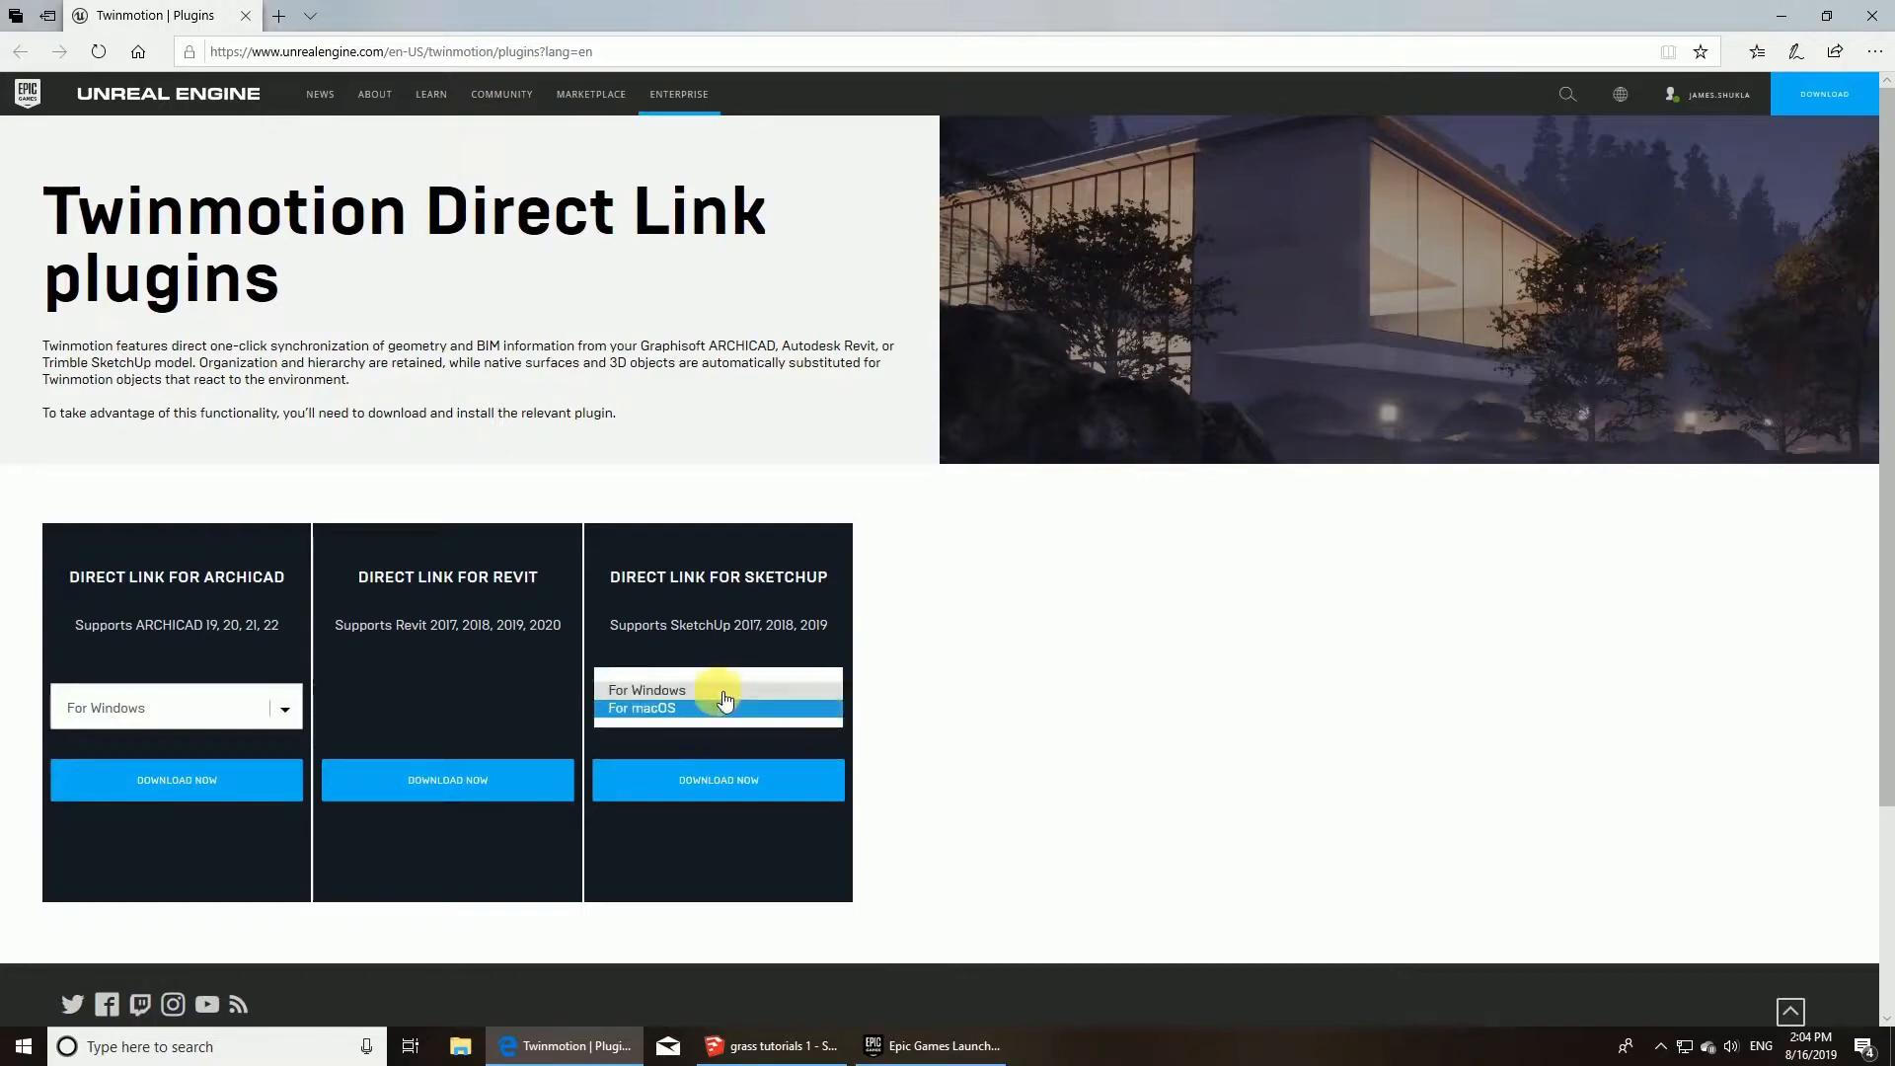
# - Choose the Windows version of Direct Link for SketchUp, then switch to SketchUp and place the Twinmotion toolbar over the model view
pyautogui.click(691, 681)
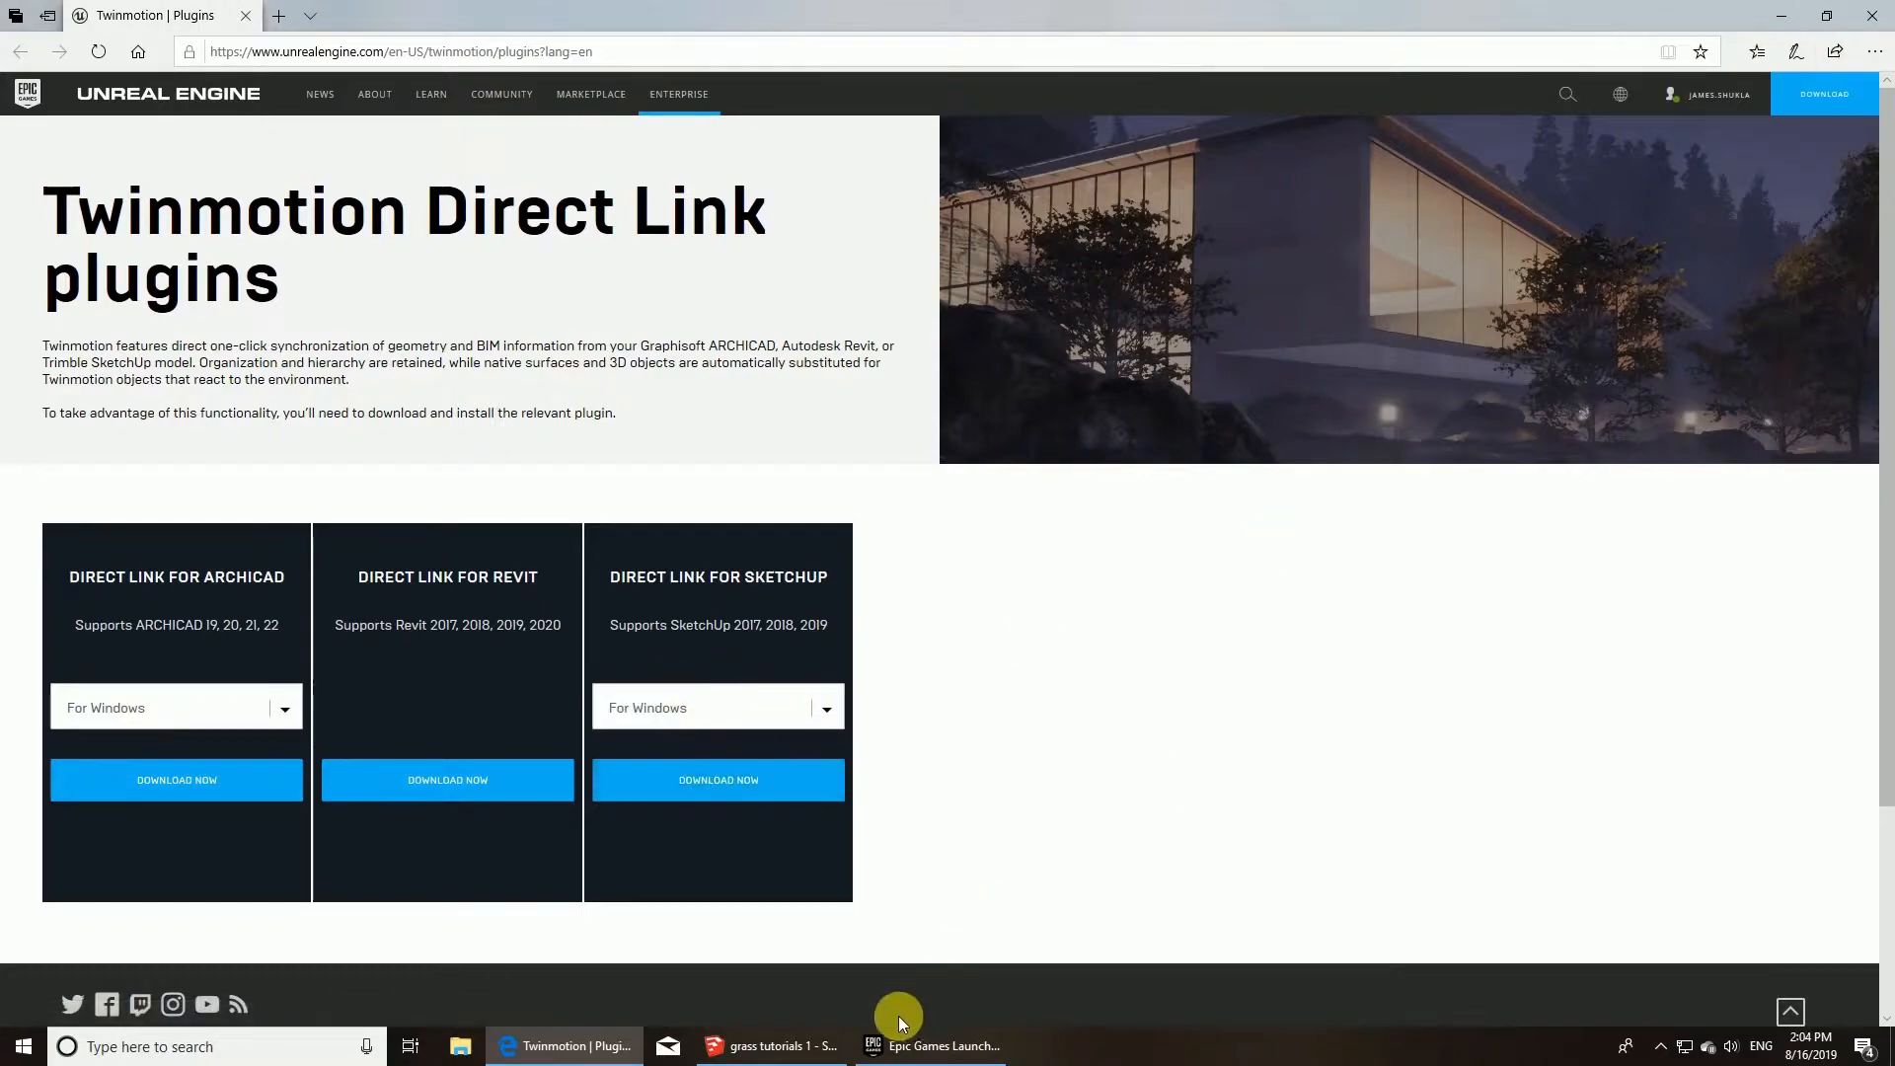
pyautogui.click(834, 1041)
pyautogui.moveTo(1665, 98); pyautogui.dragTo(628, 288)
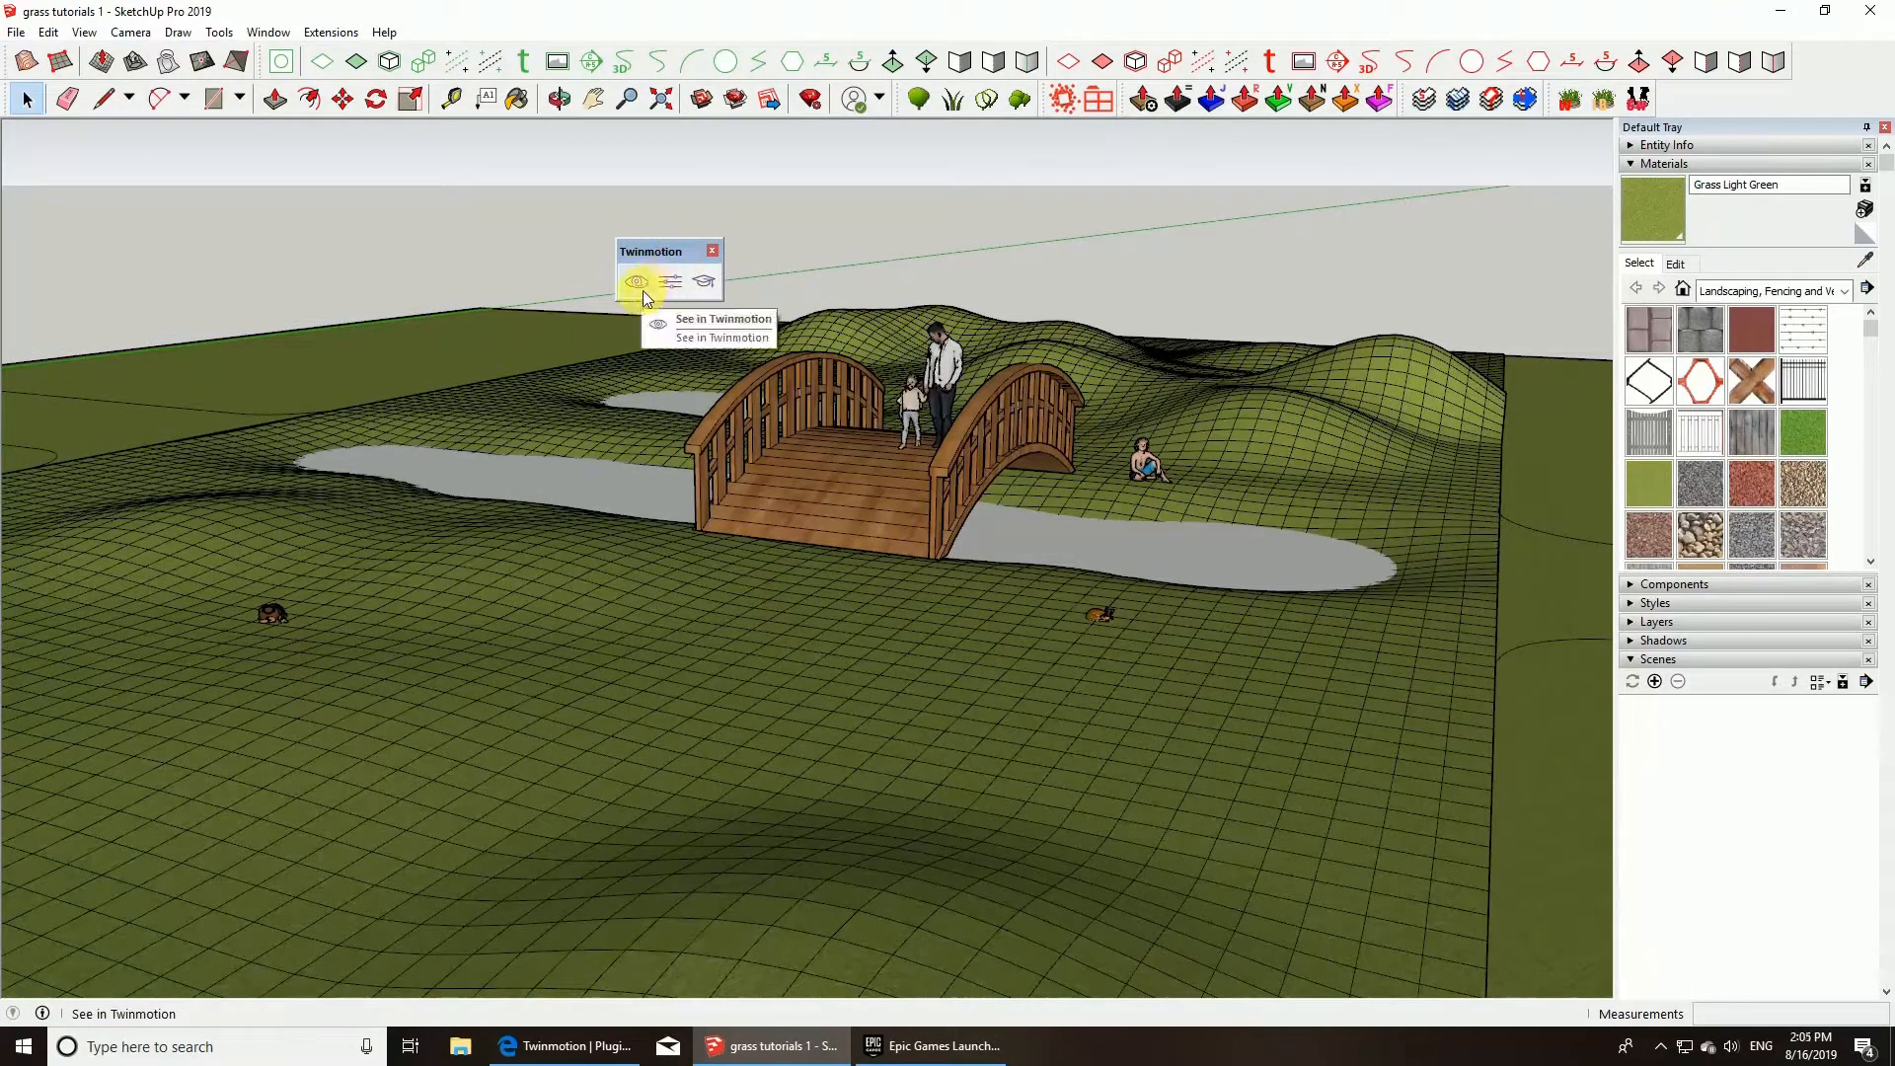
# - Review the Collapse, Optimization and Connection options in the Twinmotion synchronization settings and close them
pyautogui.click(661, 283)
pyautogui.moveTo(602, 118); pyautogui.dragTo(486, 397)
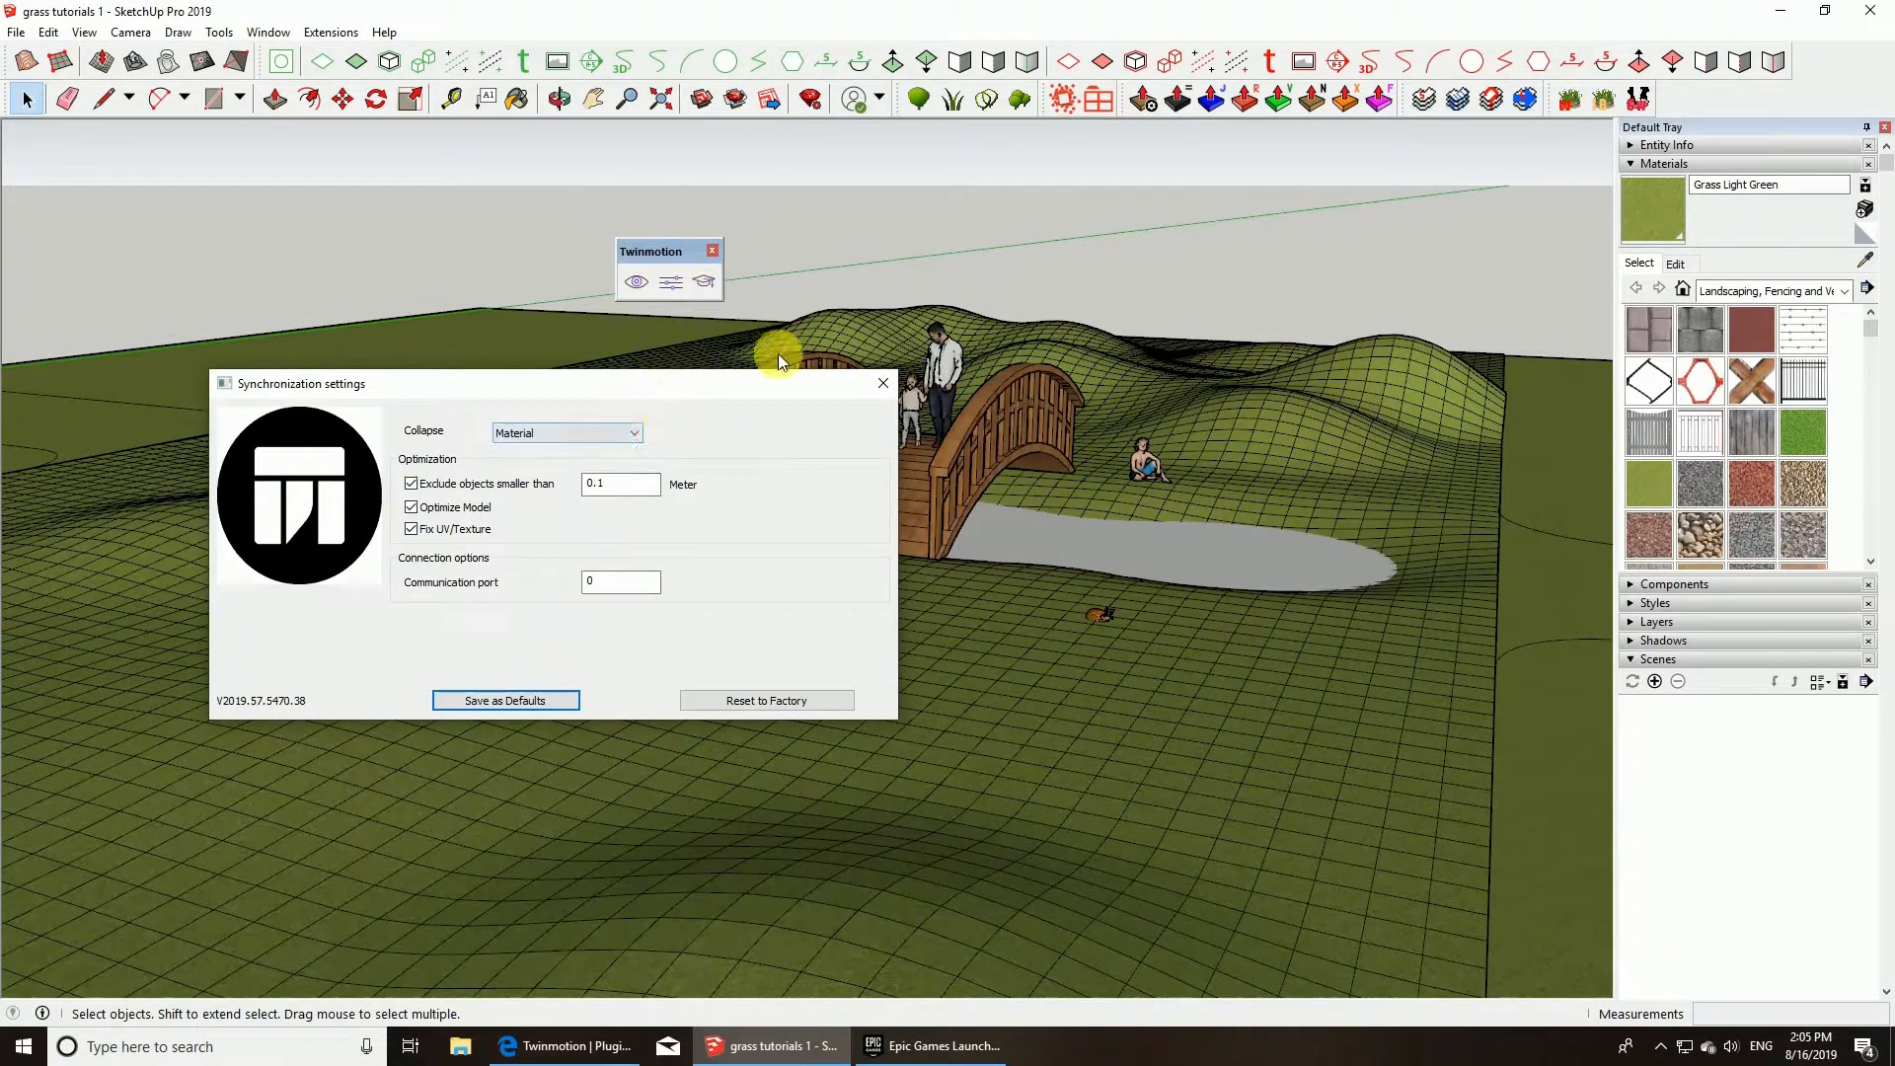
pyautogui.click(881, 385)
# - Send the SketchUp model to Twinmotion through DirectLink as a new project
pyautogui.moveTo(653, 250); pyautogui.dragTo(673, 169)
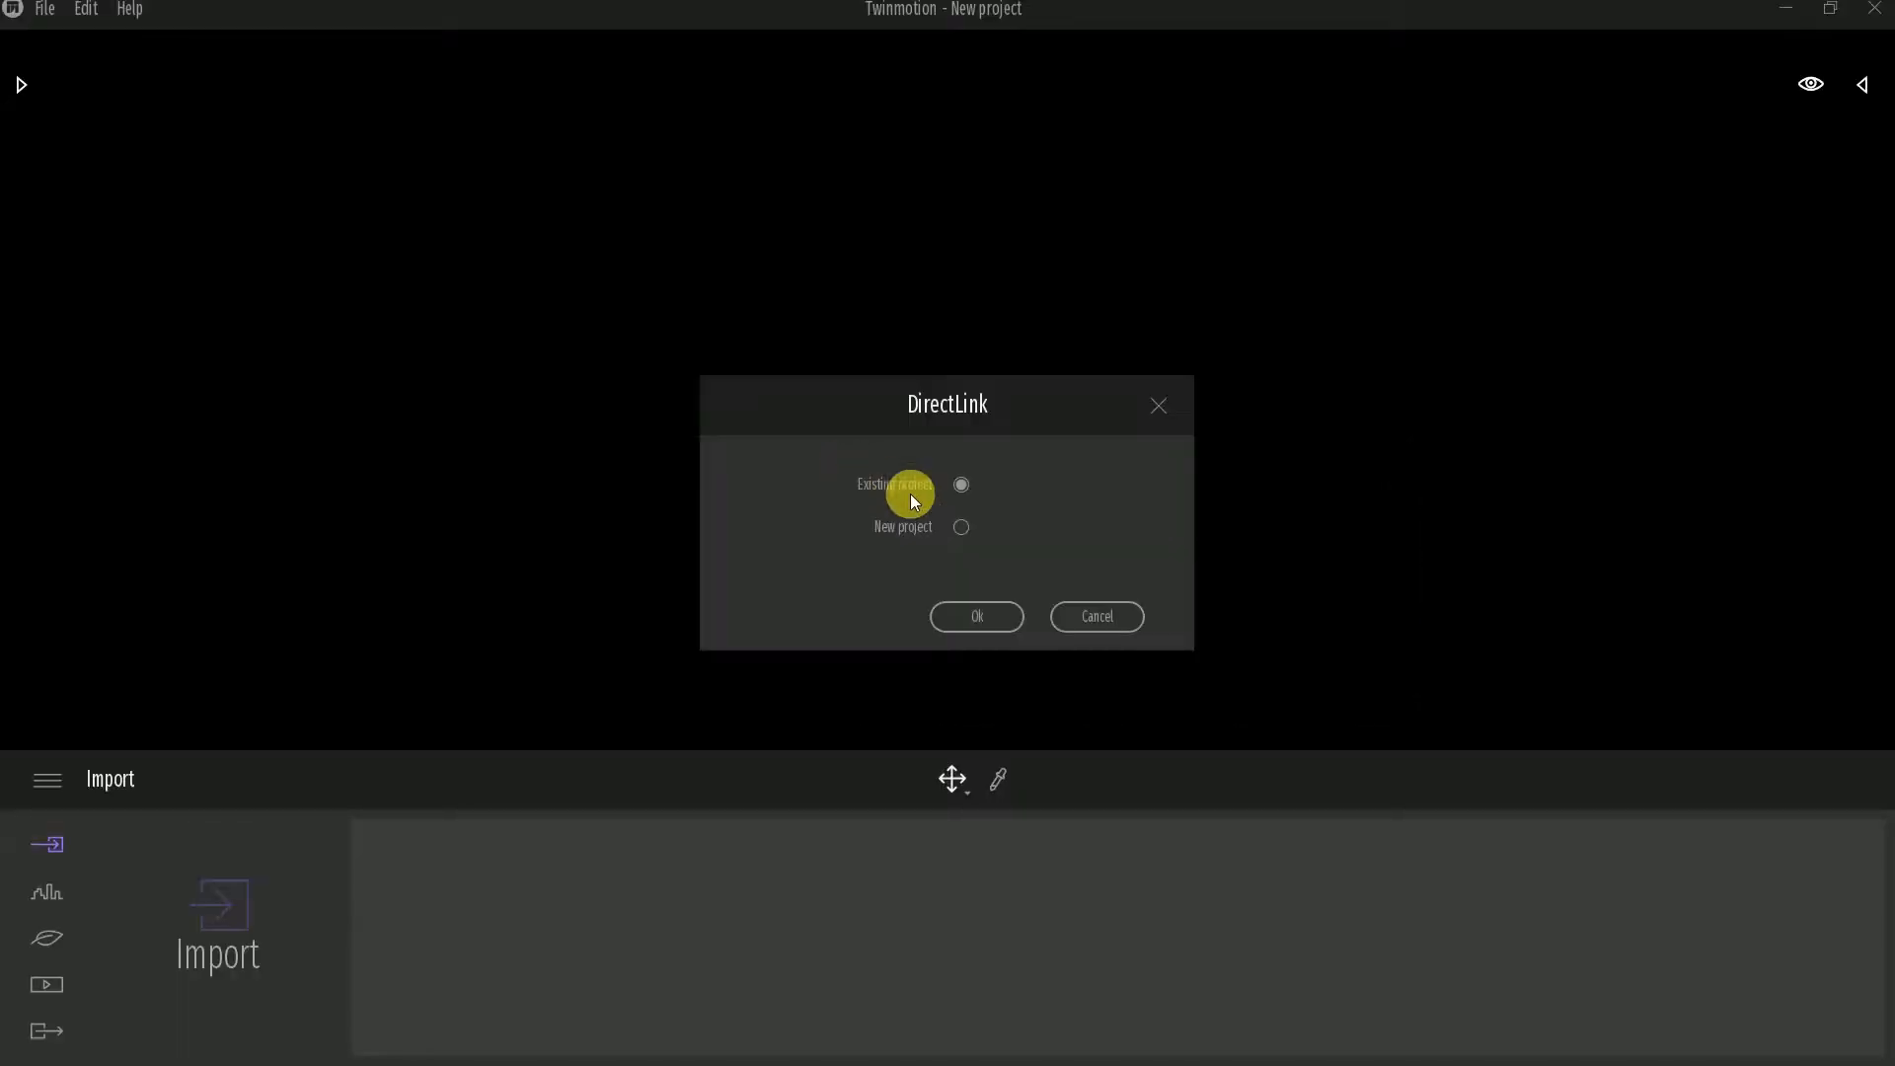
pyautogui.click(957, 531)
pyautogui.click(975, 618)
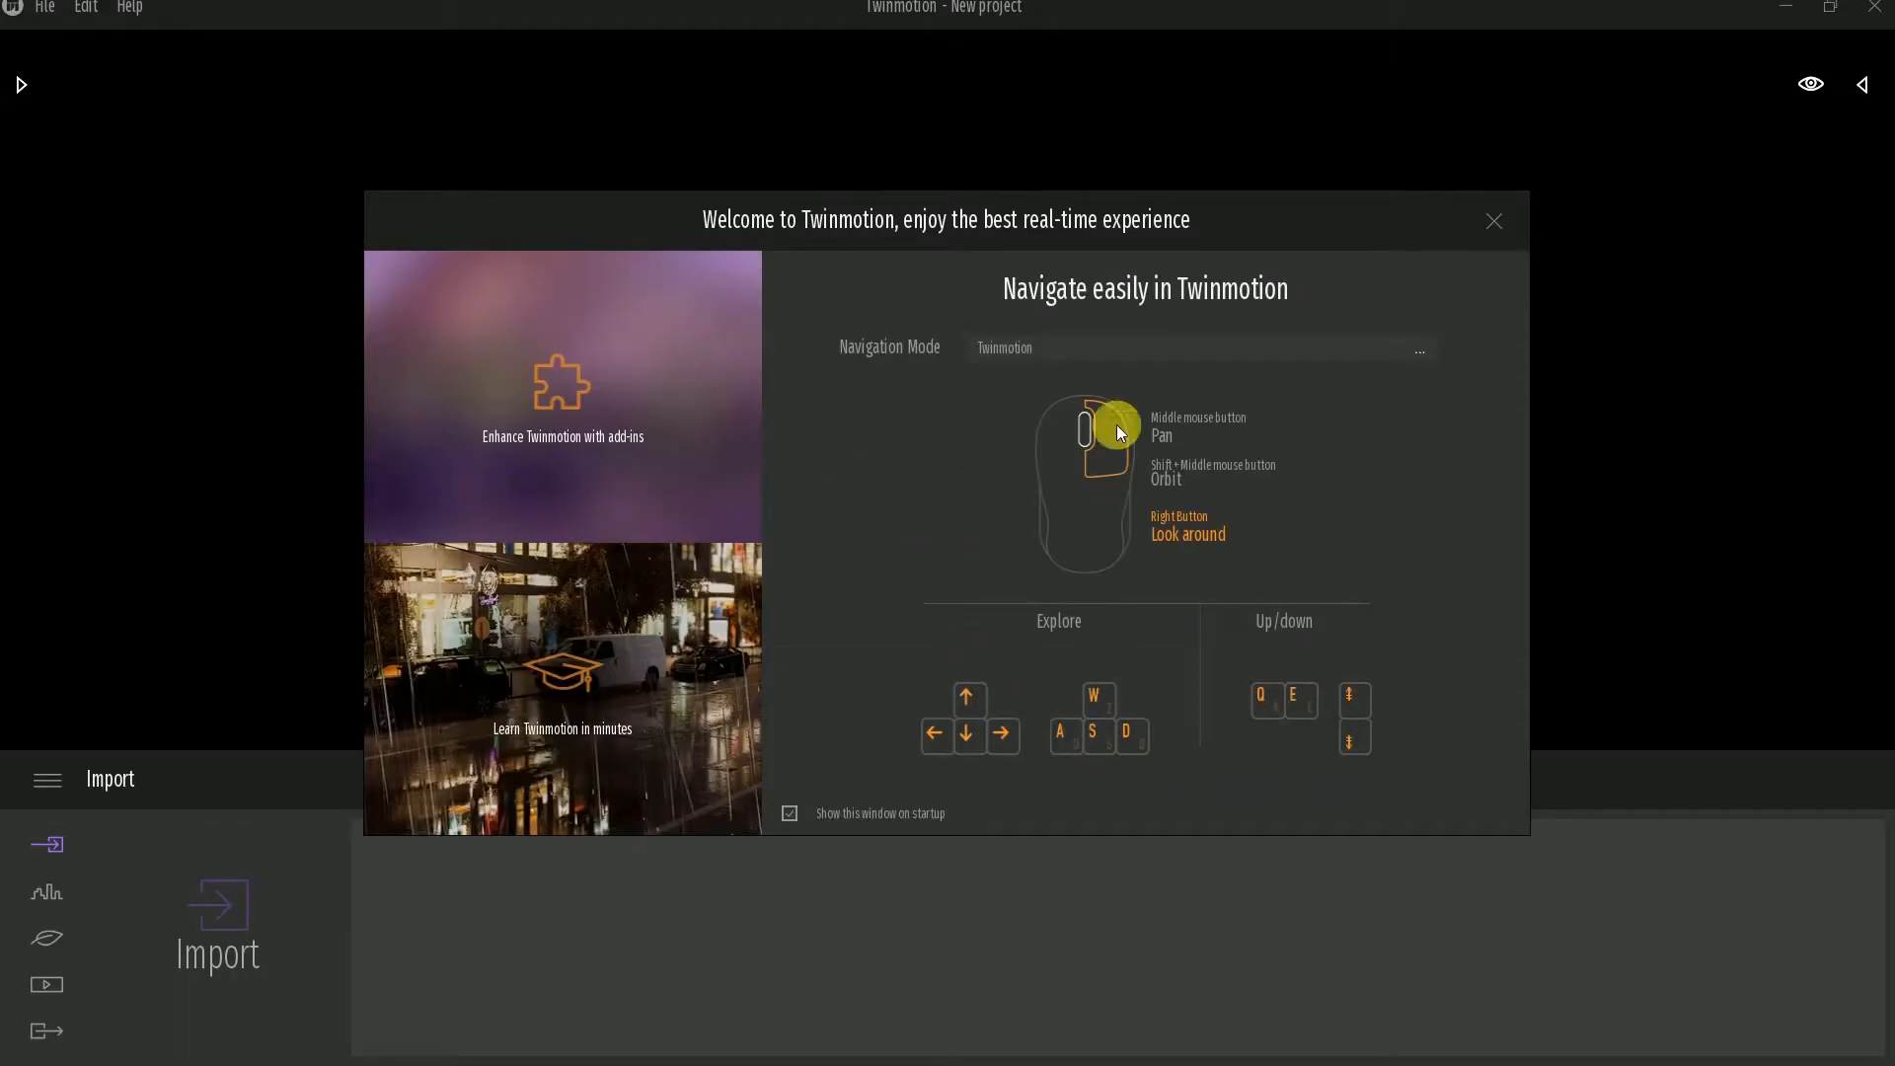
# - Change the navigation mode in the welcome window, close it and look around the synchronized bridge scene
pyautogui.click(1423, 353)
pyautogui.click(1386, 393)
pyautogui.click(1493, 221)
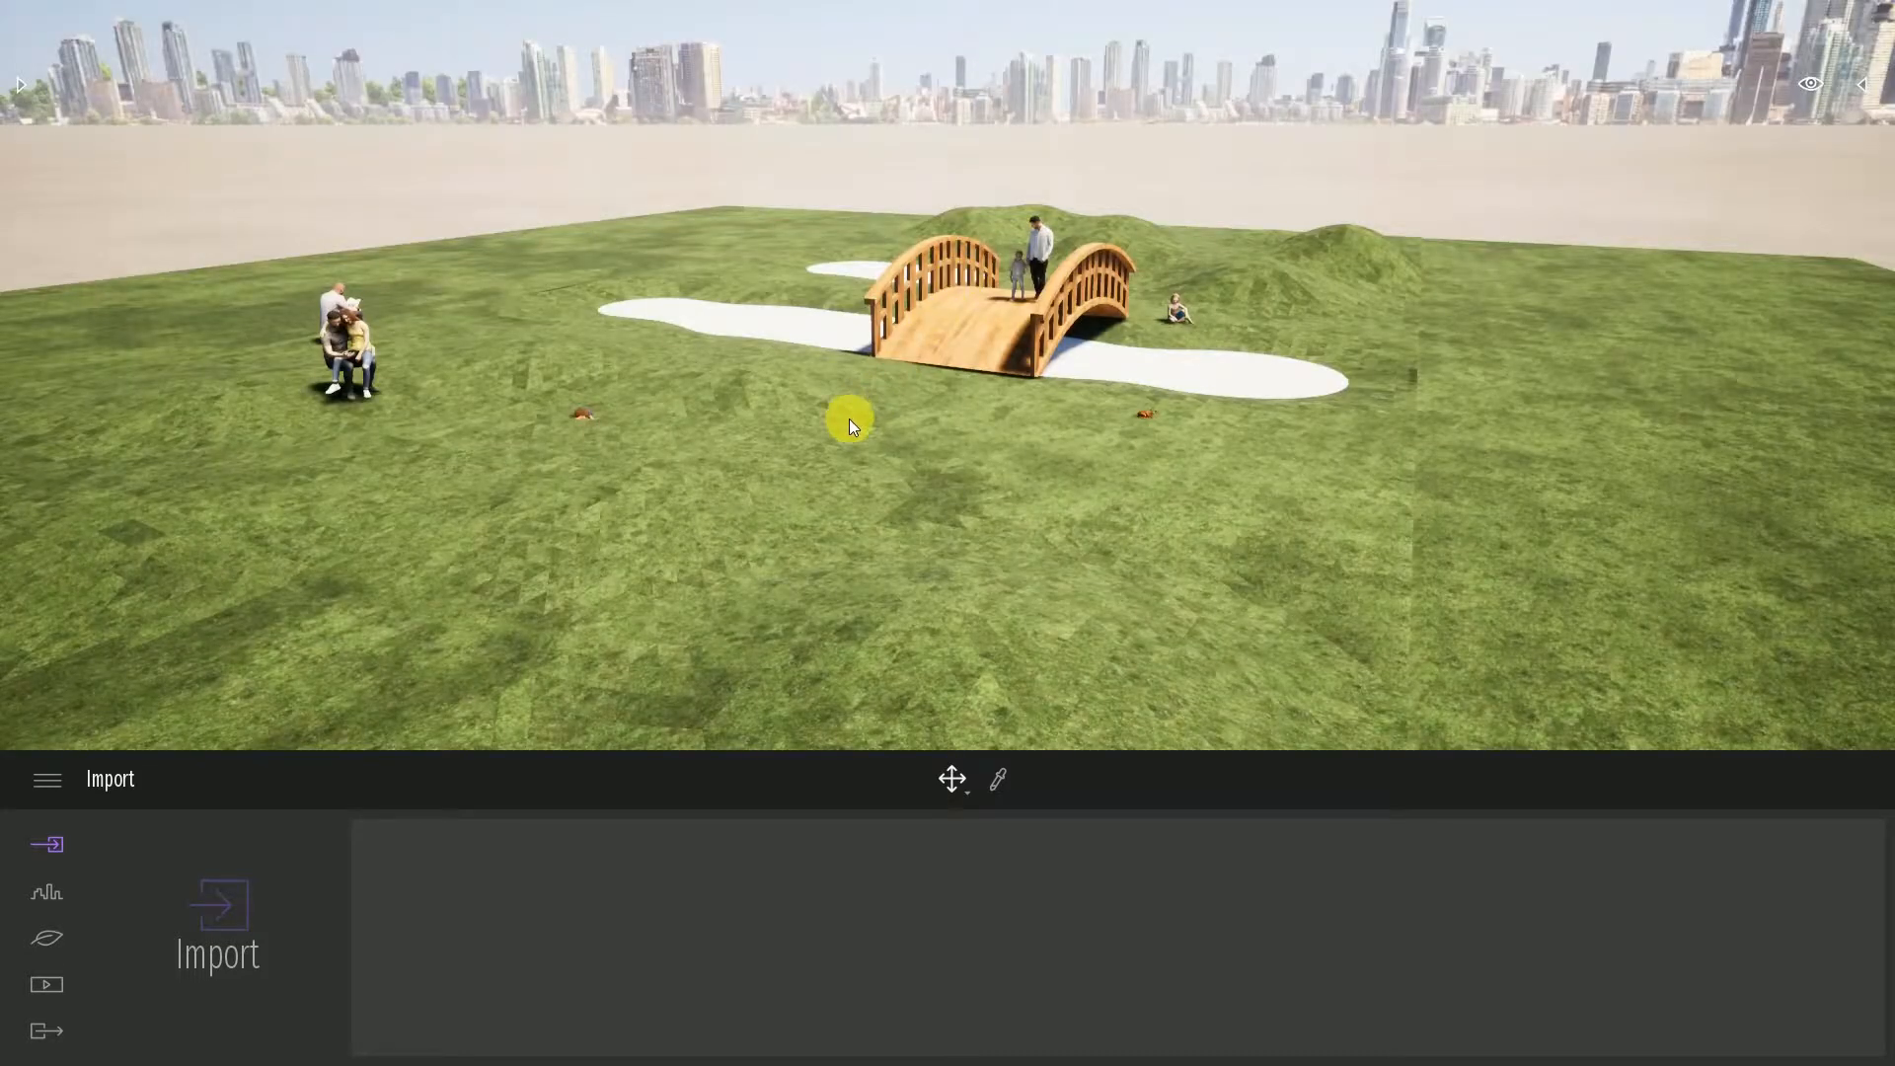
pyautogui.moveTo(849, 418); pyautogui.dragTo(807, 389, button='right')
pyautogui.press('w')
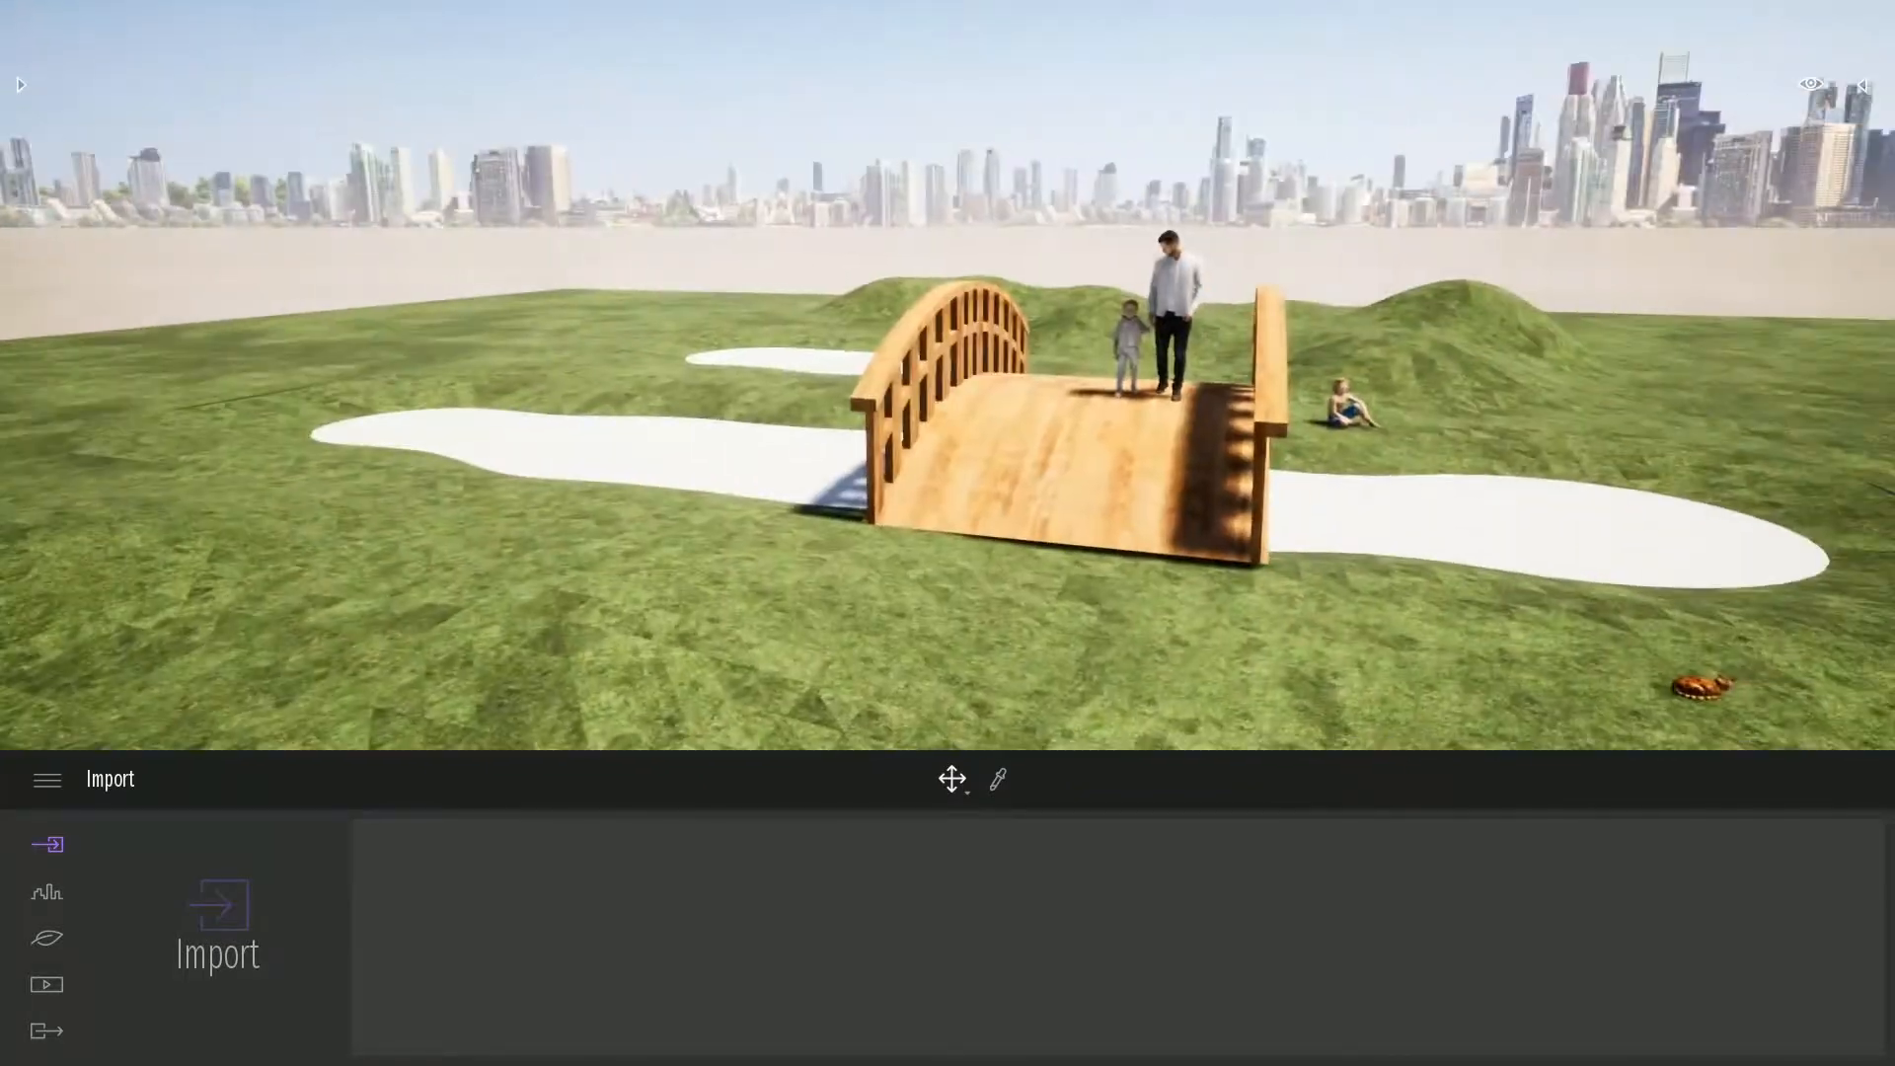
pyautogui.press('s')
# - Switch to SketchUp, move the man and child across the bridge deck toward its railing, and save the model
pyautogui.click(1785, 13)
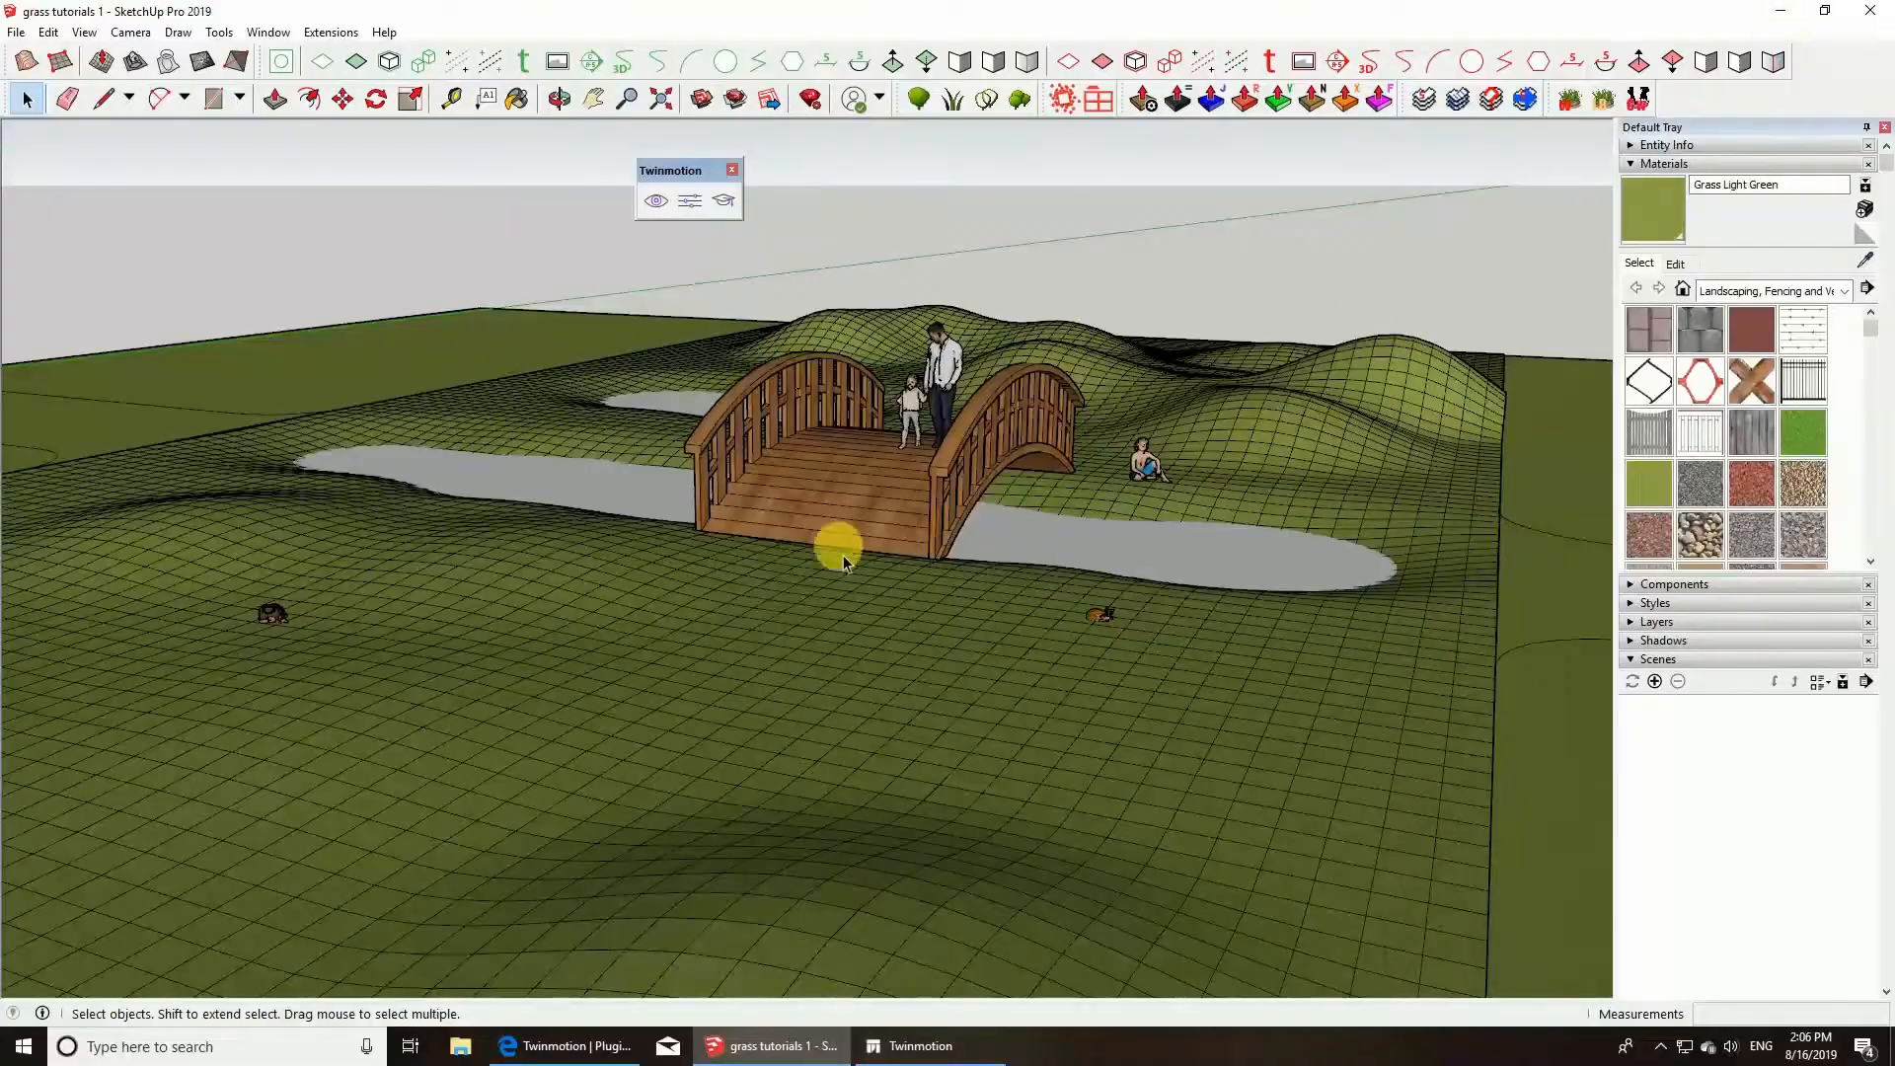
pyautogui.moveTo(569, 456)
pyautogui.mouseDown(button='middle')
pyautogui.moveTo(519, 464)
pyautogui.moveTo(888, 533)
pyautogui.mouseUp(button='middle')
pyautogui.scroll(-3, 921, 541)
pyautogui.scroll(3, 236, 545)
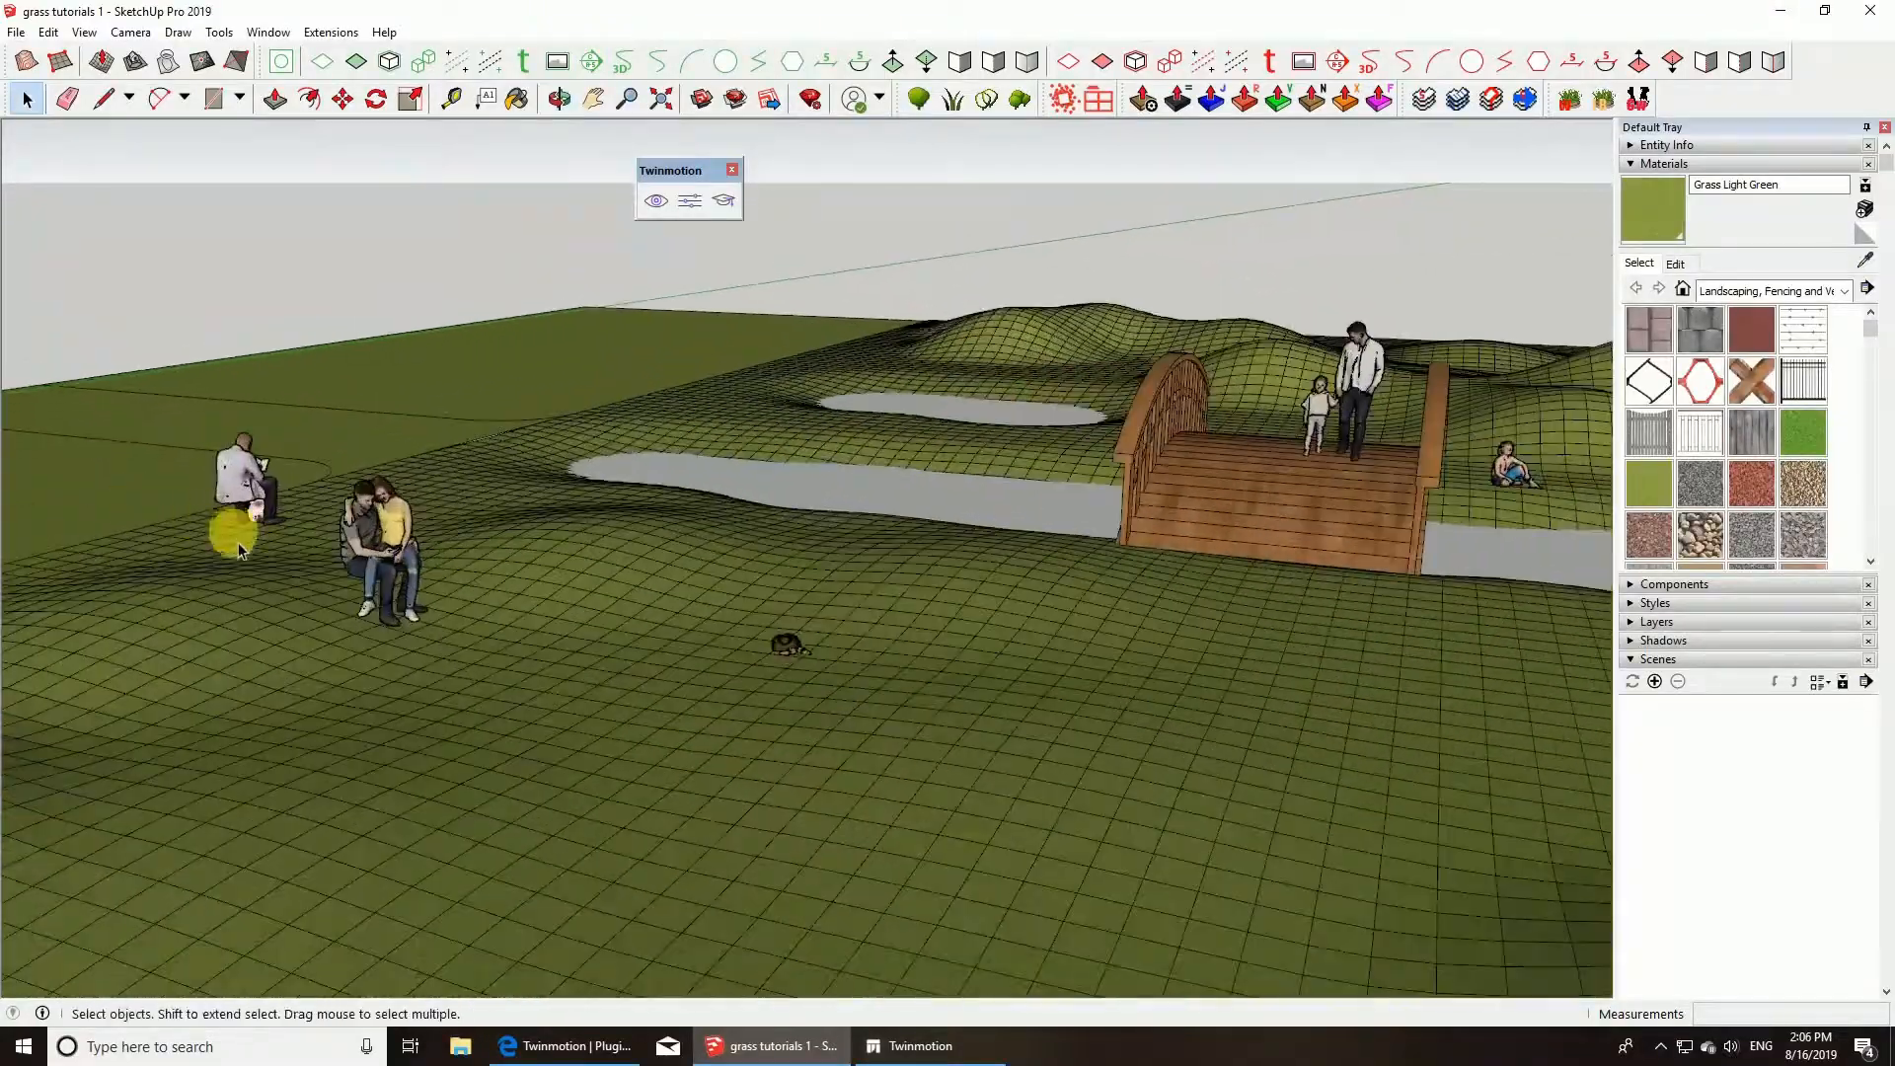
pyautogui.scroll(-3, 237, 544)
pyautogui.scroll(3, 1324, 554)
pyautogui.scroll(-2, 1325, 553)
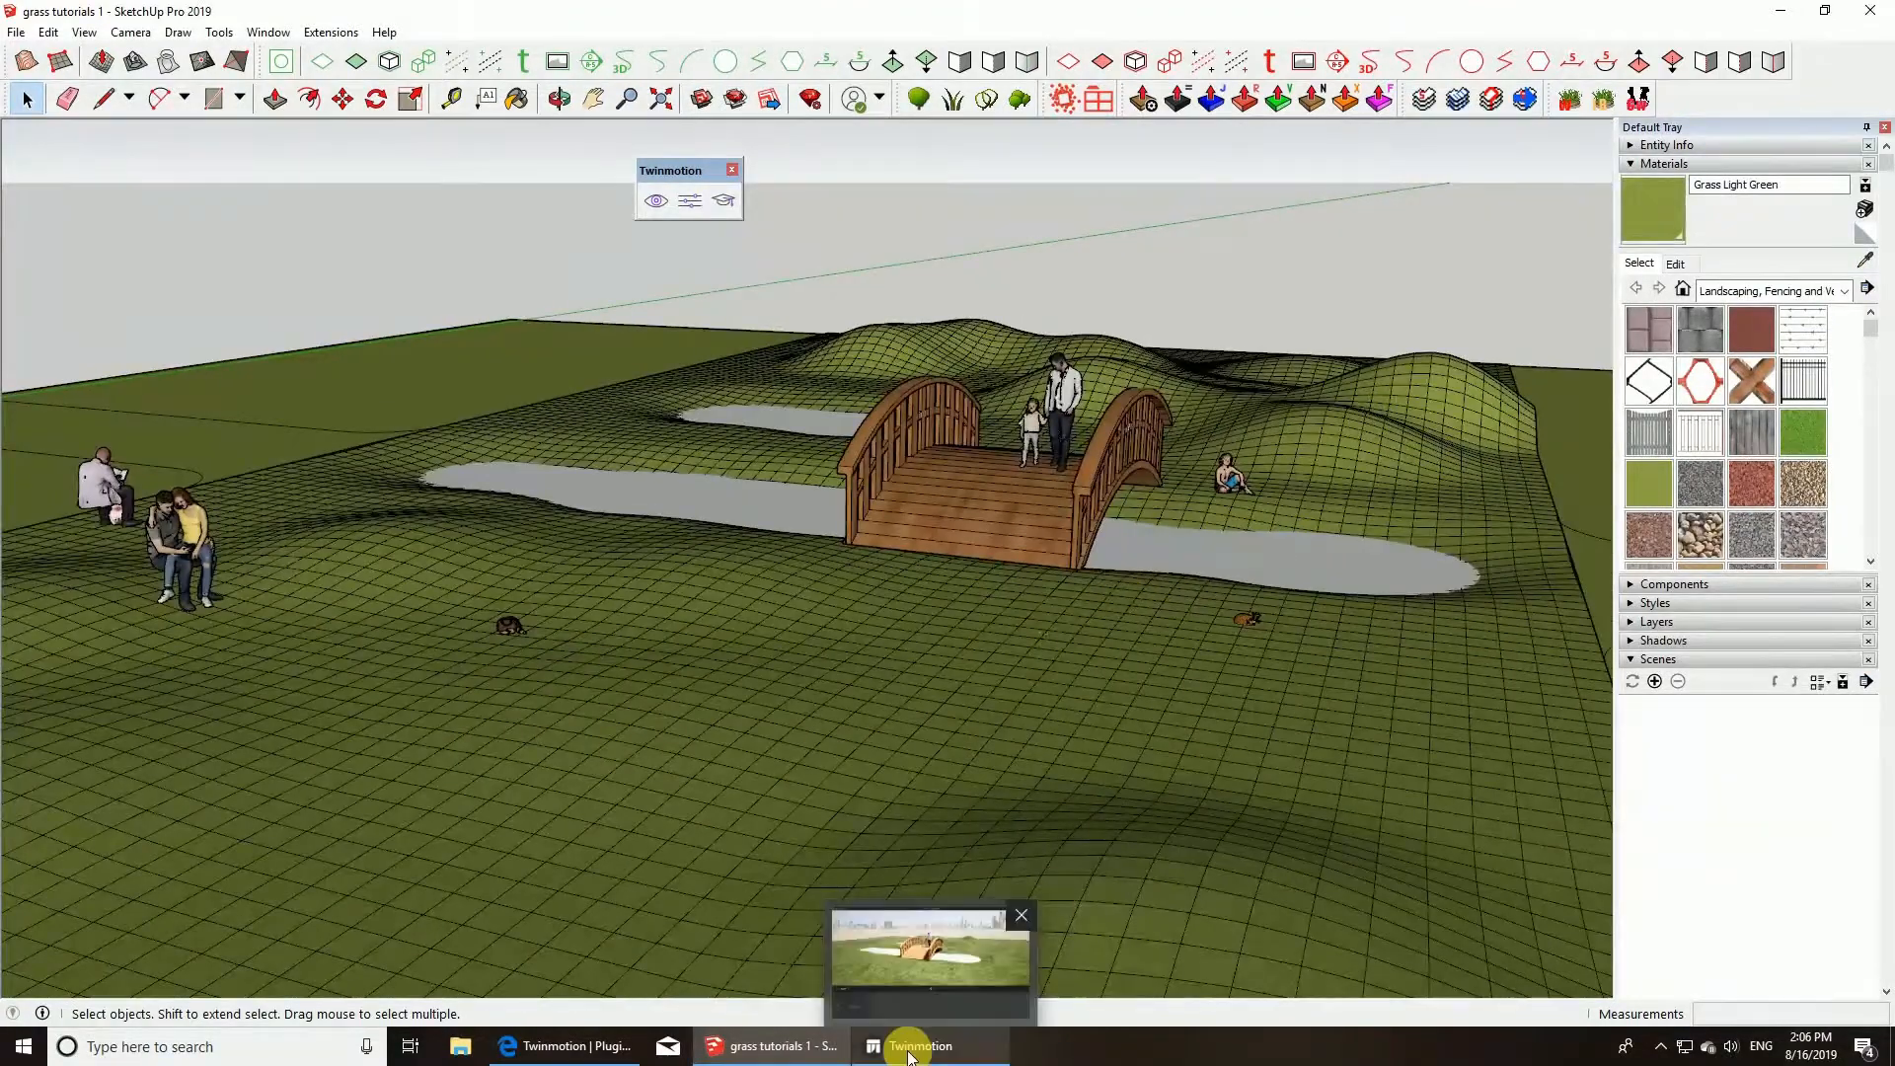
pyautogui.click(1032, 449)
pyautogui.scroll(3, 1044, 504)
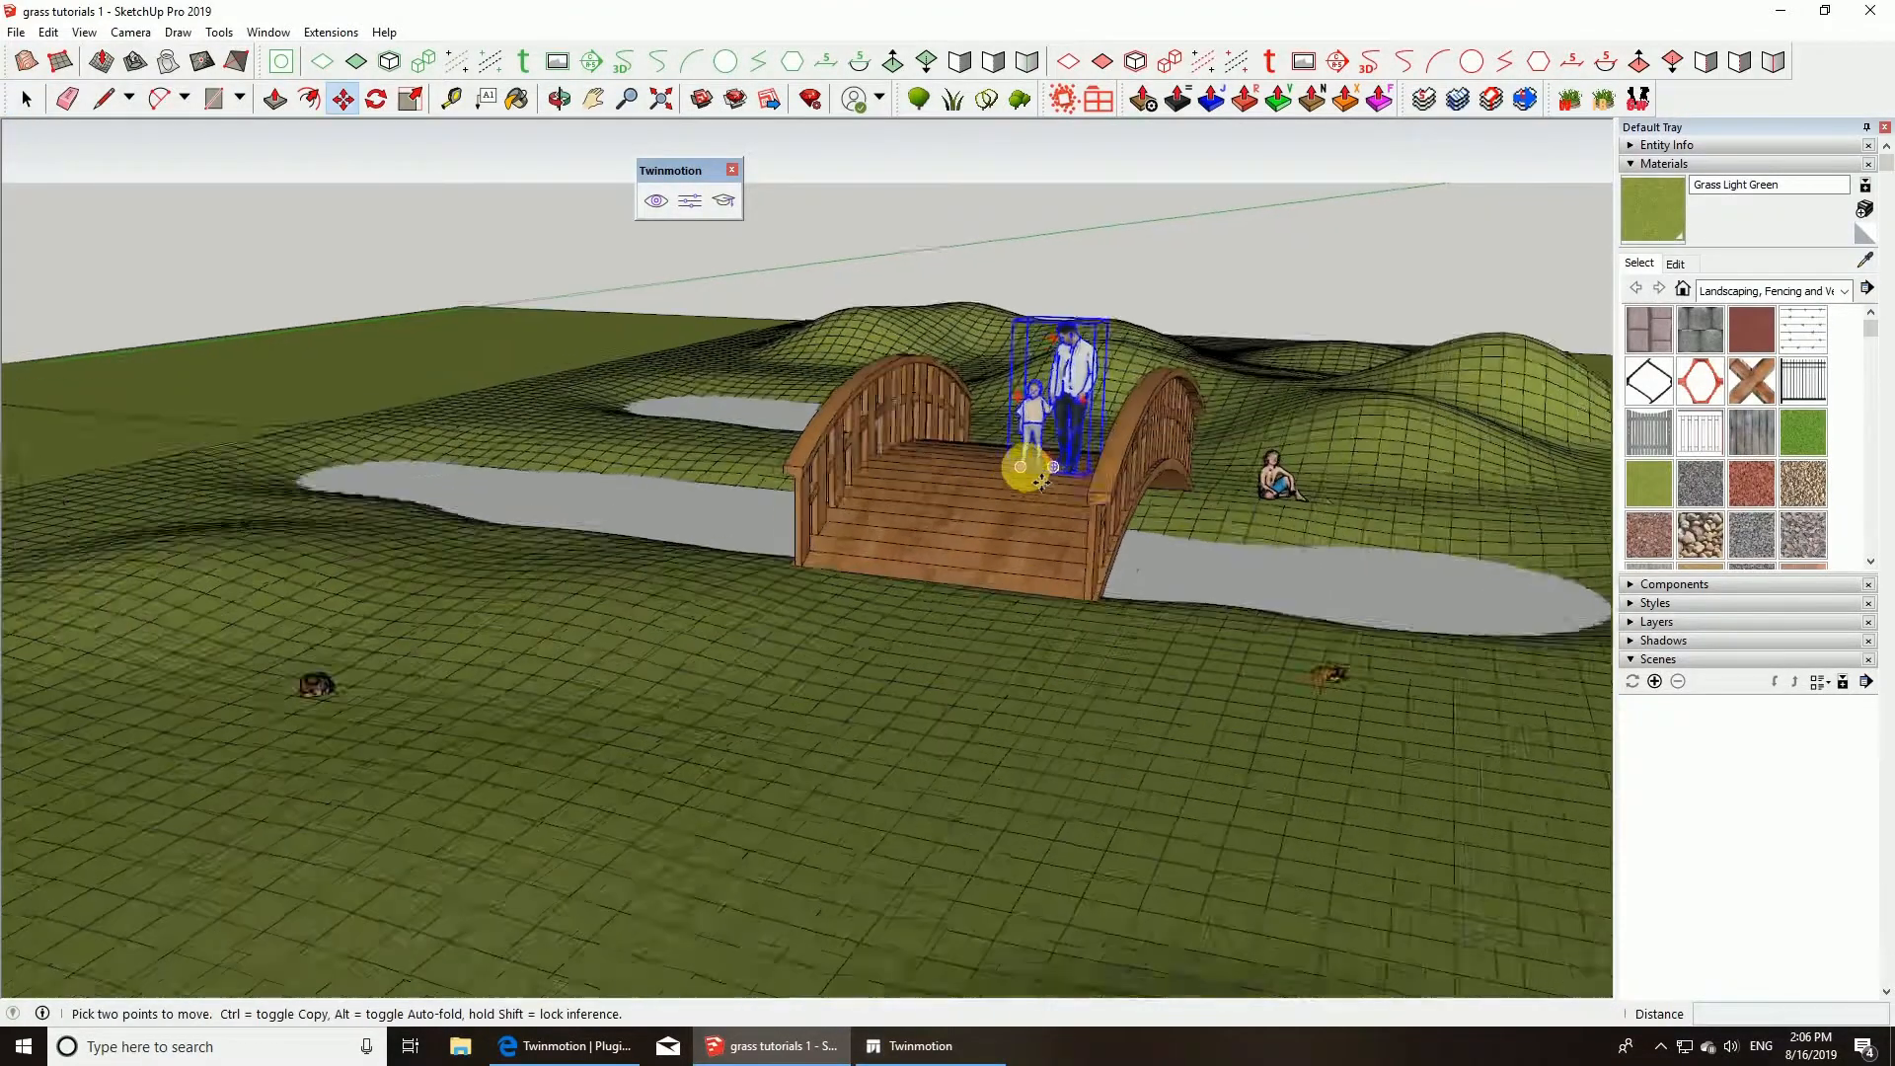
pyautogui.click(1041, 501)
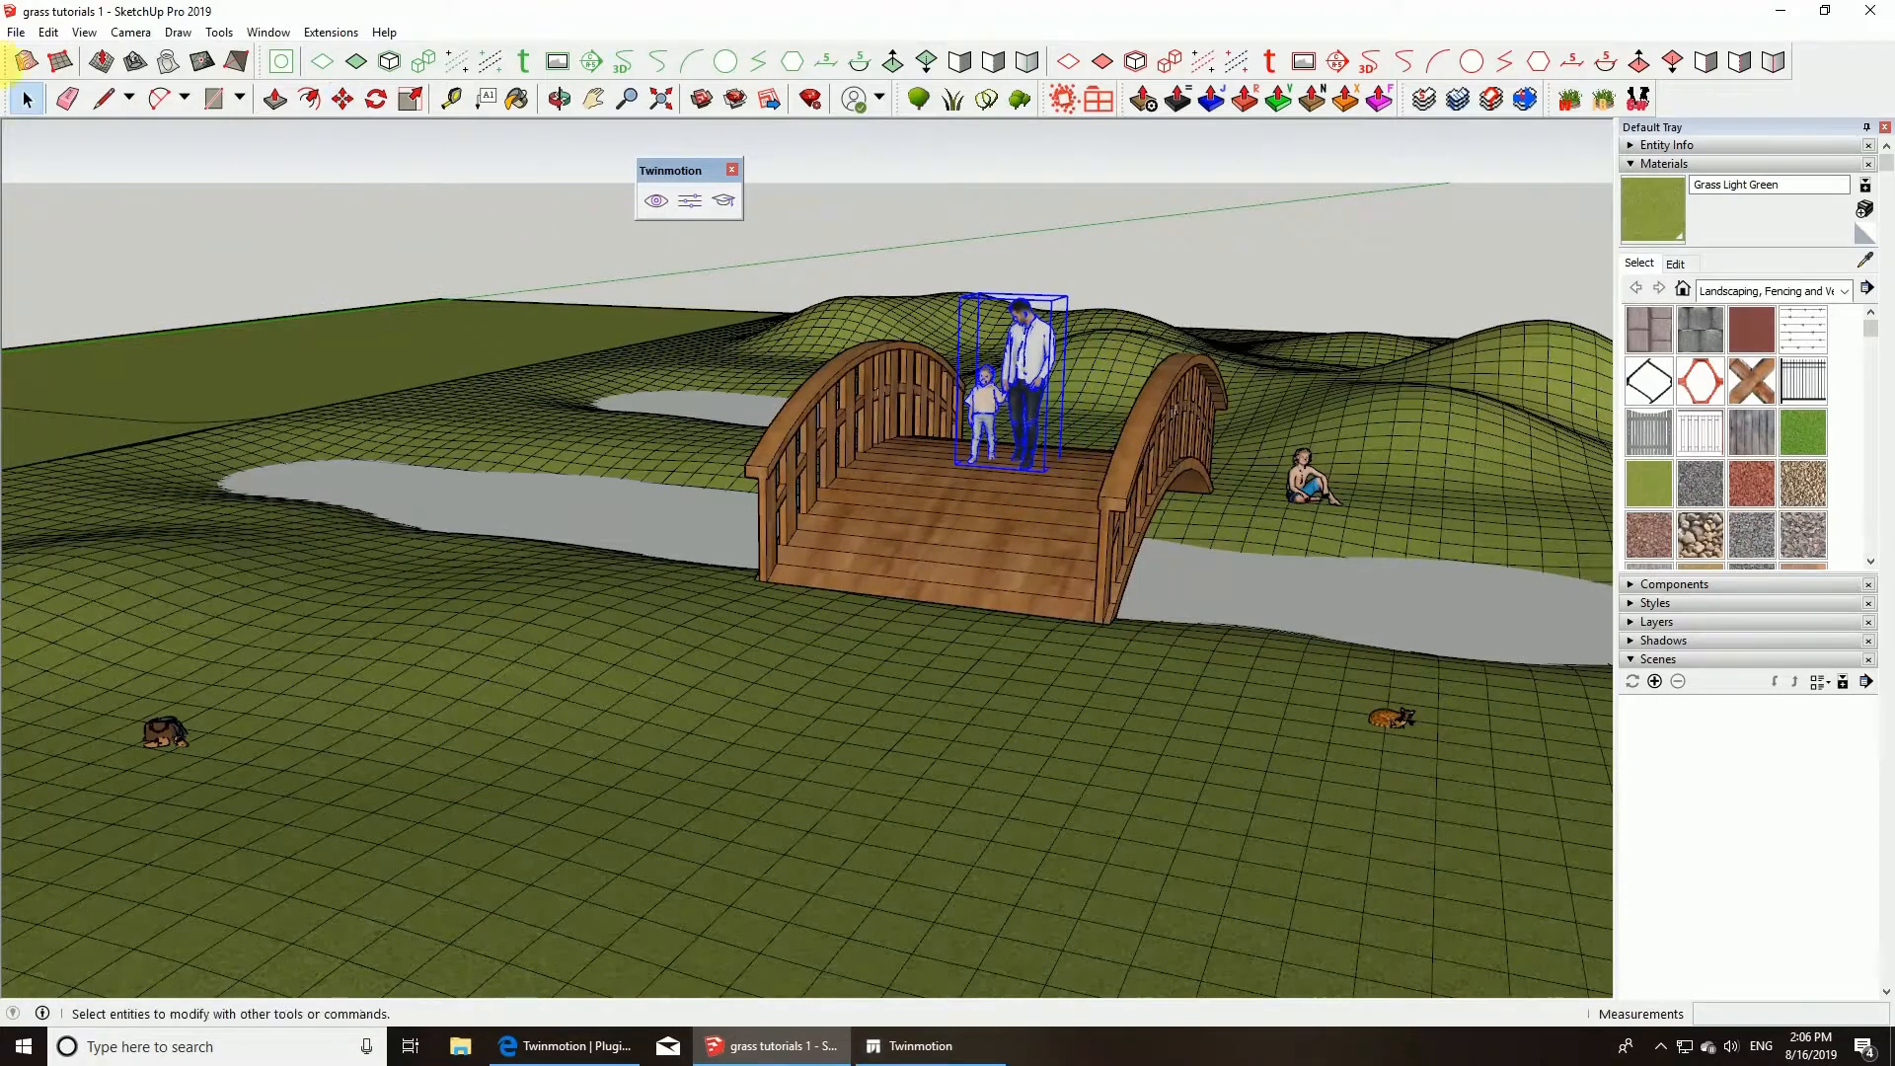
pyautogui.click(16, 32)
pyautogui.click(279, 230)
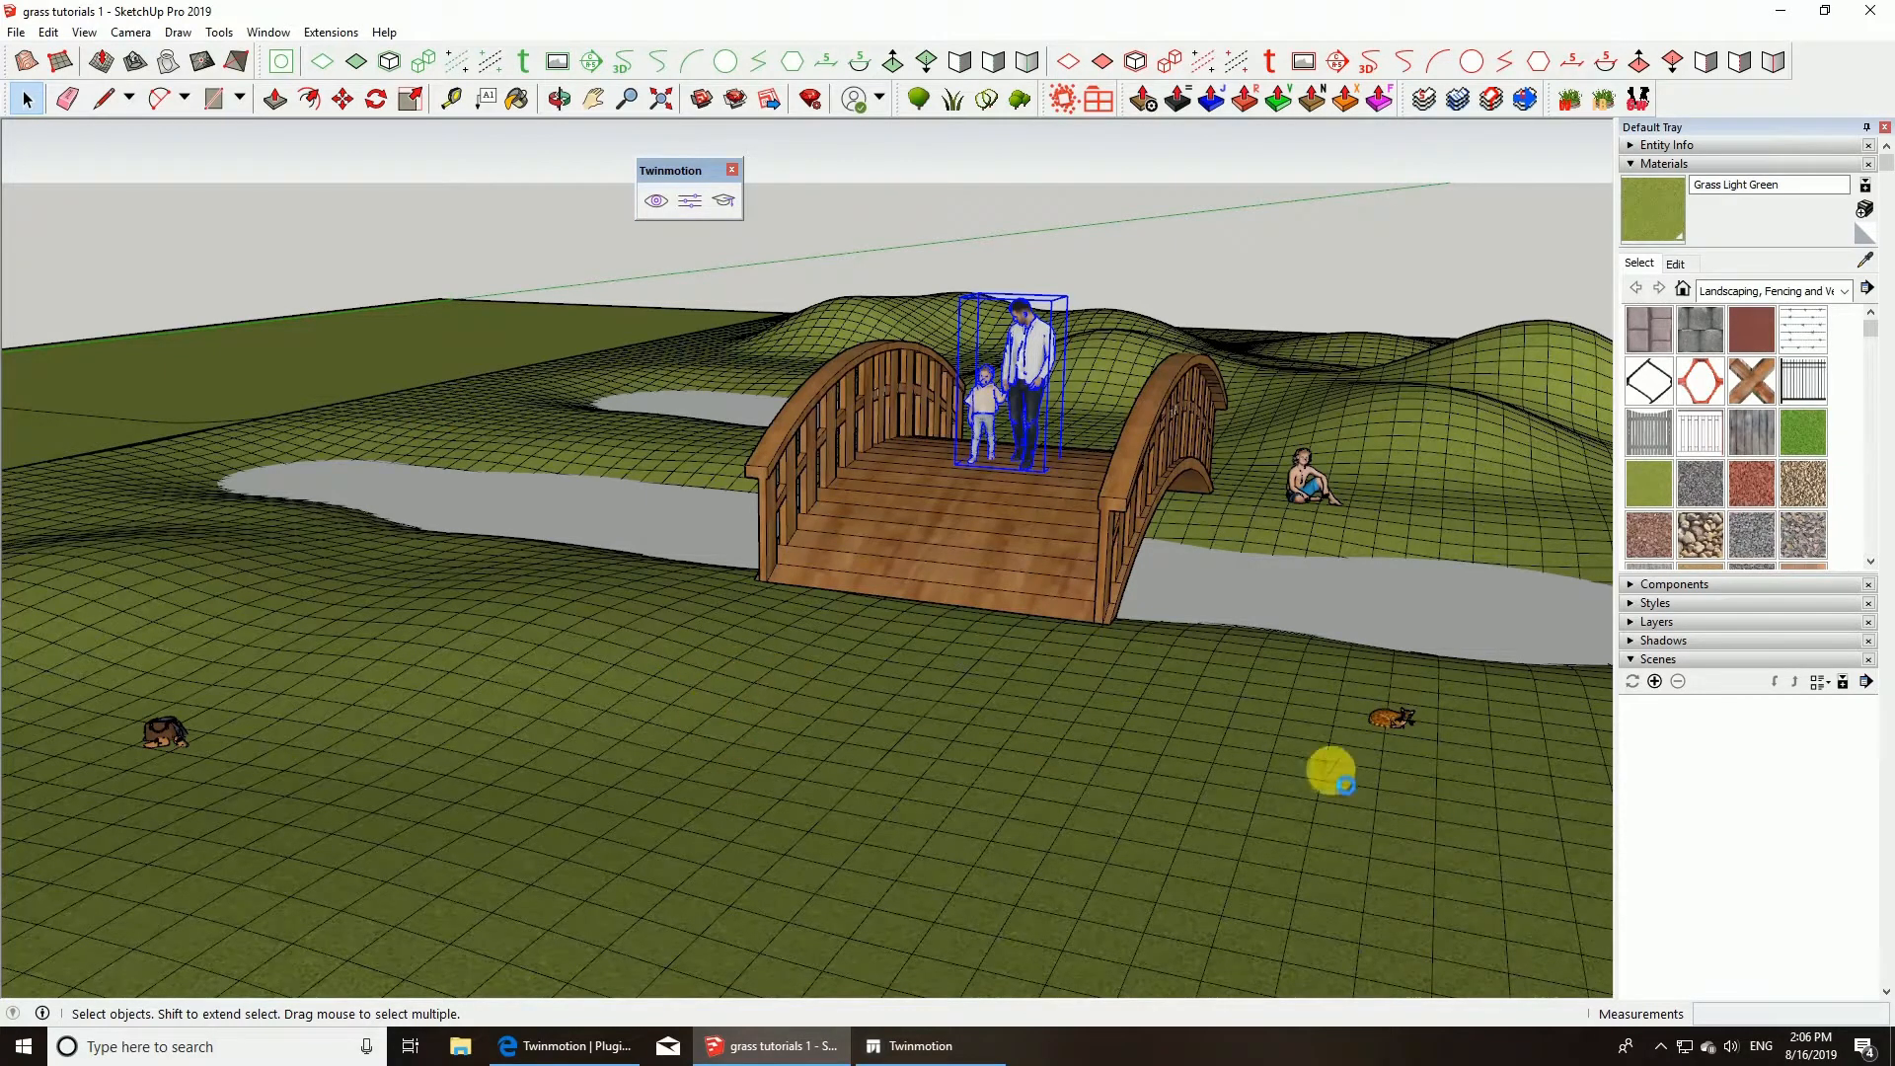
# - Reduce the SketchUp and Twinmotion windows and arrange them side by side
pyautogui.click(902, 1044)
pyautogui.click(1779, 11)
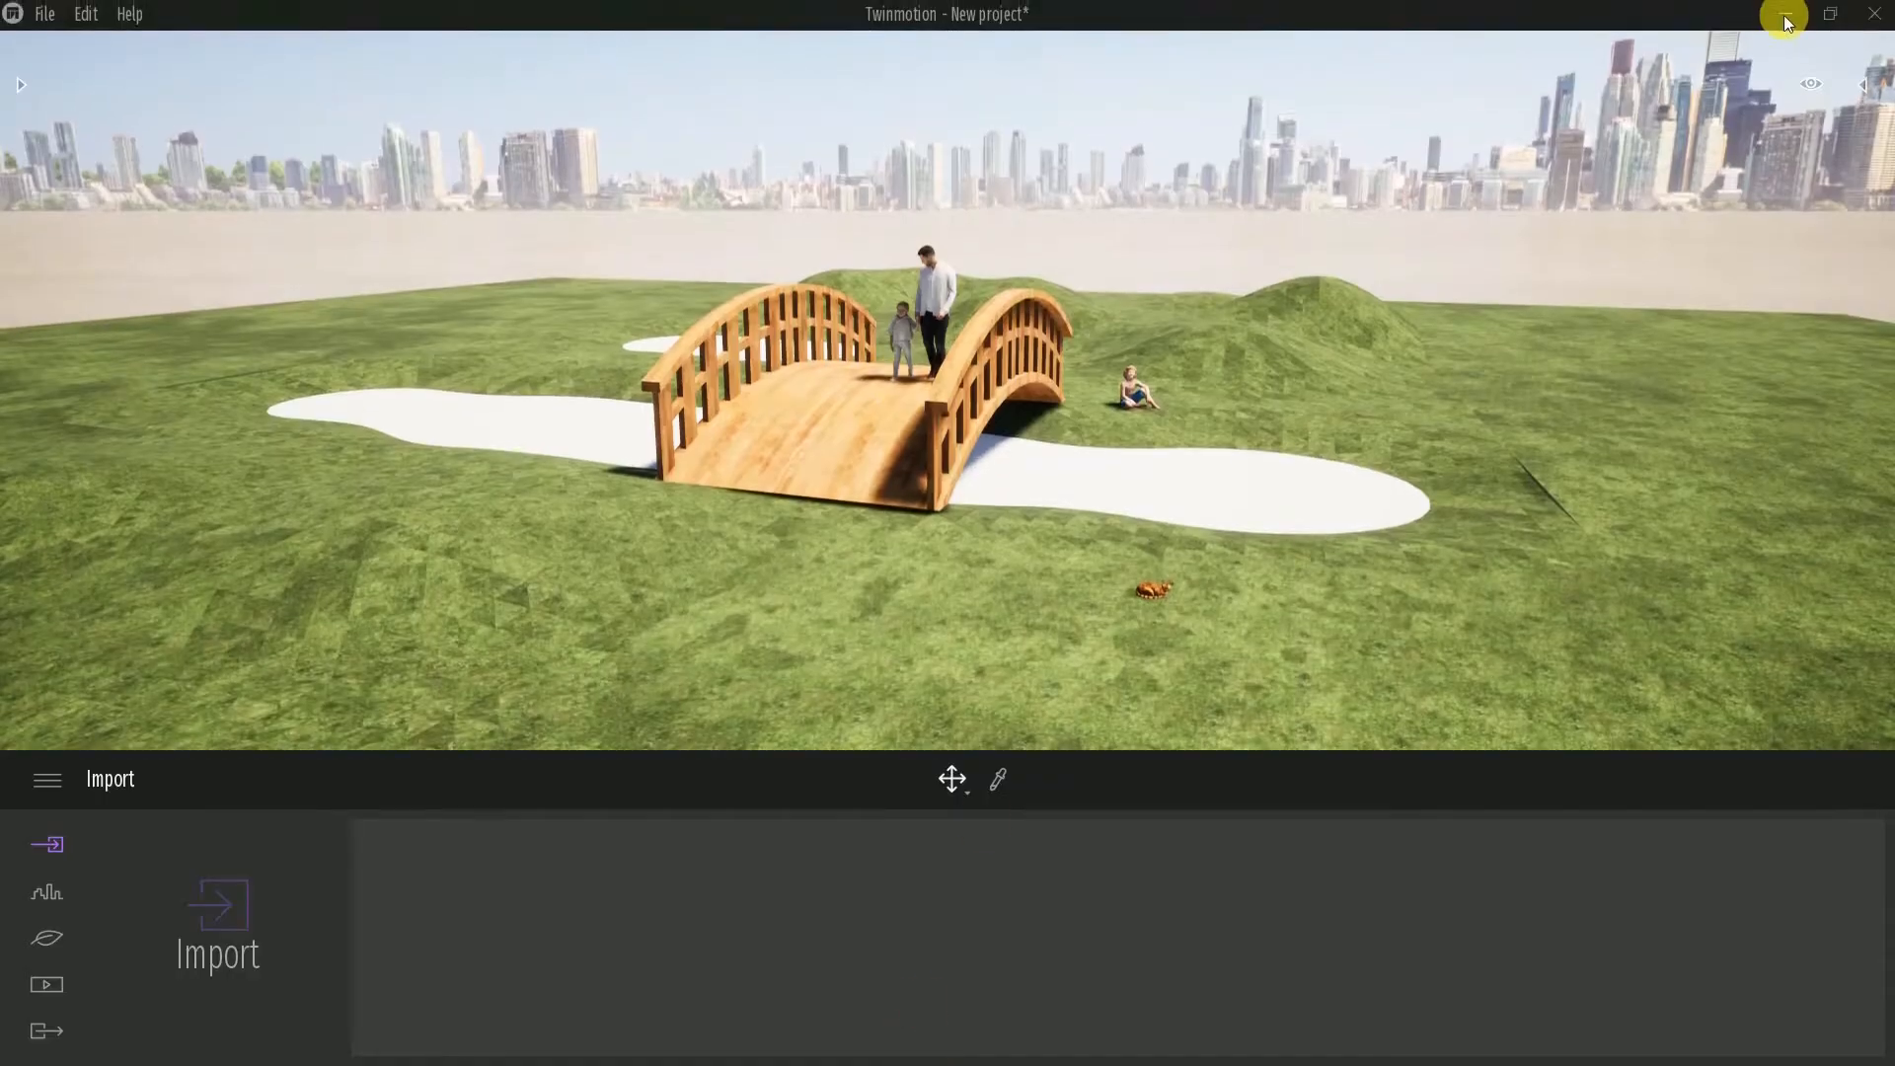
pyautogui.click(1823, 11)
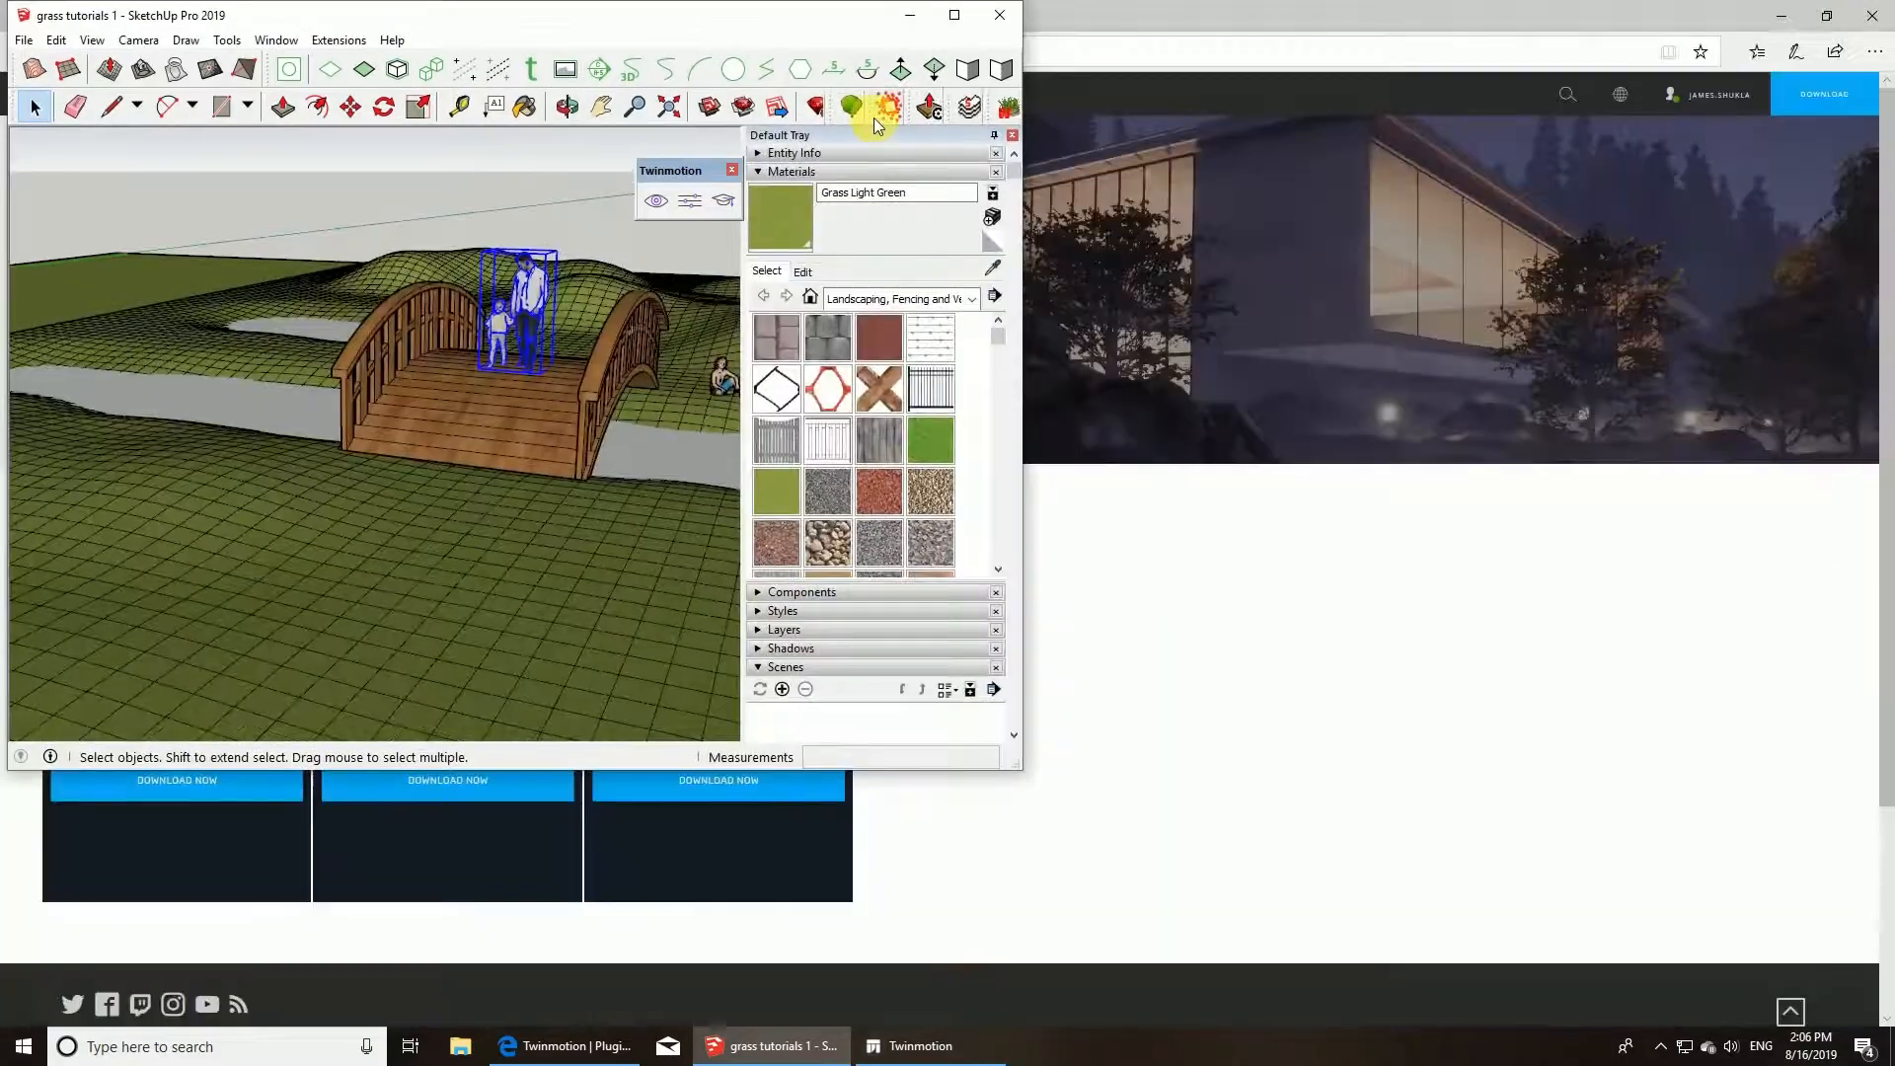
pyautogui.click(902, 1044)
pyautogui.click(1866, 14)
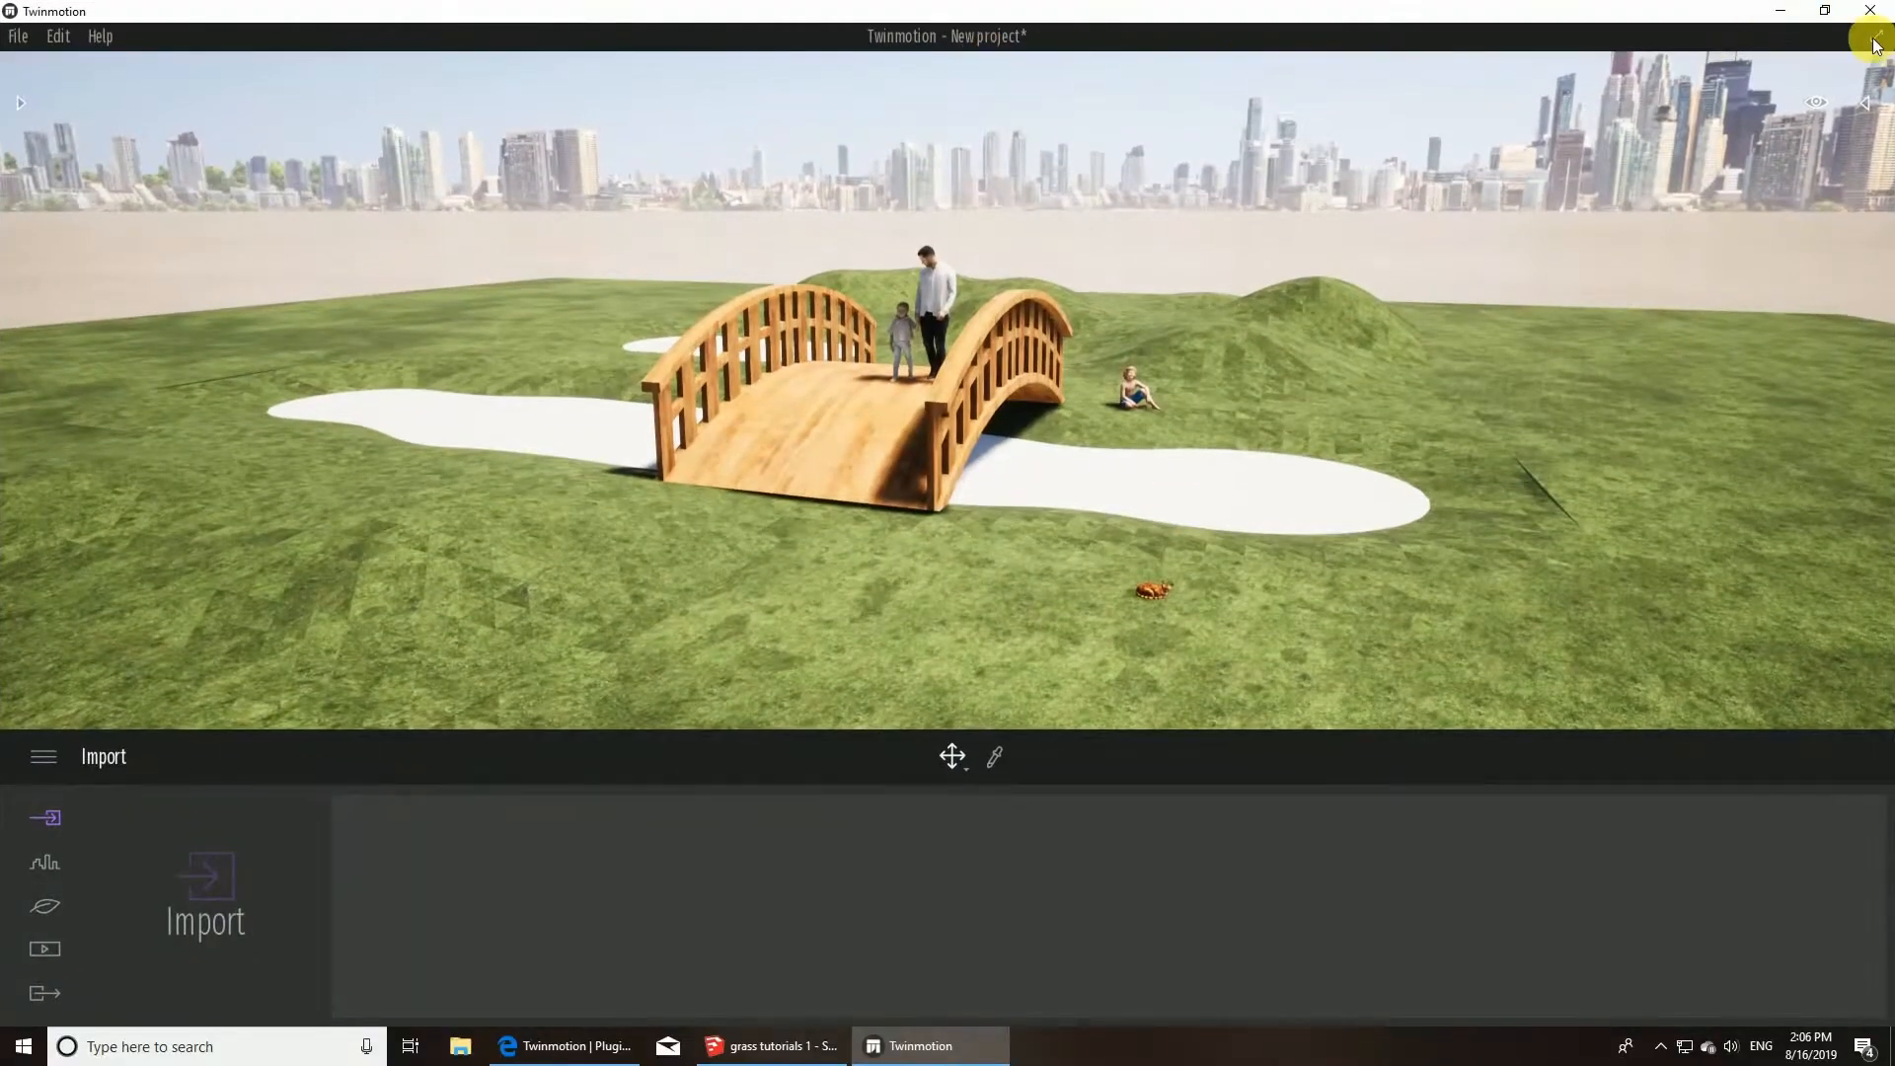
pyautogui.click(1823, 11)
pyautogui.moveTo(955, 161); pyautogui.dragTo(1477, 102)
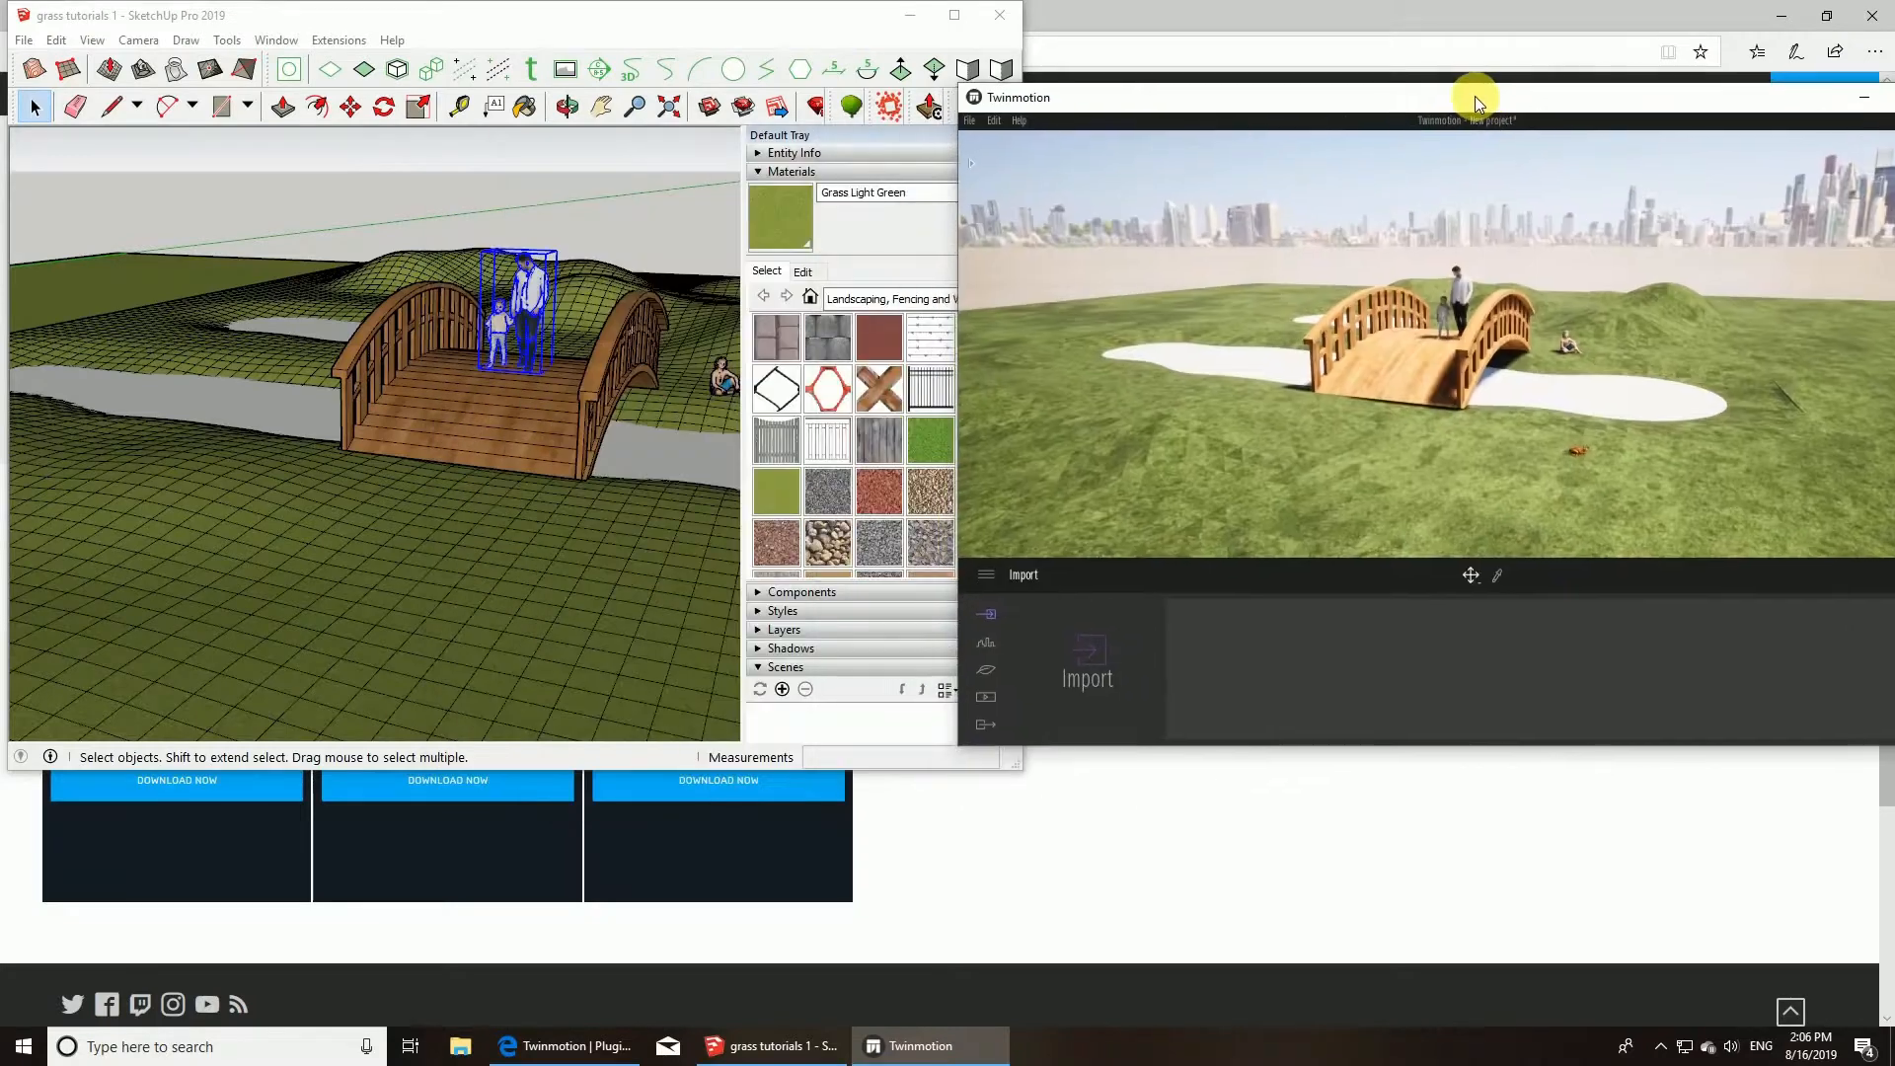
# - Deselect the figures, move the Twinmotion toolbar aside and synchronize the changed SketchUp model with Twinmotion
pyautogui.click(623, 204)
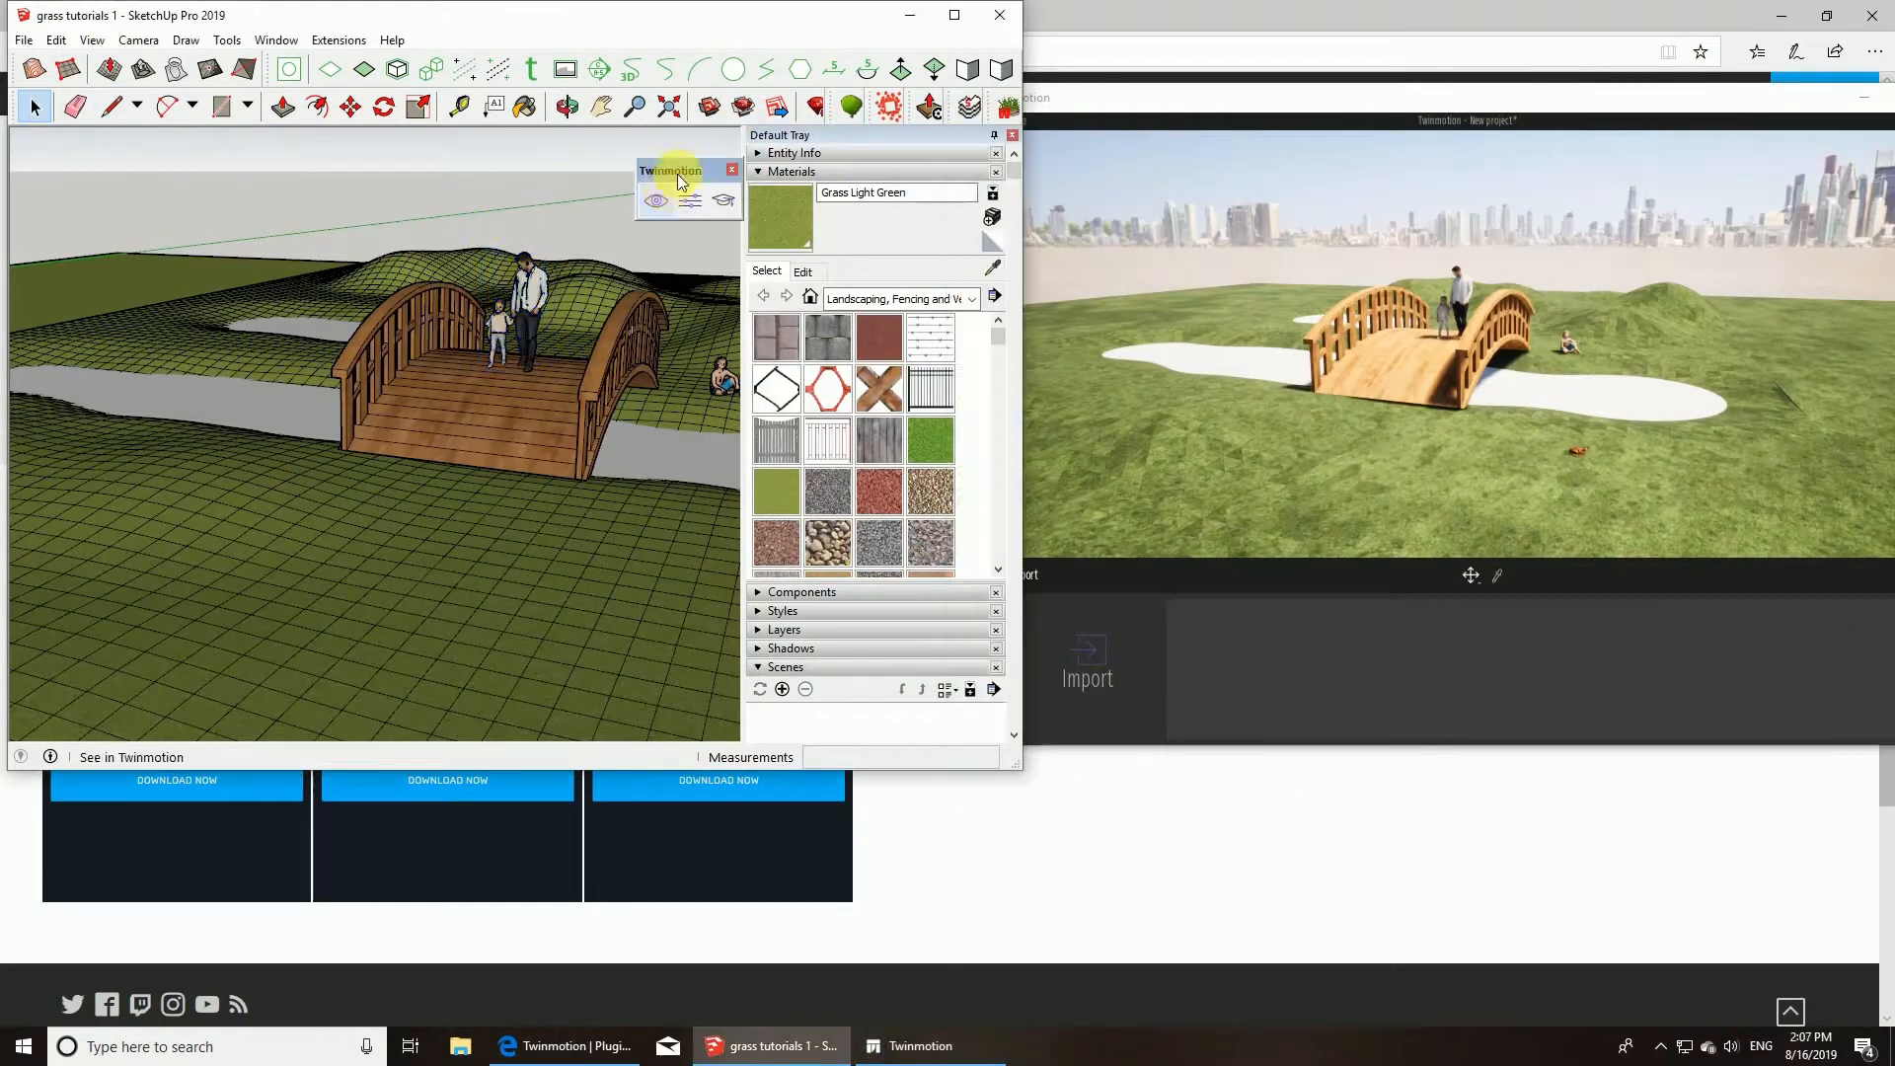
pyautogui.moveTo(647, 170); pyautogui.dragTo(286, 176)
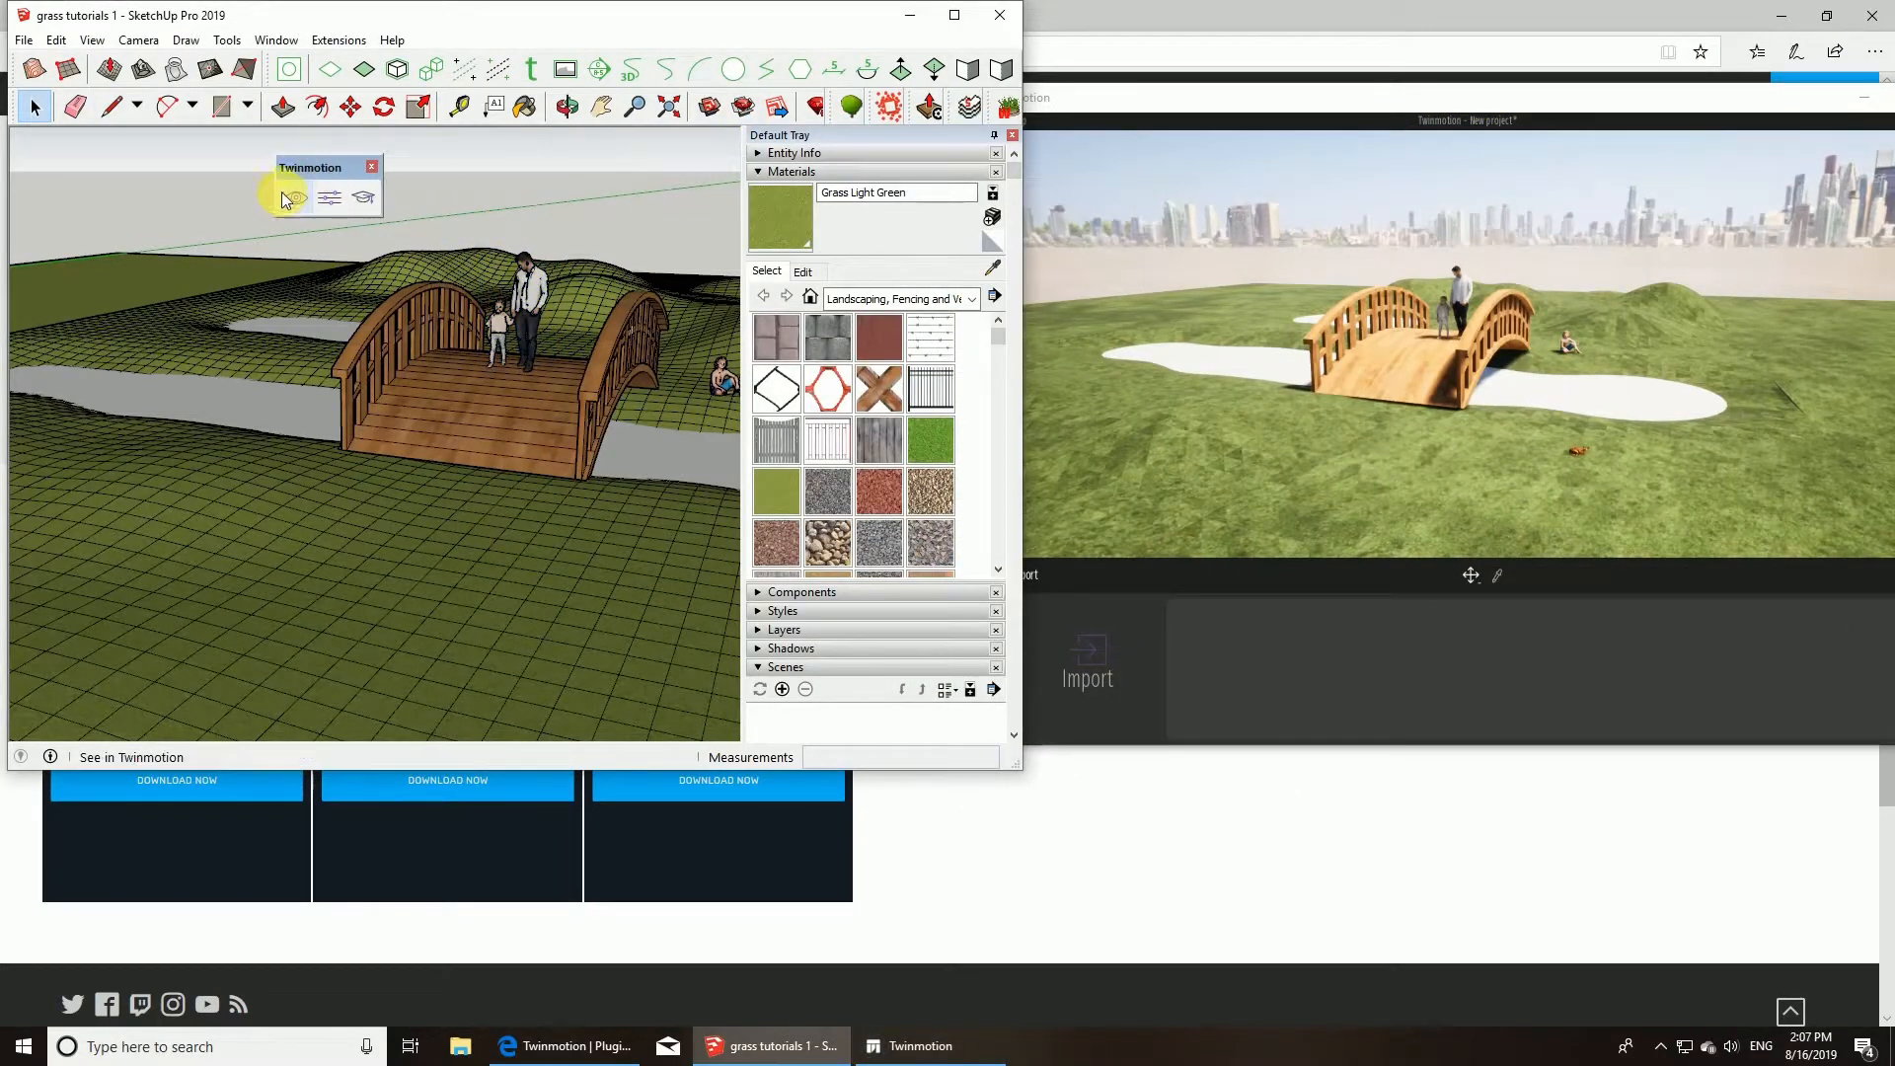
pyautogui.click(1452, 353)
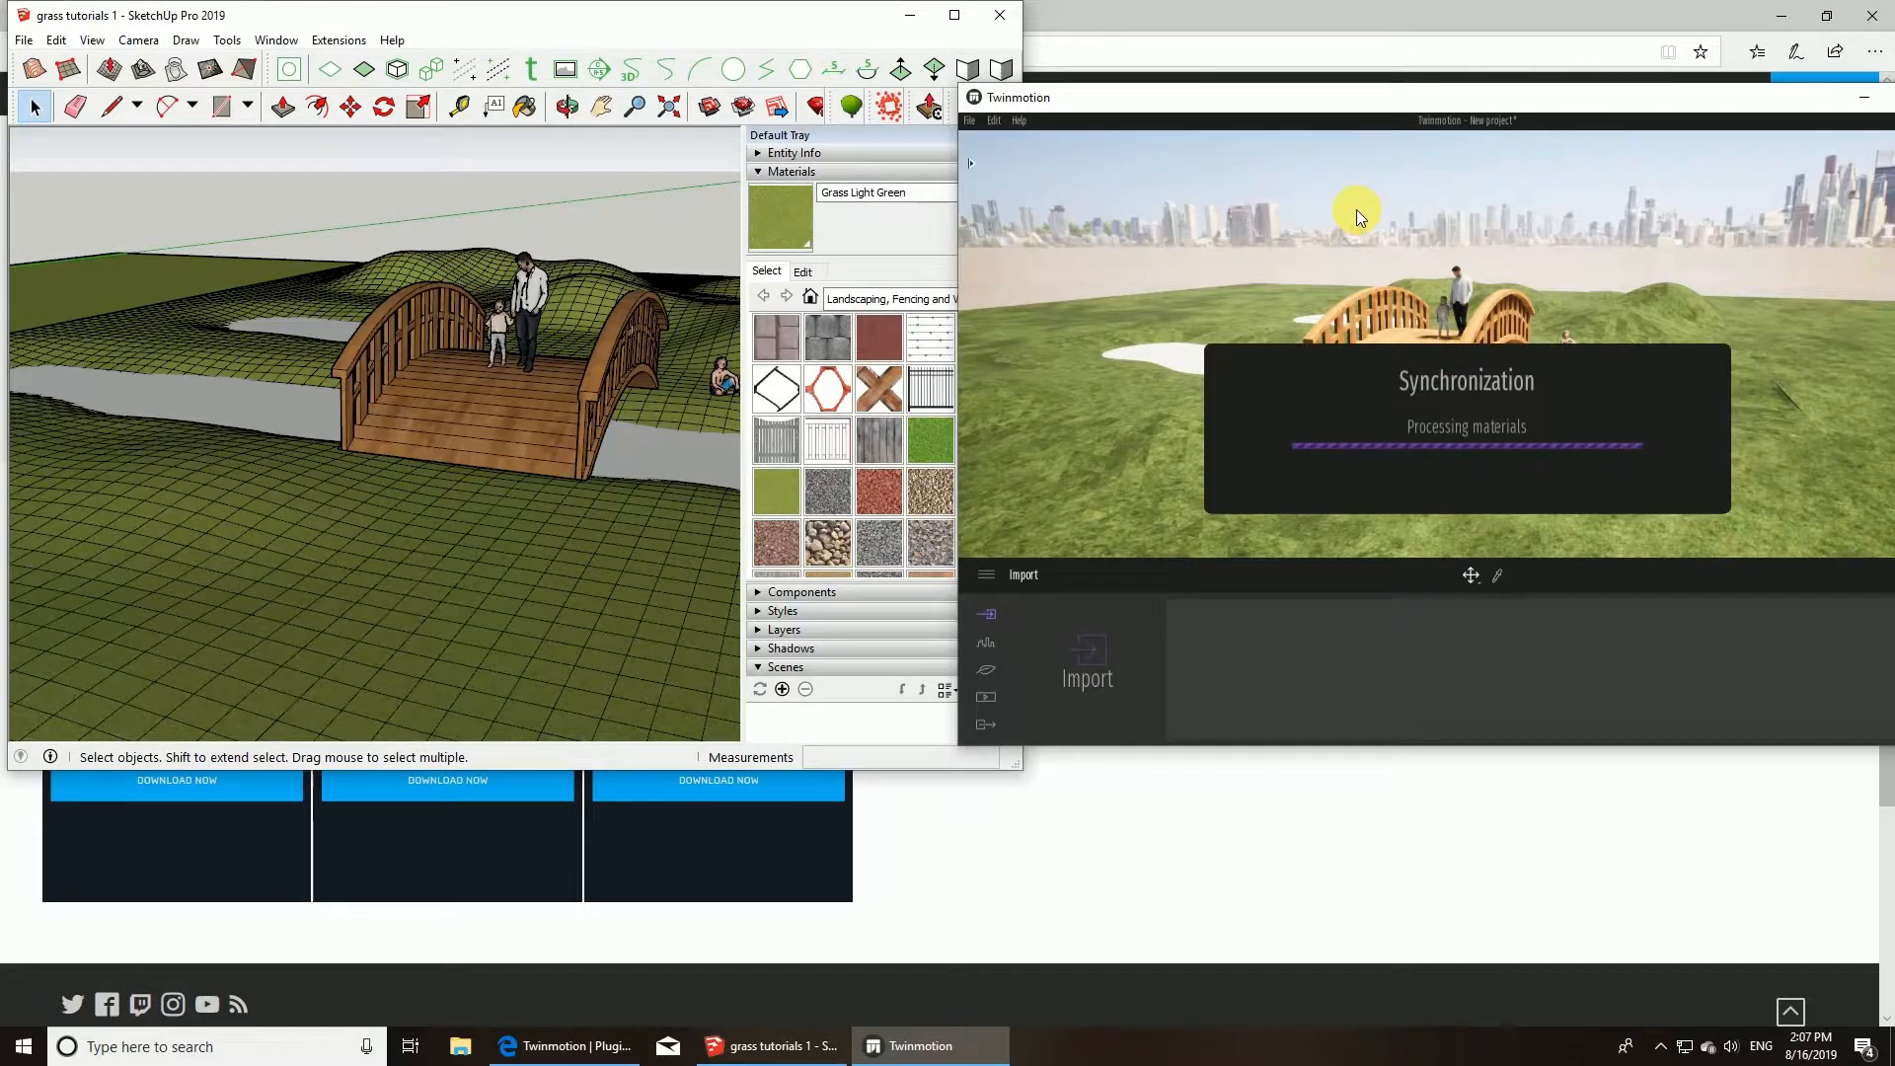
# - Bring the Twinmotion window to the front and maximize it
pyautogui.click(564, 1045)
pyautogui.click(921, 1036)
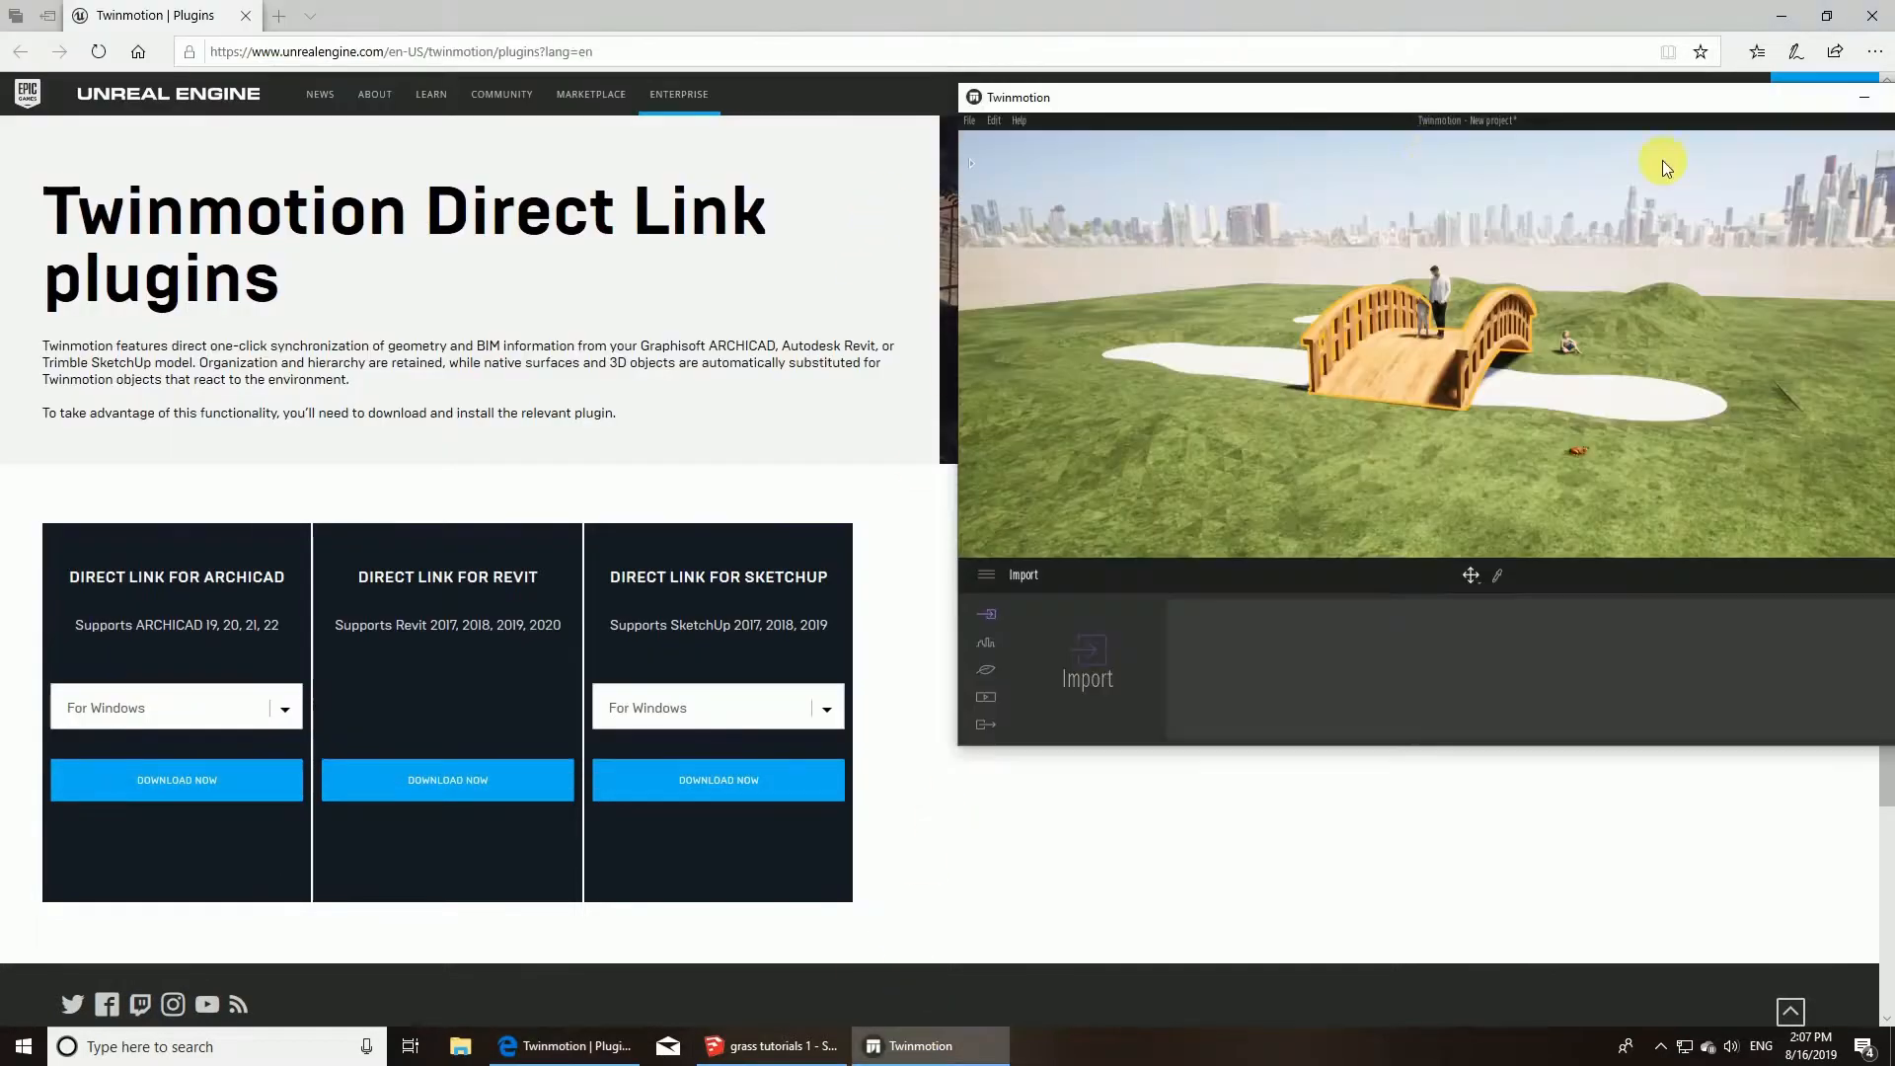
pyautogui.moveTo(1708, 96); pyautogui.dragTo(1135, 94)
pyautogui.click(1335, 97)
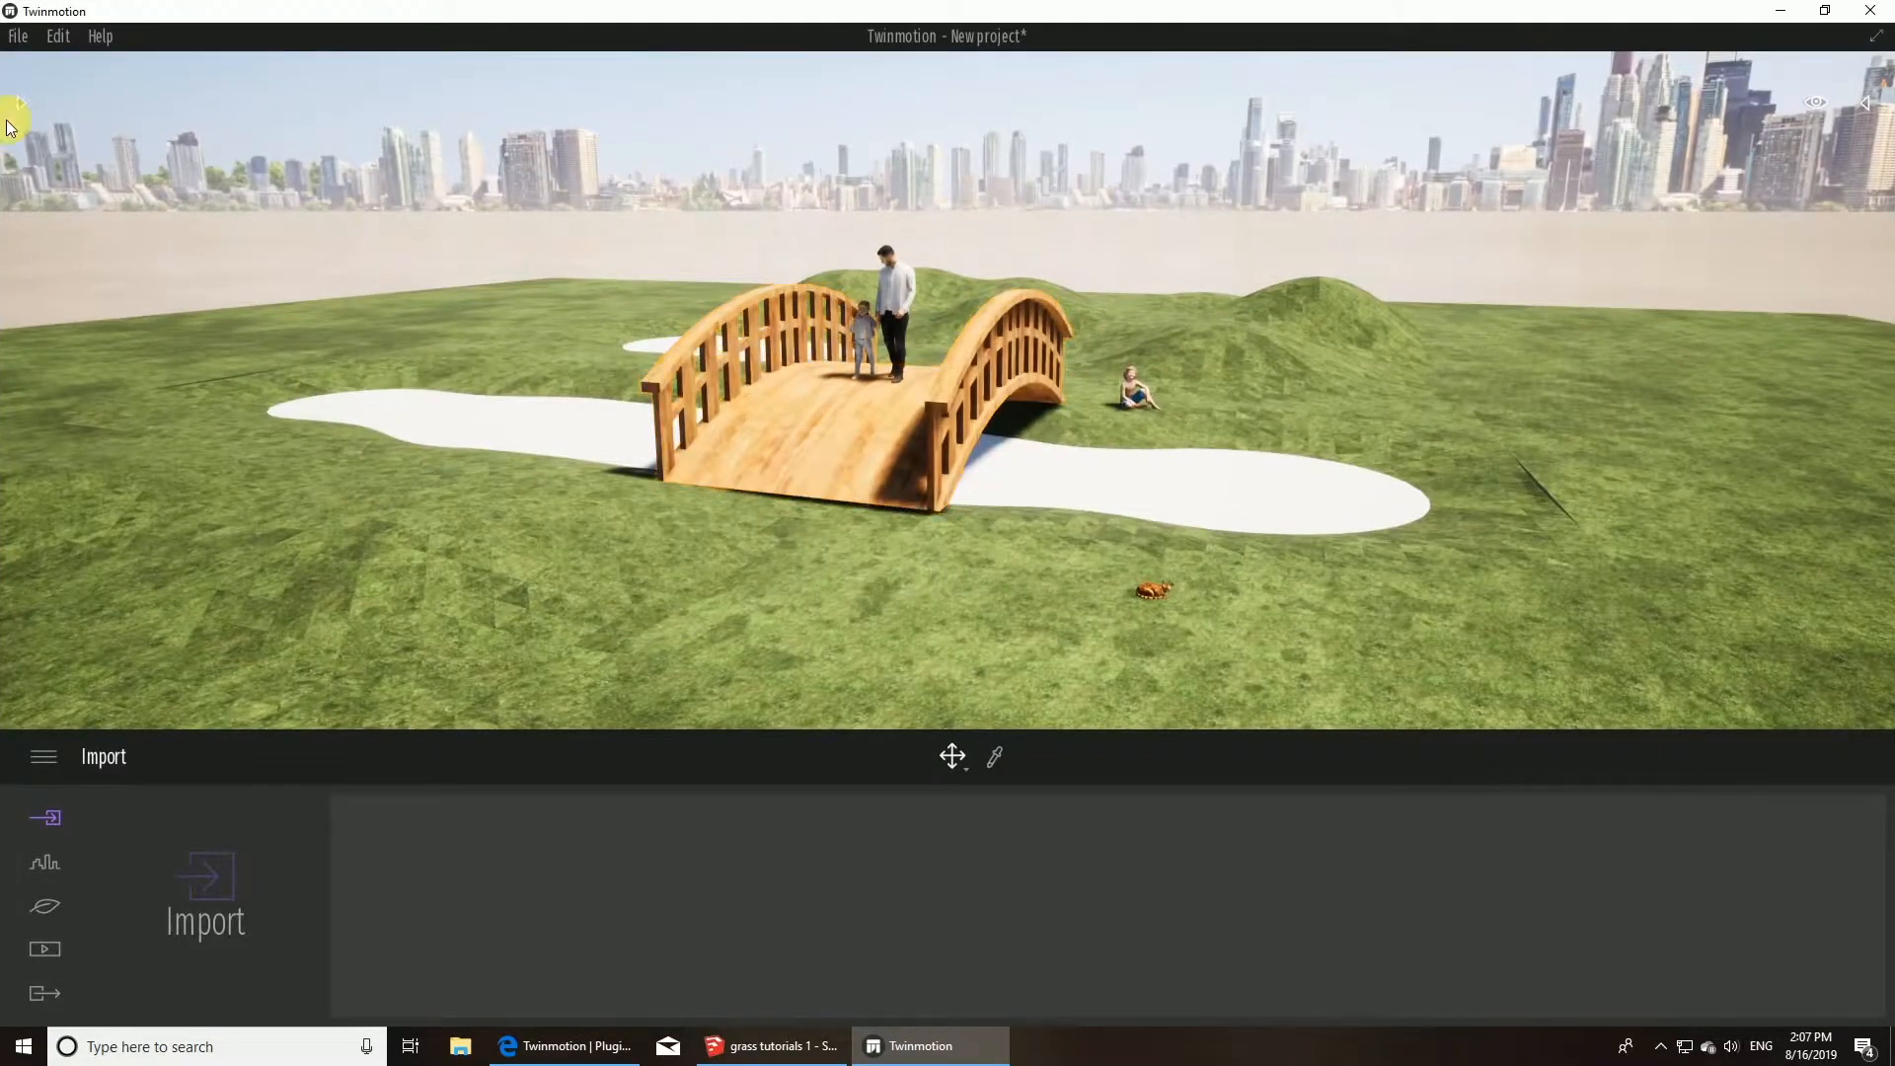
# - Apply the Grass 5 material from the Nature ground materials to the terrain and set its scale to 0.72
pyautogui.click(20, 102)
pyautogui.click(99, 222)
pyautogui.click(98, 602)
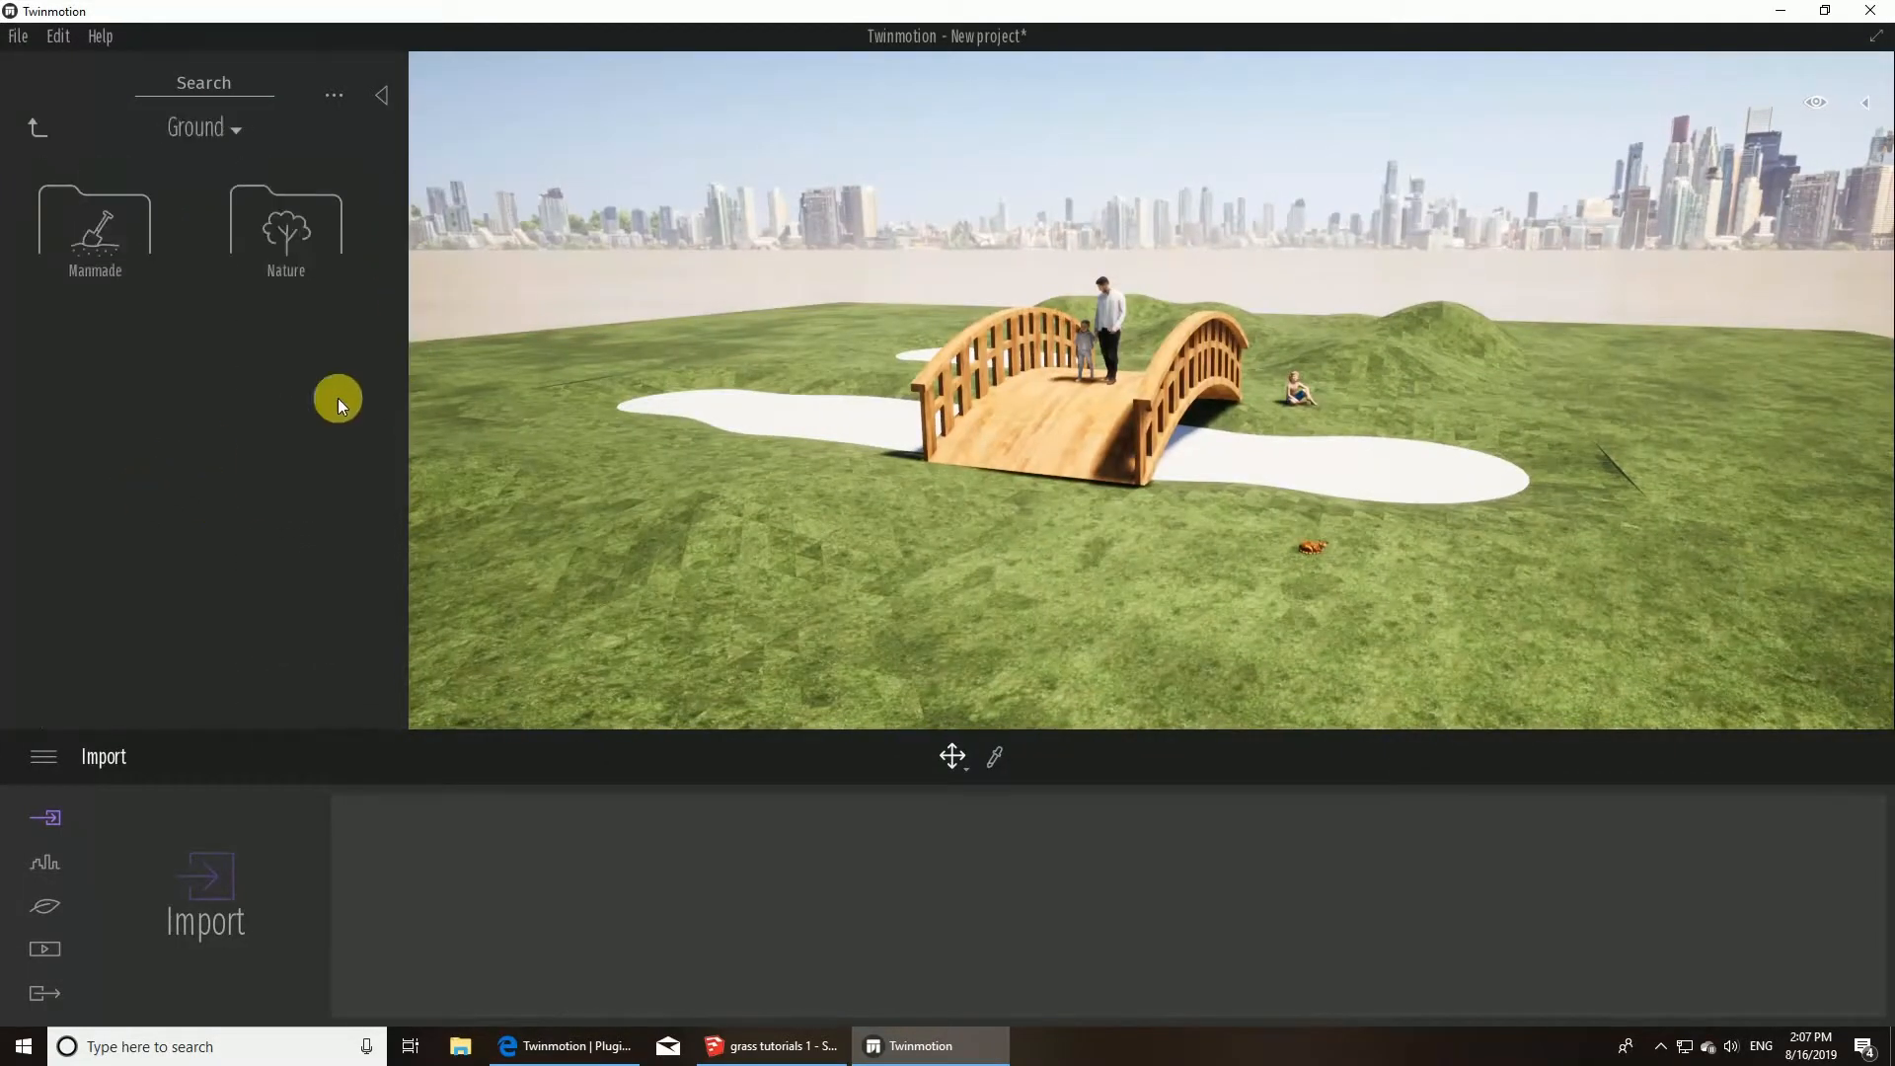
pyautogui.click(98, 208)
pyautogui.moveTo(98, 474); pyautogui.dragTo(829, 648)
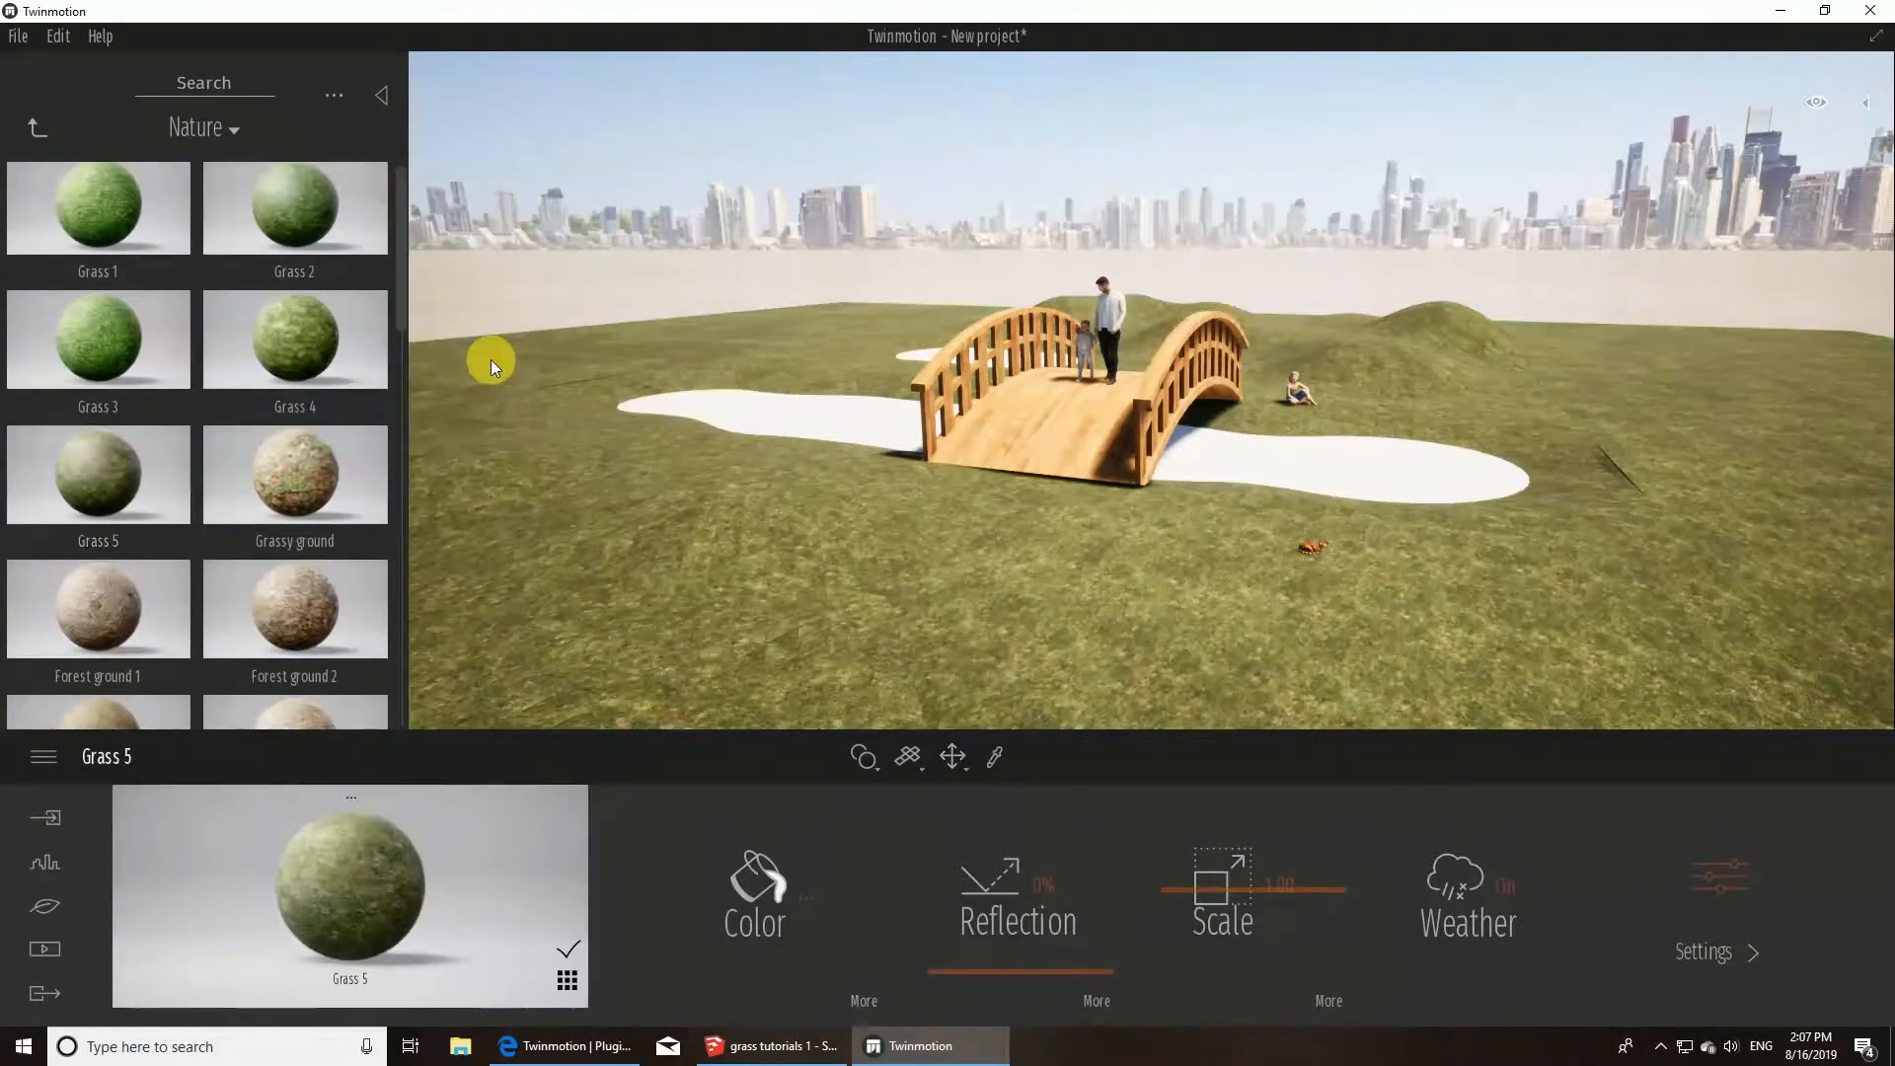
pyautogui.moveTo(1228, 894); pyautogui.dragTo(1249, 926)
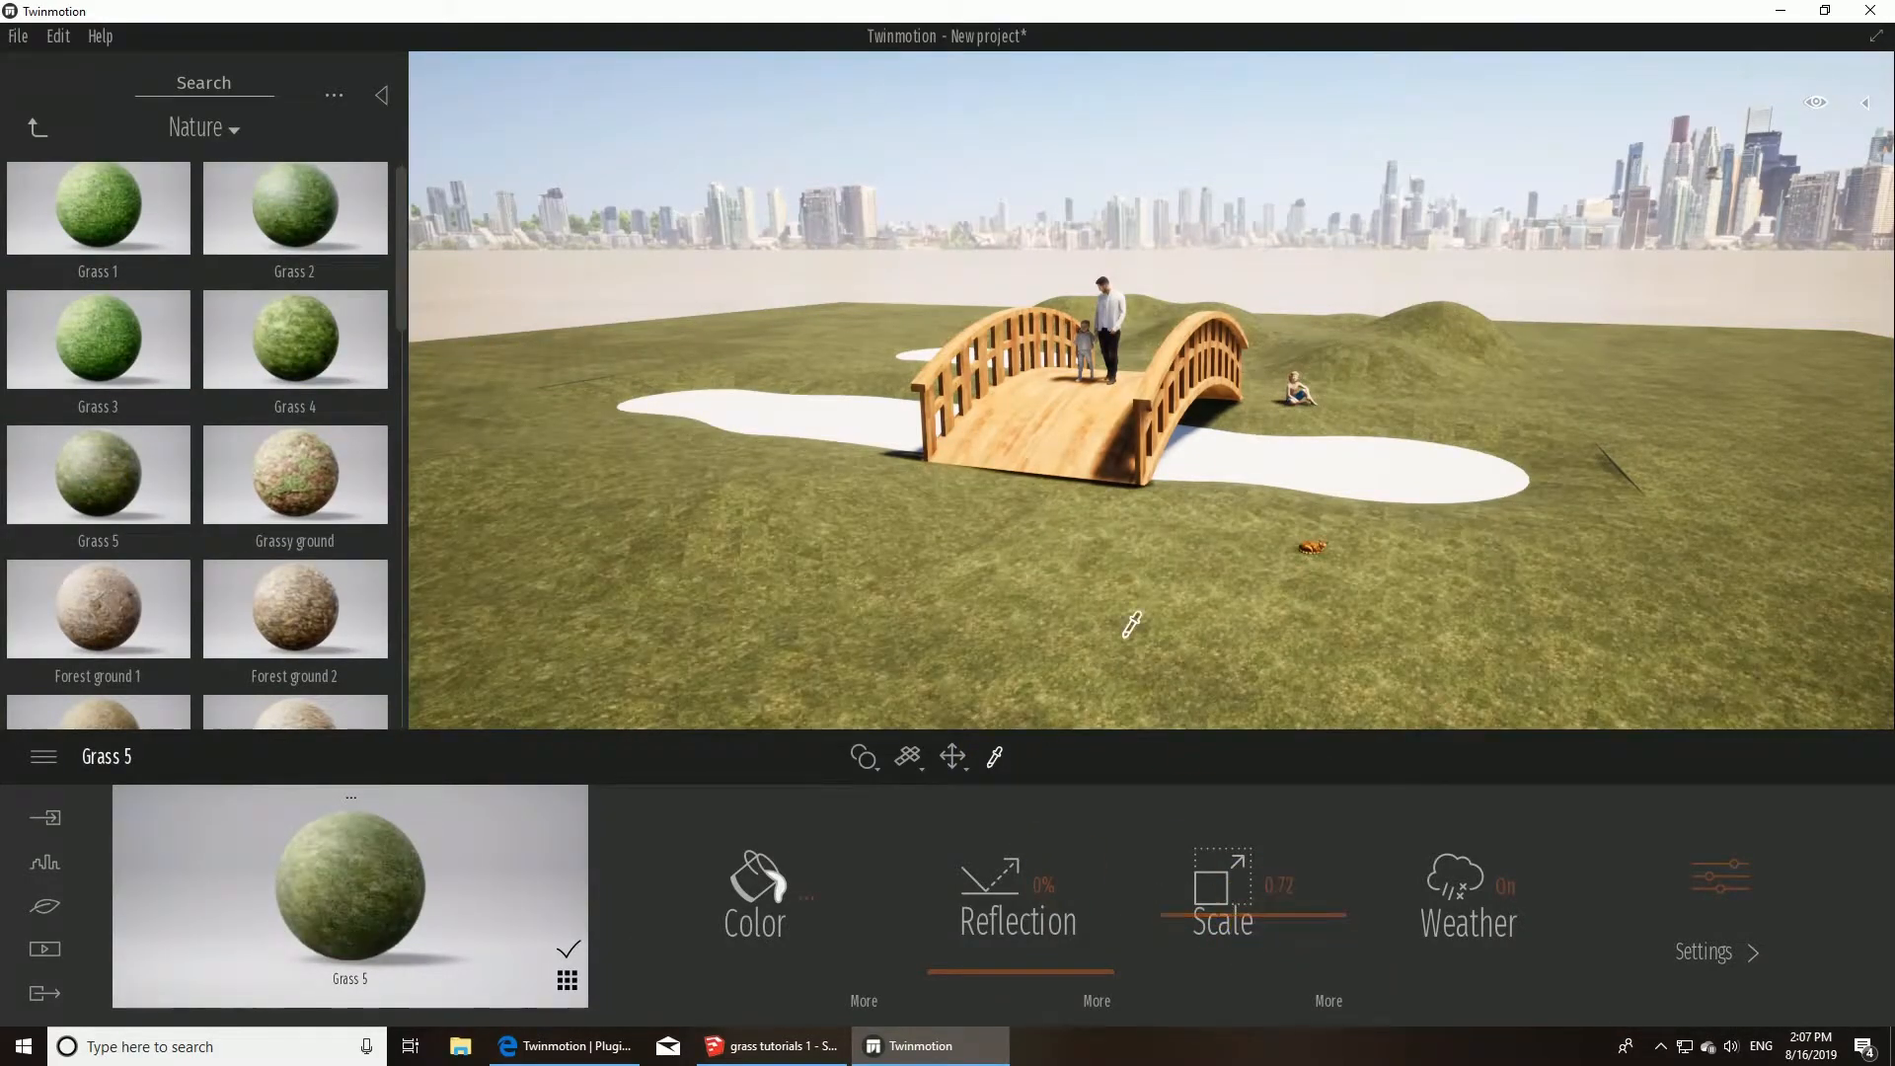
# - Open the Water materials in the library and apply Sea 01 to the white pond surface
pyautogui.click(34, 129)
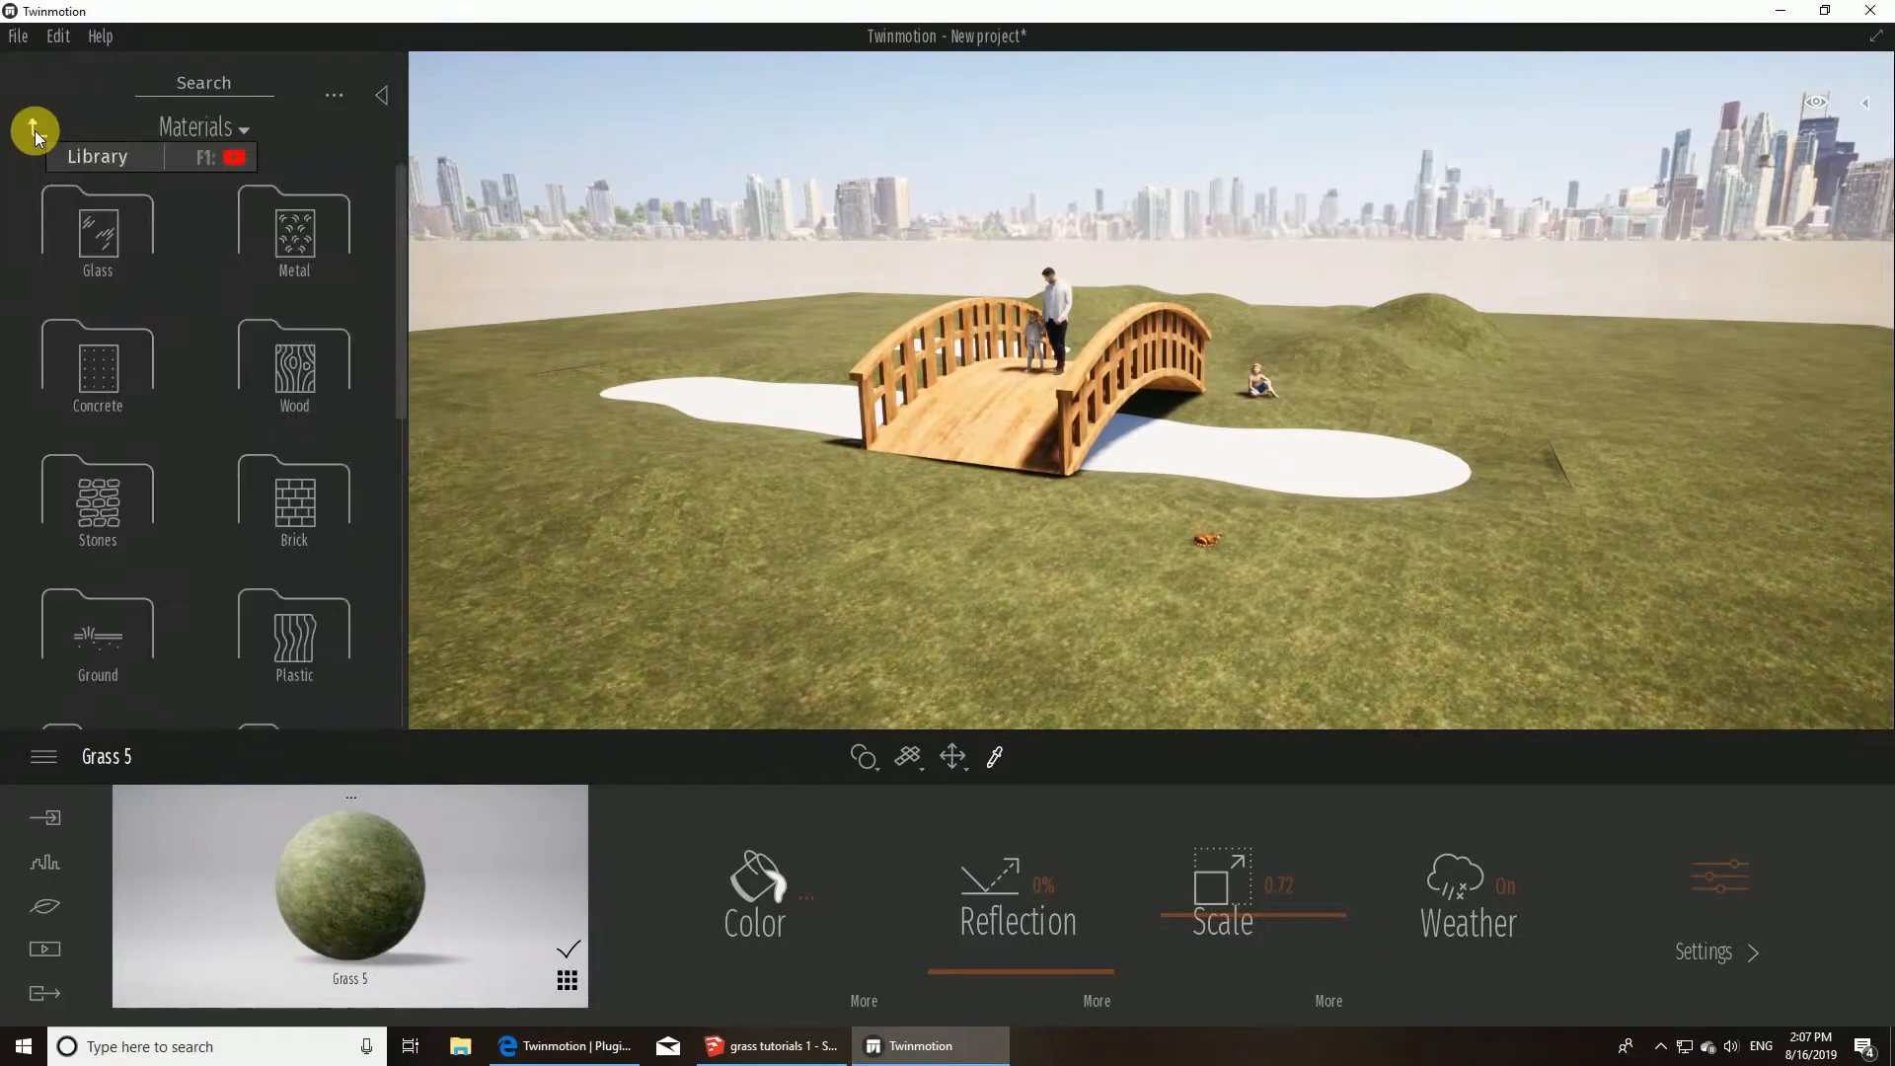
pyautogui.moveTo(396, 294); pyautogui.dragTo(394, 547)
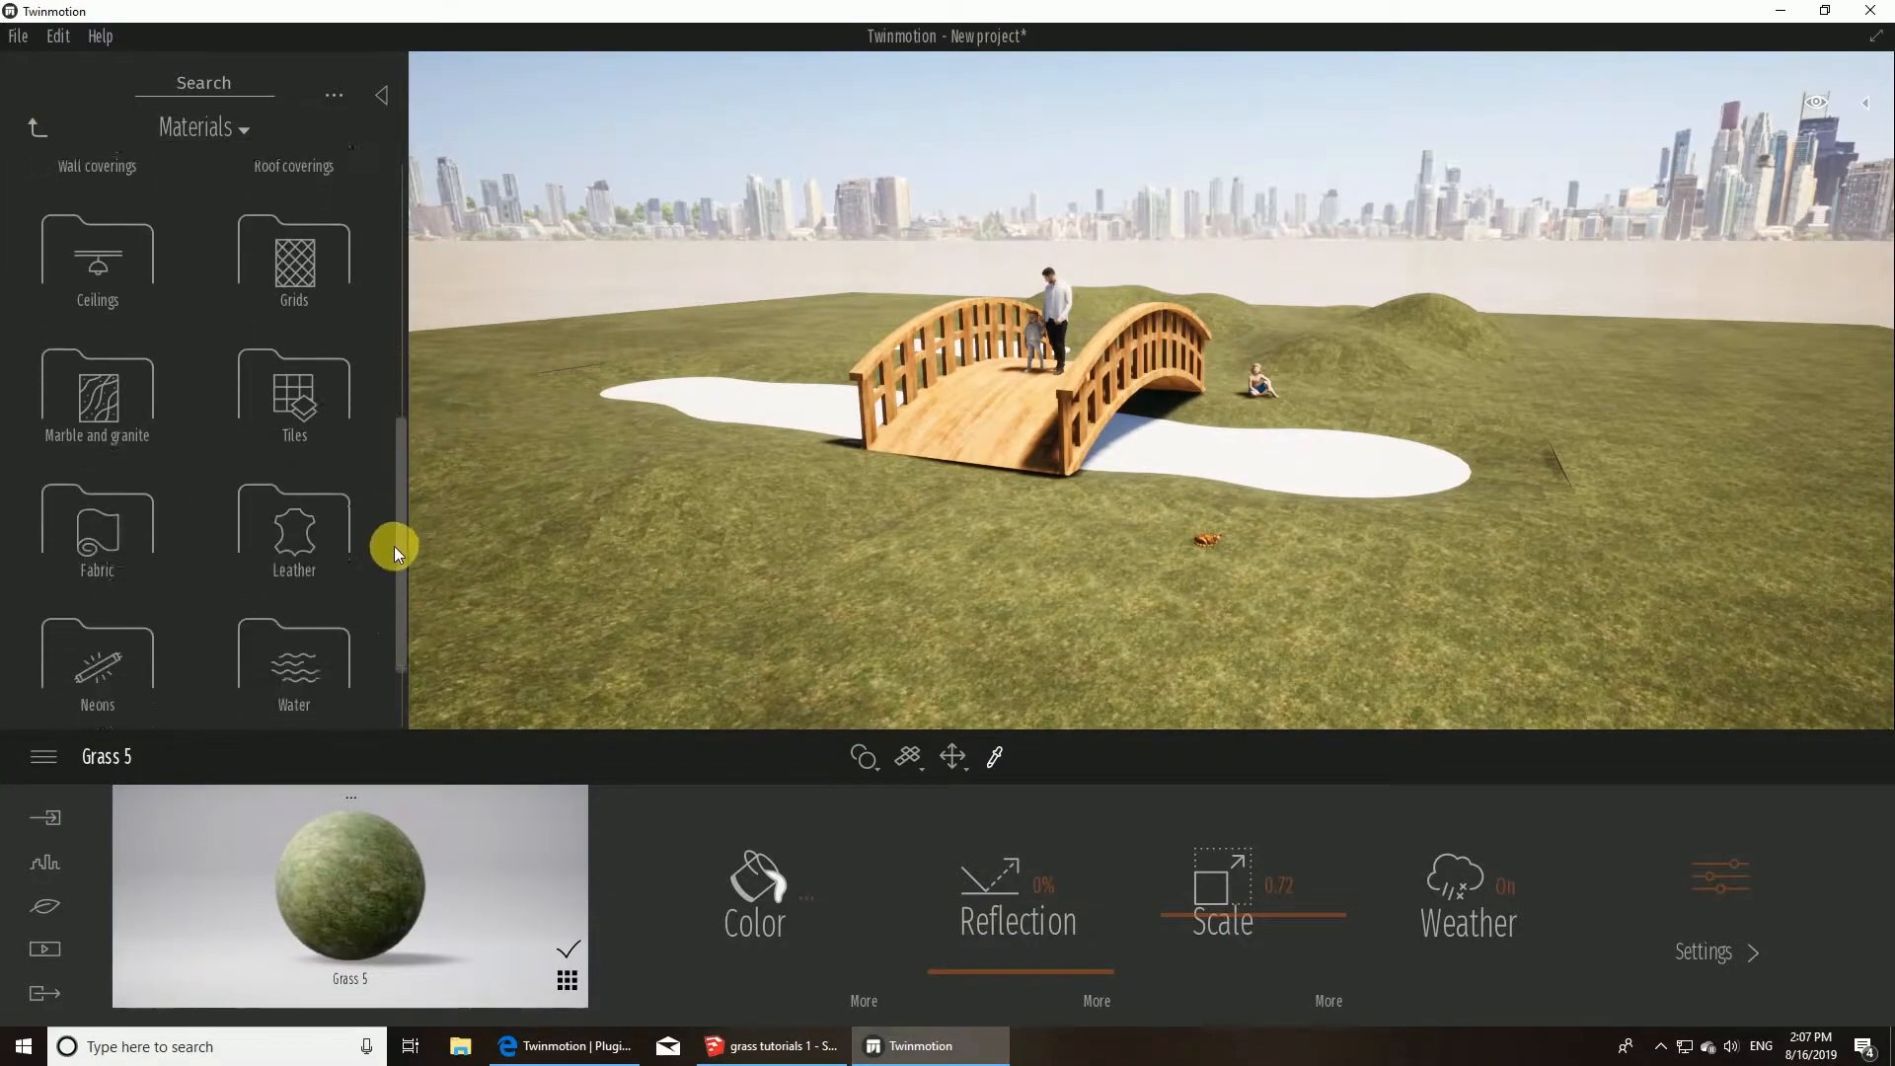
pyautogui.click(294, 663)
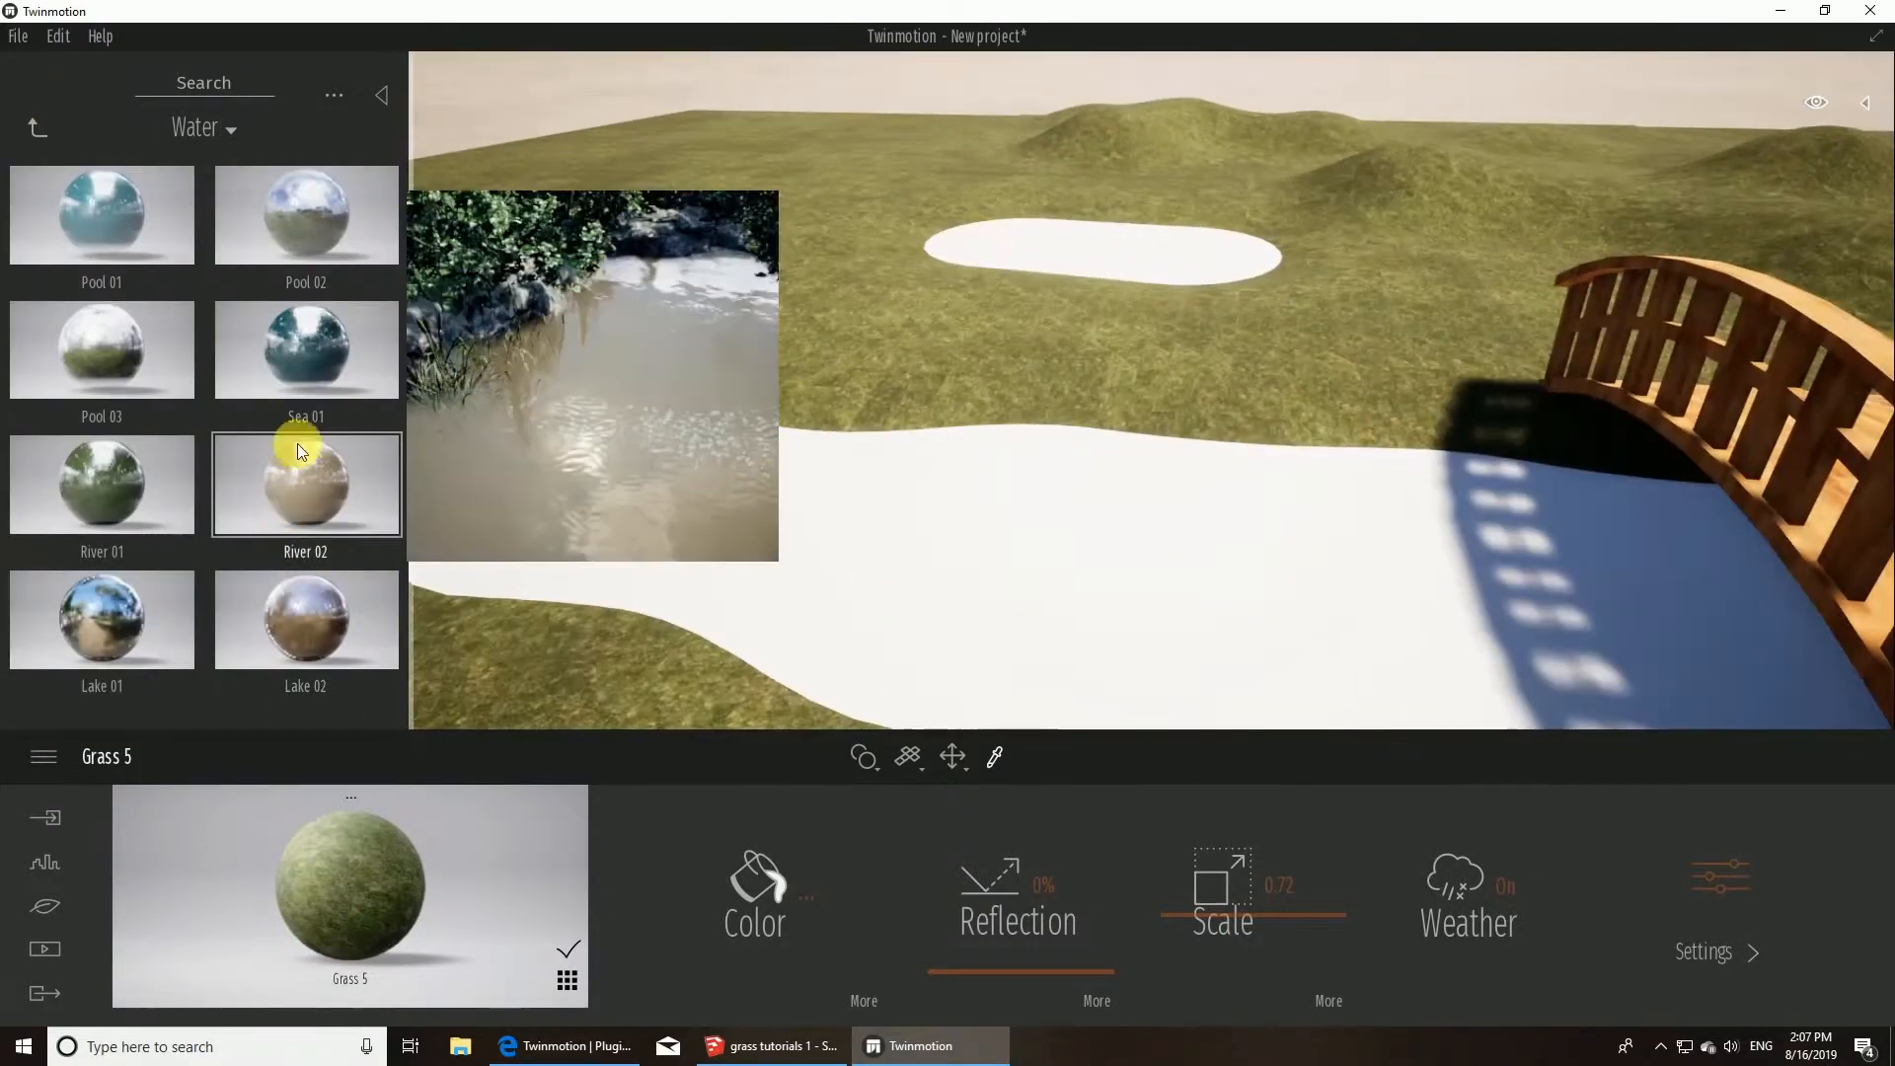
pyautogui.moveTo(303, 353); pyautogui.dragTo(761, 549)
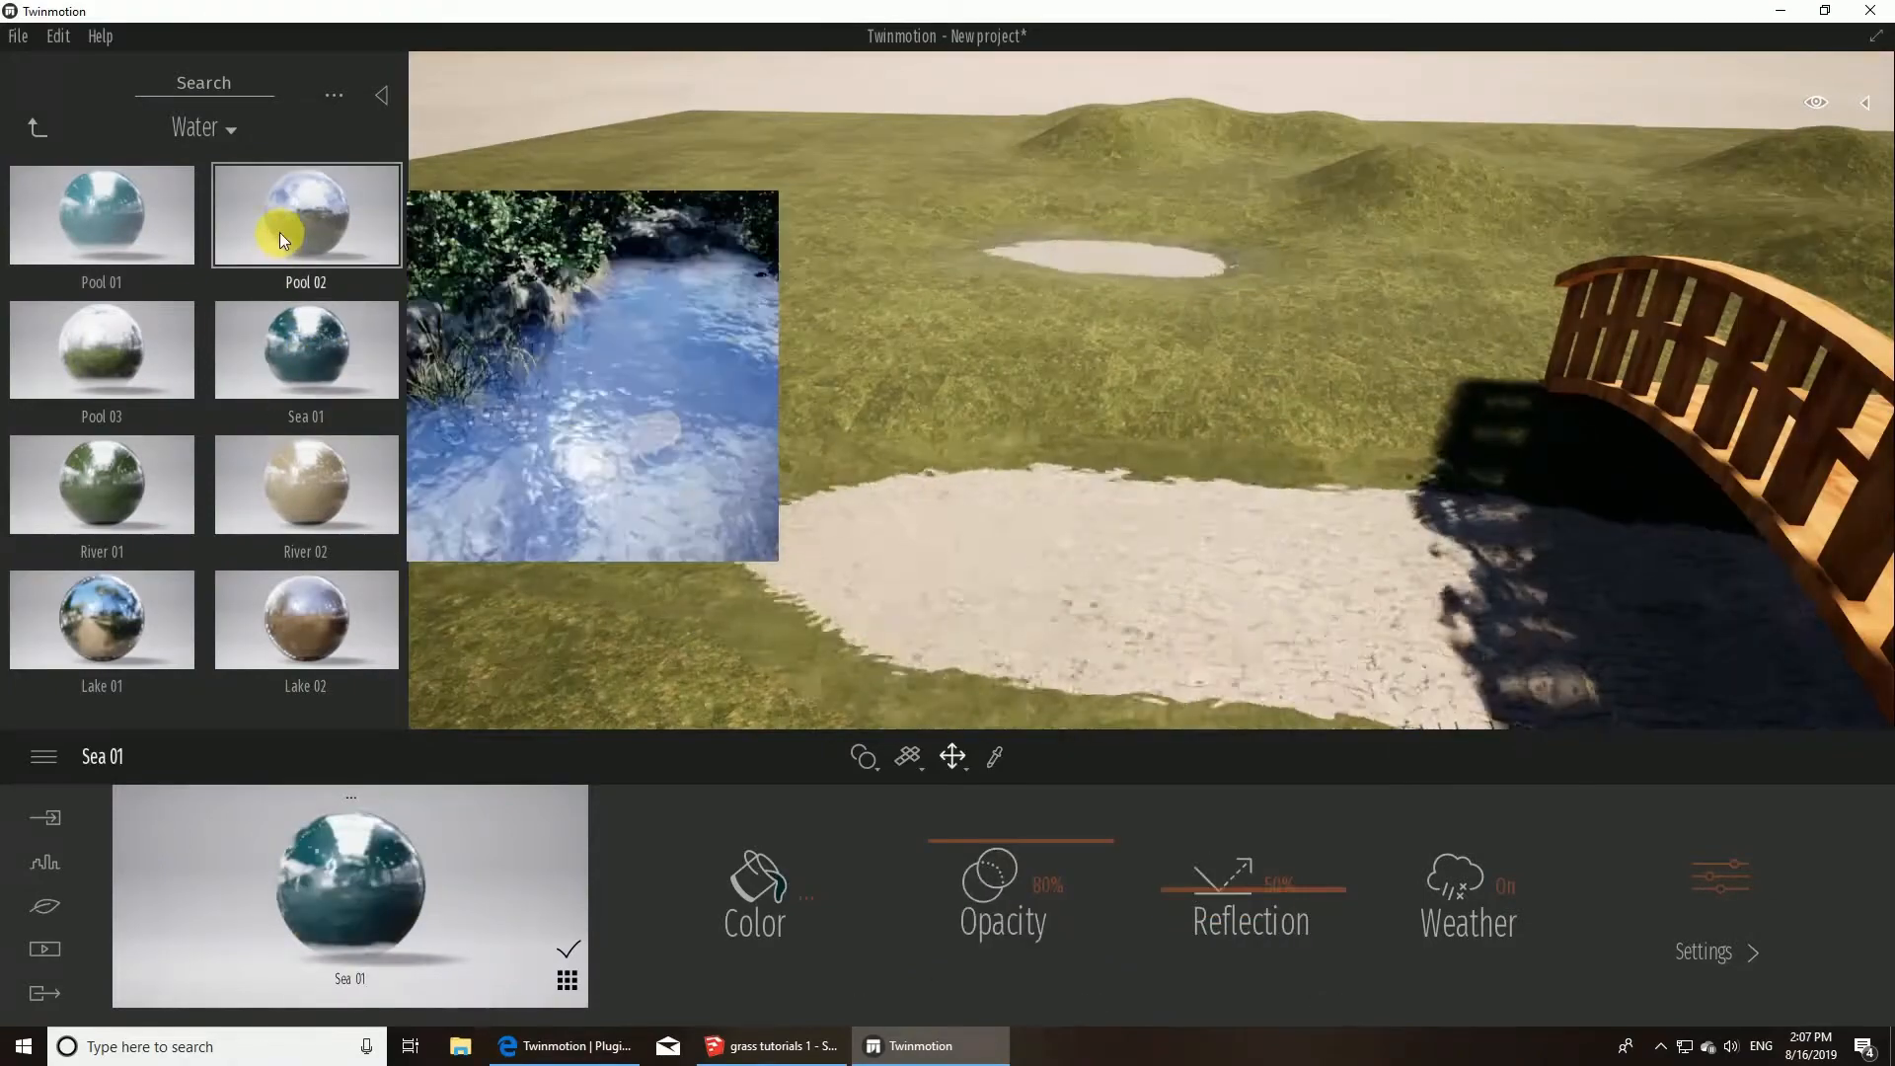
# - Try the Pool 02 and River 01 water materials on the pond, finishing with Pool 02 applied
pyautogui.moveTo(280, 237); pyautogui.dragTo(855, 564)
pyautogui.moveTo(169, 481); pyautogui.dragTo(909, 608)
pyautogui.keyDown('shift'); pyautogui.moveTo(909, 608); pyautogui.dragTo(731, 642, button='middle'); pyautogui.keyUp('shift')
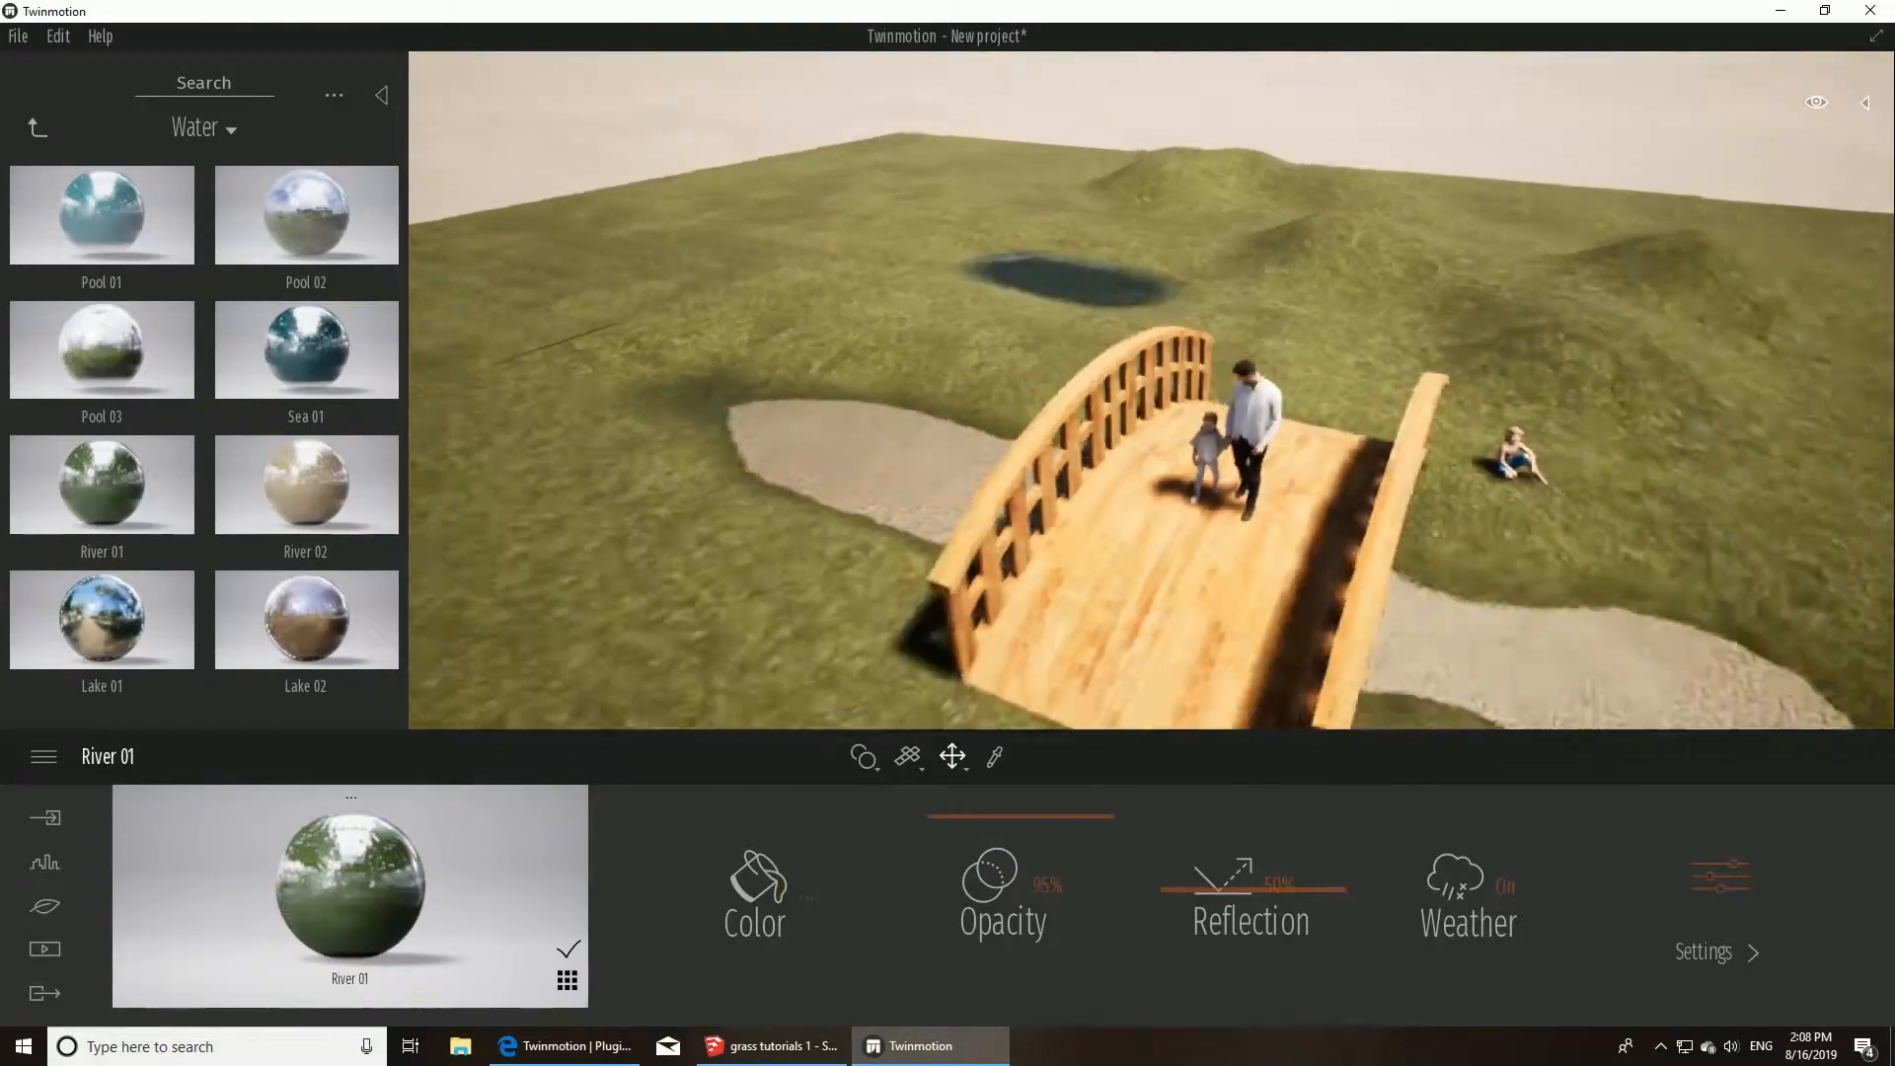
pyautogui.moveTo(339, 220); pyautogui.dragTo(760, 550)
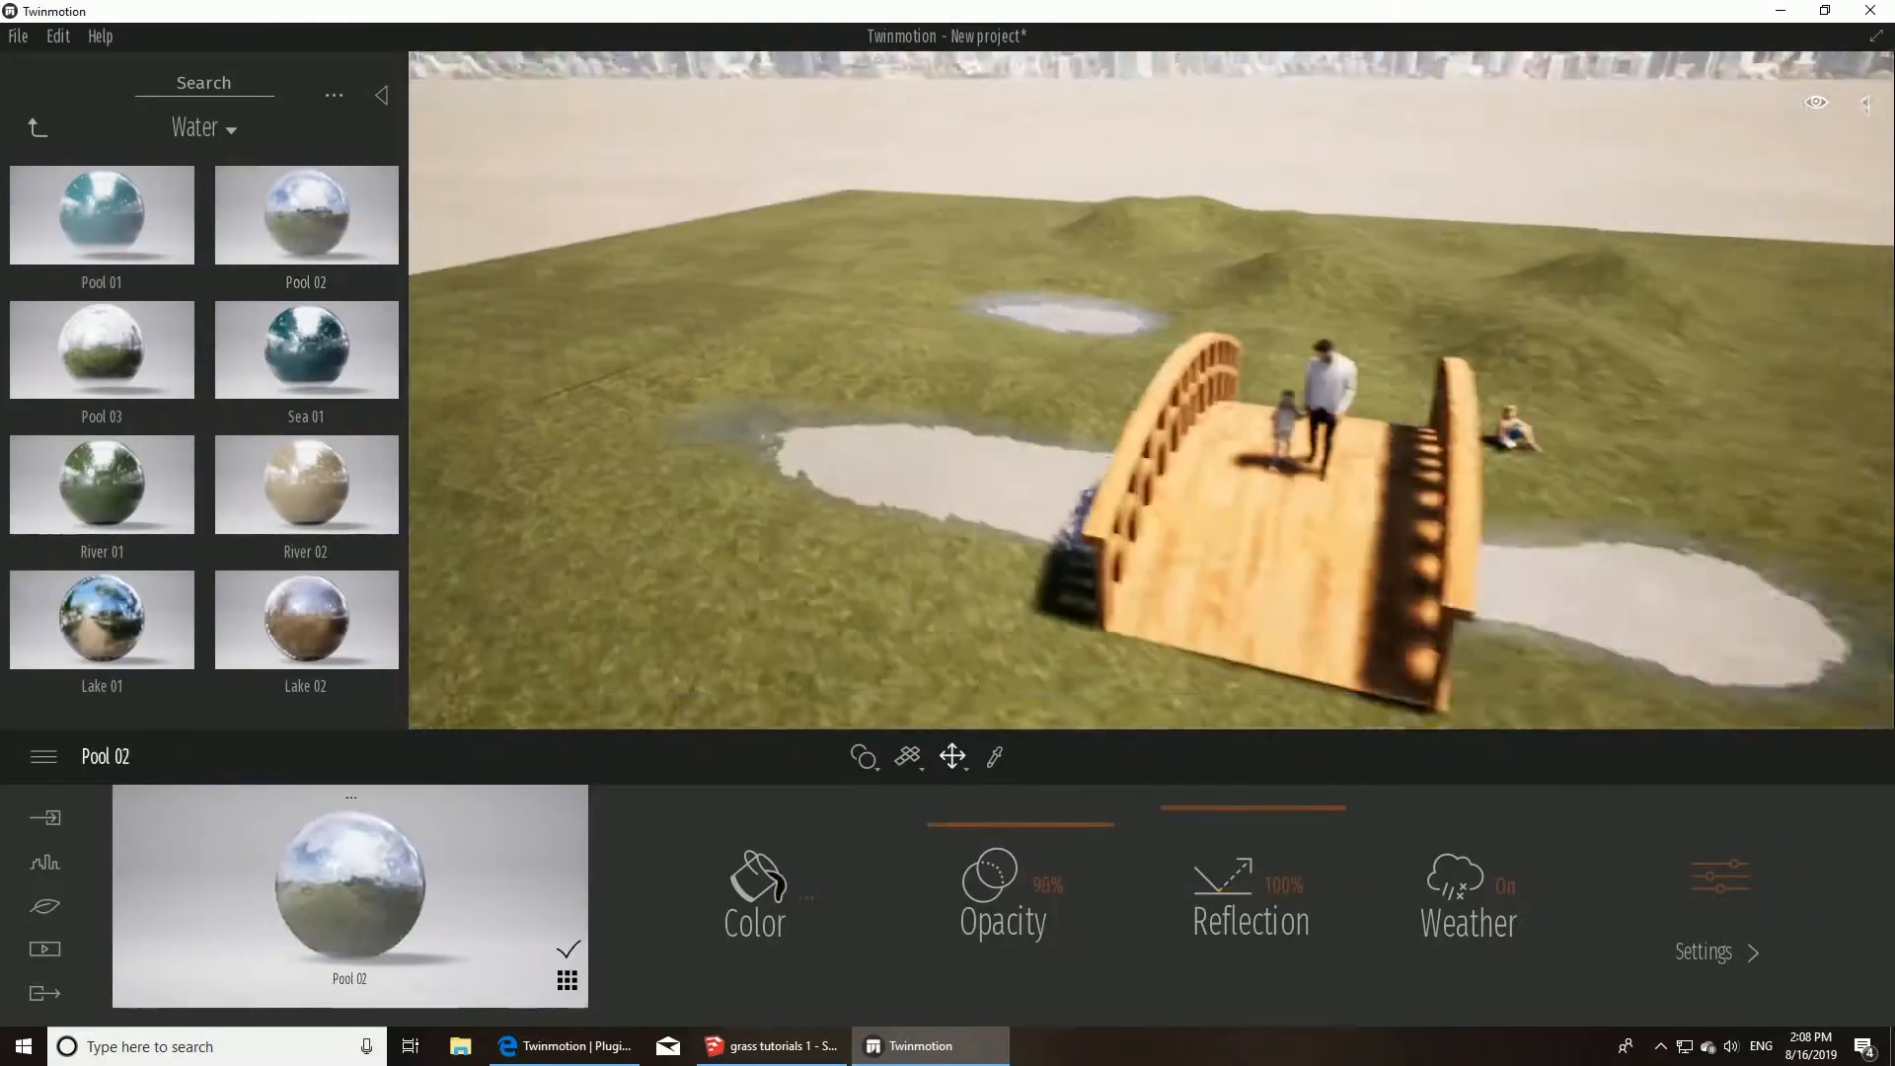
# - Return to the main library and open the Trees collection under Vegetation and landscape
pyautogui.click(31, 129)
pyautogui.click(29, 131)
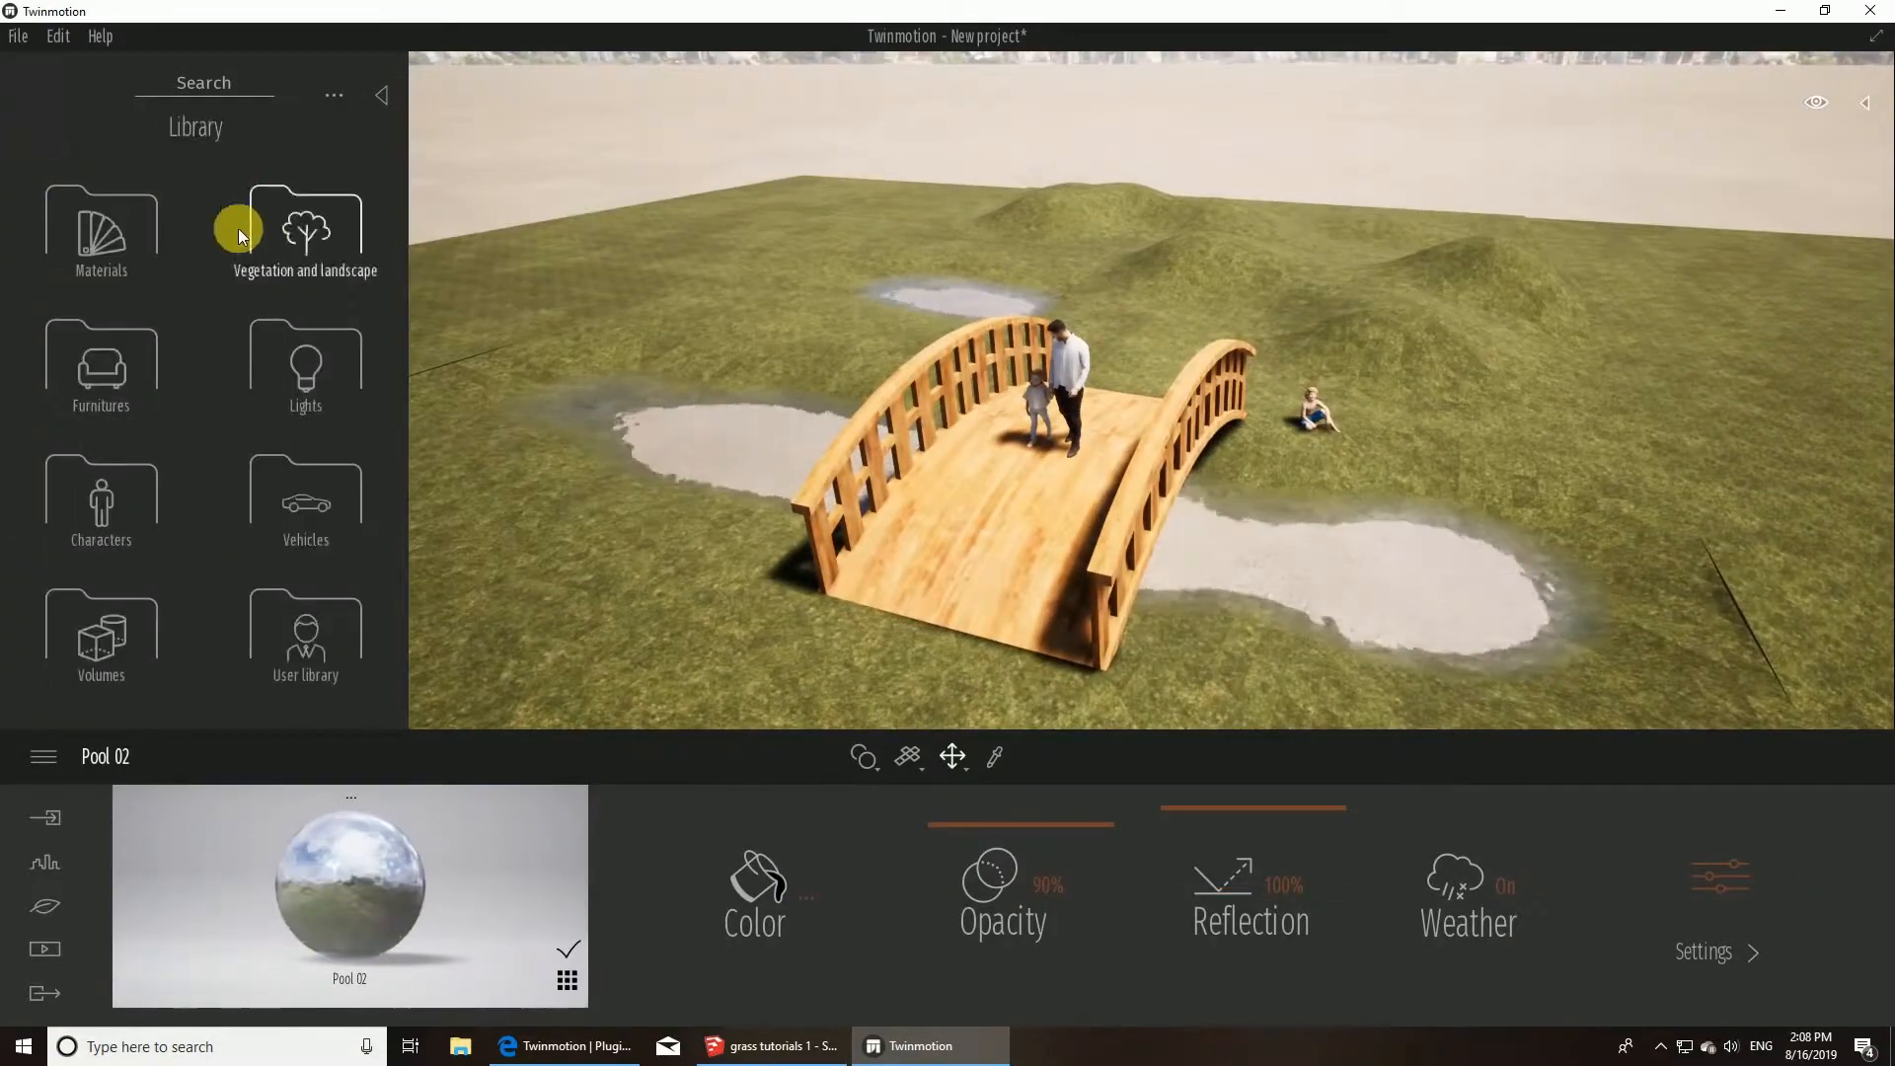
pyautogui.click(239, 228)
pyautogui.click(304, 232)
# - Place a cluster of European aspen 4 trees on the grass behind the seated people, near the pond's end
pyautogui.moveTo(399, 223); pyautogui.dragTo(399, 363)
pyautogui.click(296, 523)
pyautogui.press('a')
pyautogui.press('s')
pyautogui.click(296, 637)
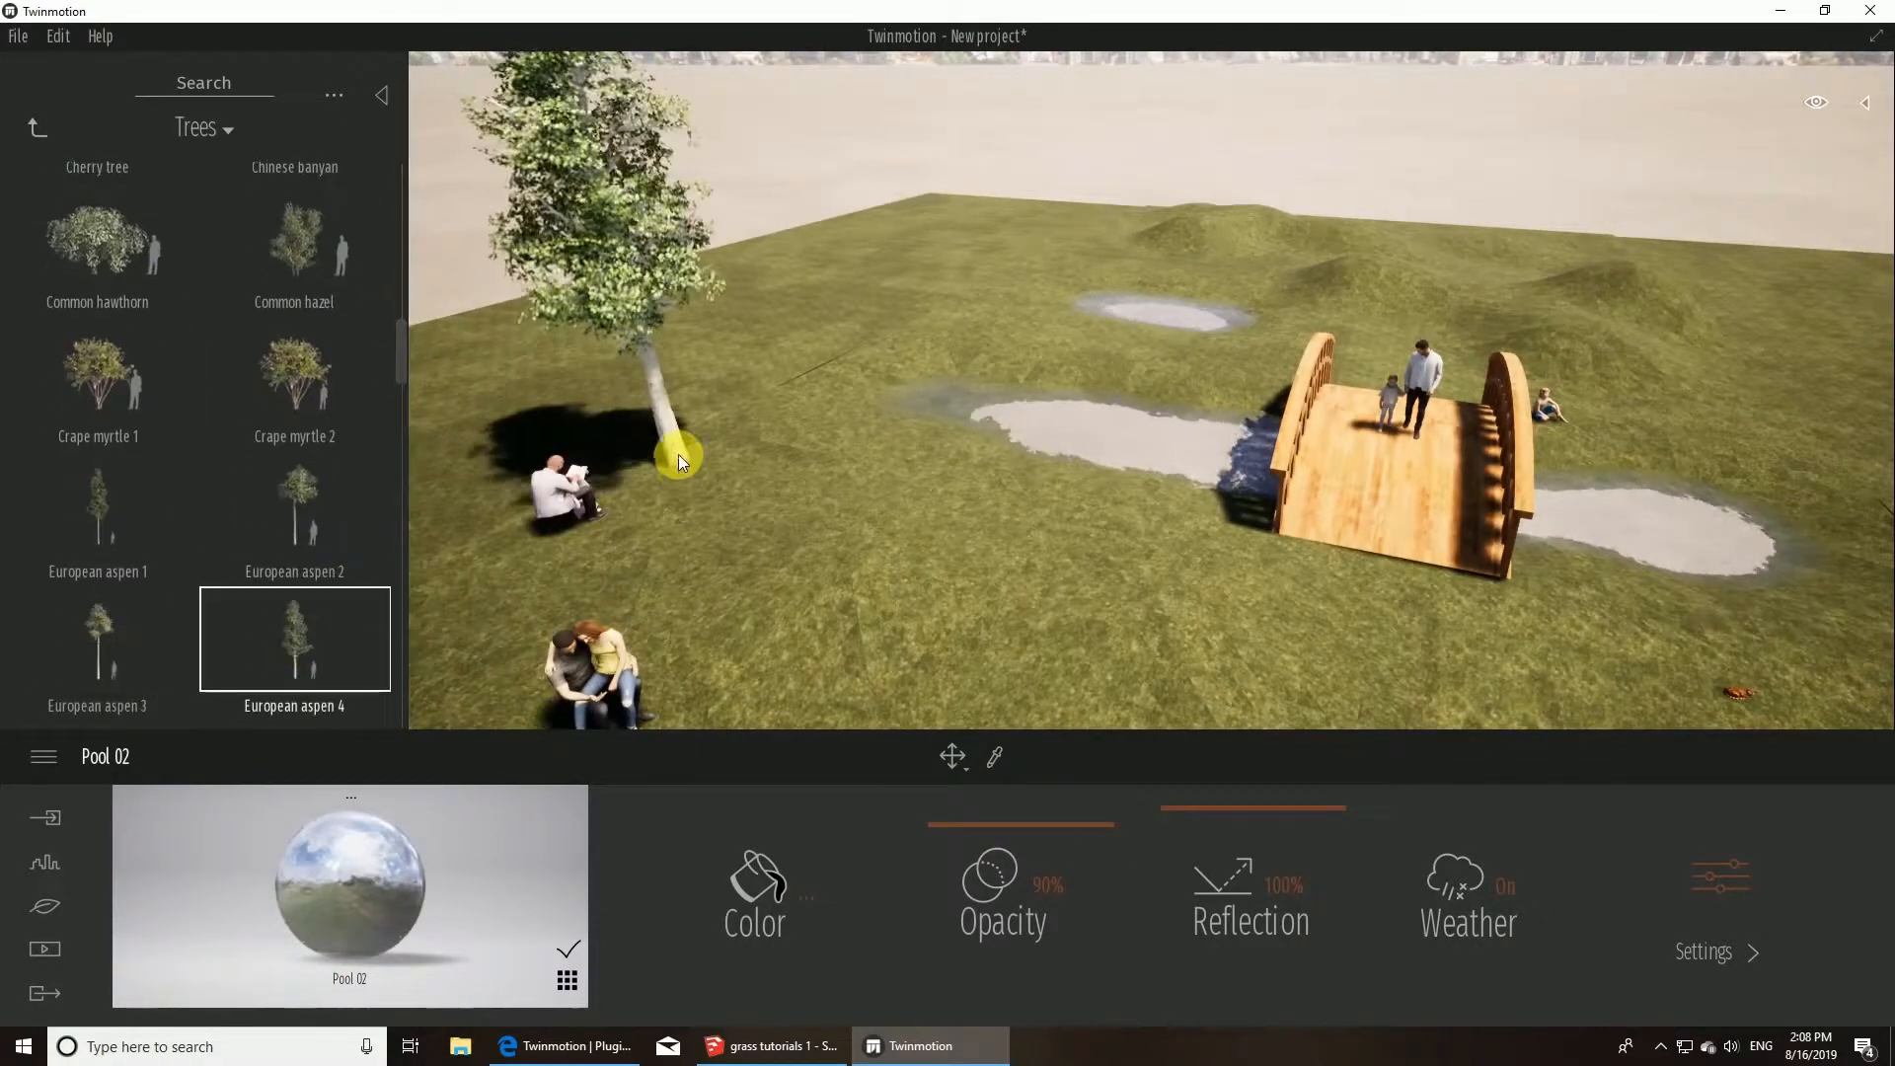
pyautogui.press('s')
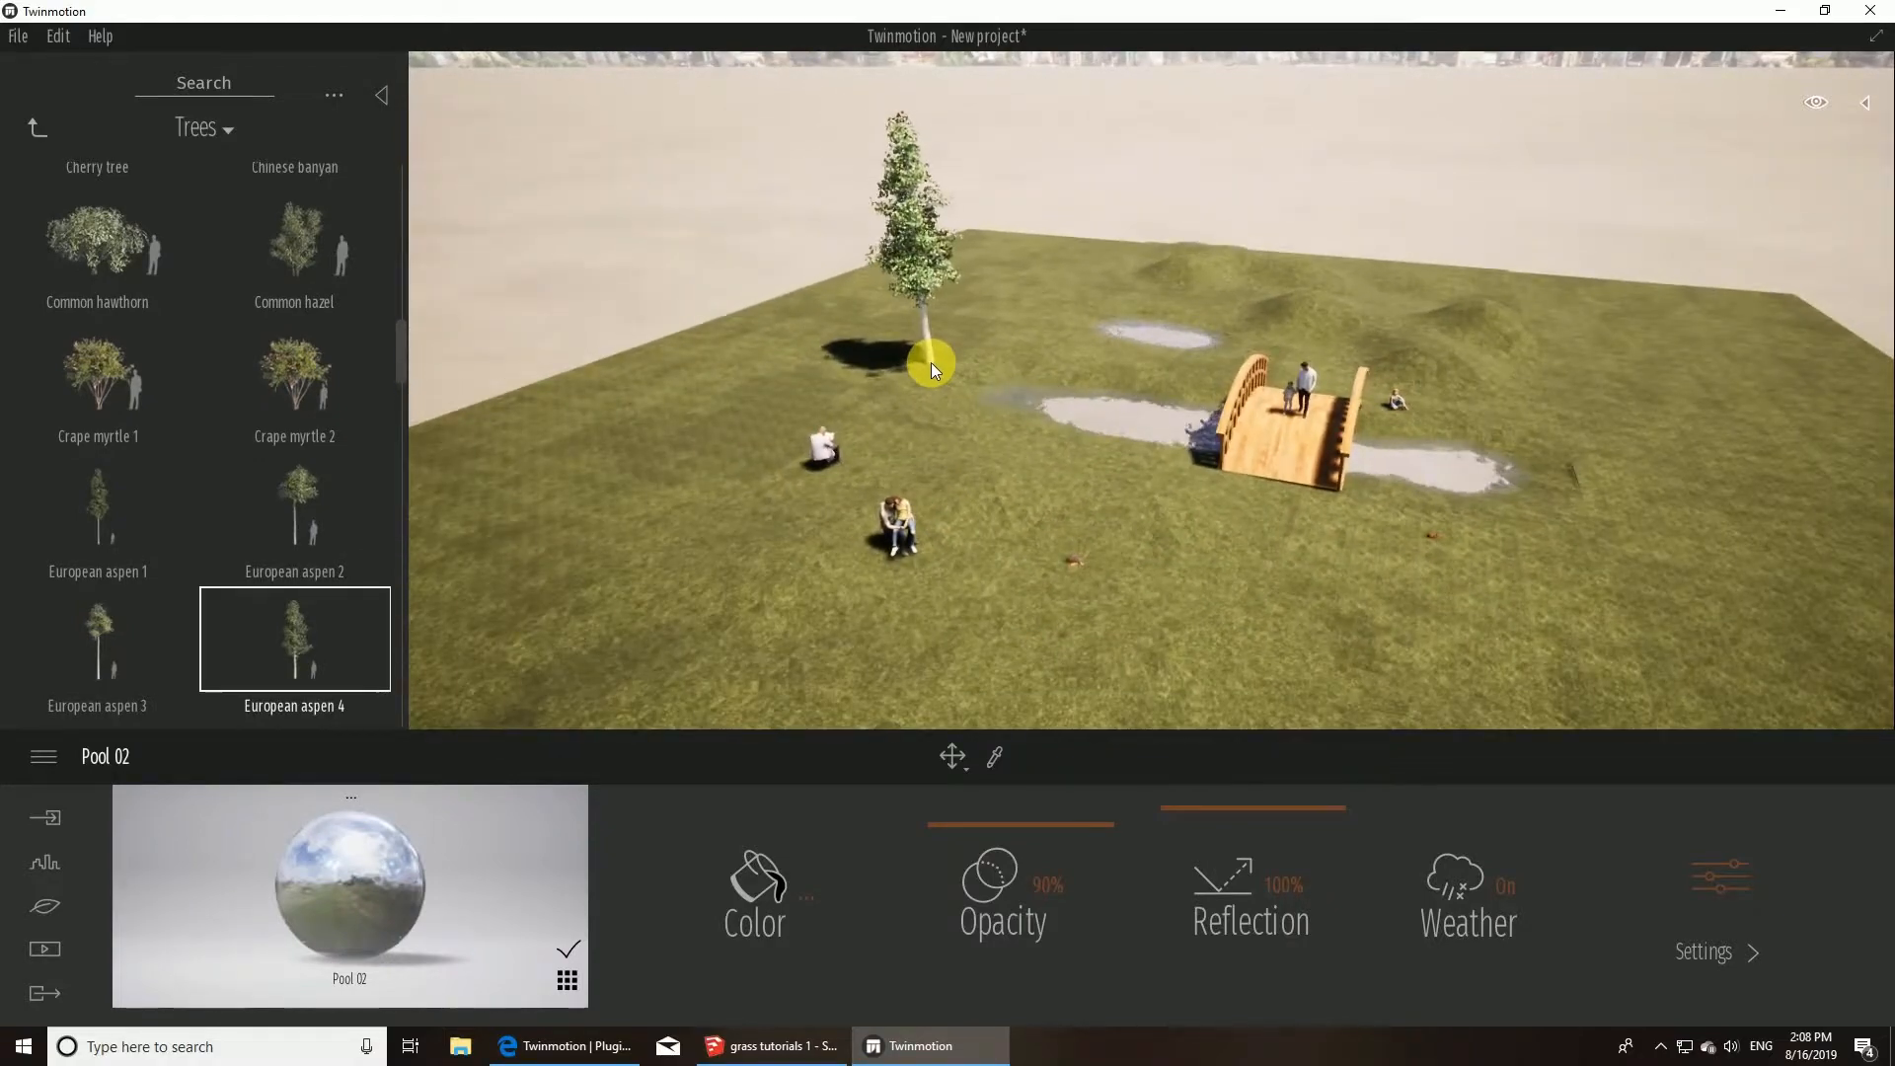
pyautogui.click(931, 363)
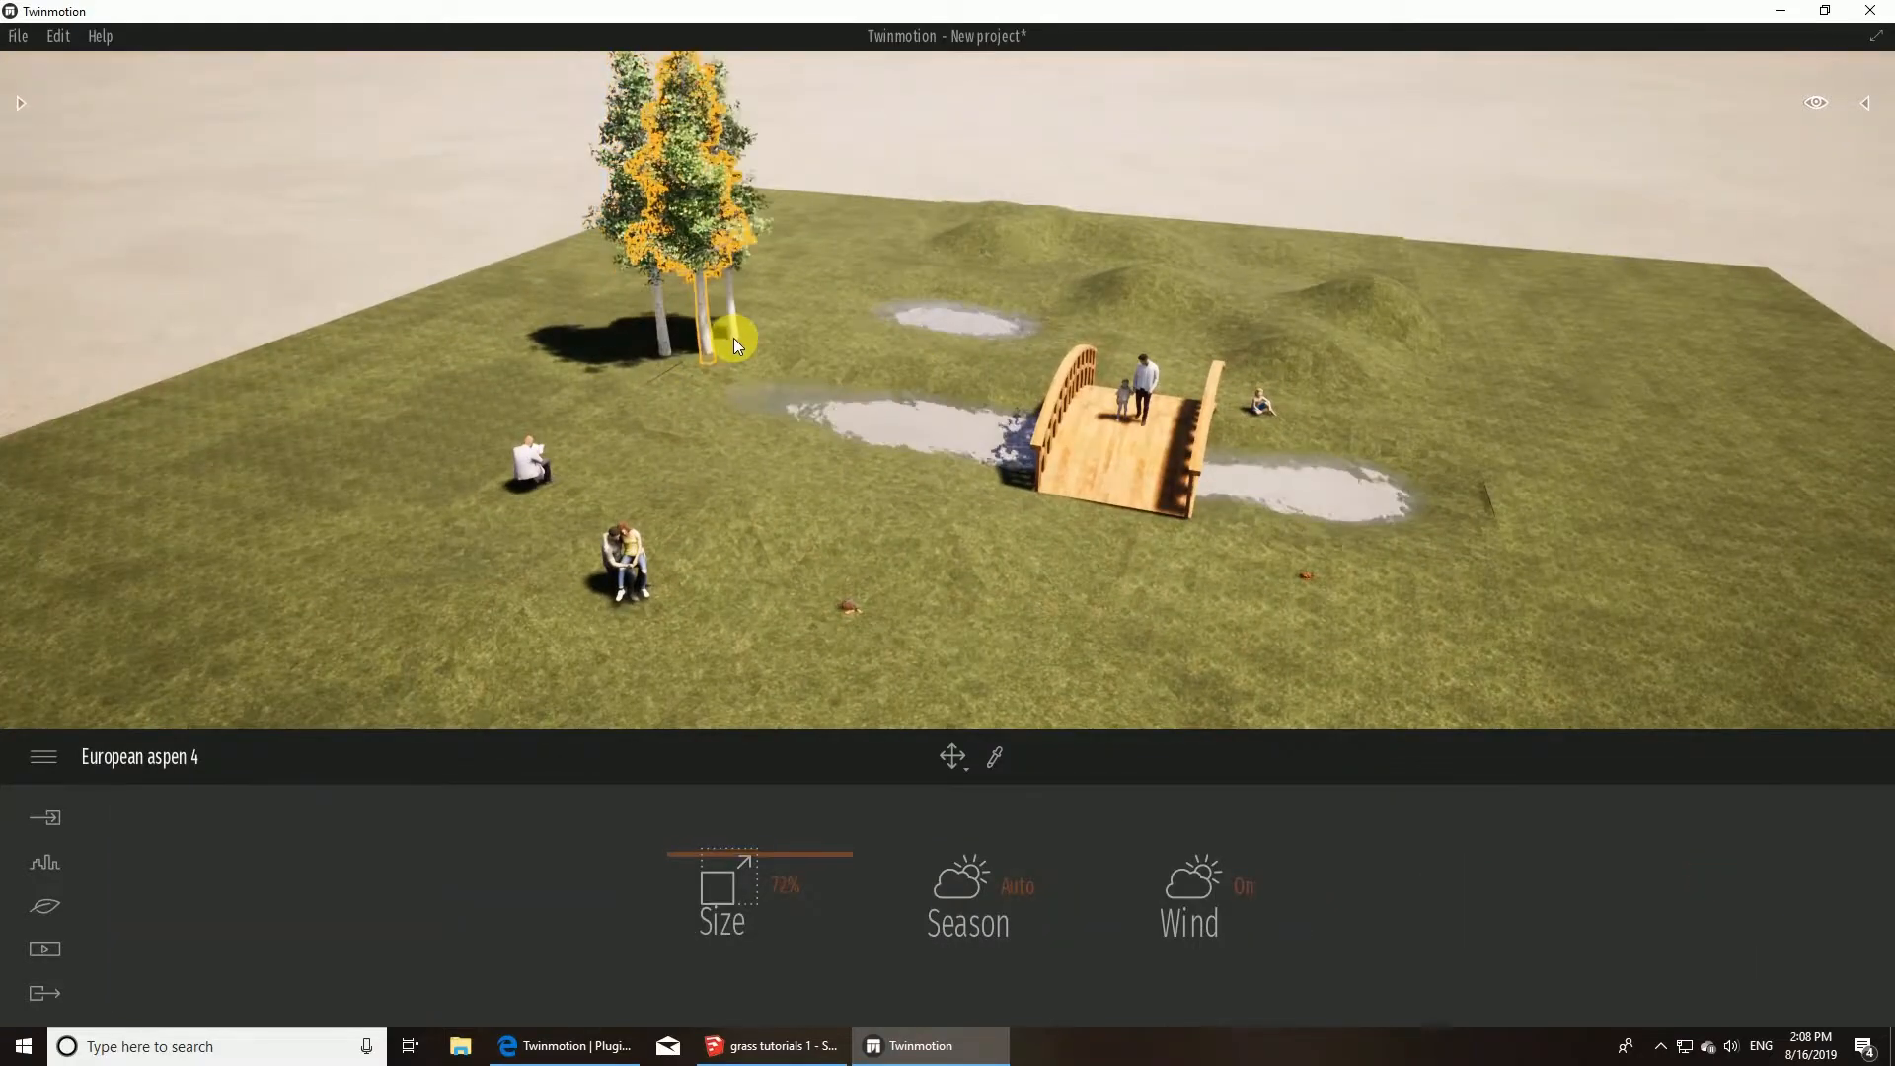
# - Extend the row of European aspen 4 trees near the pond and open the Nature vegetation painting settings
pyautogui.click(732, 338)
pyautogui.click(18, 107)
pyautogui.click(34, 134)
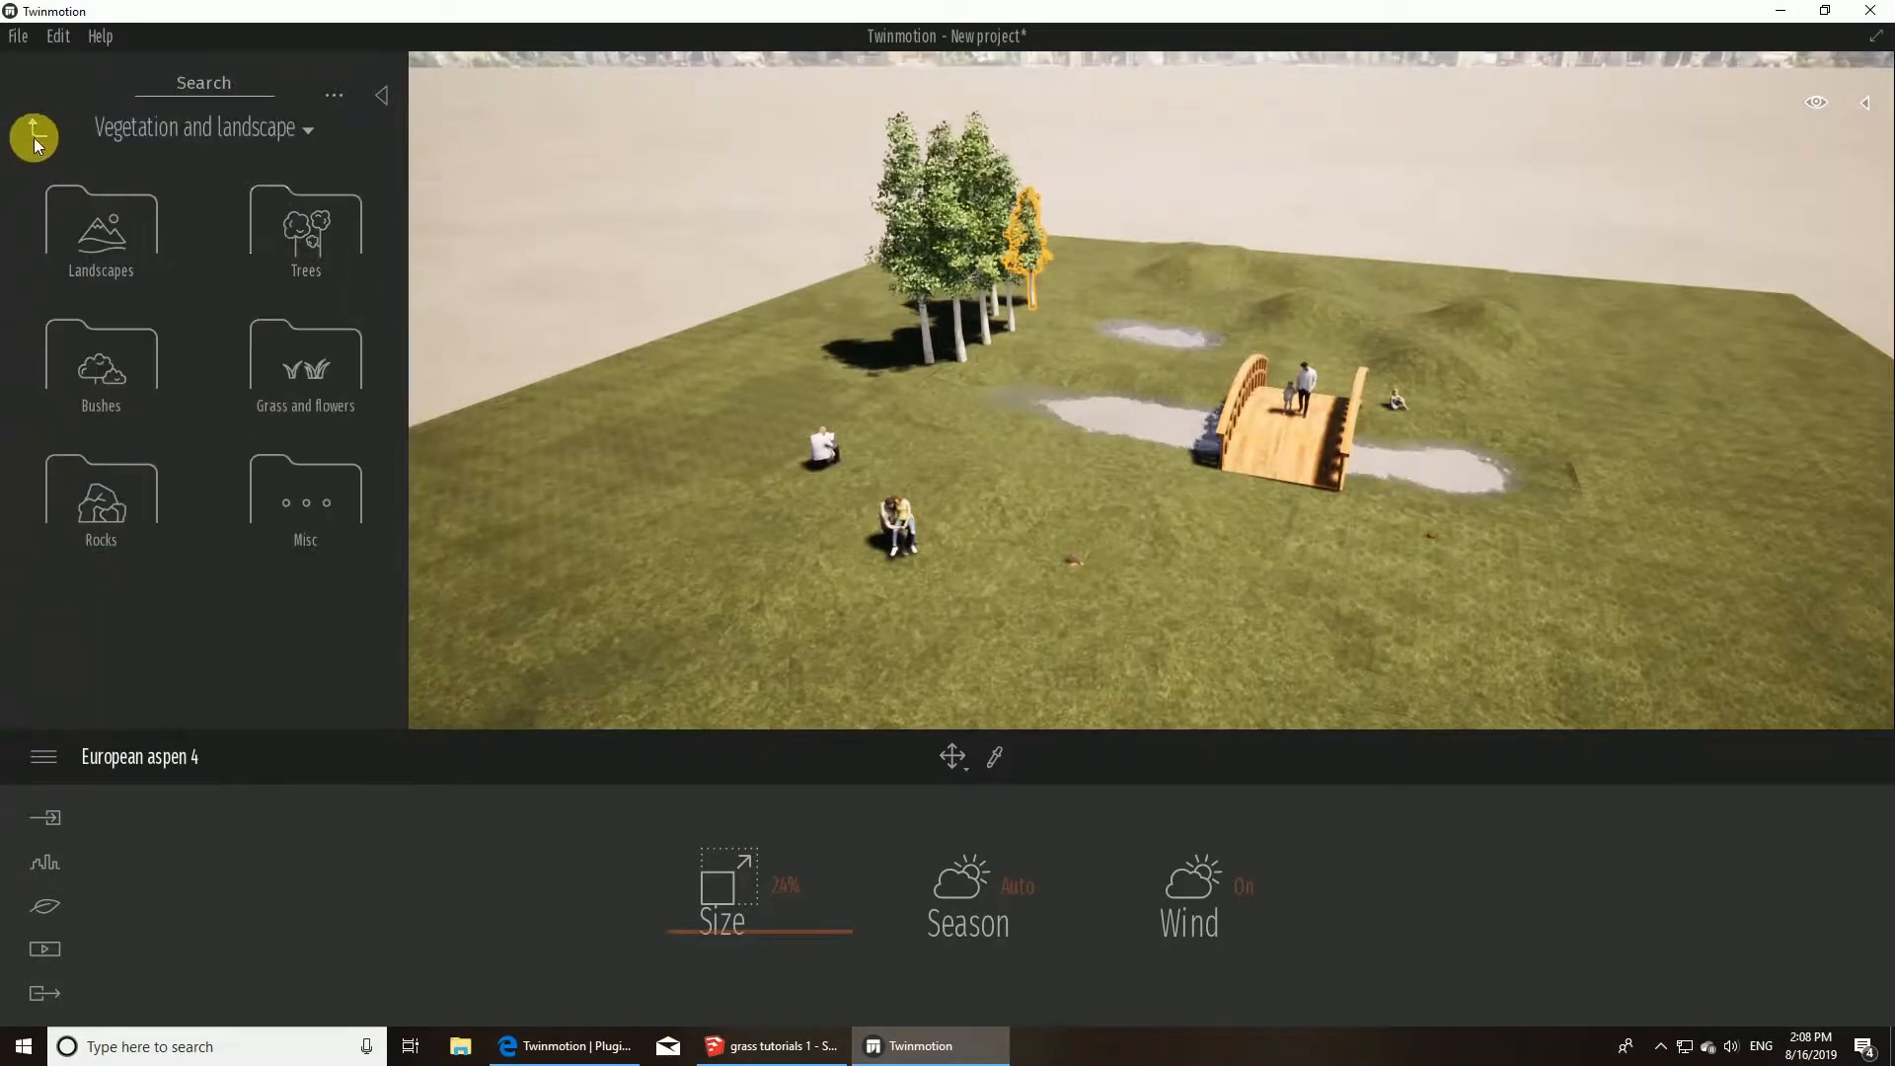
pyautogui.click(37, 136)
pyautogui.click(48, 861)
pyautogui.click(45, 906)
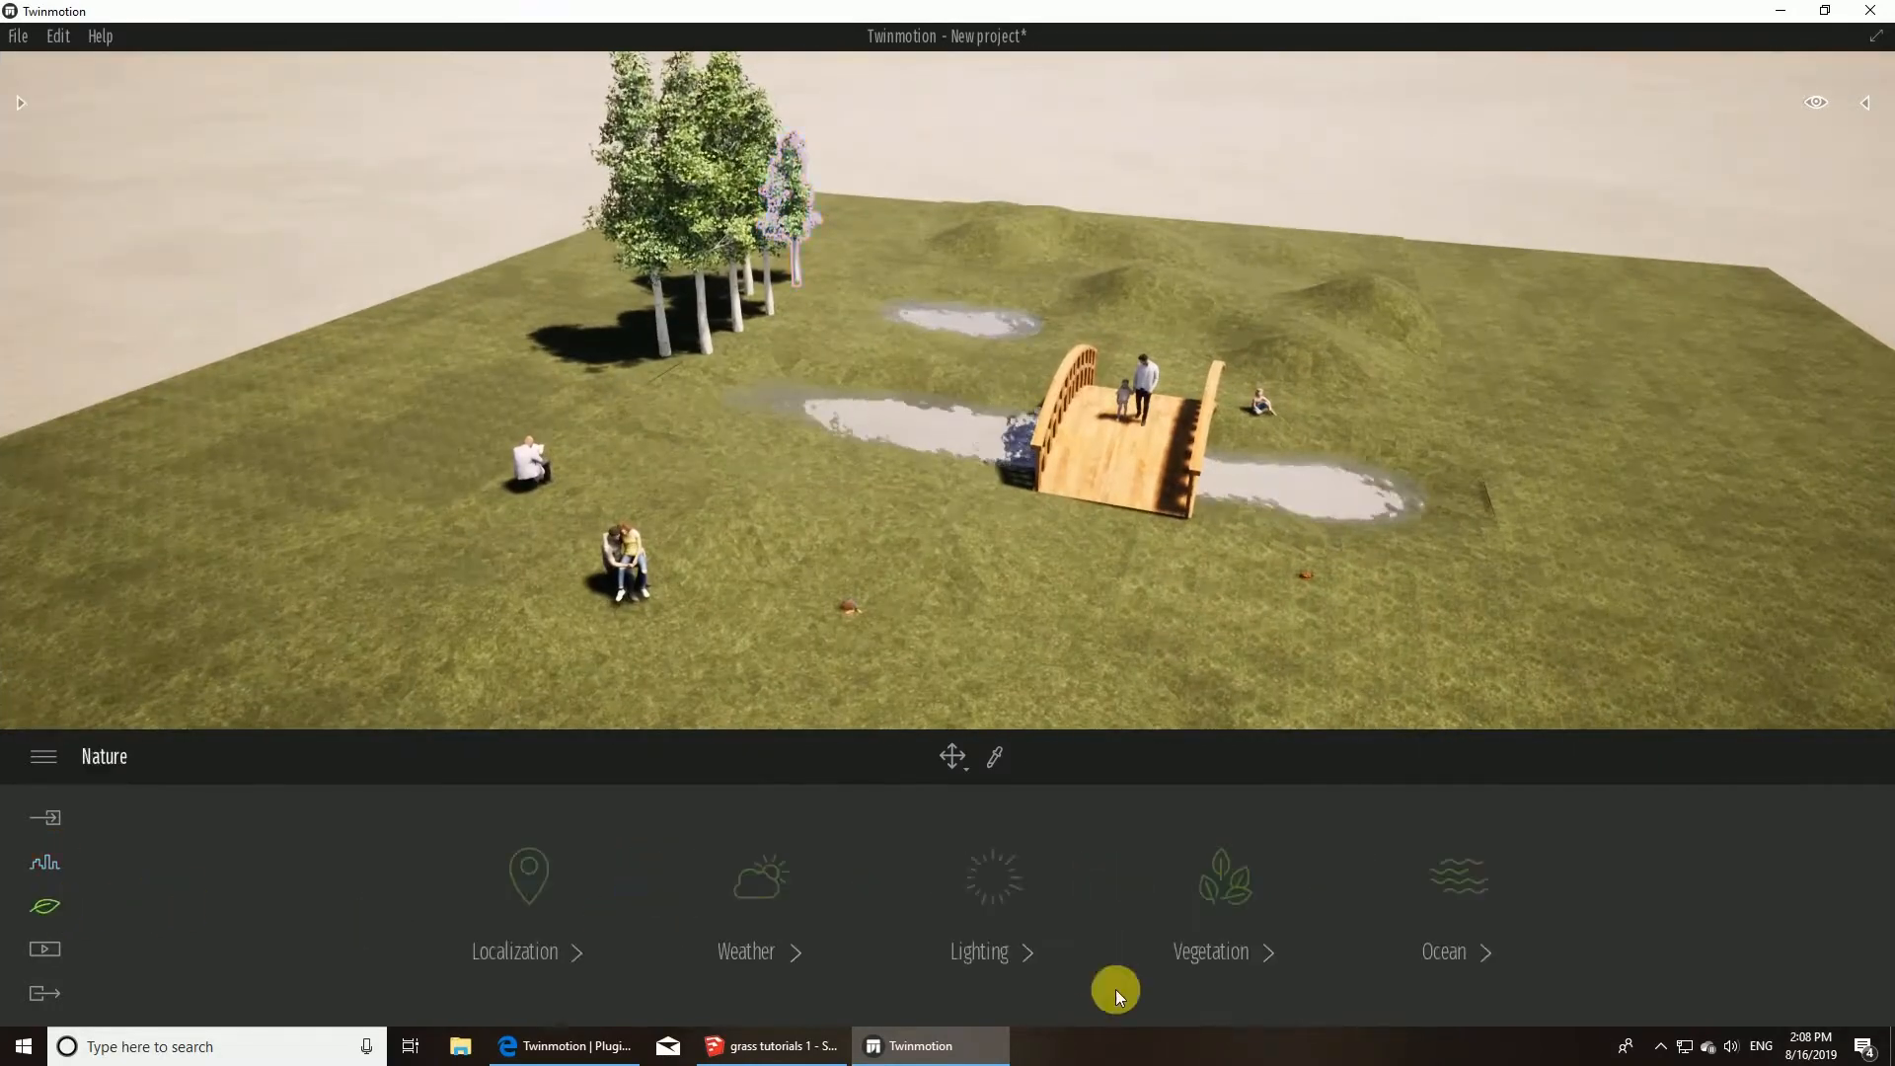
pyautogui.click(1224, 878)
# - Add Carolina buckthorn 1 to the vegetation palette and paint it beside the aspens with a 4.4 m brush diameter
pyautogui.moveTo(405, 227); pyautogui.dragTo(388, 349)
pyautogui.moveTo(292, 413); pyautogui.dragTo(1192, 855)
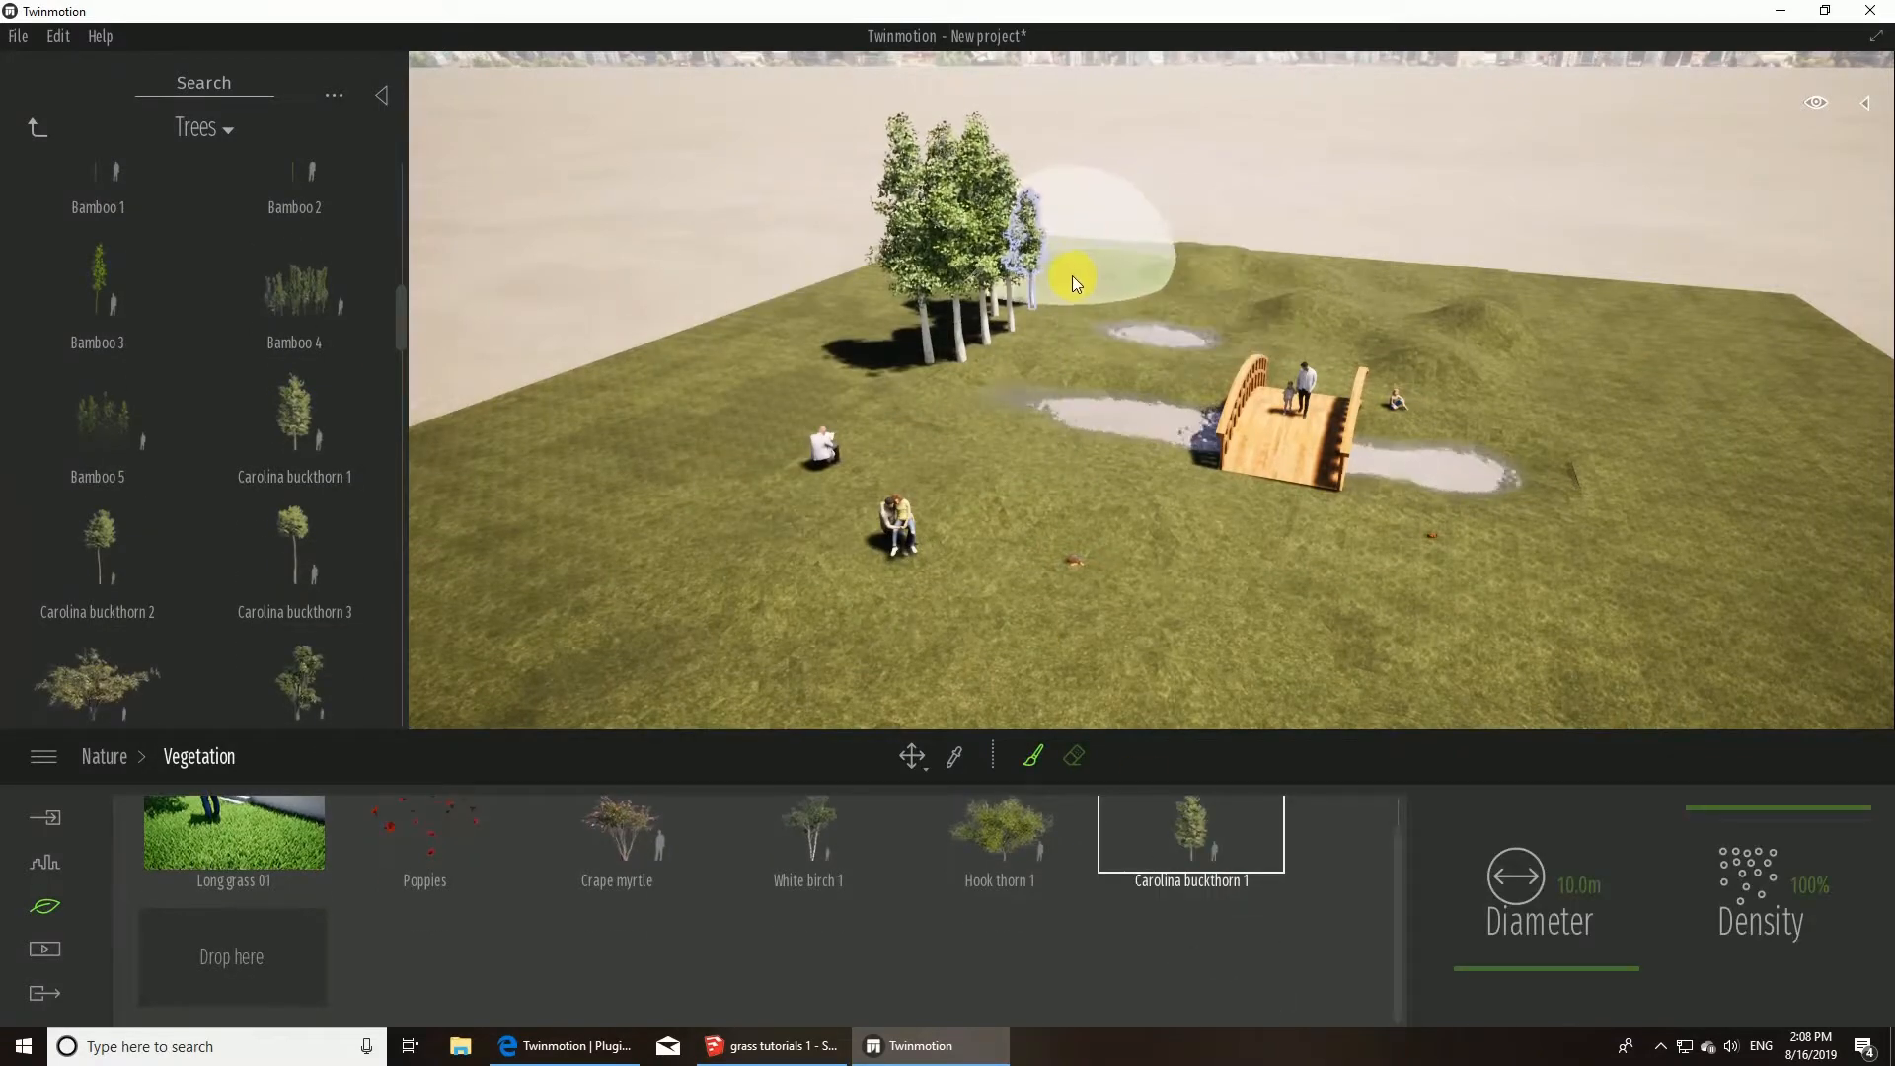
pyautogui.click(1110, 274)
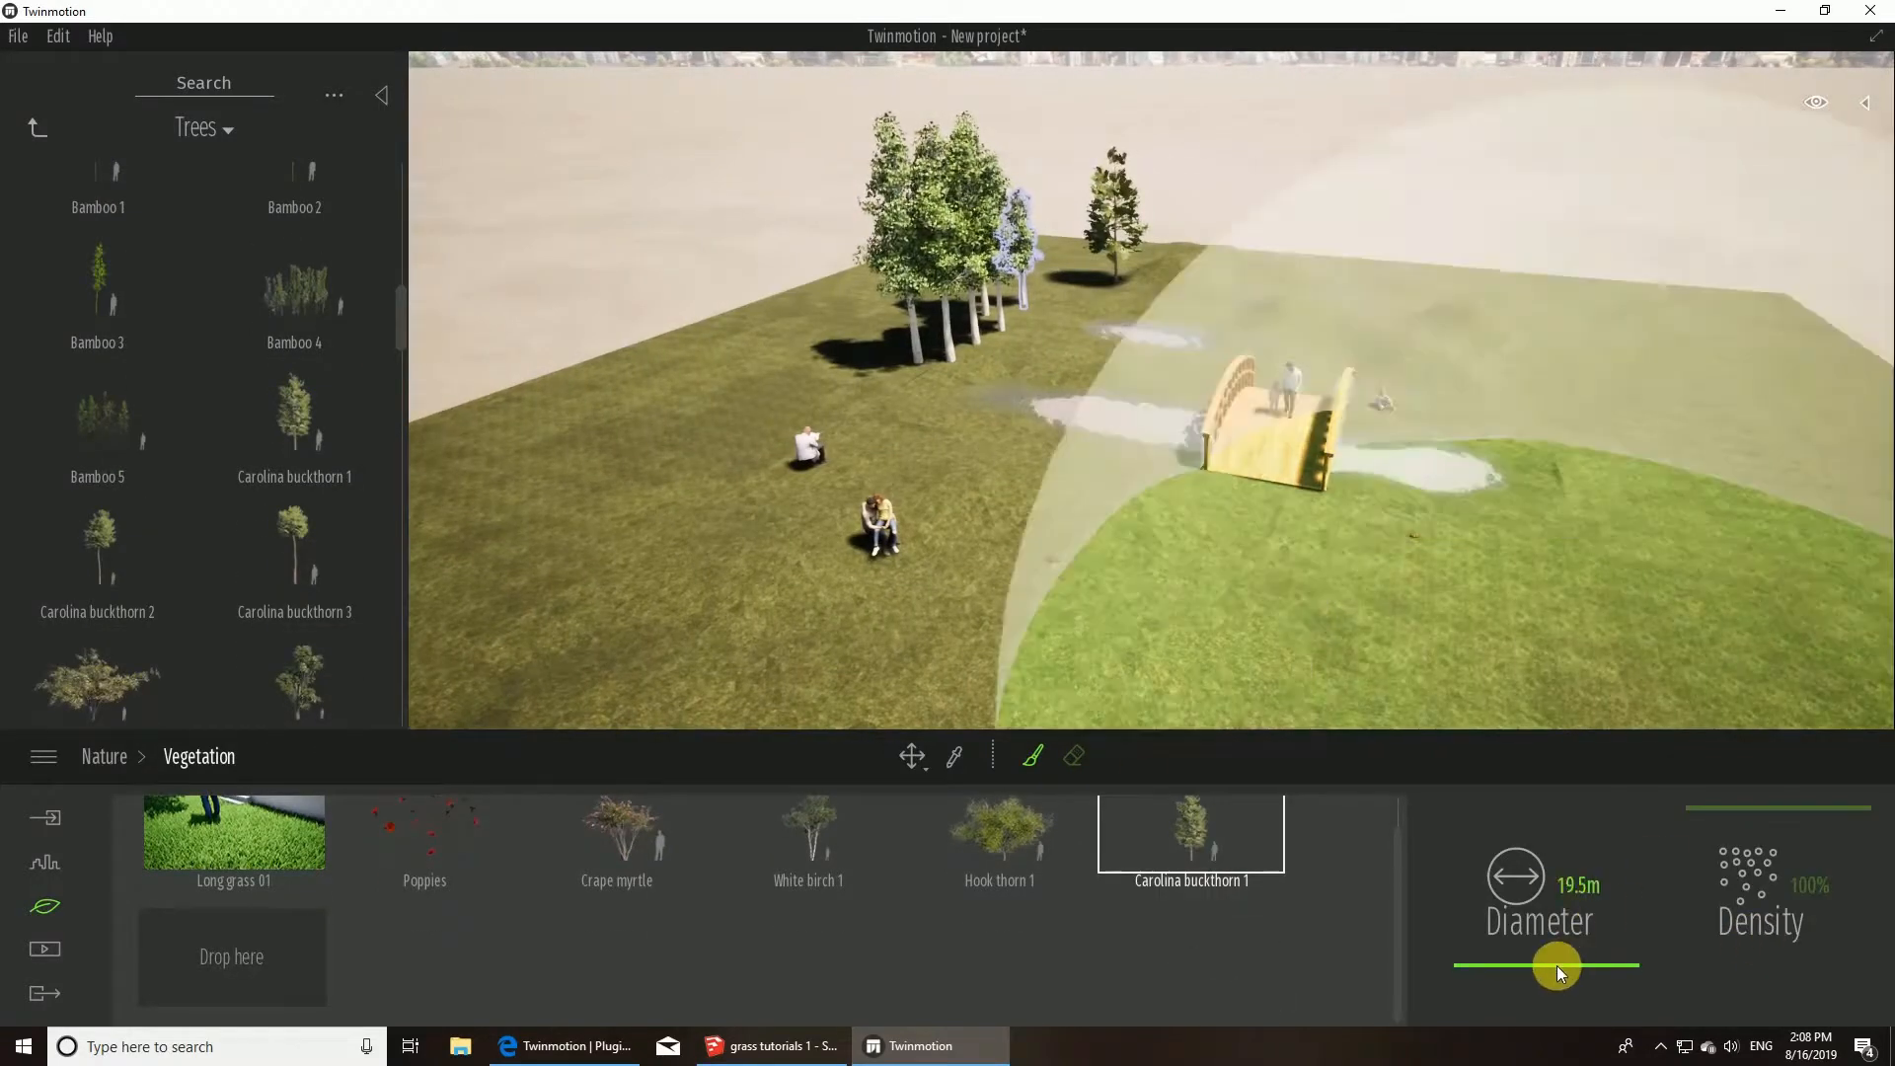
pyautogui.moveTo(1555, 965); pyautogui.dragTo(1559, 983)
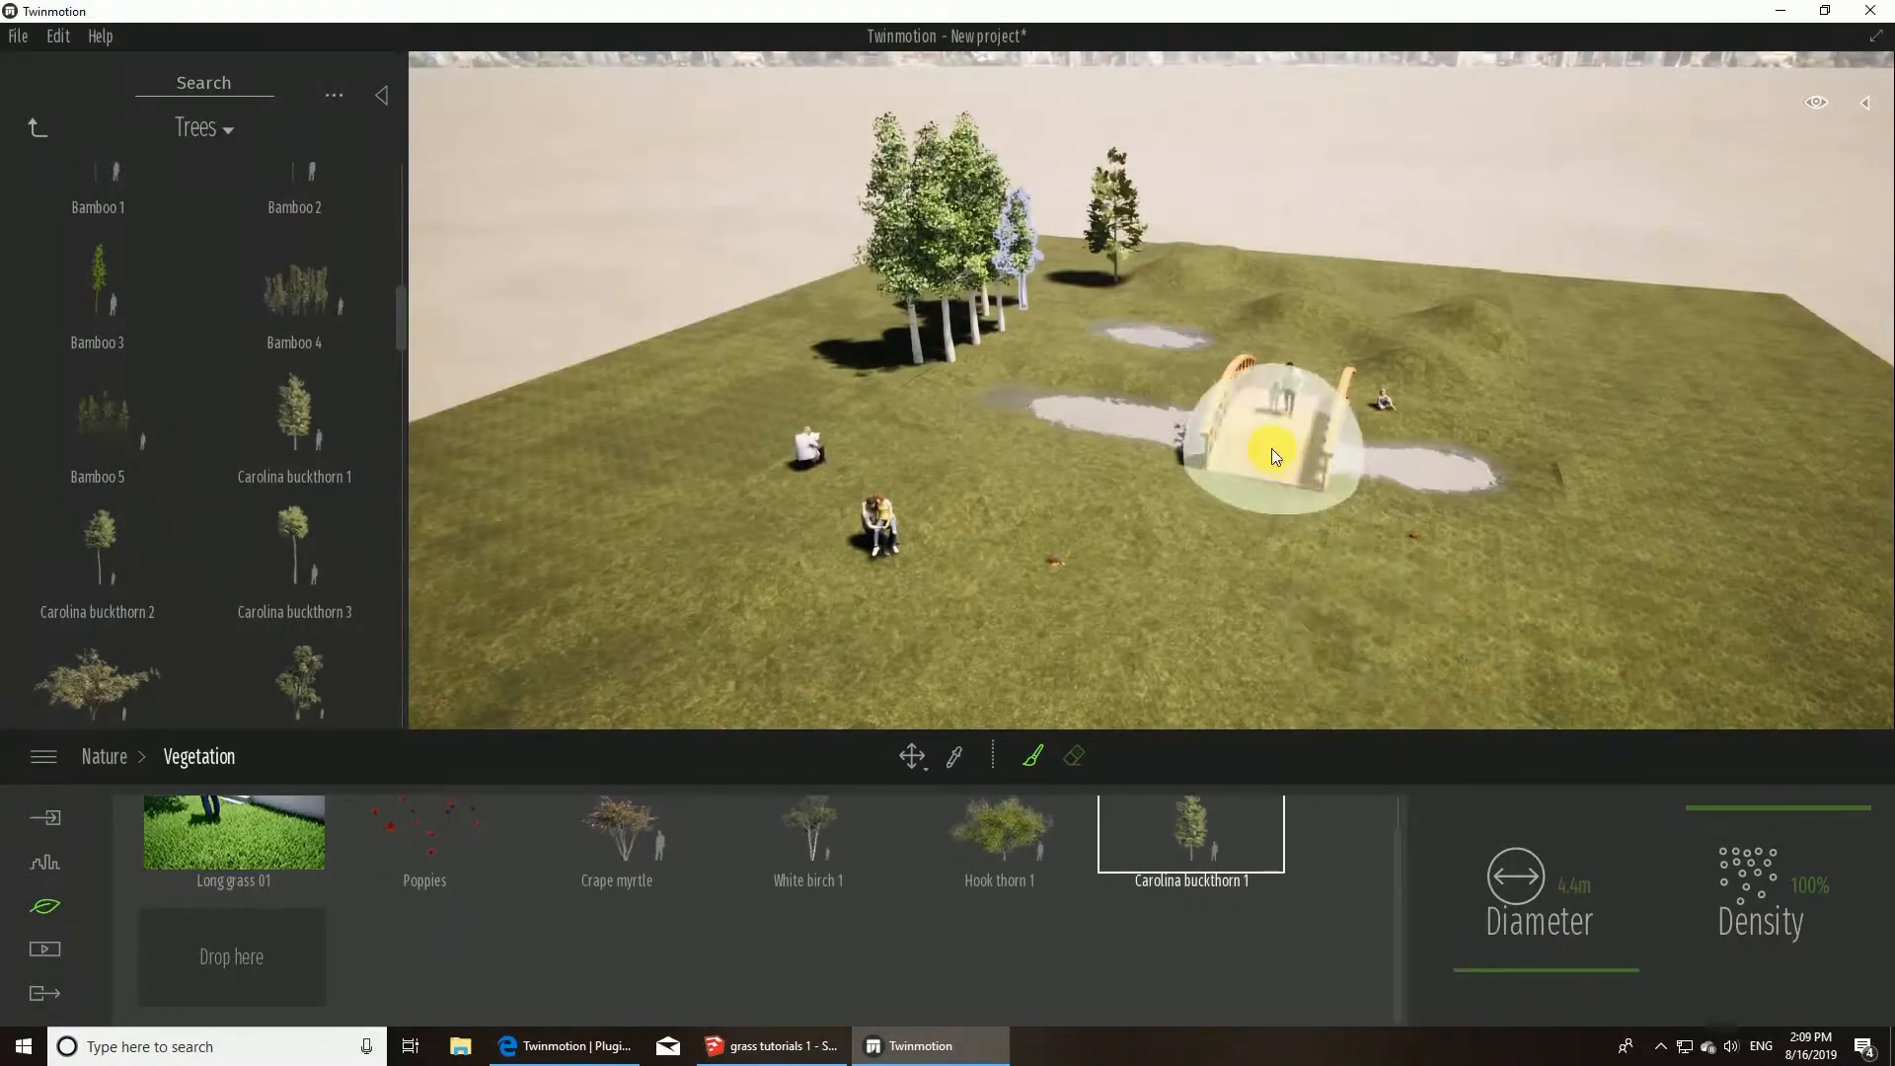
pyautogui.moveTo(1271, 448); pyautogui.dragTo(1276, 382, button='right')
pyautogui.moveTo(1276, 382)
pyautogui.mouseDown()
pyautogui.moveTo(1426, 361)
pyautogui.moveTo(1676, 471)
pyautogui.mouseUp()
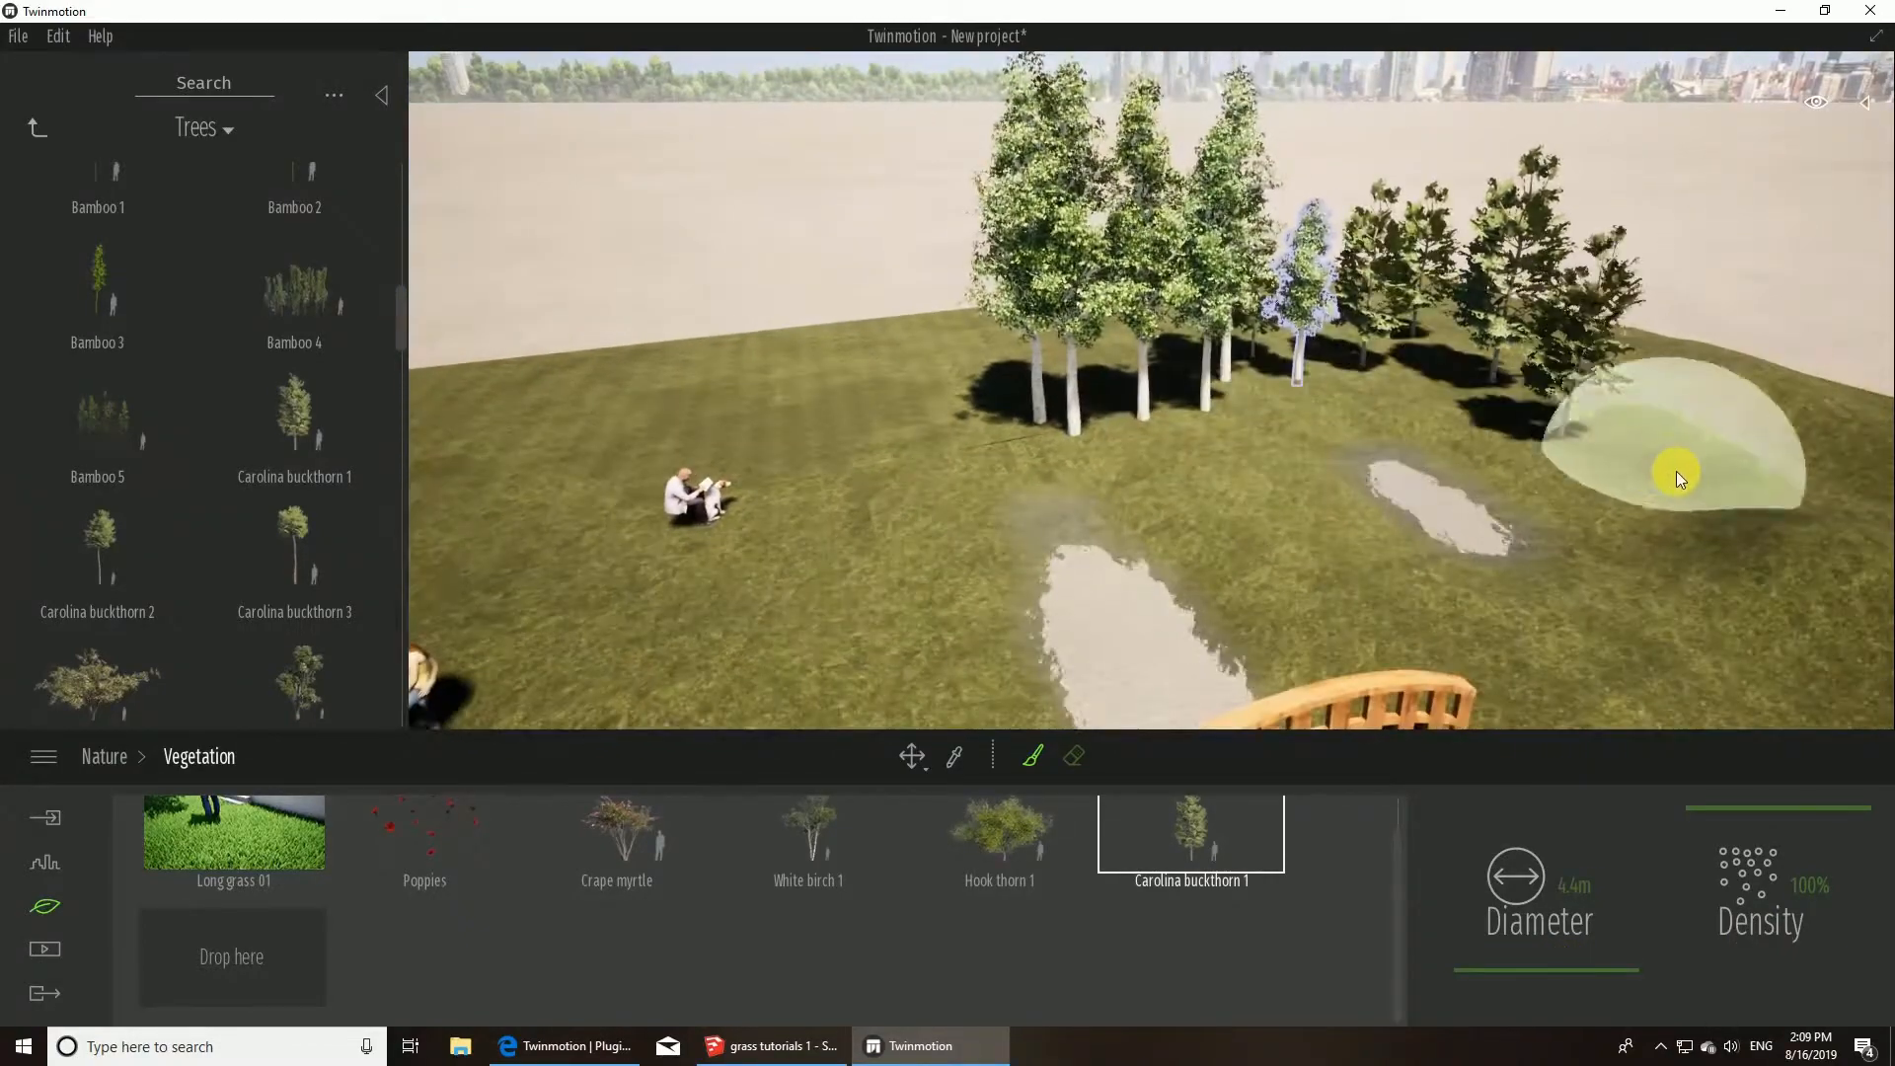
# - Try painting European aspen 4 mixed with Carolina buckthorn 1 over the grassy mounds, and undo the strokes
pyautogui.moveTo(1246, 456); pyautogui.dragTo(1020, 454, button='right')
pyautogui.moveTo(409, 340); pyautogui.dragTo(394, 379)
pyautogui.moveTo(318, 494); pyautogui.dragTo(217, 945)
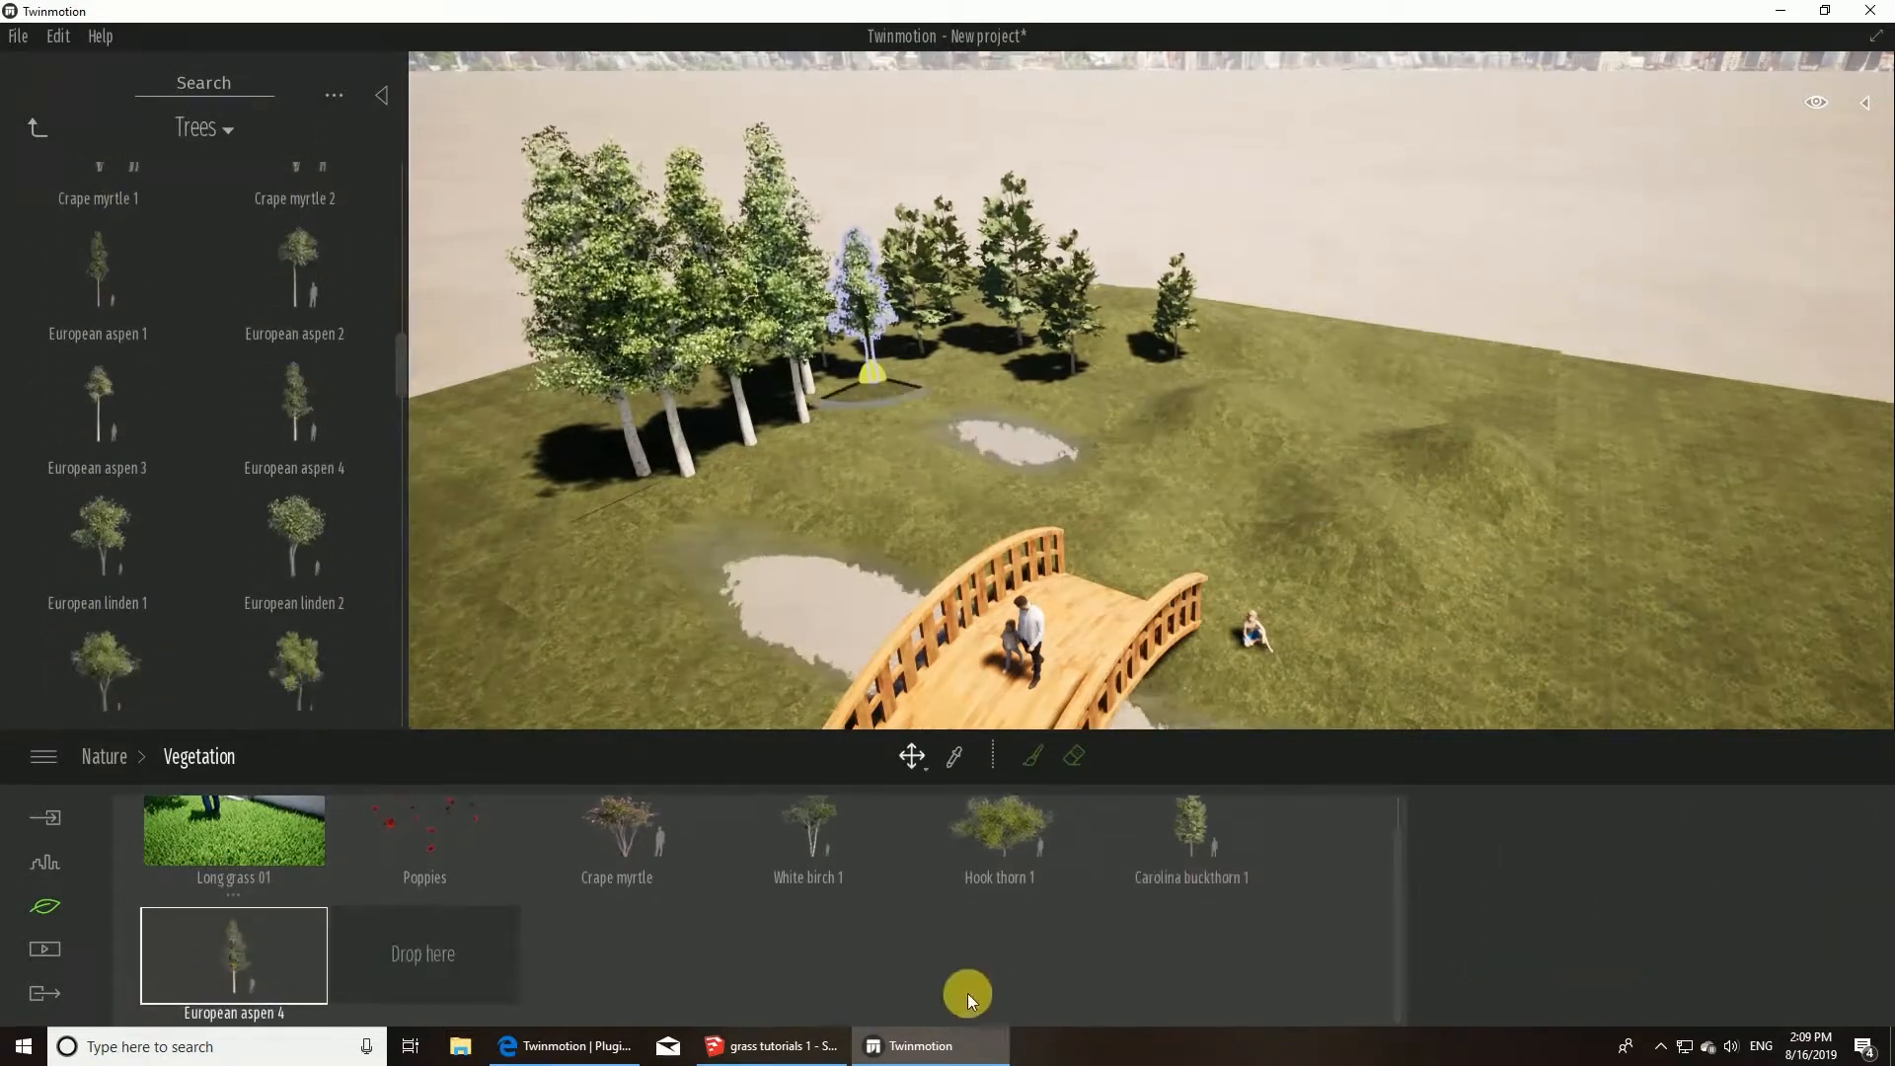
pyautogui.click(1180, 837)
pyautogui.moveTo(1125, 330)
pyautogui.mouseDown()
pyautogui.moveTo(1338, 428)
pyautogui.moveTo(1210, 419)
pyautogui.moveTo(1164, 363)
pyautogui.mouseUp()
pyautogui.moveTo(1239, 468)
pyautogui.mouseDown(button='right')
pyautogui.moveTo(1115, 513)
pyautogui.moveTo(1239, 501)
pyautogui.mouseUp(button='right')
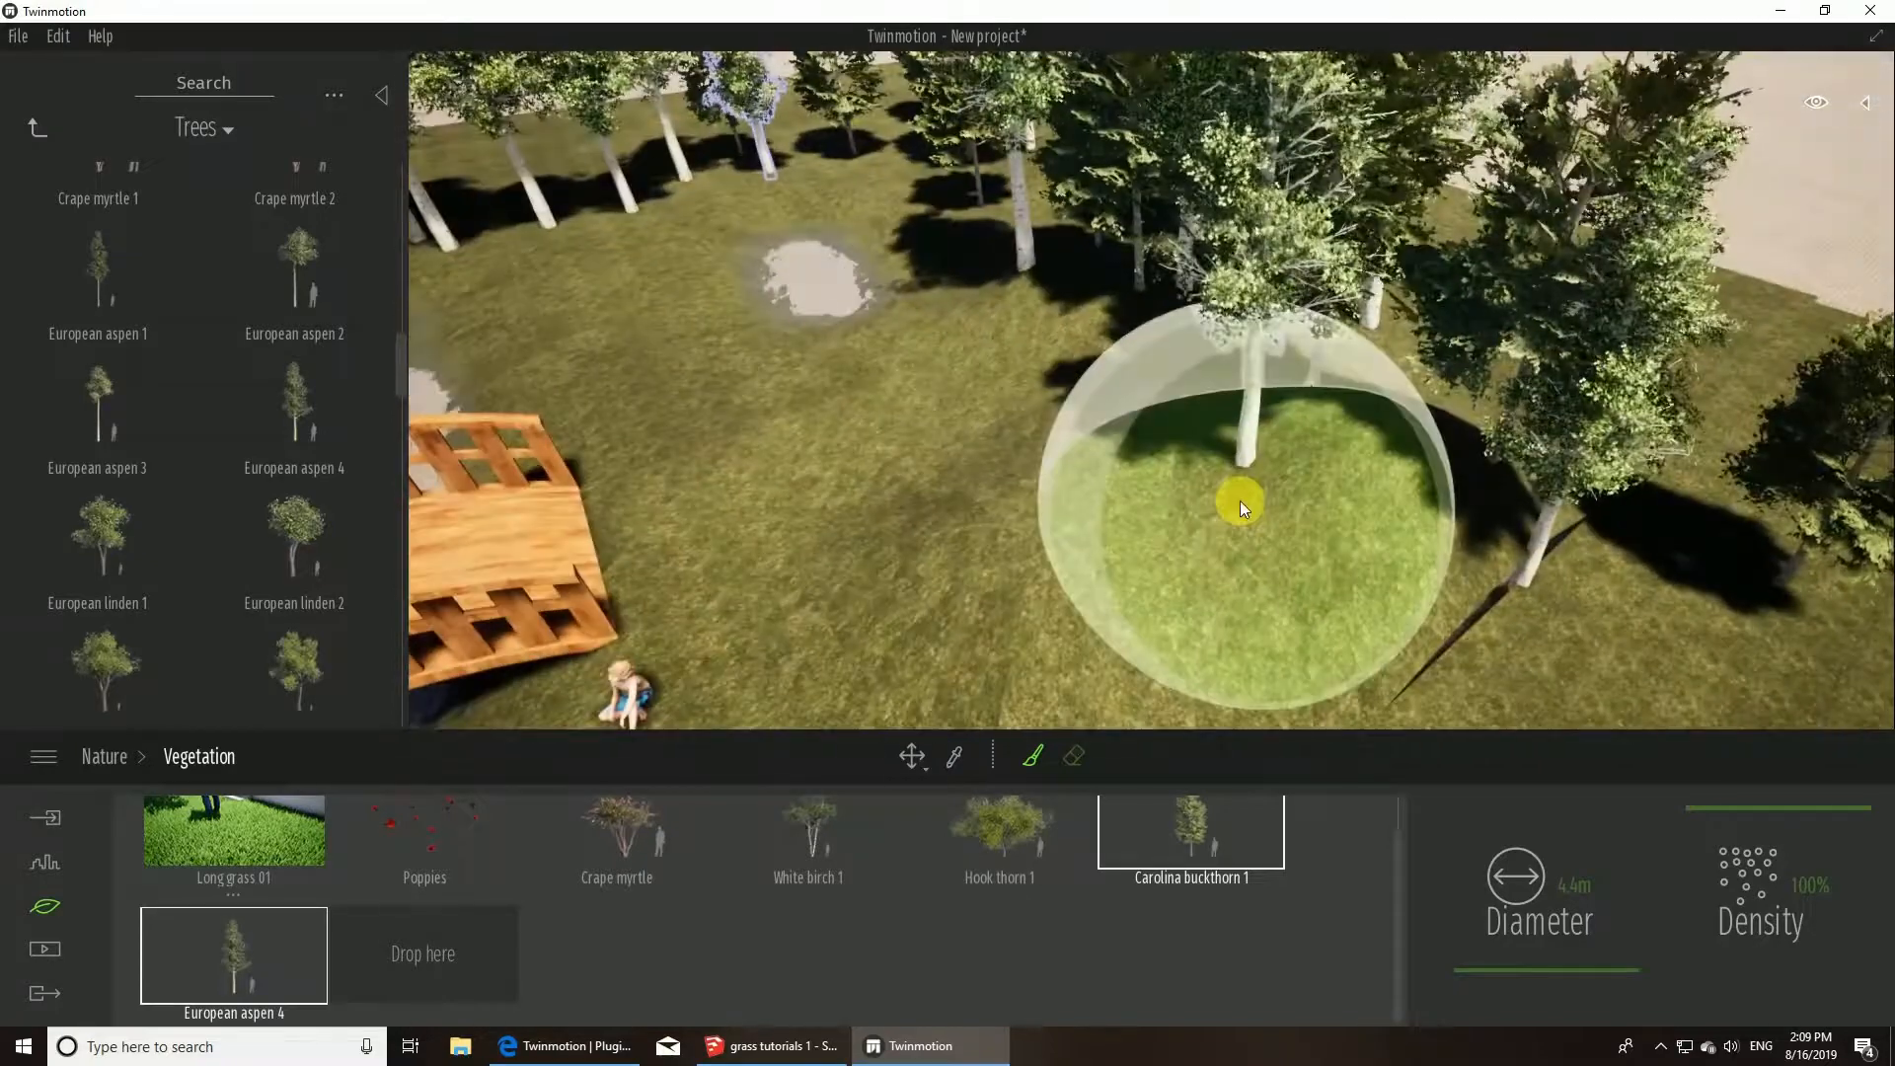
pyautogui.hotkey('ctrl', 'z')
pyautogui.hotkey('ctrl', 'z')
pyautogui.hotkey('ctrl', 'z')
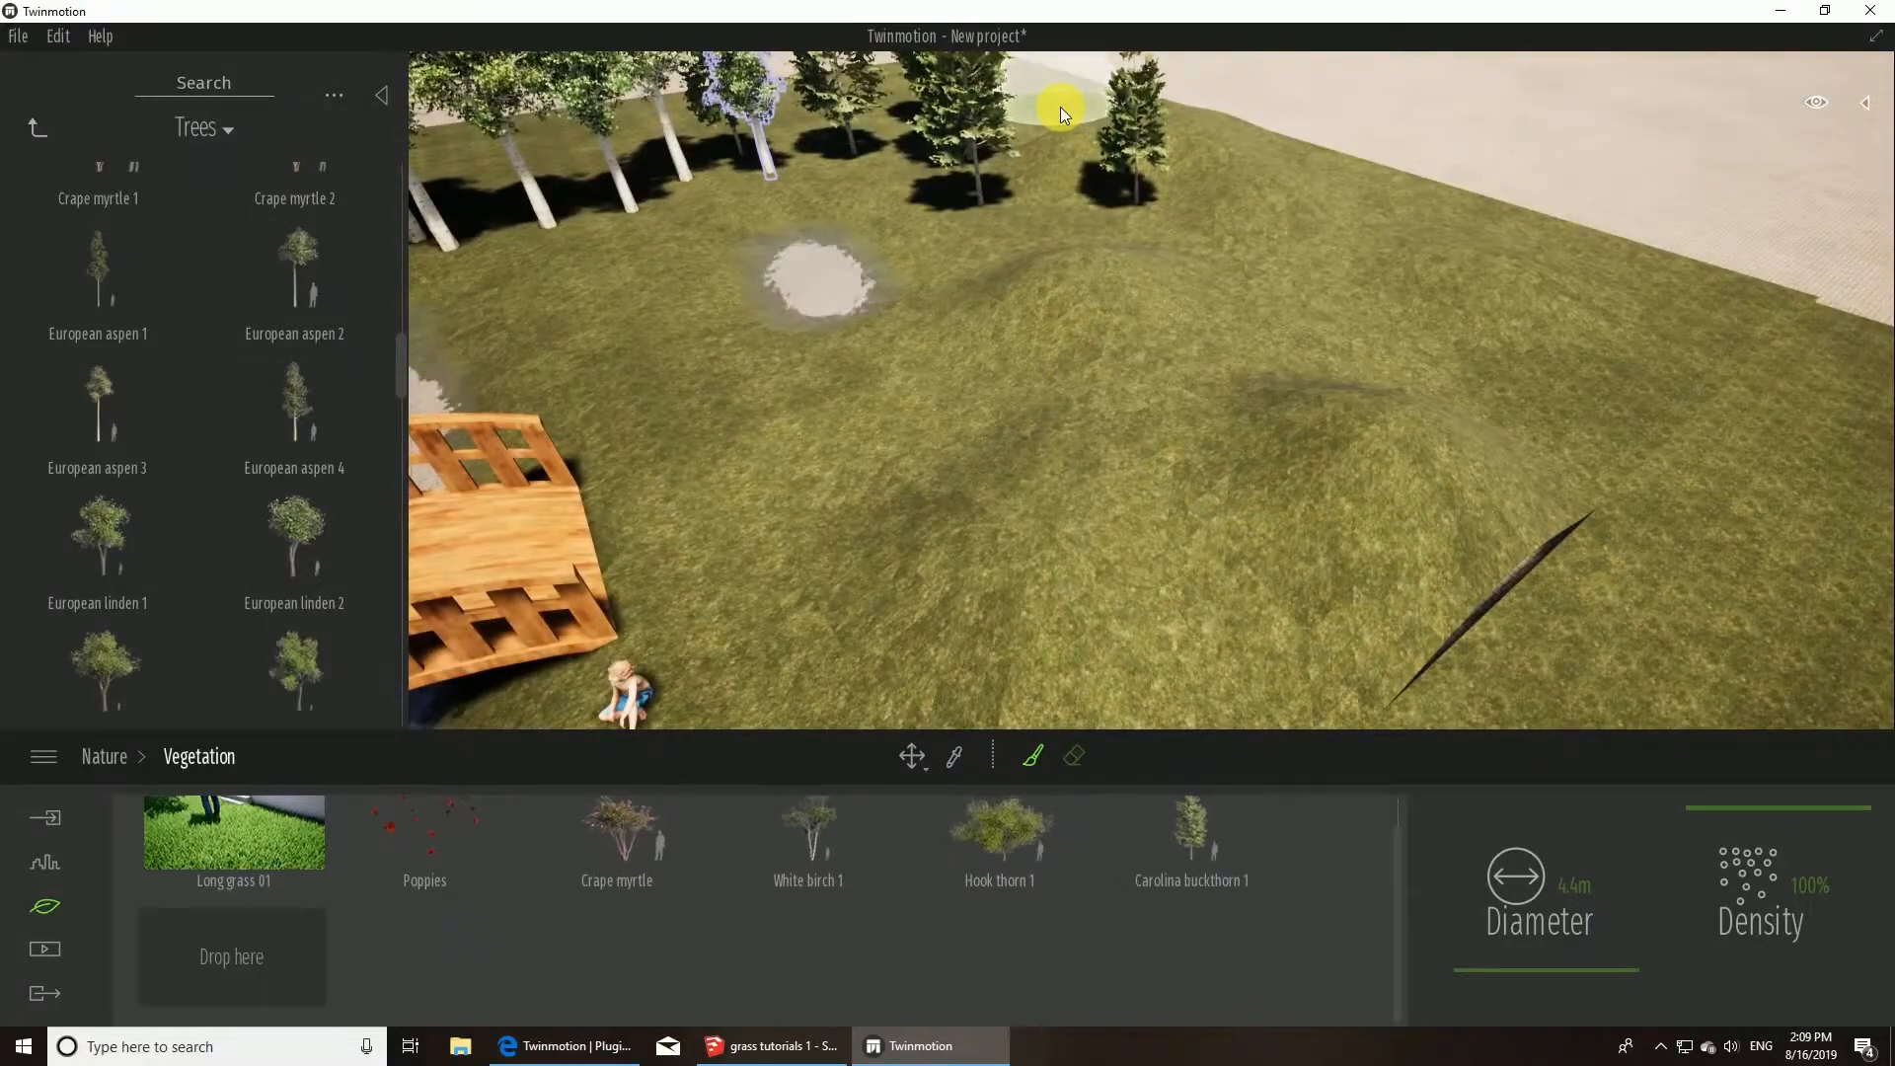
# - Add European aspen 4 to the vegetation palette and paint it along the grass edges behind and beside the mounds
pyautogui.moveTo(298, 468); pyautogui.dragTo(249, 957)
pyautogui.moveTo(1255, 143)
pyautogui.mouseDown()
pyautogui.moveTo(1520, 247)
pyautogui.moveTo(1541, 312)
pyautogui.mouseUp()
pyautogui.moveTo(1541, 312); pyautogui.dragTo(1658, 313, button='right')
pyautogui.scroll(-4, 1540, 311)
pyautogui.moveTo(1269, 261)
pyautogui.mouseDown()
pyautogui.moveTo(1684, 384)
pyautogui.moveTo(1640, 549)
pyautogui.moveTo(1537, 565)
pyautogui.moveTo(1407, 540)
pyautogui.mouseUp()
pyautogui.scroll(-3, 1407, 540)
pyautogui.moveTo(1407, 541); pyautogui.dragTo(1181, 257, button='right')
pyautogui.moveTo(1180, 257)
pyautogui.mouseDown()
pyautogui.moveTo(1341, 304)
pyautogui.moveTo(1336, 628)
pyautogui.moveTo(1151, 618)
pyautogui.mouseUp()
pyautogui.moveTo(1151, 617); pyautogui.dragTo(1105, 553, button='right')
pyautogui.moveTo(1106, 552)
pyautogui.mouseDown()
pyautogui.moveTo(1323, 582)
pyautogui.moveTo(1300, 613)
pyautogui.mouseUp()
pyautogui.moveTo(1301, 613); pyautogui.dragTo(1068, 442, button='right')
pyautogui.moveTo(1069, 442)
pyautogui.mouseDown()
pyautogui.moveTo(1294, 450)
pyautogui.moveTo(1305, 398)
pyautogui.mouseUp()
# - Set the brush diameter to 2 m and paint European aspens into gaps near the grass corner
pyautogui.press('d')
pyautogui.click(1574, 888)
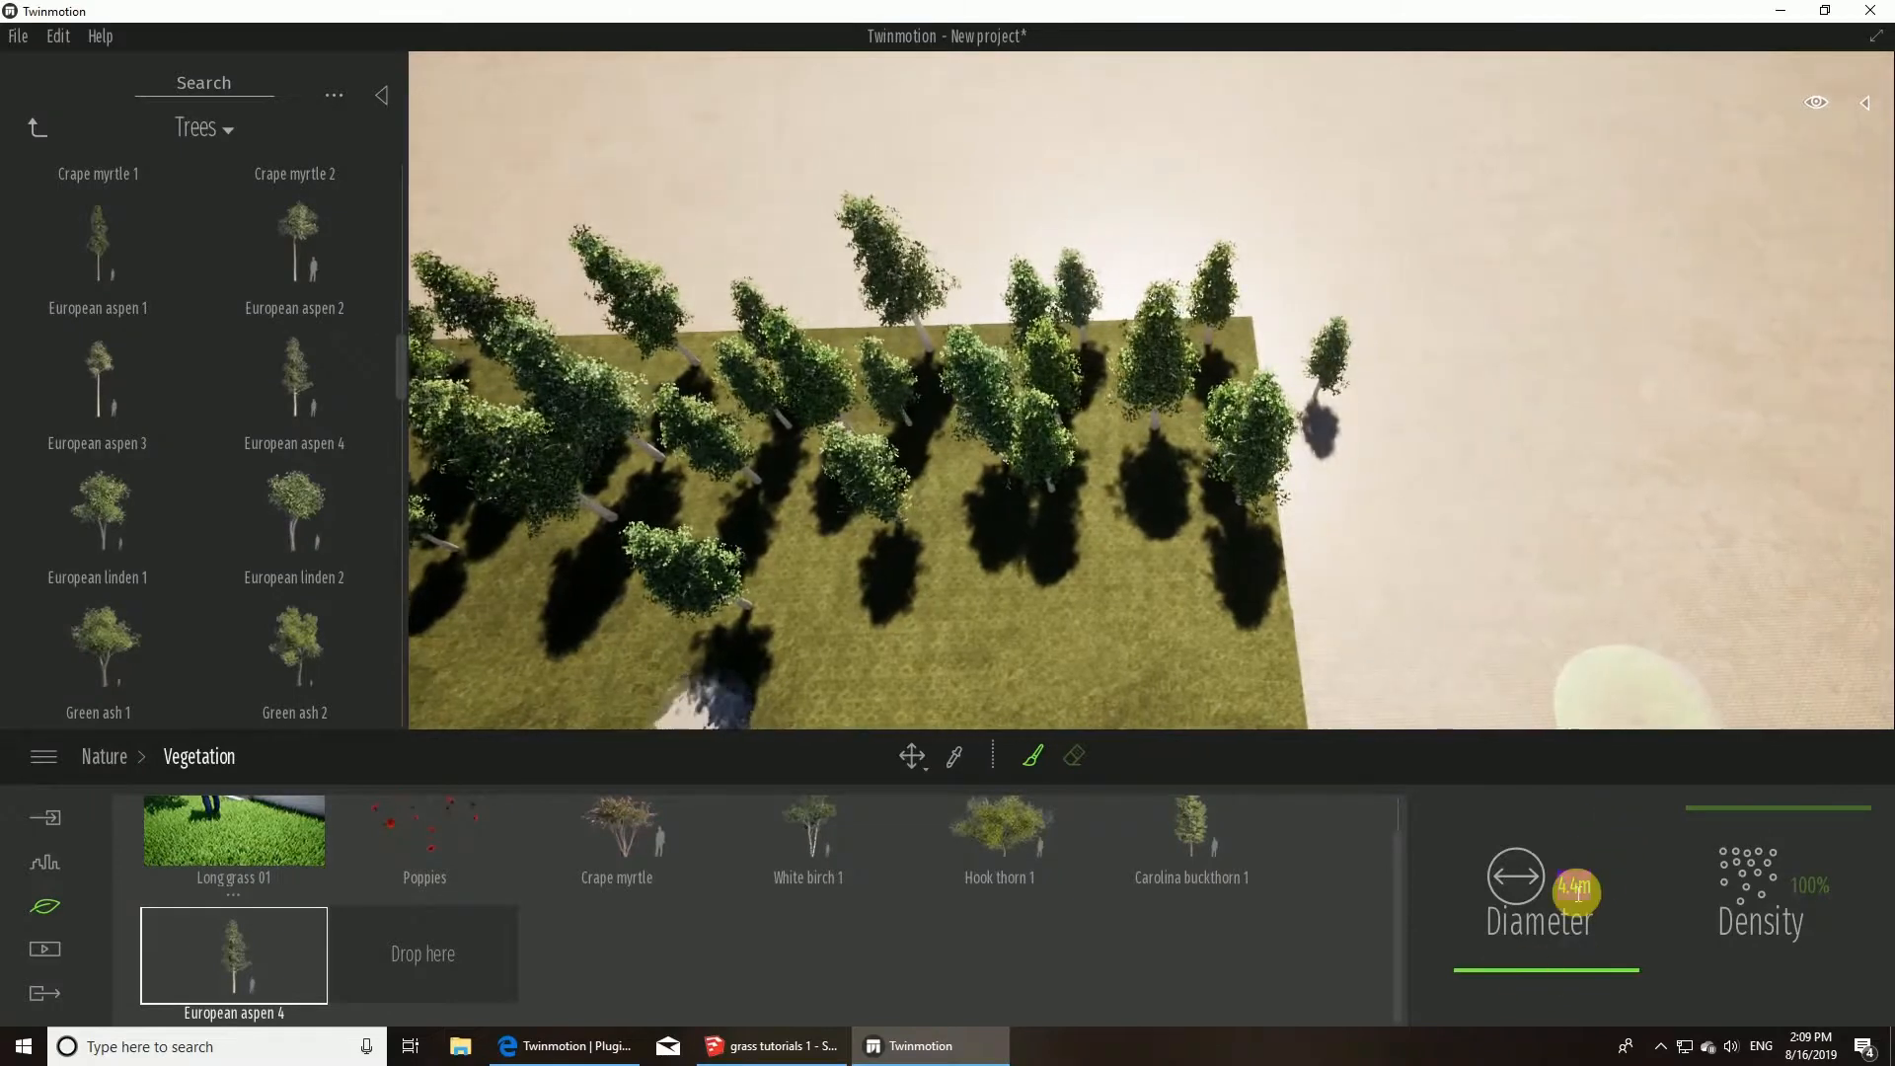
pyautogui.write('2')
pyautogui.press('Return')
pyautogui.click(948, 462)
pyautogui.click(1145, 502)
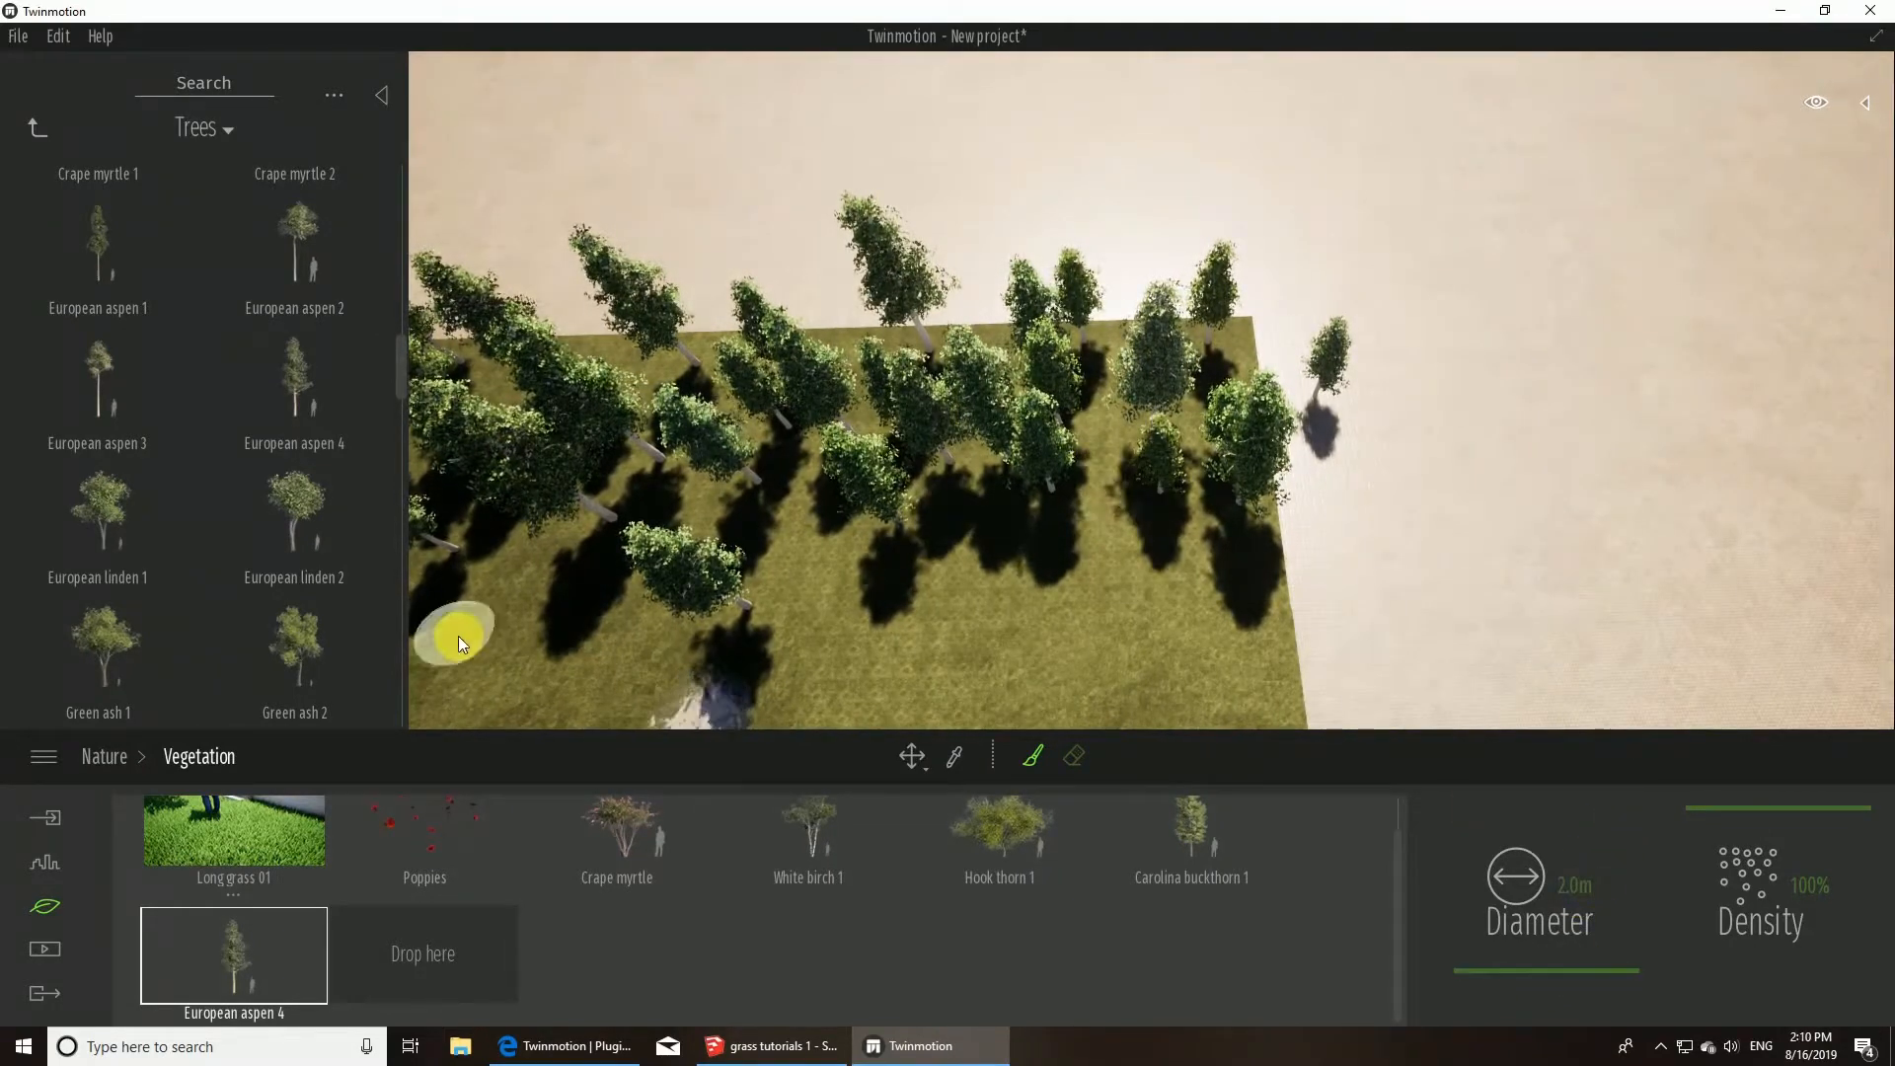
# - Place individual European aspen 4 trees from the library to thicken the grove on the child's side of the bridge
pyautogui.moveTo(310, 395); pyautogui.dragTo(809, 517)
pyautogui.click(881, 497)
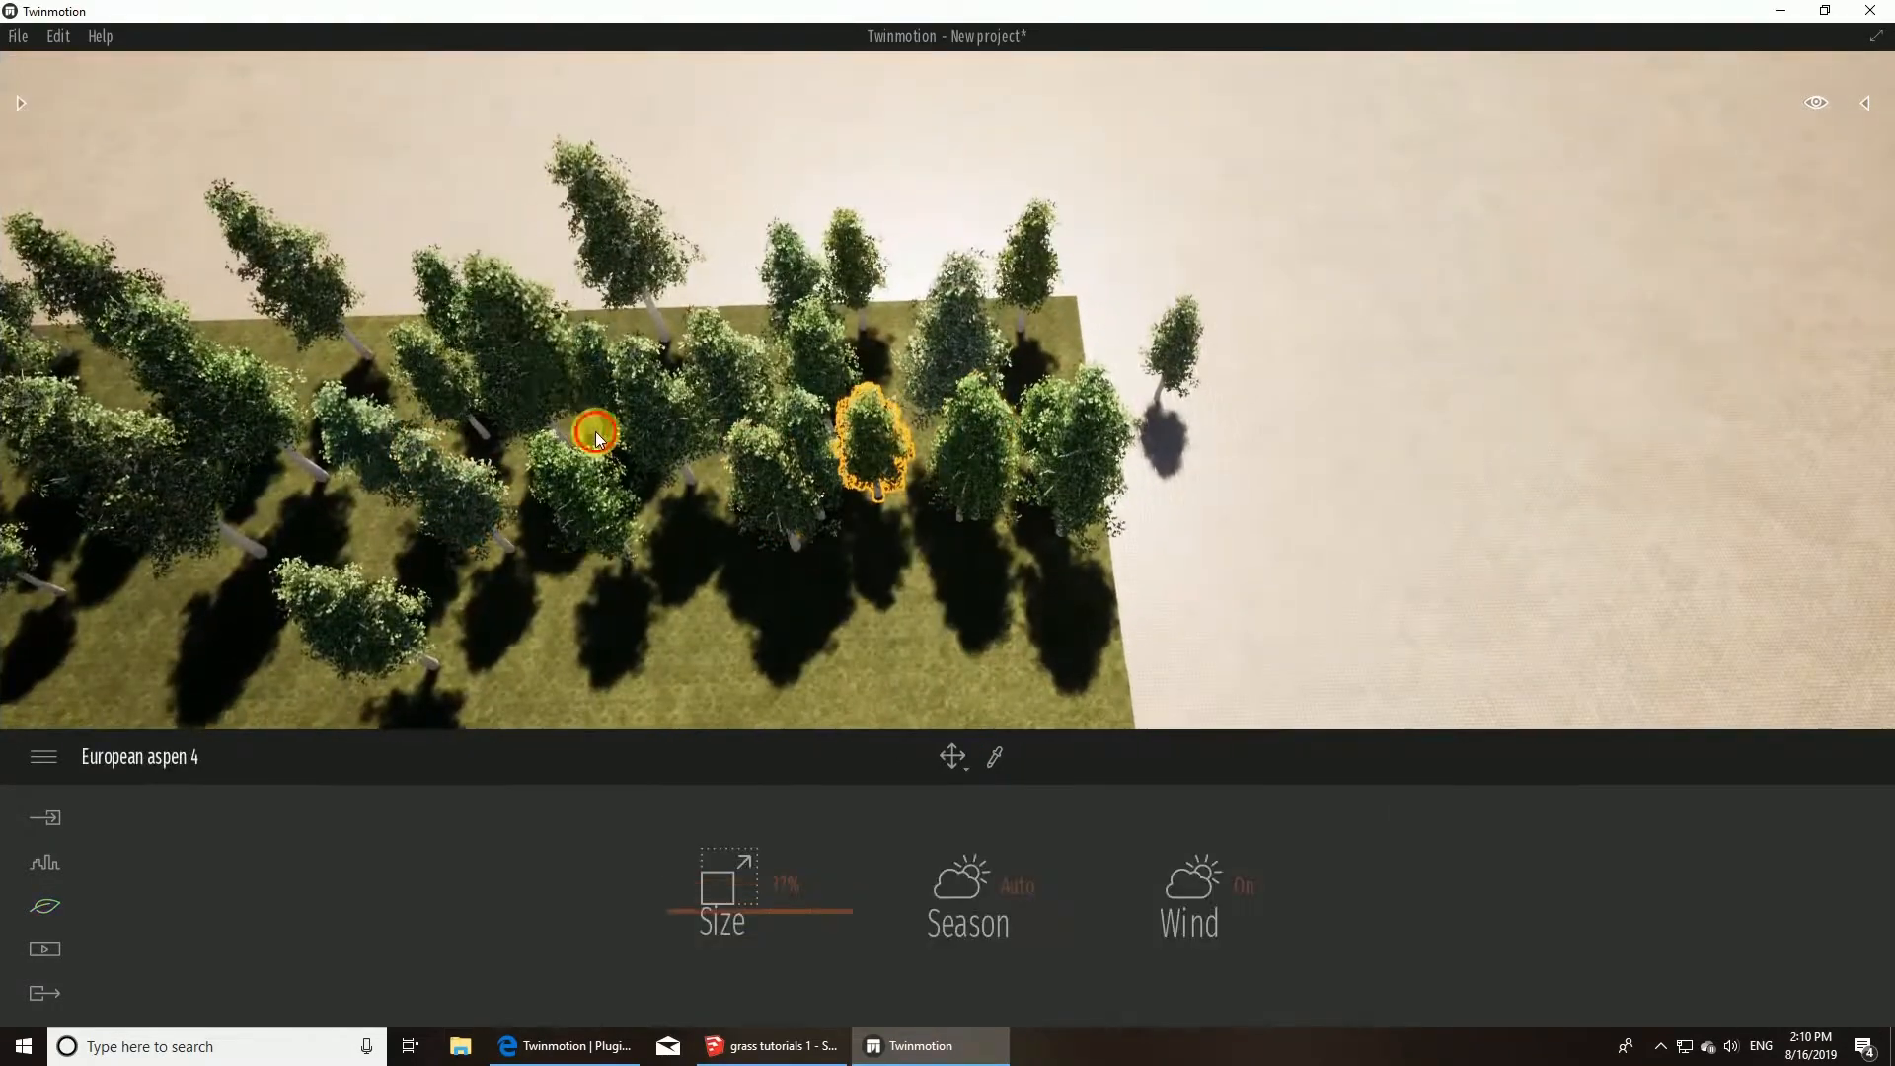
pyautogui.click(596, 437)
pyautogui.click(380, 518)
pyautogui.click(206, 597)
pyautogui.moveTo(270, 598); pyautogui.dragTo(272, 600, button='right')
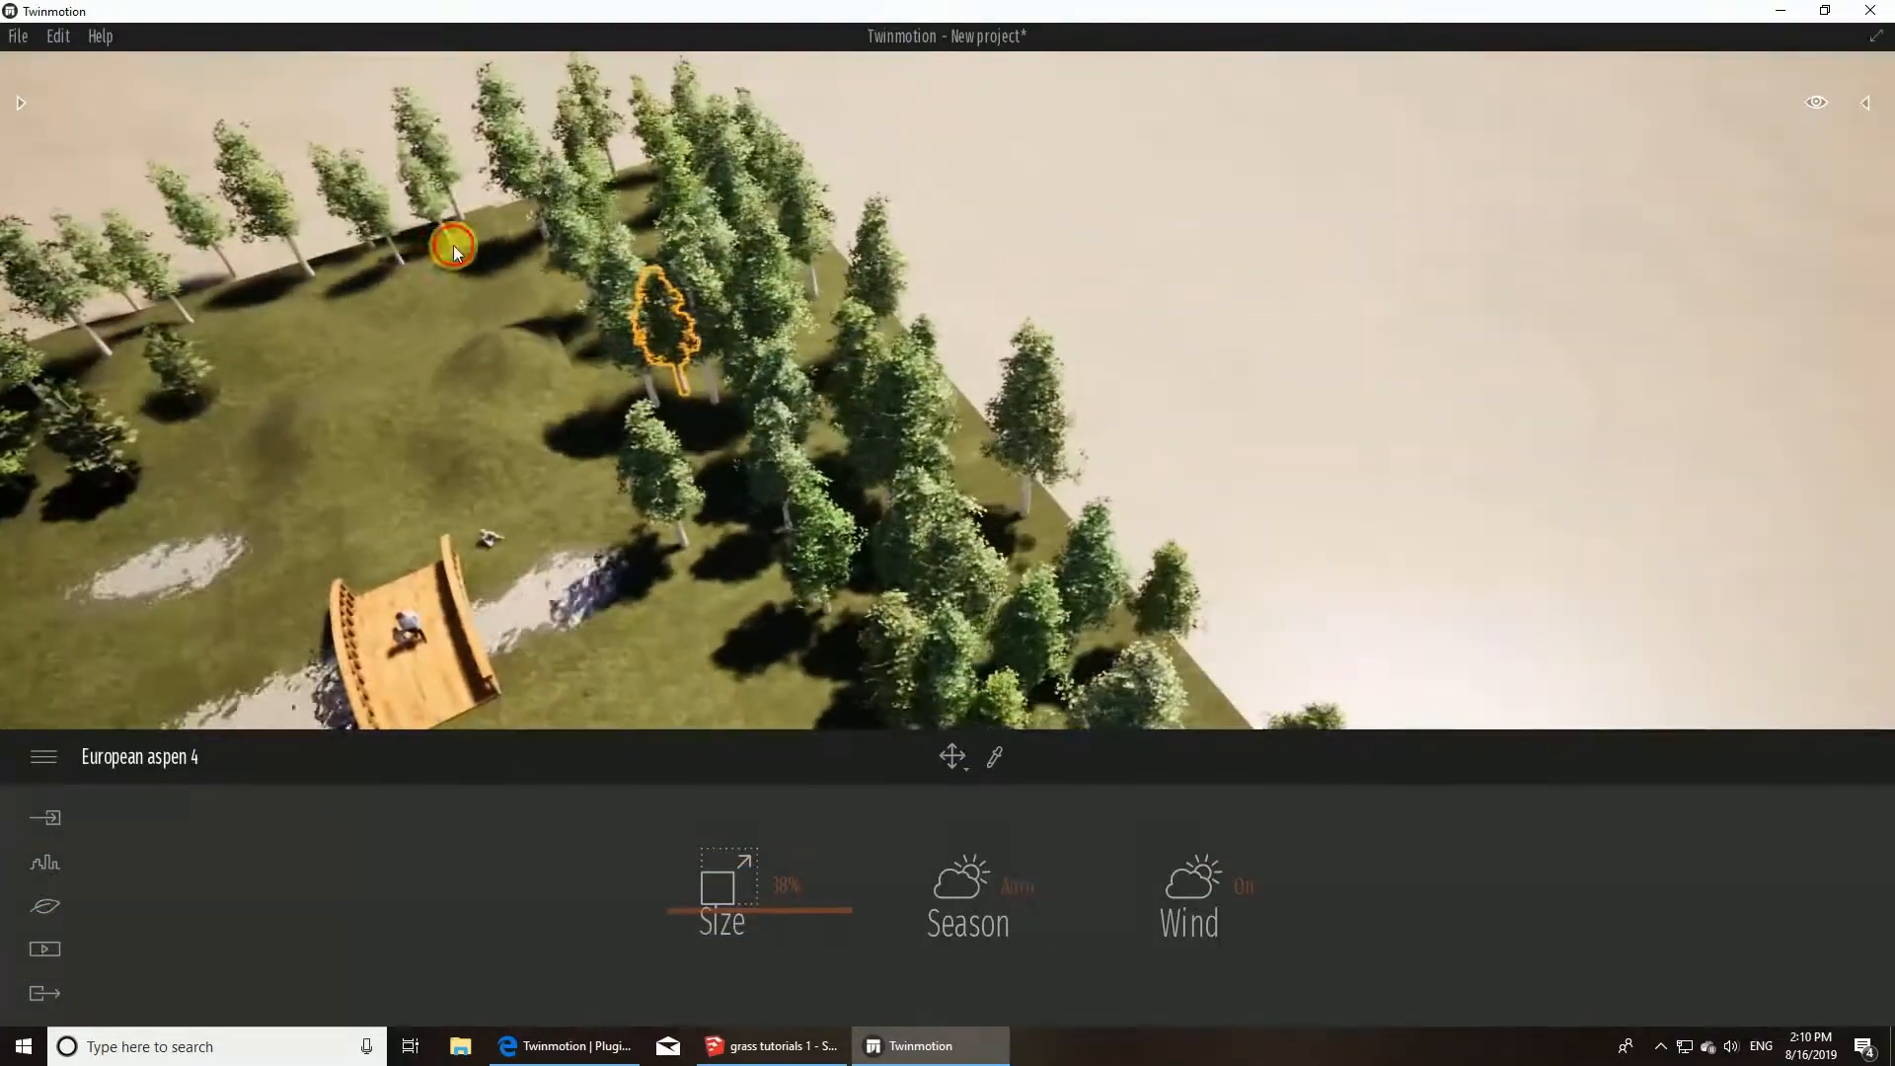
# - Place a line of European aspen 4 trees along the far grass edge behind the mounds
pyautogui.click(453, 245)
pyautogui.click(399, 262)
pyautogui.click(347, 260)
pyautogui.click(270, 294)
pyautogui.click(223, 292)
pyautogui.click(188, 300)
pyautogui.moveTo(150, 324); pyautogui.dragTo(266, 355, button='right')
# - Fill the grass edge behind the seated people with more European aspen 4 trees
pyautogui.click(520, 387)
pyautogui.click(493, 418)
pyautogui.click(389, 458)
pyautogui.click(365, 491)
pyautogui.click(434, 444)
pyautogui.click(342, 517)
pyautogui.click(308, 578)
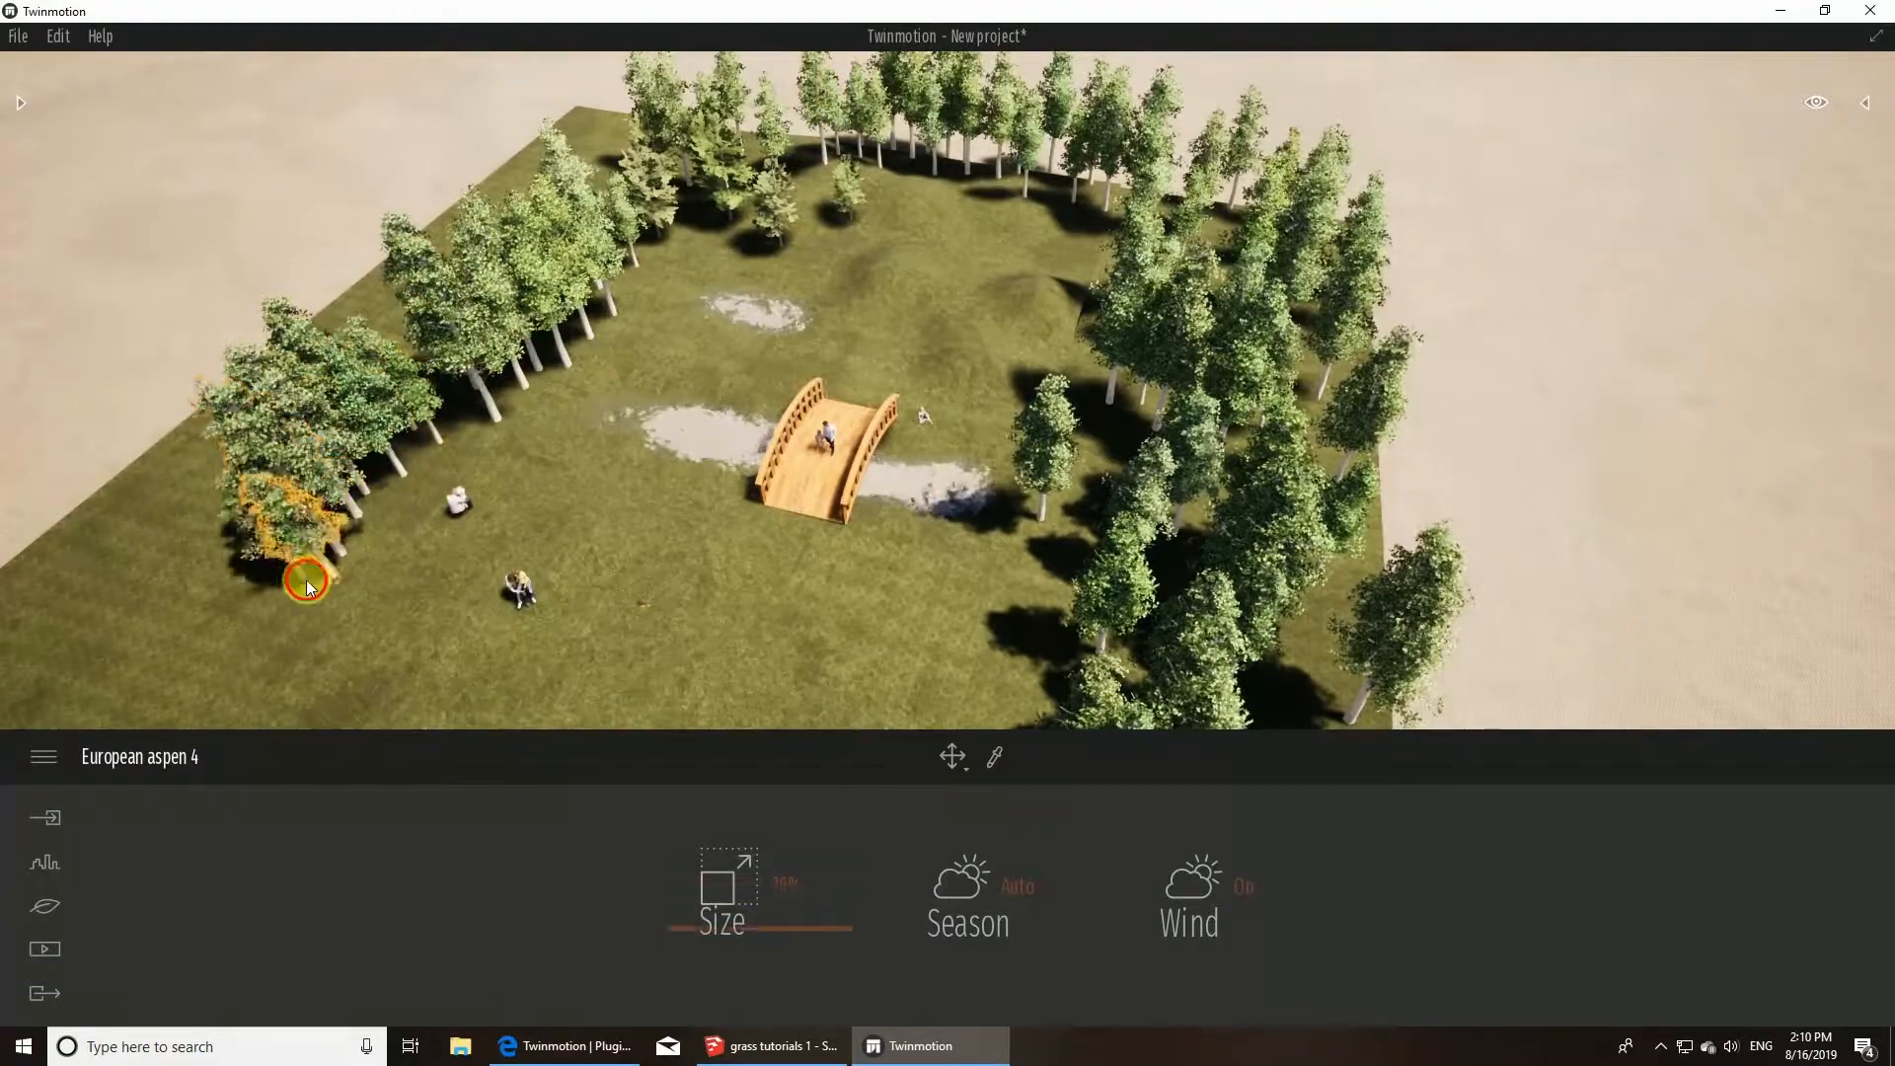
pyautogui.click(264, 612)
pyautogui.click(261, 633)
# - Continue the European aspen 4 row past the seated people and around the nearby grass corner
pyautogui.moveTo(263, 636); pyautogui.dragTo(326, 612, button='right')
pyautogui.click(442, 418)
pyautogui.click(503, 389)
pyautogui.click(466, 392)
pyautogui.click(432, 455)
pyautogui.click(452, 517)
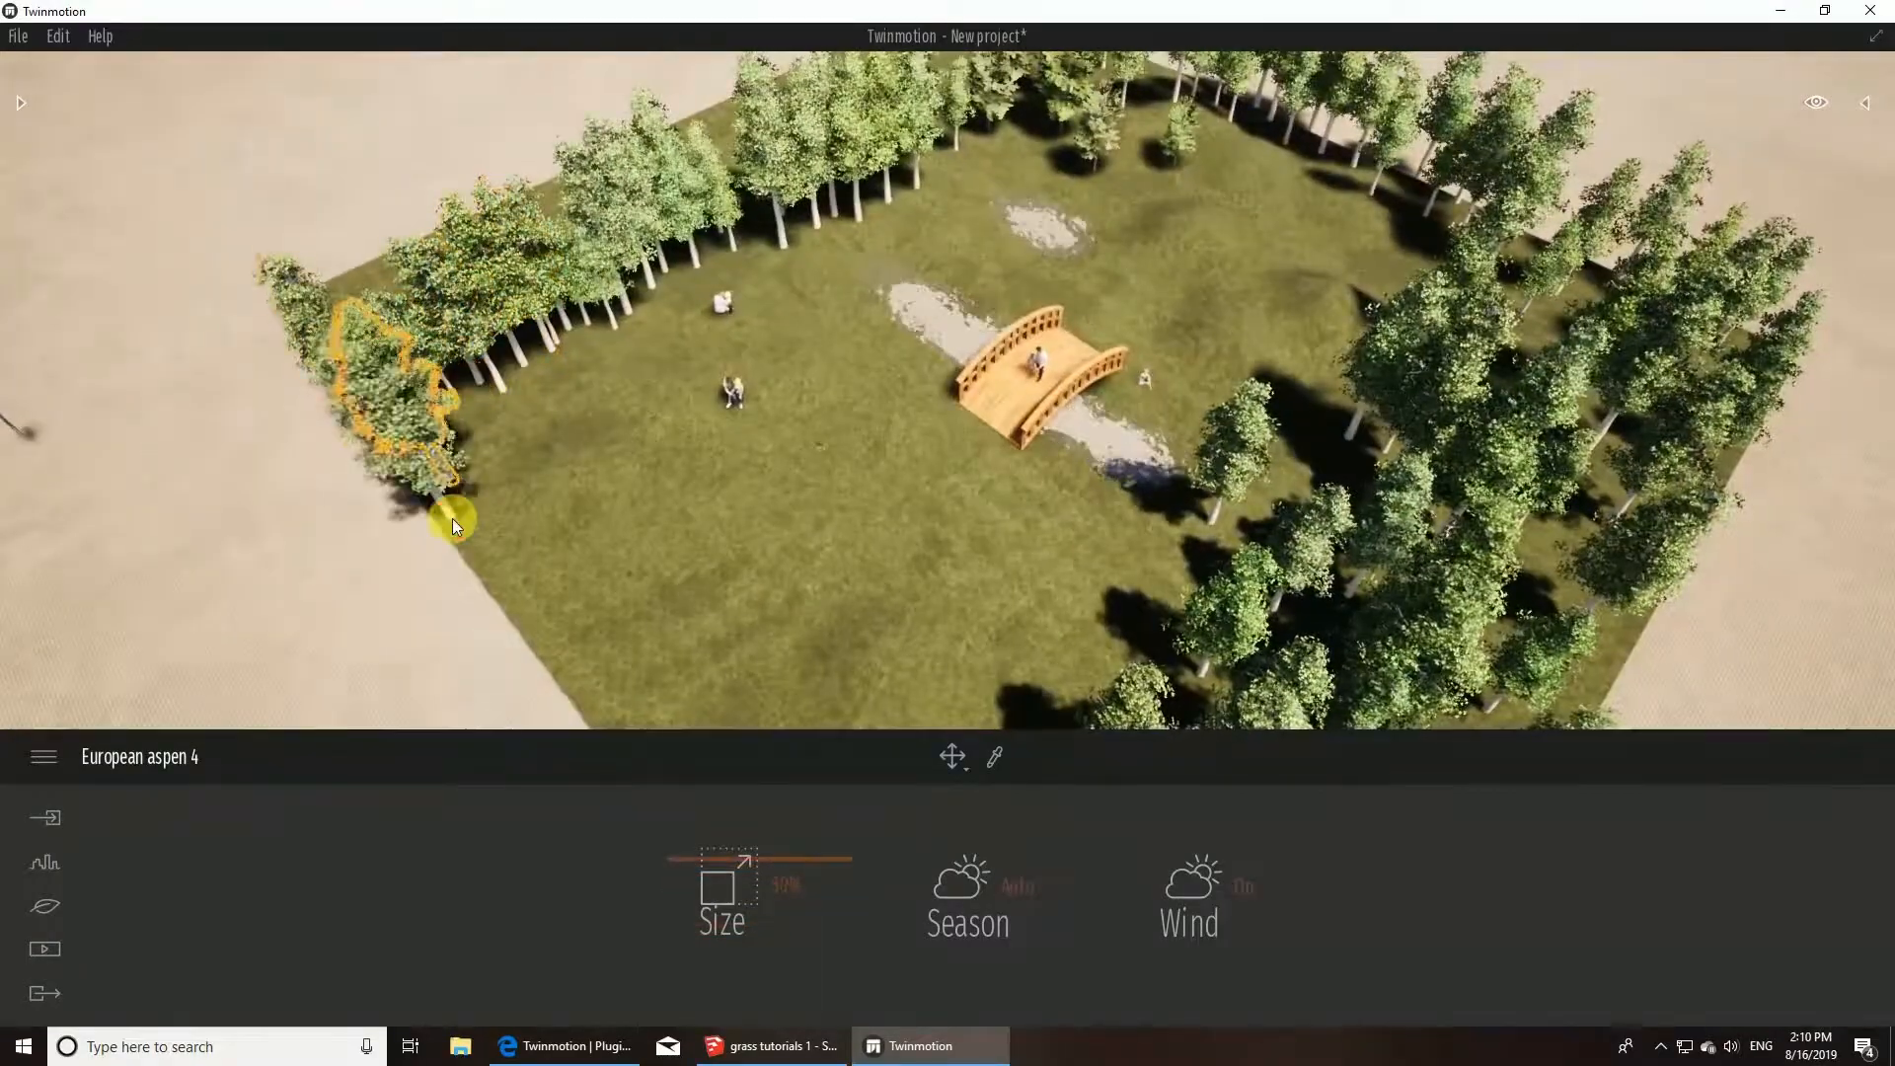
pyautogui.click(486, 569)
pyautogui.click(524, 618)
pyautogui.click(584, 671)
# - Line the grass edge opposite the mounds with European aspen 4 trees and thicken the adjoining grove's outer side
pyautogui.moveTo(651, 709); pyautogui.dragTo(764, 683, button='right')
pyautogui.click(703, 697)
pyautogui.click(763, 681)
pyautogui.click(817, 583)
pyautogui.click(944, 645)
pyautogui.click(1068, 622)
pyautogui.click(1025, 534)
pyautogui.click(983, 430)
pyautogui.click(955, 357)
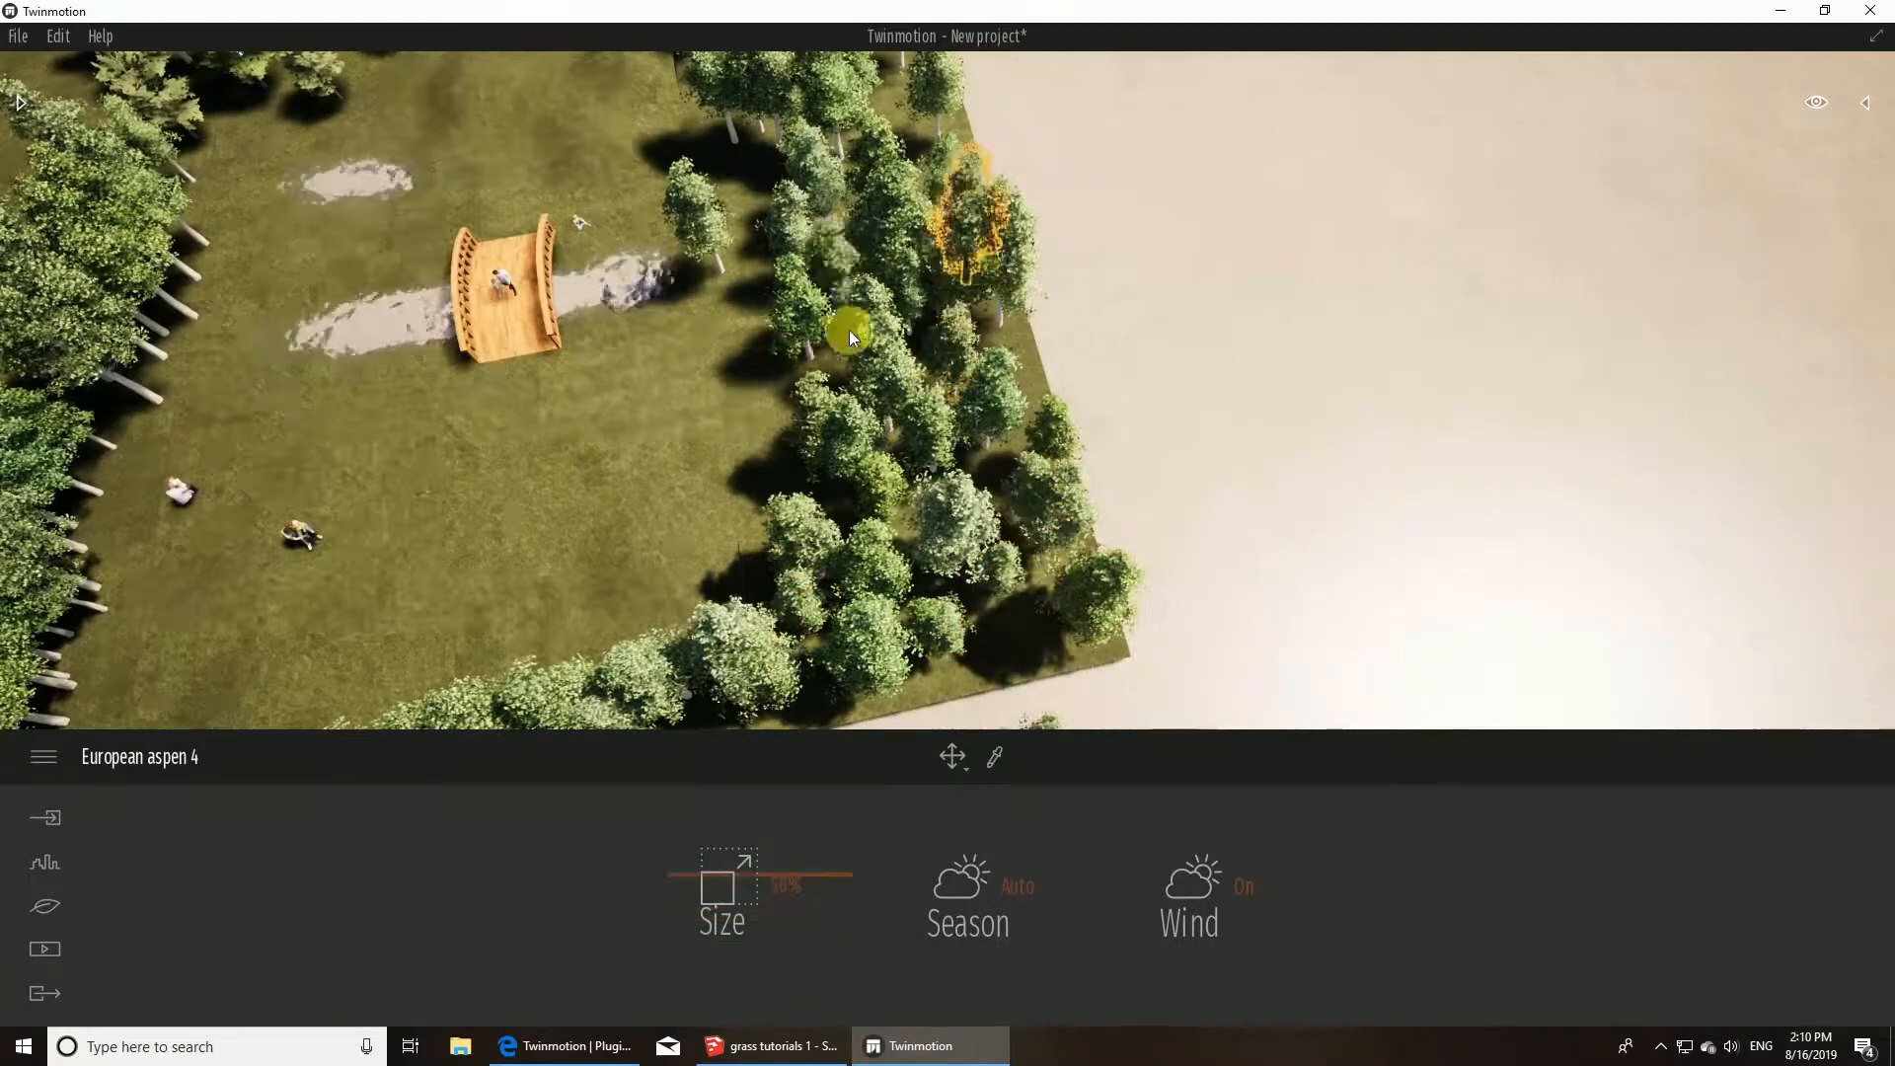
# - Place European aspen 4 trees in the far grass corner behind the buckthorns
pyautogui.moveTo(849, 329); pyautogui.dragTo(742, 336, button='right')
pyautogui.click(675, 318)
pyautogui.click(471, 316)
pyautogui.click(446, 346)
pyautogui.click(455, 372)
pyautogui.click(521, 296)
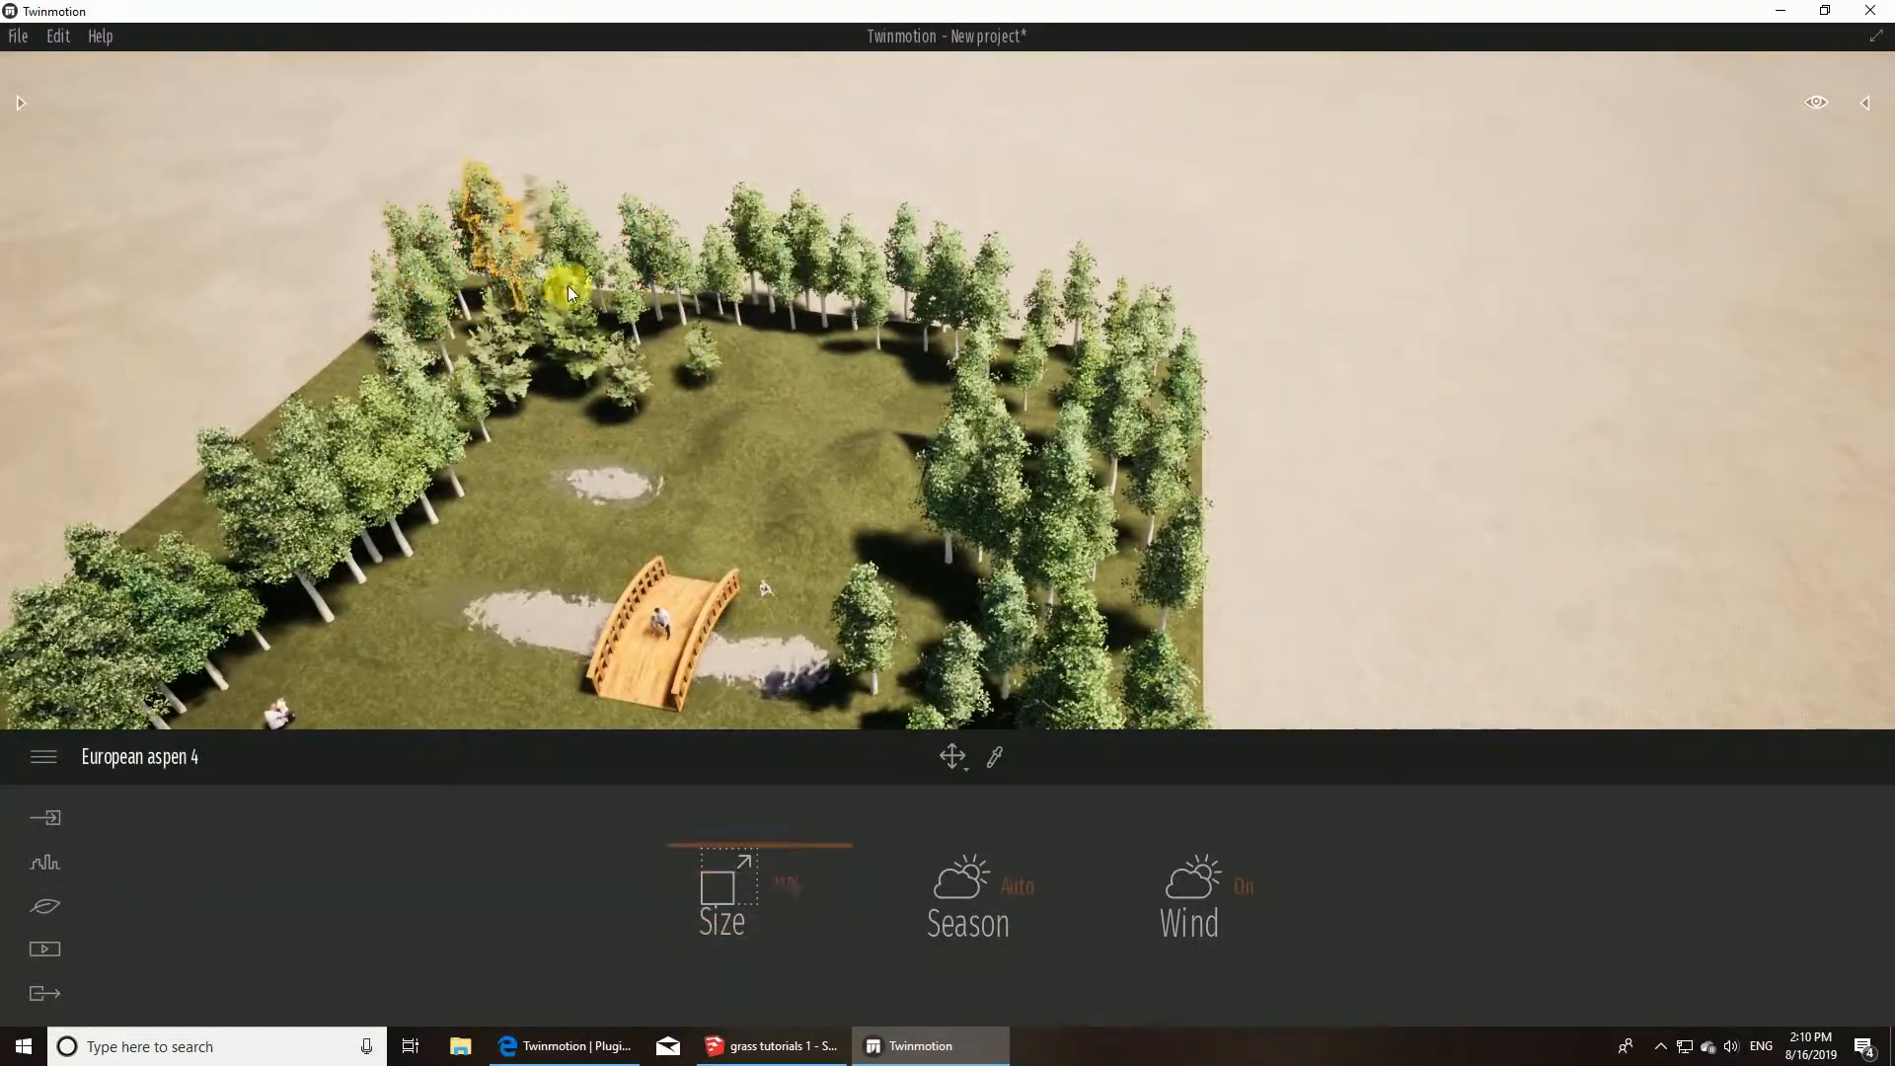
# - Fill the remaining gaps along the far edge and the grove's outer side with European aspen 4, and stop placing
pyautogui.click(580, 286)
pyautogui.click(673, 294)
pyautogui.click(732, 298)
pyautogui.click(817, 315)
pyautogui.click(955, 348)
pyautogui.click(1048, 383)
pyautogui.click(1174, 403)
pyautogui.click(1172, 501)
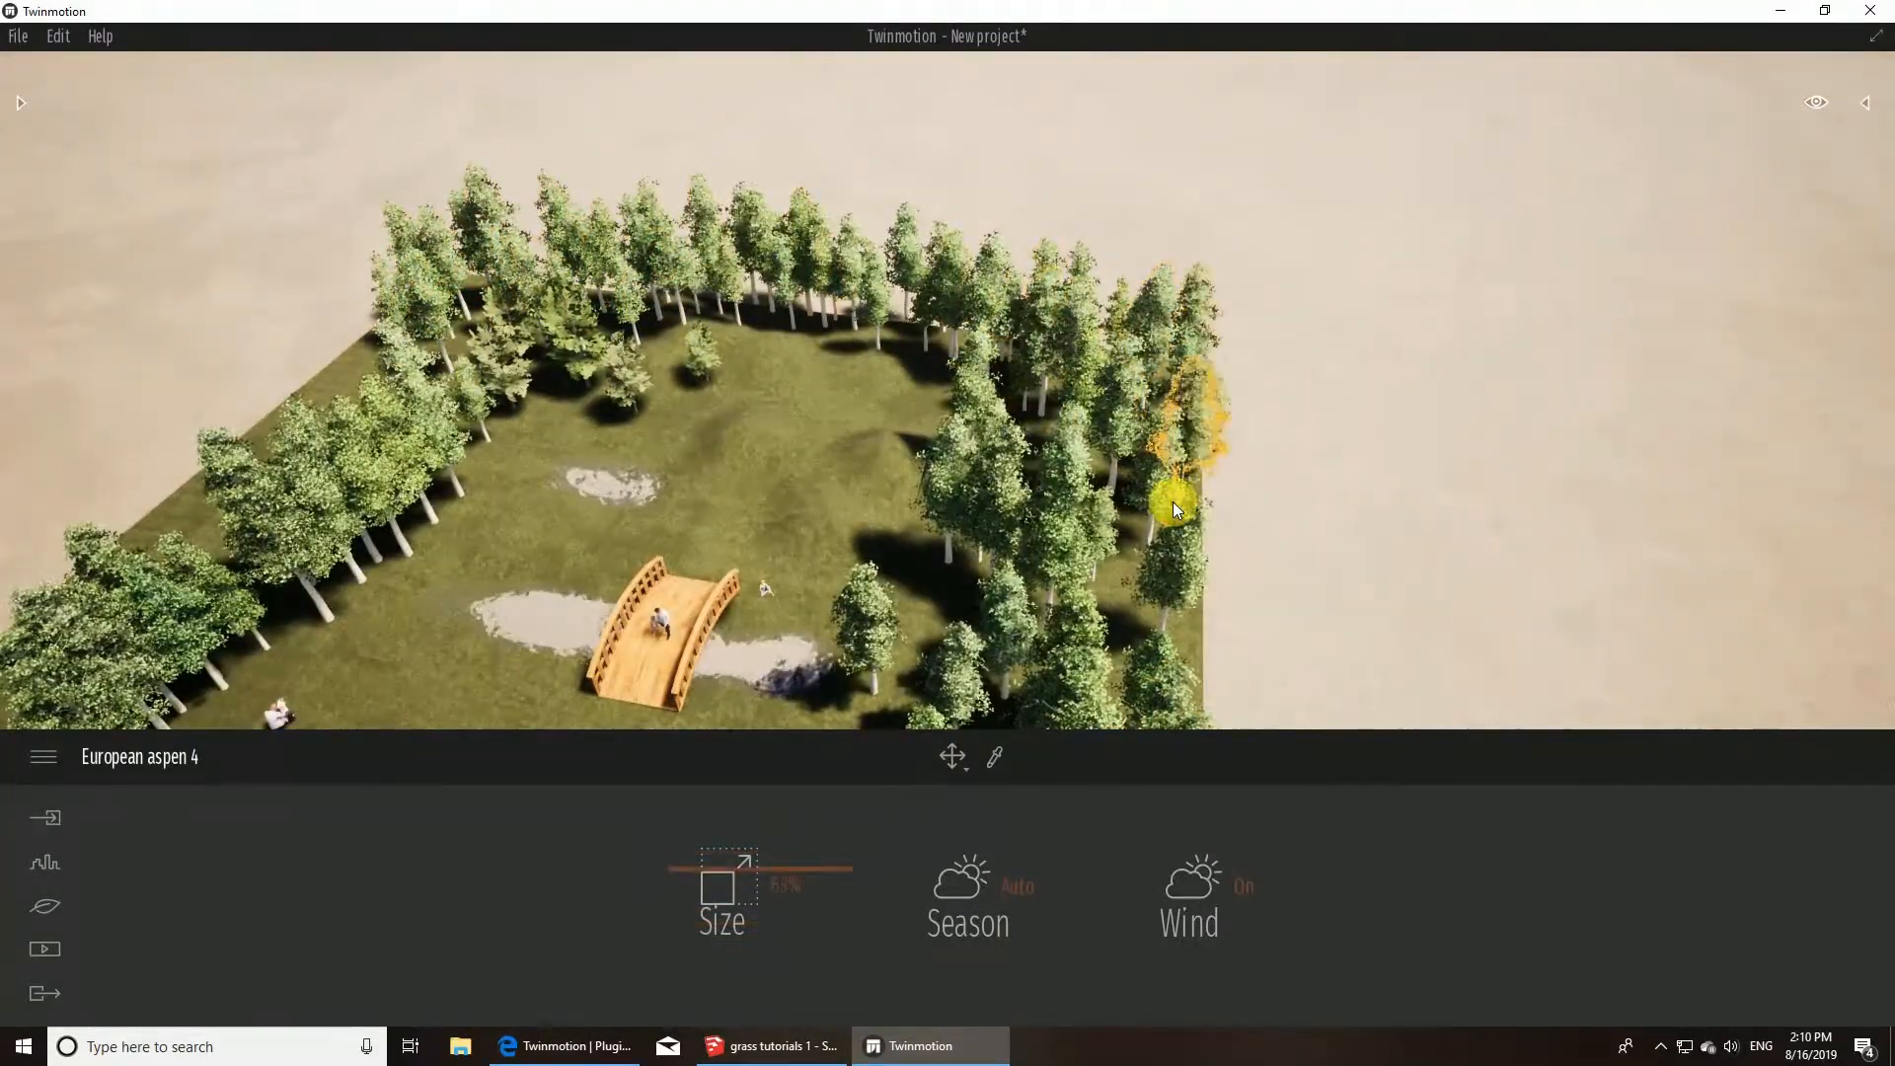
pyautogui.press('Escape')
# - Add the Rocky grasslands landscape from the Vegetation and landscape library to the scene
pyautogui.scroll(-1, 973, 299)
pyautogui.scroll(-2, 930, 330)
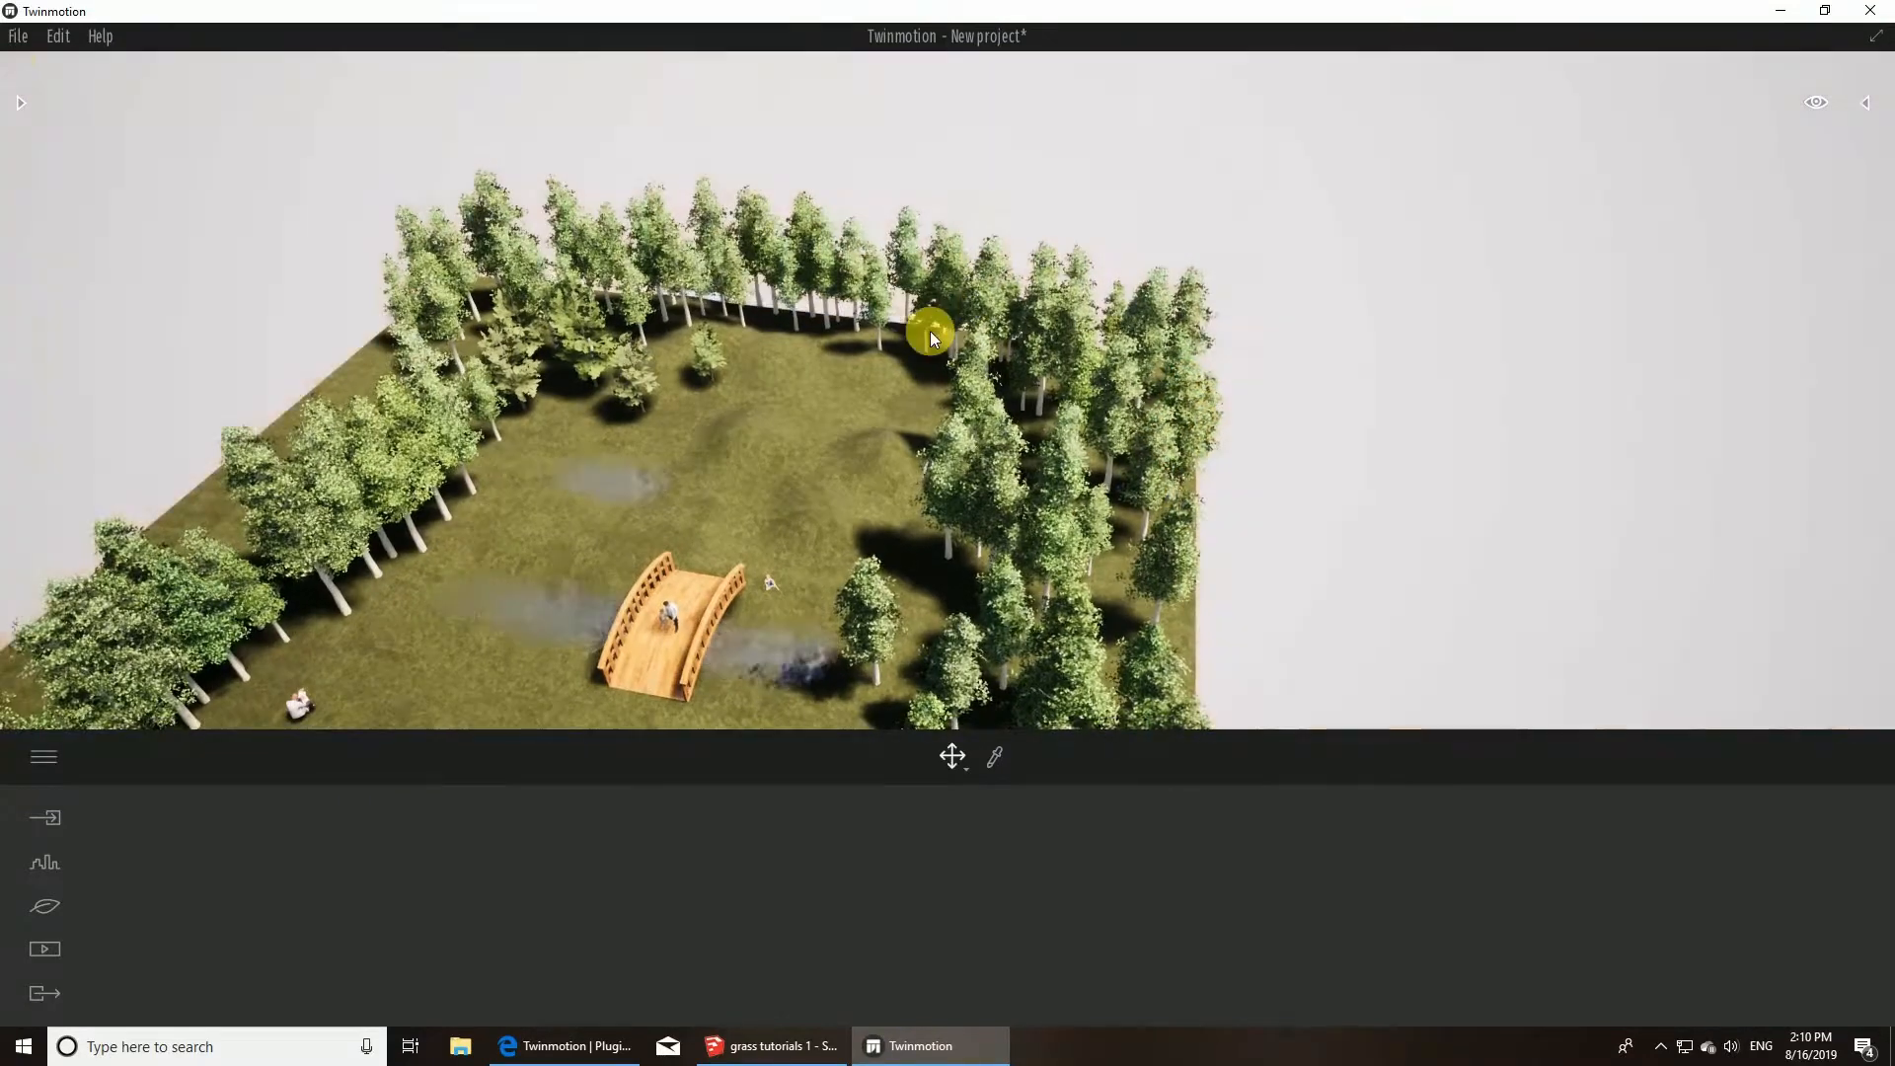
pyautogui.click(20, 101)
pyautogui.click(37, 128)
pyautogui.click(103, 254)
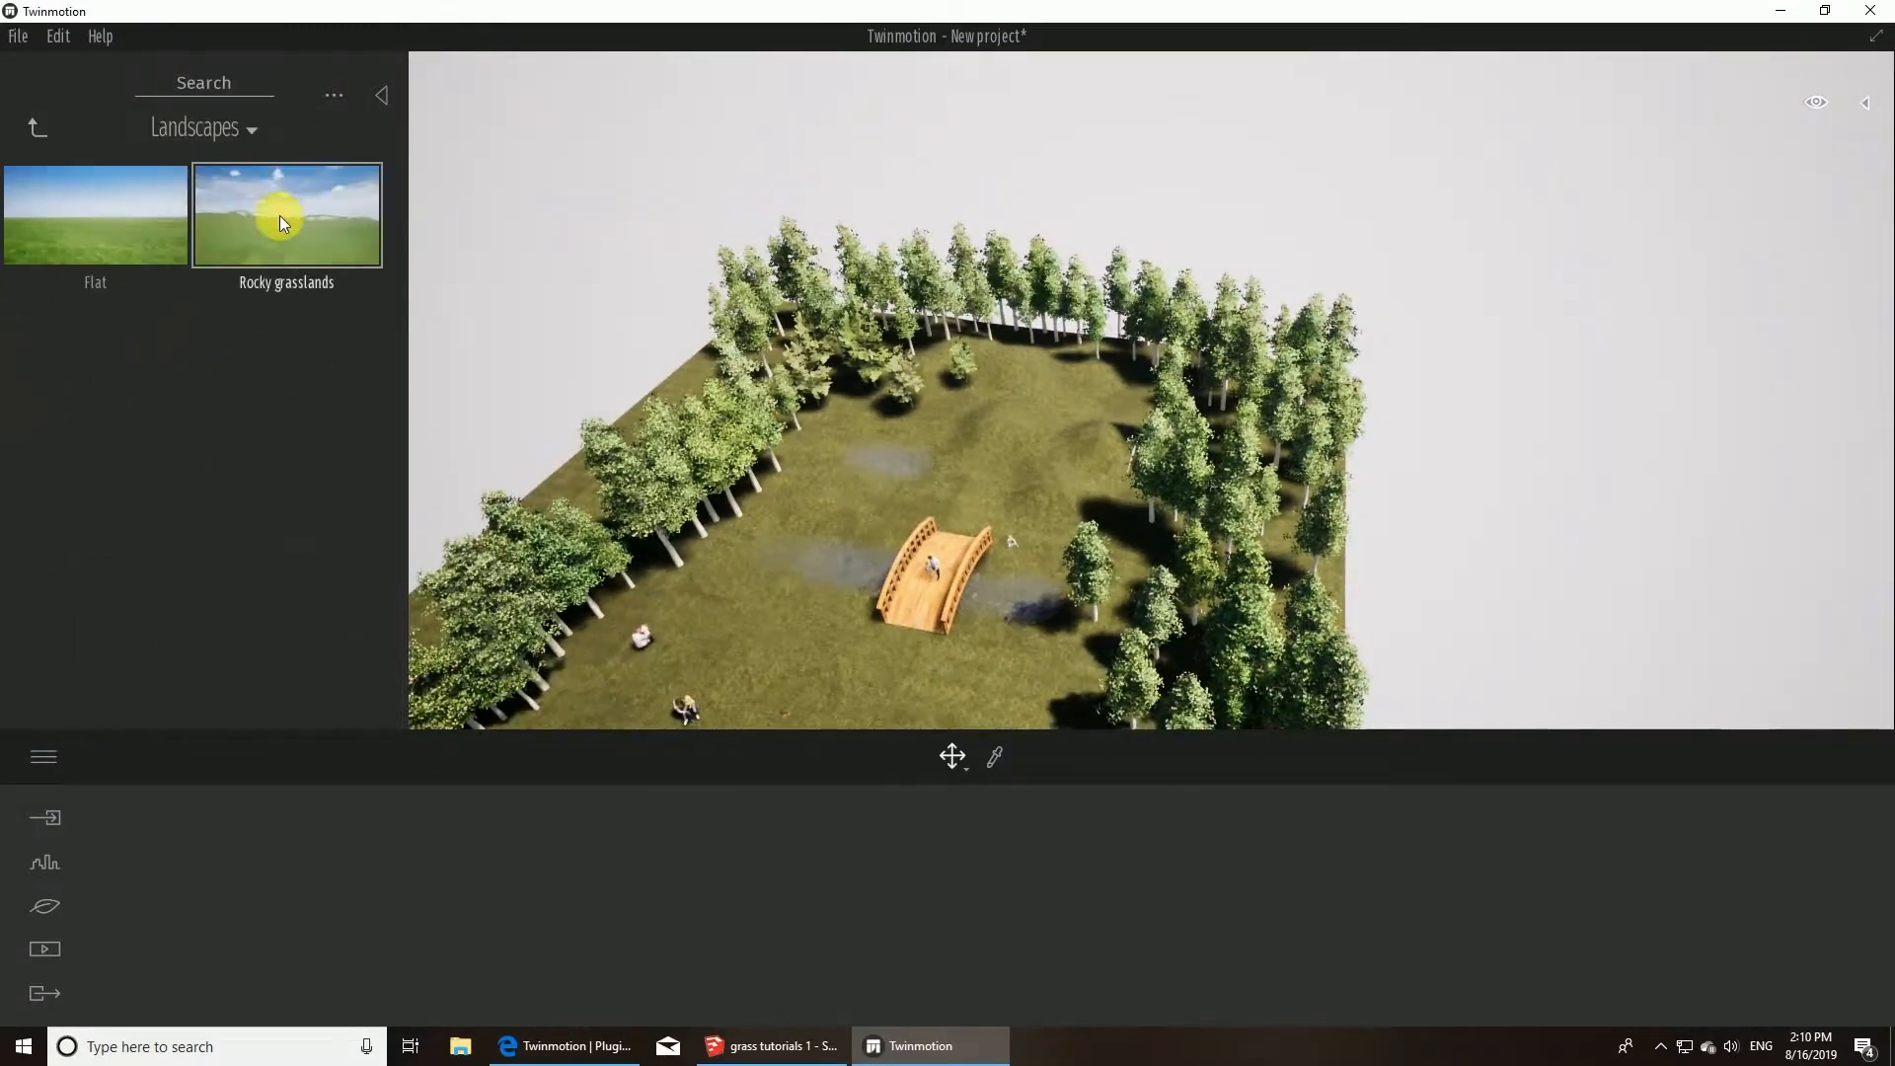
pyautogui.moveTo(280, 215); pyautogui.dragTo(580, 320)
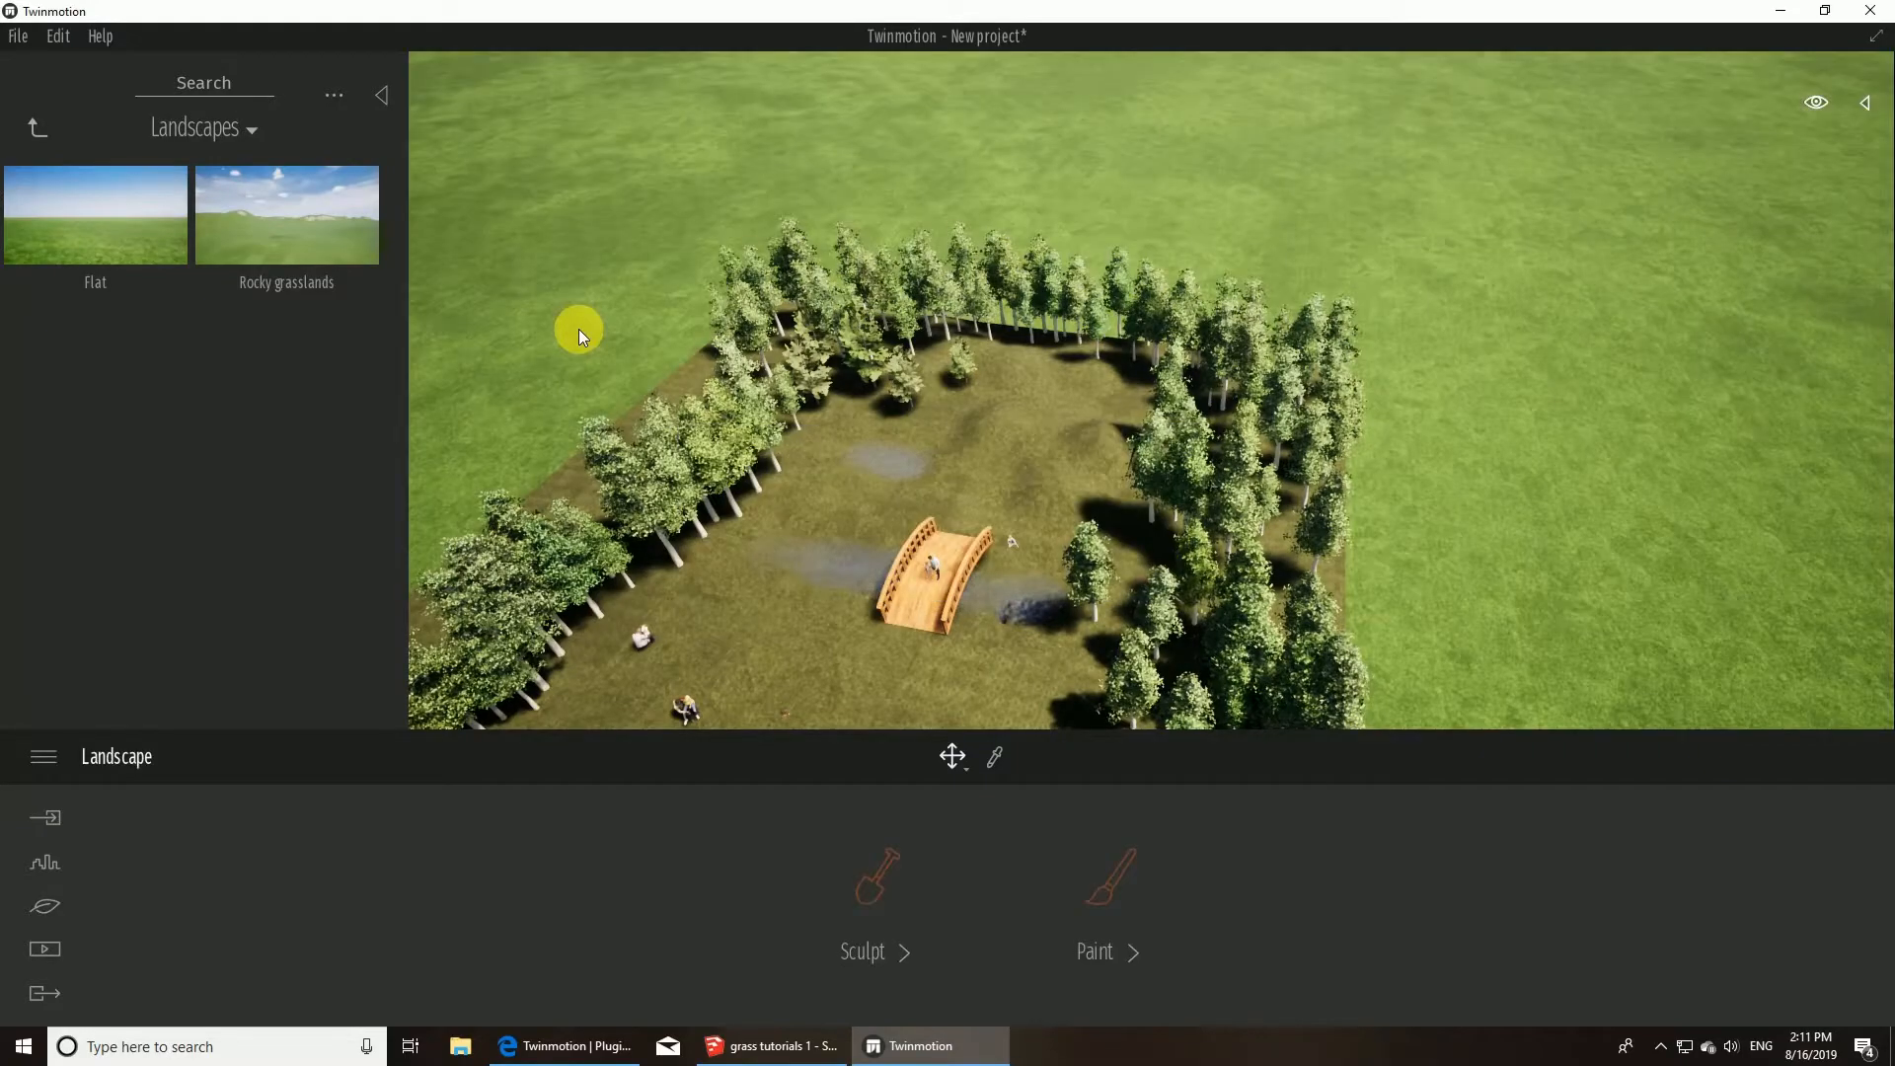
# - Set the weather effects to wind speed 1.79, direction 51° and smog 52% while viewing the bridge from ground level
pyautogui.moveTo(579, 329)
pyautogui.mouseDown(button='right')
pyautogui.moveTo(582, 473)
pyautogui.moveTo(819, 425)
pyautogui.moveTo(949, 165)
pyautogui.moveTo(893, 424)
pyautogui.moveTo(927, 441)
pyautogui.mouseUp(button='right')
pyautogui.press('w')
pyautogui.click(949, 166)
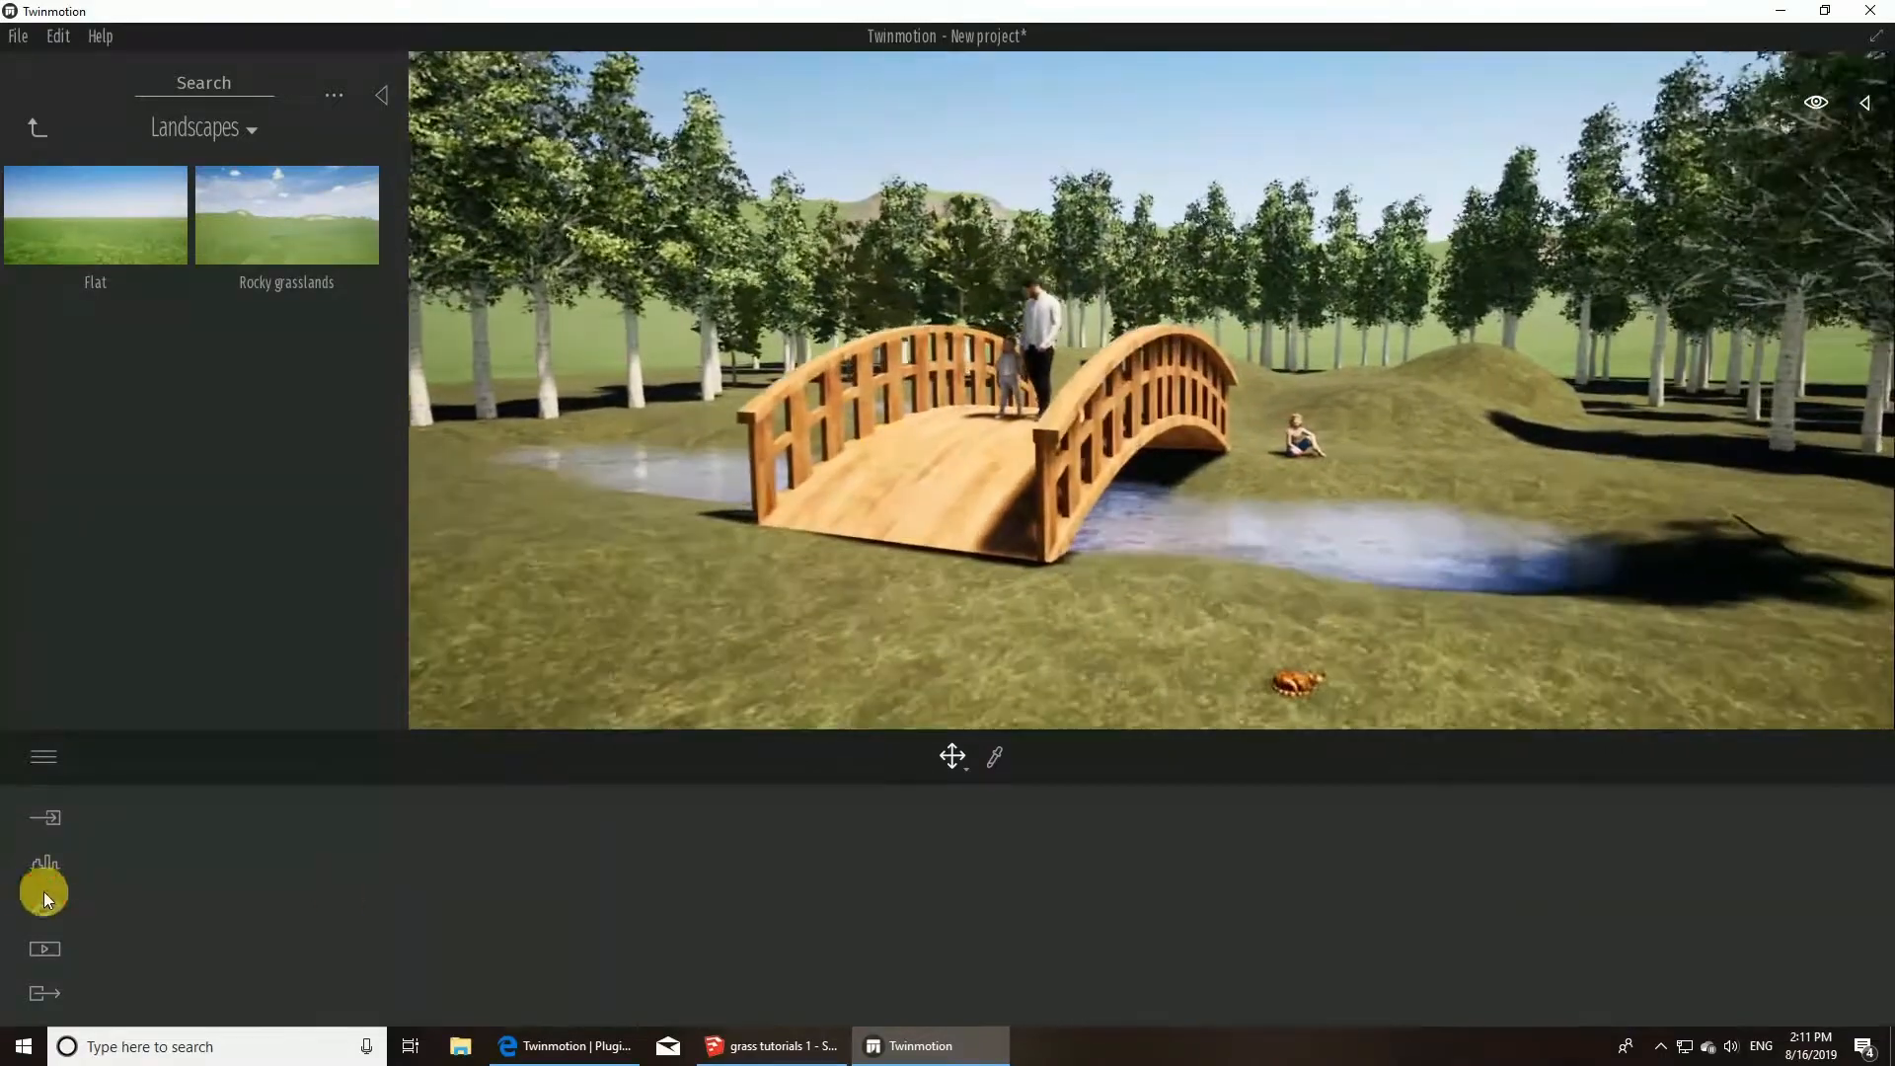
pyautogui.click(45, 903)
pyautogui.click(756, 871)
pyautogui.click(1754, 880)
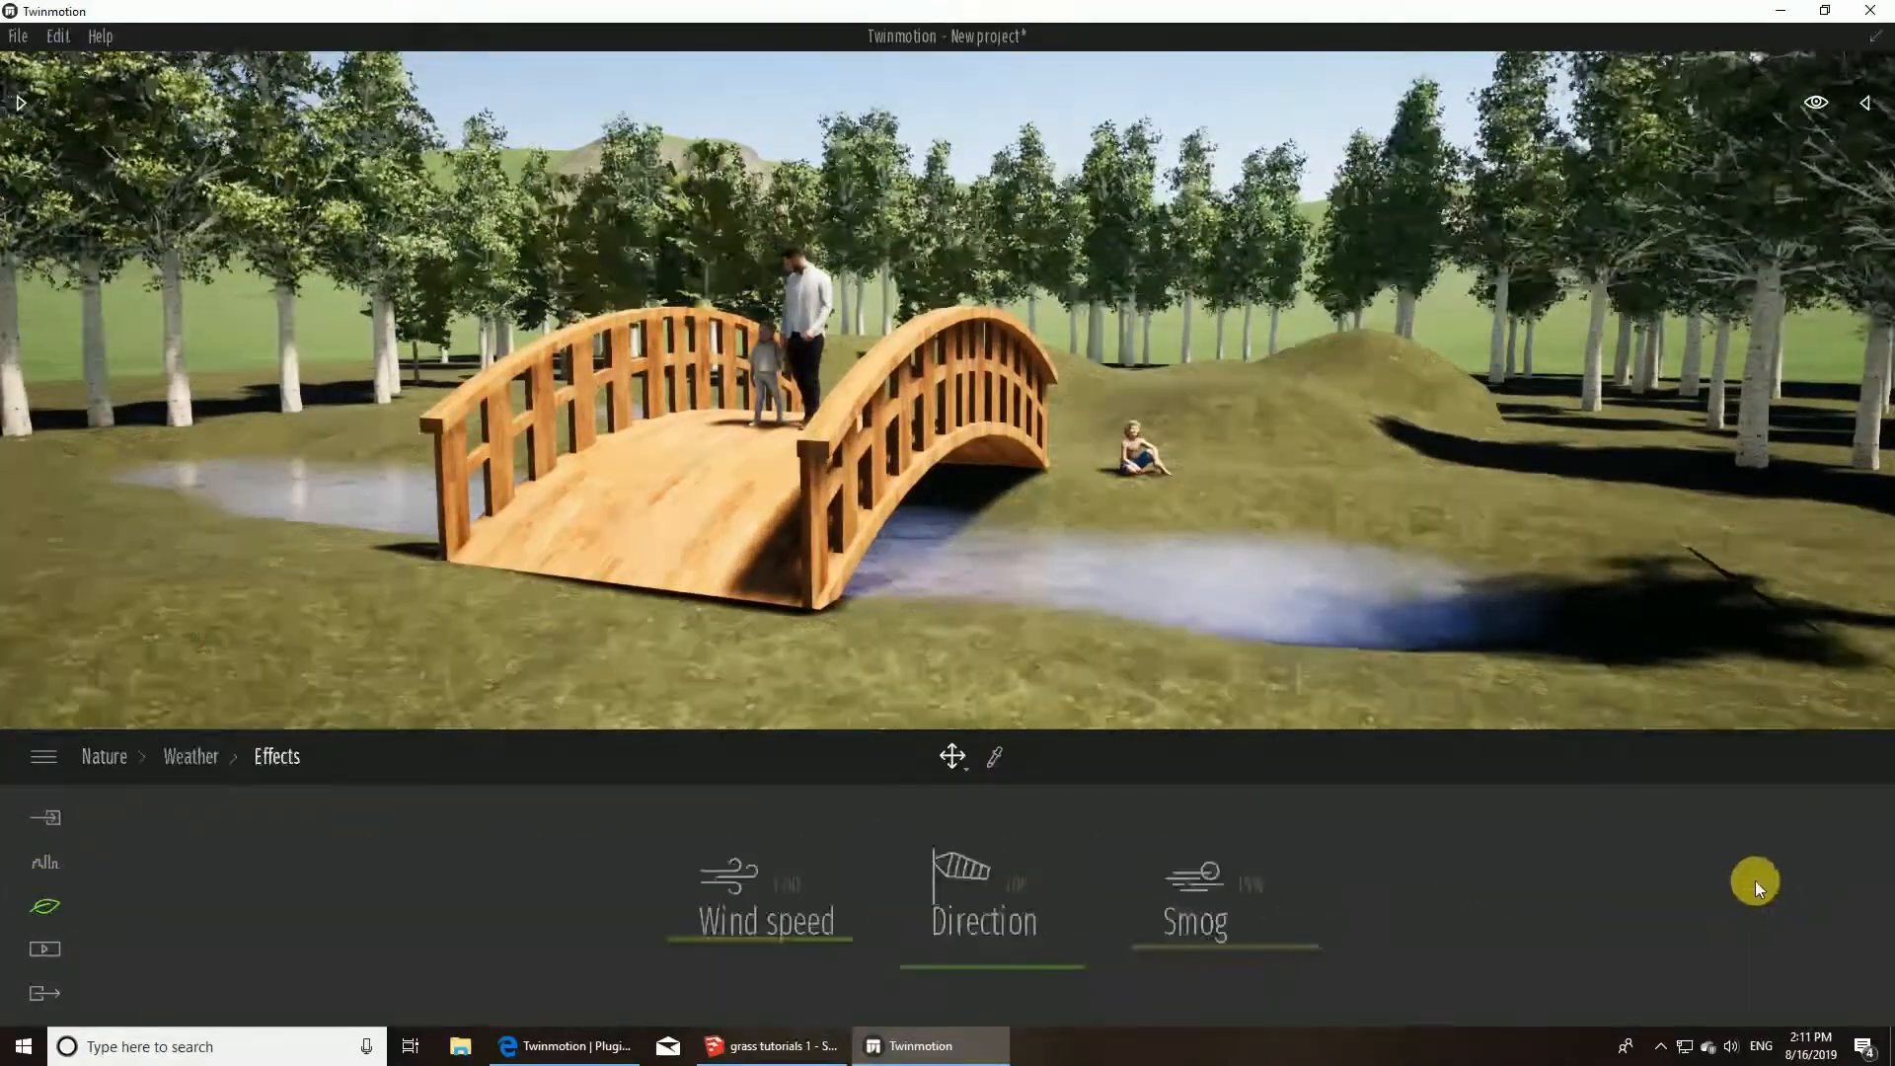
pyautogui.moveTo(1240, 945); pyautogui.dragTo(1241, 865)
pyautogui.moveTo(1018, 974); pyautogui.dragTo(1016, 955)
pyautogui.moveTo(787, 947); pyautogui.dragTo(790, 919)
pyautogui.moveTo(794, 631)
pyautogui.mouseDown(button='right')
pyautogui.moveTo(750, 632)
pyautogui.moveTo(809, 632)
pyautogui.mouseUp(button='right')
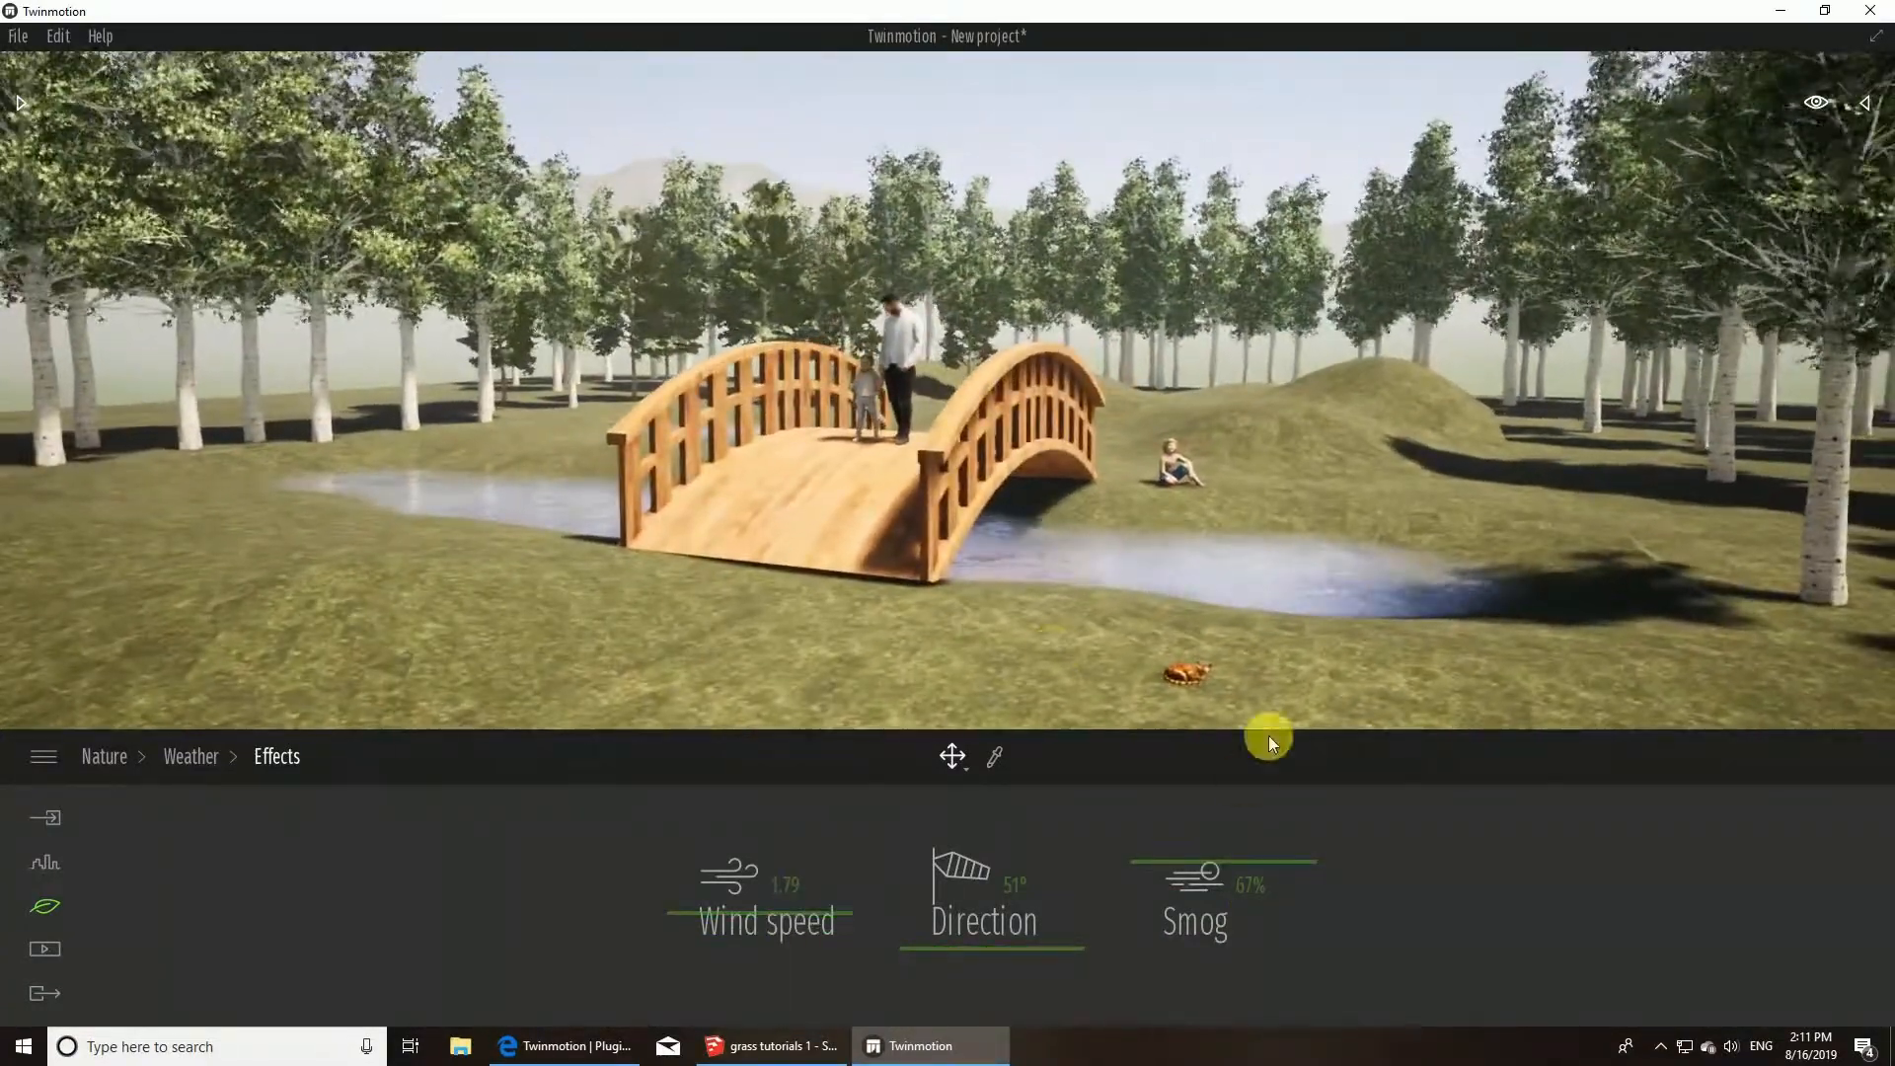
pyautogui.moveTo(1197, 873); pyautogui.dragTo(1195, 898)
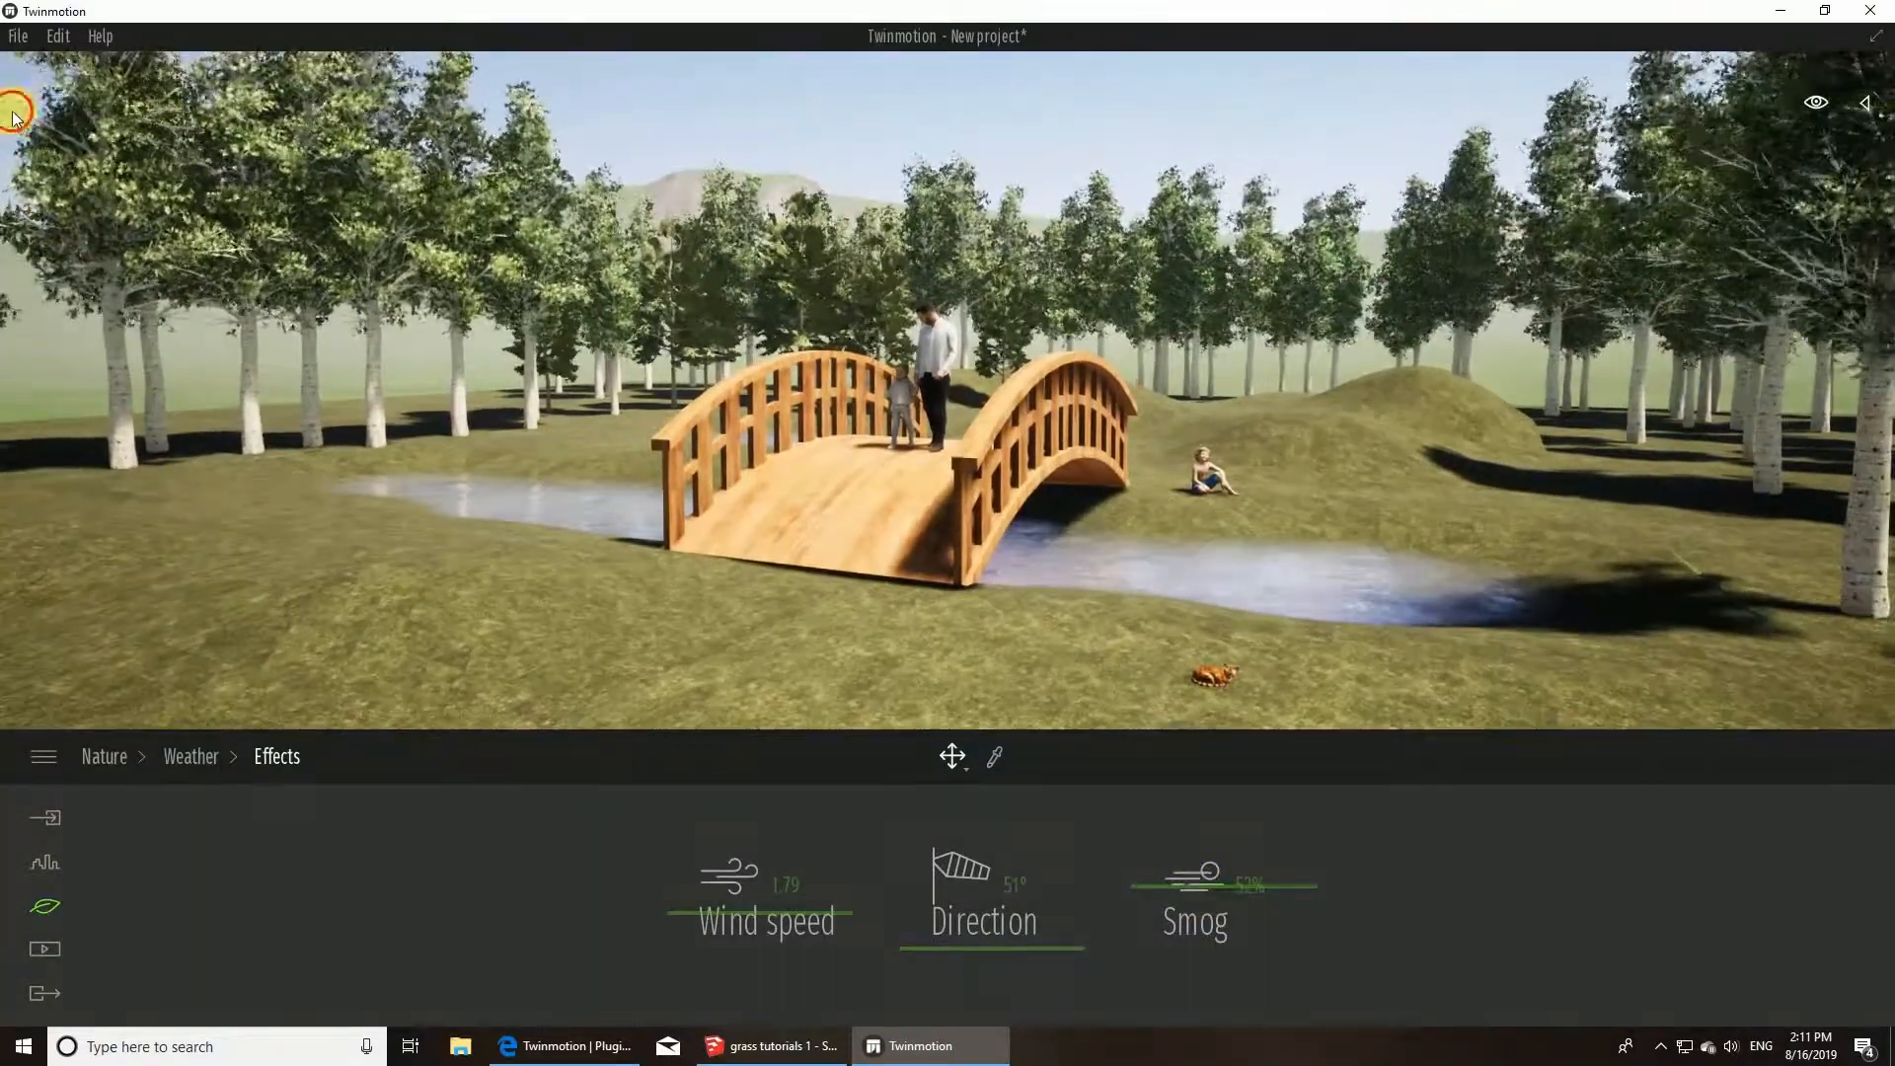
# - Look into the Grass and flowers library and return to the Nature vegetation painting settings
pyautogui.click(18, 105)
pyautogui.click(34, 130)
pyautogui.click(288, 400)
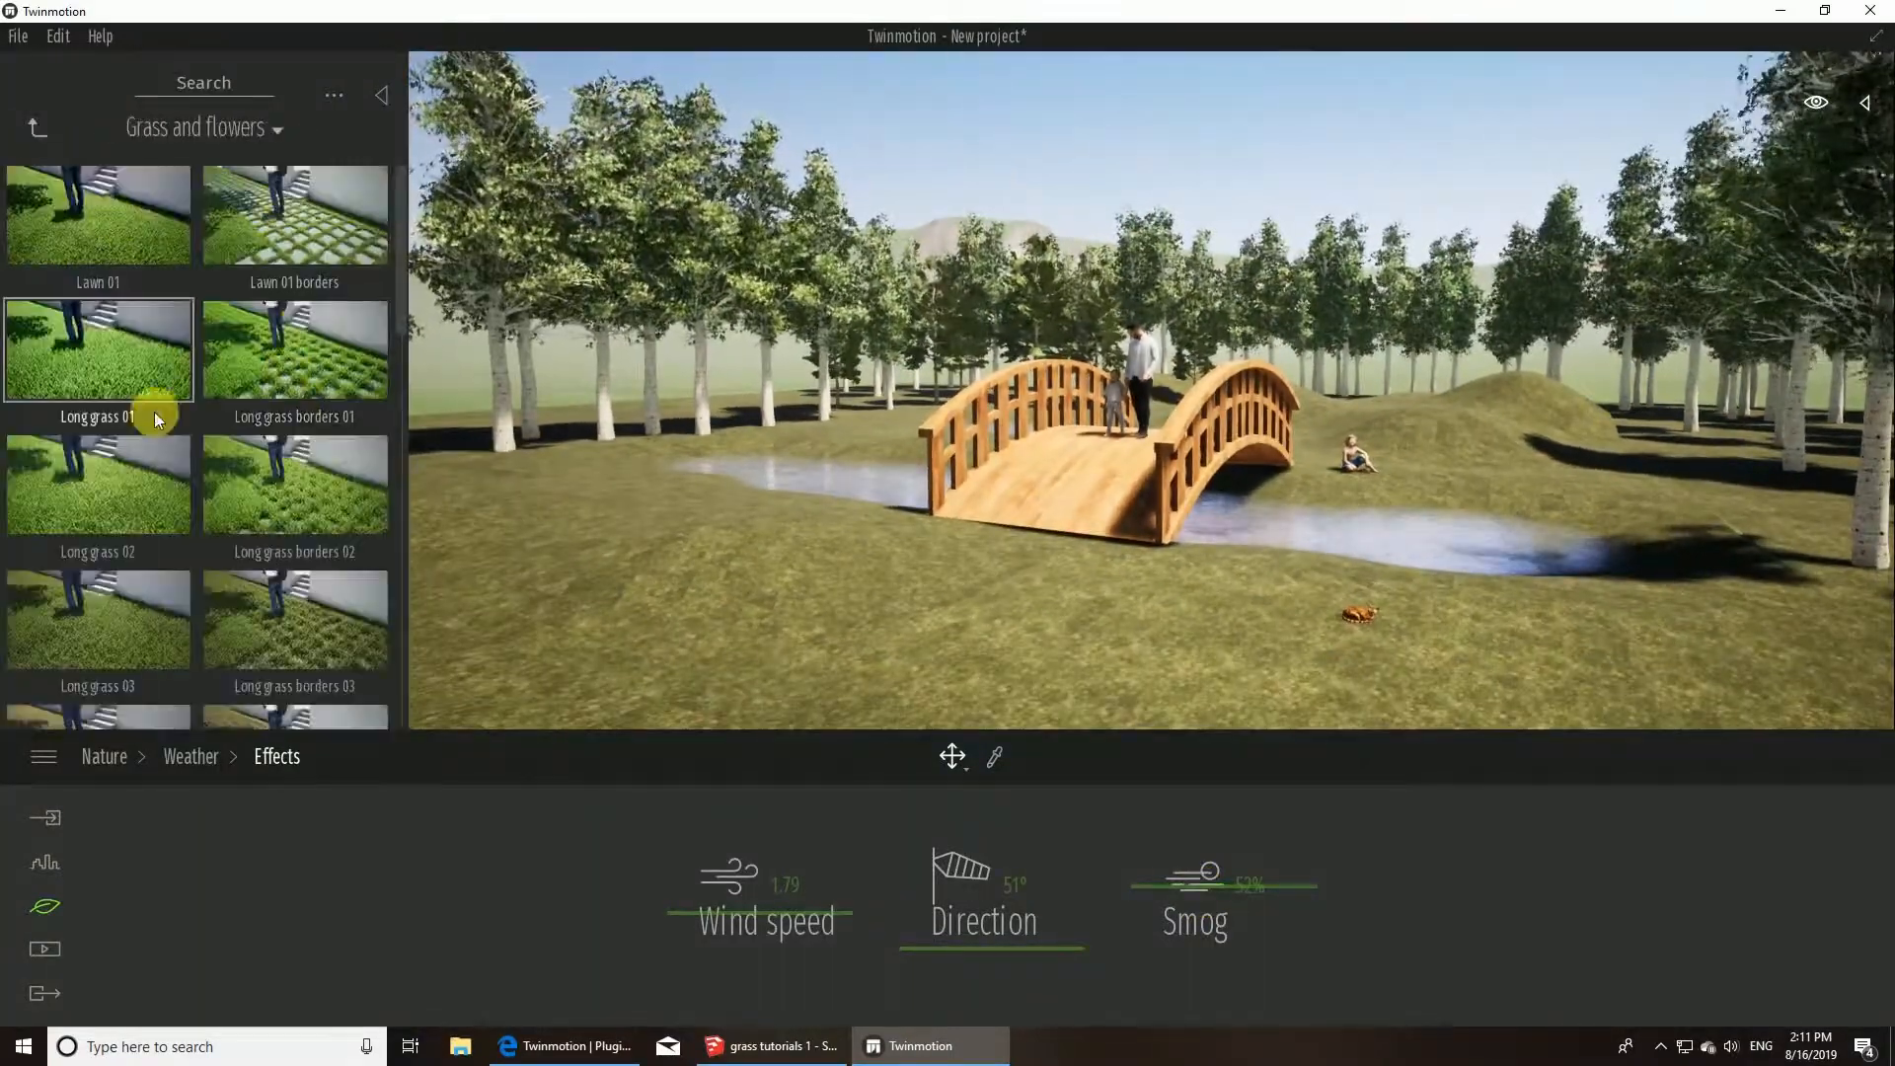
pyautogui.click(185, 752)
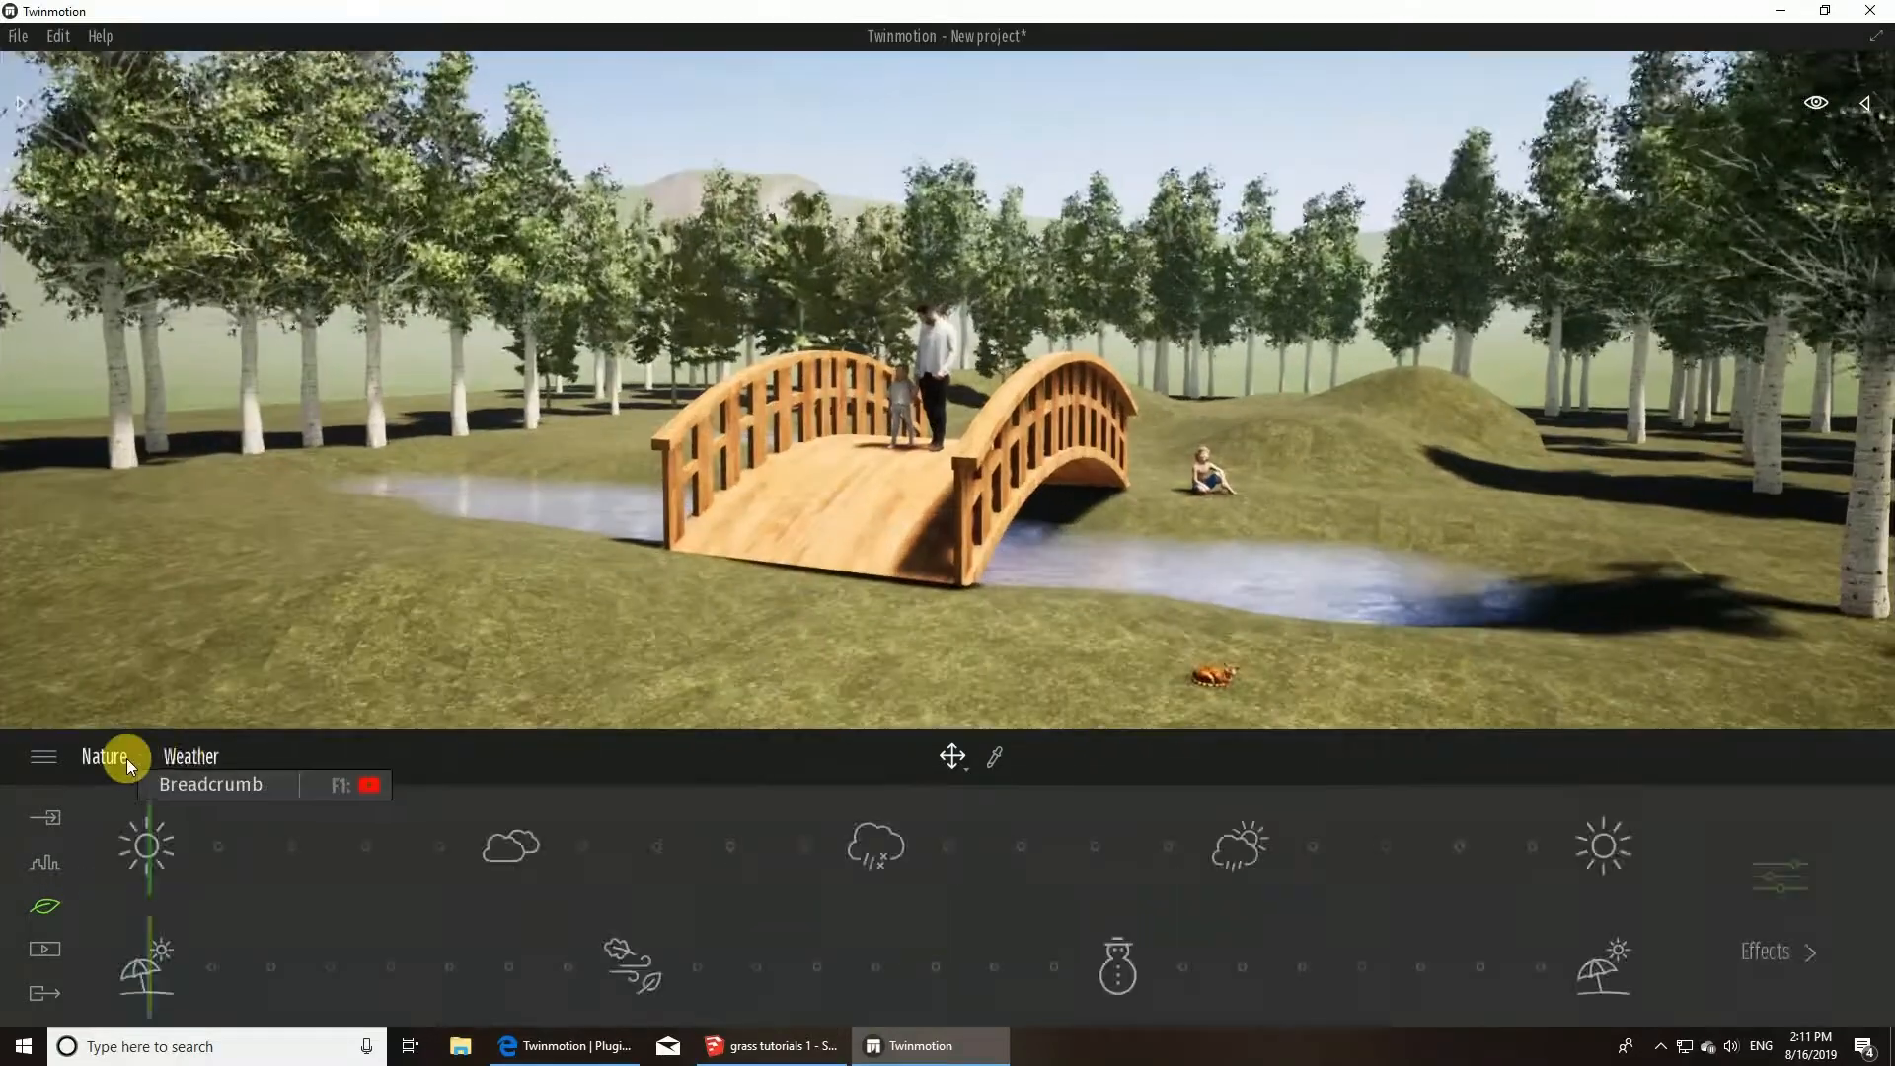
pyautogui.click(120, 756)
pyautogui.click(1227, 888)
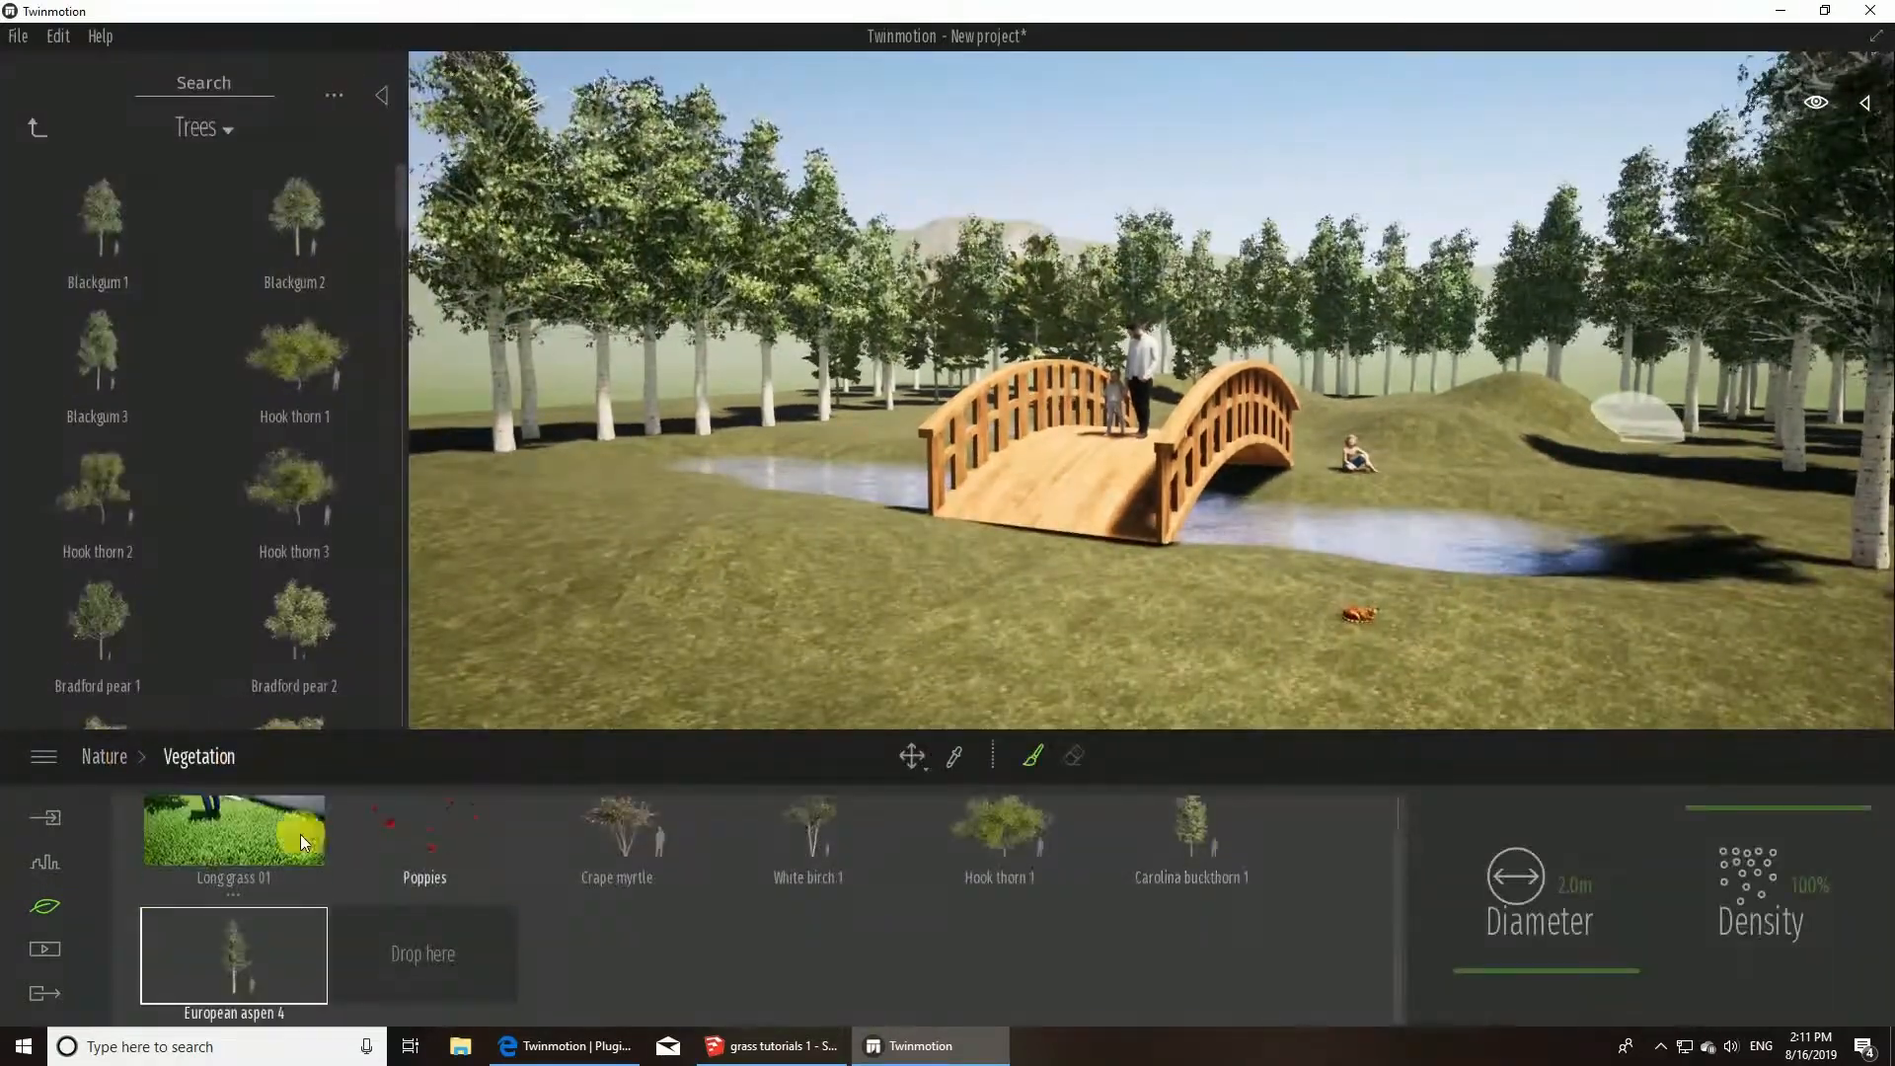
# - Try a patch of Long grass 01 on the ground in front of the bridge, and undo it
pyautogui.click(241, 833)
pyautogui.click(795, 651)
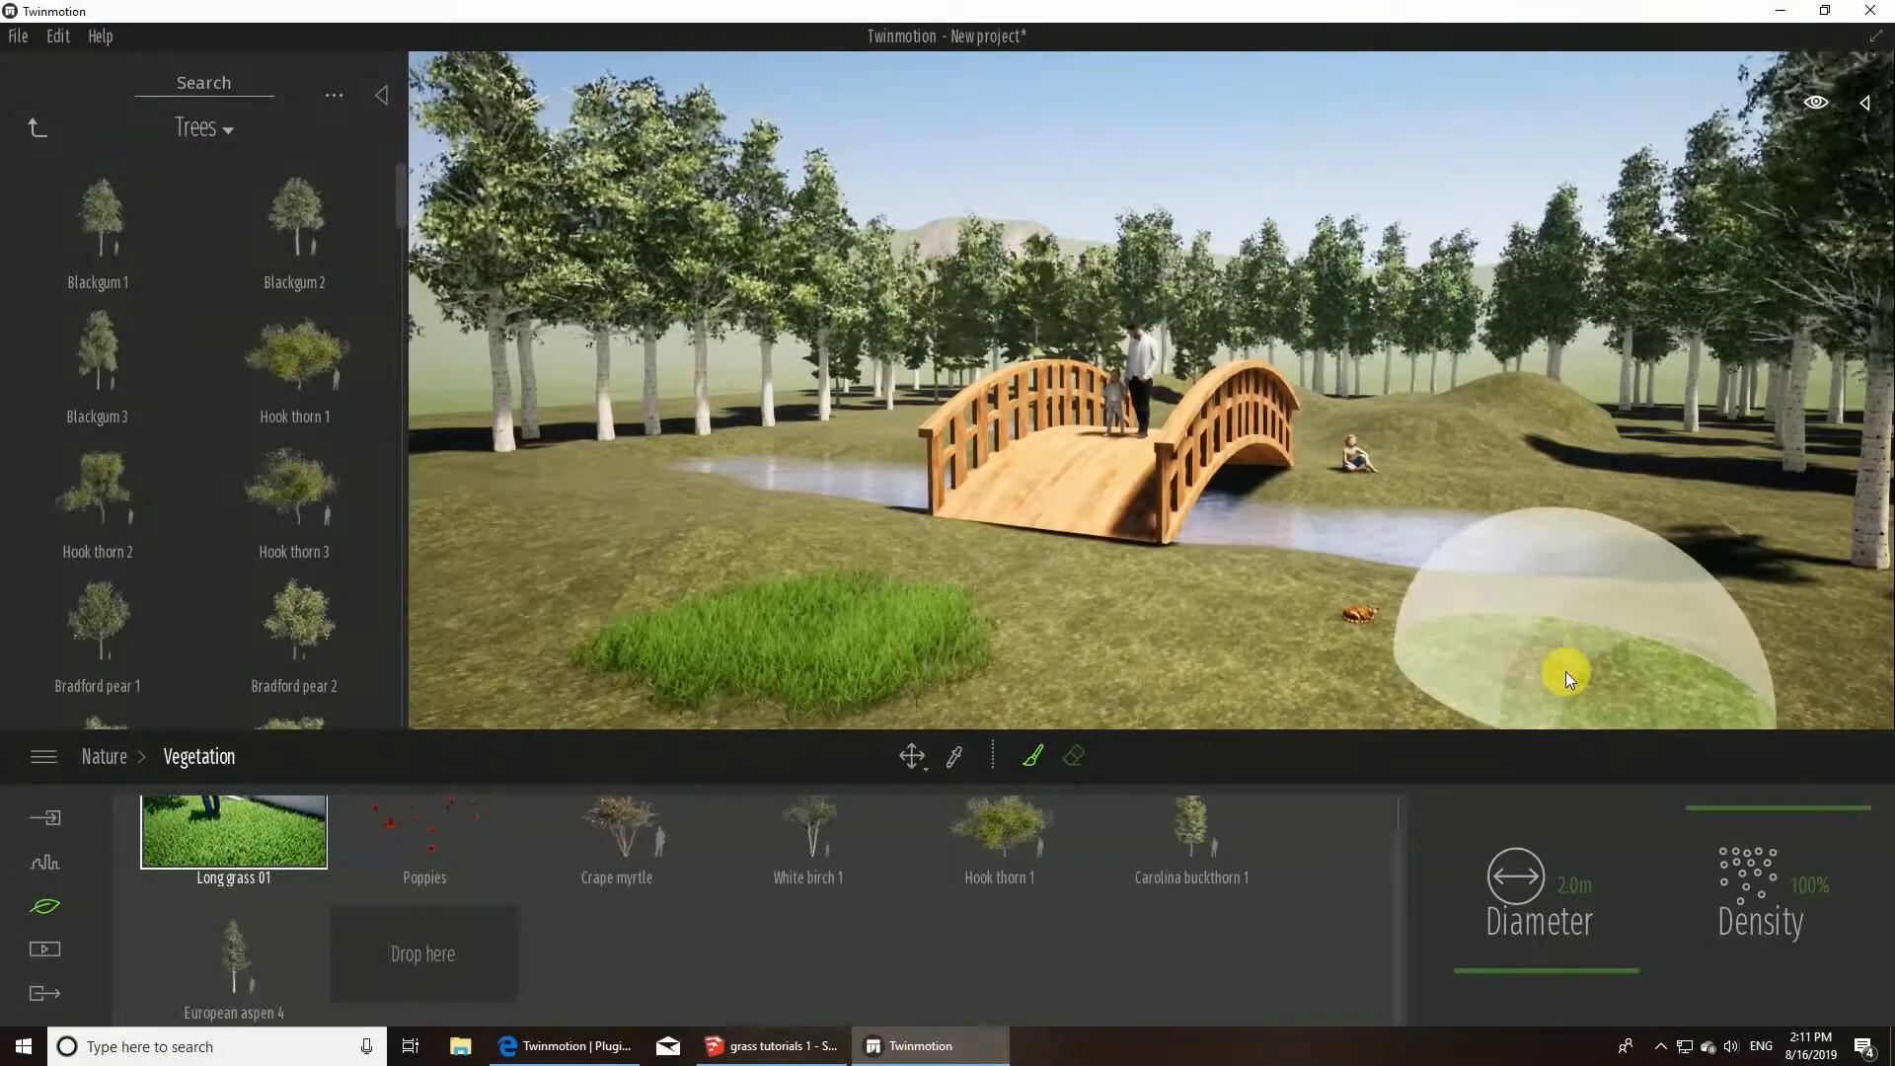
pyautogui.hotkey('ctrl', 'z')
pyautogui.hotkey('ctrl', 'z')
# - Add Lawn 01, Long grass 03 and Clovers 01 from the Grass and flowers library to the vegetation palette
pyautogui.click(39, 134)
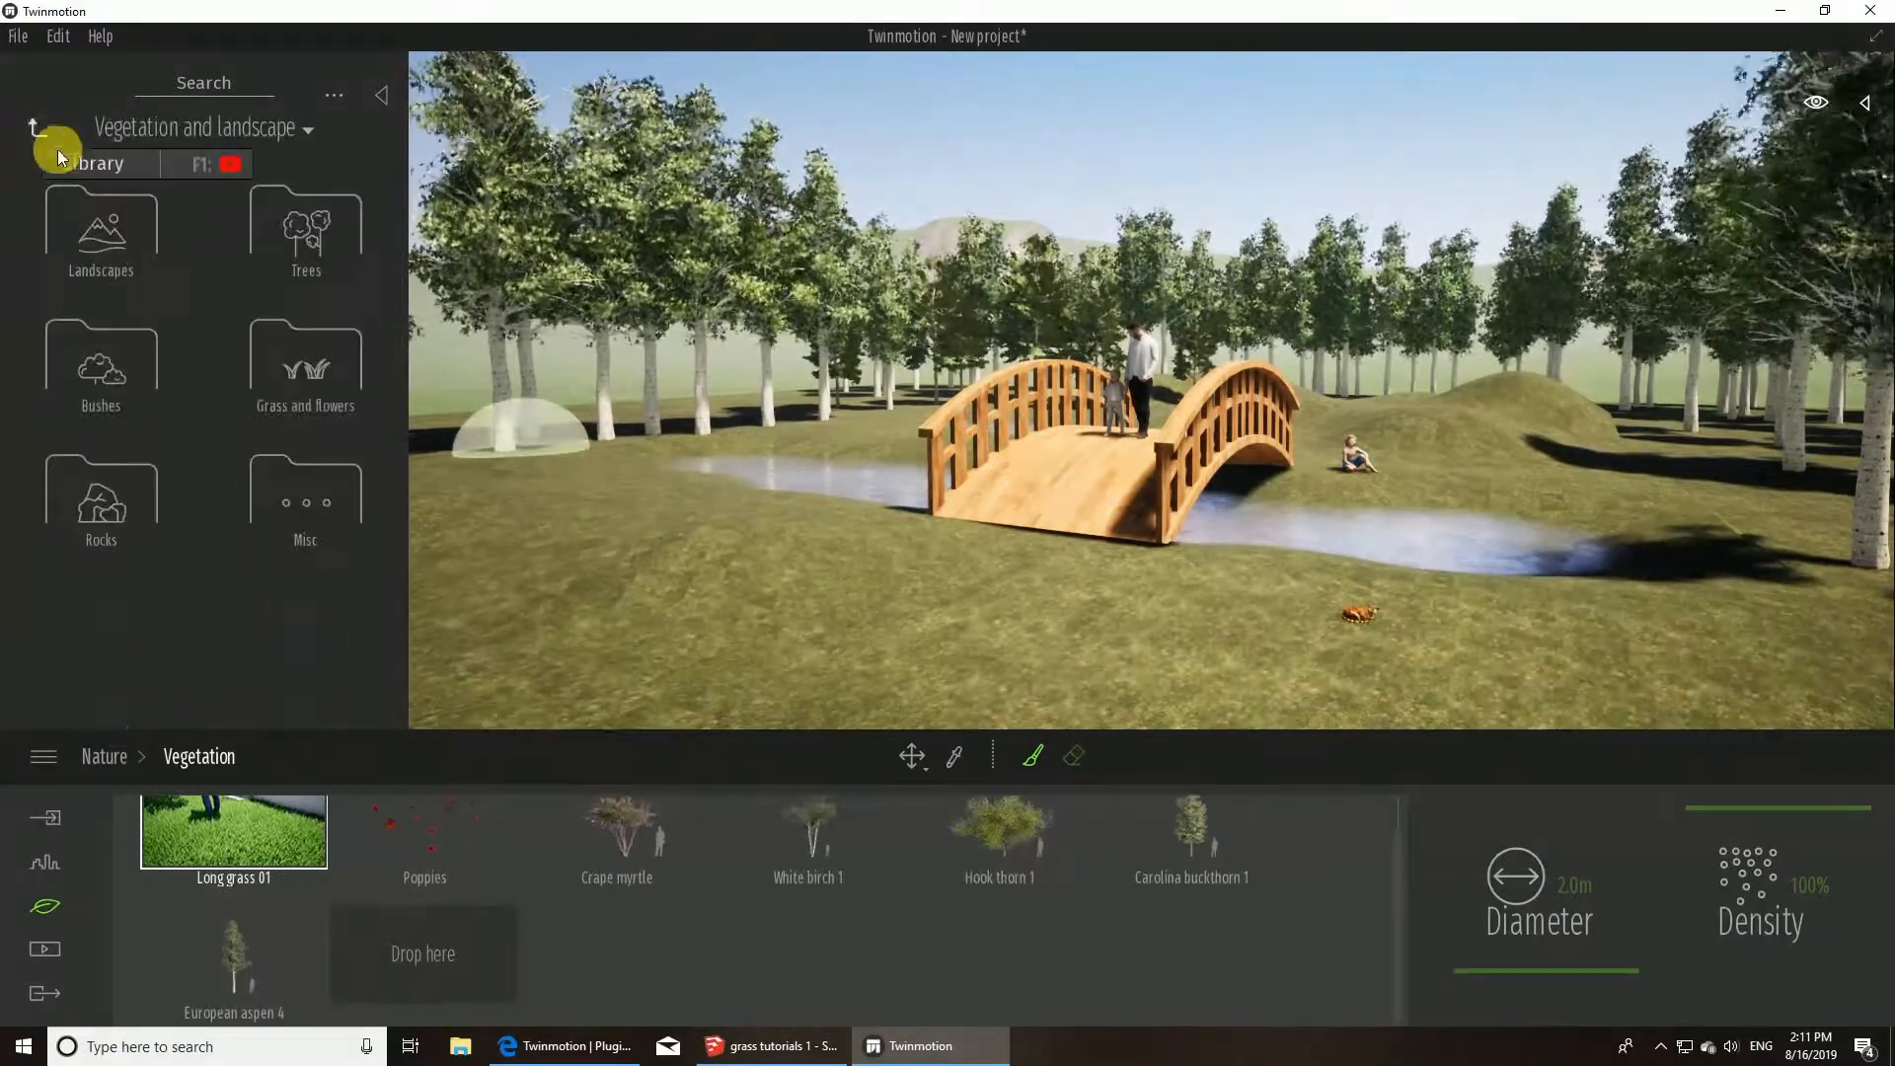
pyautogui.click(301, 357)
pyautogui.moveTo(111, 225); pyautogui.dragTo(426, 982)
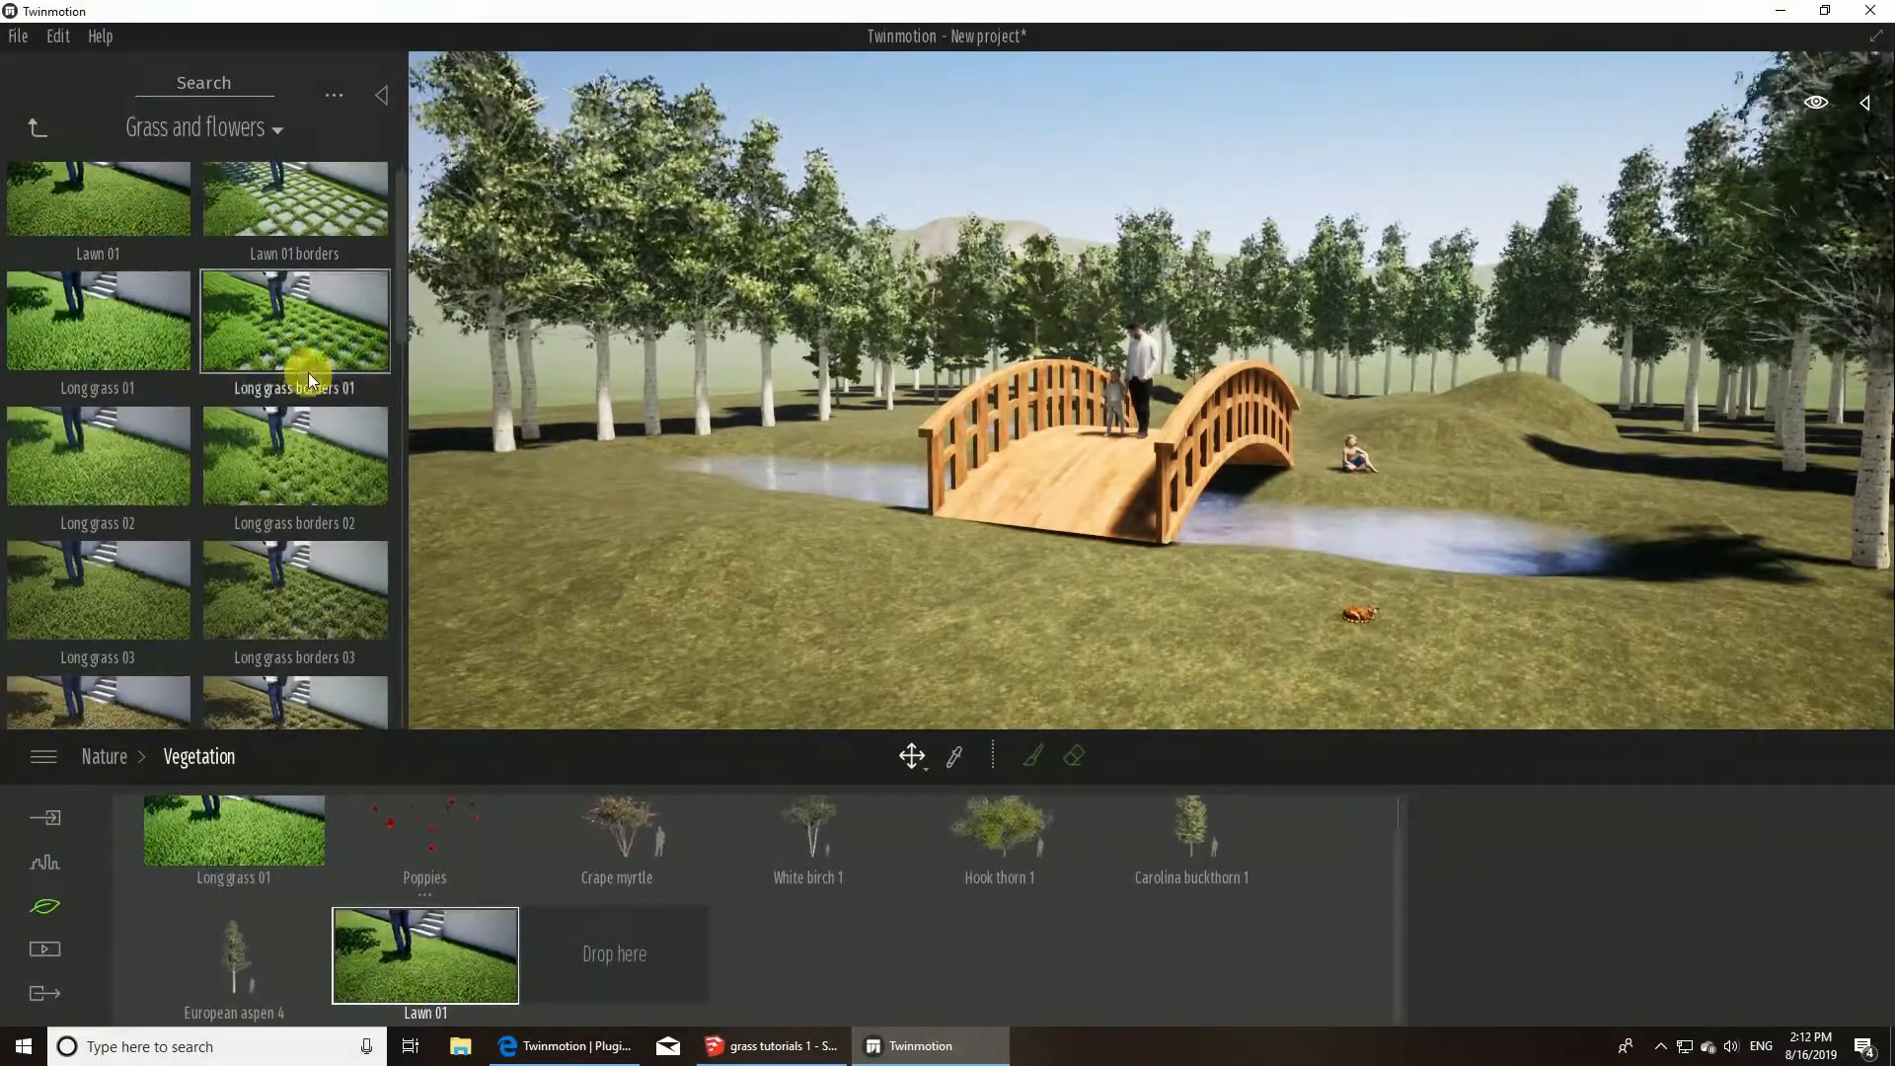
pyautogui.moveTo(132, 606); pyautogui.dragTo(612, 962)
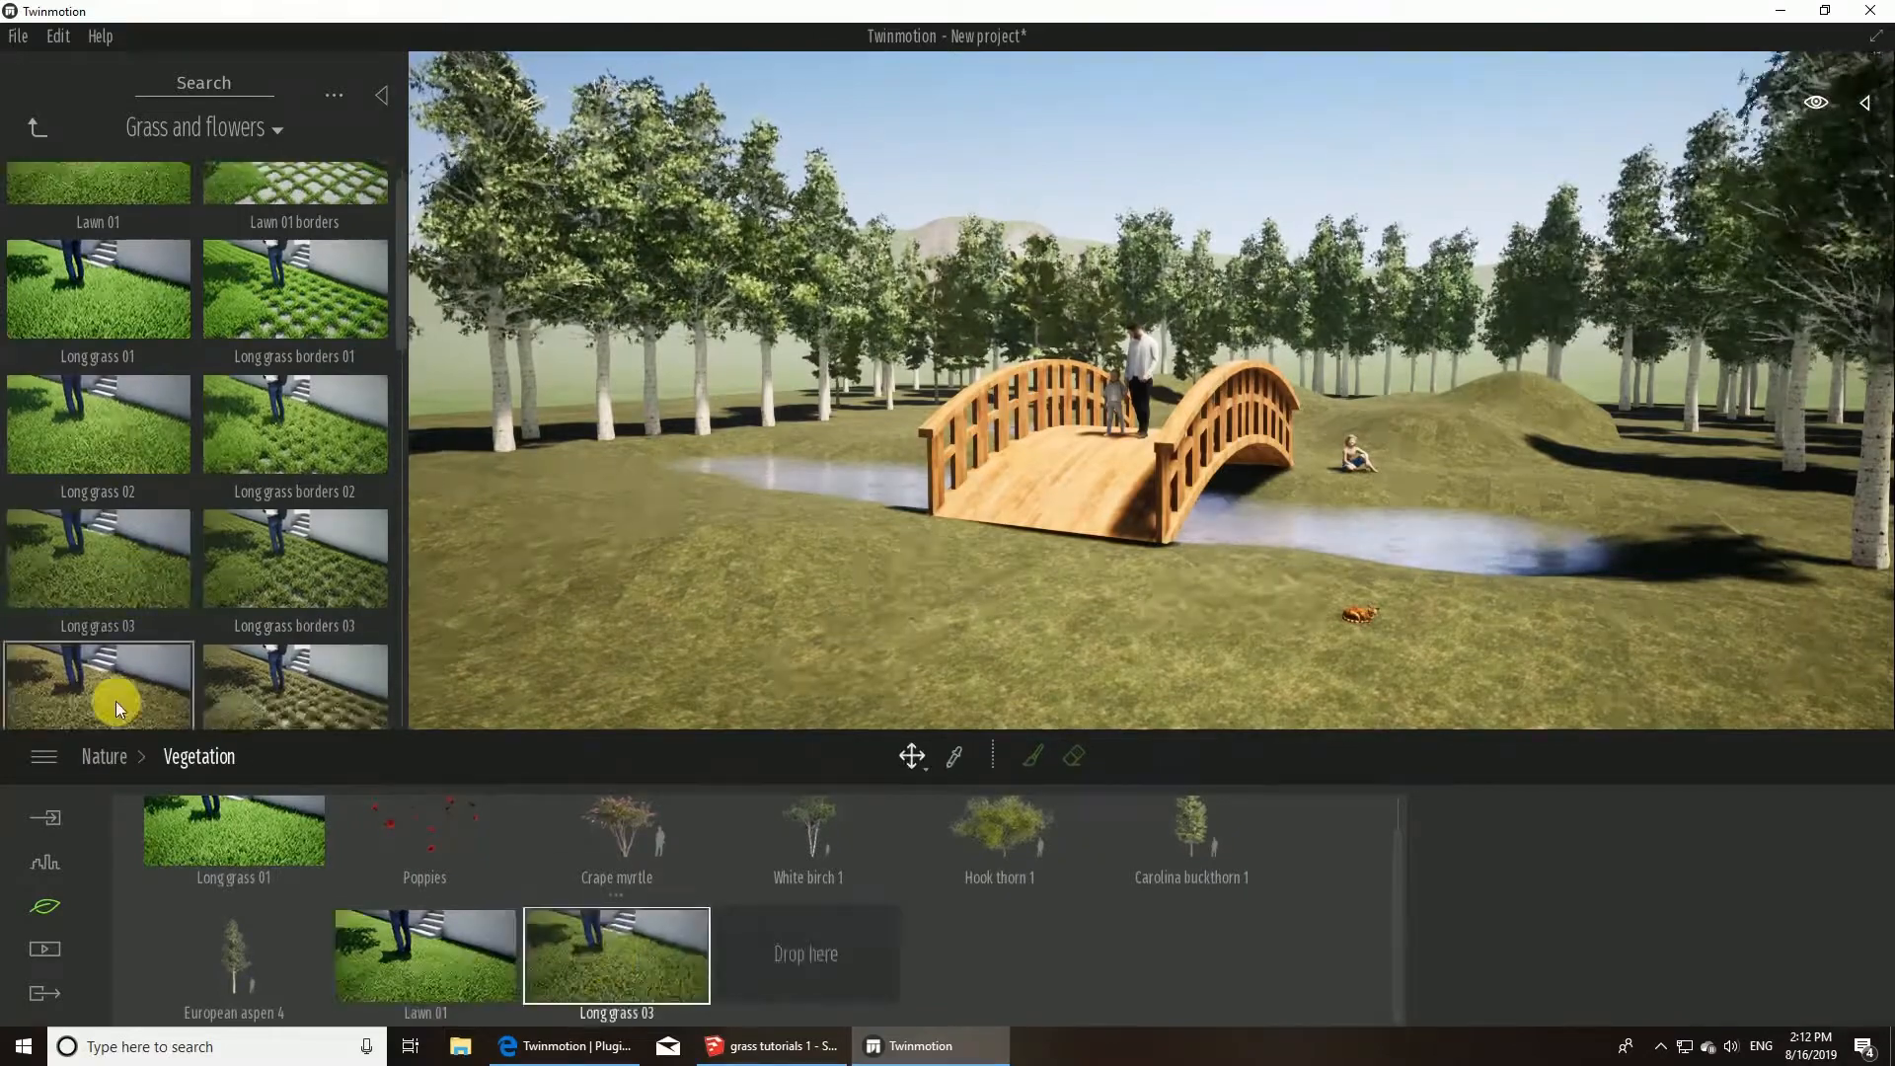
pyautogui.moveTo(397, 272); pyautogui.dragTo(400, 380)
pyautogui.moveTo(306, 503); pyautogui.dragTo(833, 953)
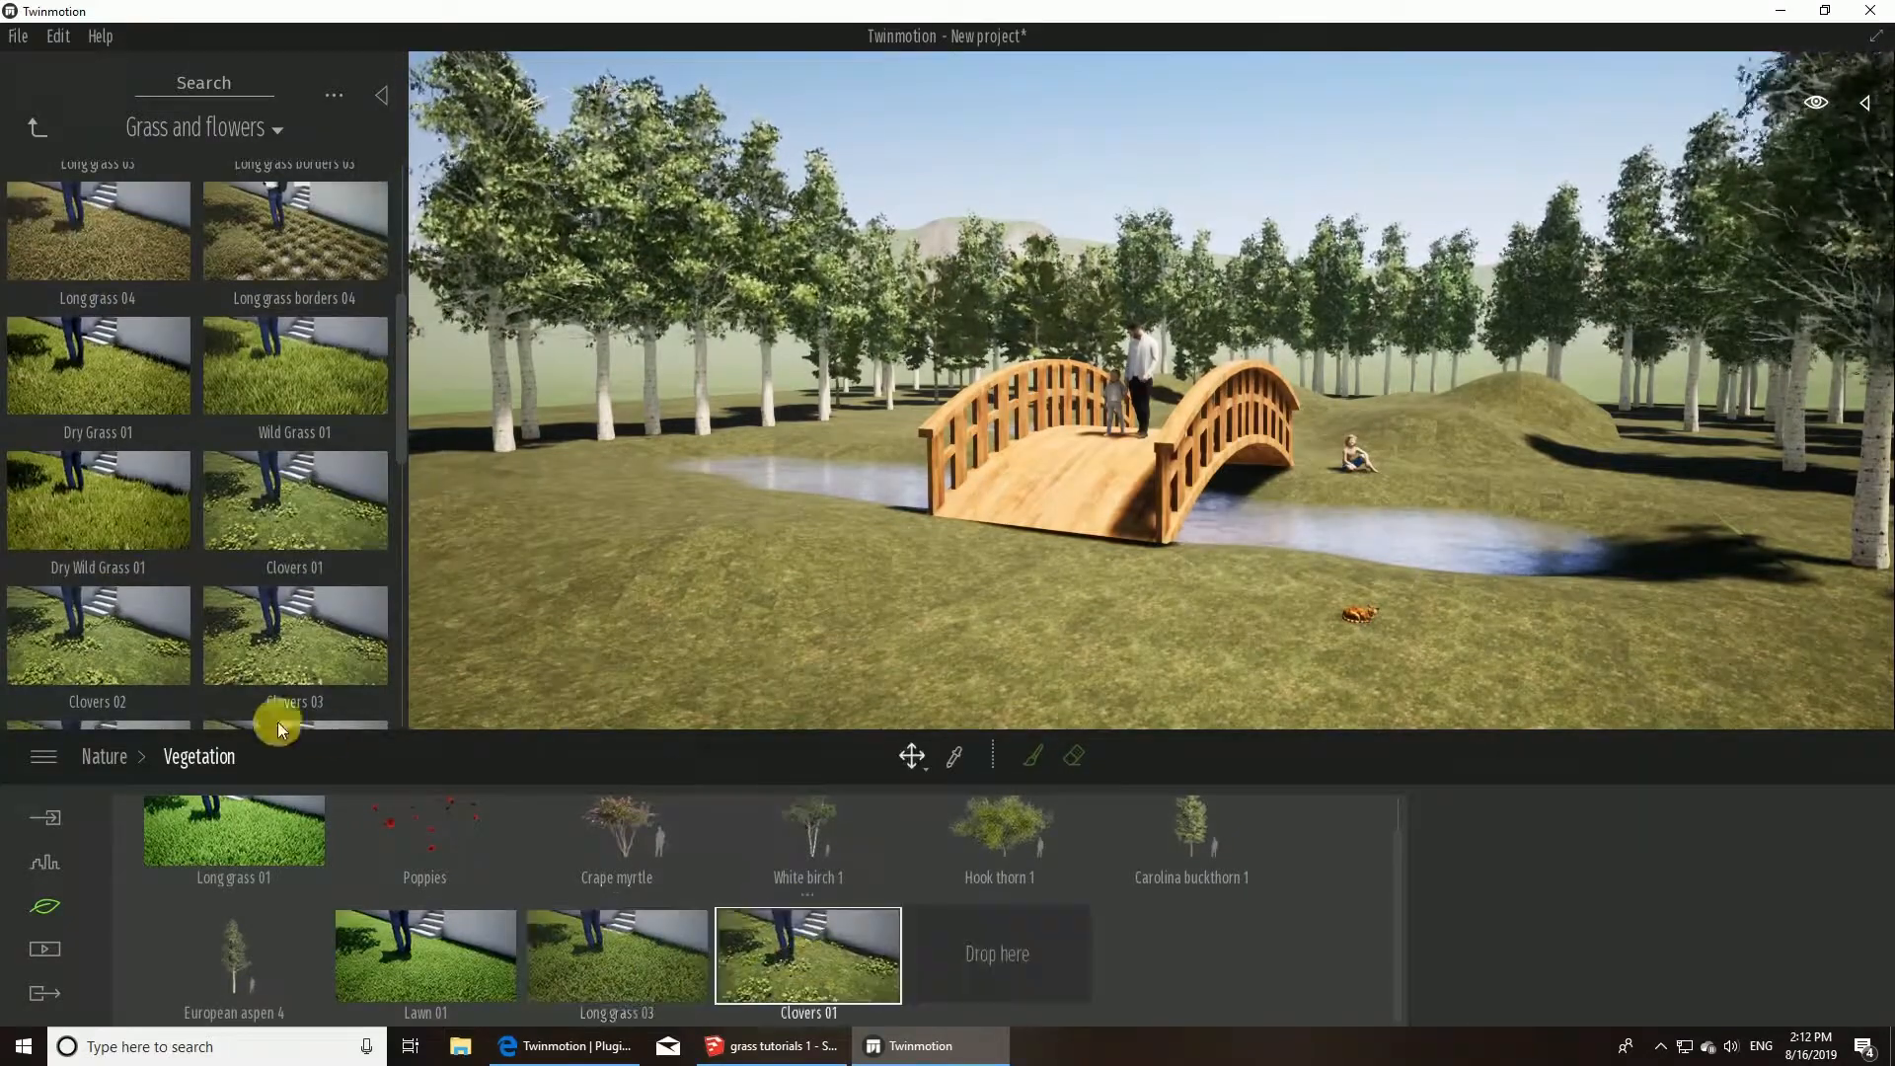
# - Add Clovers 02, Dry Wild Grass 01, Weed 03 and TallGrass 02 to the vegetation palette
pyautogui.moveTo(113, 646); pyautogui.dragTo(1010, 969)
pyautogui.moveTo(134, 473); pyautogui.dragTo(1204, 967)
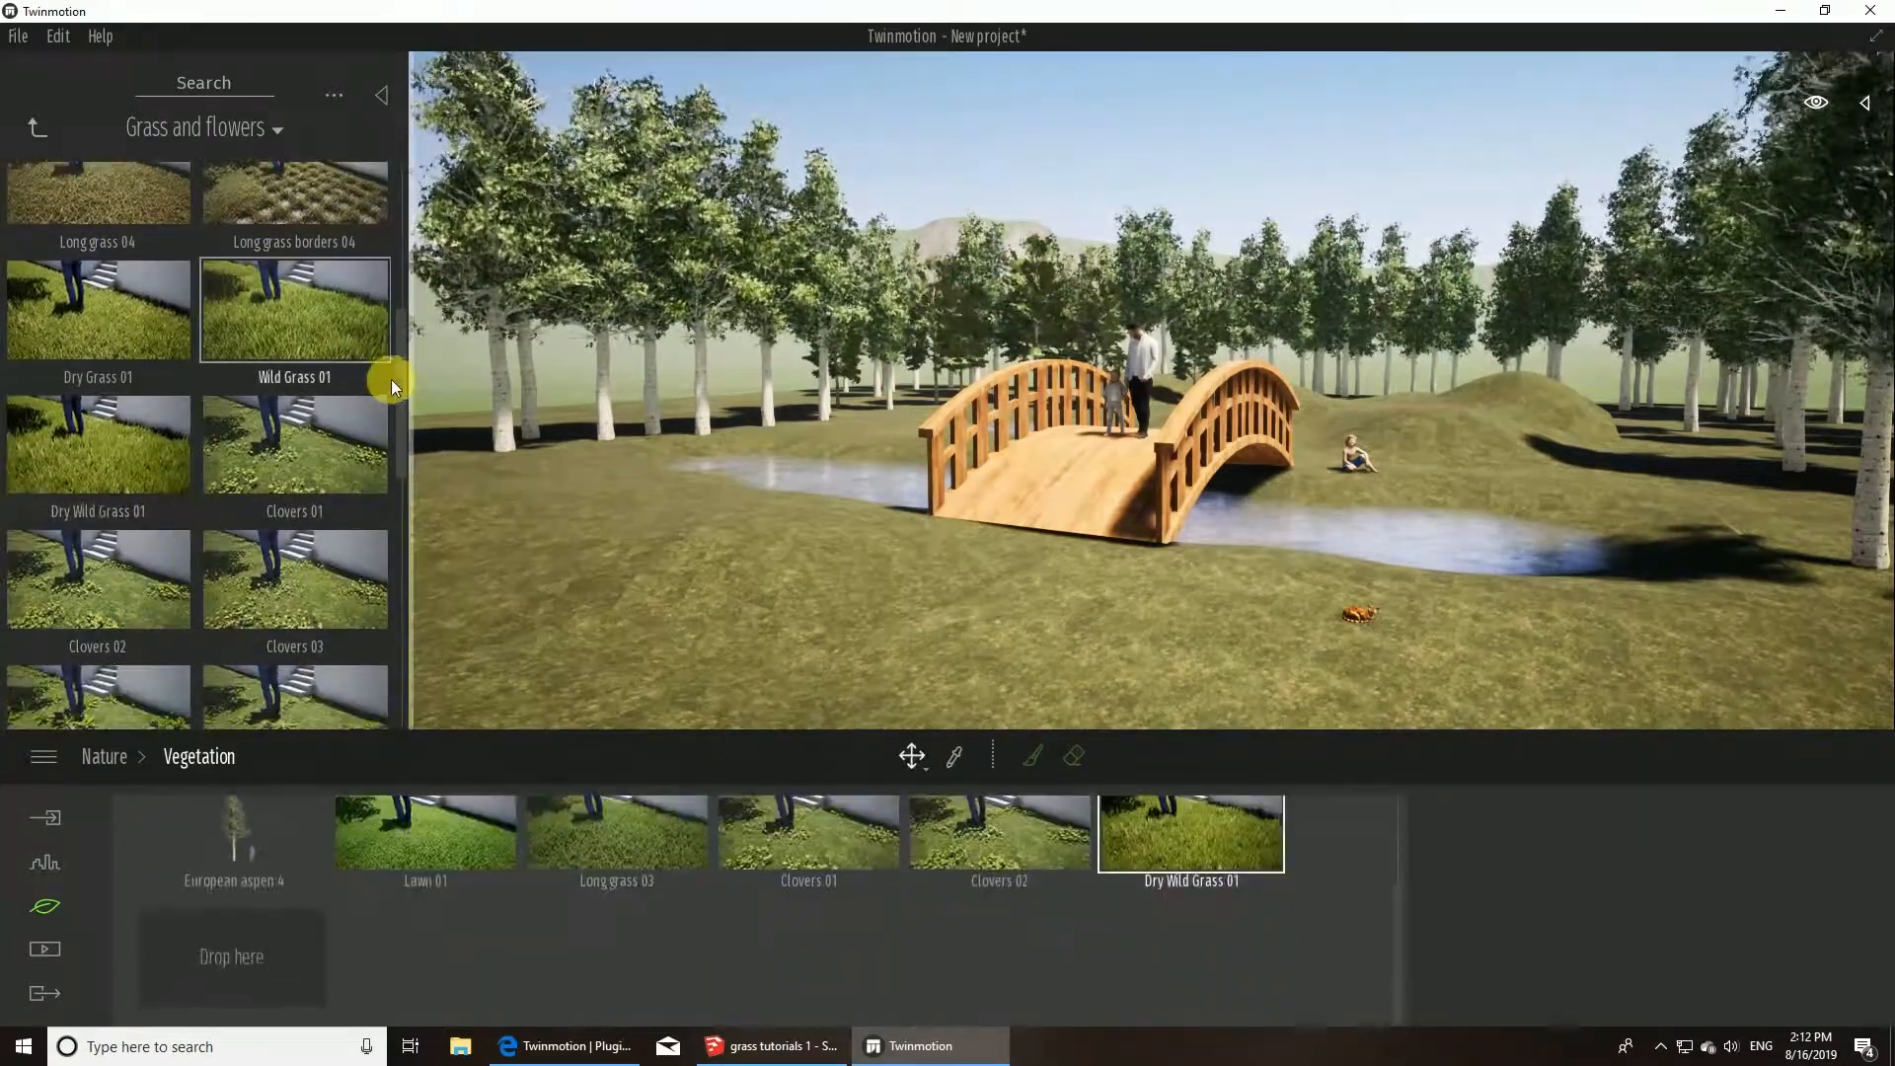
pyautogui.moveTo(397, 381); pyautogui.dragTo(401, 458)
pyautogui.moveTo(146, 543); pyautogui.dragTo(436, 959)
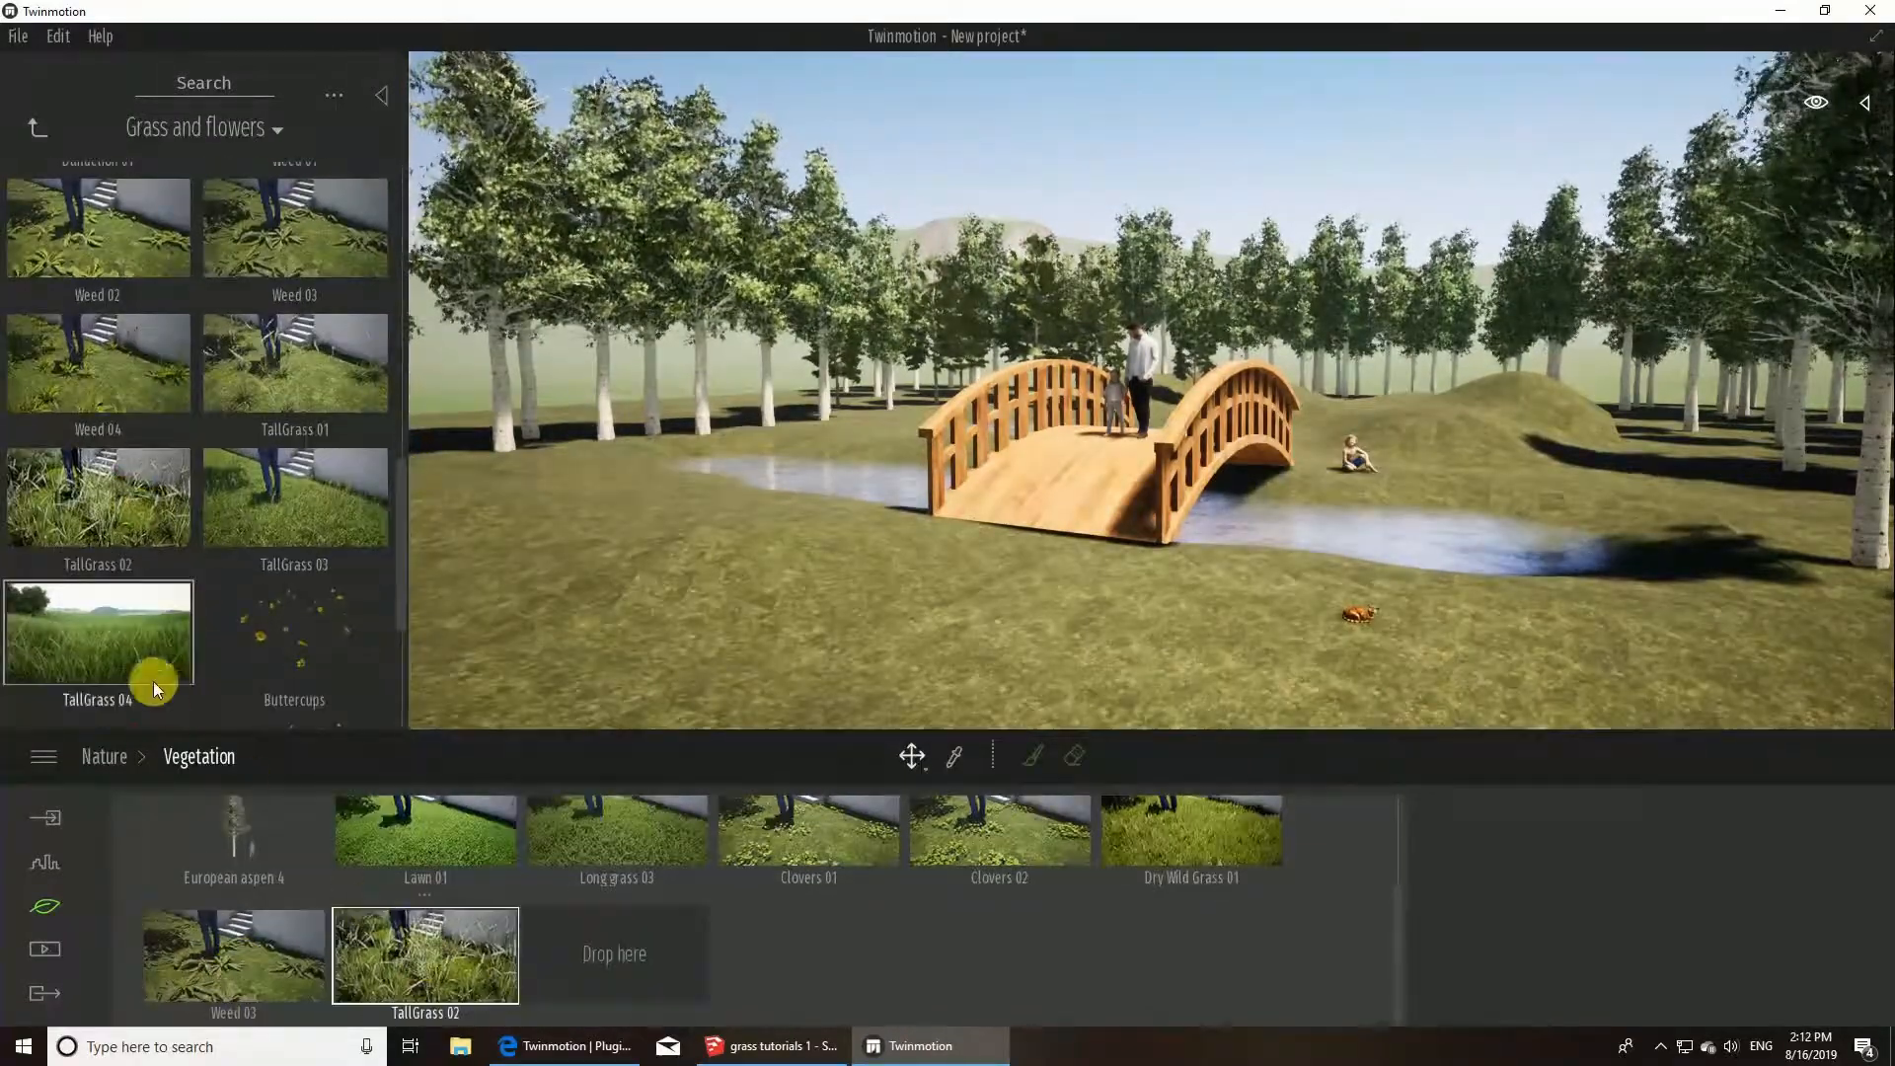
# - Paint Long grass 03 over the open ground in front of the bridge with a 4 m brush diameter
pyautogui.moveTo(405, 515)
pyautogui.mouseDown()
pyautogui.moveTo(436, 319)
pyautogui.moveTo(406, 190)
pyautogui.mouseUp()
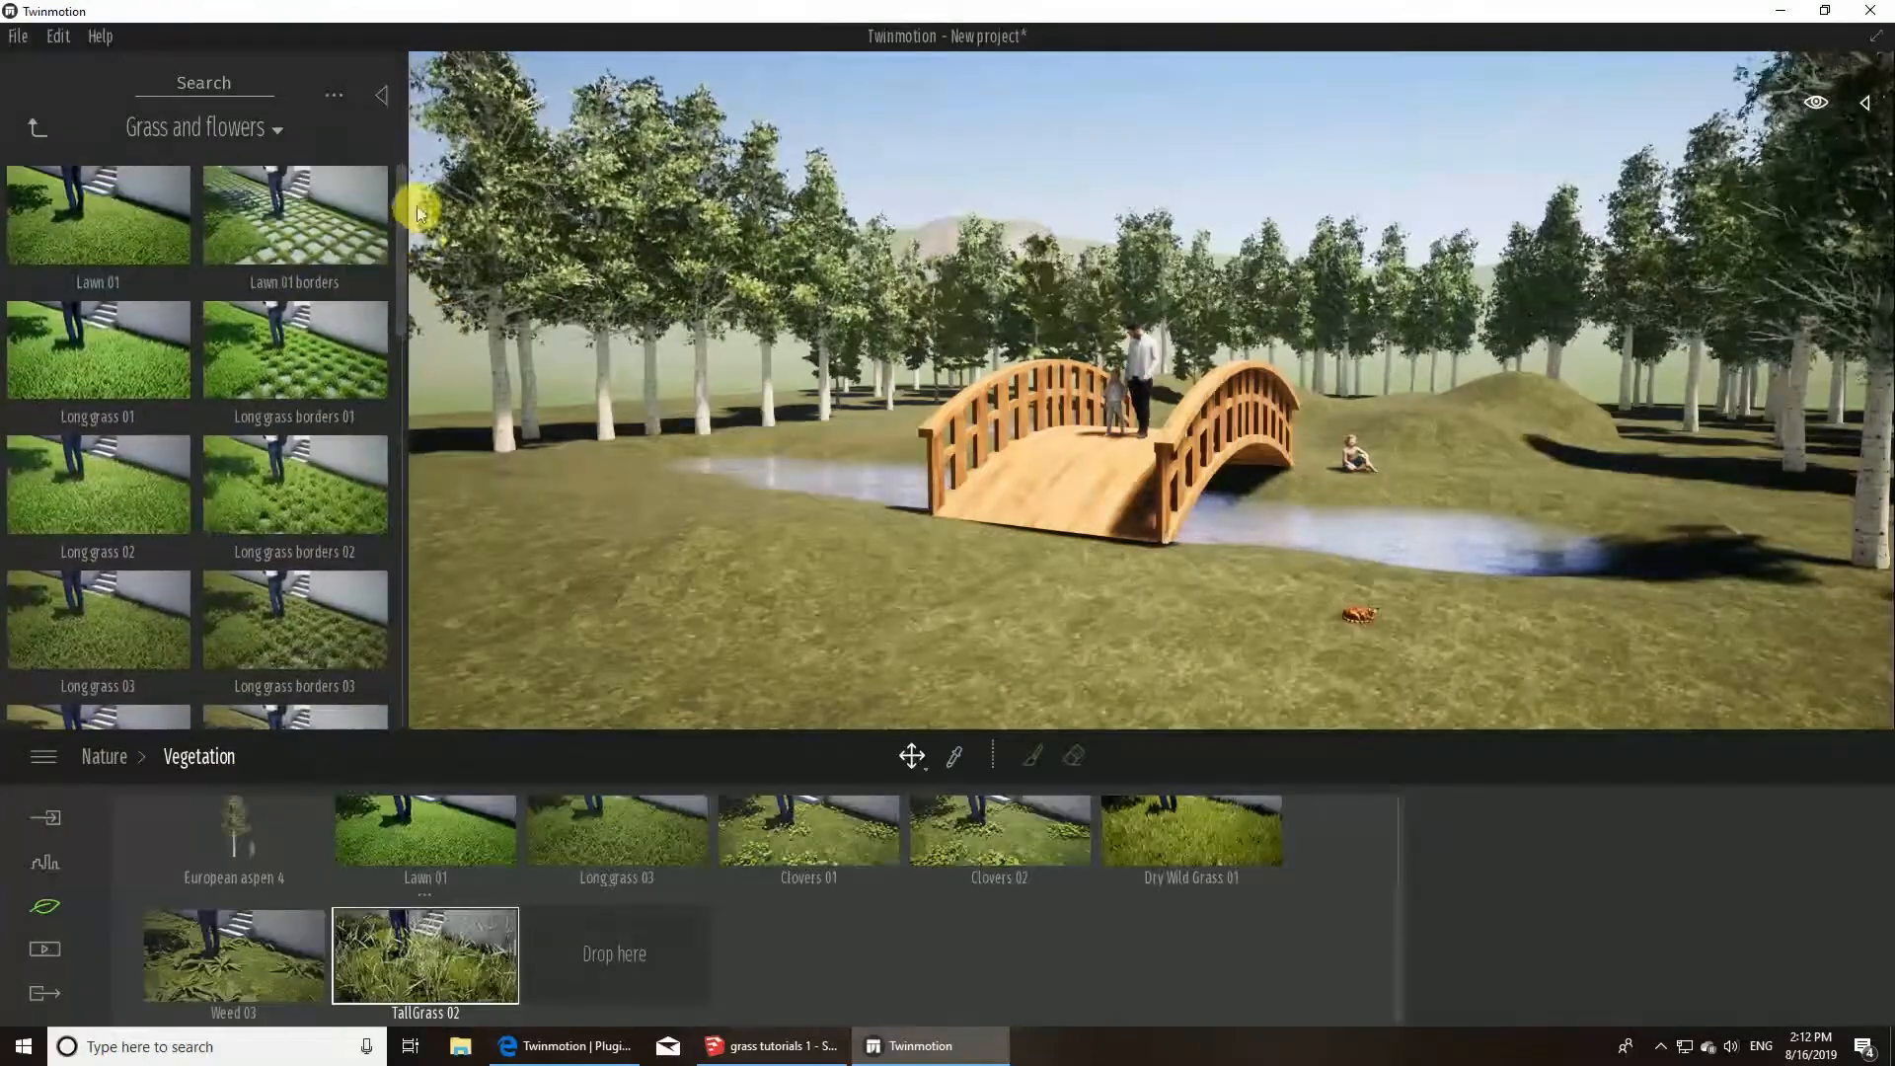
pyautogui.click(600, 814)
pyautogui.click(1576, 891)
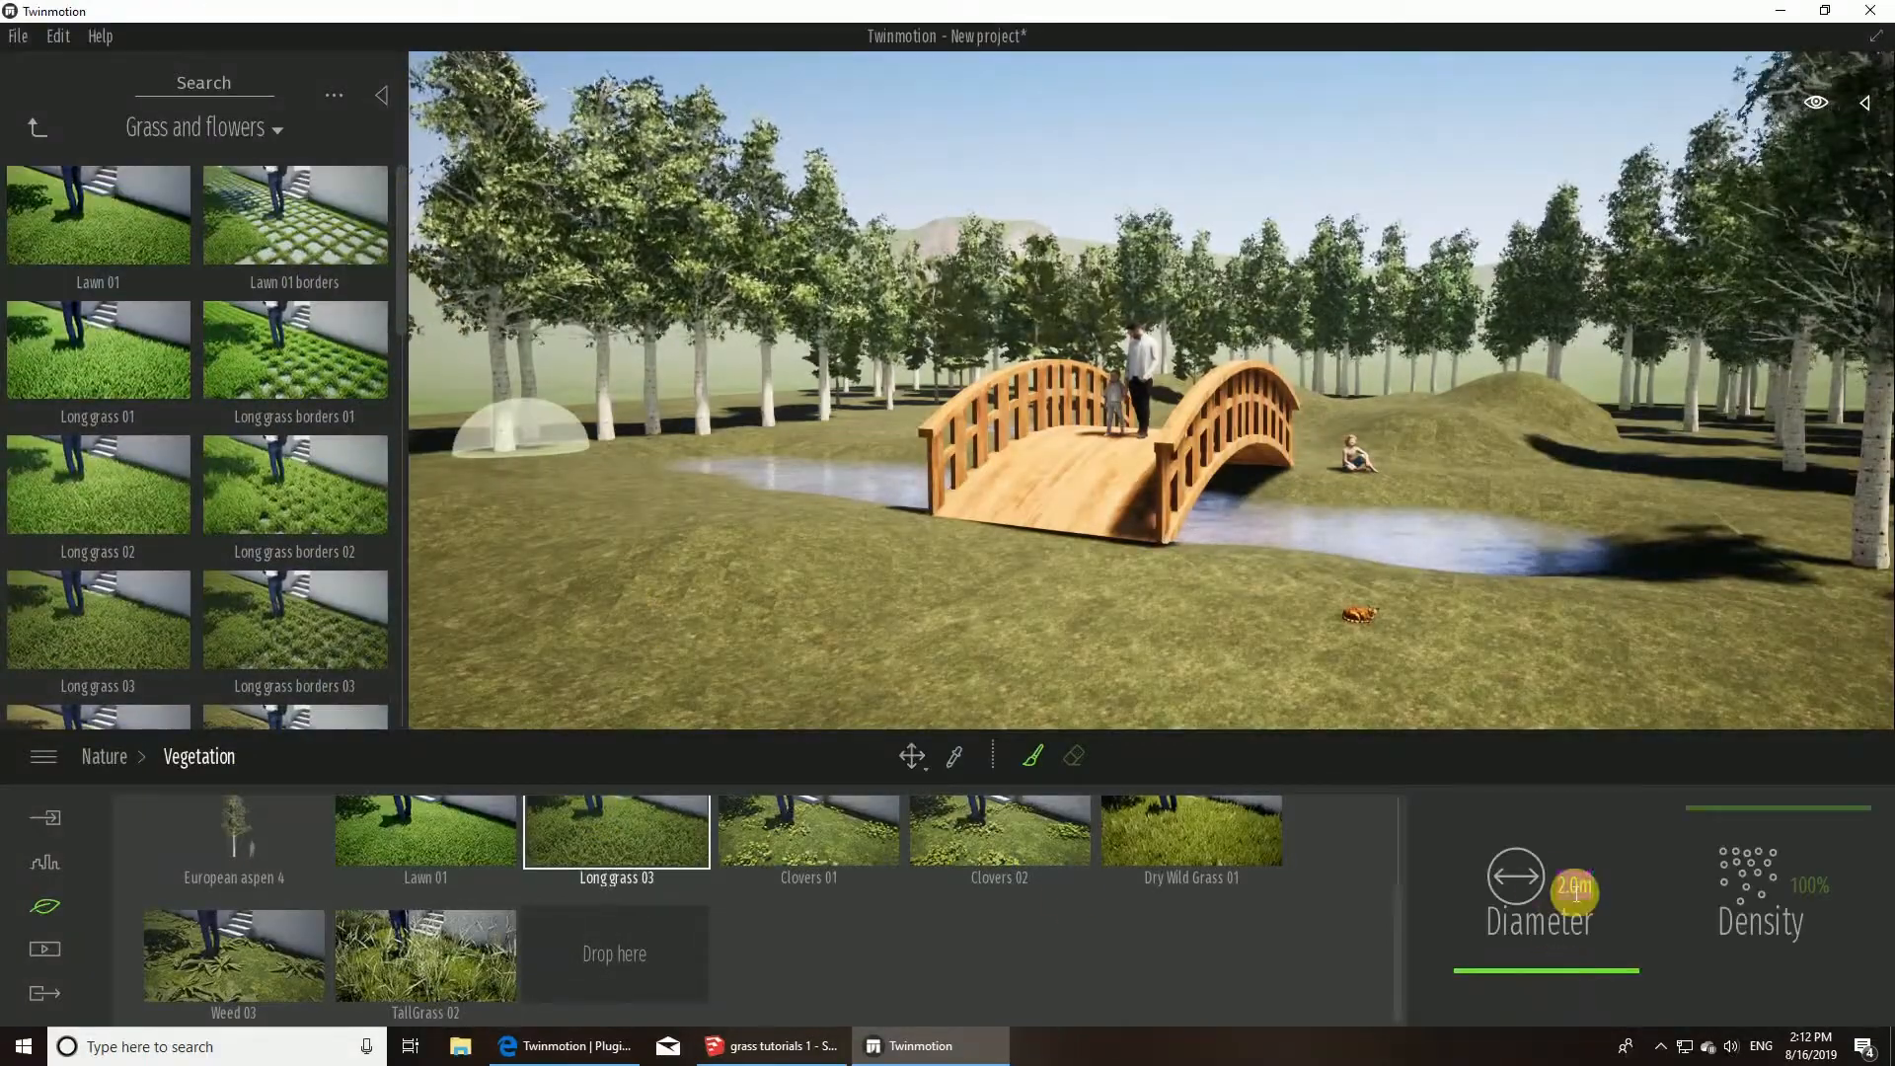
pyautogui.write('4')
pyautogui.press('Return')
pyautogui.moveTo(837, 553); pyautogui.dragTo(691, 632, button='right')
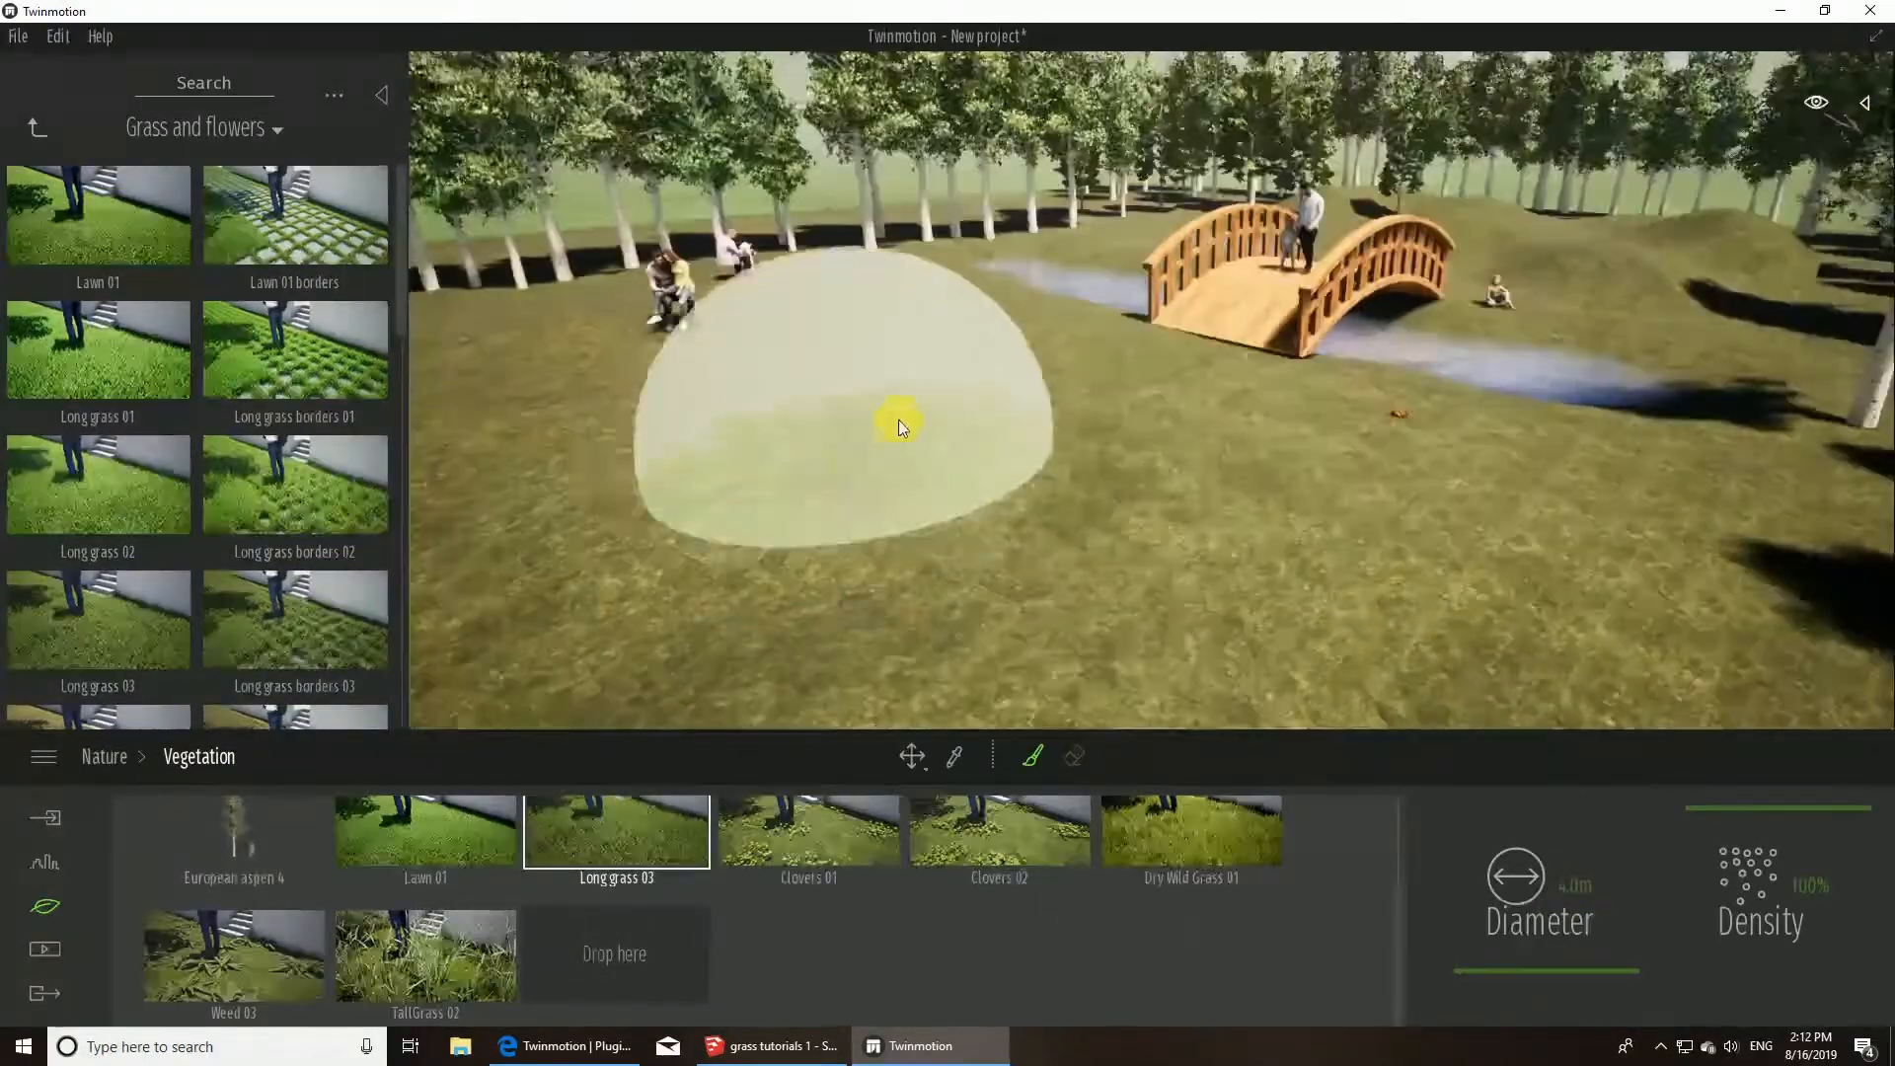
pyautogui.moveTo(898, 419)
pyautogui.mouseDown()
pyautogui.moveTo(1236, 499)
pyautogui.moveTo(1536, 503)
pyautogui.moveTo(854, 310)
pyautogui.moveTo(659, 400)
pyautogui.moveTo(612, 364)
pyautogui.mouseUp()
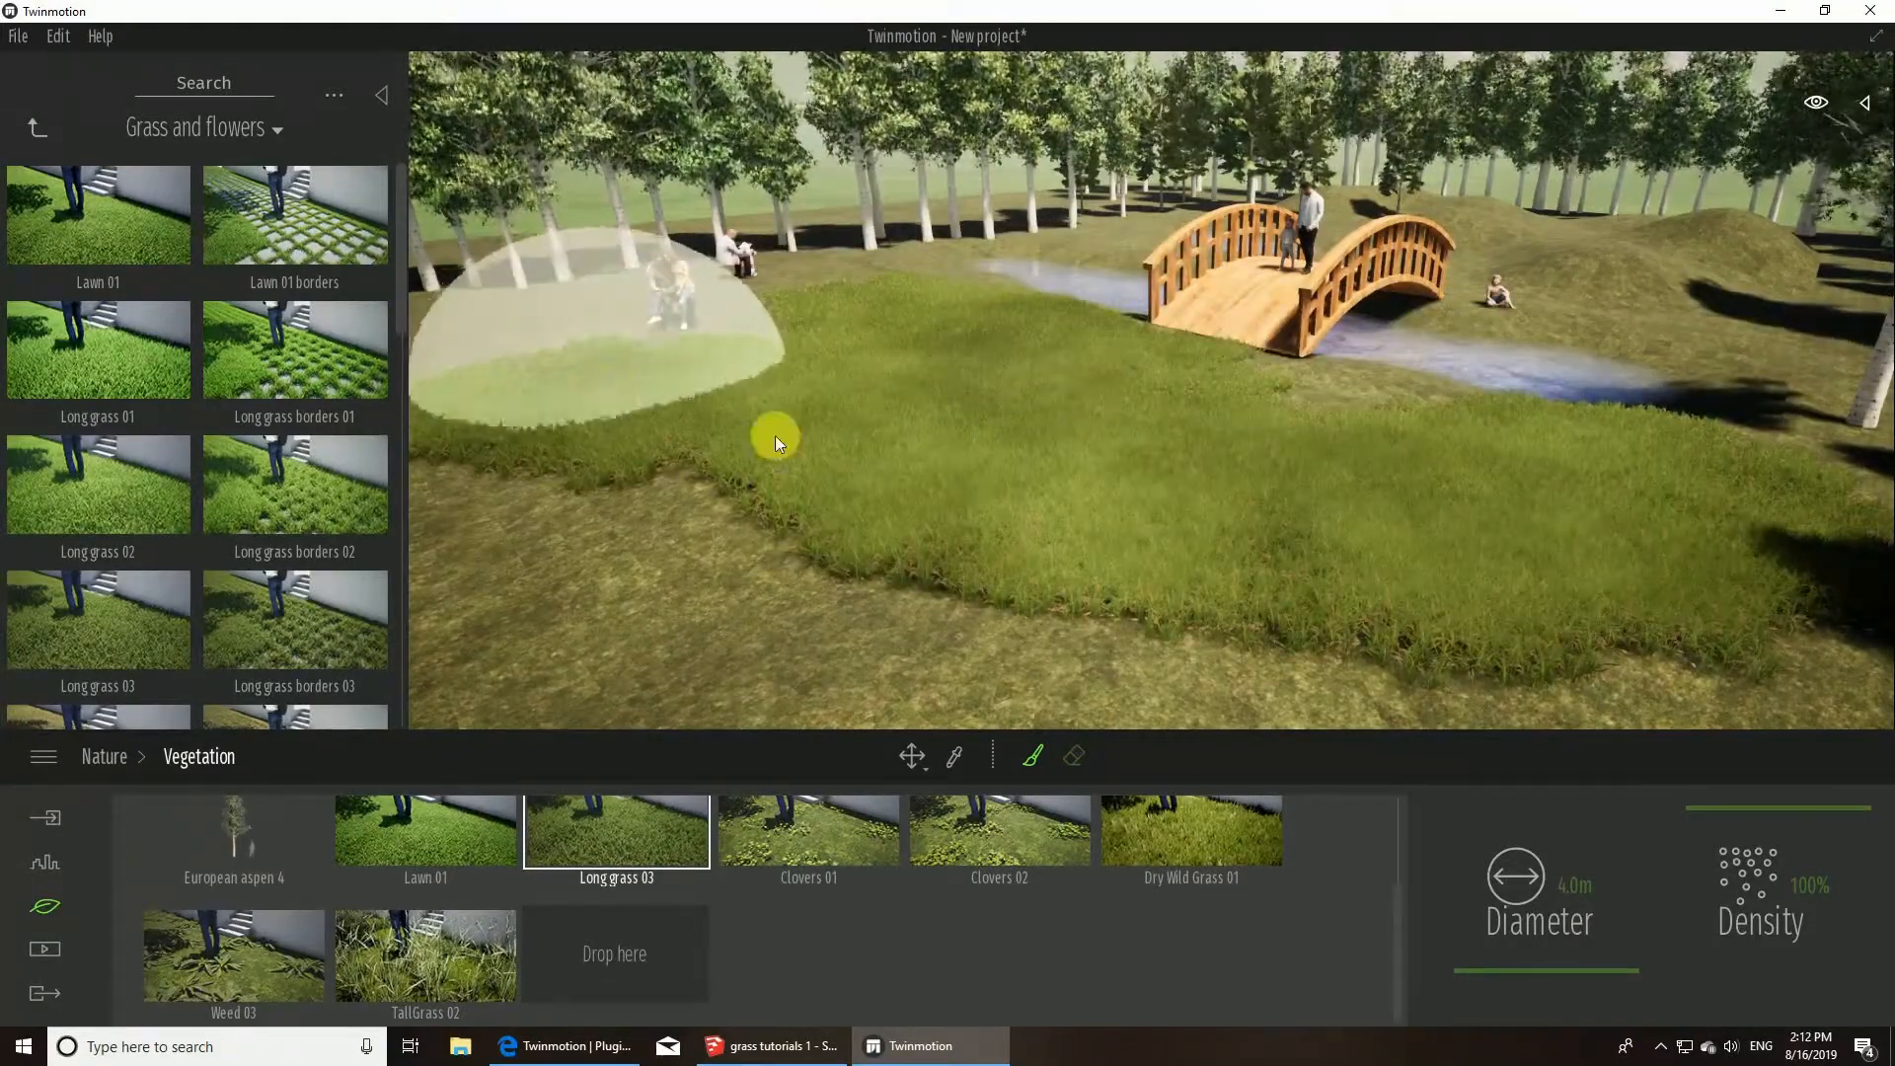
# - Extend the Long grass 03 cover across the meadow to the tree line and along the near side of the bridge
pyautogui.moveTo(774, 435); pyautogui.dragTo(975, 300, button='right')
pyautogui.moveTo(947, 276)
pyautogui.mouseDown()
pyautogui.moveTo(1100, 548)
pyautogui.moveTo(857, 448)
pyautogui.moveTo(944, 247)
pyautogui.moveTo(1109, 156)
pyautogui.moveTo(1160, 181)
pyautogui.mouseUp()
pyautogui.moveTo(1168, 181); pyautogui.dragTo(931, 300, button='right')
pyautogui.moveTo(932, 300)
pyautogui.mouseDown()
pyautogui.moveTo(1148, 270)
pyautogui.moveTo(1032, 322)
pyautogui.moveTo(909, 340)
pyautogui.mouseUp()
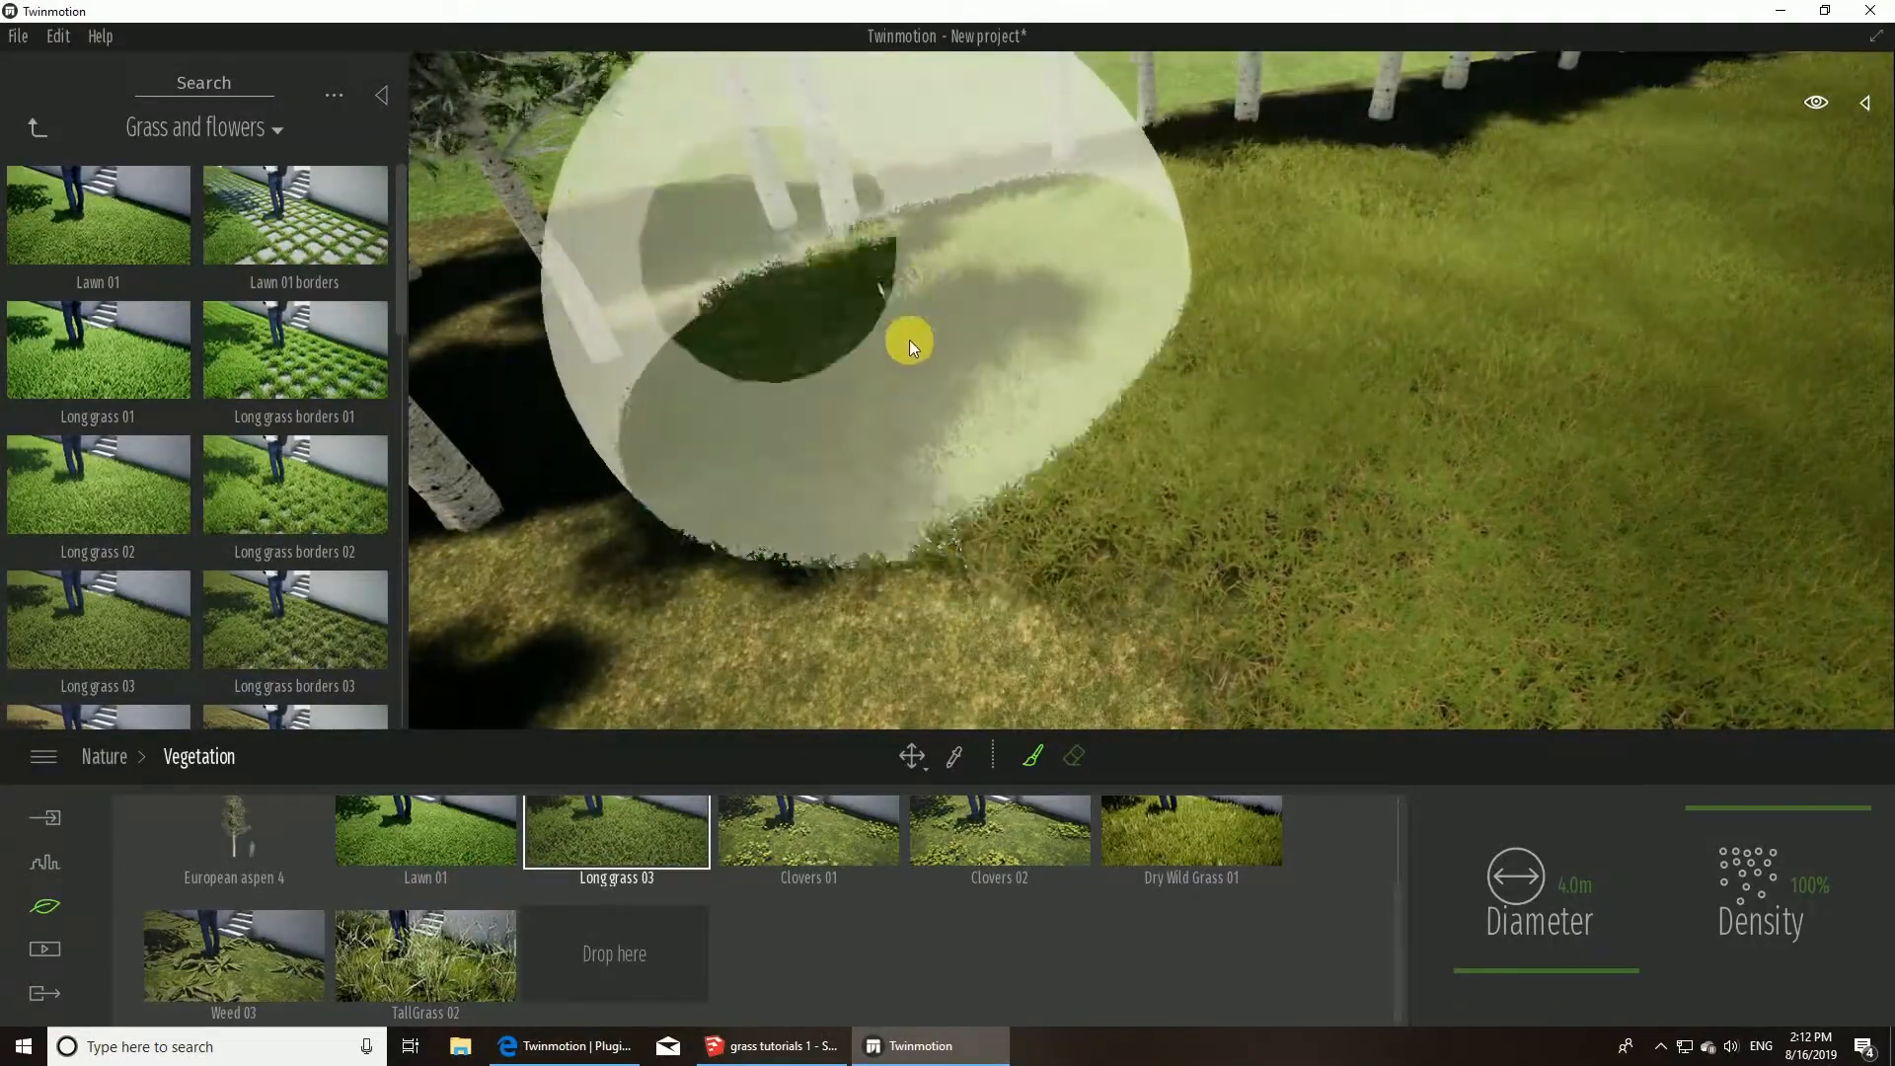
pyautogui.moveTo(1066, 335)
pyautogui.mouseDown(button='right')
pyautogui.moveTo(1082, 375)
pyautogui.moveTo(1061, 363)
pyautogui.moveTo(1111, 377)
pyautogui.mouseUp(button='right')
pyautogui.moveTo(1110, 377)
pyautogui.mouseDown()
pyautogui.moveTo(1585, 434)
pyautogui.moveTo(862, 276)
pyautogui.mouseUp()
pyautogui.moveTo(862, 276); pyautogui.dragTo(1075, 395, button='right')
pyautogui.moveTo(1076, 395); pyautogui.dragTo(1295, 565)
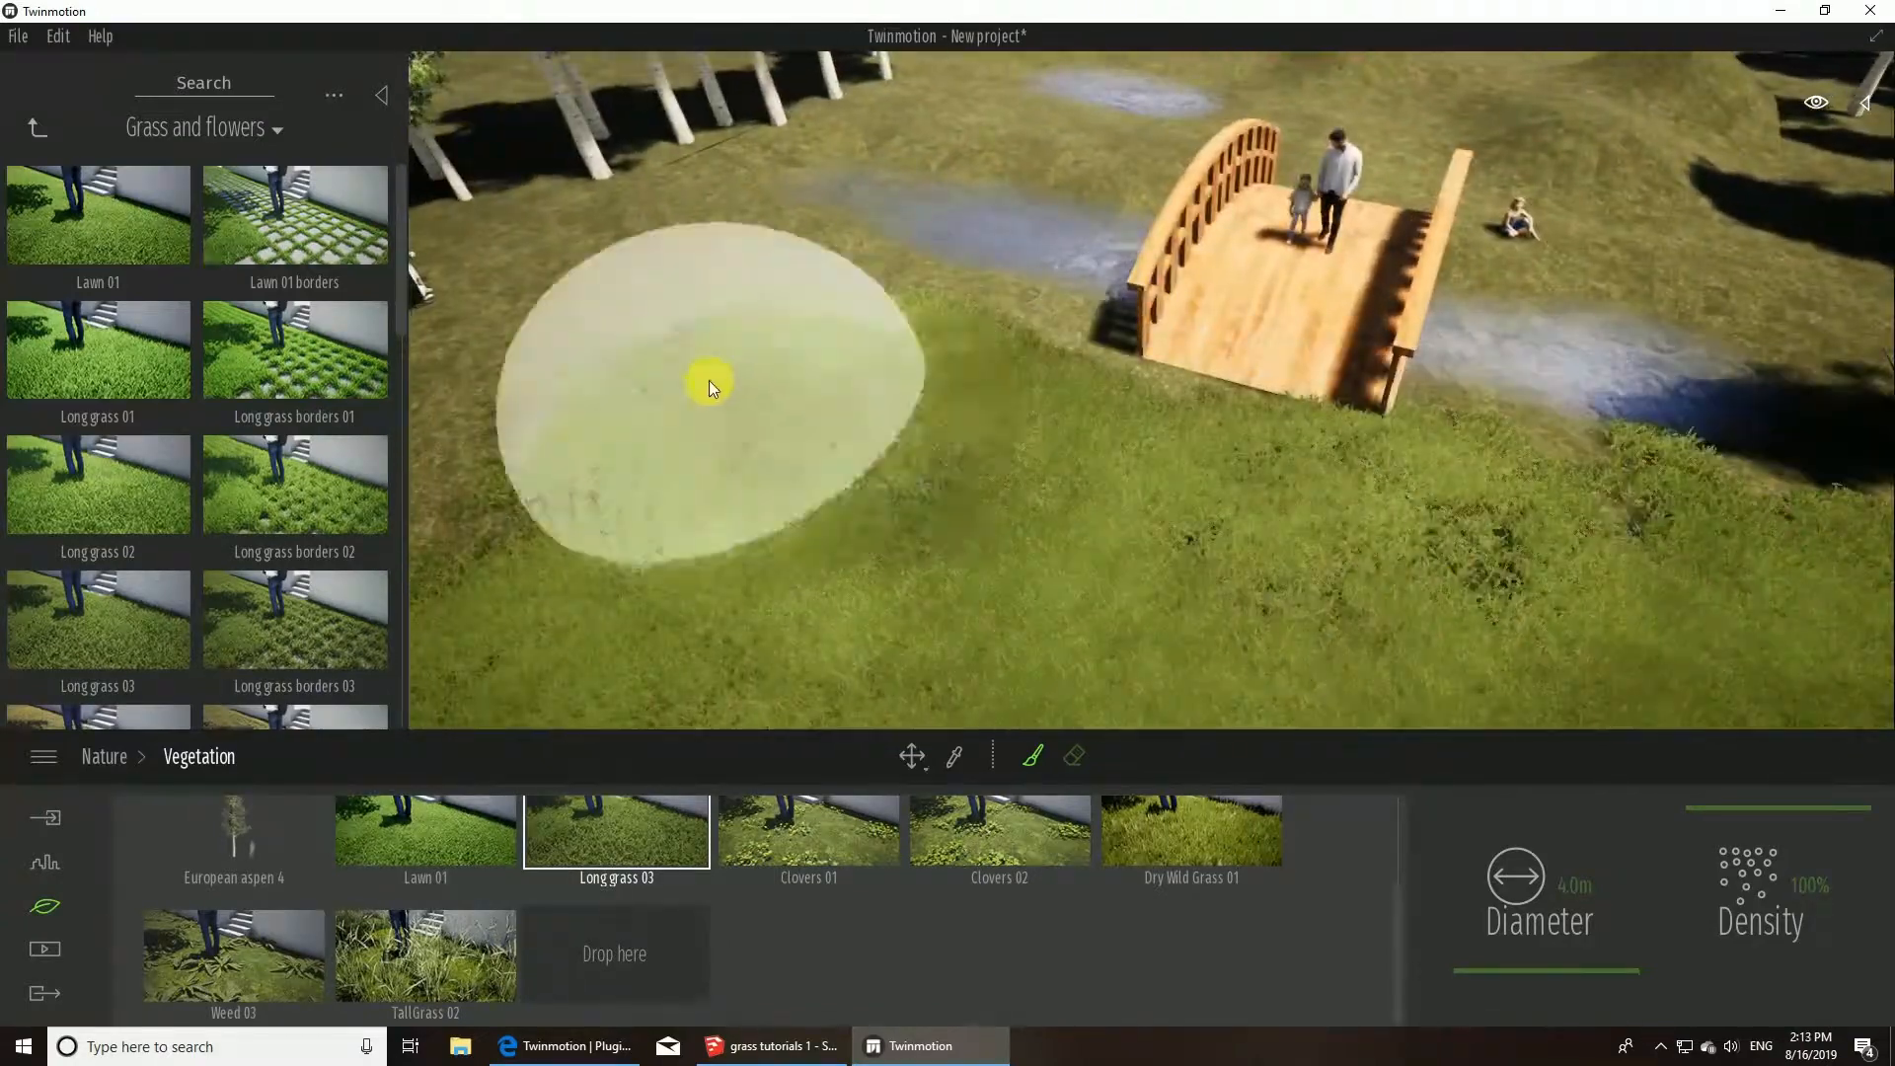
# - Cover the ground around the seated figures and beside the pond near the bridge with Long grass 03
pyautogui.moveTo(709, 381); pyautogui.dragTo(1089, 278, button='right')
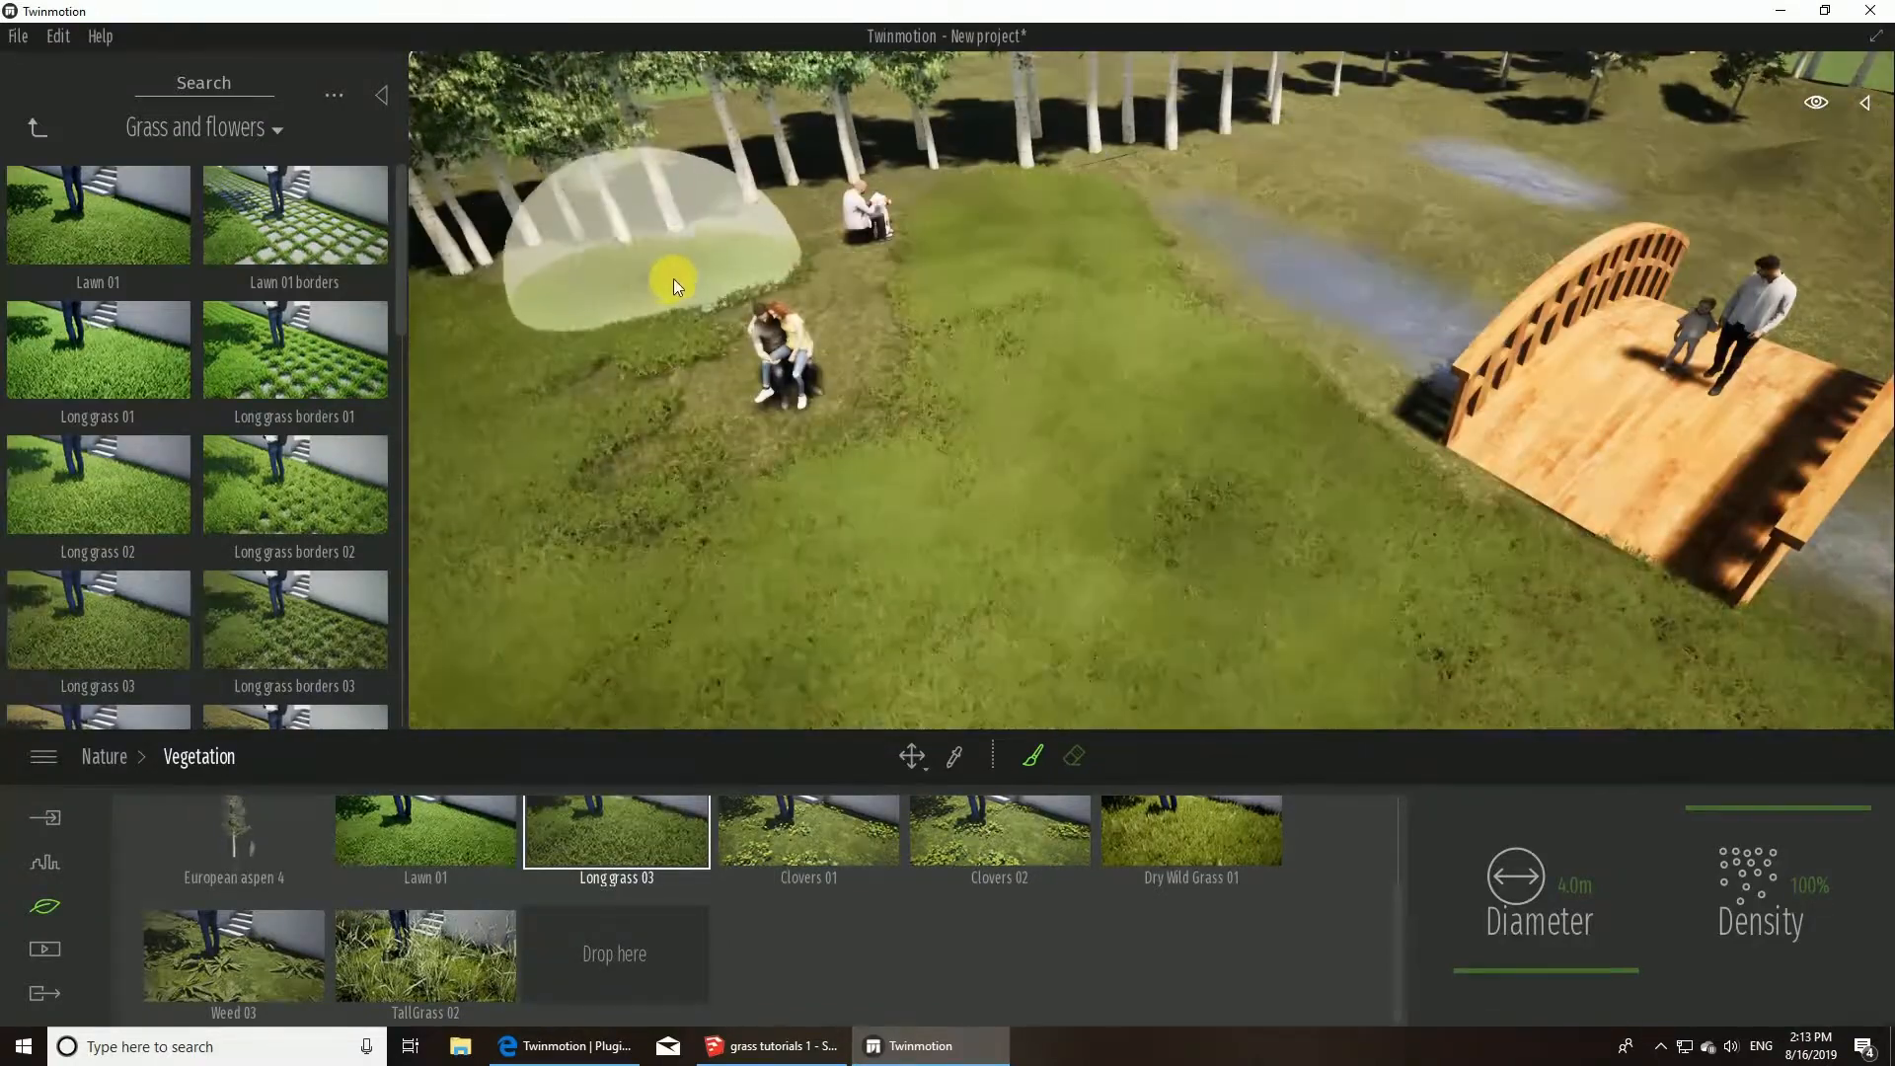
pyautogui.moveTo(1336, 148); pyautogui.dragTo(1306, 169, button='right')
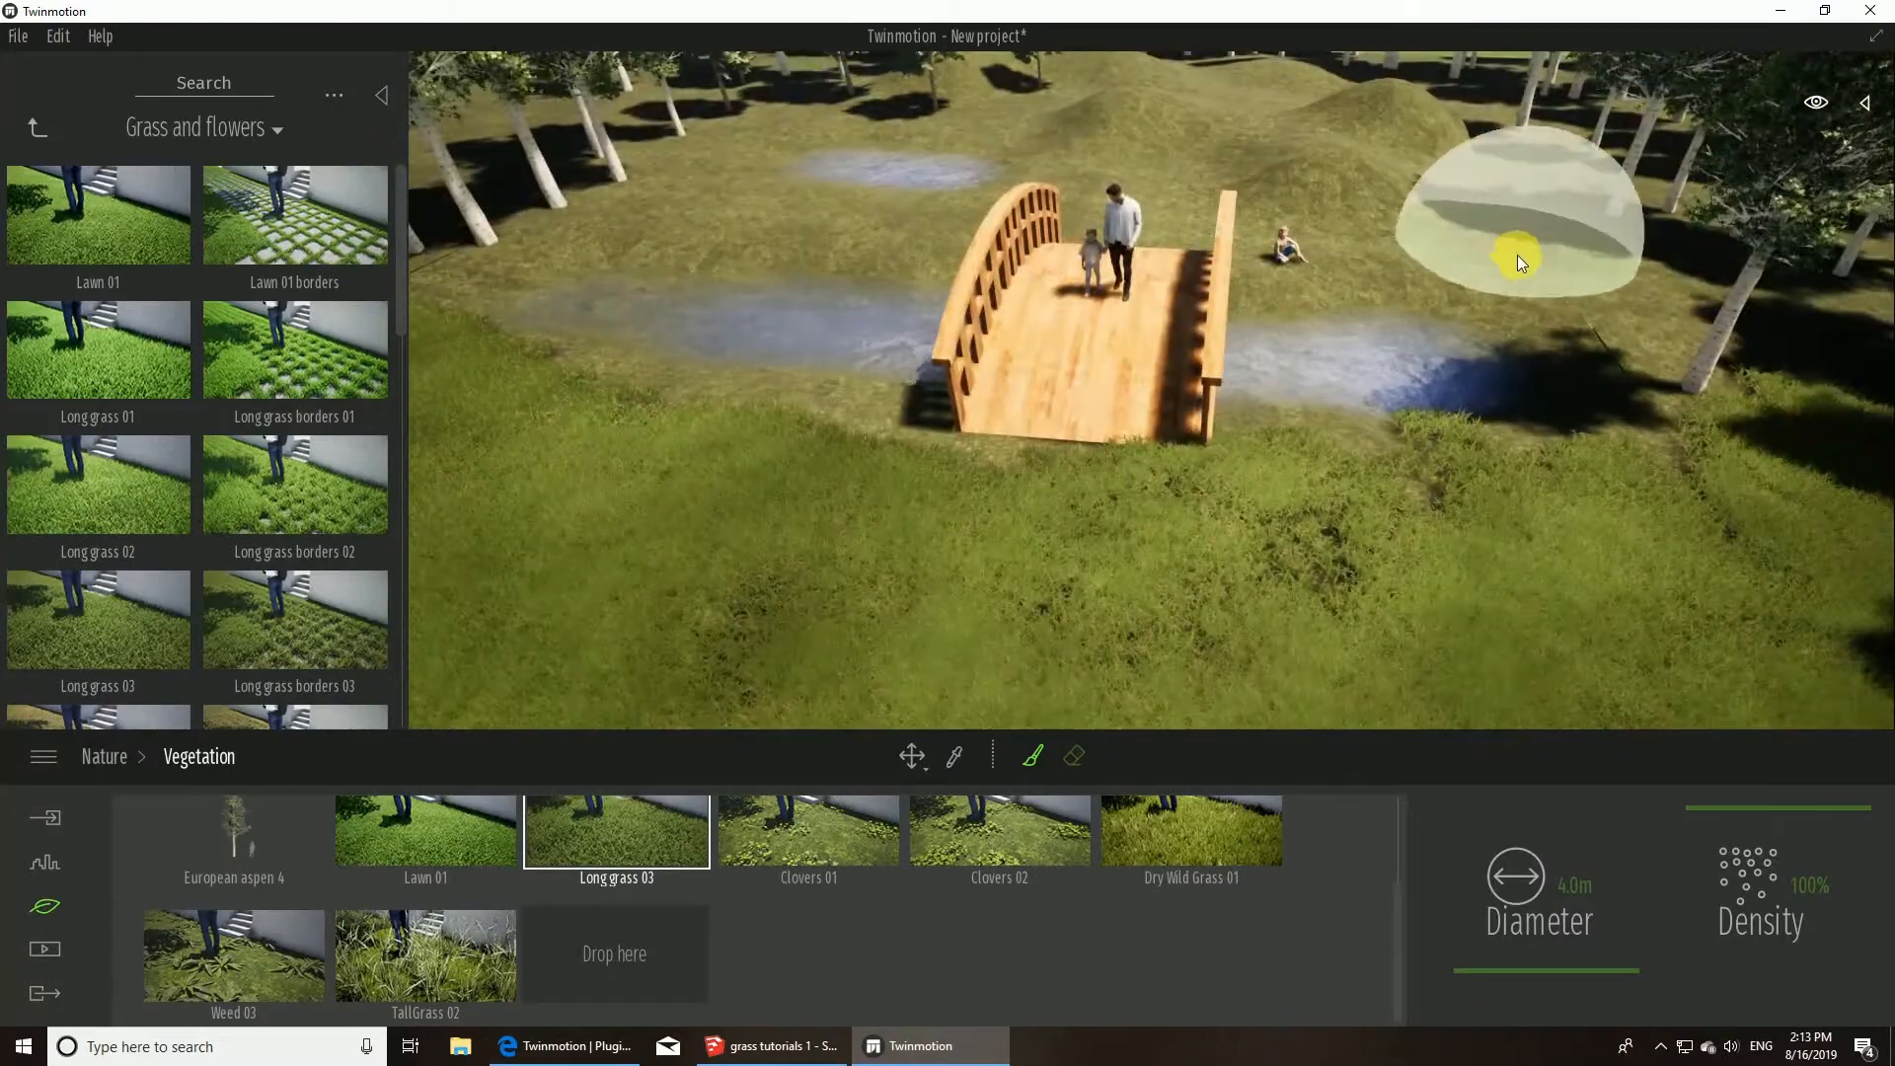
pyautogui.moveTo(1517, 255); pyautogui.dragTo(1762, 390)
pyautogui.moveTo(1762, 390); pyautogui.dragTo(1786, 405, button='right')
pyautogui.moveTo(1441, 221); pyautogui.dragTo(1636, 478)
pyautogui.moveTo(1636, 484); pyautogui.dragTo(1490, 552, button='right')
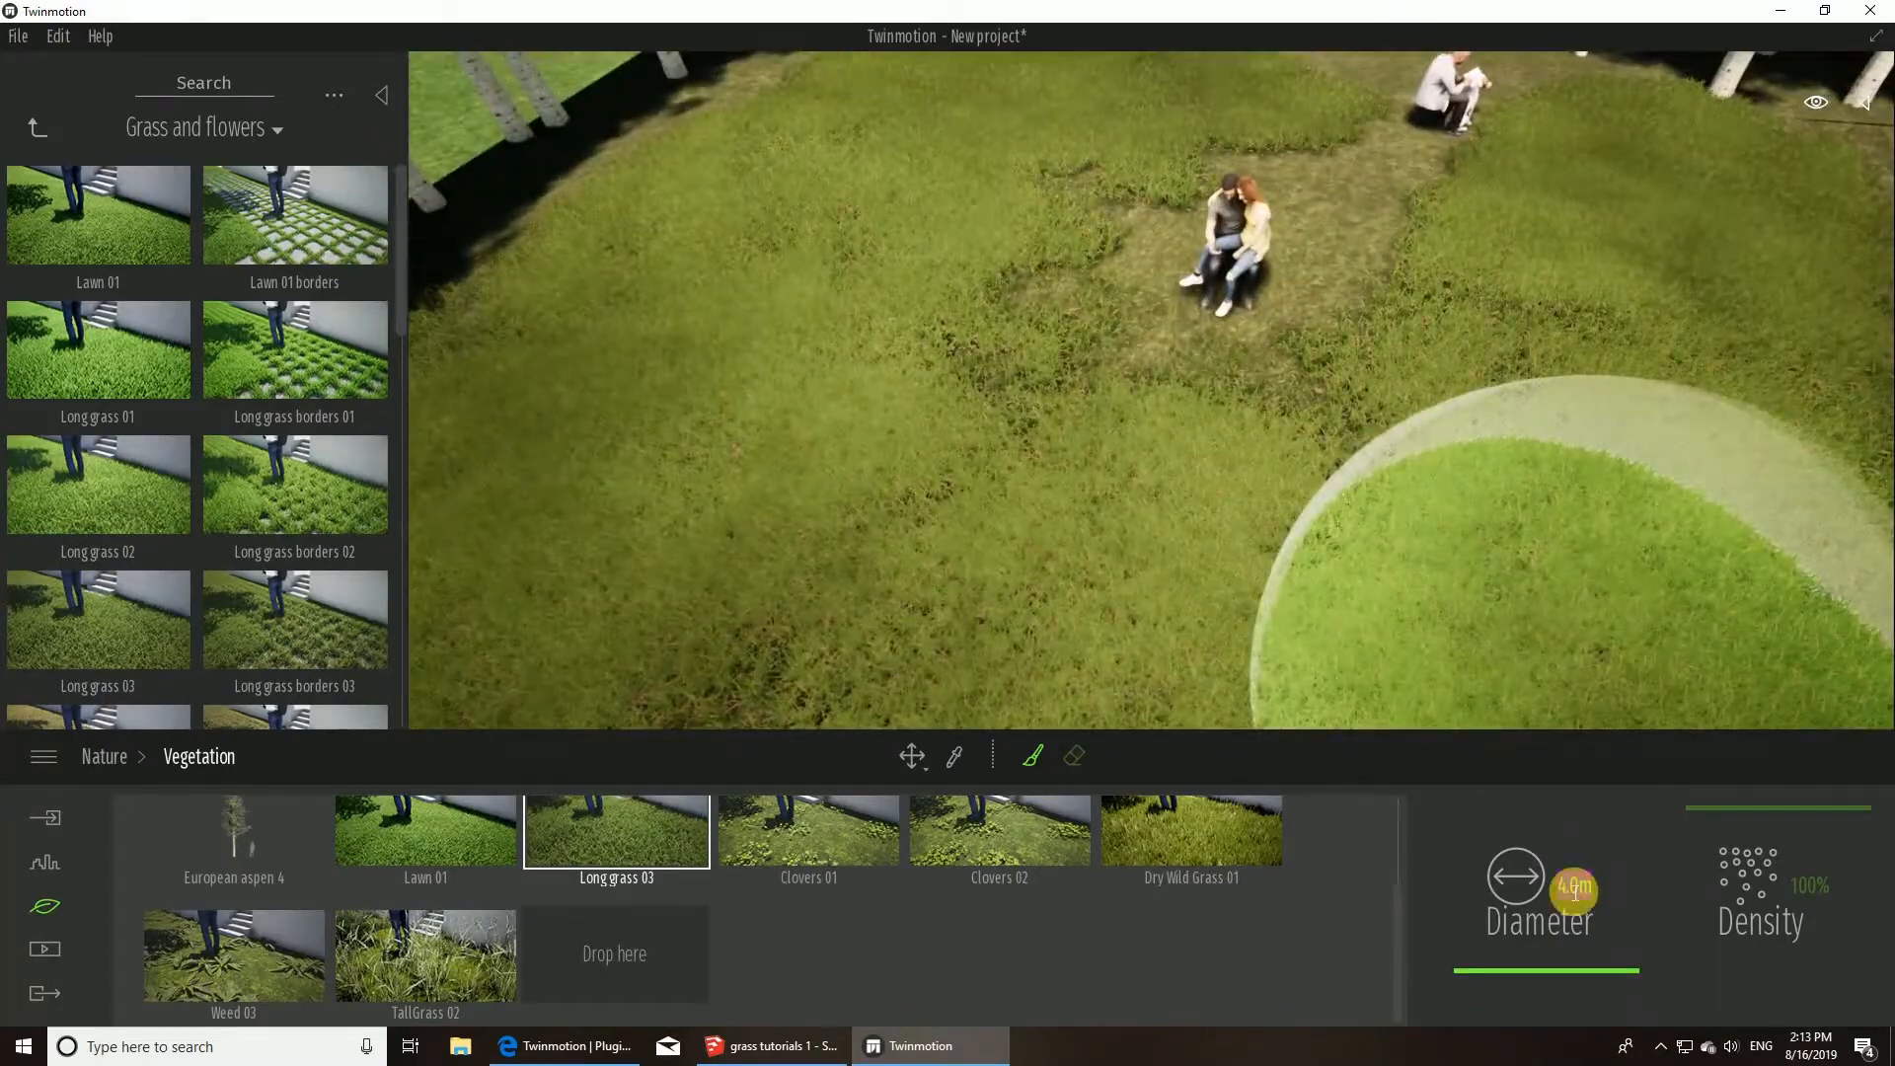
# - Set the brush diameter to 2 m and fill the bare spots near the seated couple with Long grass 03
pyautogui.moveTo(1574, 891); pyautogui.dragTo(1544, 893)
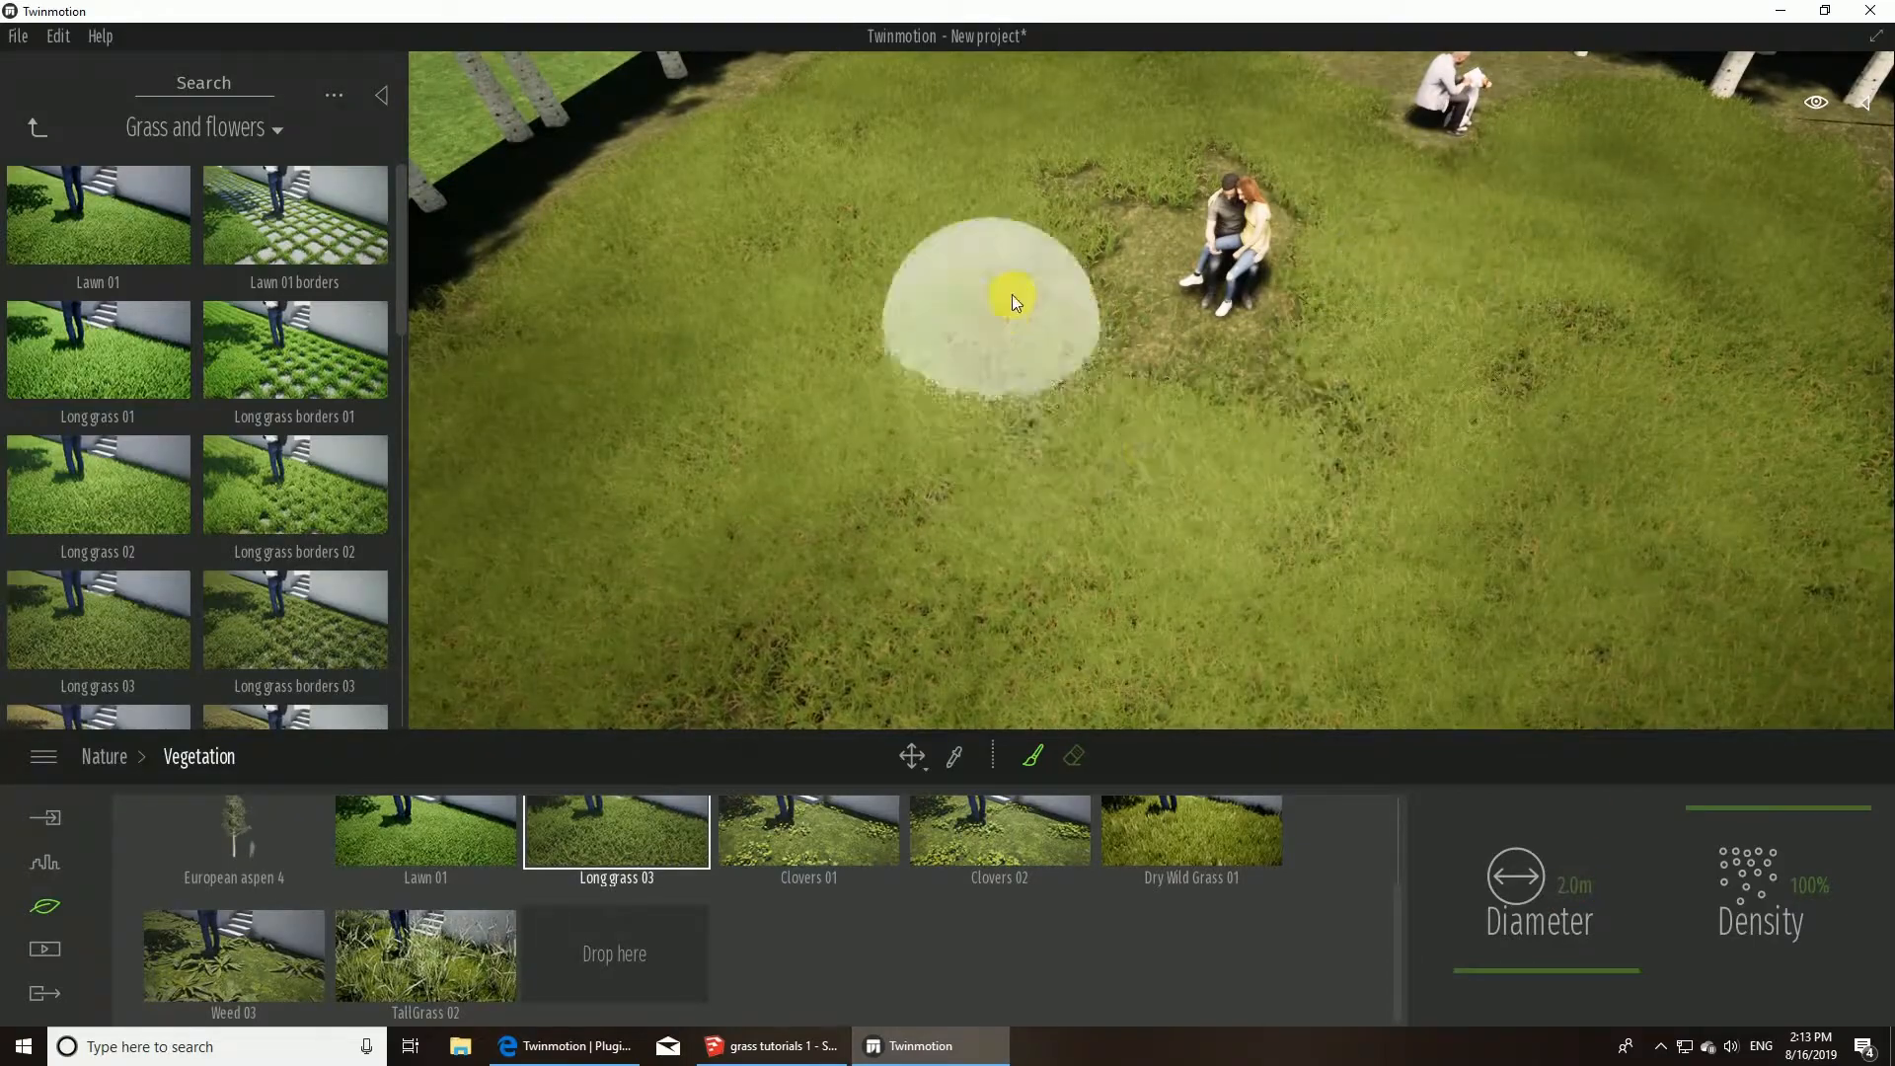
pyautogui.moveTo(1269, 499); pyautogui.dragTo(814, 506, button='right')
pyautogui.moveTo(813, 505)
pyautogui.mouseDown()
pyautogui.moveTo(1070, 442)
pyautogui.moveTo(1525, 502)
pyautogui.moveTo(1129, 398)
pyautogui.moveTo(1293, 329)
pyautogui.moveTo(1821, 377)
pyautogui.moveTo(1697, 395)
pyautogui.moveTo(1588, 525)
pyautogui.mouseUp()
# - Paint Long grass 03 around the small pond and over the mounds behind the bridge
pyautogui.moveTo(1589, 525)
pyautogui.mouseDown(button='right')
pyautogui.moveTo(1367, 493)
pyautogui.moveTo(1152, 400)
pyautogui.mouseUp(button='right')
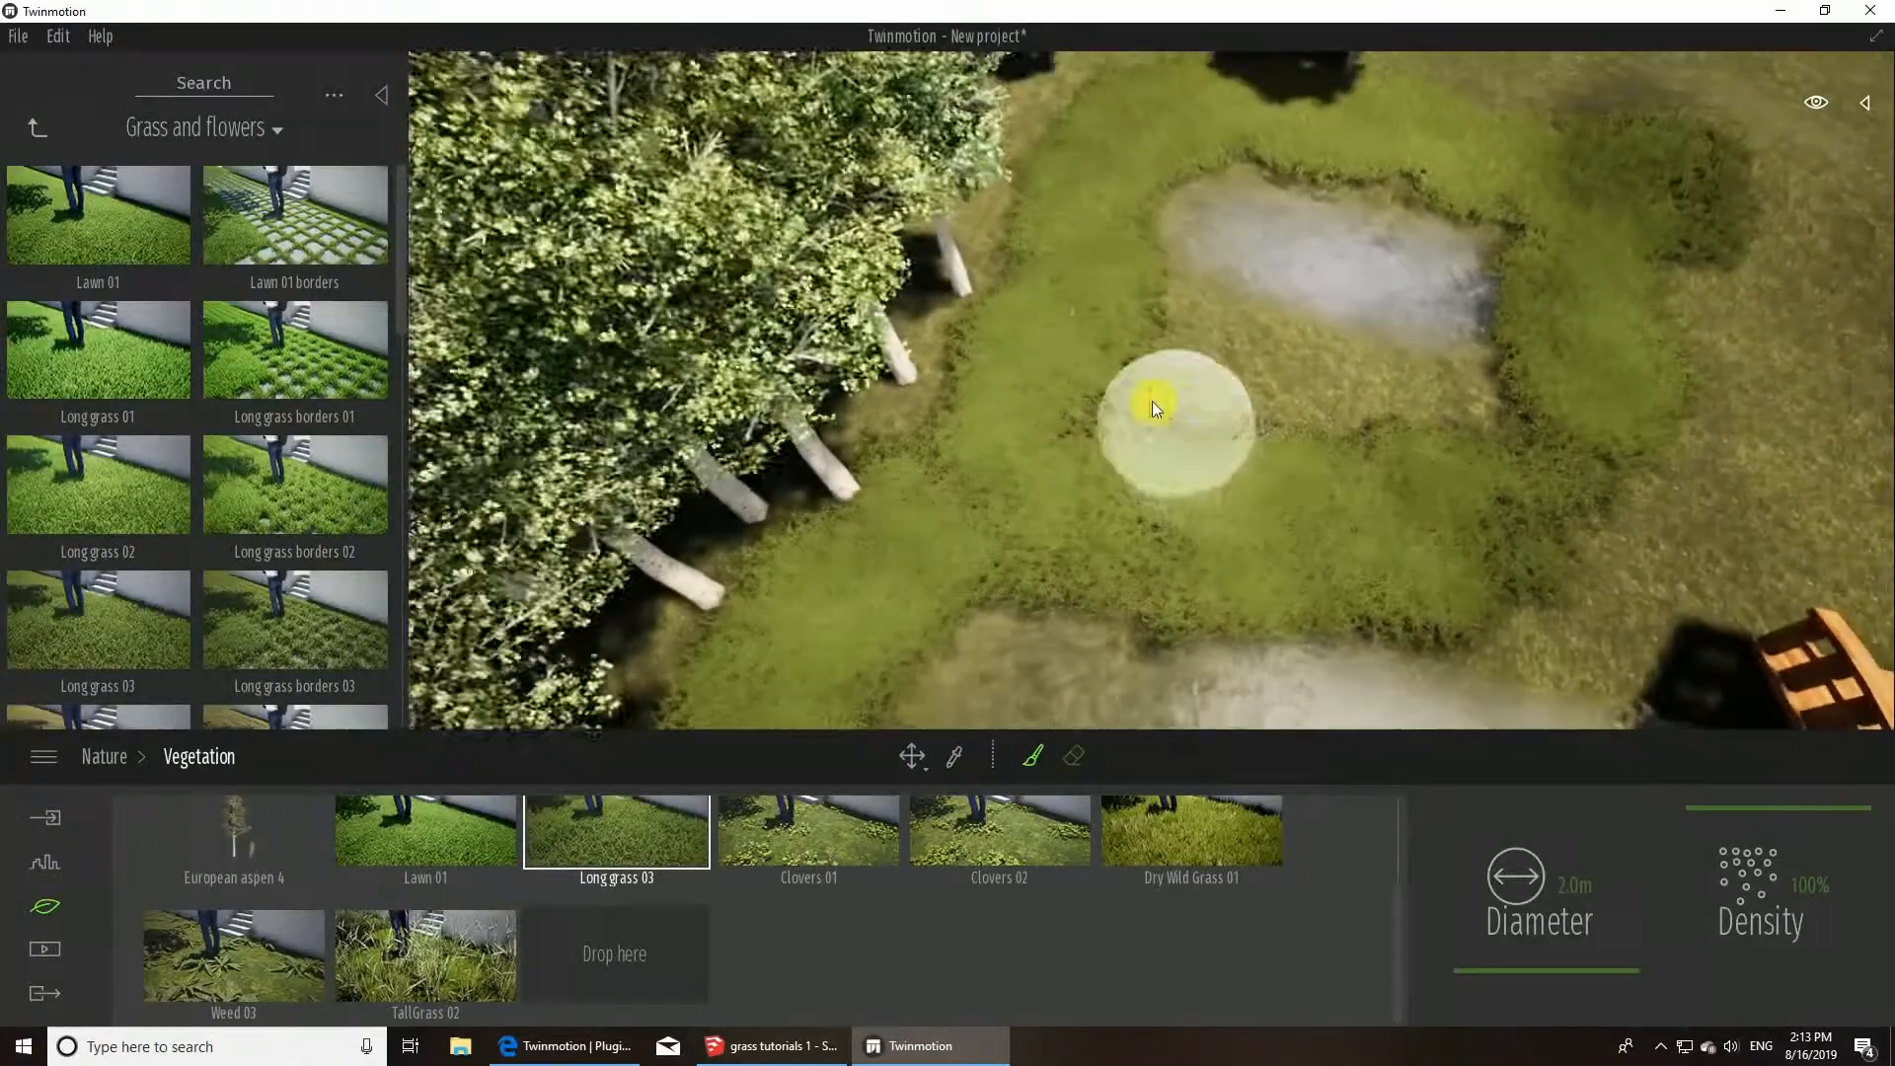
pyautogui.moveTo(1152, 401)
pyautogui.mouseDown()
pyautogui.moveTo(1294, 353)
pyautogui.moveTo(1135, 480)
pyautogui.moveTo(1129, 312)
pyautogui.moveTo(1311, 385)
pyautogui.moveTo(1569, 380)
pyautogui.mouseUp()
pyautogui.moveTo(1105, 513); pyautogui.dragTo(1105, 513, button='right')
pyautogui.moveTo(1105, 513)
pyautogui.mouseDown()
pyautogui.moveTo(1078, 271)
pyautogui.moveTo(1134, 330)
pyautogui.moveTo(1141, 394)
pyautogui.moveTo(1068, 456)
pyautogui.moveTo(988, 468)
pyautogui.moveTo(1114, 516)
pyautogui.moveTo(1250, 424)
pyautogui.moveTo(1381, 415)
pyautogui.moveTo(1269, 392)
pyautogui.moveTo(1152, 290)
pyautogui.moveTo(968, 328)
pyautogui.moveTo(1073, 355)
pyautogui.moveTo(808, 372)
pyautogui.moveTo(549, 478)
pyautogui.moveTo(693, 381)
pyautogui.moveTo(669, 338)
pyautogui.moveTo(430, 422)
pyautogui.moveTo(732, 280)
pyautogui.moveTo(867, 313)
pyautogui.moveTo(973, 247)
pyautogui.moveTo(985, 287)
pyautogui.moveTo(1197, 256)
pyautogui.moveTo(1275, 288)
pyautogui.moveTo(1488, 304)
pyautogui.moveTo(1509, 262)
pyautogui.moveTo(1180, 191)
pyautogui.moveTo(859, 235)
pyautogui.moveTo(1127, 148)
pyautogui.moveTo(1502, 257)
pyautogui.moveTo(1580, 447)
pyautogui.mouseUp()
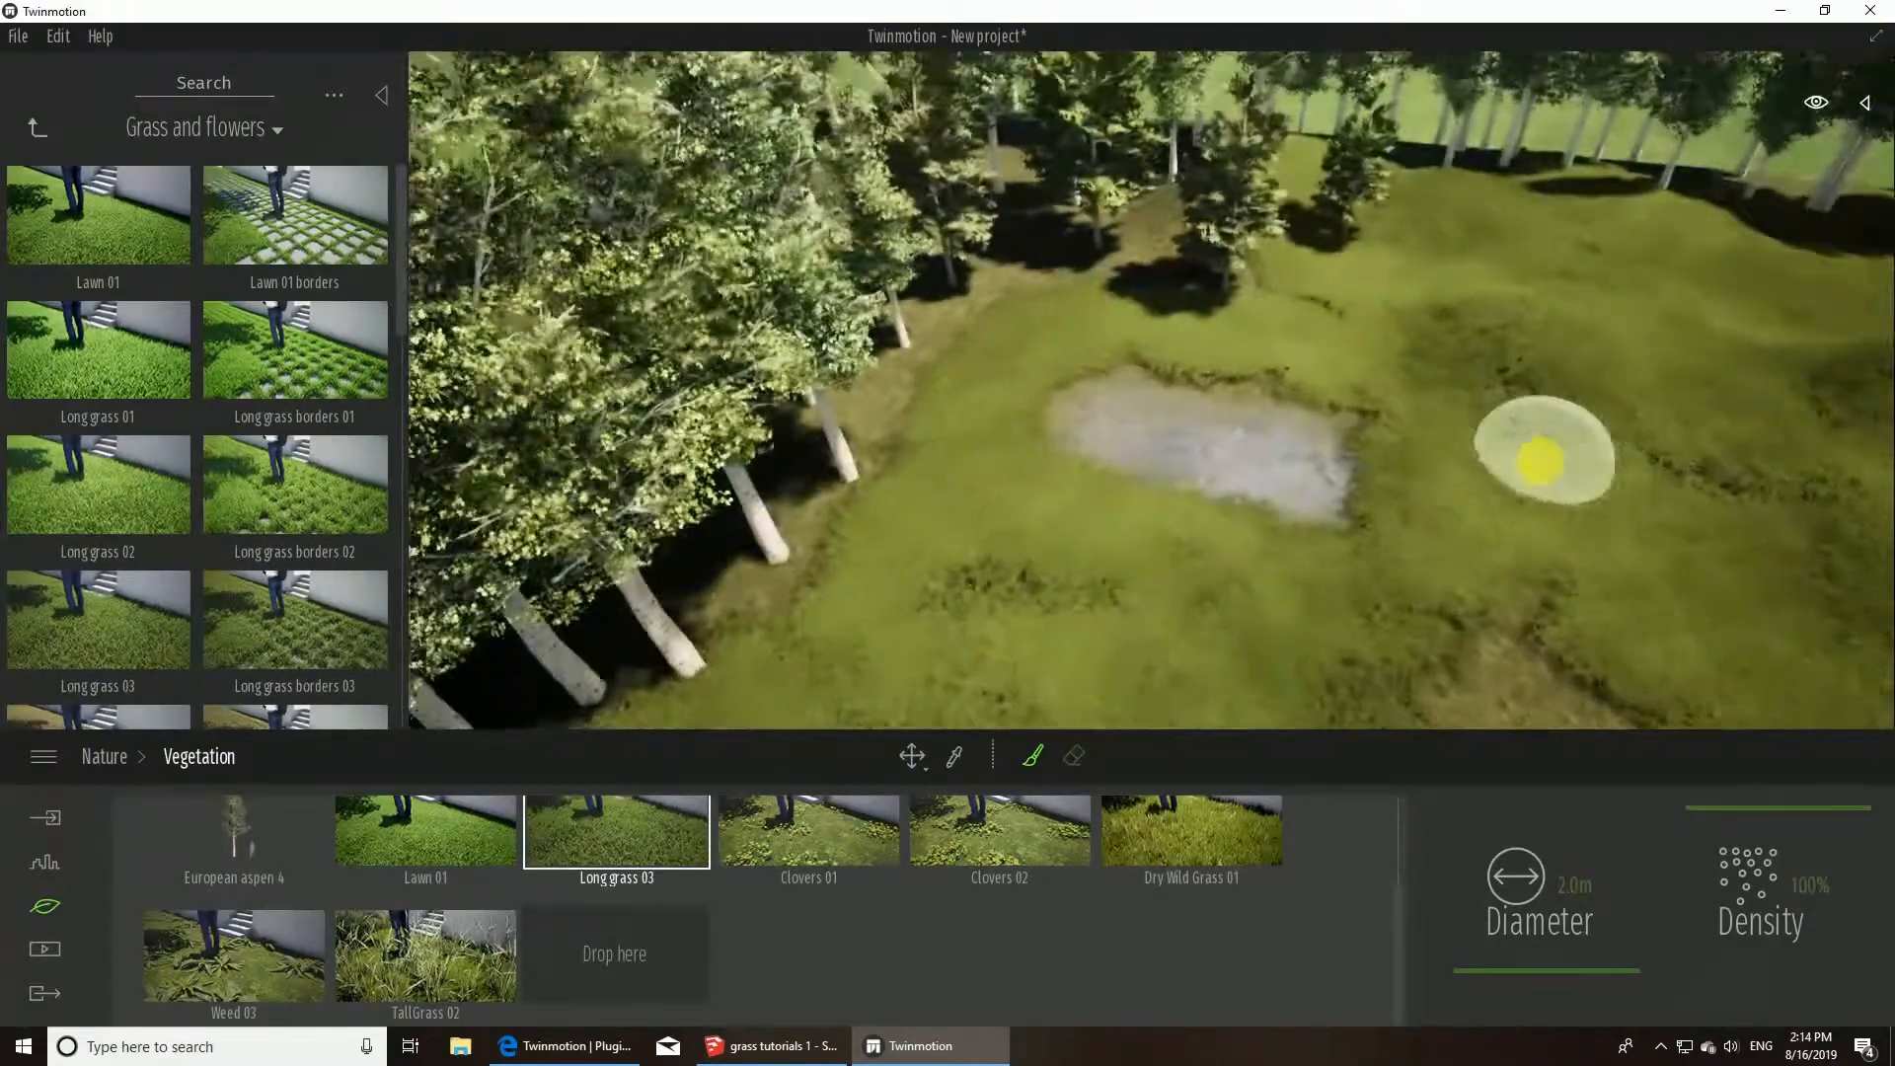
pyautogui.moveTo(1539, 461)
pyautogui.mouseDown()
pyautogui.moveTo(1066, 241)
pyautogui.moveTo(956, 262)
pyautogui.moveTo(816, 490)
pyautogui.moveTo(804, 476)
pyautogui.moveTo(1019, 322)
pyautogui.moveTo(1543, 338)
pyautogui.mouseUp()
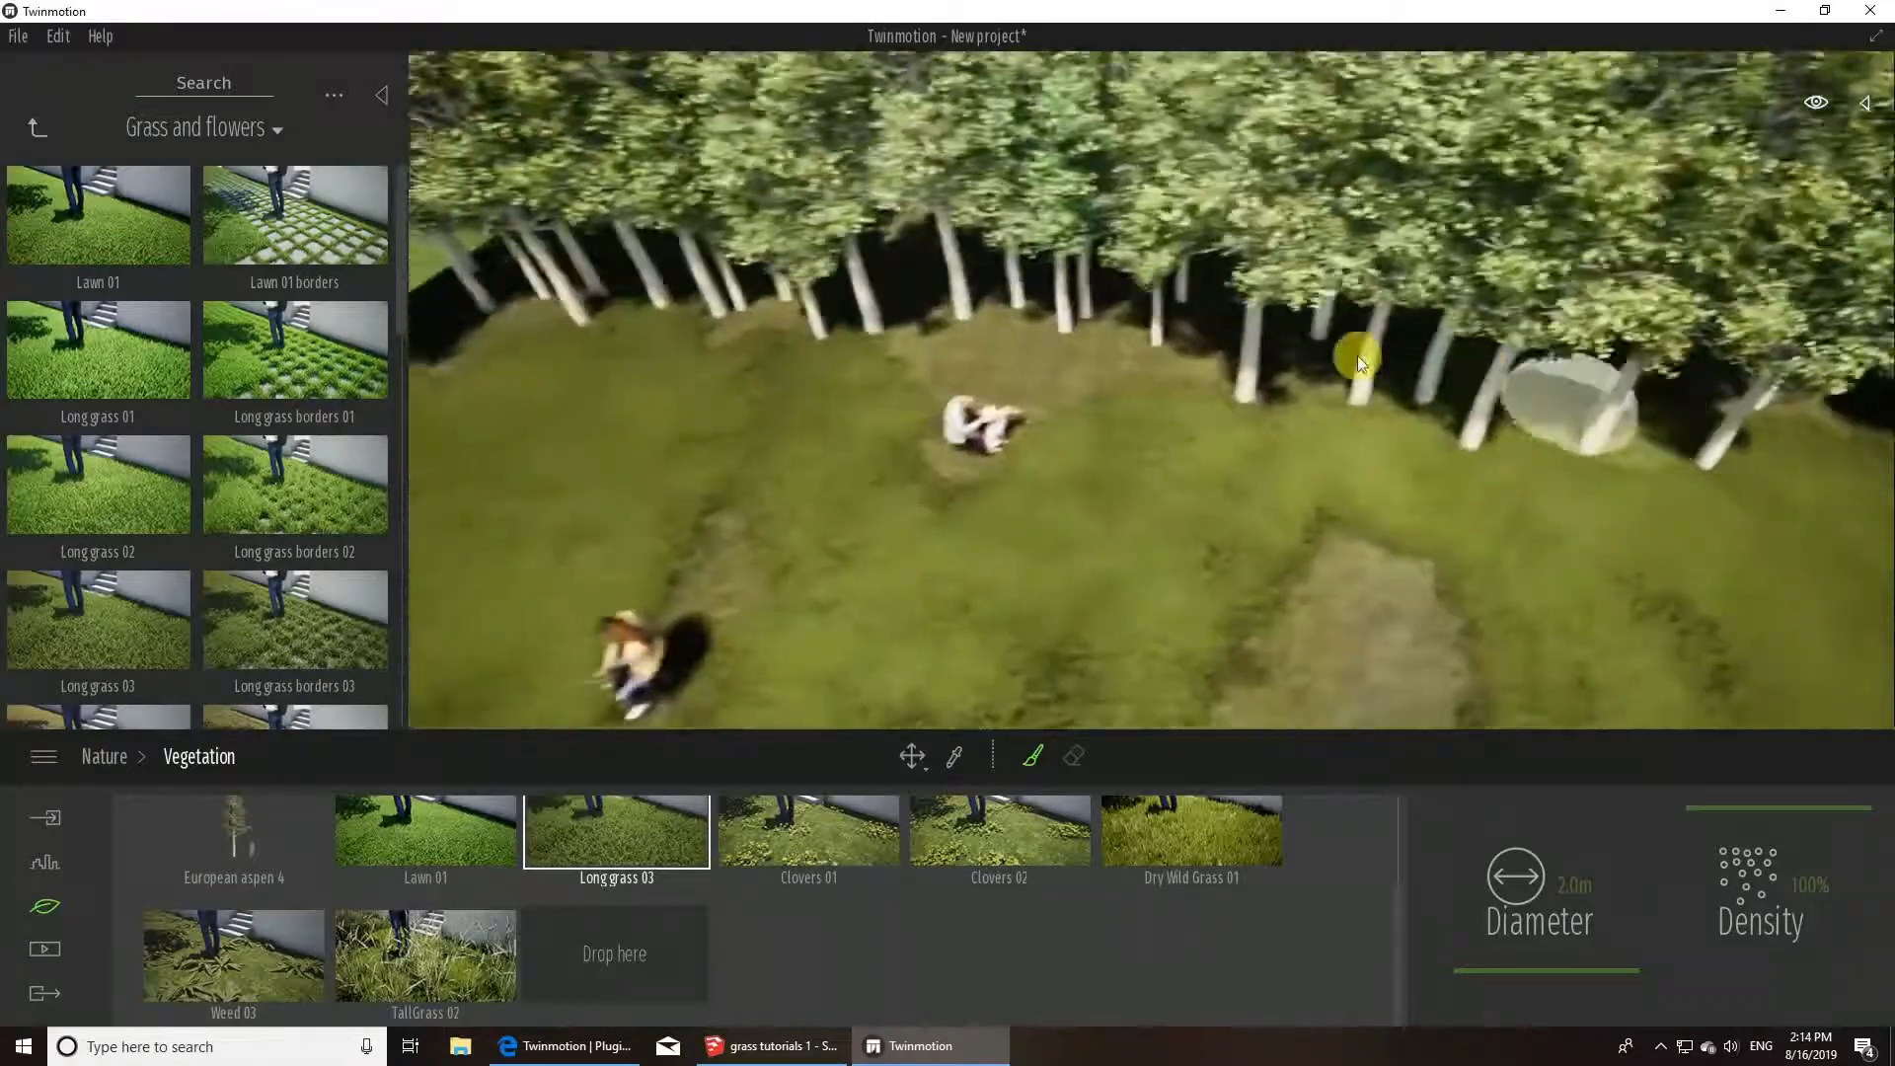
# - Fill the ground between the seated figures and the edge trees with Long grass 03
pyautogui.moveTo(1357, 358)
pyautogui.mouseDown()
pyautogui.moveTo(801, 325)
pyautogui.moveTo(1293, 381)
pyautogui.moveTo(1205, 340)
pyautogui.moveTo(1352, 356)
pyautogui.moveTo(669, 339)
pyautogui.mouseUp()
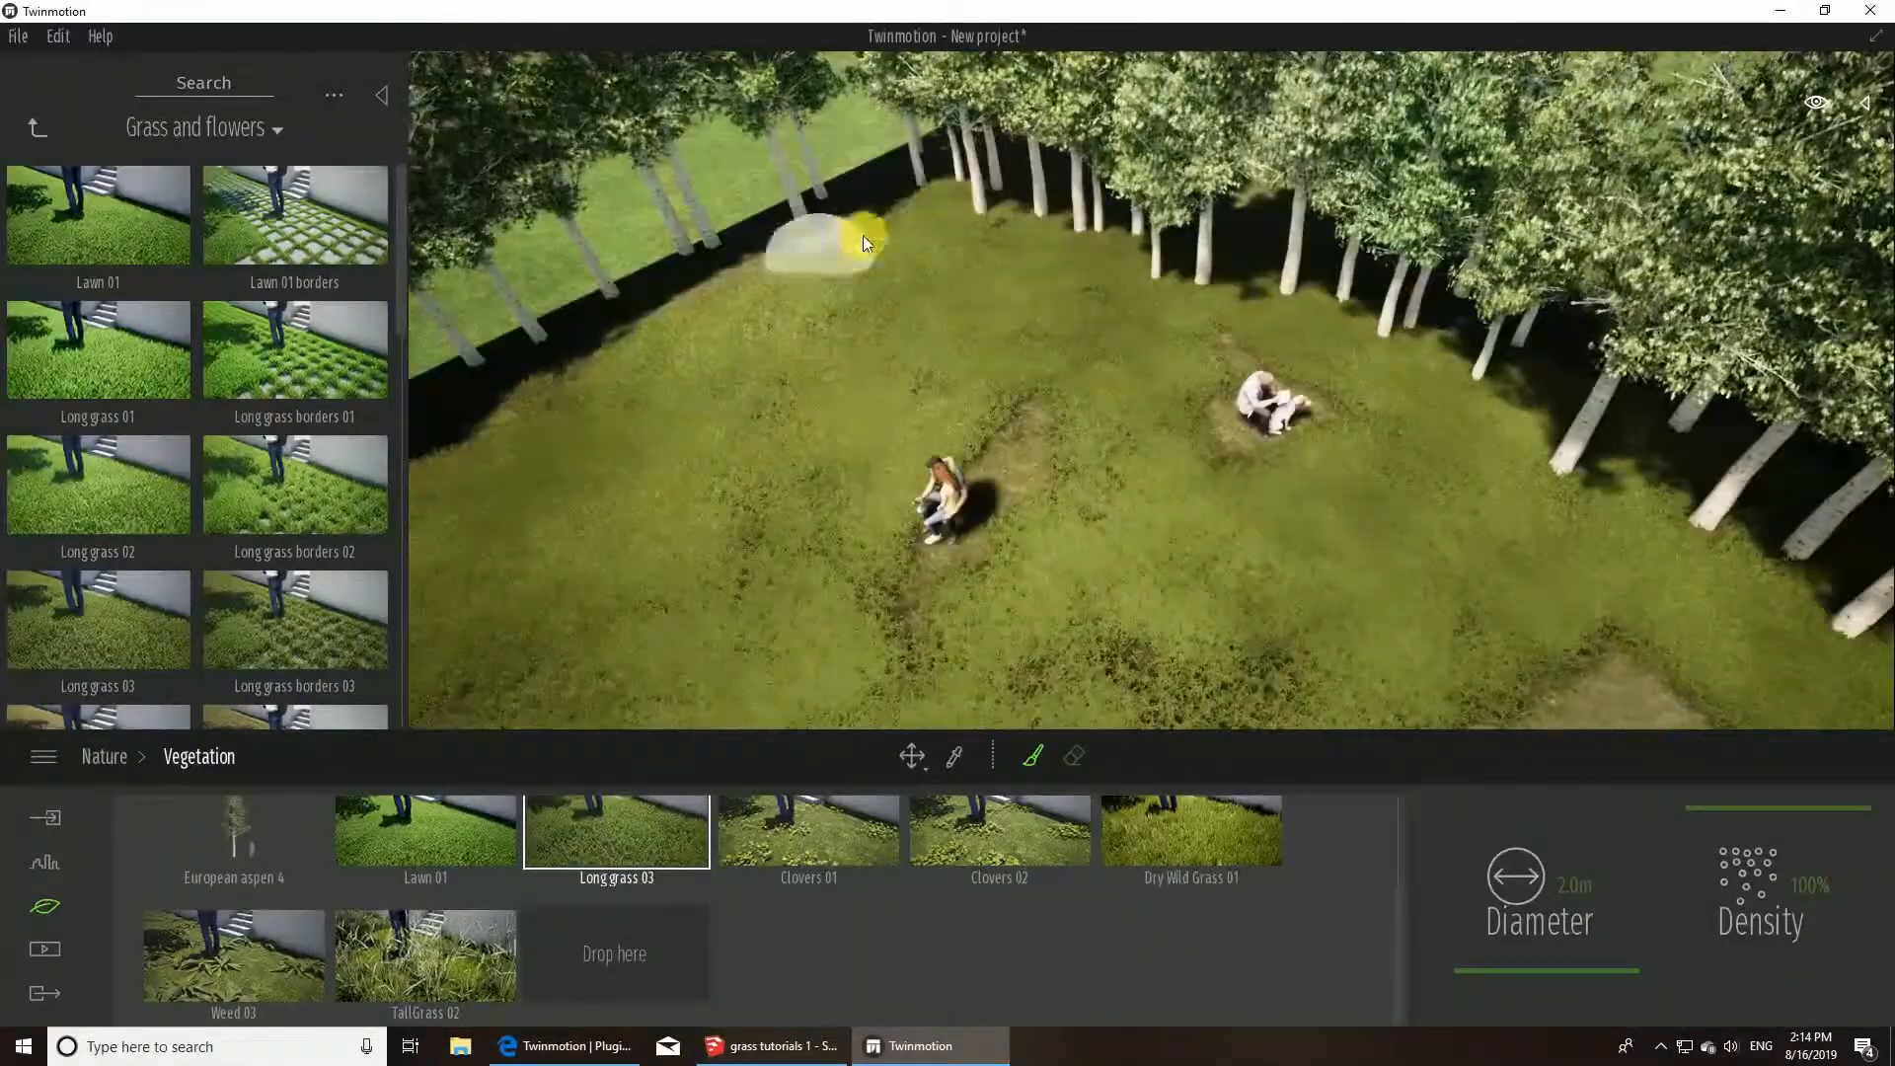
pyautogui.moveTo(862, 234)
pyautogui.mouseDown()
pyautogui.moveTo(963, 393)
pyautogui.moveTo(977, 659)
pyautogui.mouseUp()
pyautogui.moveTo(1016, 395); pyautogui.dragTo(1027, 247, button='right')
pyautogui.press('w')
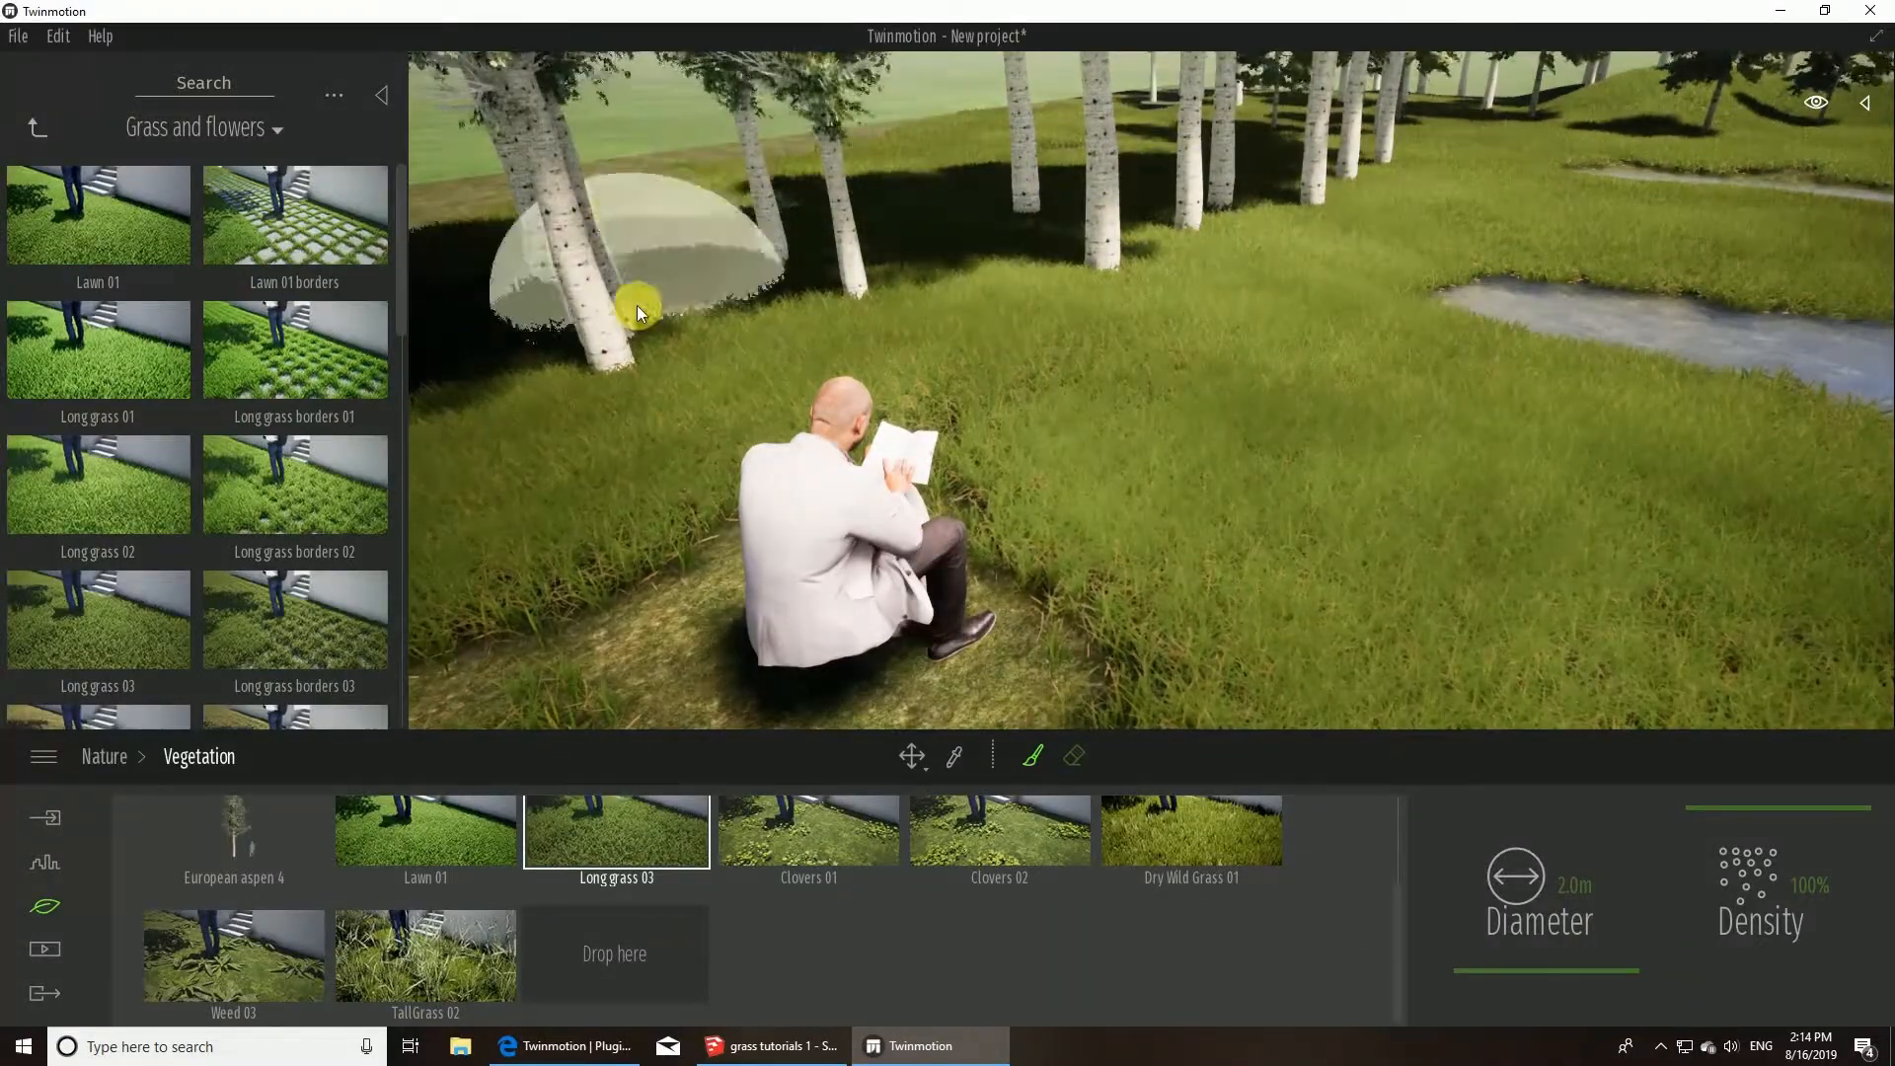
# - Examine the painted grass around the reading man, beneath the birch trees and near the bridge
pyautogui.moveTo(824, 222); pyautogui.dragTo(602, 223, button='right')
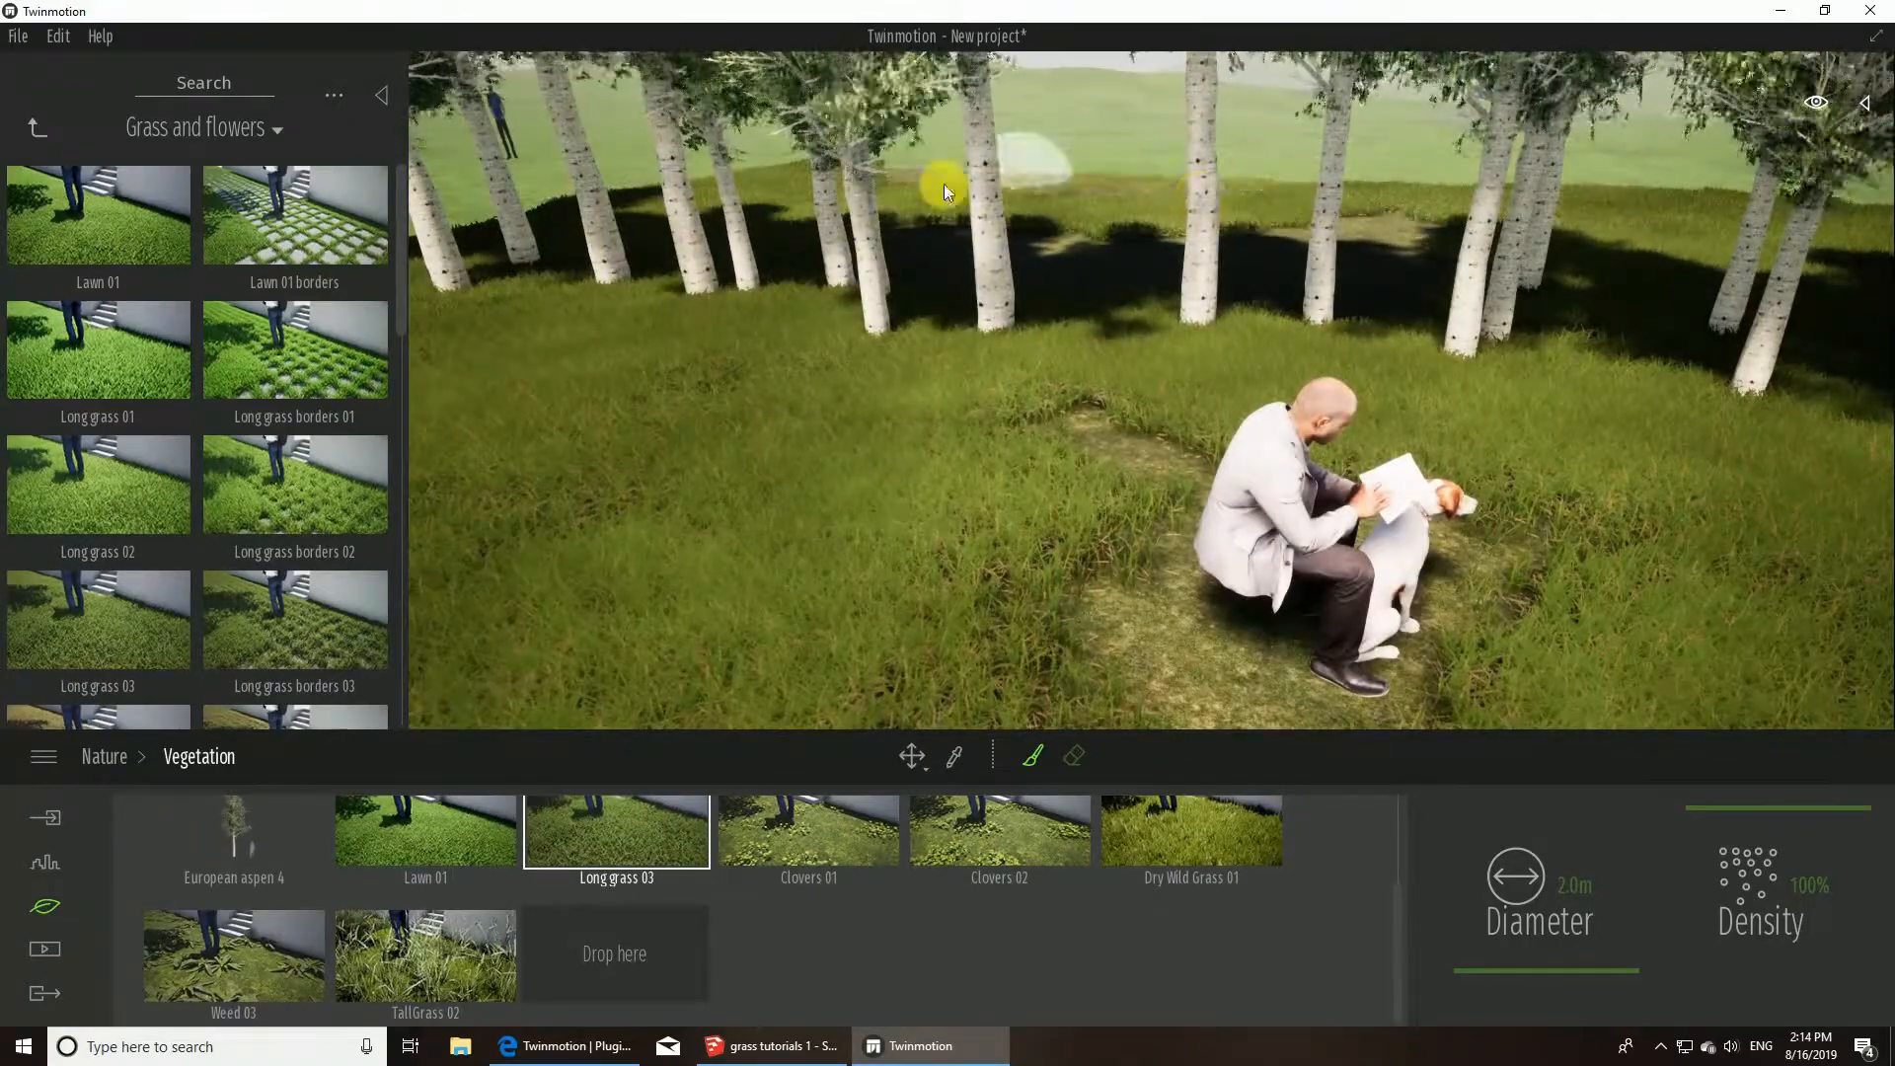
pyautogui.moveTo(1336, 379); pyautogui.dragTo(1441, 381, button='right')
pyautogui.moveTo(1300, 346); pyautogui.dragTo(1411, 348, button='right')
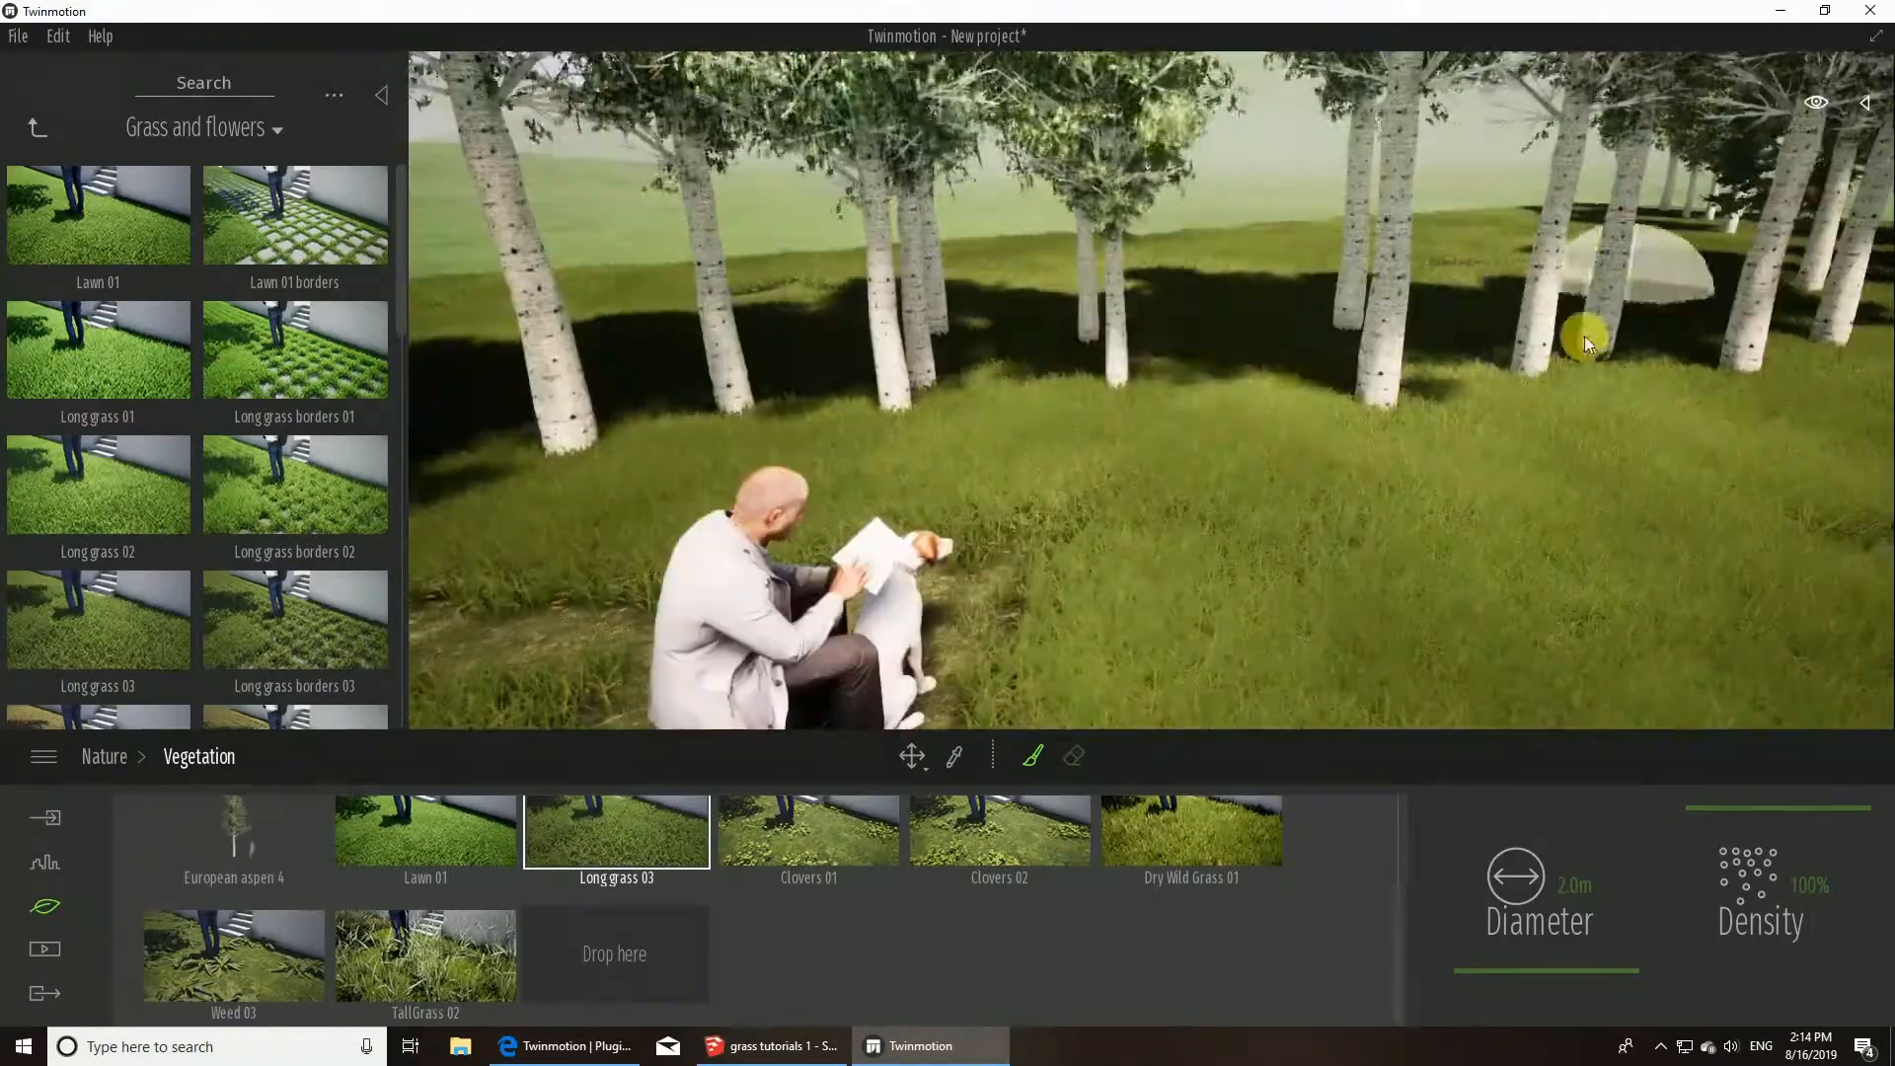
pyautogui.moveTo(1586, 338); pyautogui.dragTo(1757, 345, button='right')
pyautogui.moveTo(1401, 444); pyautogui.dragTo(1658, 345, button='right')
pyautogui.moveTo(1480, 365); pyautogui.dragTo(1447, 456, button='right')
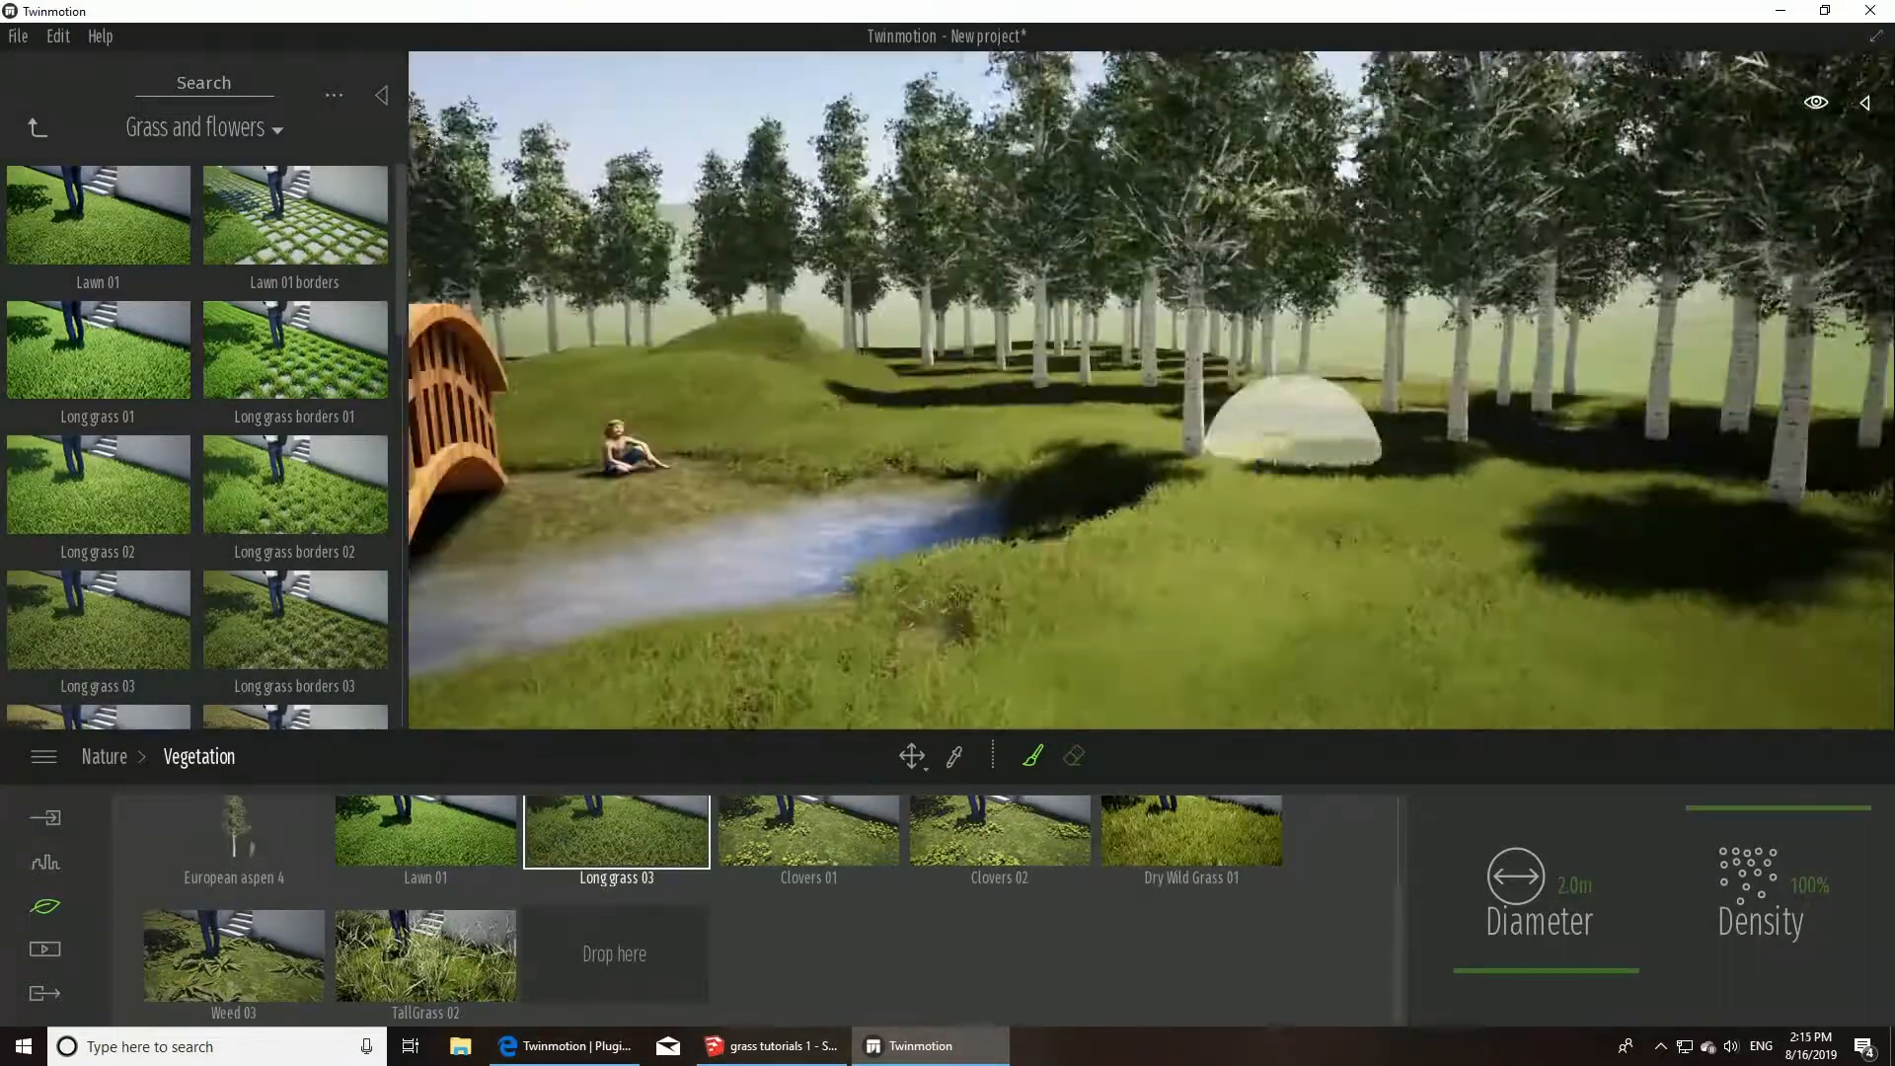
pyautogui.moveTo(1038, 339); pyautogui.dragTo(1016, 335, button='right')
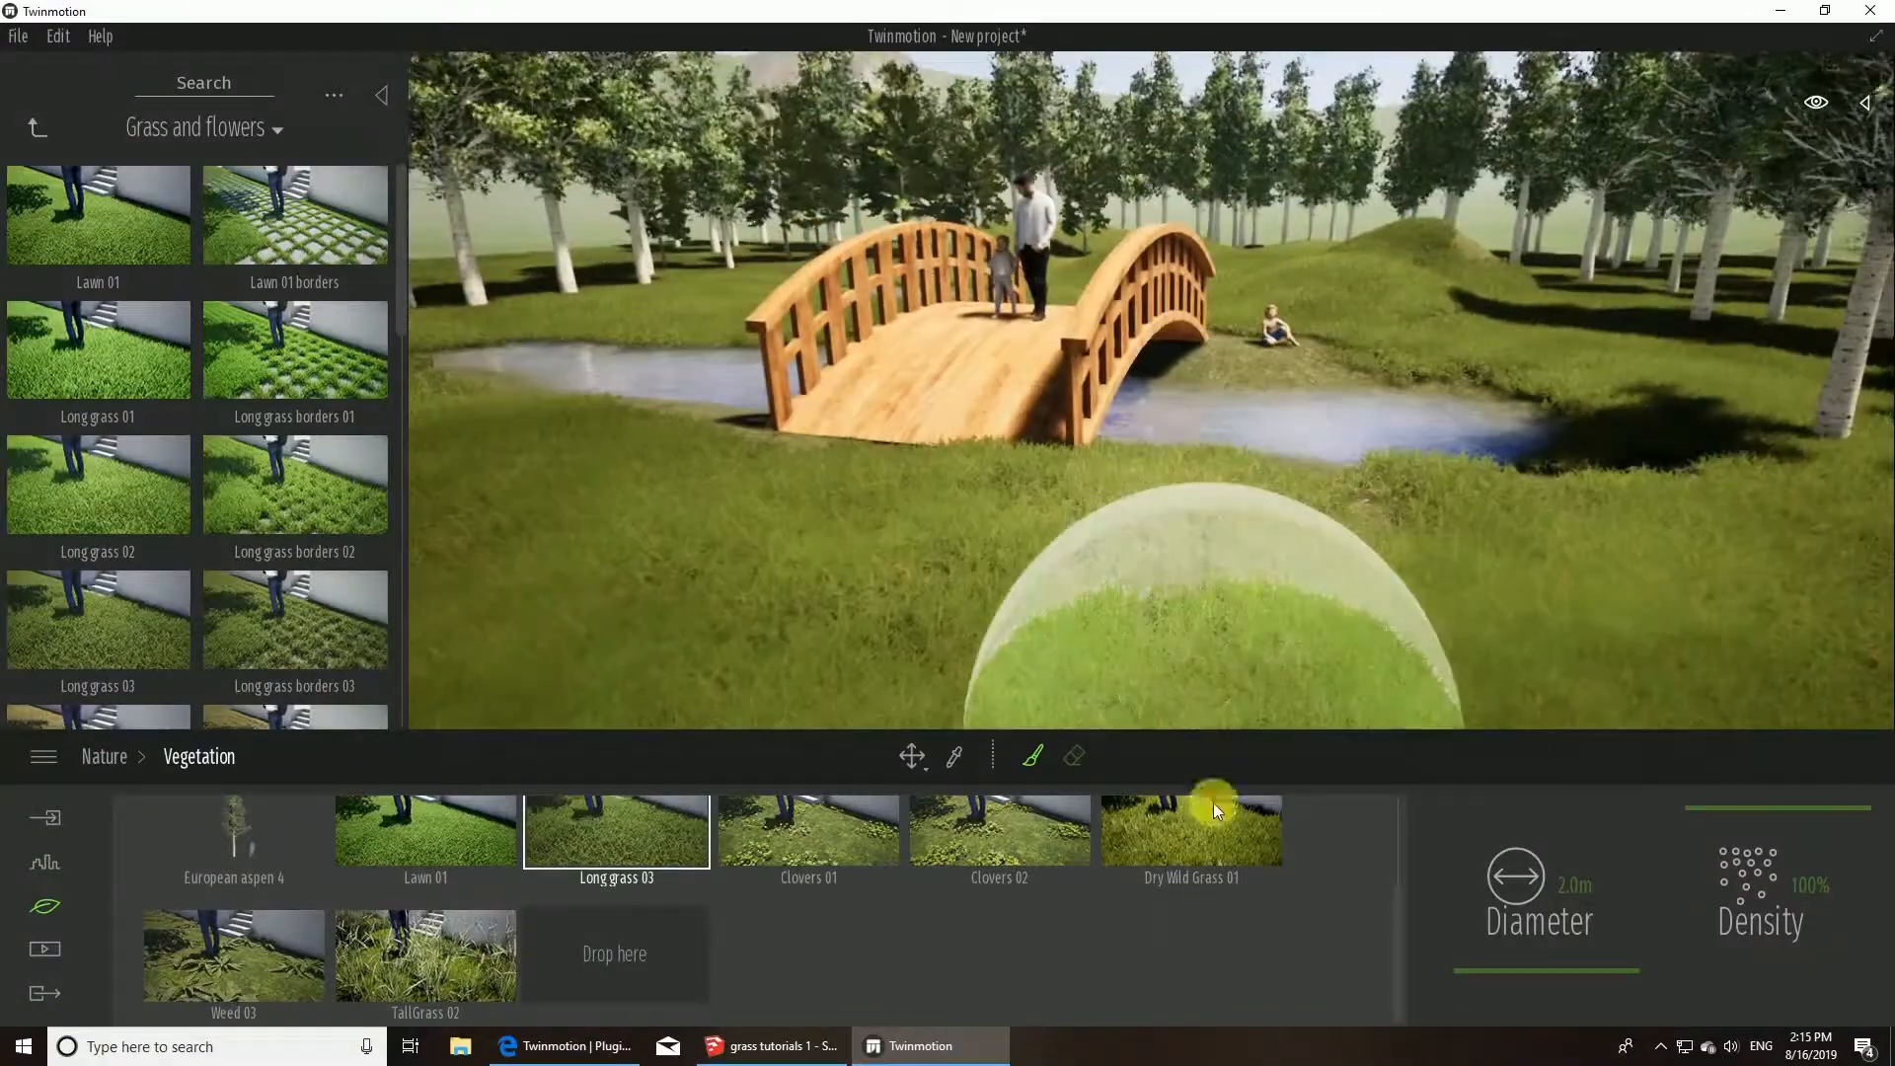
# - Paint small patches of Dry Wild Grass 01 among the trees with a 1 m brush diameter
pyautogui.click(1199, 827)
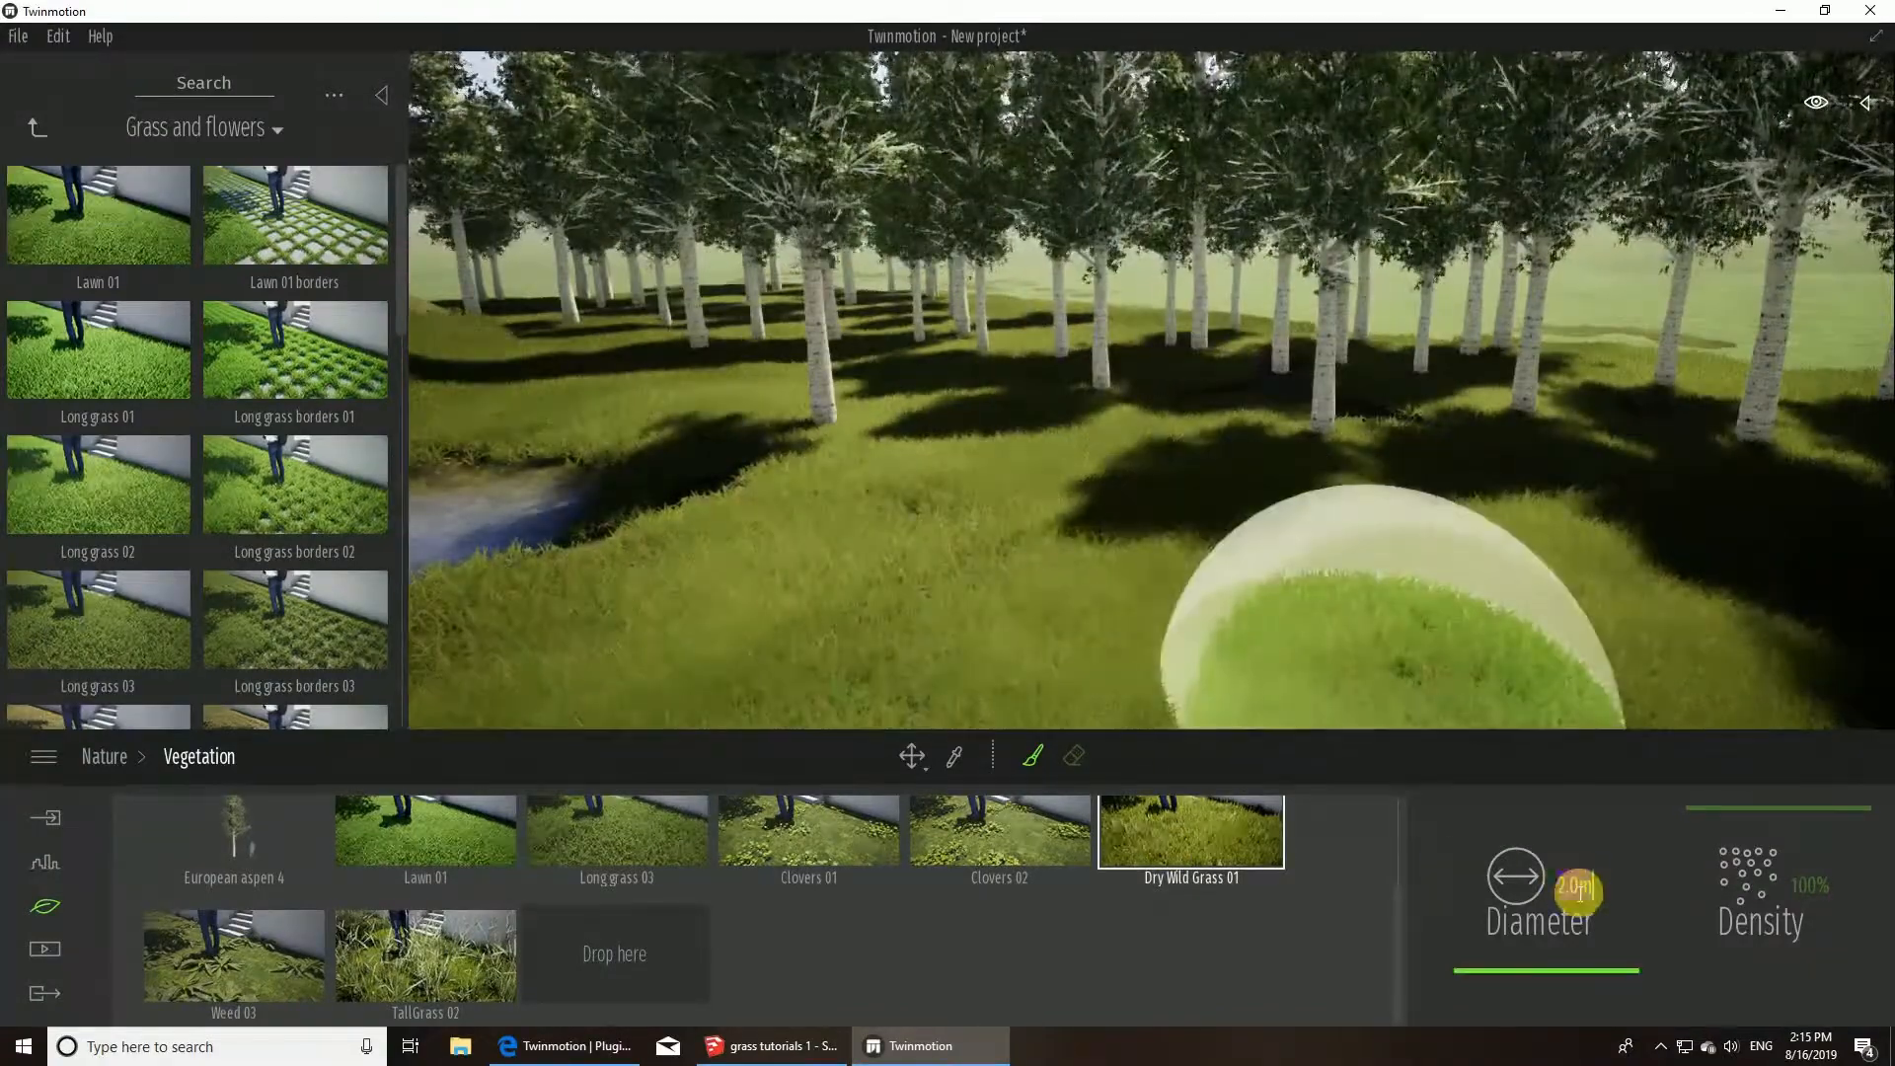
pyautogui.click(1575, 885)
pyautogui.write('1')
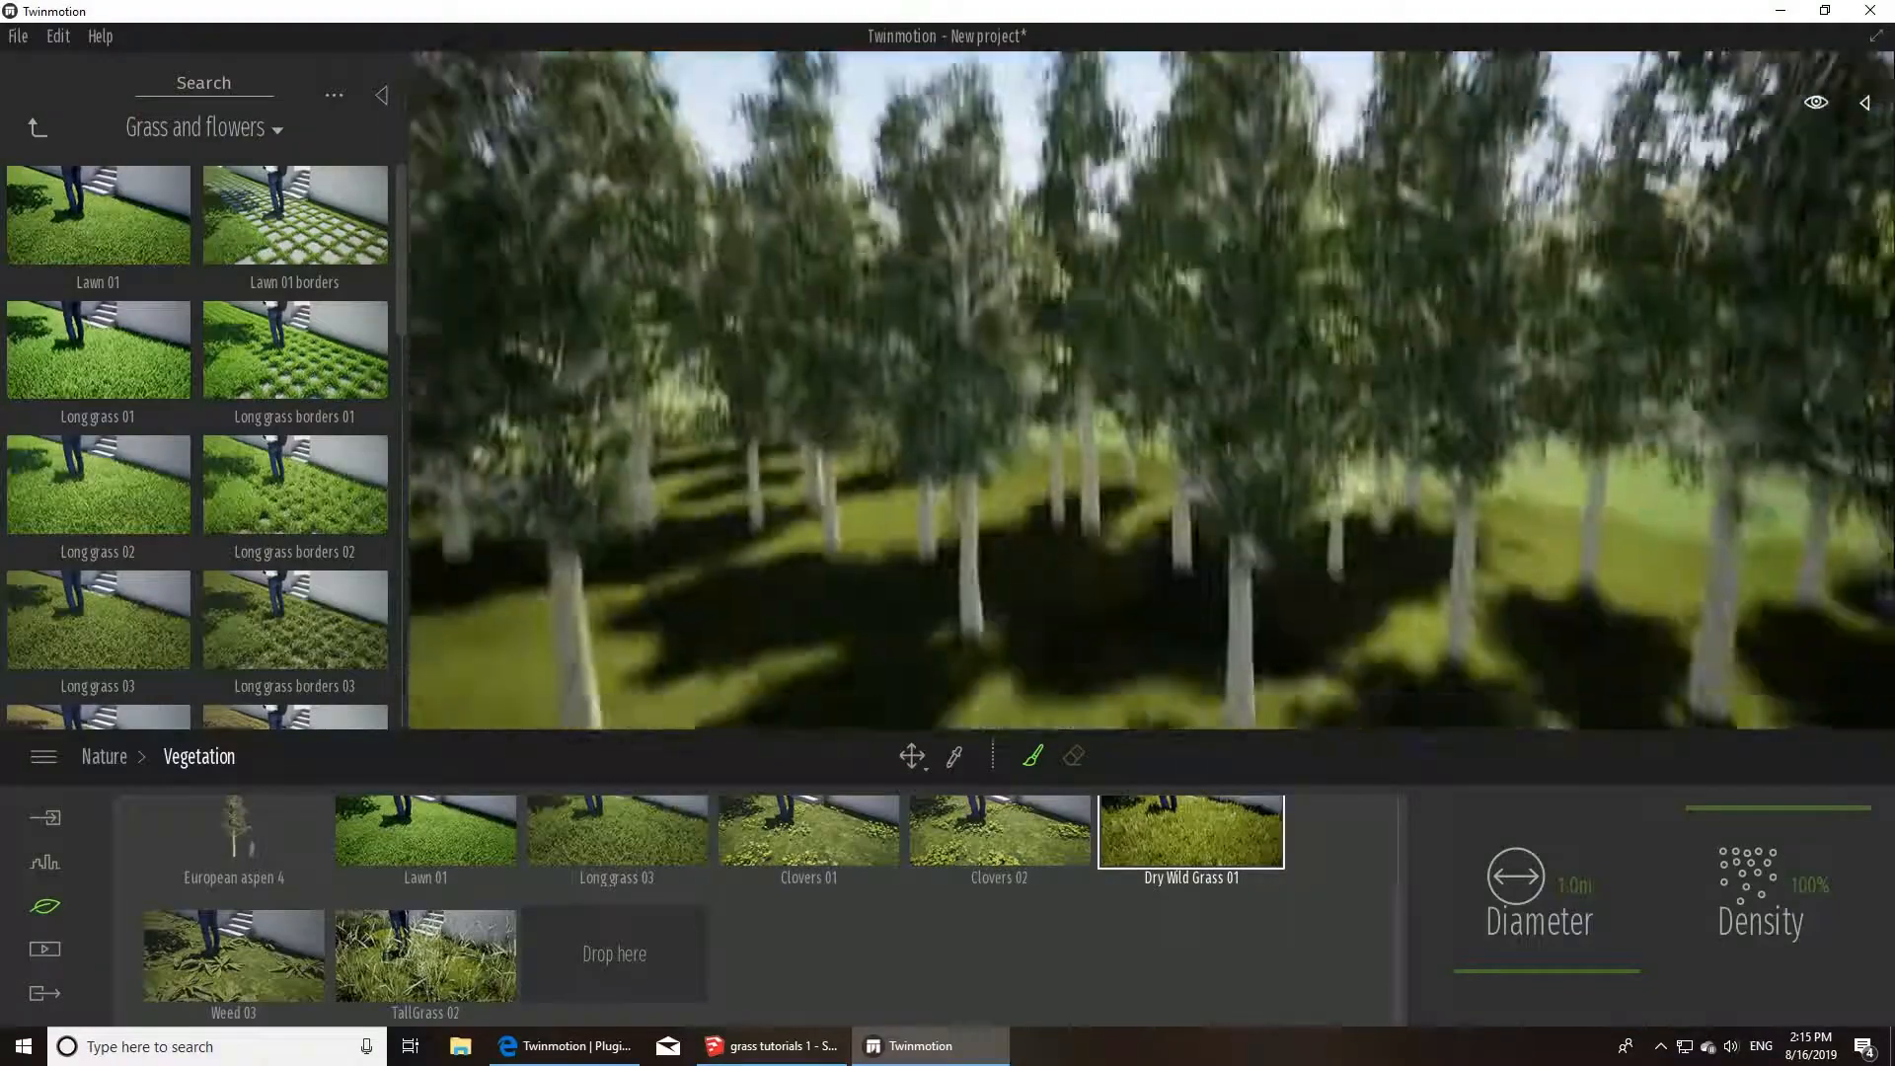
pyautogui.moveTo(1106, 424); pyautogui.dragTo(1116, 441, button='right')
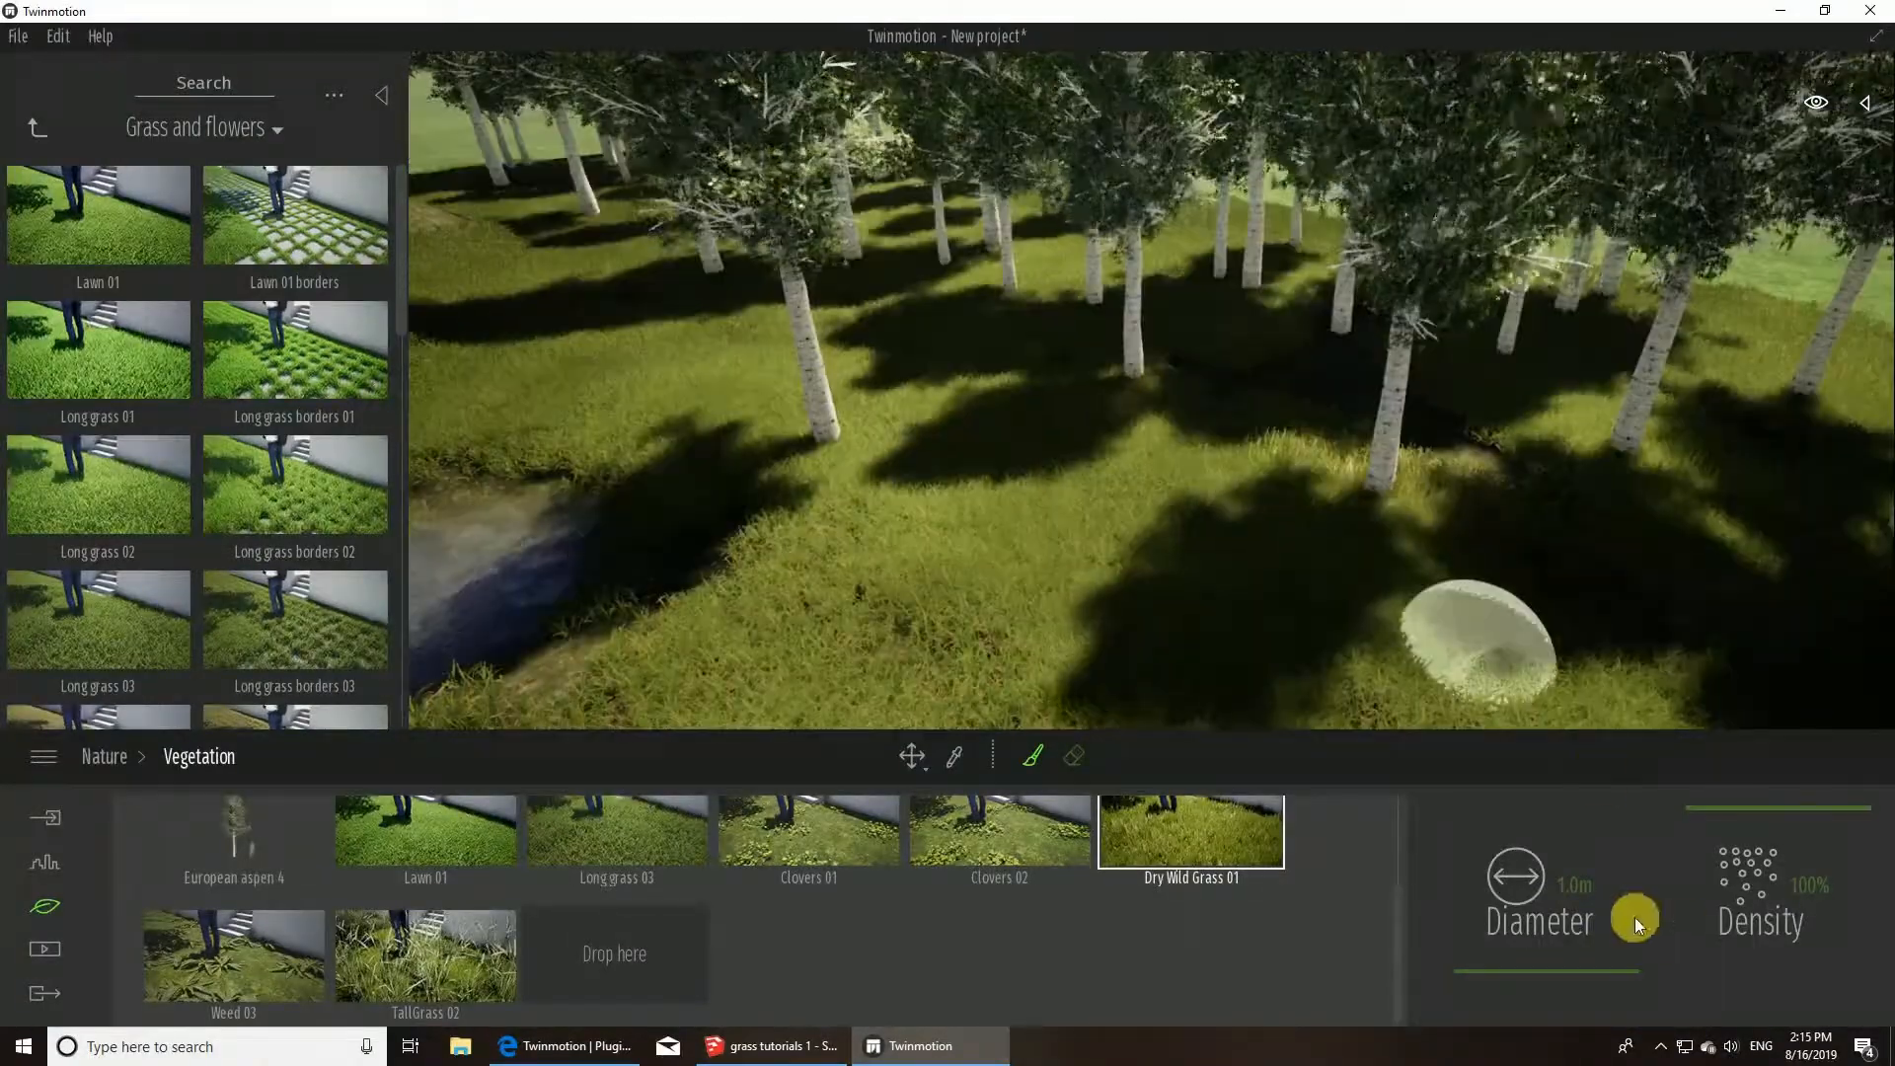
# - Set the brush diameter to 2 m and scatter Dry Wild Grass 01 patches over the meadow in front of the bridge
pyautogui.click(1575, 885)
pyautogui.write('2')
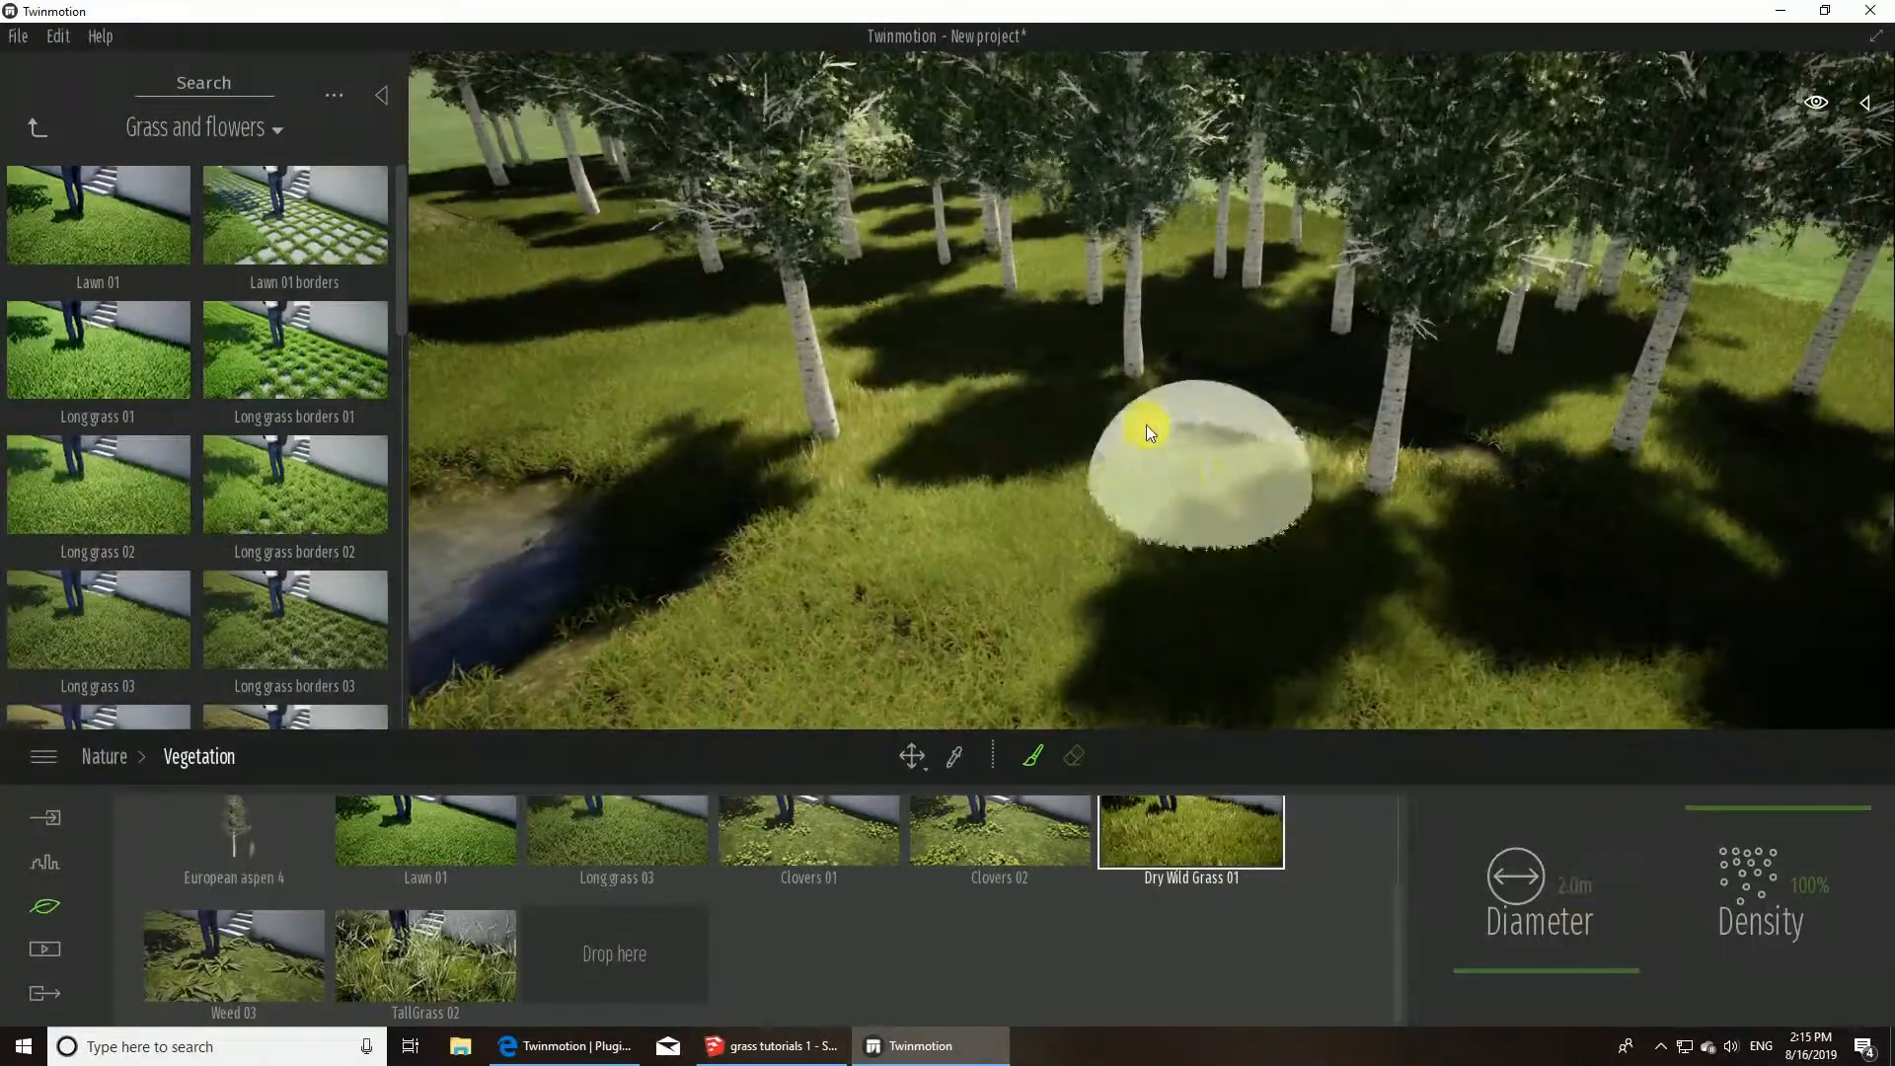
pyautogui.moveTo(1238, 414)
pyautogui.mouseDown(button='right')
pyautogui.moveTo(986, 400)
pyautogui.moveTo(938, 434)
pyautogui.mouseUp(button='right')
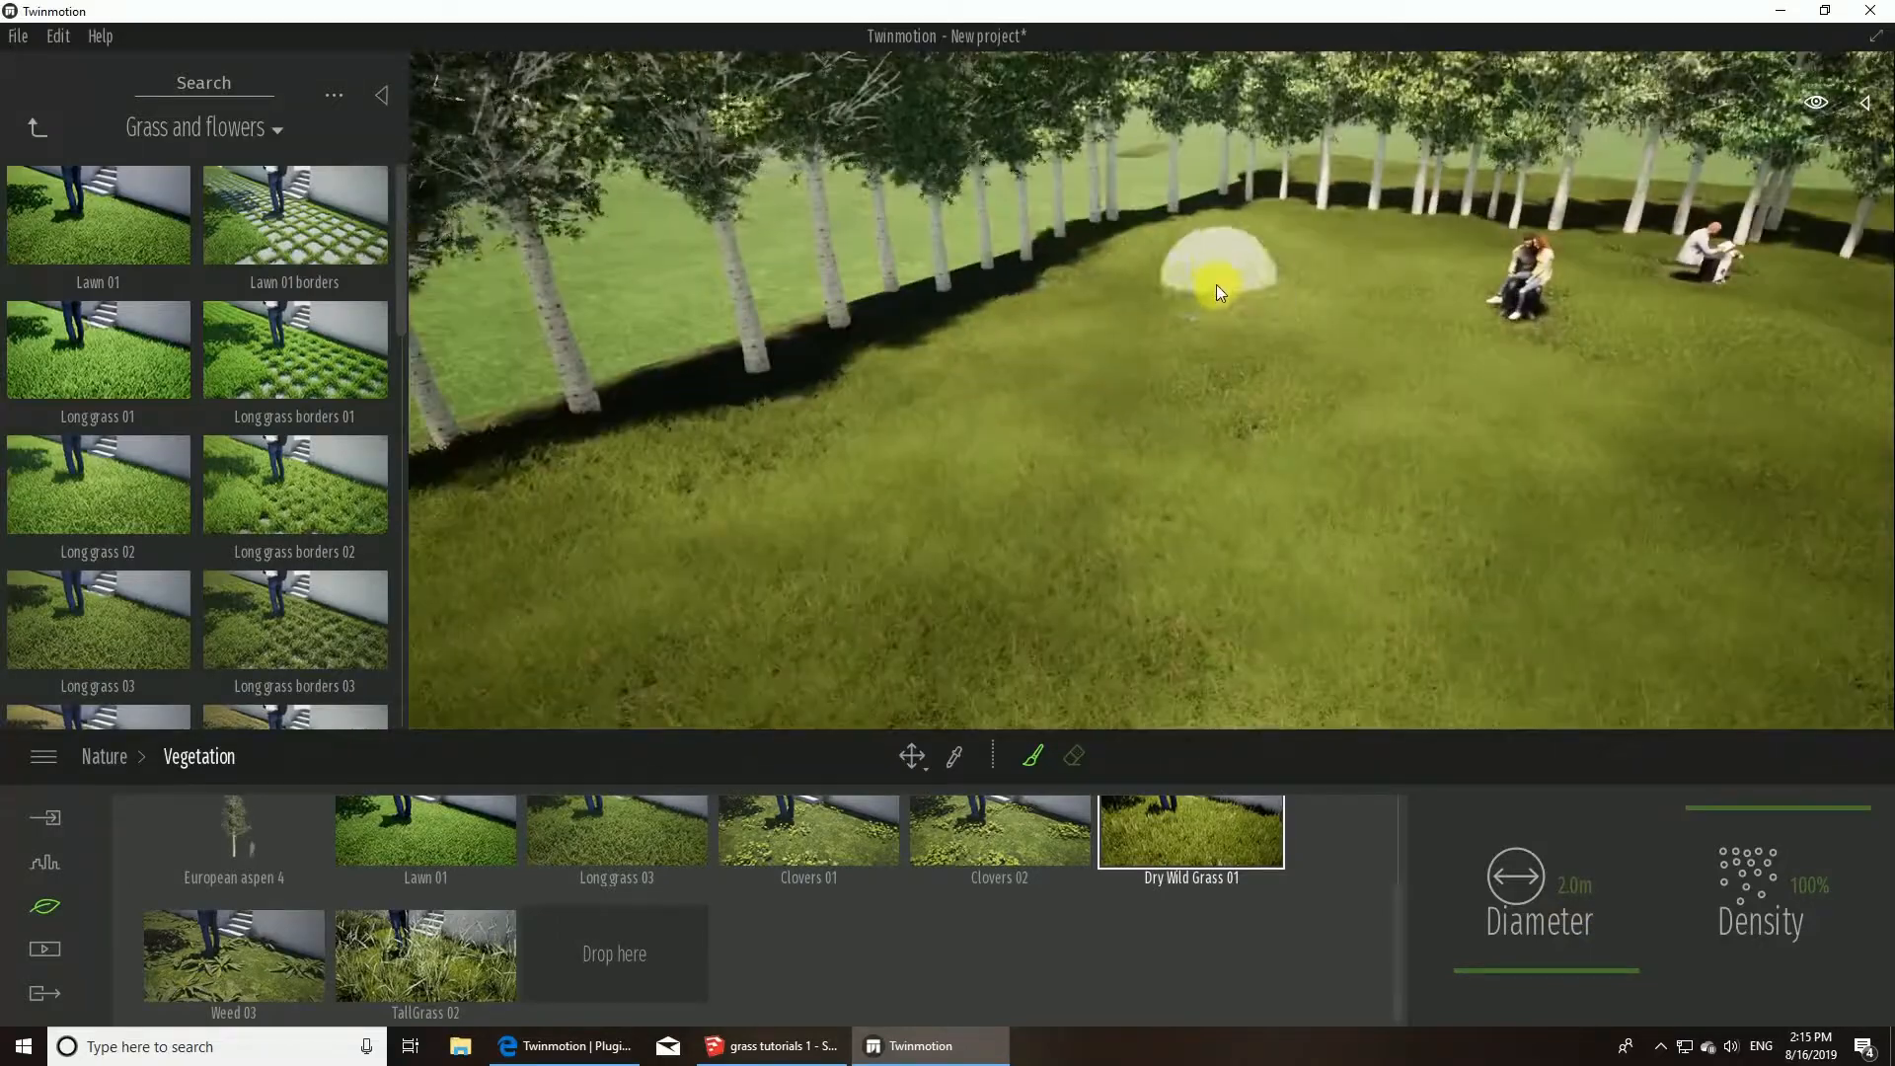
pyautogui.moveTo(1215, 284)
pyautogui.mouseDown()
pyautogui.moveTo(1288, 349)
pyautogui.moveTo(1382, 357)
pyautogui.mouseUp()
pyautogui.moveTo(1620, 498); pyautogui.dragTo(1825, 513, button='right')
pyautogui.moveTo(996, 493)
pyautogui.mouseDown(button='right')
pyautogui.moveTo(1217, 558)
pyautogui.moveTo(1228, 504)
pyautogui.moveTo(1402, 543)
pyautogui.mouseUp(button='right')
pyautogui.click(1182, 257)
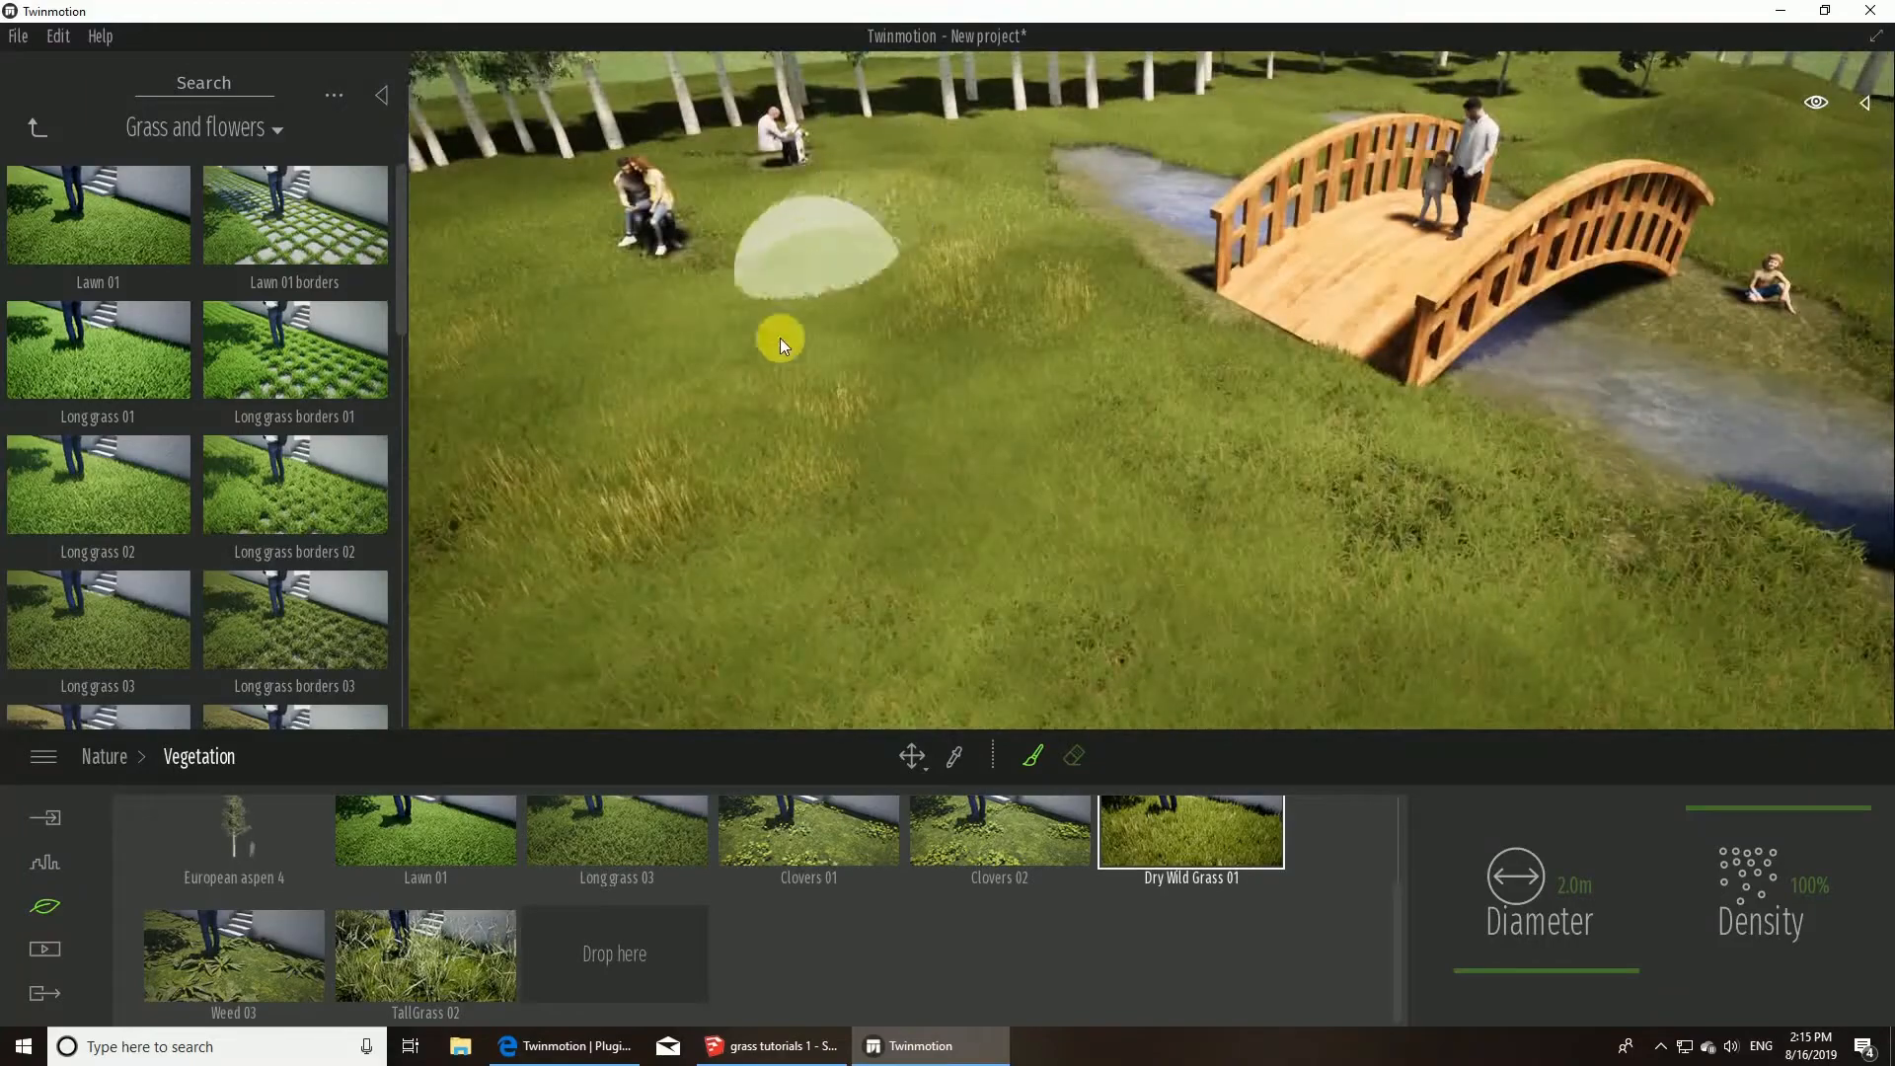
# - Add more Dry Wild Grass 01 patches on the ground between the bridge and the small pond
pyautogui.moveTo(927, 394); pyautogui.dragTo(812, 279, button='right')
pyautogui.moveTo(914, 239); pyautogui.dragTo(789, 118, button='right')
pyautogui.moveTo(838, 197)
pyautogui.mouseDown(button='right')
pyautogui.moveTo(973, 444)
pyautogui.moveTo(1028, 402)
pyautogui.mouseUp(button='right')
pyautogui.moveTo(1156, 353); pyautogui.dragTo(1095, 400)
pyautogui.moveTo(954, 423)
pyautogui.mouseDown(button='right')
pyautogui.moveTo(972, 286)
pyautogui.moveTo(1003, 394)
pyautogui.moveTo(1036, 313)
pyautogui.mouseUp(button='right')
pyautogui.click(1032, 281)
# - Paint Dry Wild Grass 01 on the mound and the open ground behind the bridge
pyautogui.moveTo(1408, 422); pyautogui.dragTo(1377, 286, button='right')
pyautogui.keyDown('shift'); pyautogui.moveTo(1452, 341); pyautogui.dragTo(1312, 351, button='middle'); pyautogui.keyUp('shift')
pyautogui.moveTo(1312, 351); pyautogui.dragTo(1435, 351, button='right')
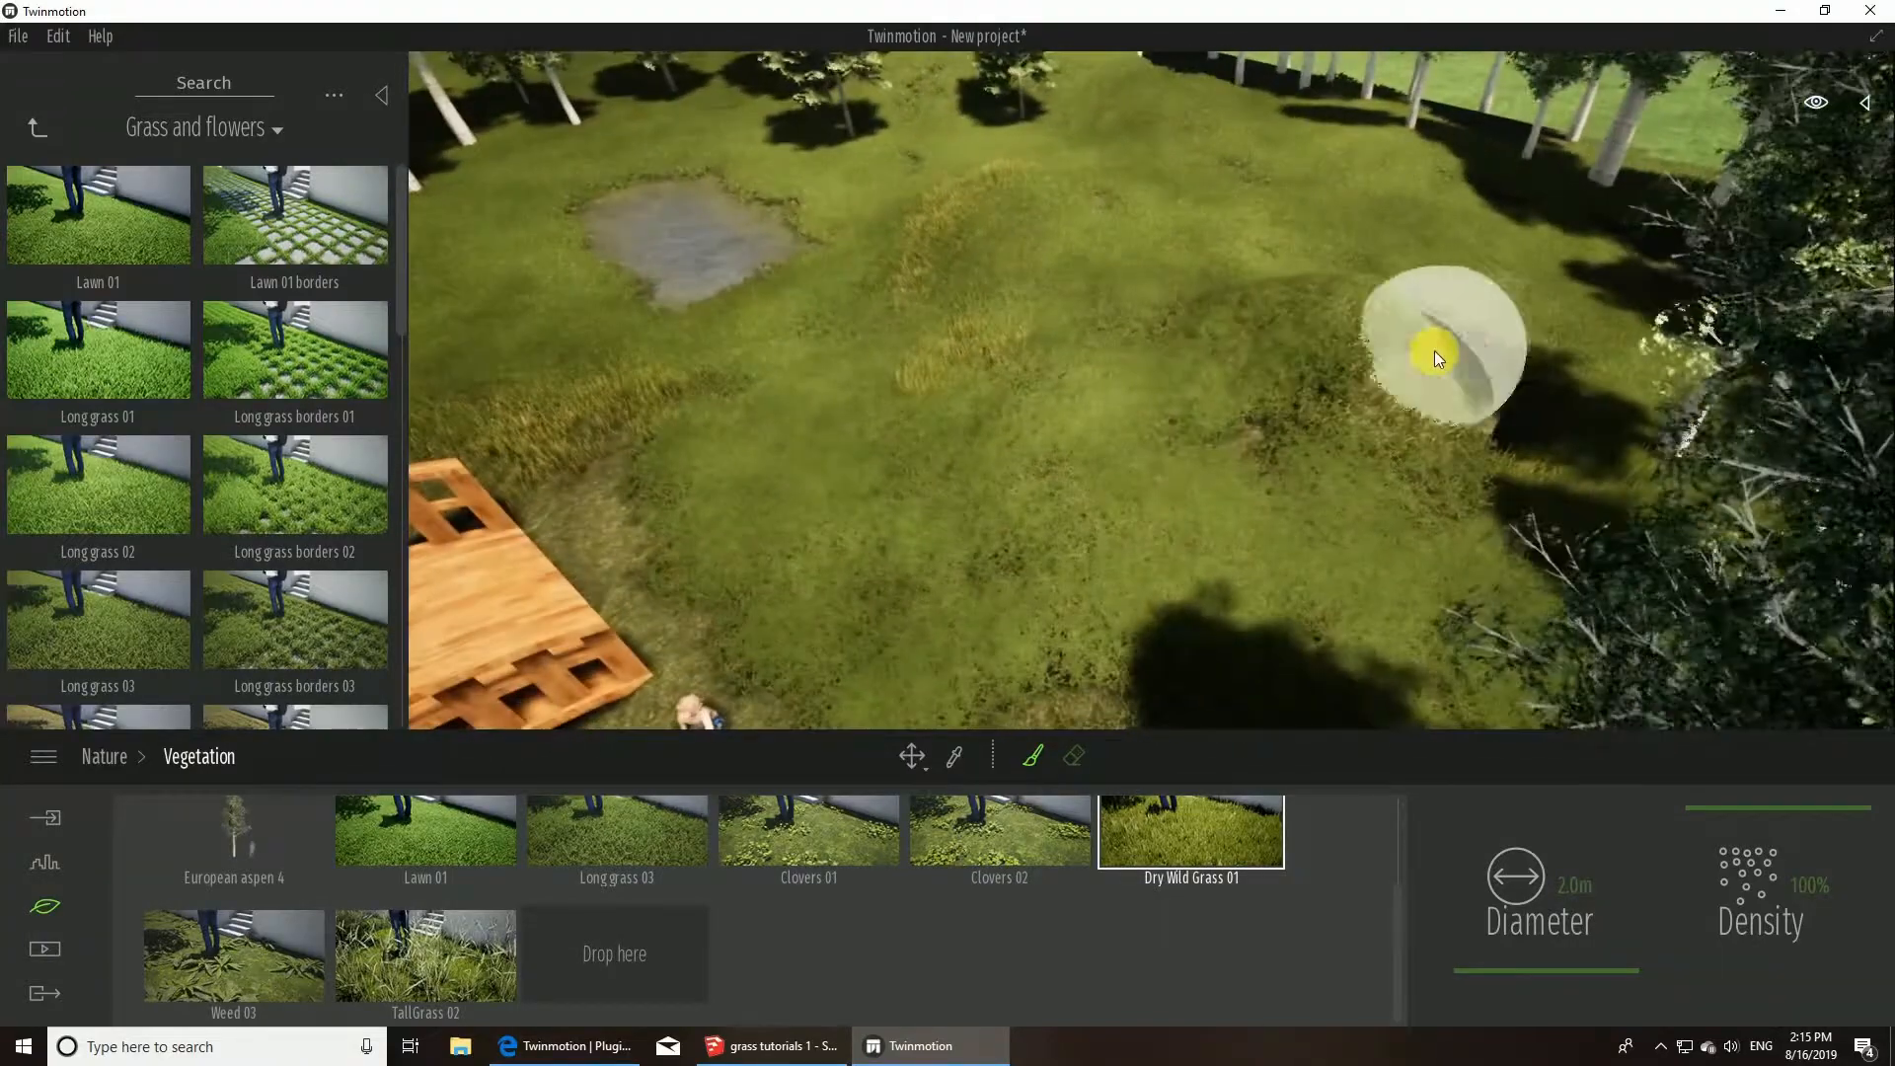
pyautogui.moveTo(1435, 351)
pyautogui.mouseDown()
pyautogui.moveTo(1458, 371)
pyautogui.moveTo(1406, 385)
pyautogui.mouseUp()
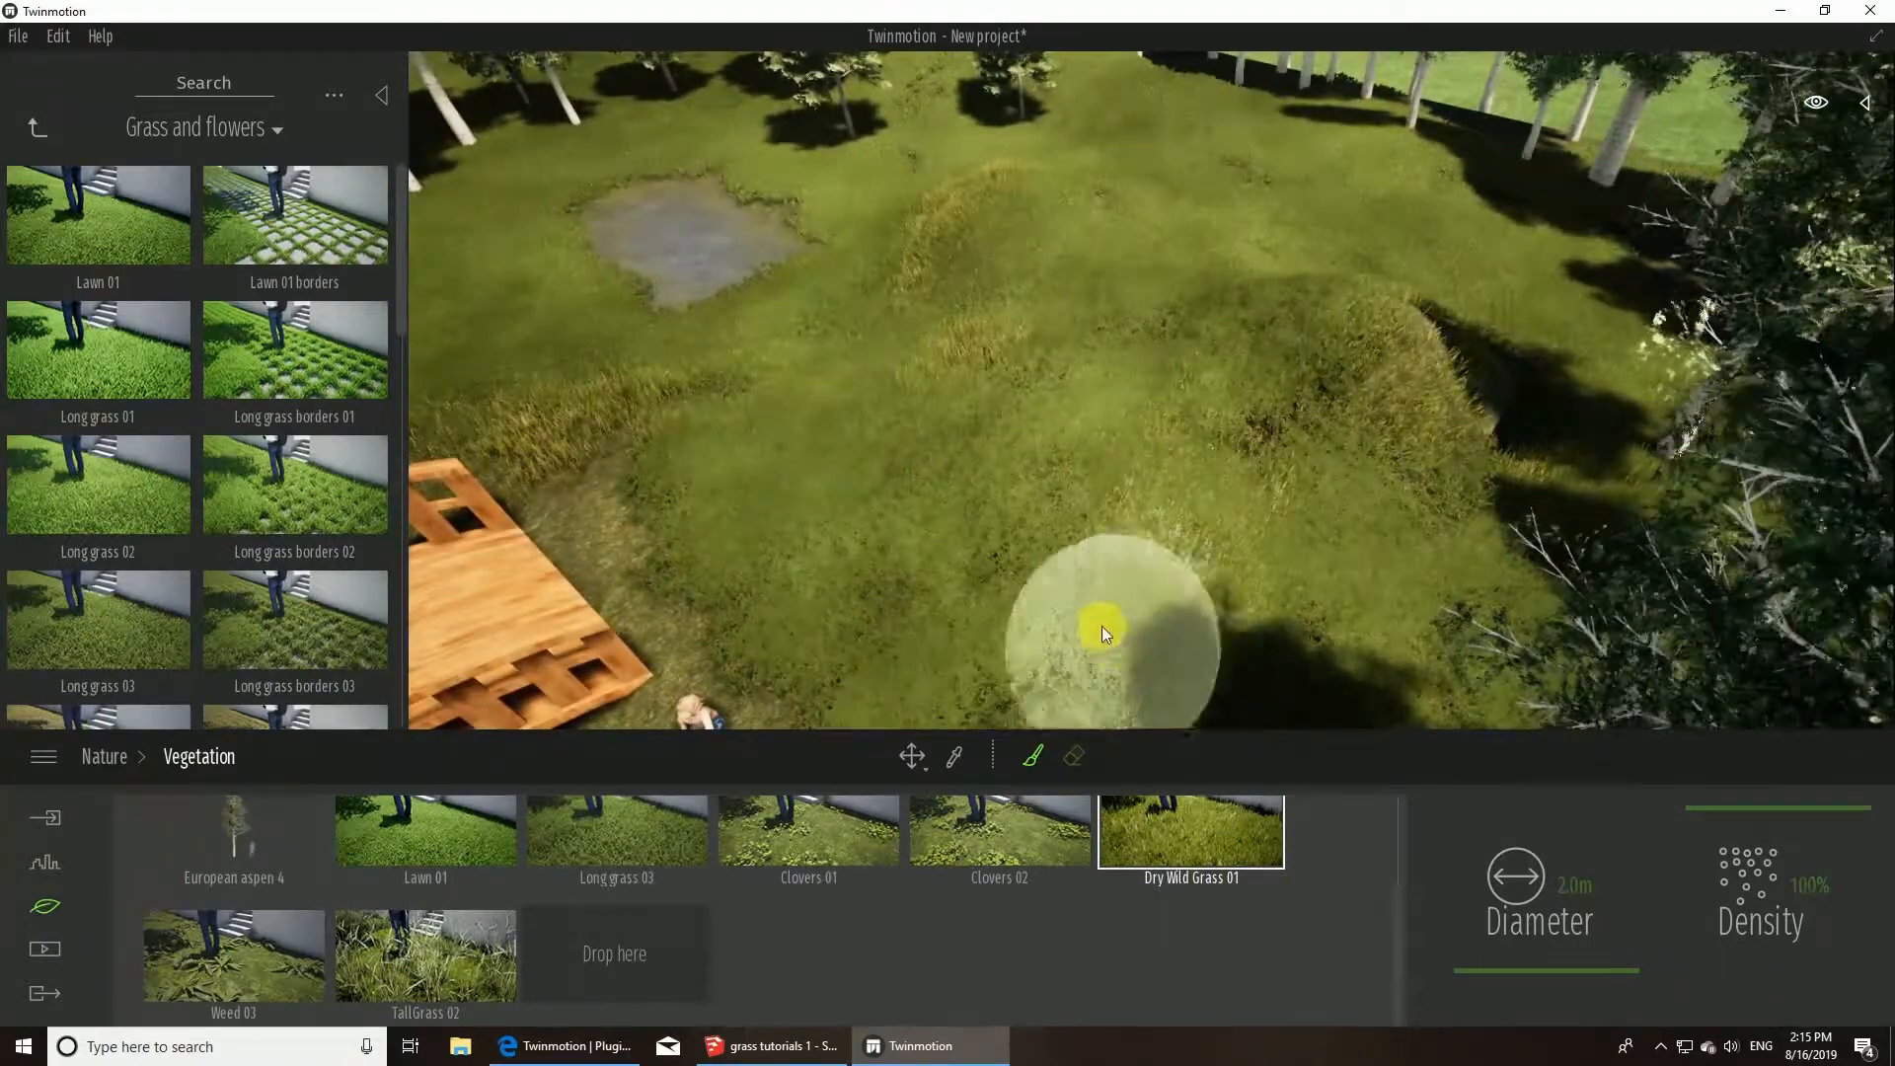
pyautogui.moveTo(1101, 626)
pyautogui.mouseDown(button='right')
pyautogui.moveTo(1071, 592)
pyautogui.moveTo(1097, 482)
pyautogui.moveTo(1040, 381)
pyautogui.mouseUp(button='right')
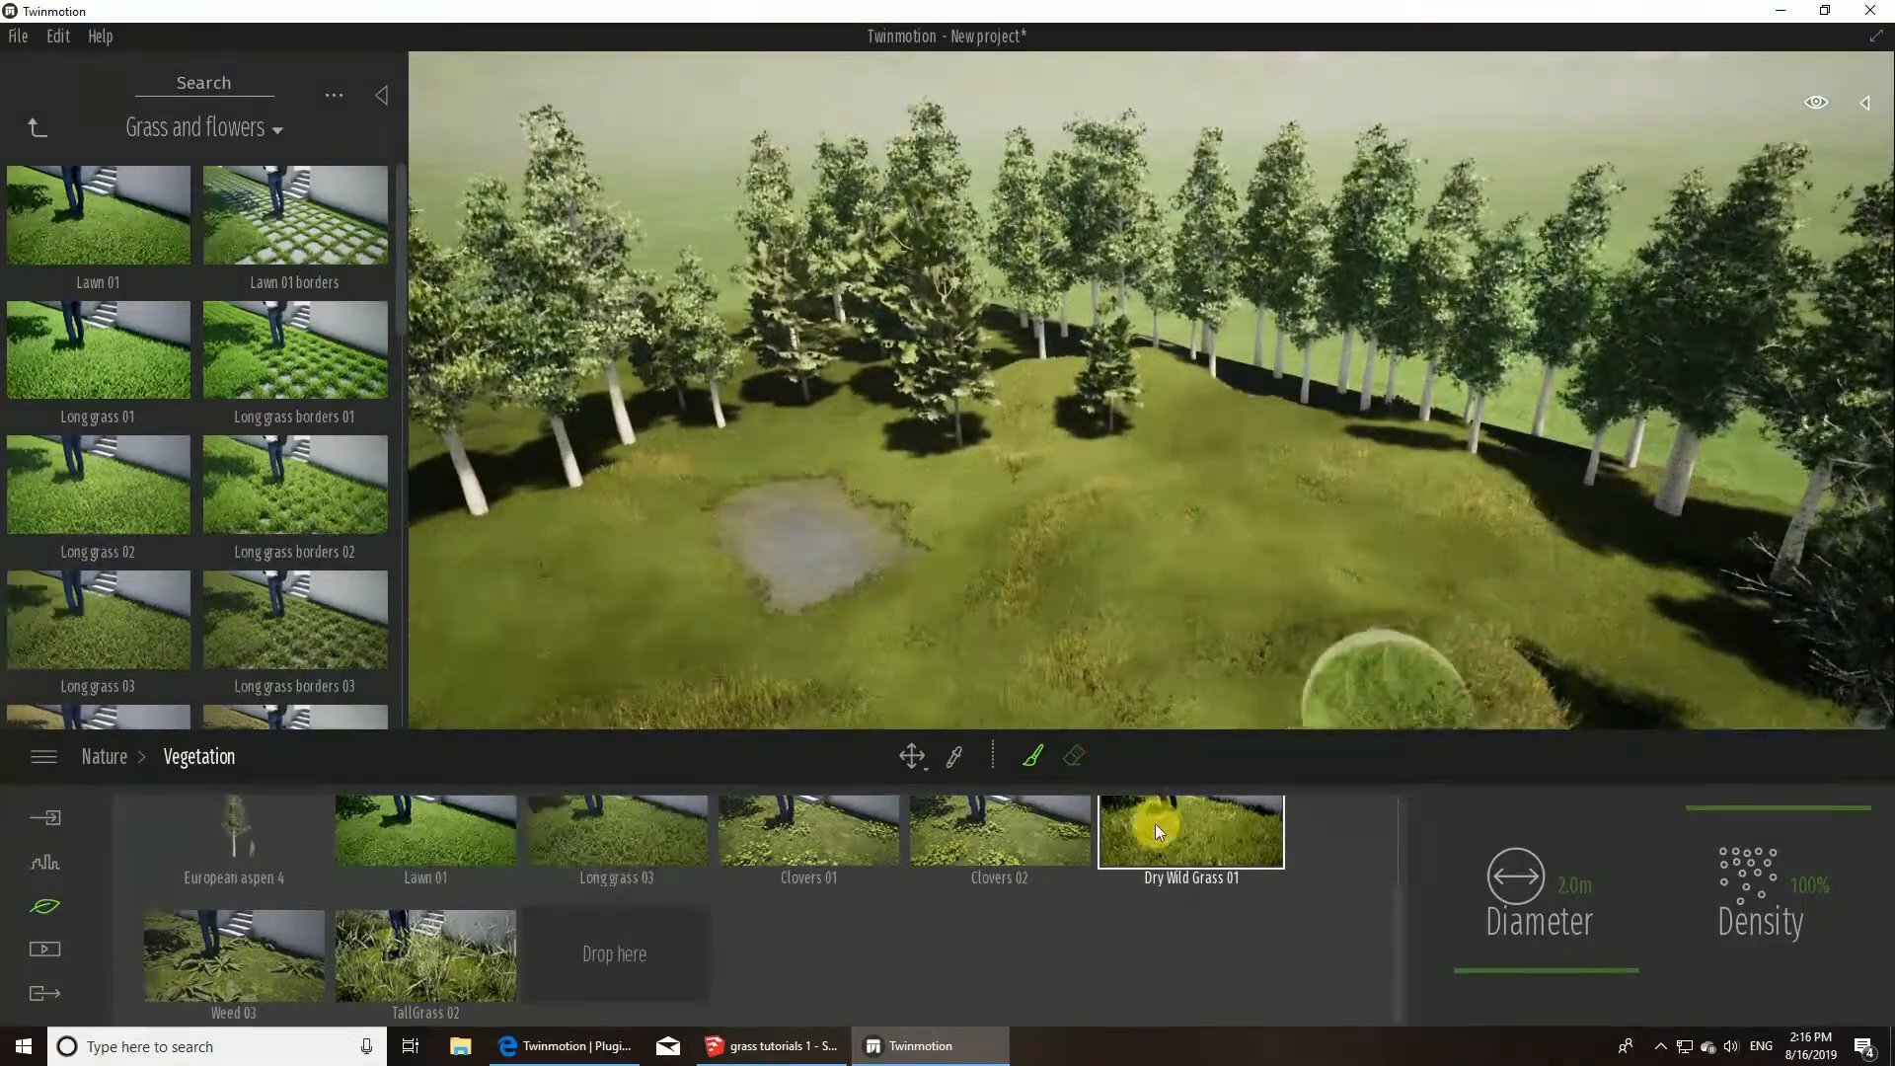
# - Switch the vegetation brush to Clovers 01 and try it on the grass near the ponds
pyautogui.click(621, 835)
pyautogui.moveTo(1056, 742); pyautogui.dragTo(825, 641, button='right')
pyautogui.click(846, 809)
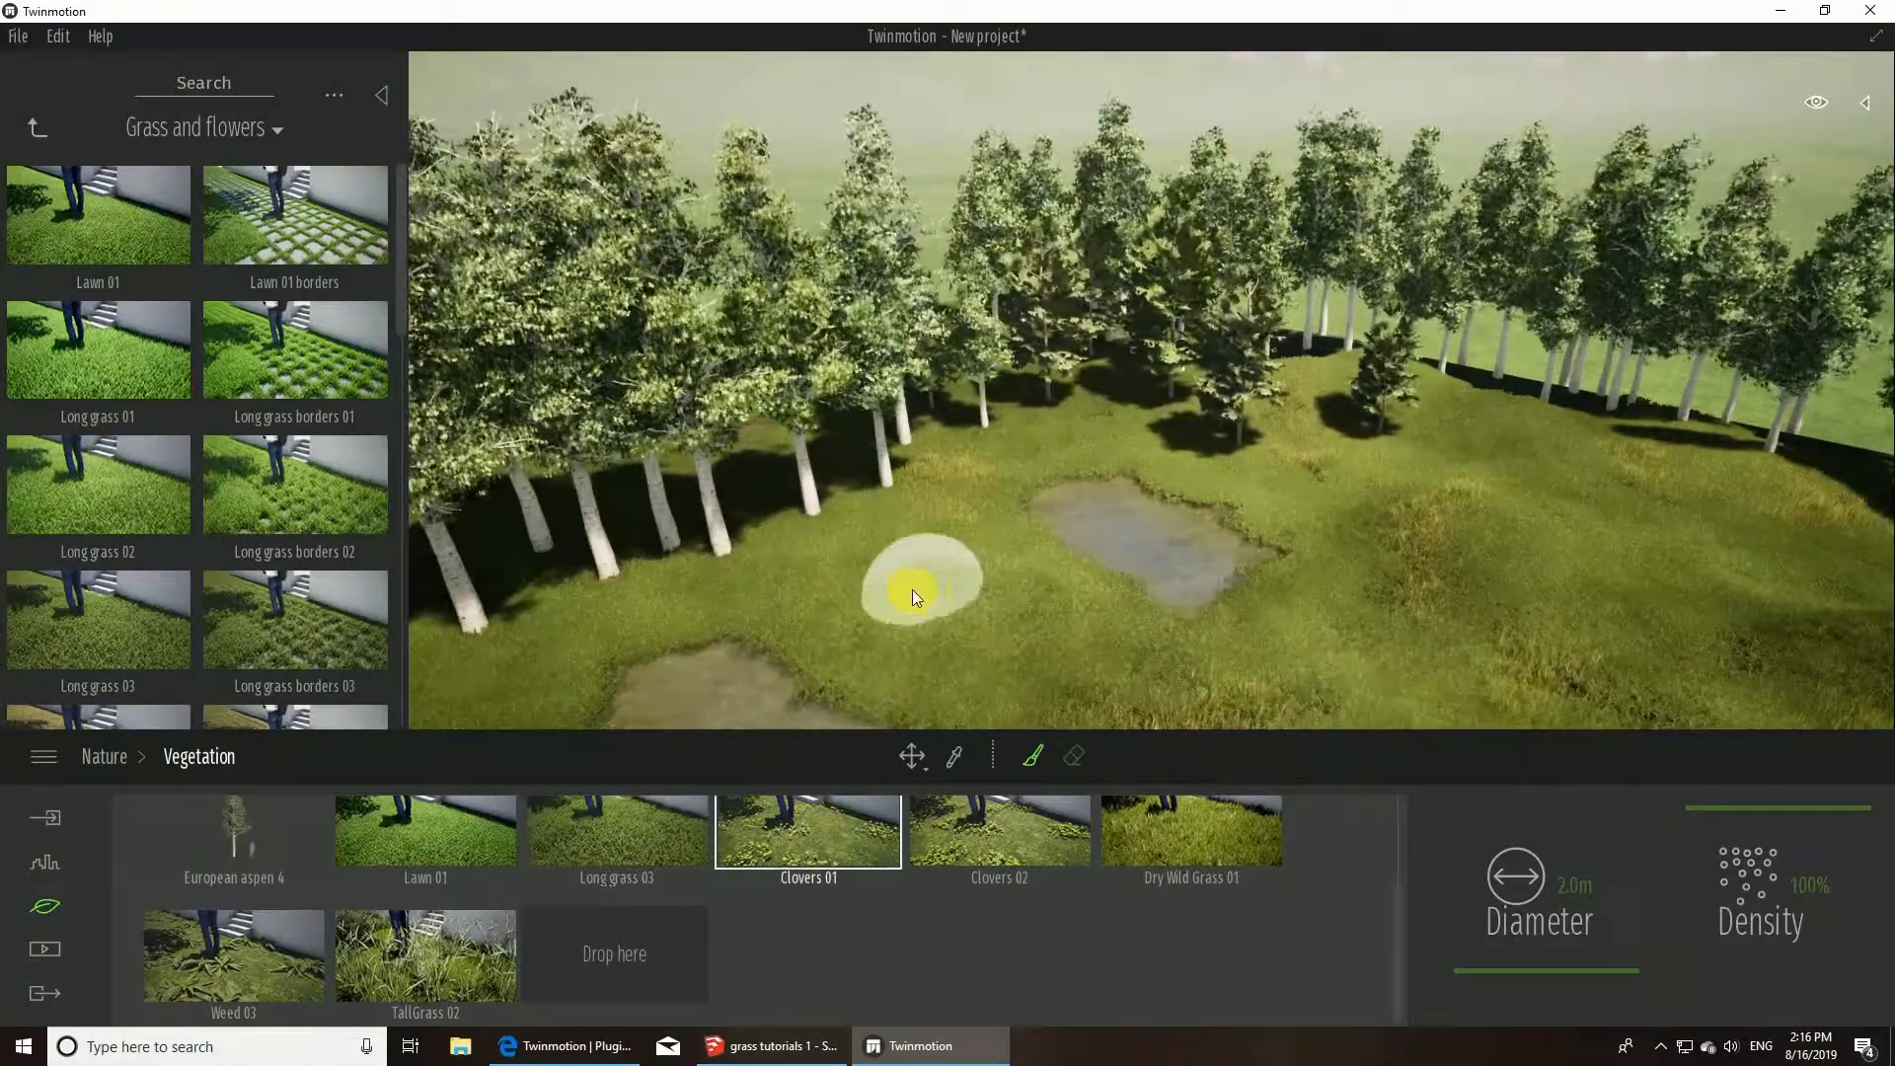
pyautogui.scroll(6, 1037, 664)
pyautogui.scroll(-5, 1312, 489)
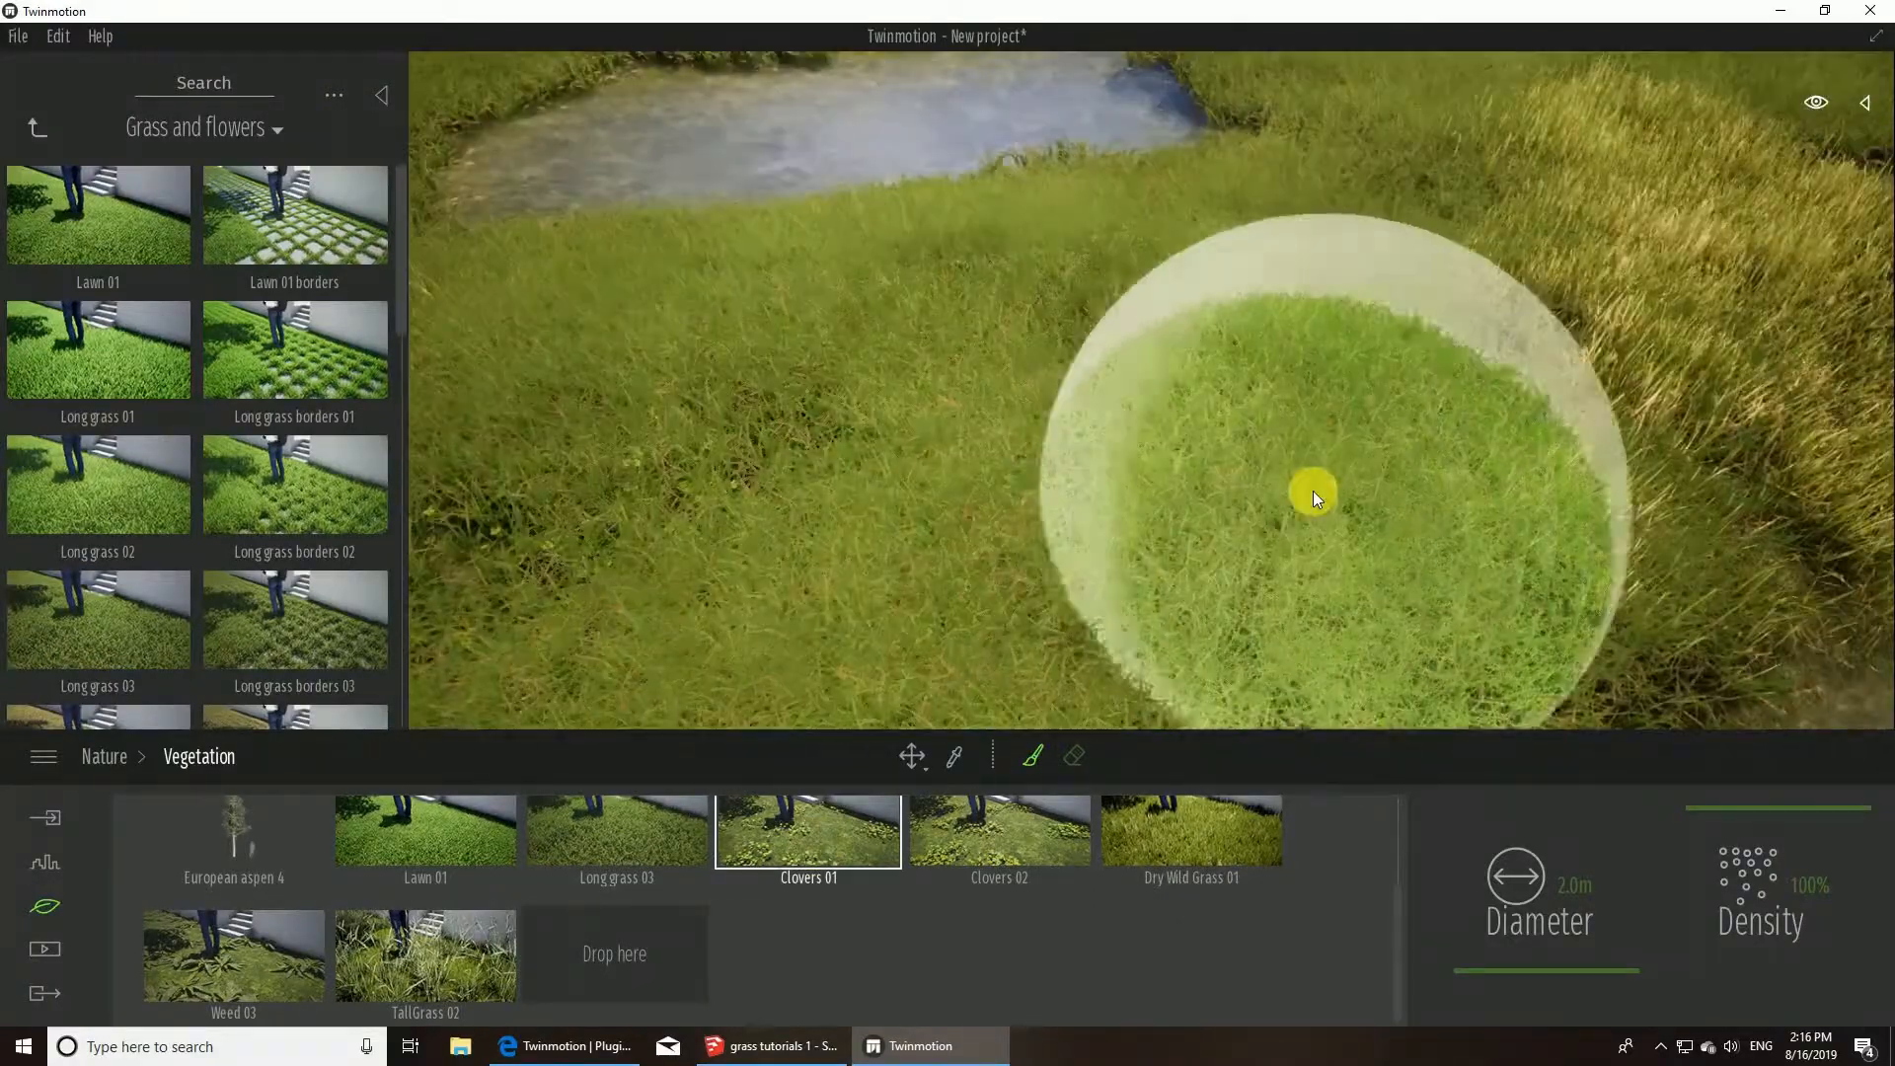
# - Paint Weed 03 along the bare pond bank beside the bridge
pyautogui.click(250, 969)
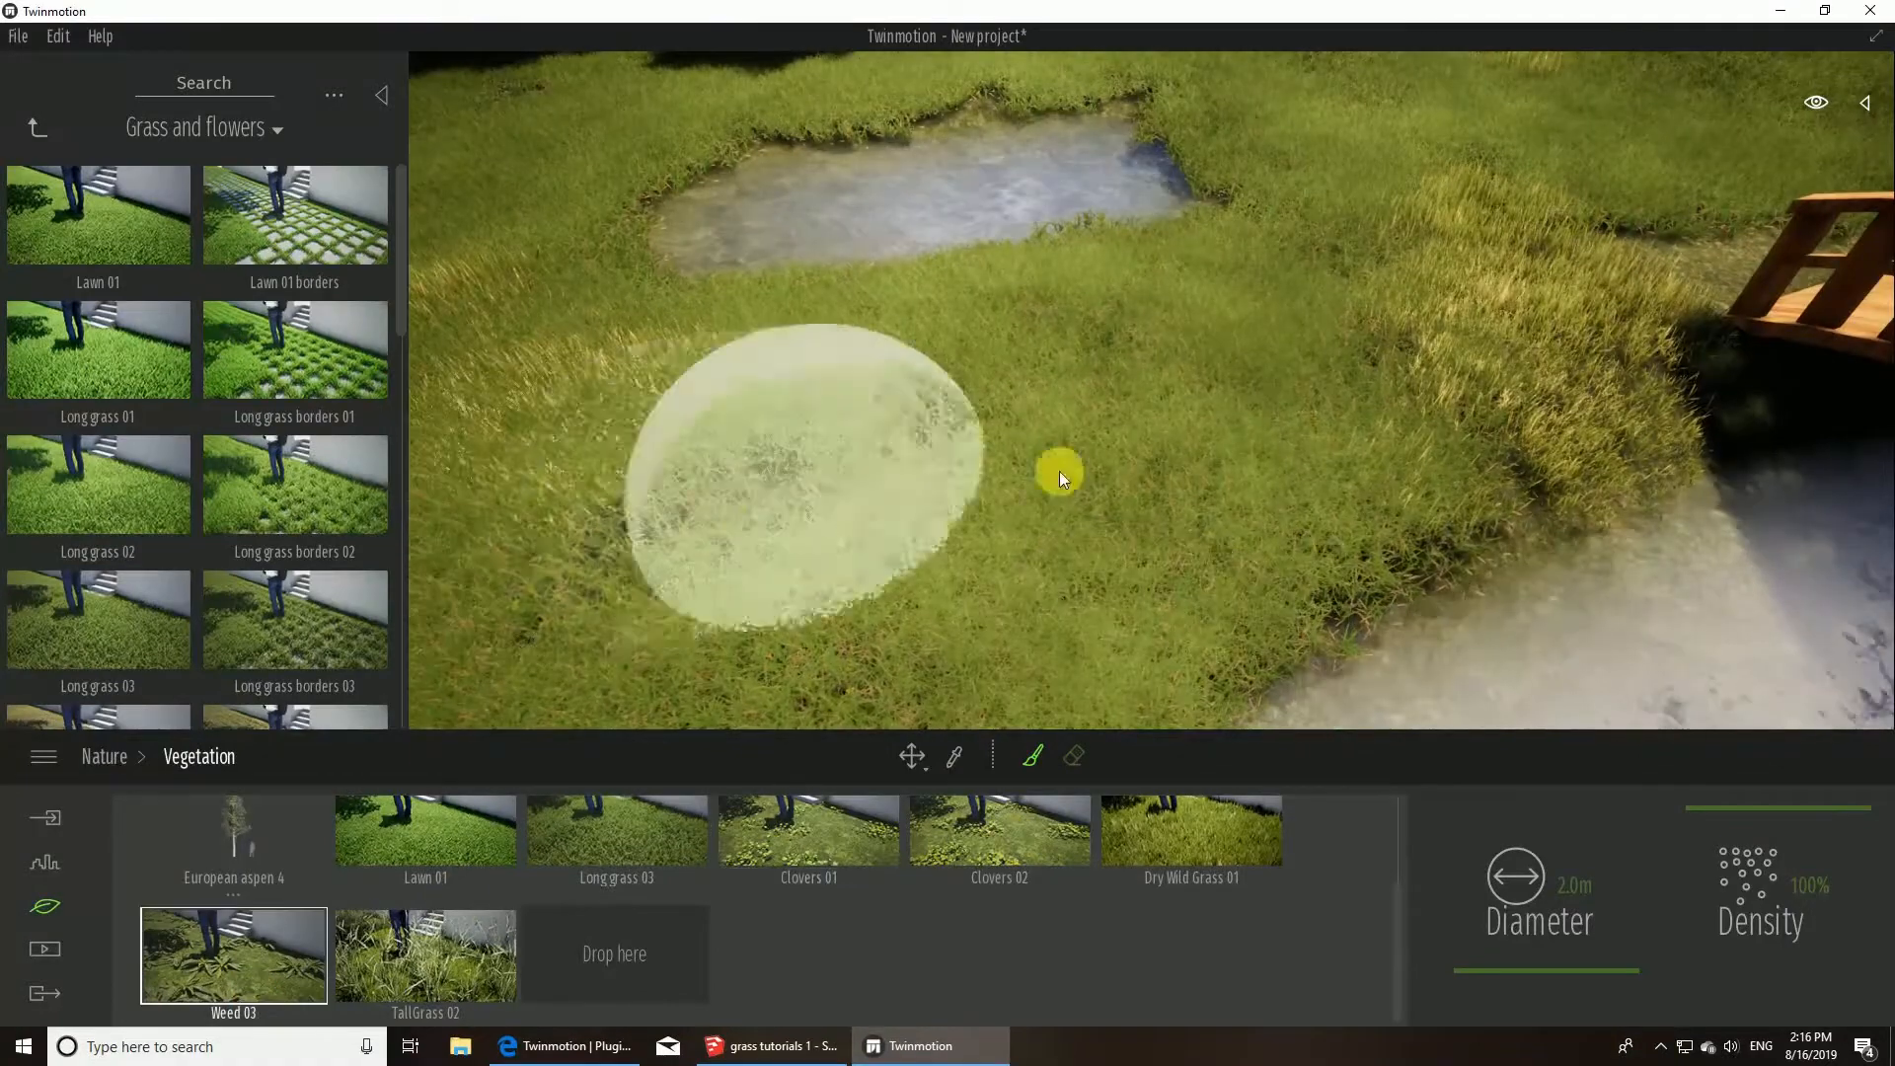
pyautogui.scroll(-8, 921, 538)
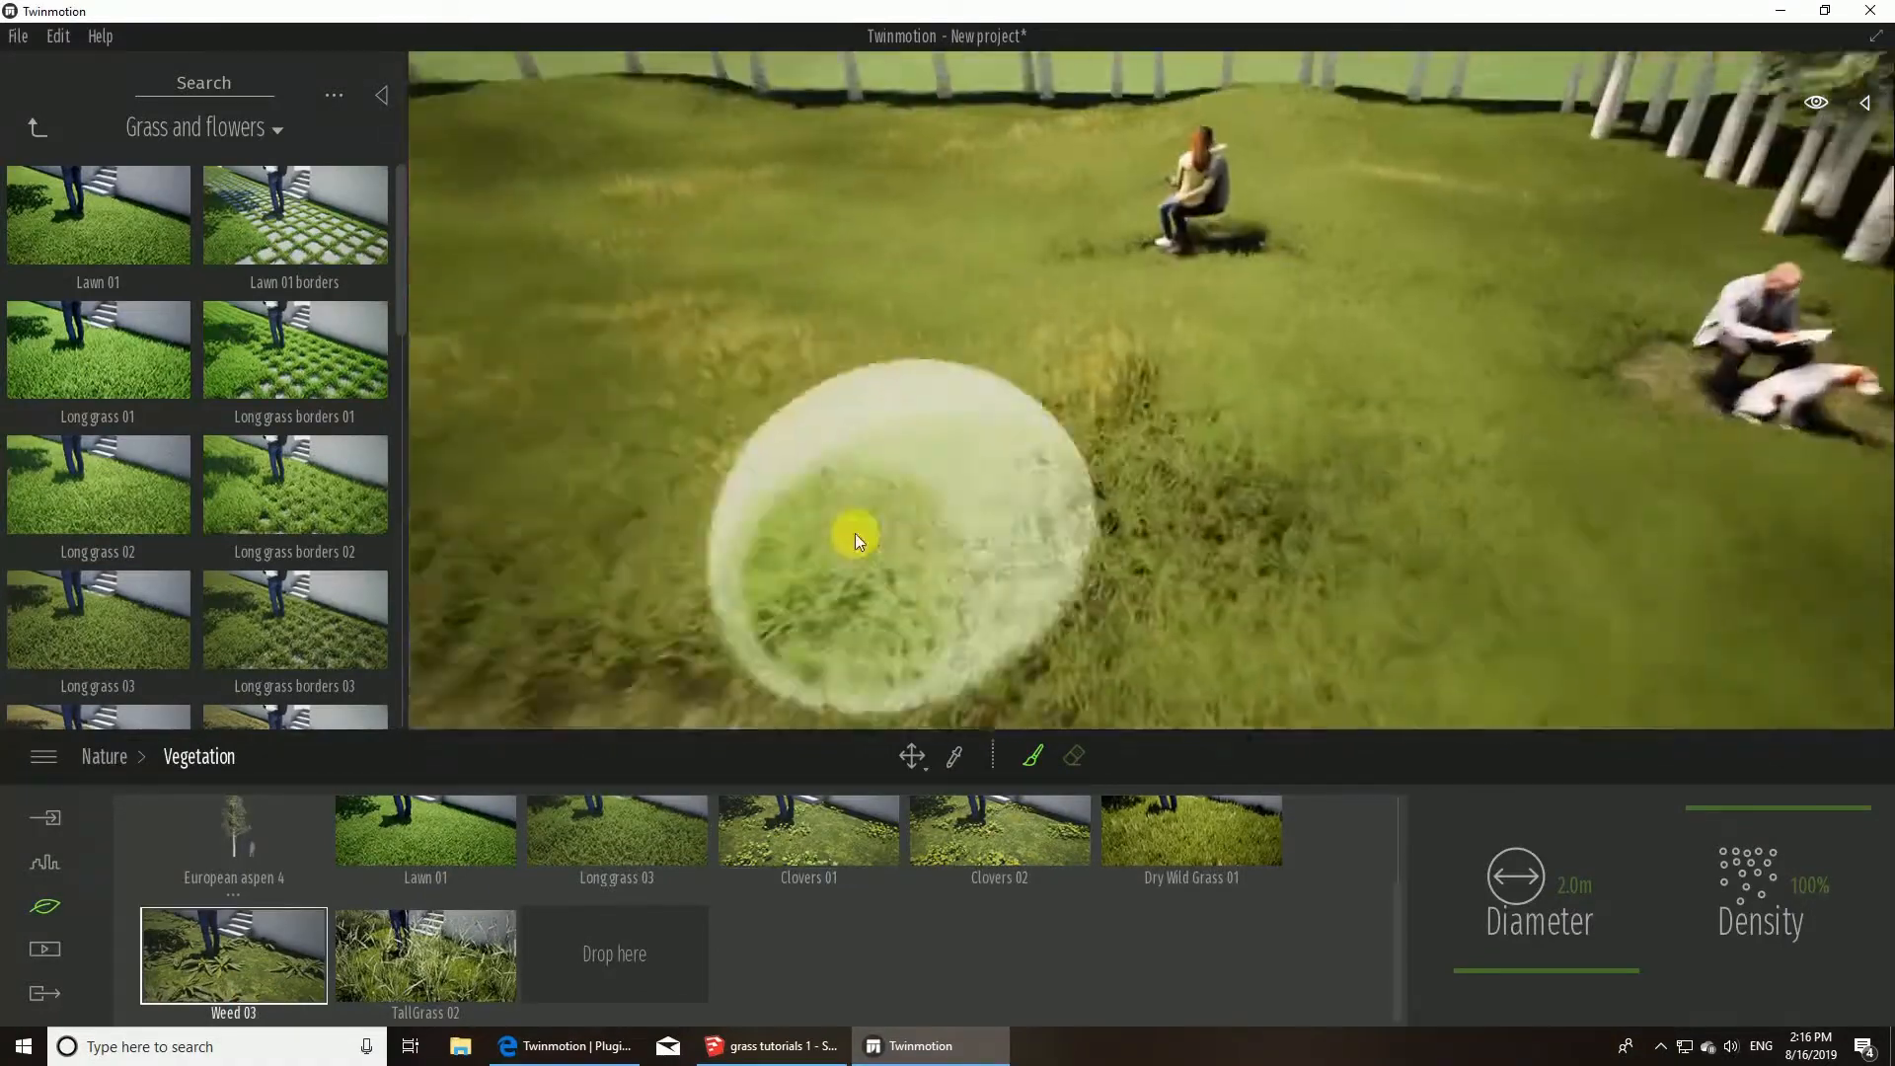
pyautogui.moveTo(944, 540); pyautogui.dragTo(1425, 615)
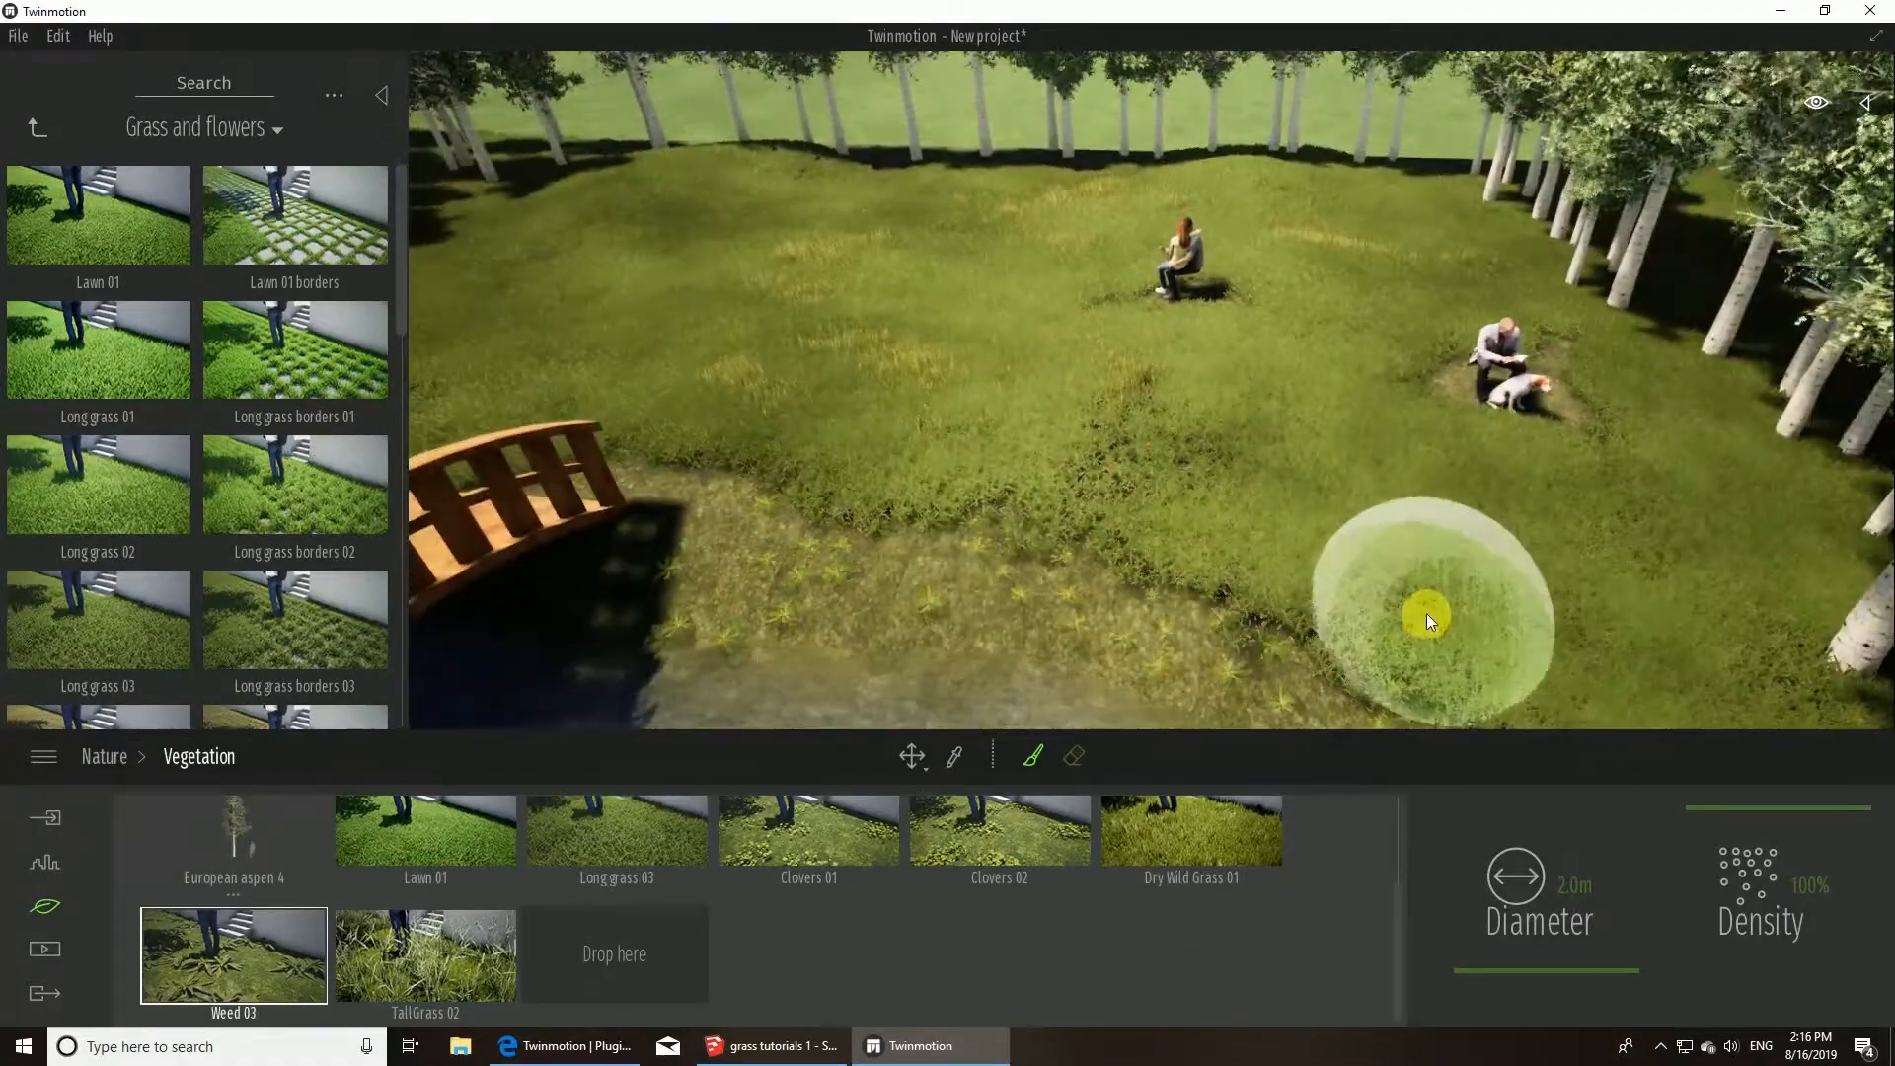
# - Paint Dry Wild Grass 01 along the pond bank and in the meadow beside the bridge
pyautogui.click(1184, 851)
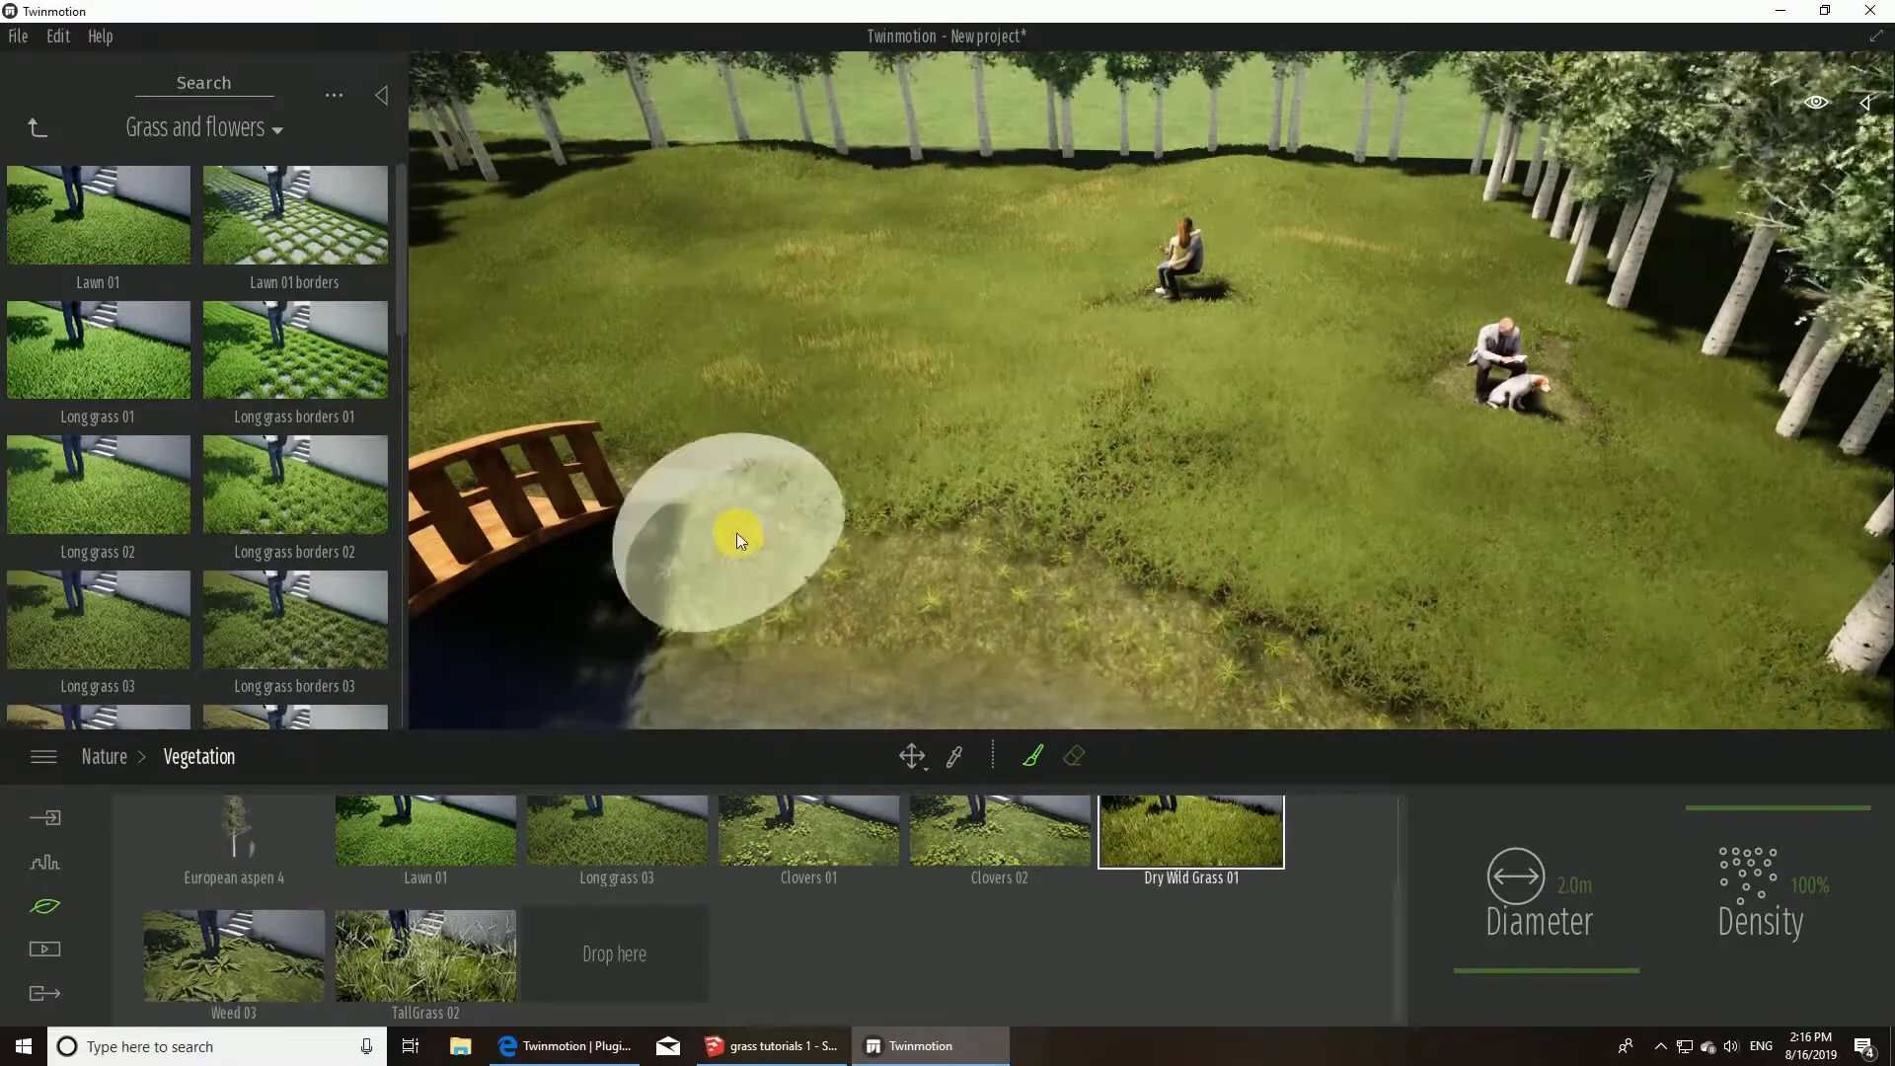
pyautogui.moveTo(871, 553); pyautogui.dragTo(1085, 560)
pyautogui.moveTo(1408, 580)
pyautogui.keyDown('shift'); pyautogui.mouseDown(button='middle')
pyautogui.moveTo(1624, 554)
pyautogui.moveTo(1569, 573)
pyautogui.mouseUp(button='middle'); pyautogui.keyUp('shift')
pyautogui.moveTo(1117, 496); pyautogui.dragTo(1333, 498)
pyautogui.moveTo(735, 538)
pyautogui.keyDown('shift'); pyautogui.mouseDown(button='middle')
pyautogui.moveTo(921, 435)
pyautogui.moveTo(877, 444)
pyautogui.moveTo(997, 513)
pyautogui.mouseUp(button='middle'); pyautogui.keyUp('shift')
# - Set the vegetation brush diameter to 1 m and paint Dry Wild Grass 01 in the meadow in front of the bridge and ponds
pyautogui.click(1573, 897)
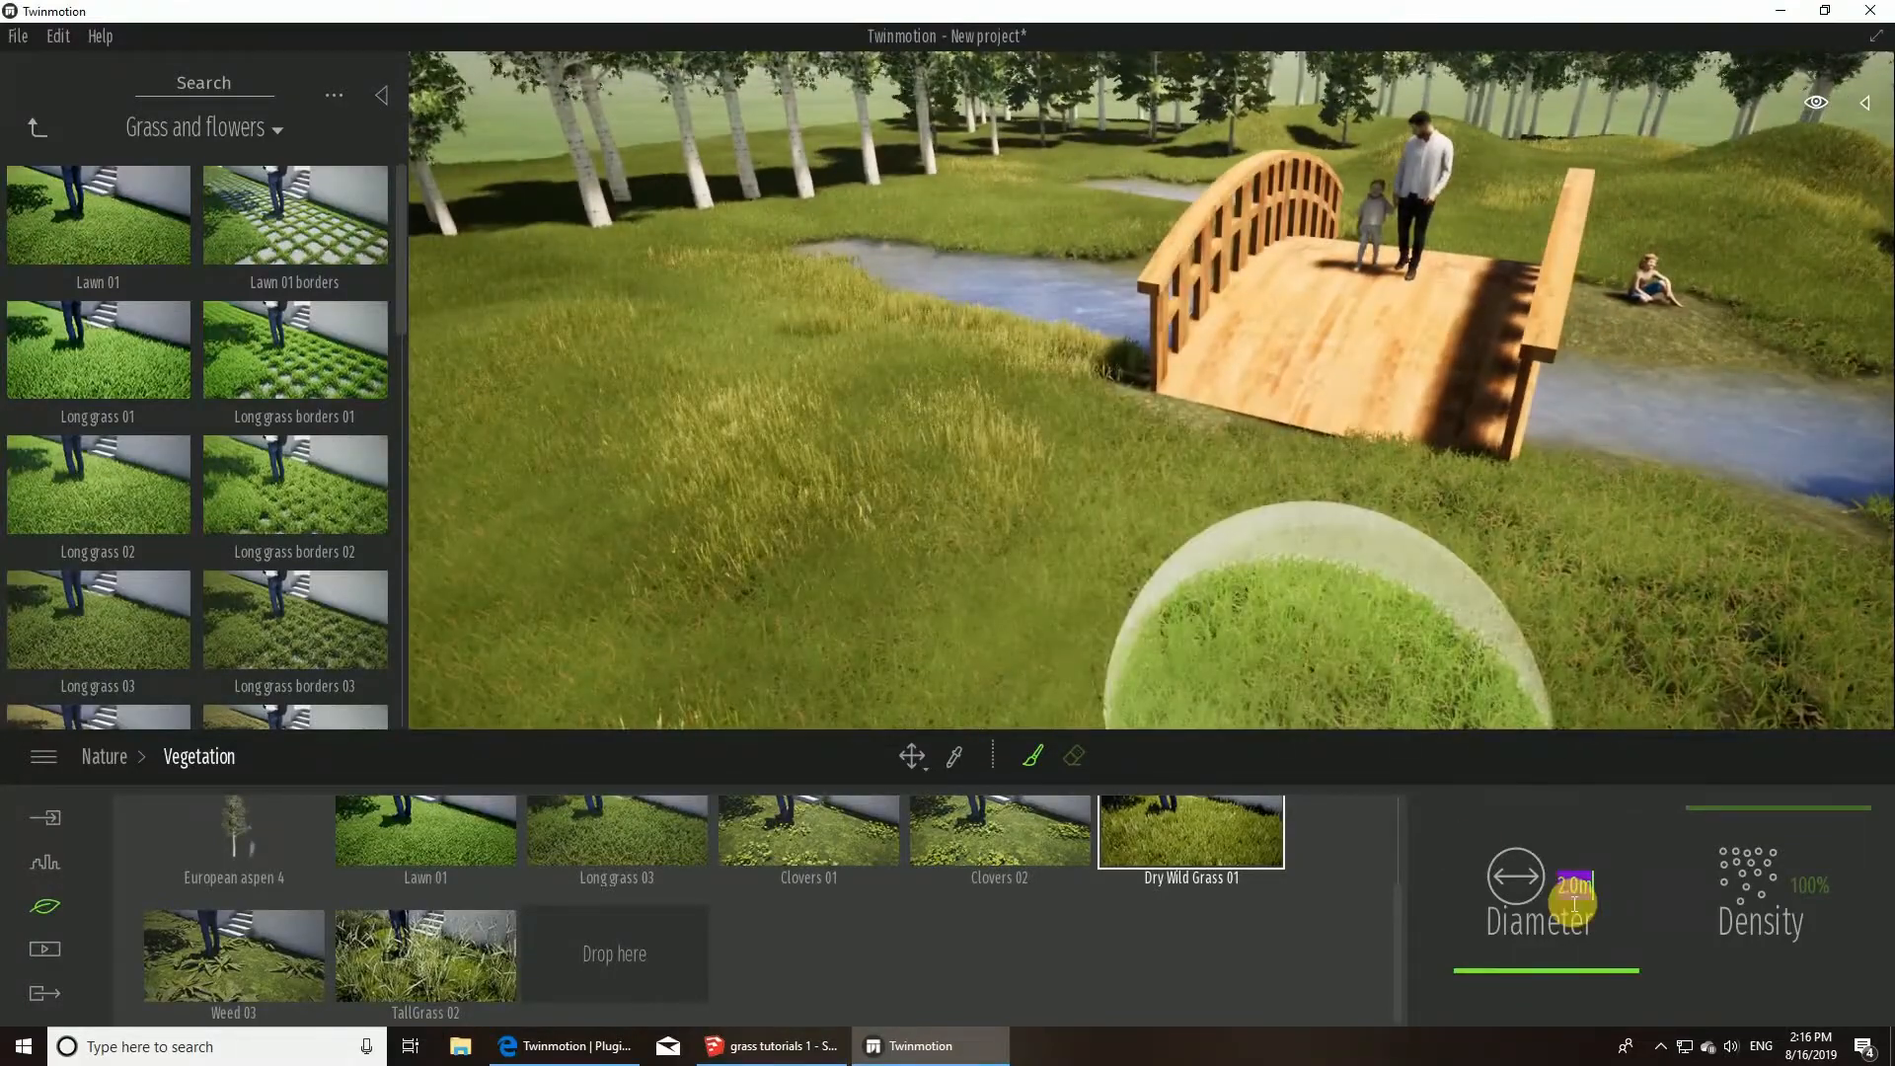
pyautogui.write('1')
pyautogui.press('Return')
pyautogui.moveTo(1099, 383); pyautogui.dragTo(1141, 424)
pyautogui.keyDown('shift'); pyautogui.moveTo(1270, 519); pyautogui.dragTo(1295, 488, button='middle'); pyautogui.keyUp('shift')
pyautogui.moveTo(1318, 459); pyautogui.dragTo(1532, 572)
pyautogui.scroll(-2, 1267, 604)
pyautogui.scroll(-2, 1267, 604)
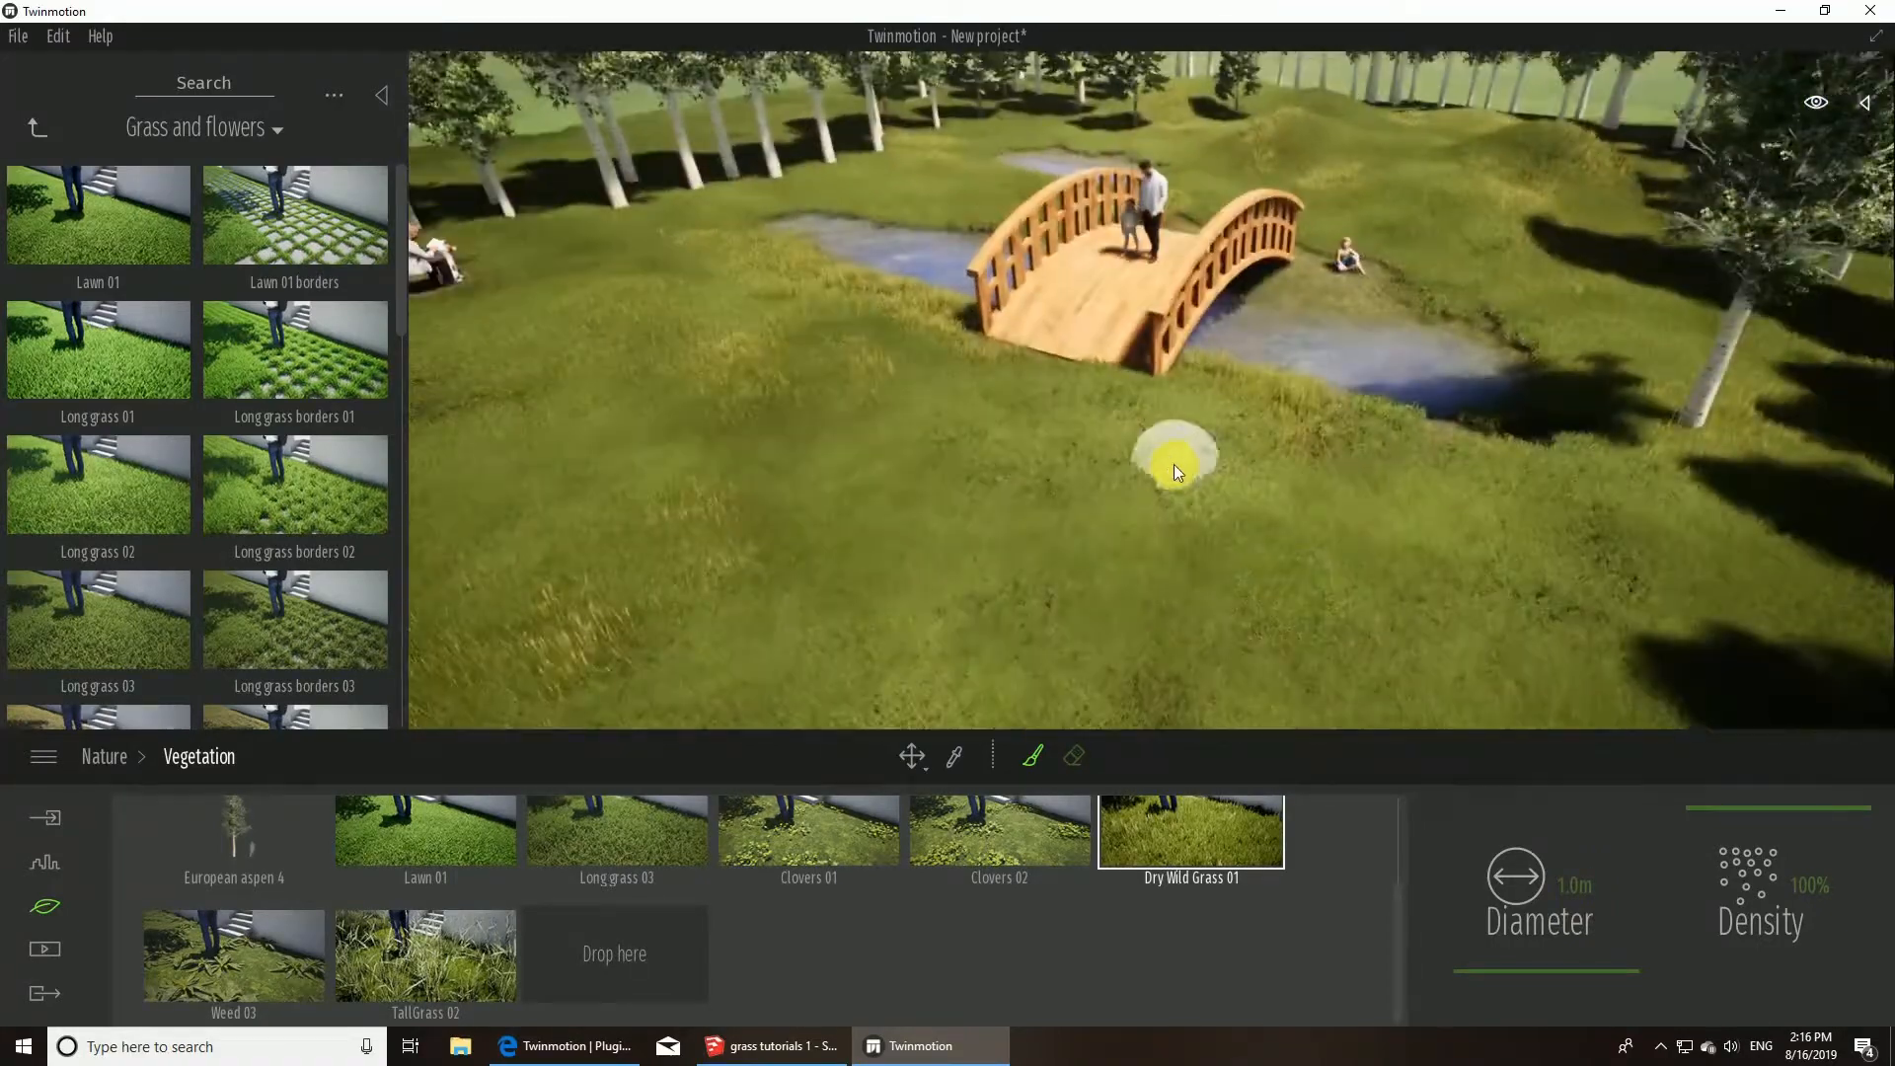
pyautogui.moveTo(1387, 447)
pyautogui.mouseDown()
pyautogui.moveTo(1637, 479)
pyautogui.moveTo(1480, 622)
pyautogui.mouseUp()
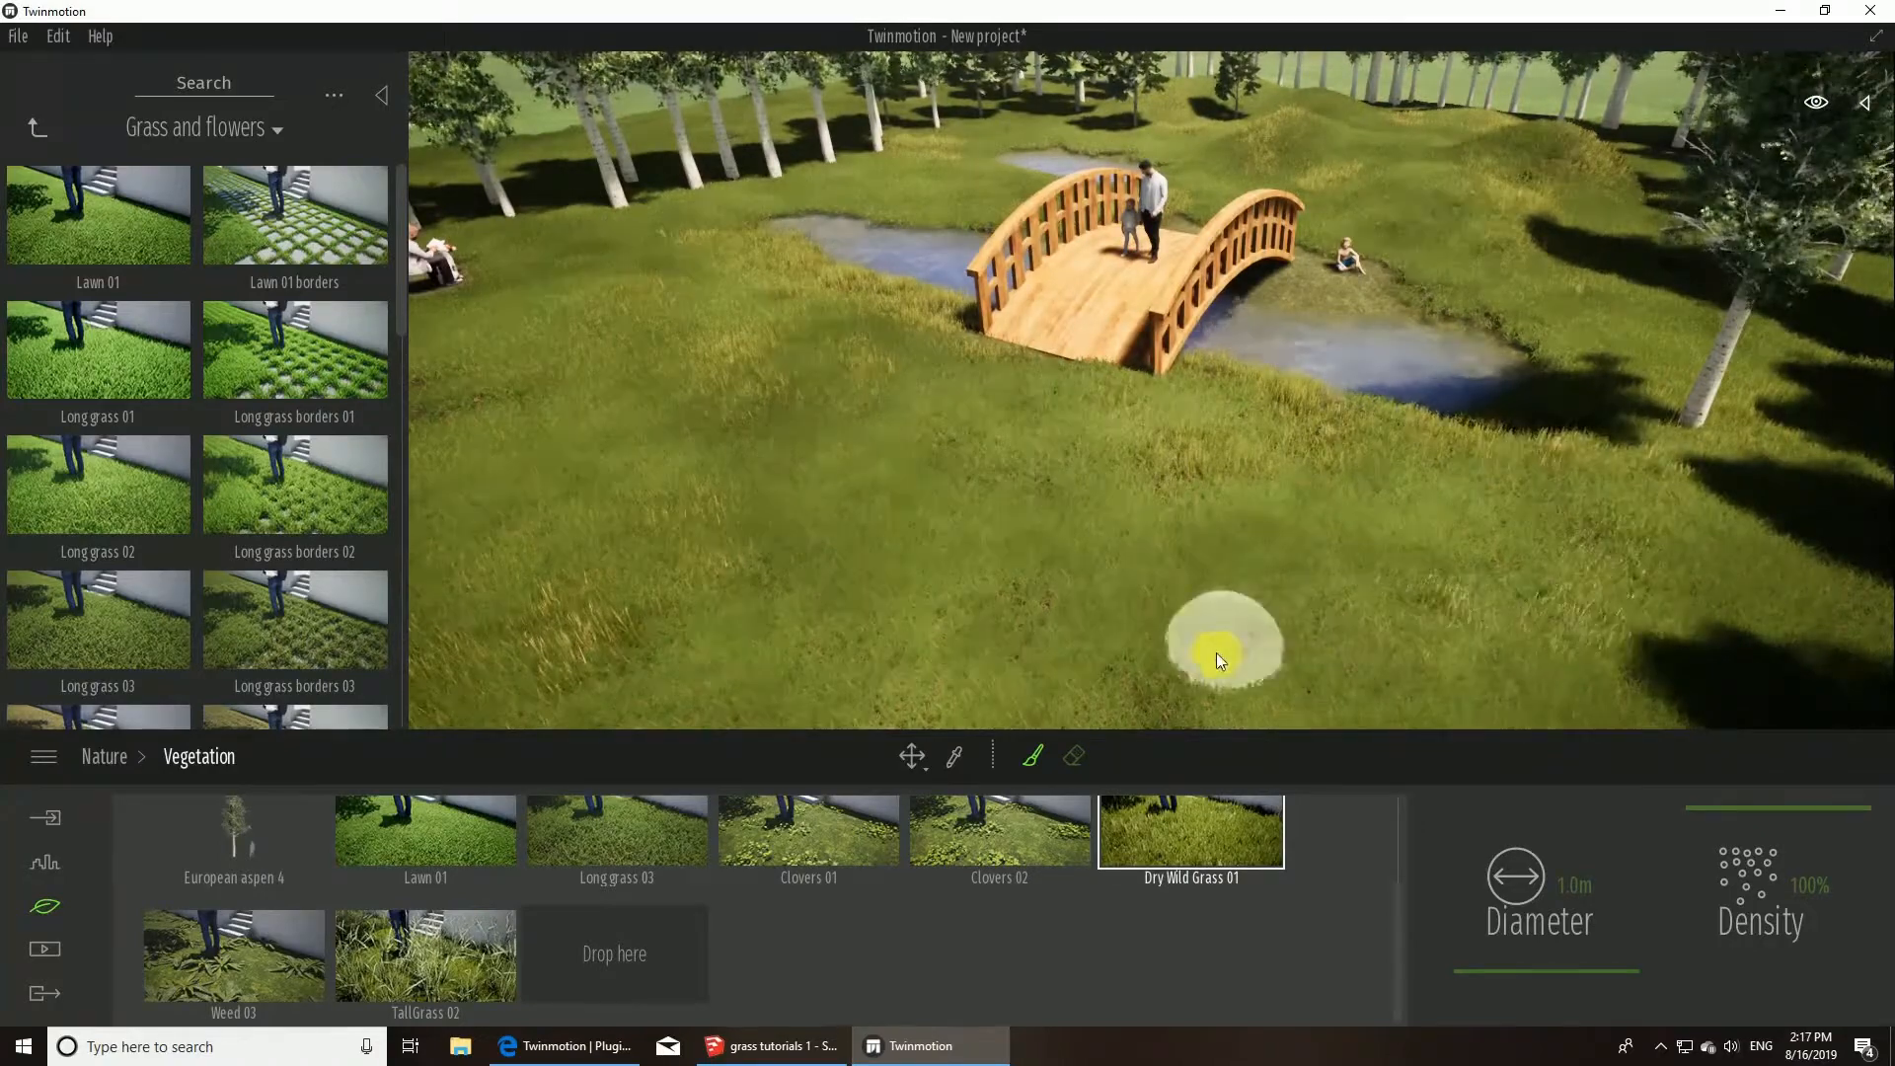
# - Paint TallGrass 02 around the near end of the bridge and in patches across the meadow in front of it
pyautogui.moveTo(1115, 485)
pyautogui.mouseDown(button='middle')
pyautogui.moveTo(1184, 482)
pyautogui.moveTo(1204, 455)
pyautogui.mouseUp(button='middle')
pyautogui.click(446, 948)
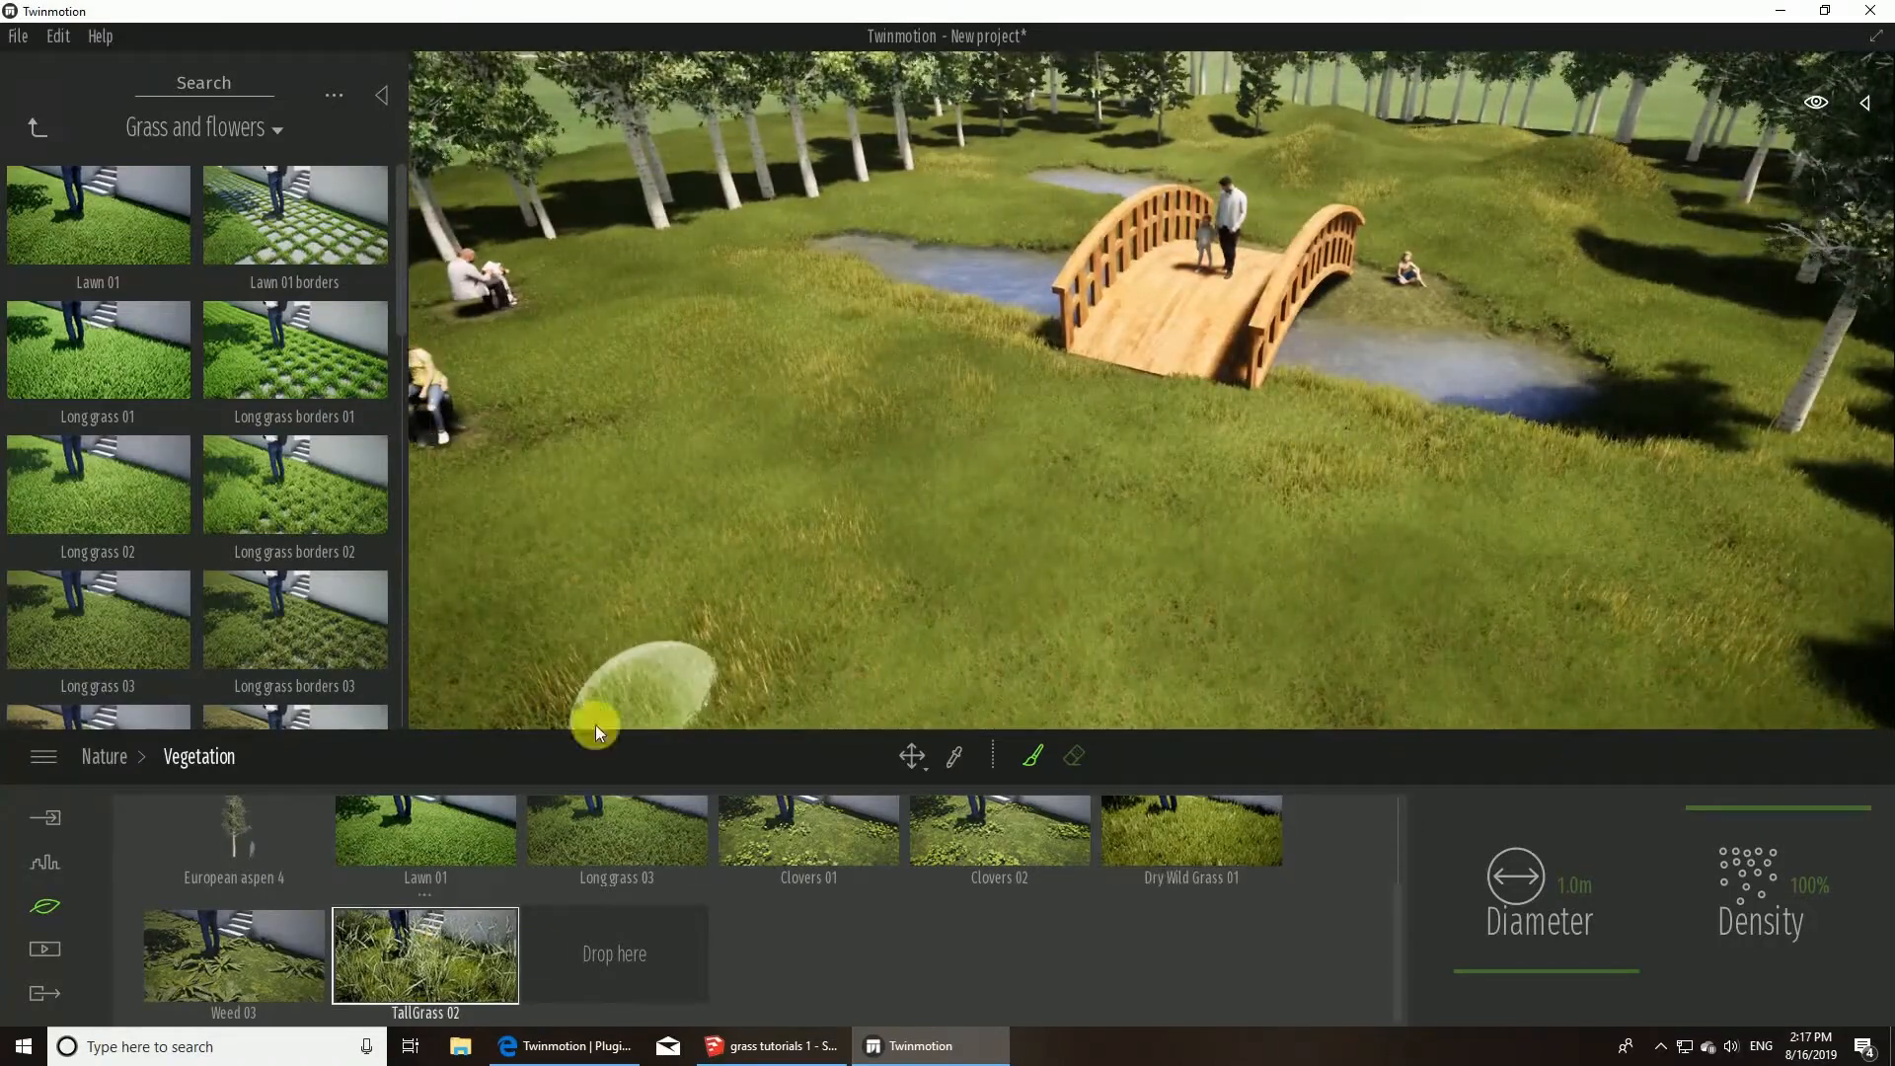
pyautogui.scroll(3, 1021, 363)
pyautogui.moveTo(1015, 383)
pyautogui.mouseDown()
pyautogui.moveTo(1345, 435)
pyautogui.moveTo(1471, 418)
pyautogui.mouseUp()
pyautogui.moveTo(951, 420)
pyautogui.mouseDown()
pyautogui.moveTo(888, 518)
pyautogui.moveTo(1338, 554)
pyautogui.moveTo(1388, 628)
pyautogui.mouseUp()
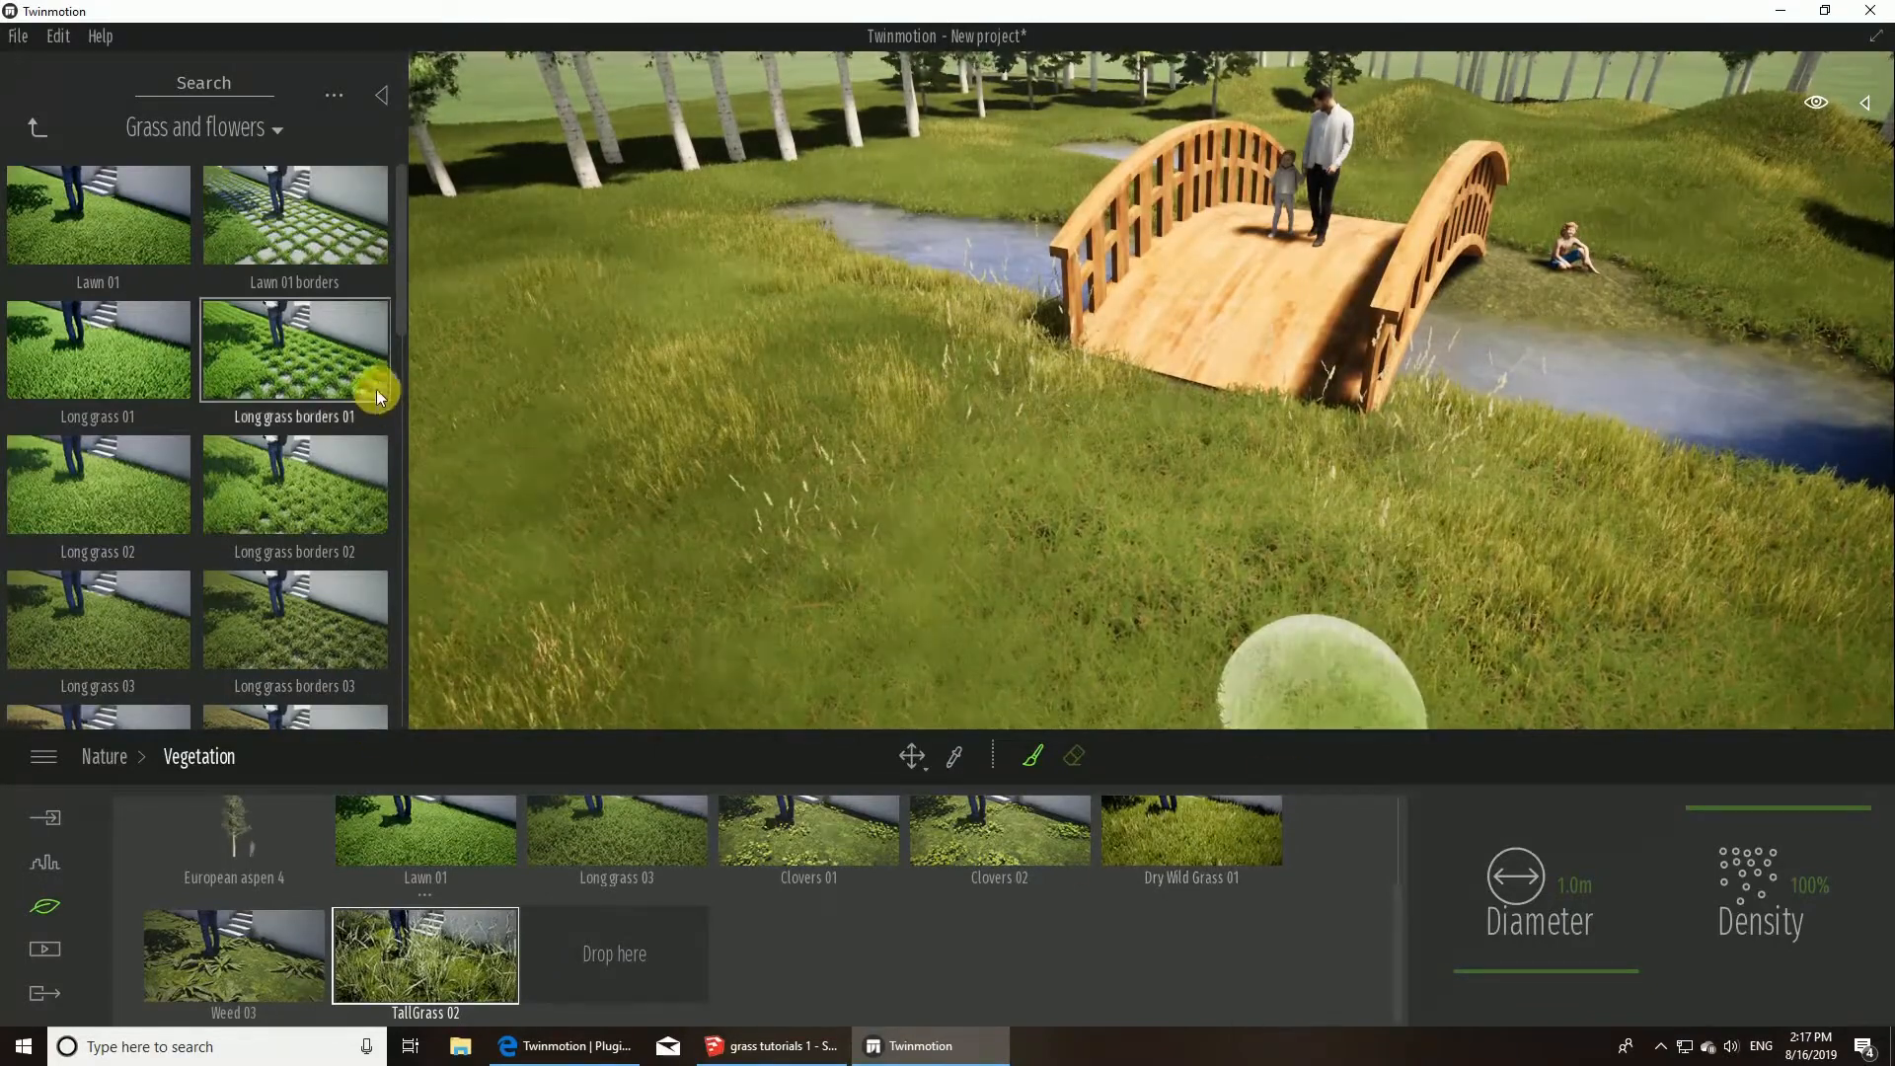
# - Add Buttercups to the vegetation brushes and paint them in the grass near the end of the bridge
pyautogui.scroll(-5, 376, 388)
pyautogui.moveTo(396, 485); pyautogui.dragTo(399, 664)
pyautogui.moveTo(294, 501); pyautogui.dragTo(622, 958)
pyautogui.moveTo(612, 461)
pyautogui.mouseDown()
pyautogui.moveTo(1083, 512)
pyautogui.moveTo(986, 381)
pyautogui.mouseUp()
pyautogui.moveTo(1261, 561)
pyautogui.mouseDown()
pyautogui.moveTo(424, 614)
pyautogui.moveTo(1520, 458)
pyautogui.moveTo(781, 555)
pyautogui.mouseUp()
# - Switch back to TallGrass 02 and paint it at the far end of the bridge and along the adjoining banks
pyautogui.moveTo(779, 548); pyautogui.dragTo(839, 528, button='right')
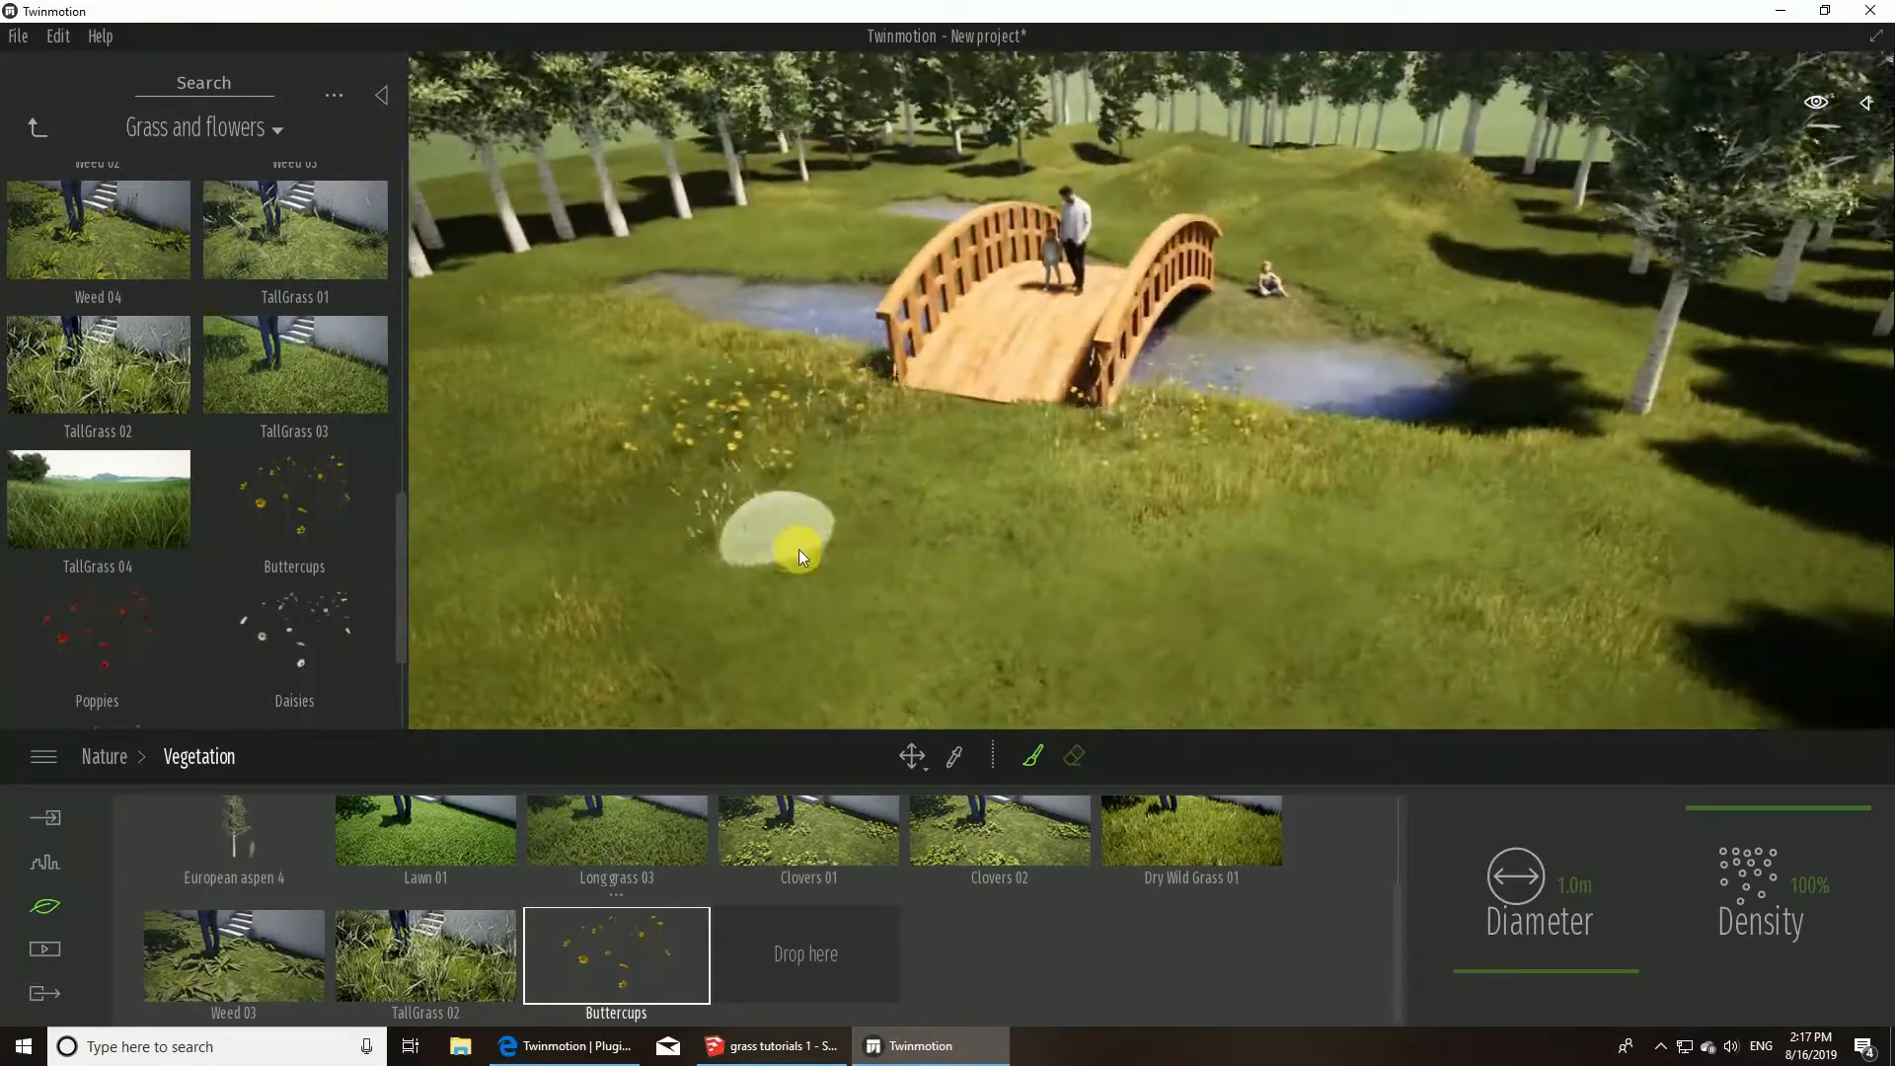
pyautogui.click(432, 949)
pyautogui.moveTo(637, 494)
pyautogui.mouseDown(button='right')
pyautogui.moveTo(622, 487)
pyautogui.moveTo(634, 516)
pyautogui.moveTo(617, 503)
pyautogui.moveTo(649, 509)
pyautogui.moveTo(737, 398)
pyautogui.mouseUp(button='right')
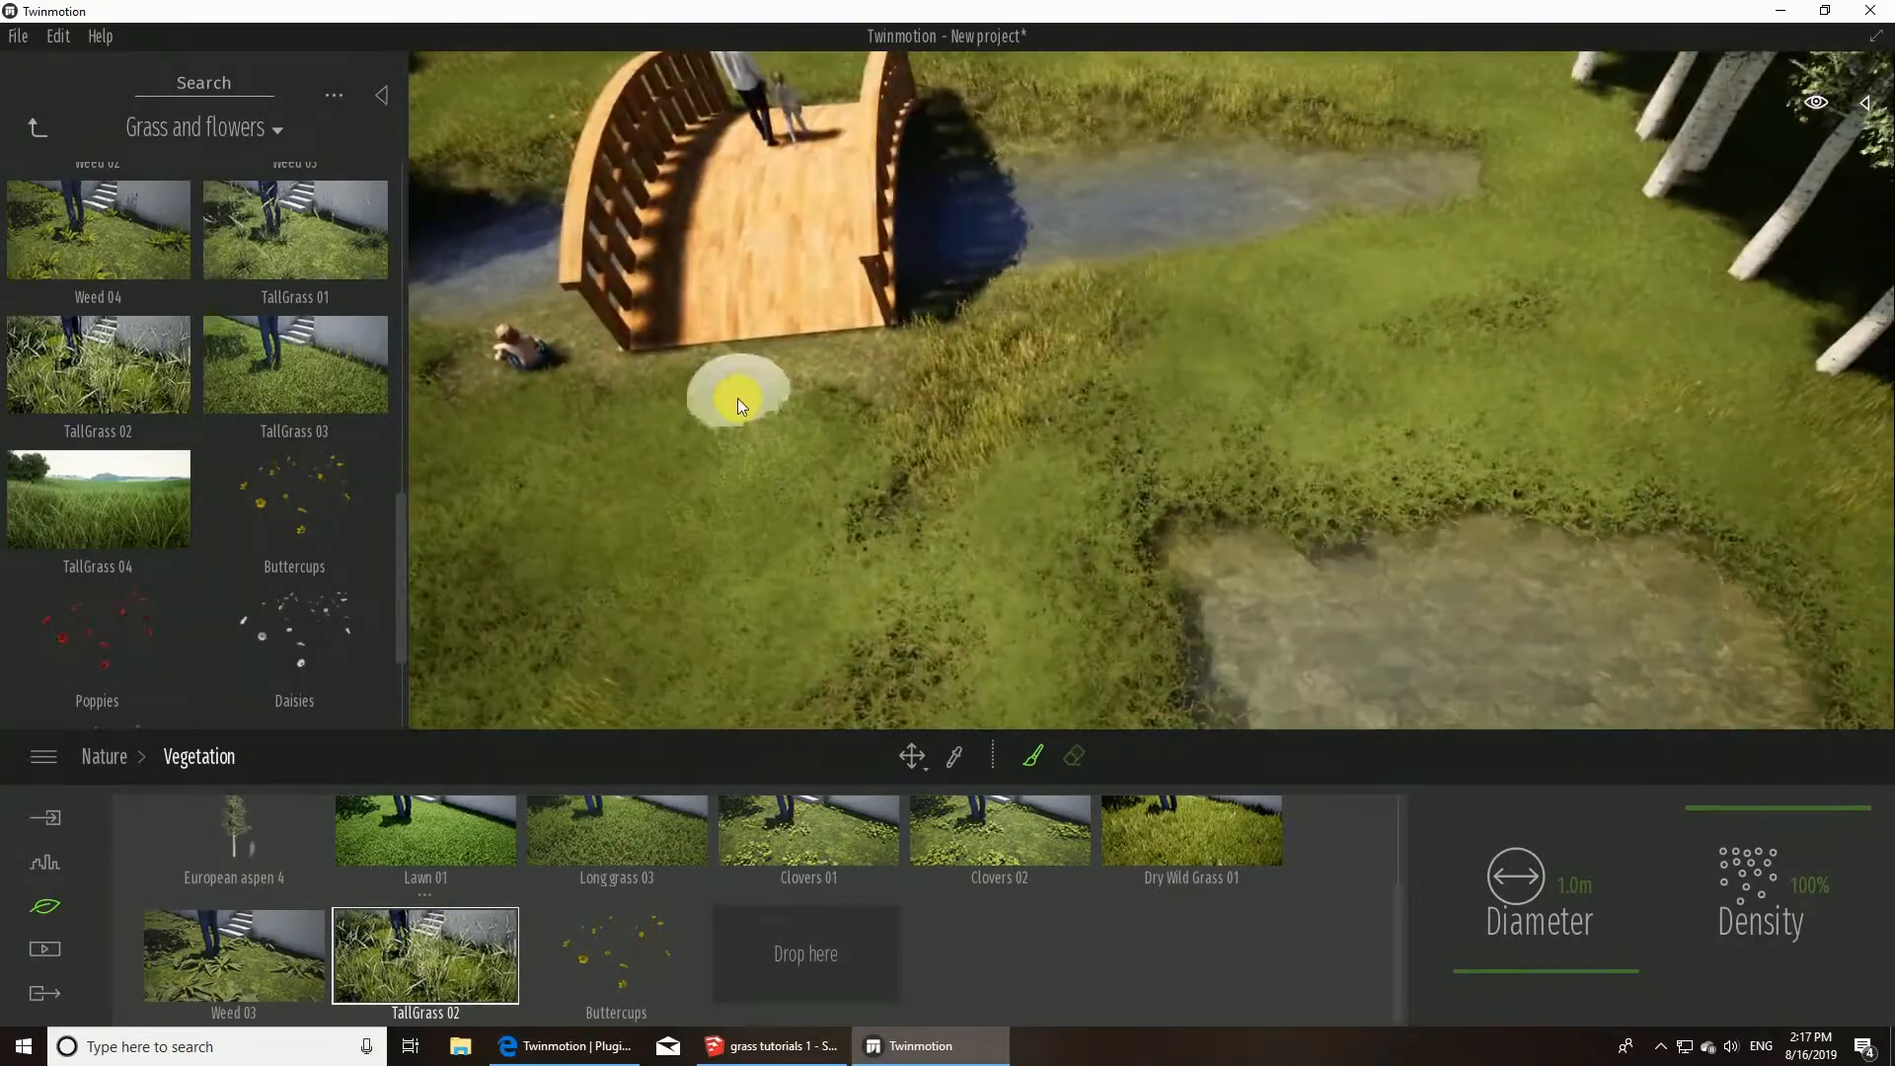
pyautogui.moveTo(849, 365)
pyautogui.mouseDown()
pyautogui.moveTo(890, 352)
pyautogui.moveTo(962, 403)
pyautogui.moveTo(1018, 306)
pyautogui.mouseUp()
pyautogui.moveTo(1020, 367); pyautogui.dragTo(1071, 380, button='right')
pyautogui.click(1101, 462)
pyautogui.moveTo(1100, 462); pyautogui.dragTo(1121, 472, button='right')
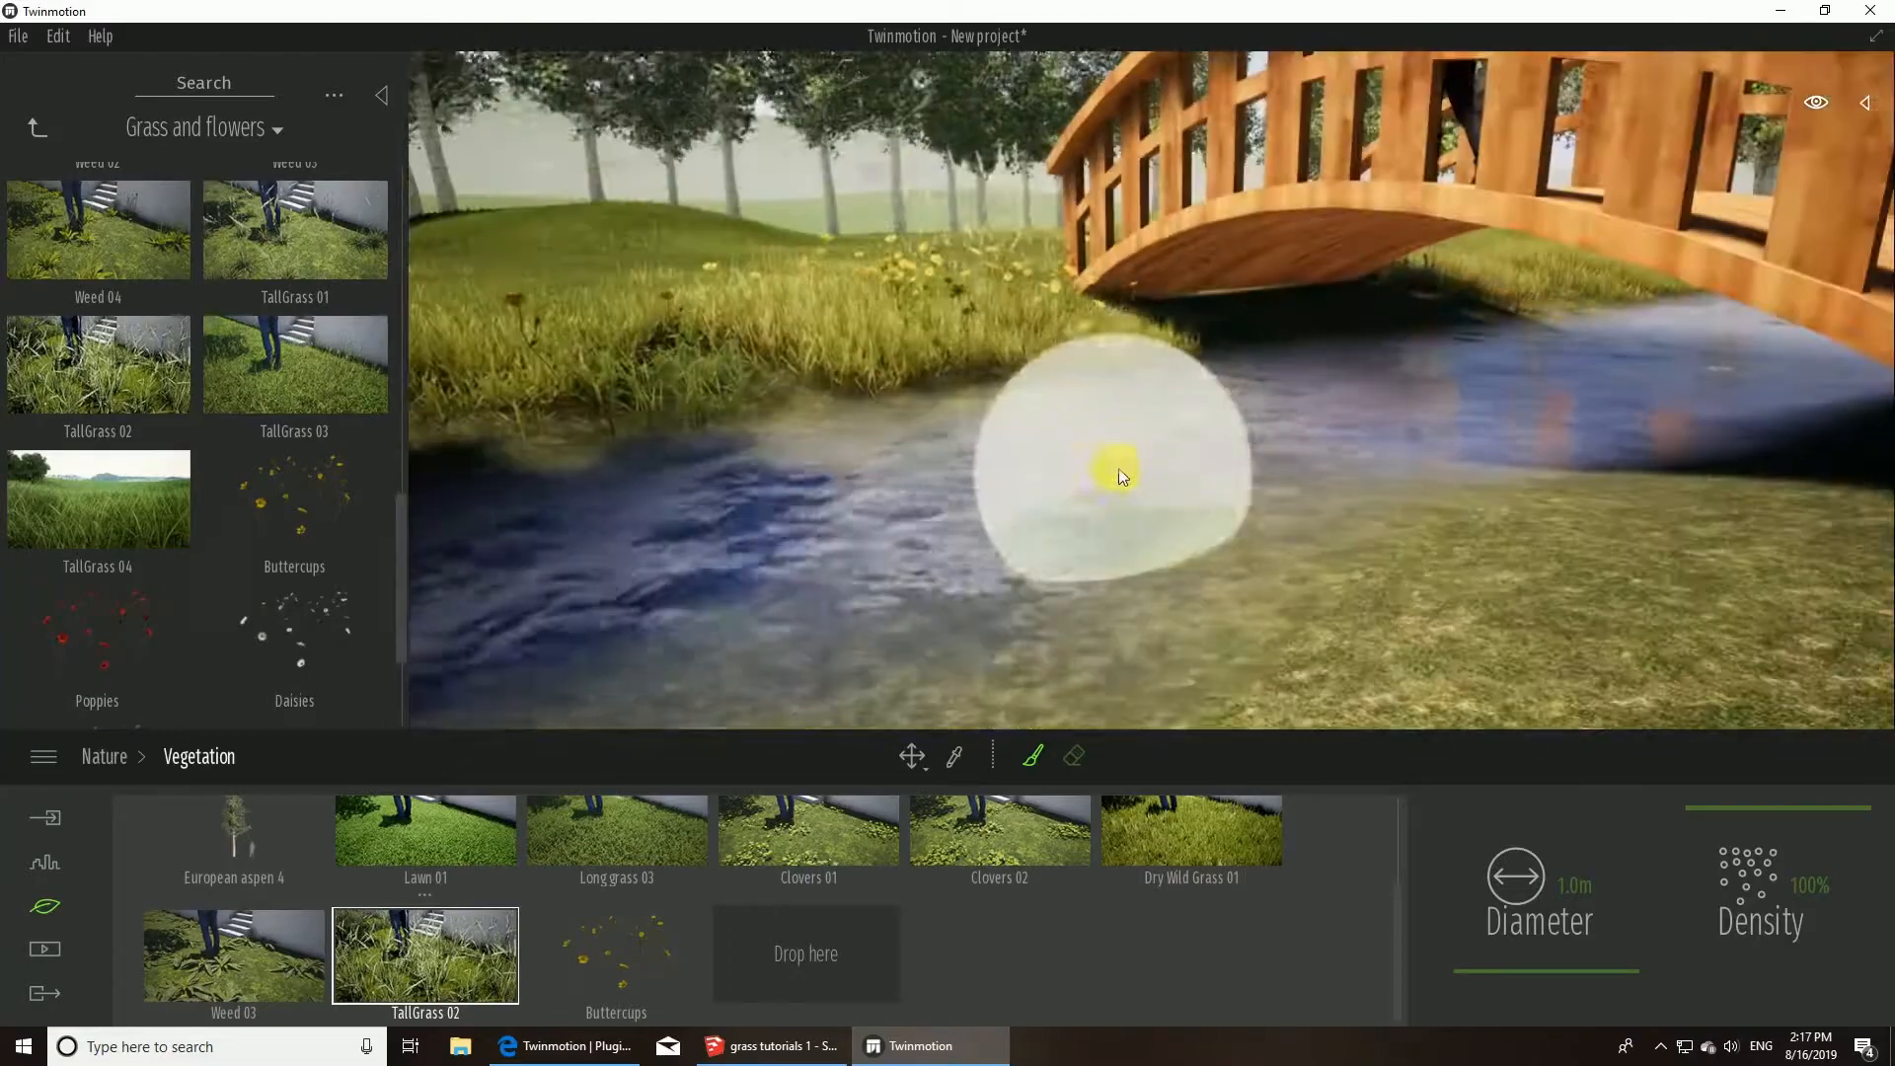
pyautogui.moveTo(1180, 339); pyautogui.dragTo(1419, 361)
pyautogui.moveTo(1419, 361); pyautogui.dragTo(1460, 375, button='right')
# - Paint more TallGrass 02 along the water's edge beside and beneath the bridge
pyautogui.moveTo(1174, 592); pyautogui.dragTo(1105, 592, button='right')
pyautogui.moveTo(1105, 593); pyautogui.dragTo(1500, 523)
pyautogui.moveTo(1500, 523); pyautogui.dragTo(1539, 518, button='right')
pyautogui.moveTo(1520, 518)
pyautogui.mouseDown()
pyautogui.moveTo(1258, 535)
pyautogui.moveTo(1100, 516)
pyautogui.mouseUp()
pyautogui.moveTo(1099, 515); pyautogui.dragTo(928, 367, button='right')
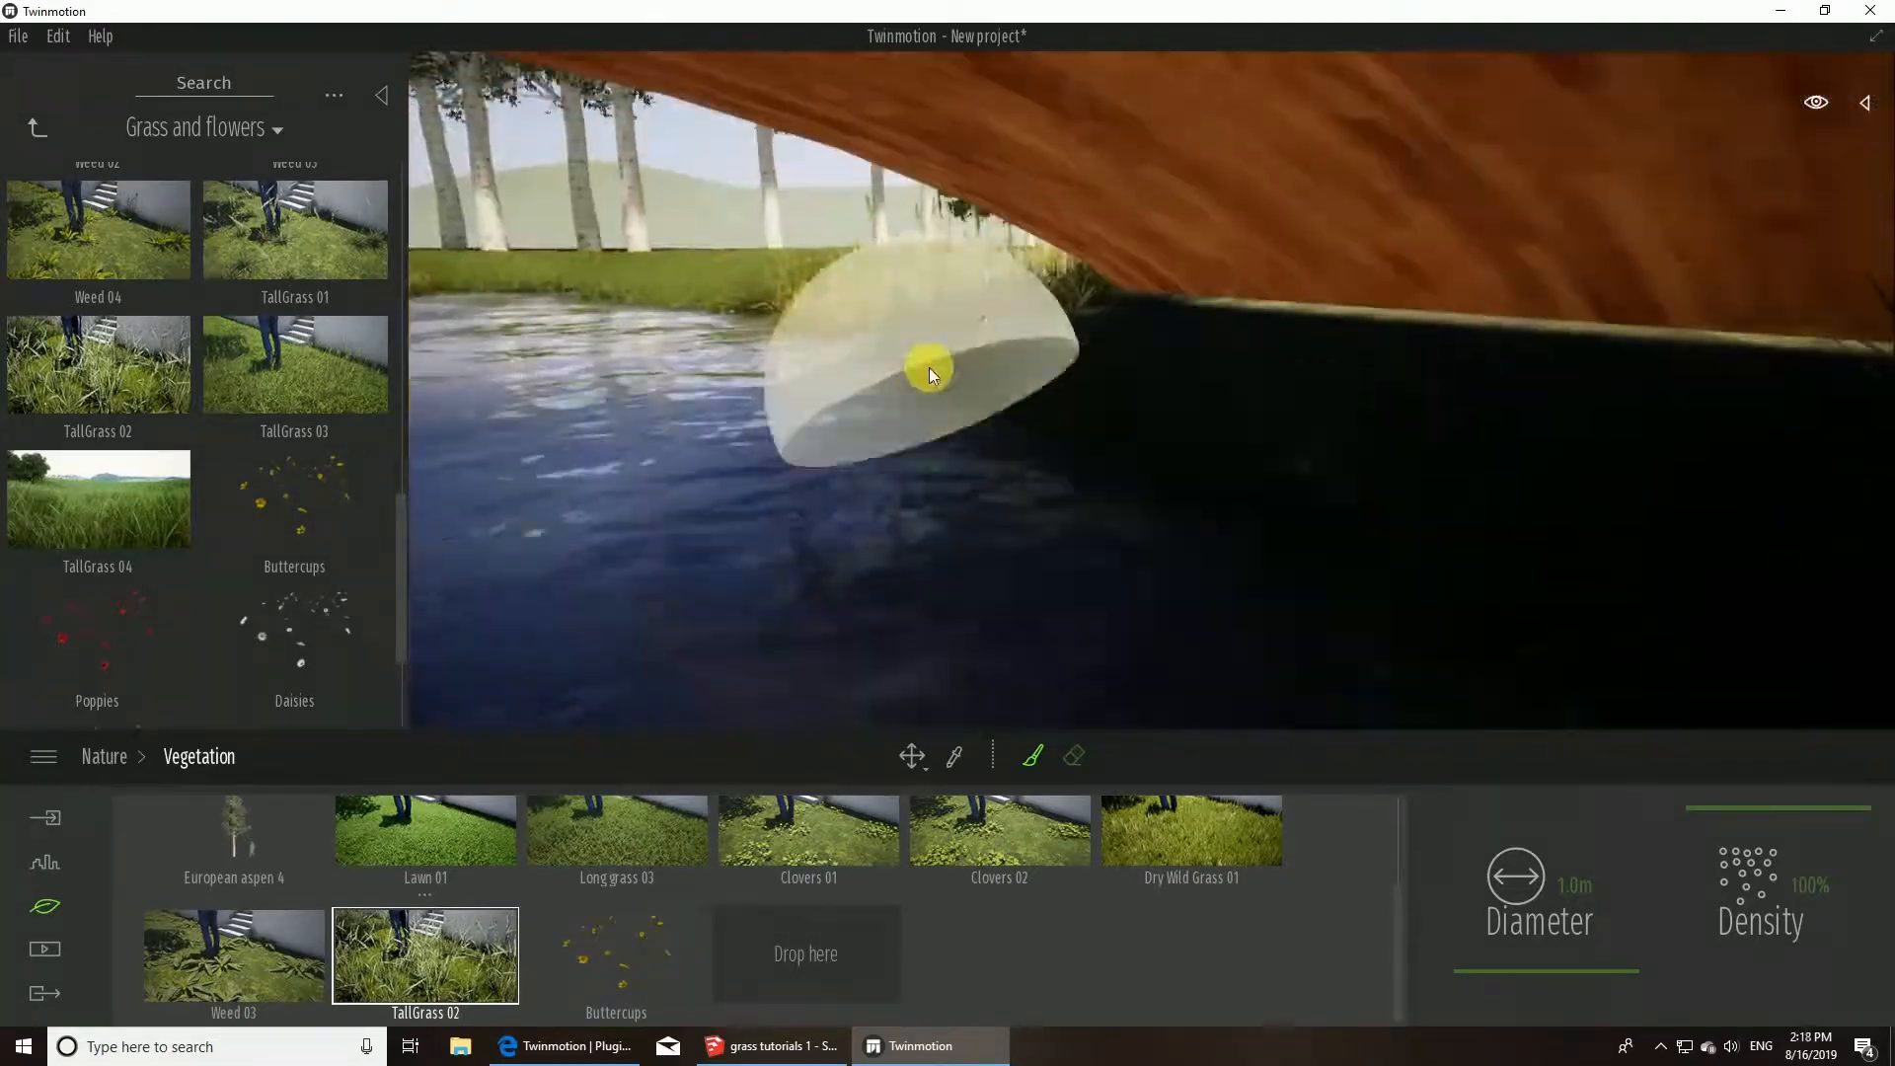
pyautogui.moveTo(928, 367); pyautogui.dragTo(1287, 423)
pyautogui.moveTo(1287, 423)
pyautogui.mouseDown(button='right')
pyautogui.moveTo(943, 501)
pyautogui.moveTo(1066, 711)
pyautogui.mouseUp(button='right')
# - Paint Dry Wild Grass 01 on the bank near the seated child
pyautogui.click(1110, 817)
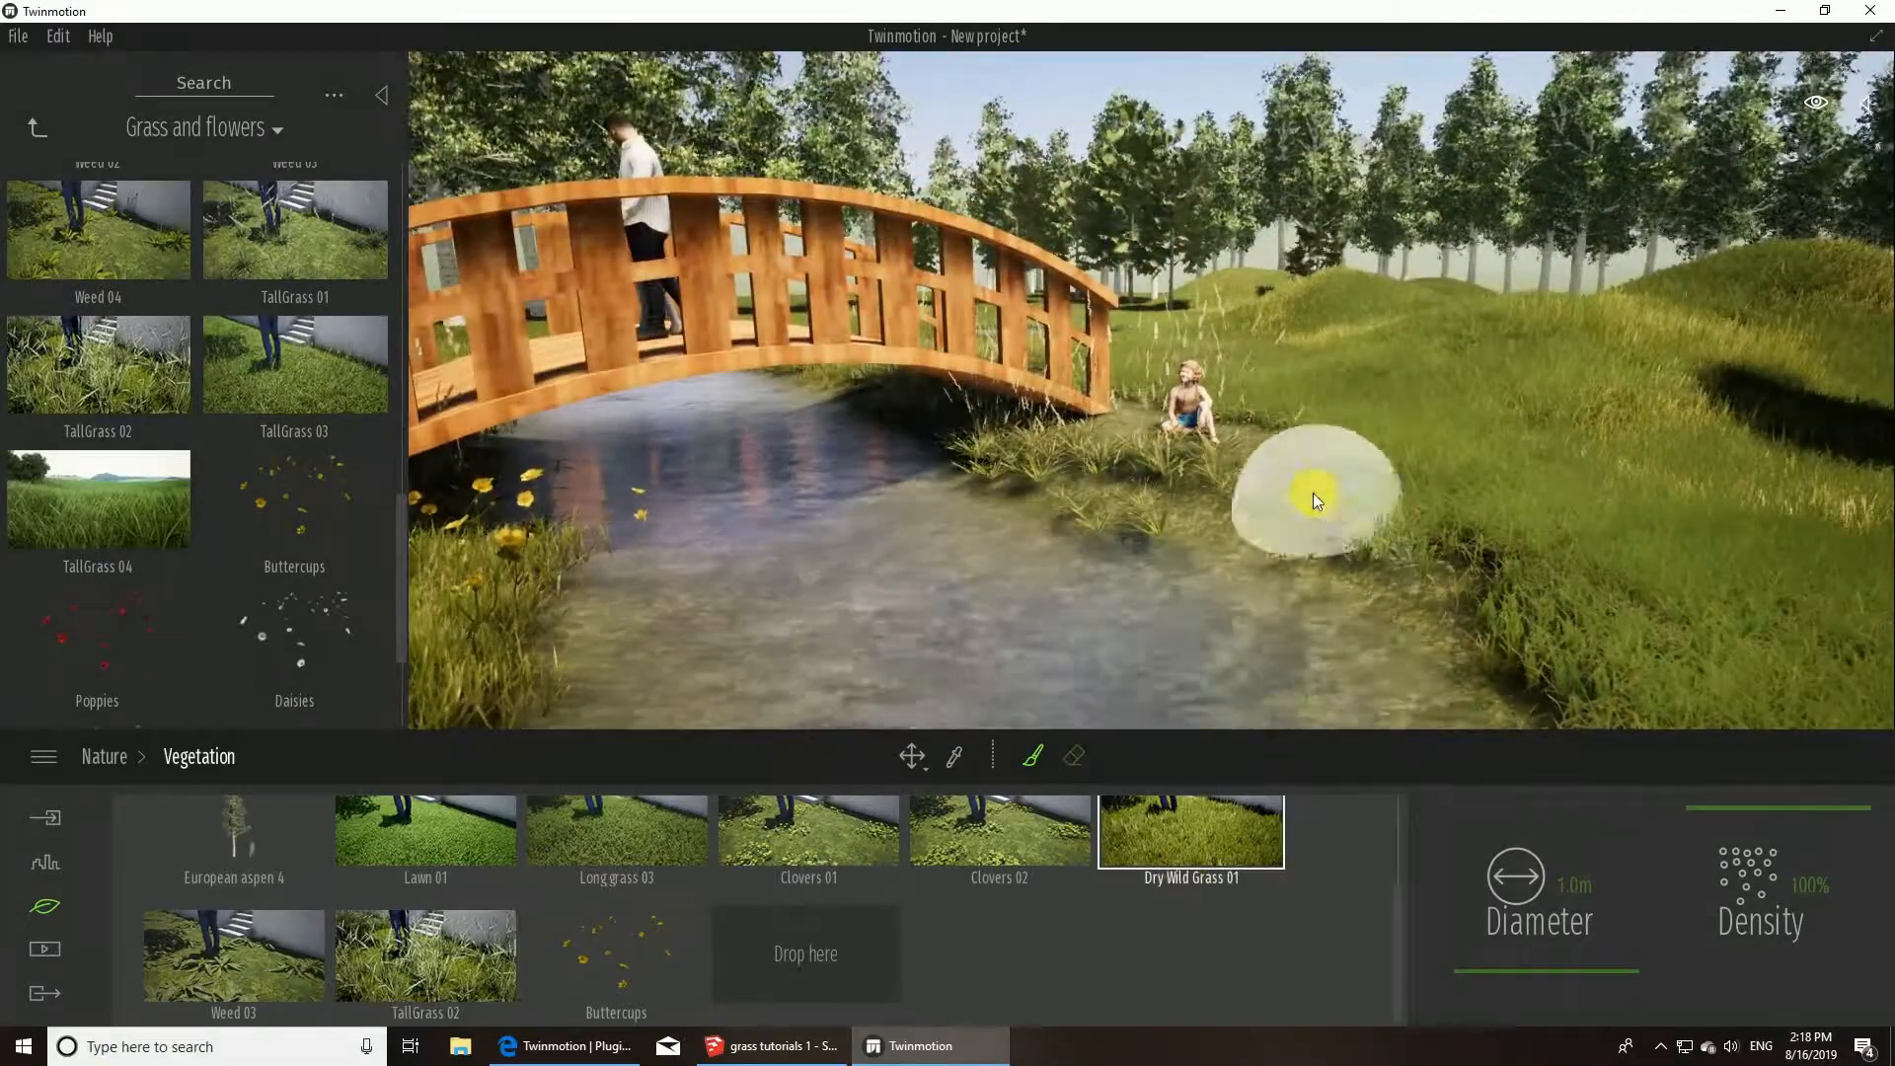
pyautogui.moveTo(1520, 580); pyautogui.dragTo(1334, 506, button='right')
pyautogui.moveTo(1334, 505); pyautogui.dragTo(1153, 375)
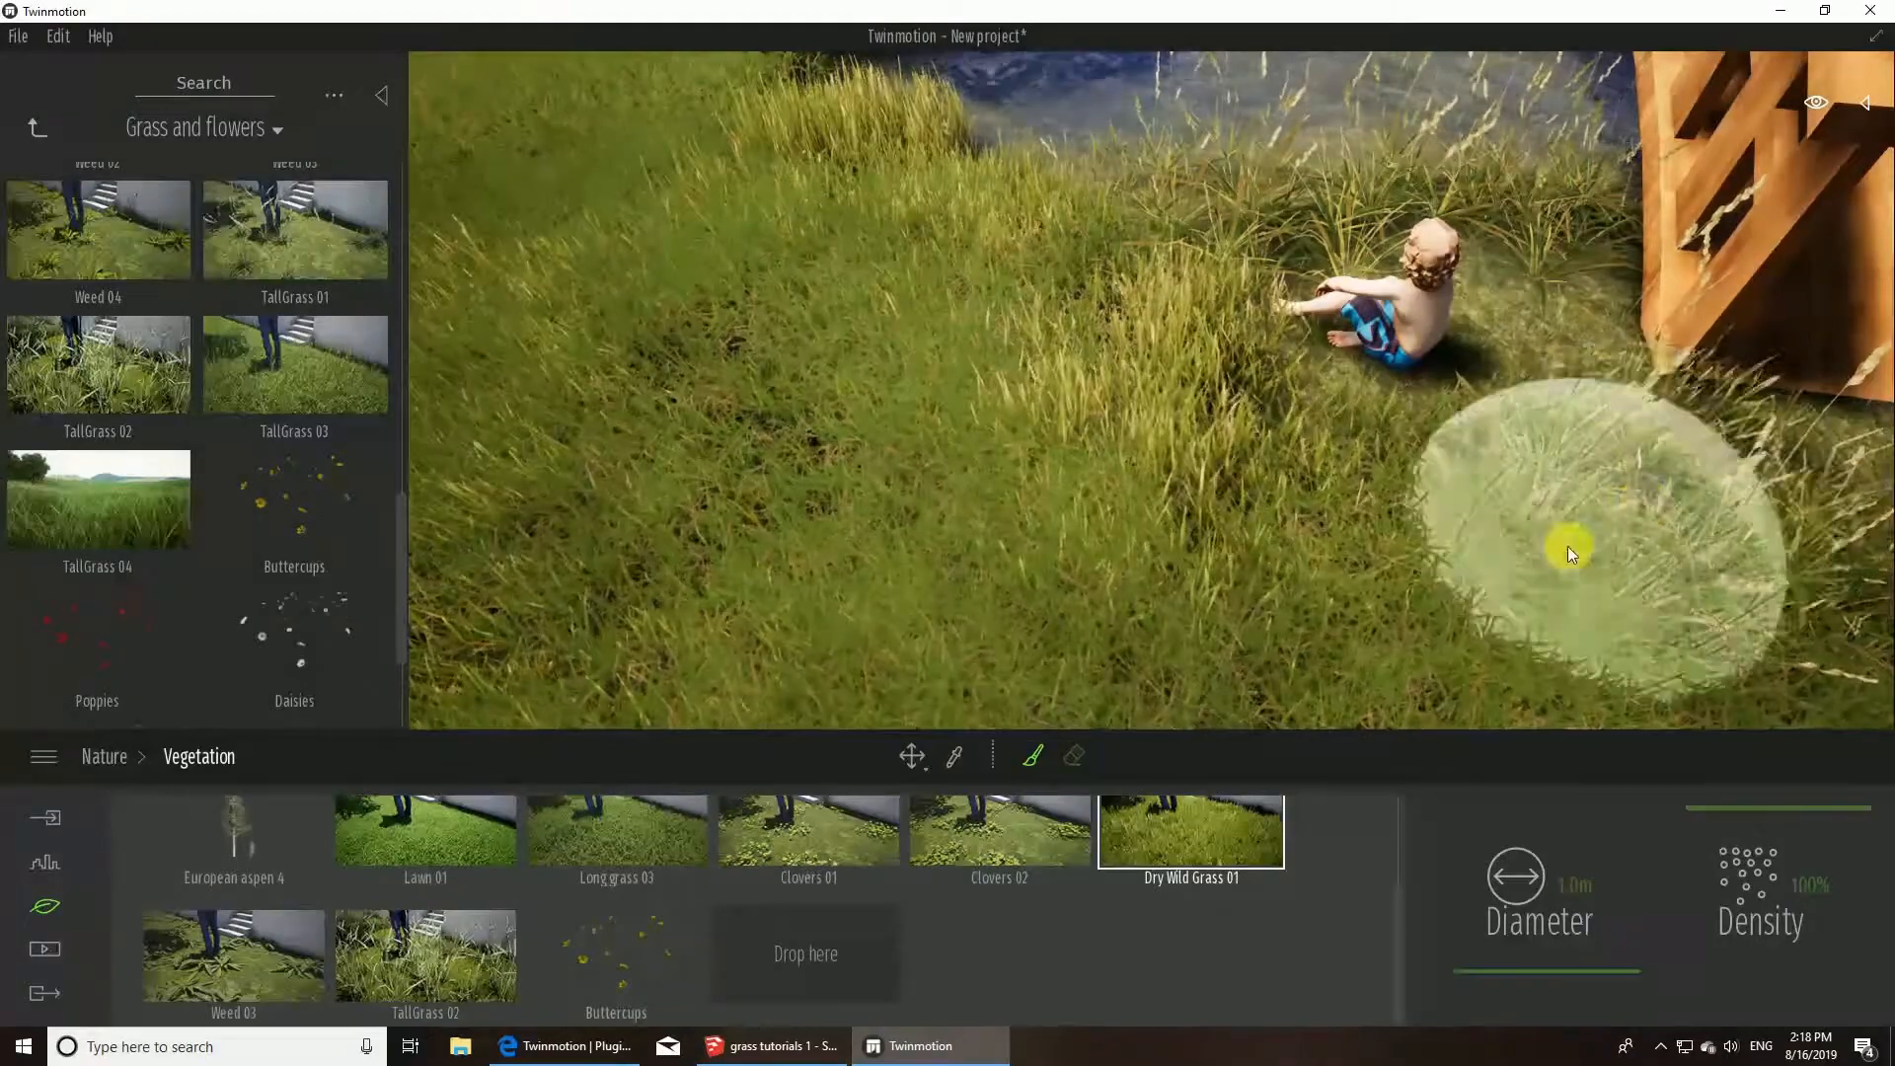
# - Reduce the brush diameter to 0.4 m and fill the ground at the bridge end near the child with Dry Wild Grass 01
pyautogui.click(1575, 896)
pyautogui.write('0.4')
pyautogui.press('Return')
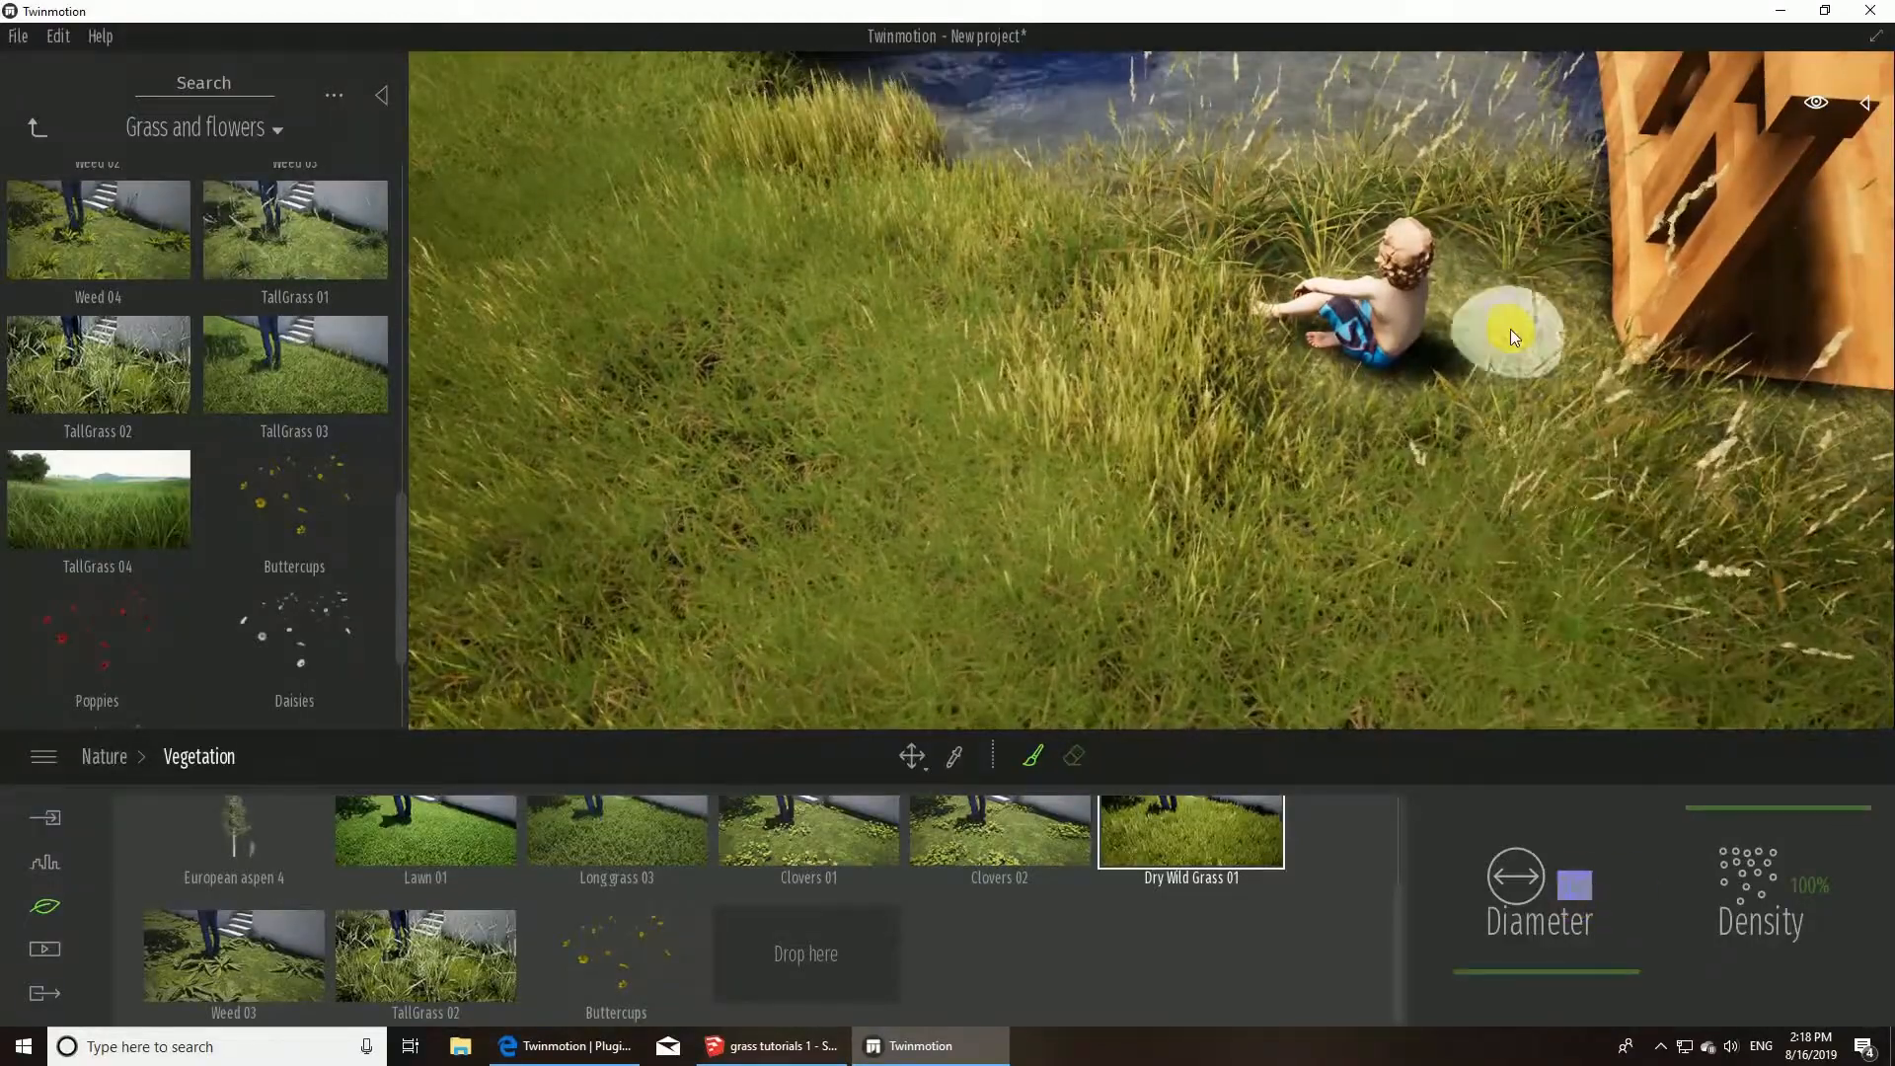
pyautogui.moveTo(1413, 504); pyautogui.dragTo(1668, 498, button='right')
pyautogui.moveTo(790, 346)
pyautogui.mouseDown()
pyautogui.moveTo(1210, 314)
pyautogui.moveTo(1028, 388)
pyautogui.mouseUp()
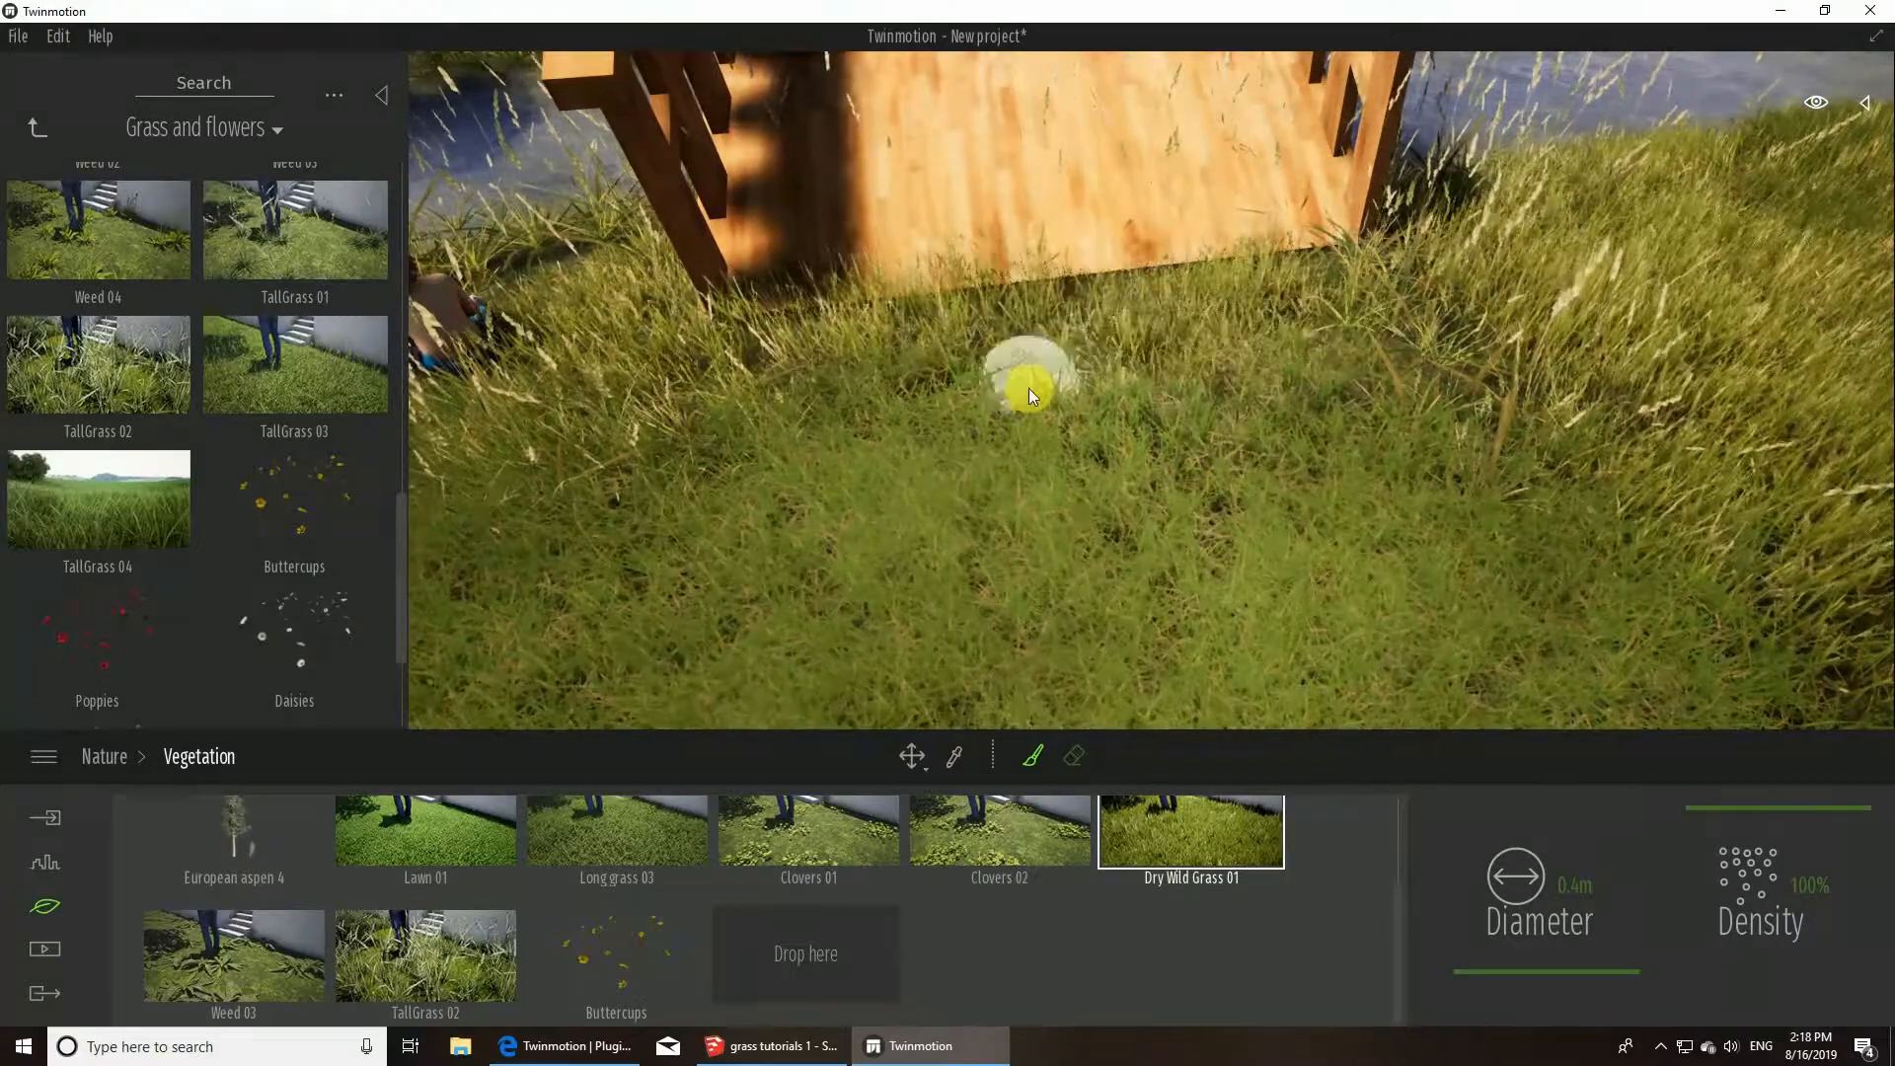
pyautogui.moveTo(1115, 434)
pyautogui.mouseDown(button='right')
pyautogui.moveTo(1017, 432)
pyautogui.moveTo(927, 370)
pyautogui.moveTo(888, 409)
pyautogui.mouseUp(button='right')
# - Paint Dry Wild Grass 01 over the open ground beyond the bridge and along the slope beside the birch trees
pyautogui.scroll(-5, 1346, 610)
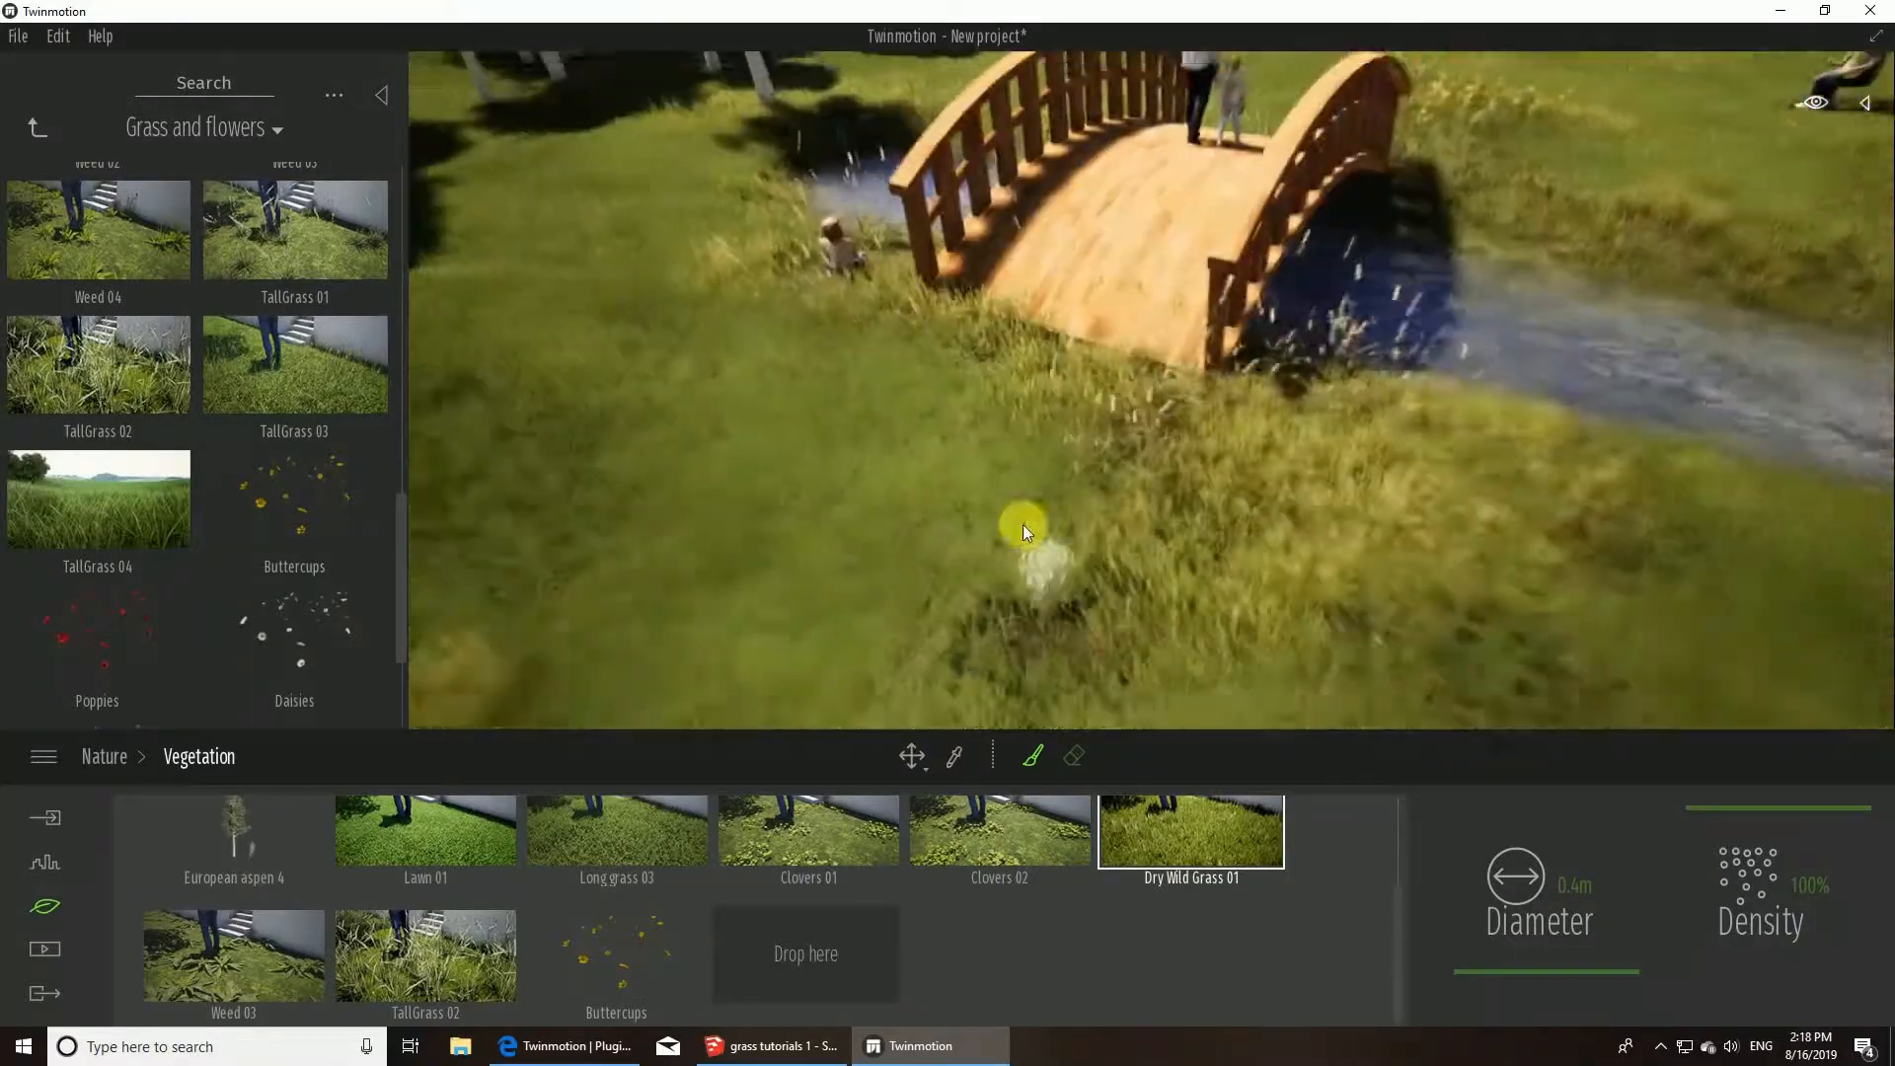
pyautogui.moveTo(1076, 566)
pyautogui.mouseDown(button='right')
pyautogui.moveTo(1234, 532)
pyautogui.moveTo(1083, 564)
pyautogui.moveTo(1154, 434)
pyautogui.moveTo(1171, 550)
pyautogui.moveTo(1364, 503)
pyautogui.mouseUp(button='right')
pyautogui.moveTo(1431, 464); pyautogui.dragTo(1316, 600)
pyautogui.moveTo(1316, 600); pyautogui.dragTo(1258, 596, button='right')
pyautogui.moveTo(1500, 553)
pyautogui.mouseDown()
pyautogui.moveTo(1427, 560)
pyautogui.moveTo(624, 446)
pyautogui.moveTo(801, 156)
pyautogui.moveTo(1228, 181)
pyautogui.mouseUp()
pyautogui.moveTo(1214, 405); pyautogui.dragTo(923, 500, button='right')
pyautogui.moveTo(1123, 538); pyautogui.dragTo(864, 582, button='right')
pyautogui.moveTo(1277, 292)
pyautogui.mouseDown()
pyautogui.moveTo(1253, 453)
pyautogui.moveTo(1395, 418)
pyautogui.moveTo(1310, 287)
pyautogui.moveTo(1297, 320)
pyautogui.mouseUp()
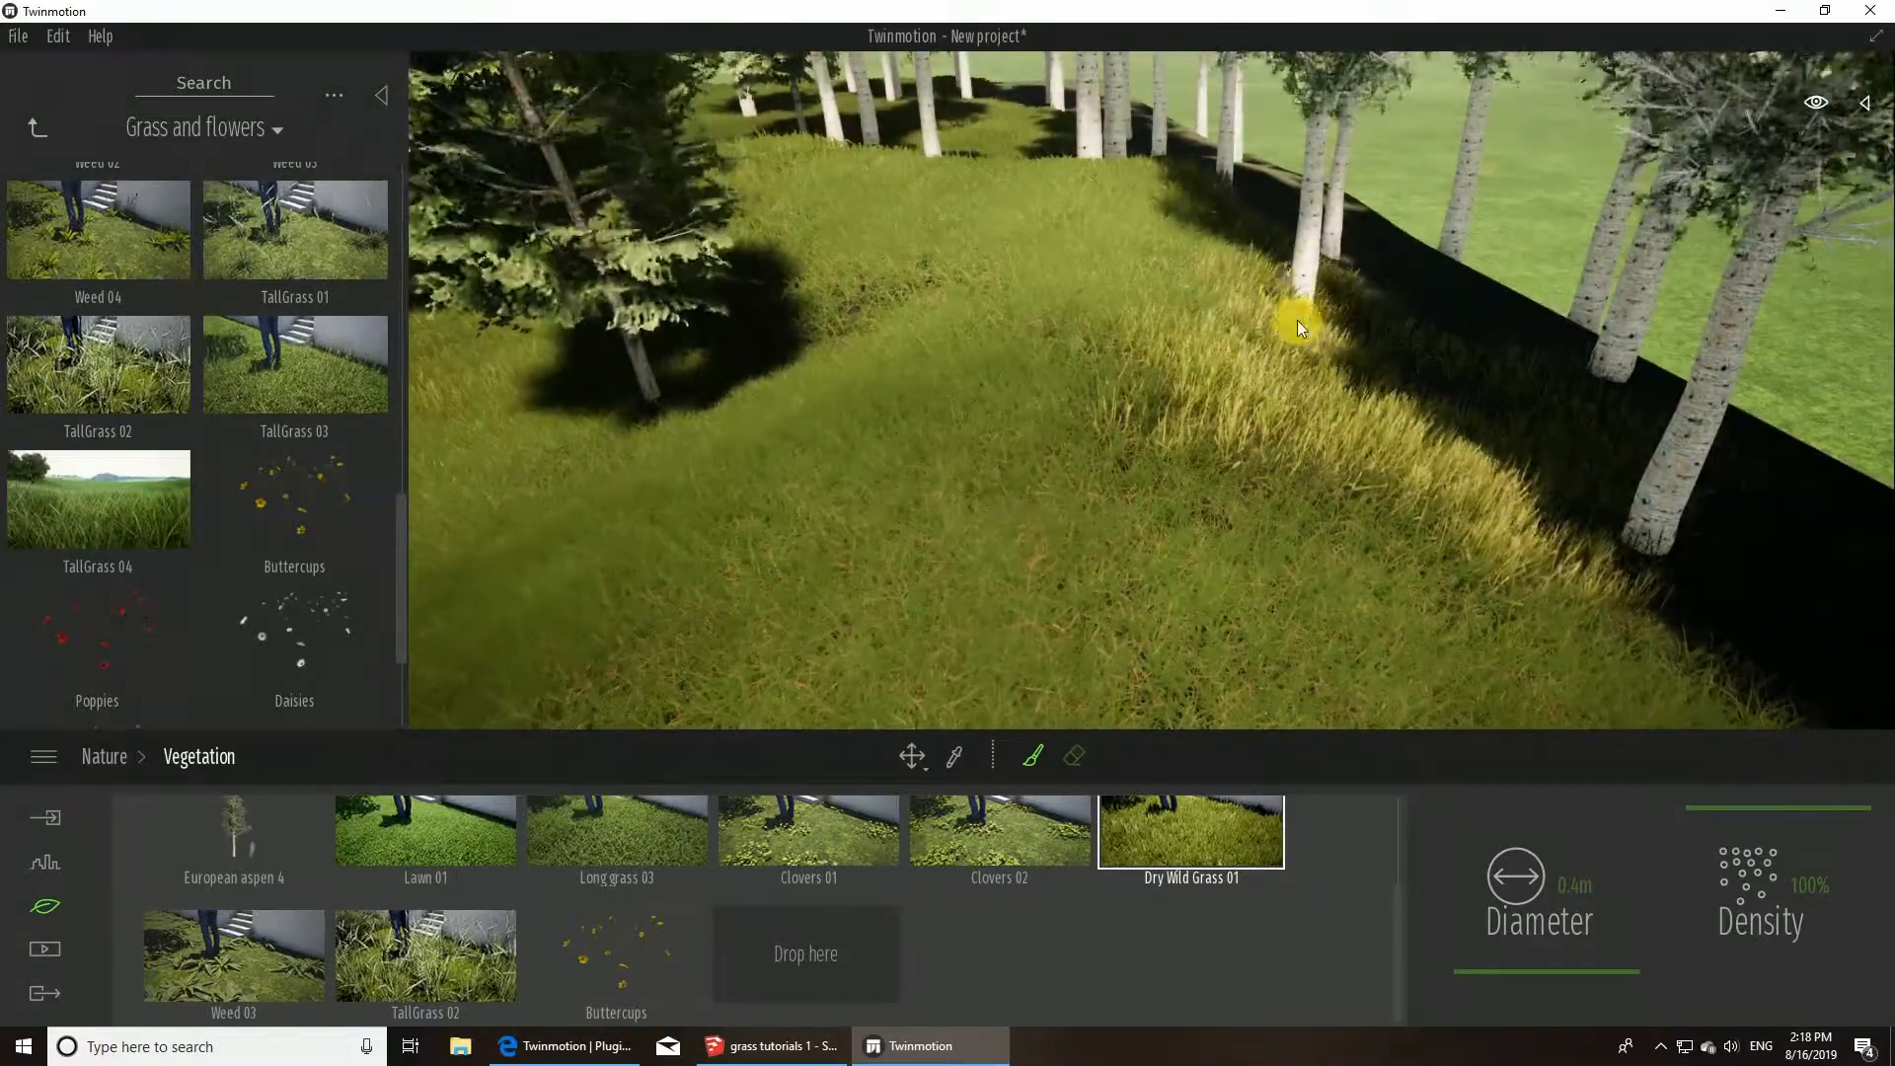
# - Switch the brush to Lawn 01 and fill the bare patches on top of the mound
pyautogui.moveTo(926, 398); pyautogui.dragTo(849, 415, button='right')
pyautogui.click(999, 831)
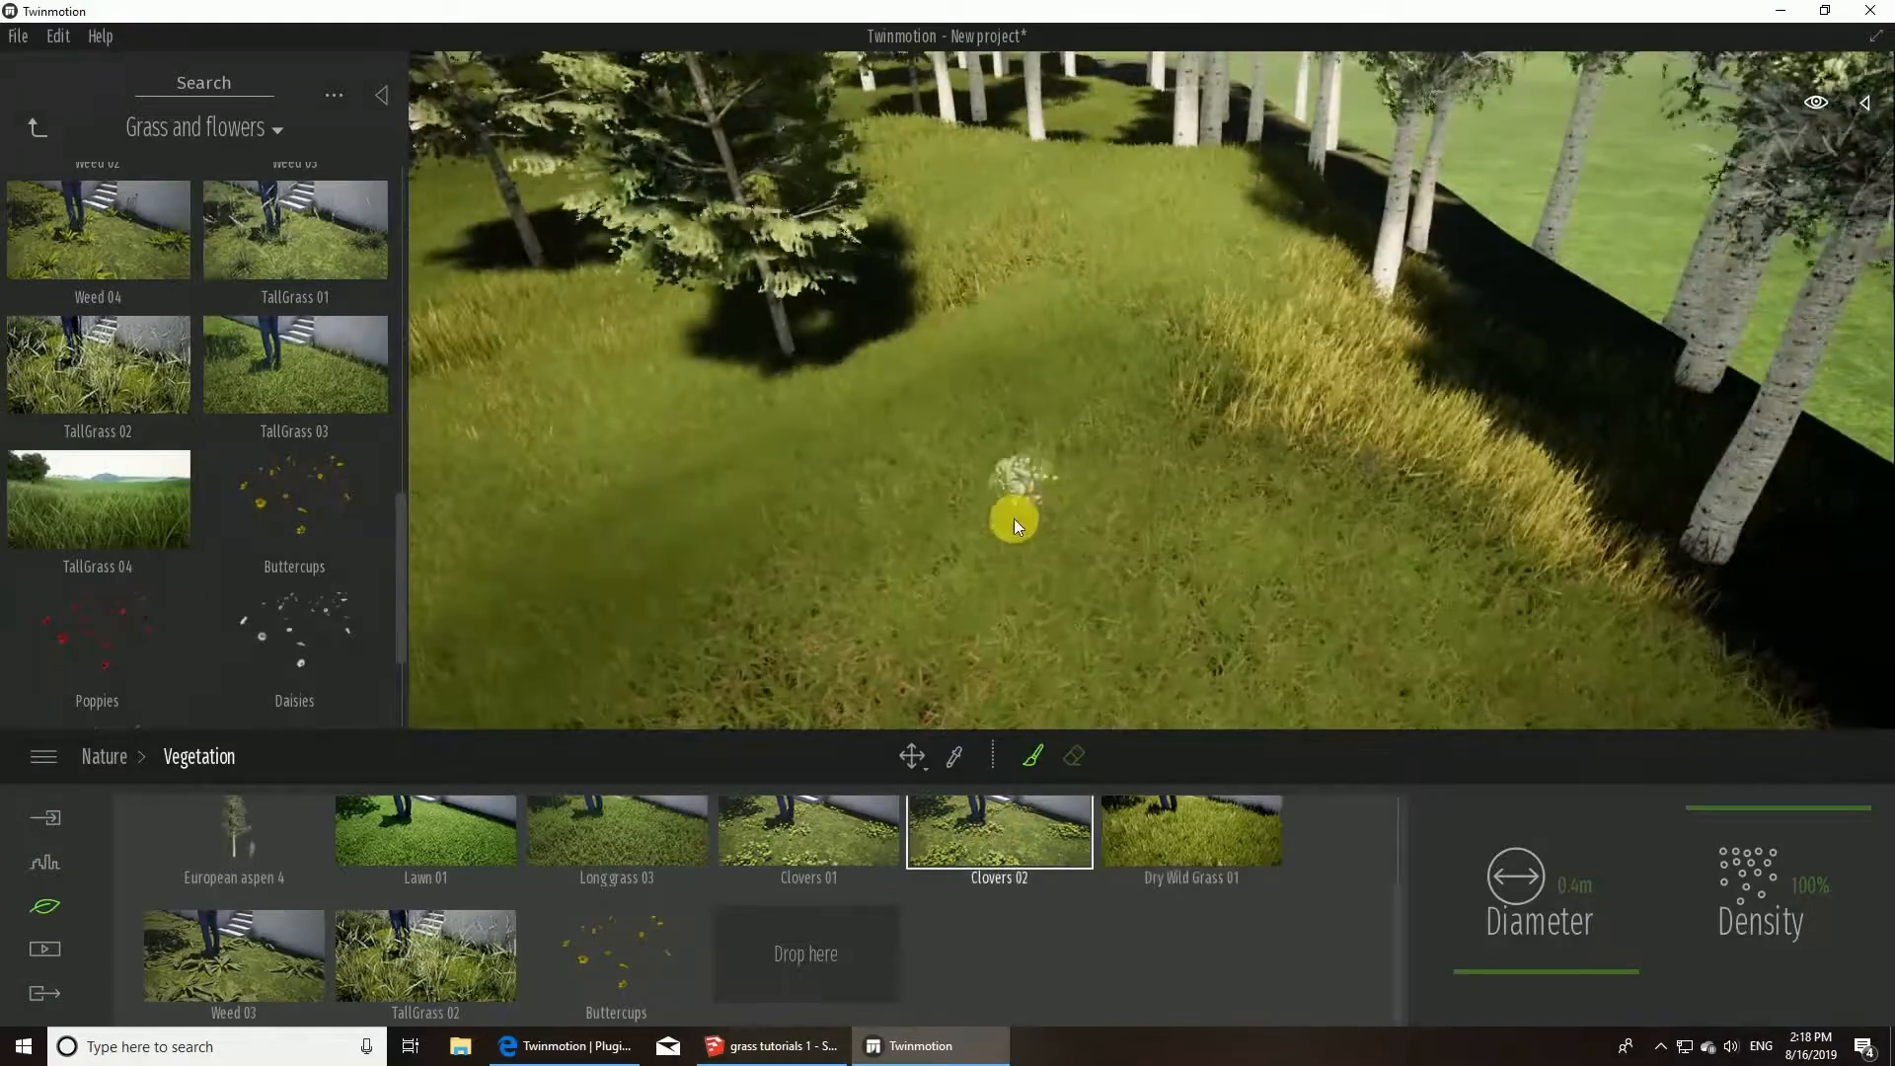
pyautogui.click(635, 833)
pyautogui.click(488, 805)
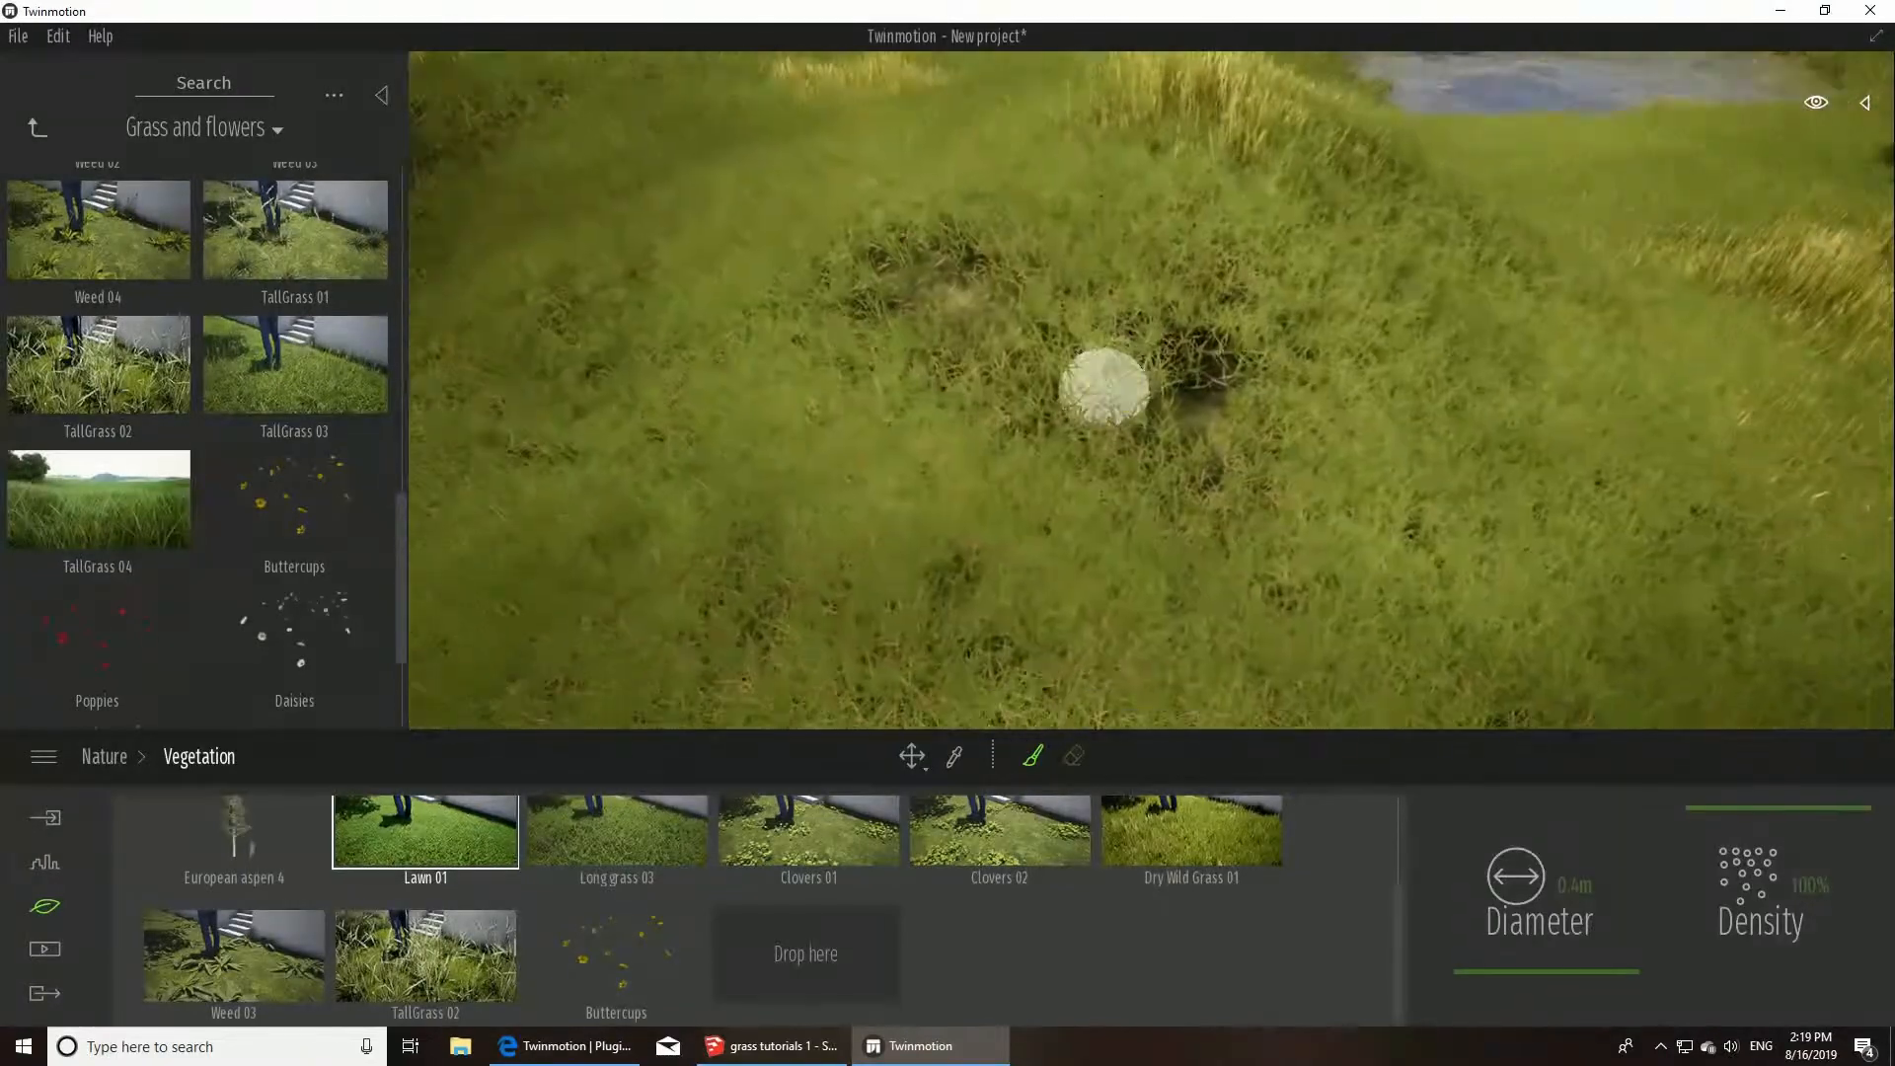
pyautogui.moveTo(1103, 386); pyautogui.dragTo(1105, 424)
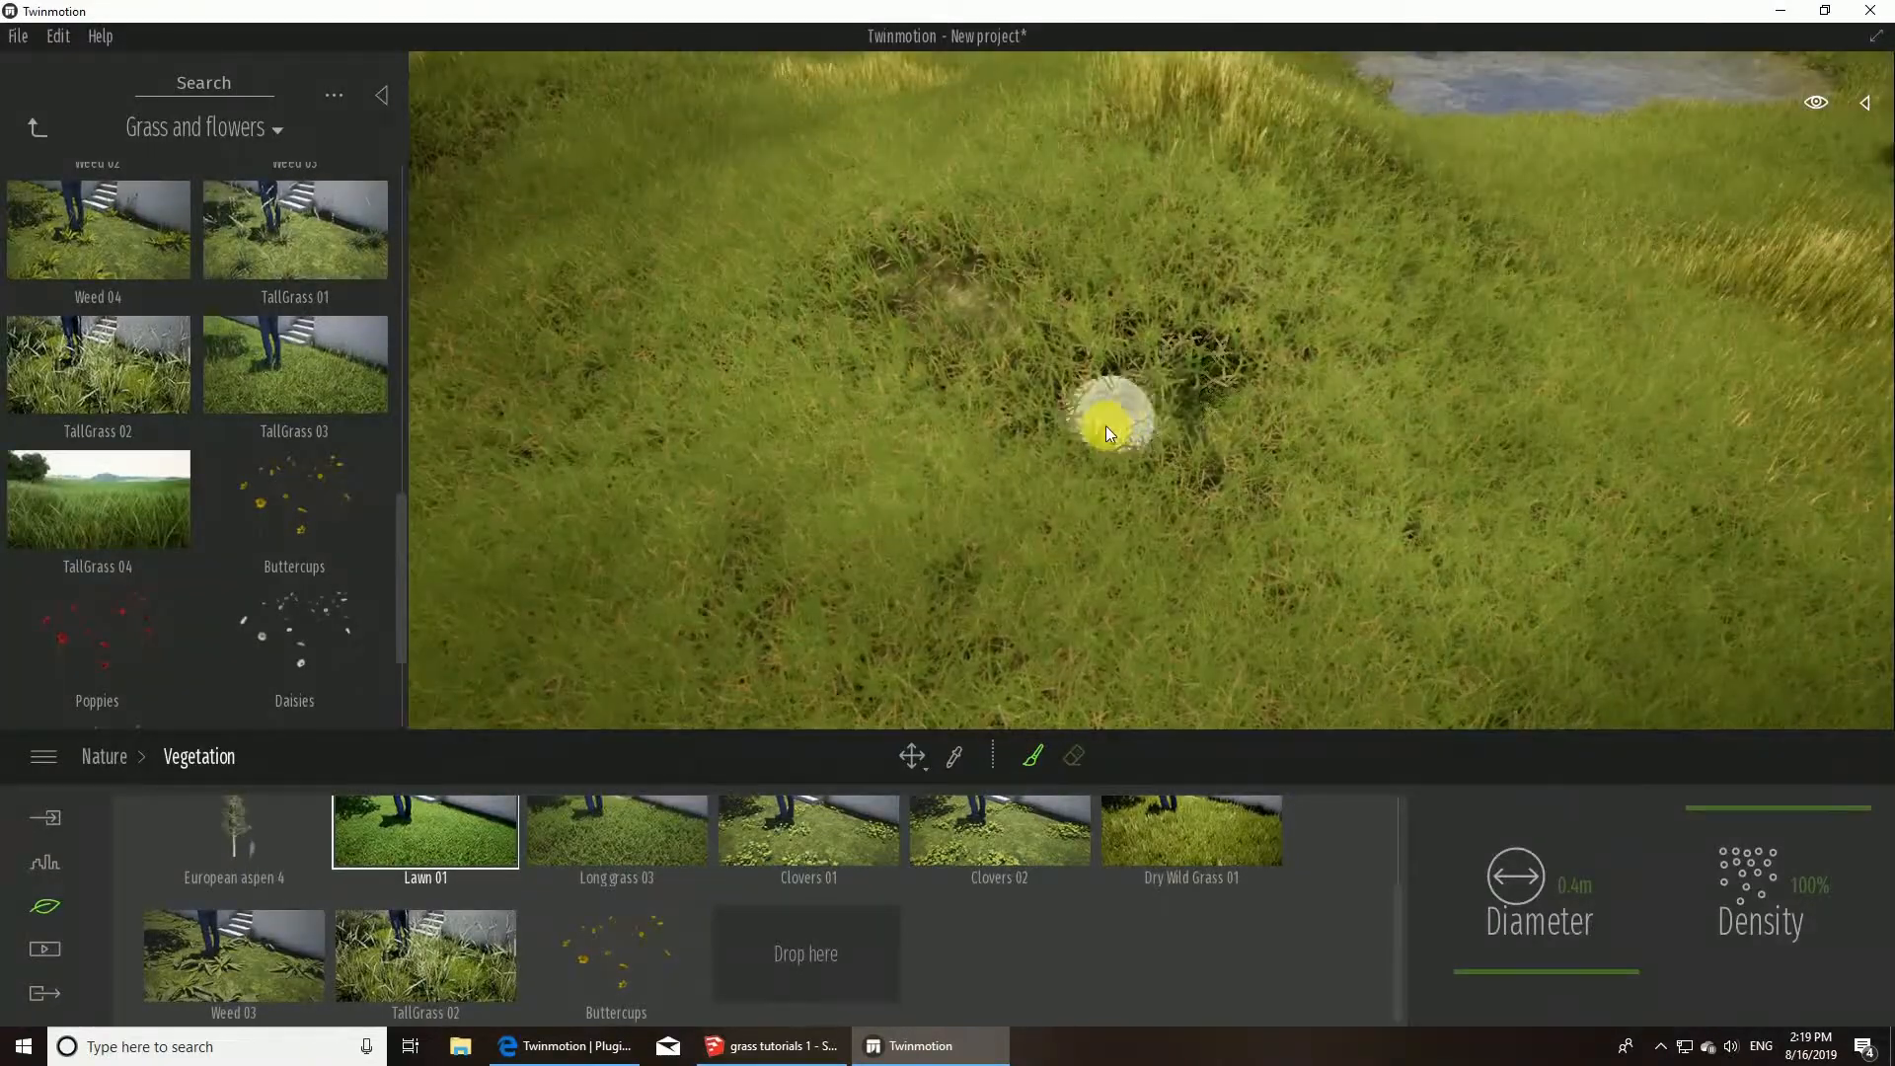
# - Paint clusters of Buttercups on the mound and in several spots of the meadow beside the bridge
pyautogui.click(614, 968)
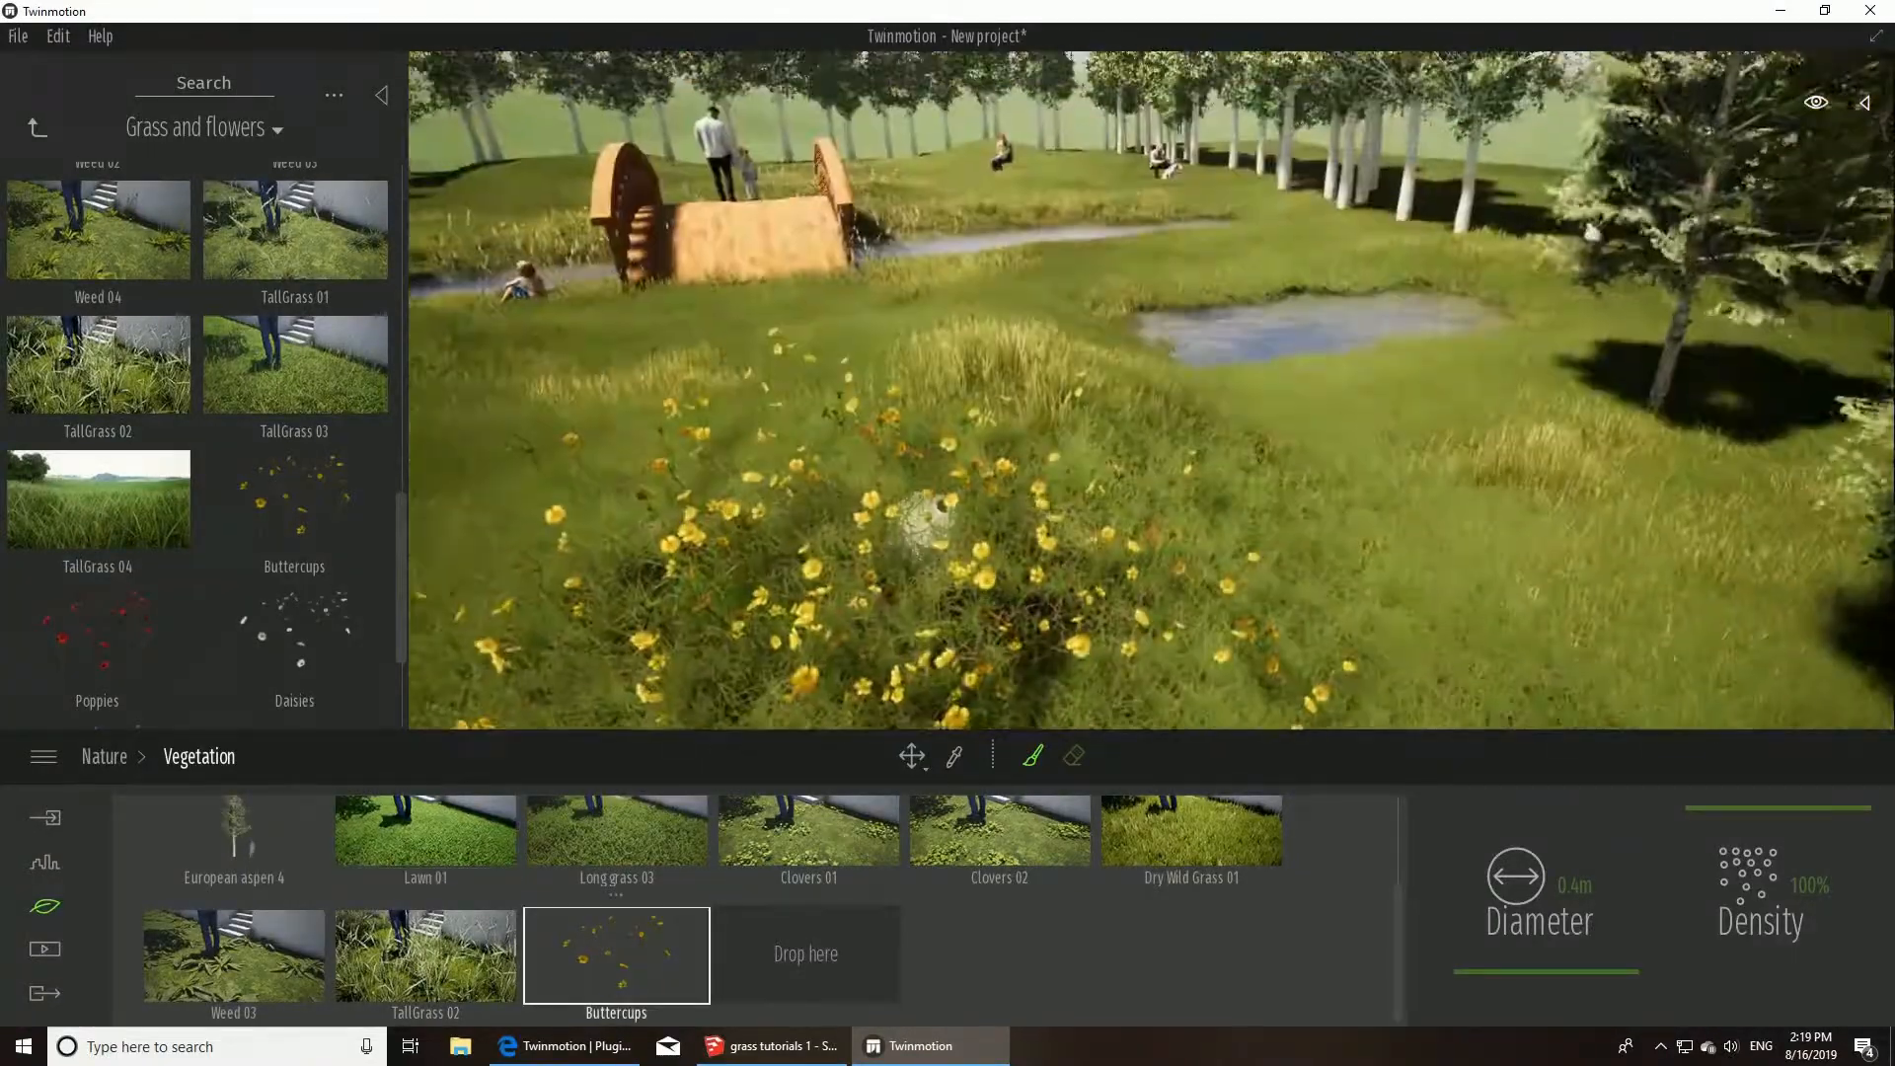
pyautogui.moveTo(888, 375); pyautogui.dragTo(537, 377, button='right')
pyautogui.moveTo(971, 340)
pyautogui.mouseDown(button='right')
pyautogui.moveTo(909, 414)
pyautogui.moveTo(1121, 351)
pyautogui.moveTo(962, 535)
pyautogui.mouseUp(button='right')
pyautogui.click(963, 535)
pyautogui.moveTo(1283, 418); pyautogui.dragTo(829, 470, button='right')
pyautogui.click(1041, 543)
pyautogui.click(956, 524)
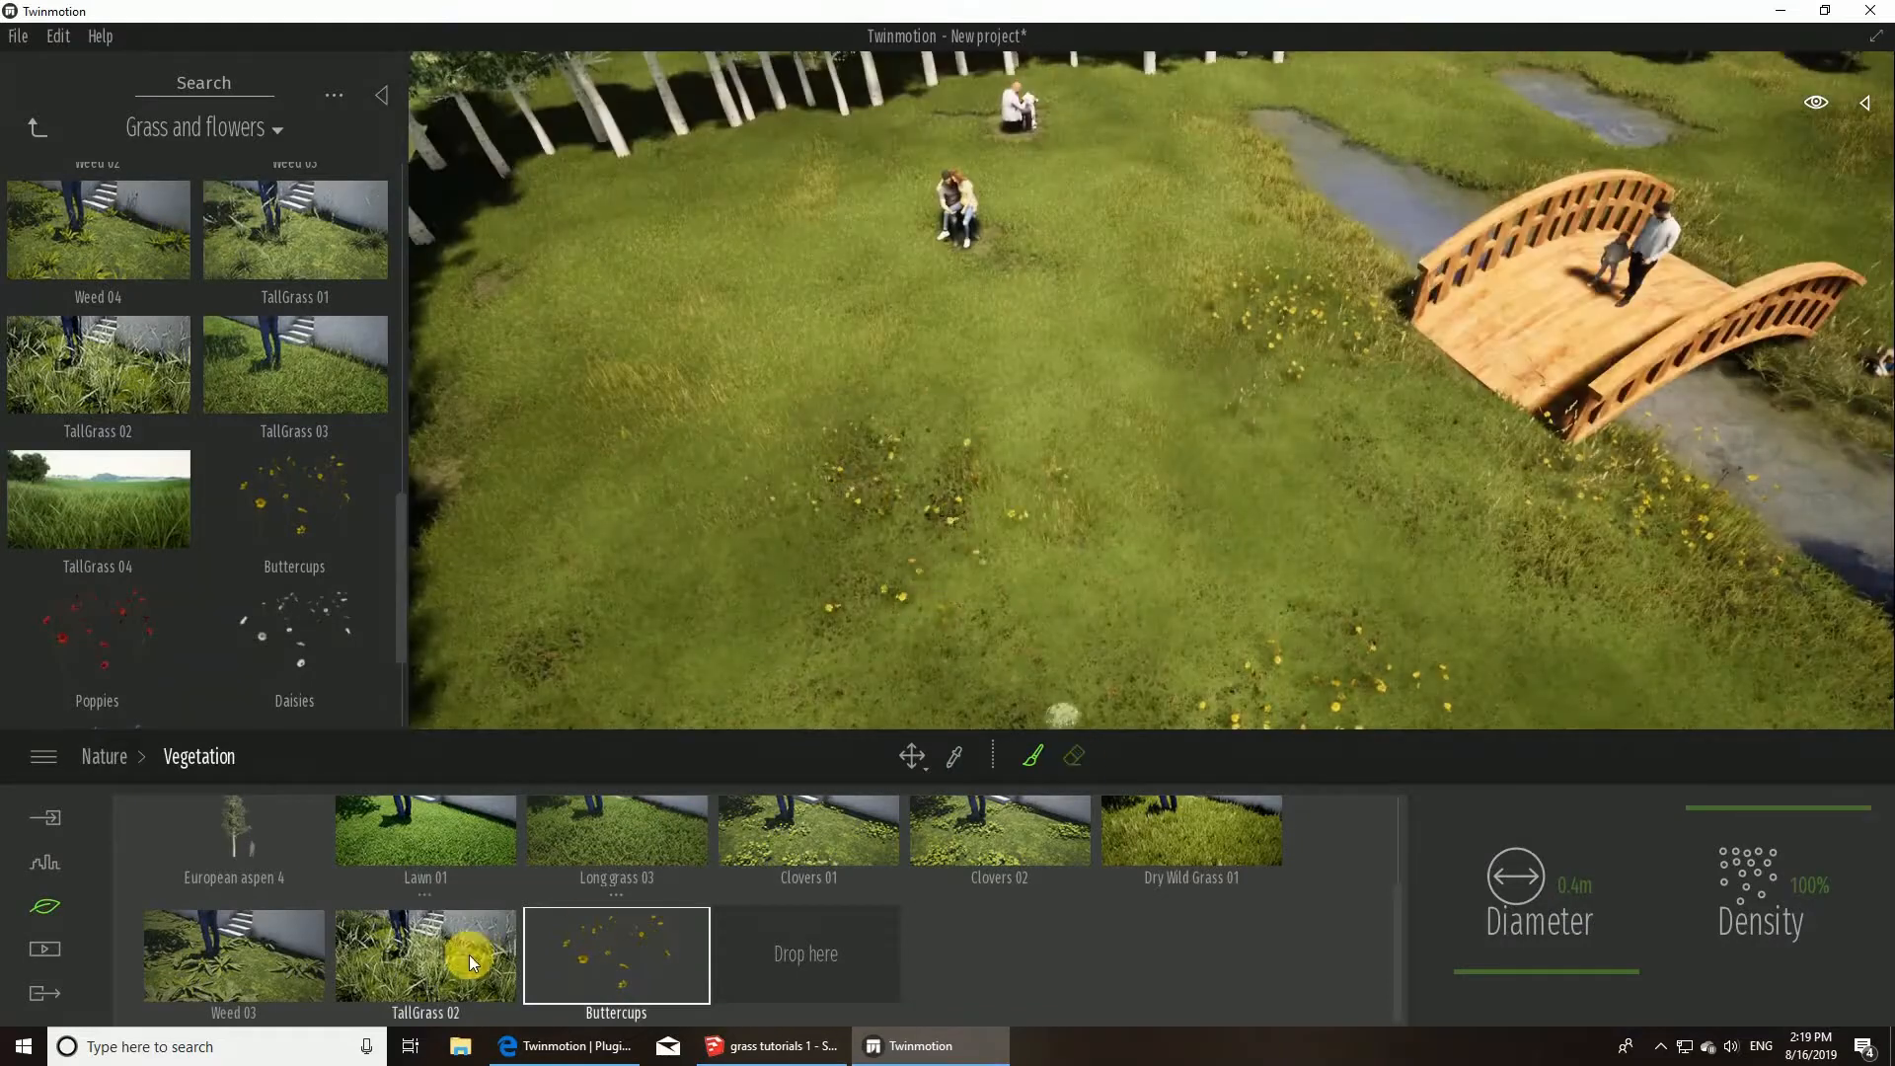
# - Set the brush diameter to 2 m and paint TallGrass 02 in the meadow near the seated couple
pyautogui.click(470, 955)
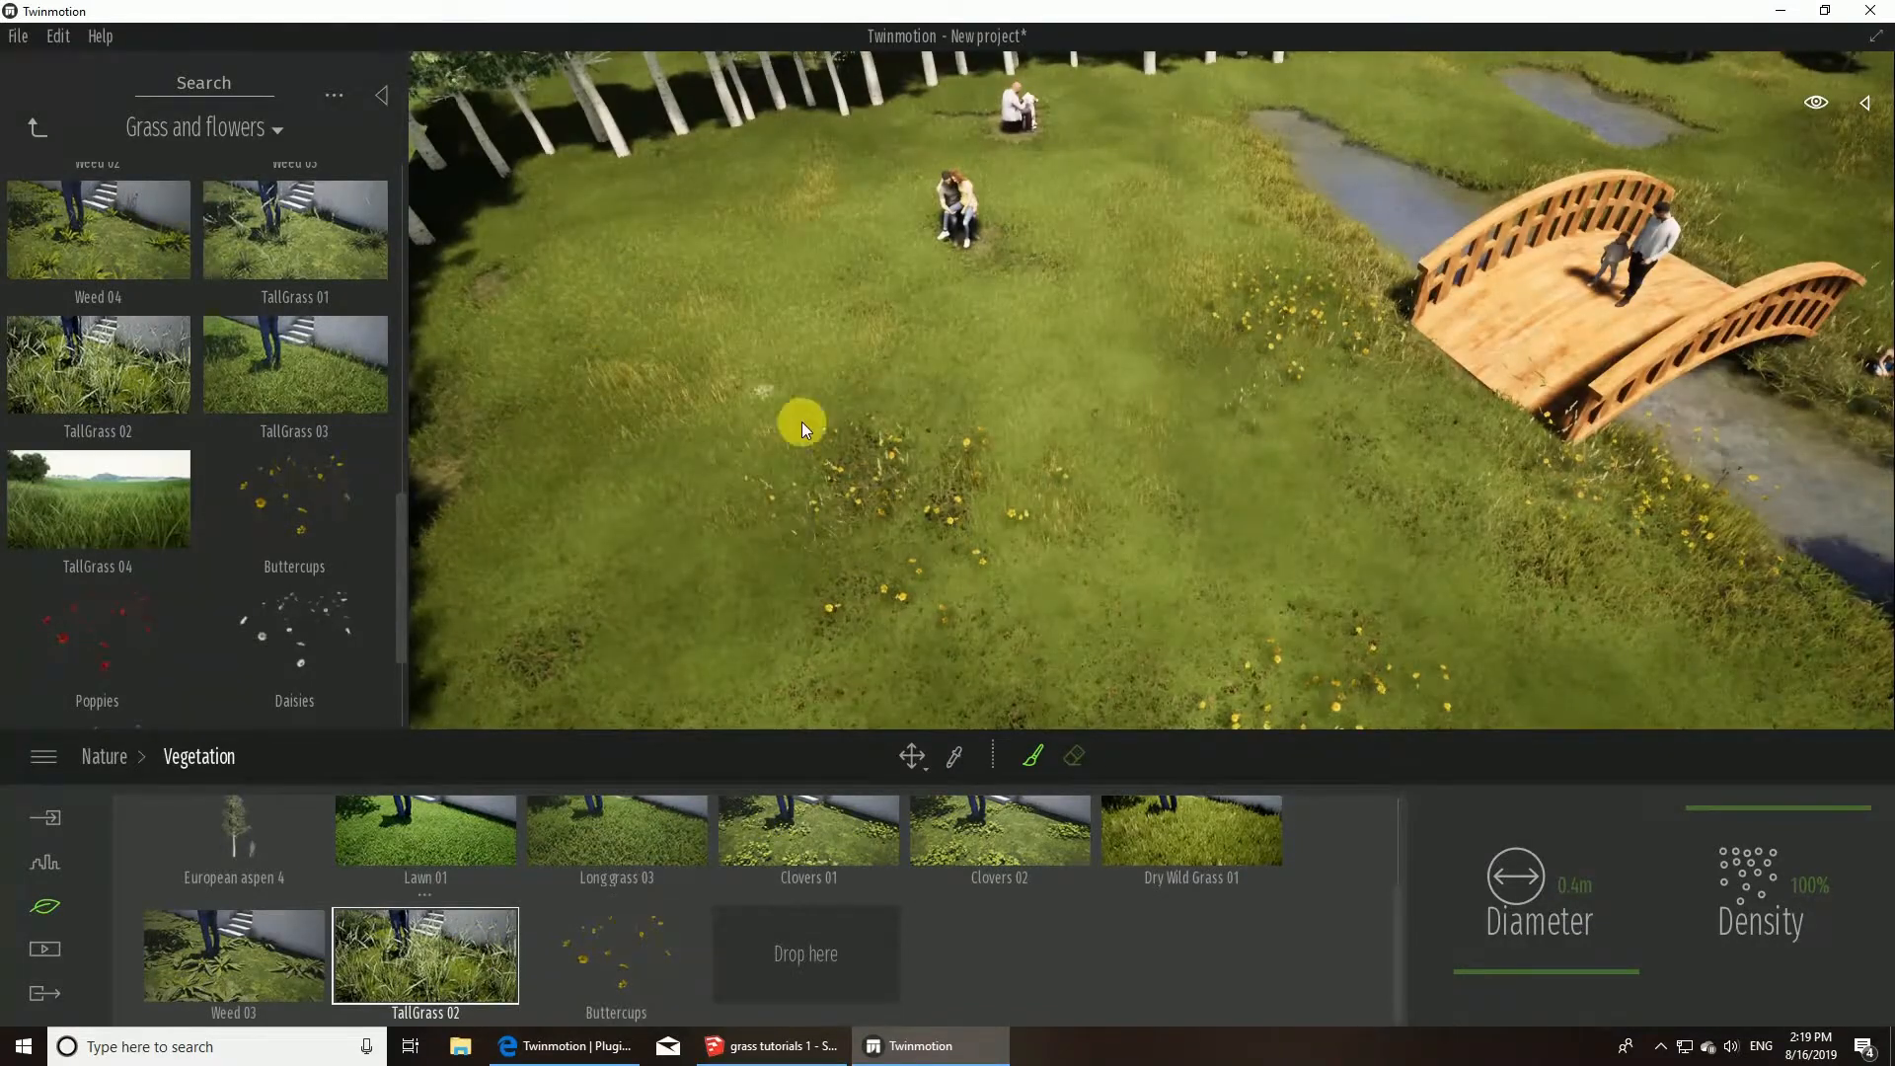
pyautogui.click(1575, 886)
pyautogui.write('2')
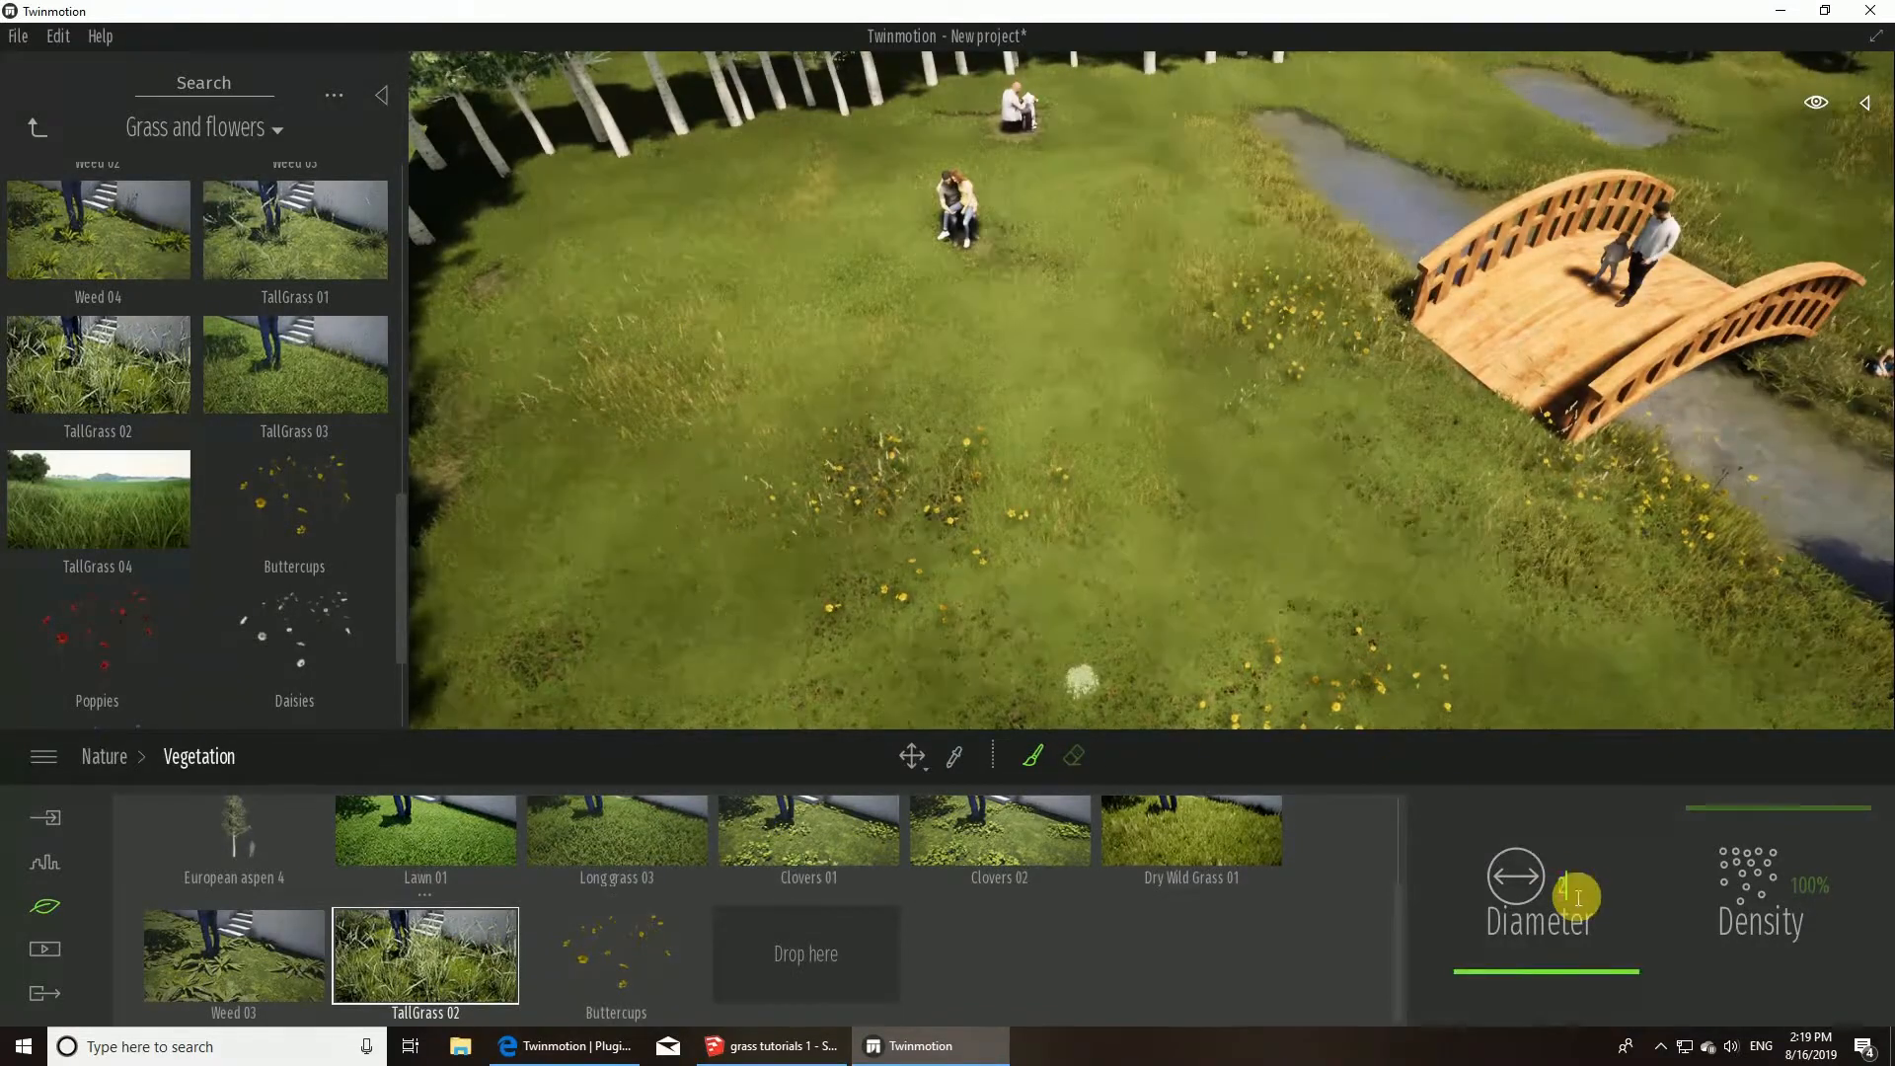
pyautogui.press('Return')
pyautogui.moveTo(678, 347); pyautogui.dragTo(631, 387)
pyautogui.moveTo(1014, 449); pyautogui.dragTo(1065, 533, button='right')
# - Paint Long grass 03 over the thin areas around the Buttercups and across the meadow near the bridge
pyautogui.click(671, 835)
pyautogui.moveTo(888, 543)
pyautogui.mouseDown(button='right')
pyautogui.moveTo(857, 528)
pyautogui.moveTo(869, 515)
pyautogui.mouseUp(button='right')
pyautogui.moveTo(869, 515)
pyautogui.mouseDown()
pyautogui.moveTo(1094, 281)
pyautogui.moveTo(660, 668)
pyautogui.mouseUp()
pyautogui.moveTo(878, 538); pyautogui.dragTo(904, 523, button='right')
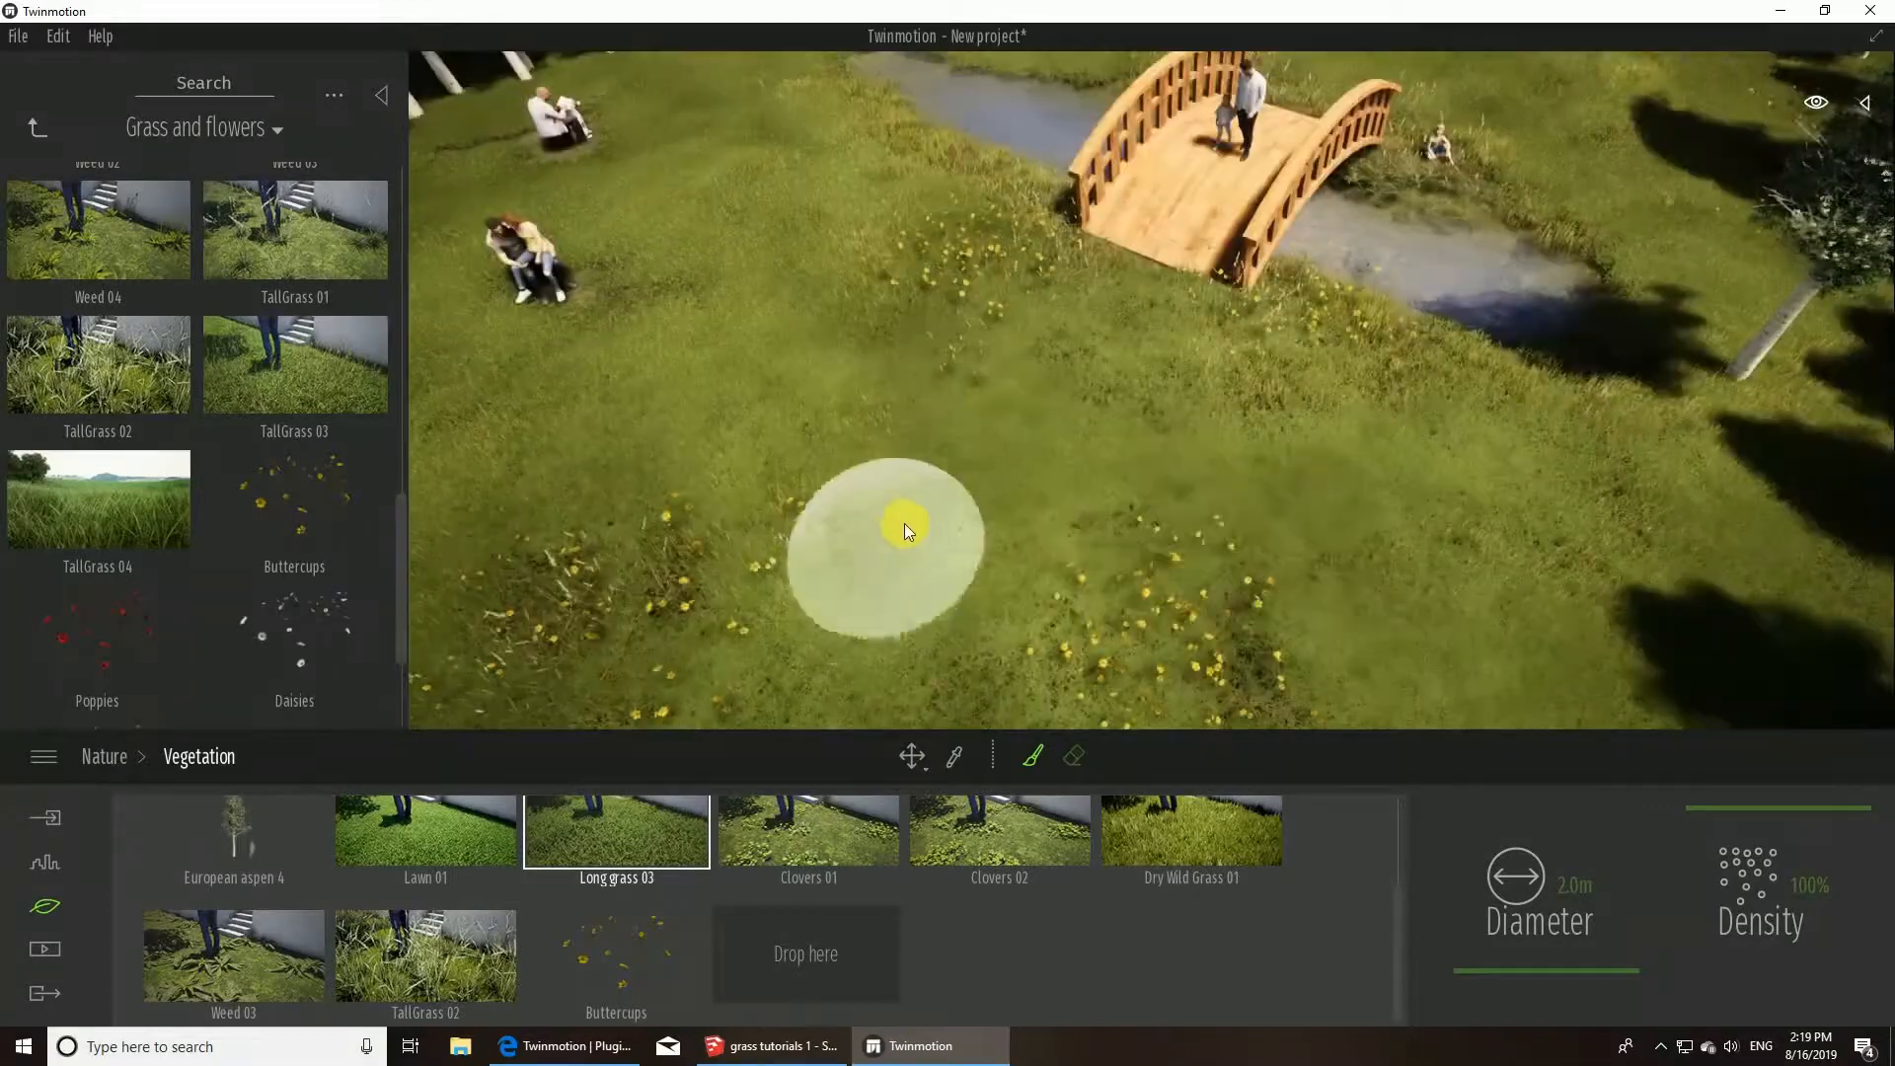
pyautogui.moveTo(904, 523); pyautogui.dragTo(1609, 565)
# - Place a Matte seat from the Benches library in the meadow and position it under the seated couple
pyautogui.moveTo(1054, 584)
pyautogui.mouseDown(button='right')
pyautogui.moveTo(1396, 613)
pyautogui.moveTo(691, 444)
pyautogui.mouseUp(button='right')
pyautogui.click(36, 128)
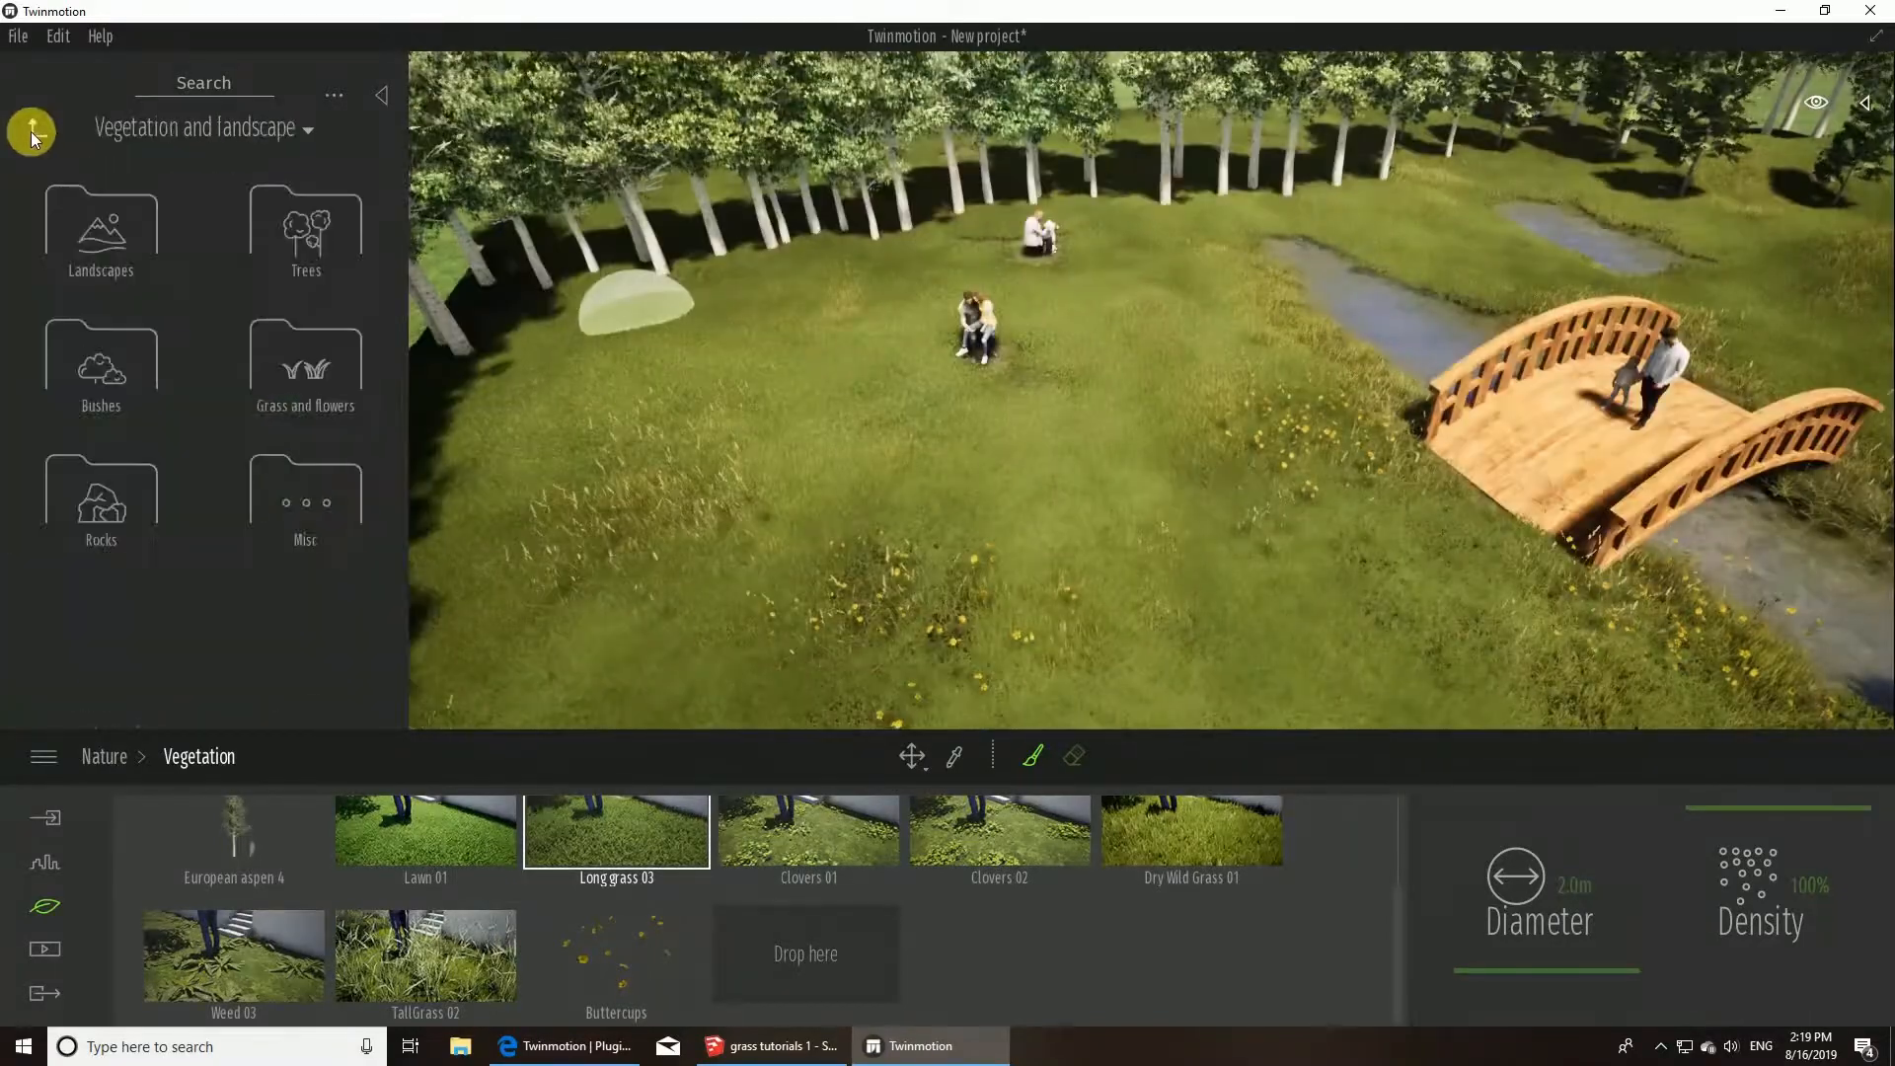
pyautogui.click(31, 132)
pyautogui.click(128, 372)
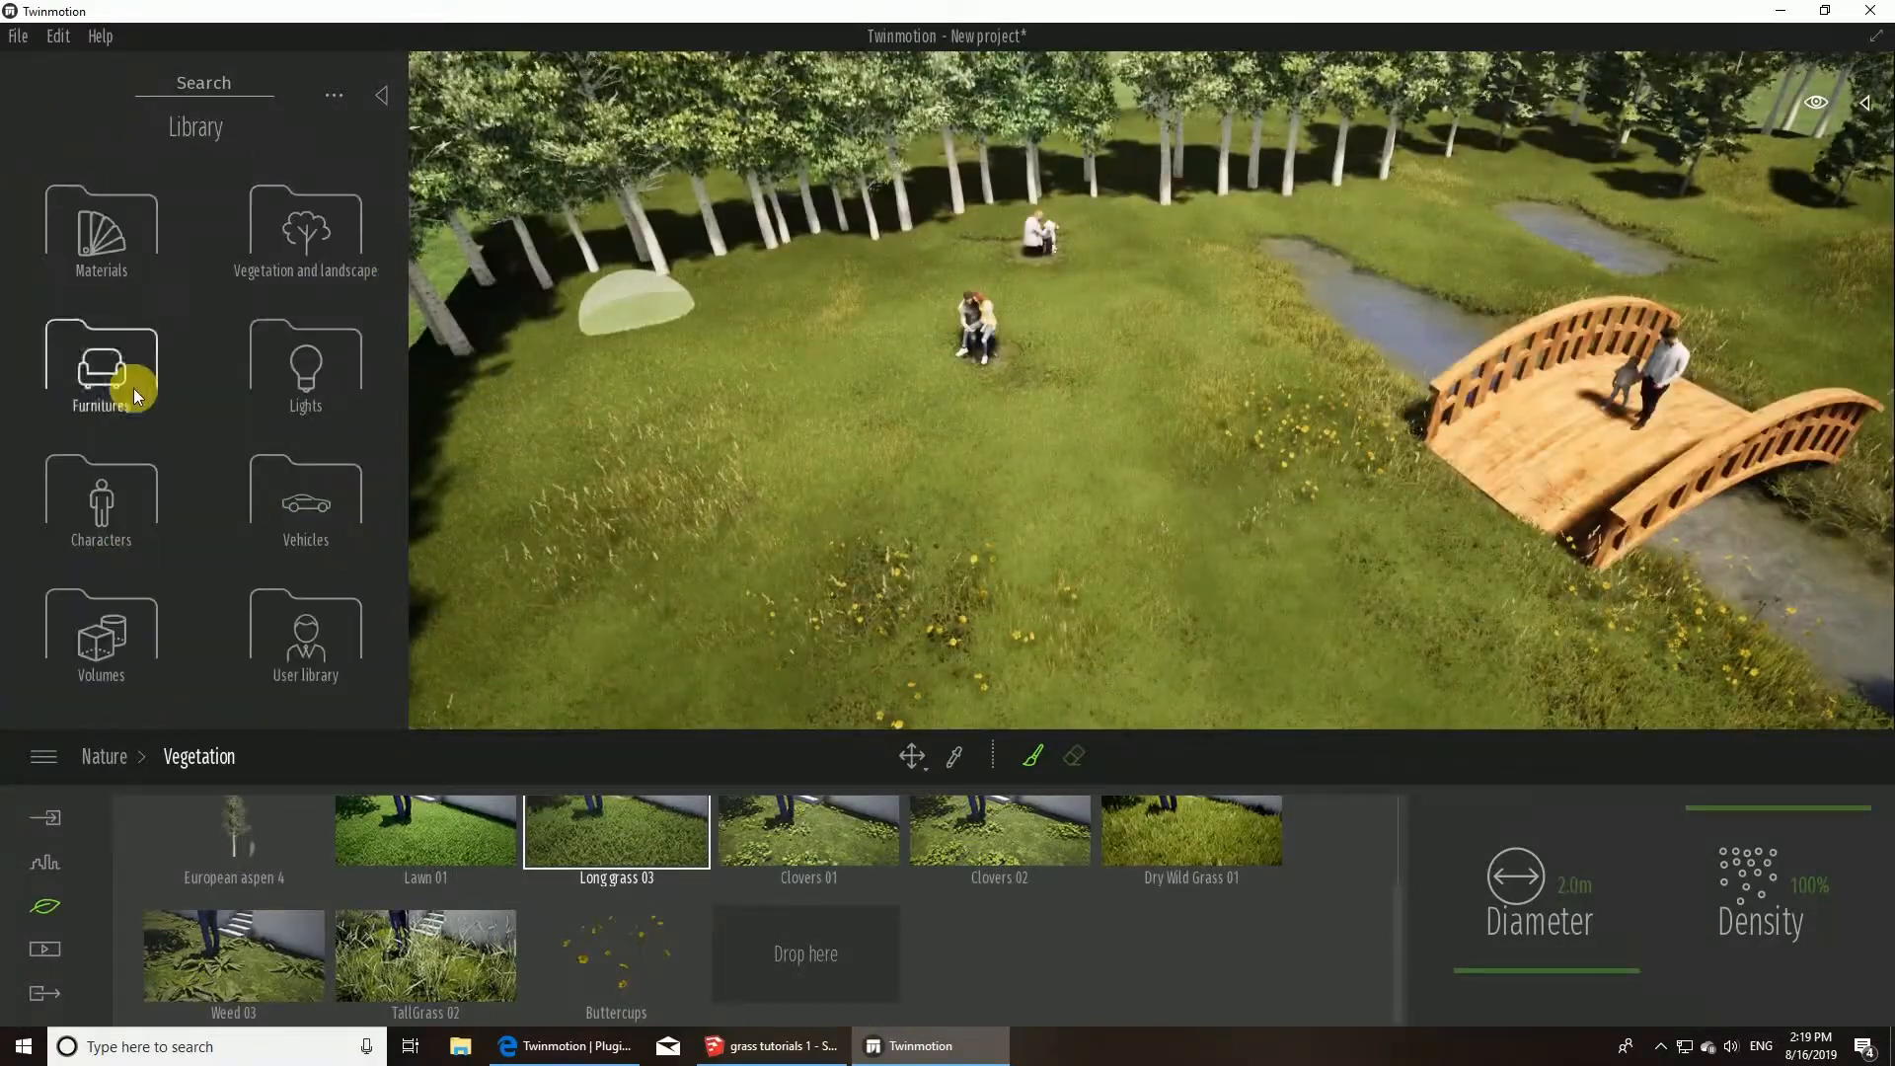
pyautogui.click(299, 370)
pyautogui.click(126, 276)
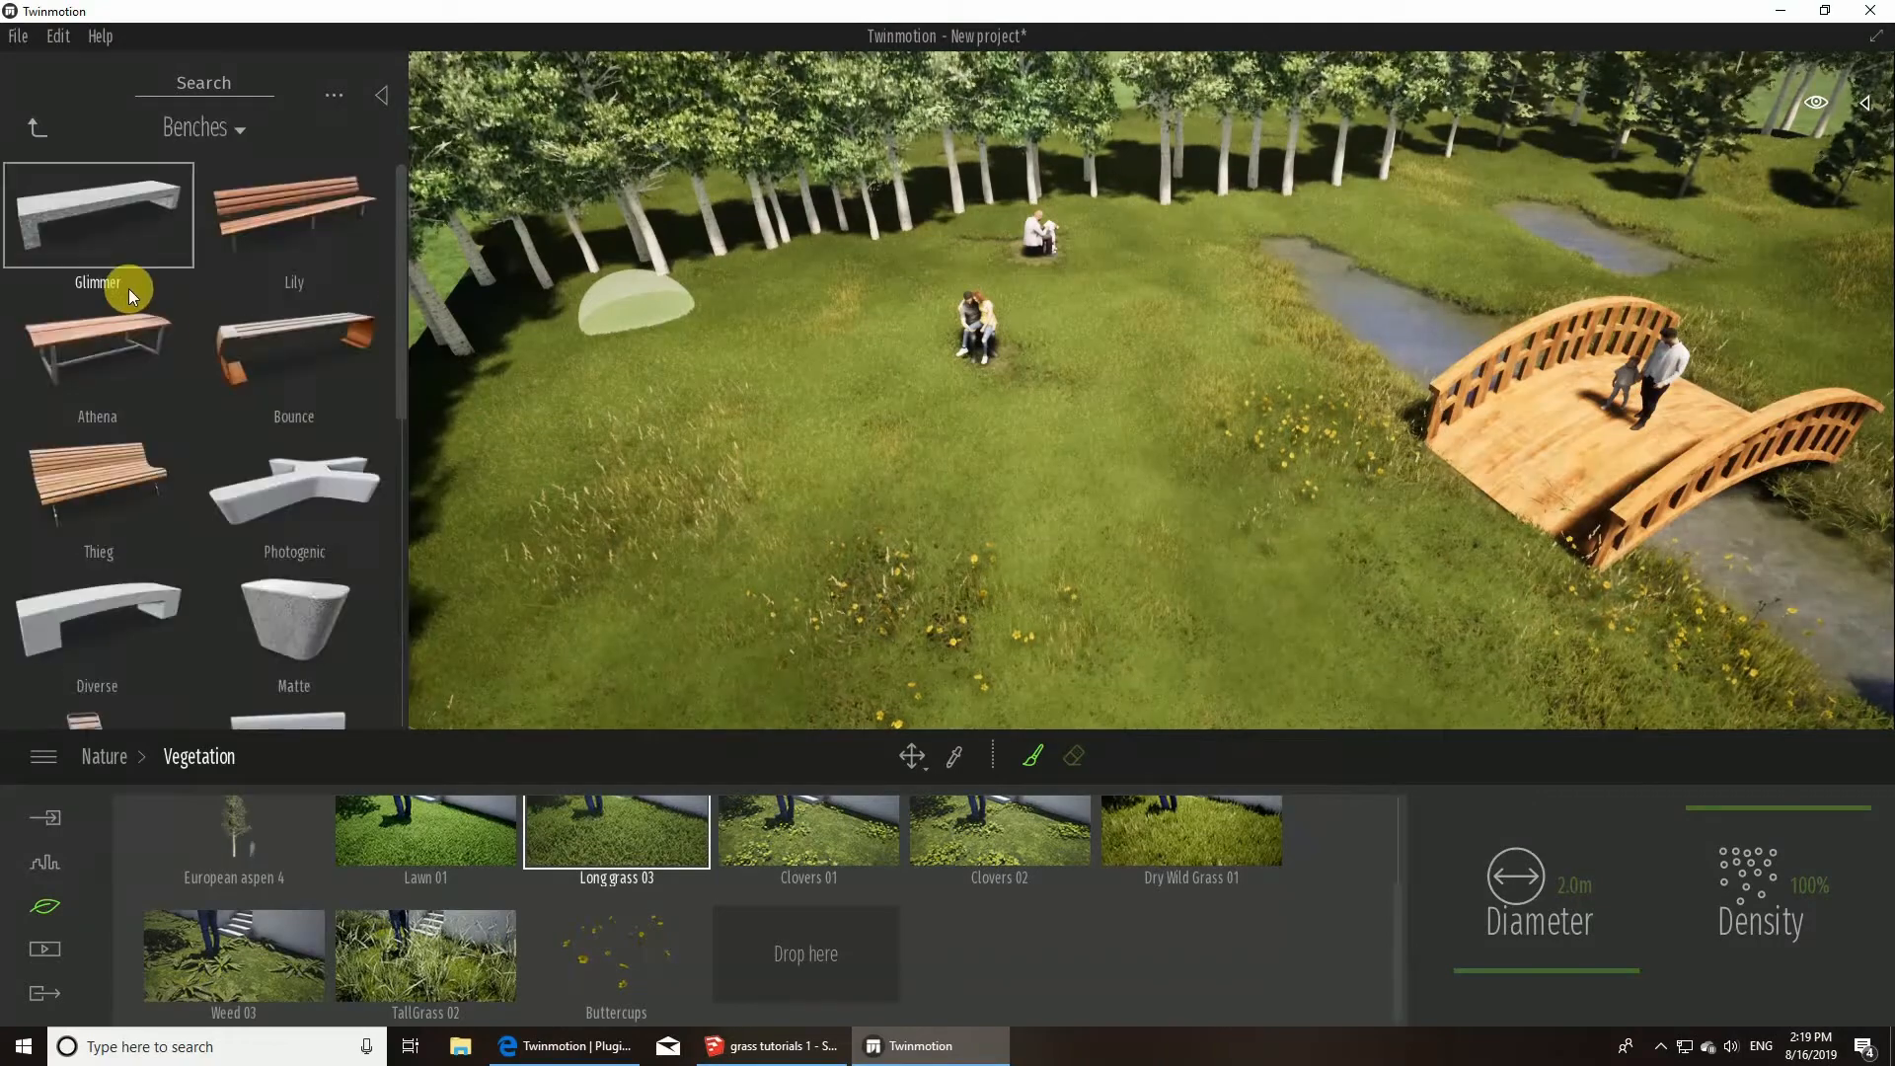
pyautogui.moveTo(300, 617); pyautogui.dragTo(758, 476)
pyautogui.click(725, 490)
pyautogui.moveTo(722, 554); pyautogui.dragTo(720, 511, button='right')
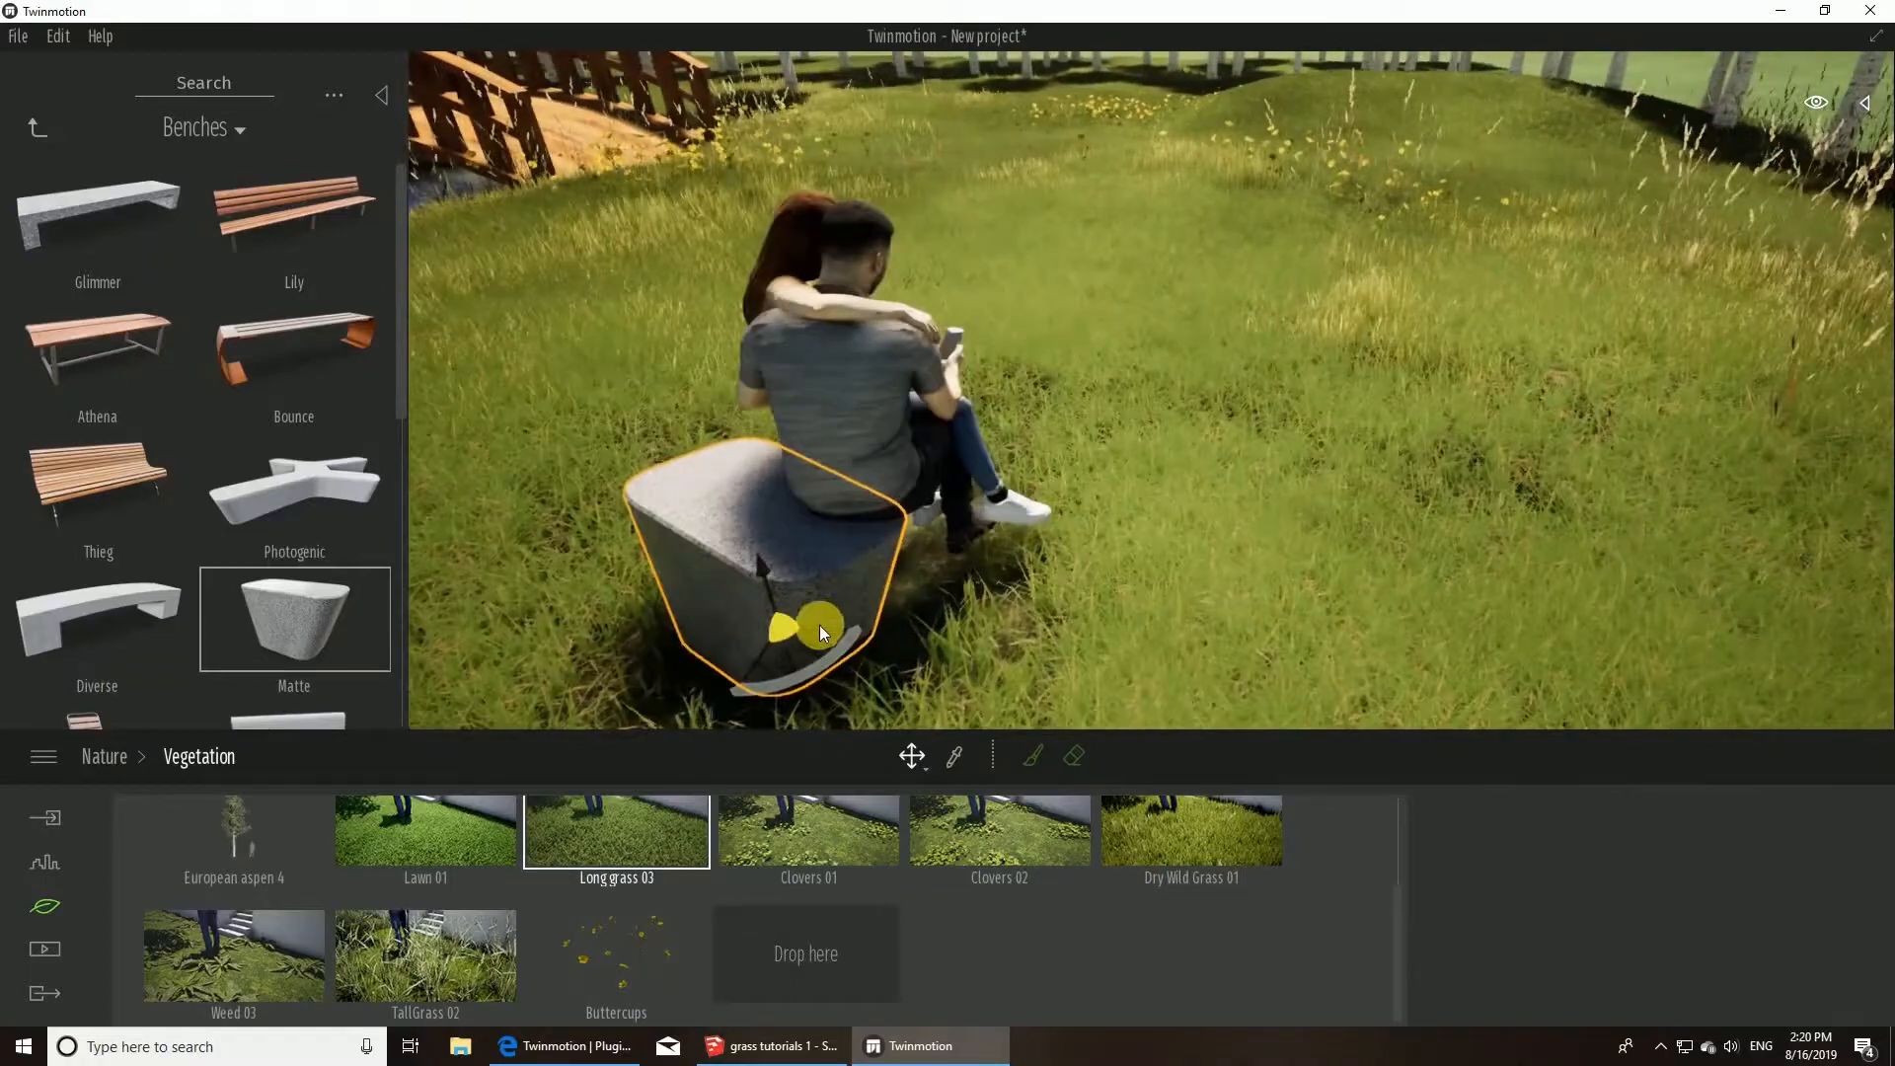
pyautogui.moveTo(818, 628); pyautogui.dragTo(868, 625)
# - Scale down the Matte seat behind the man with the dog so it fits beneath him
pyautogui.moveTo(888, 582); pyautogui.dragTo(1028, 454, button='right')
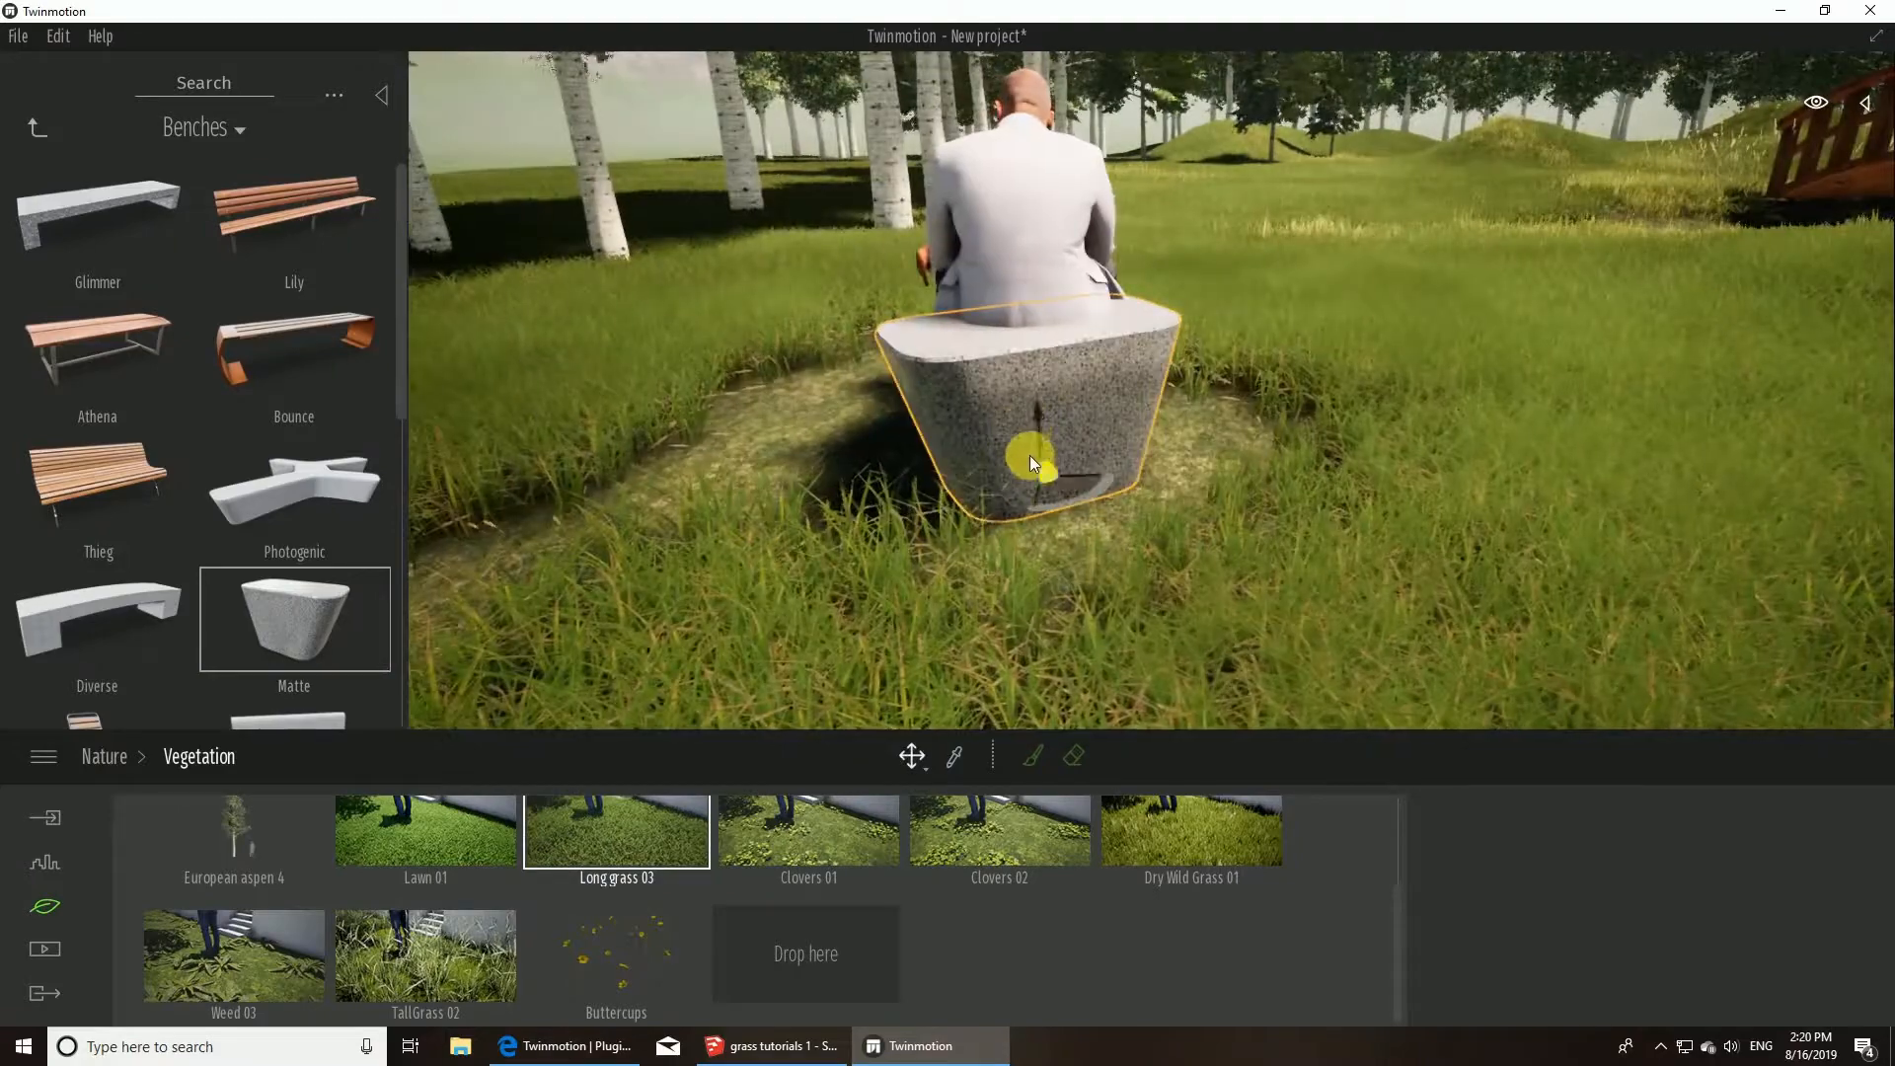
pyautogui.click(922, 765)
pyautogui.click(918, 626)
pyautogui.moveTo(1050, 471); pyautogui.dragTo(949, 537)
pyautogui.moveTo(1127, 464); pyautogui.dragTo(1111, 473)
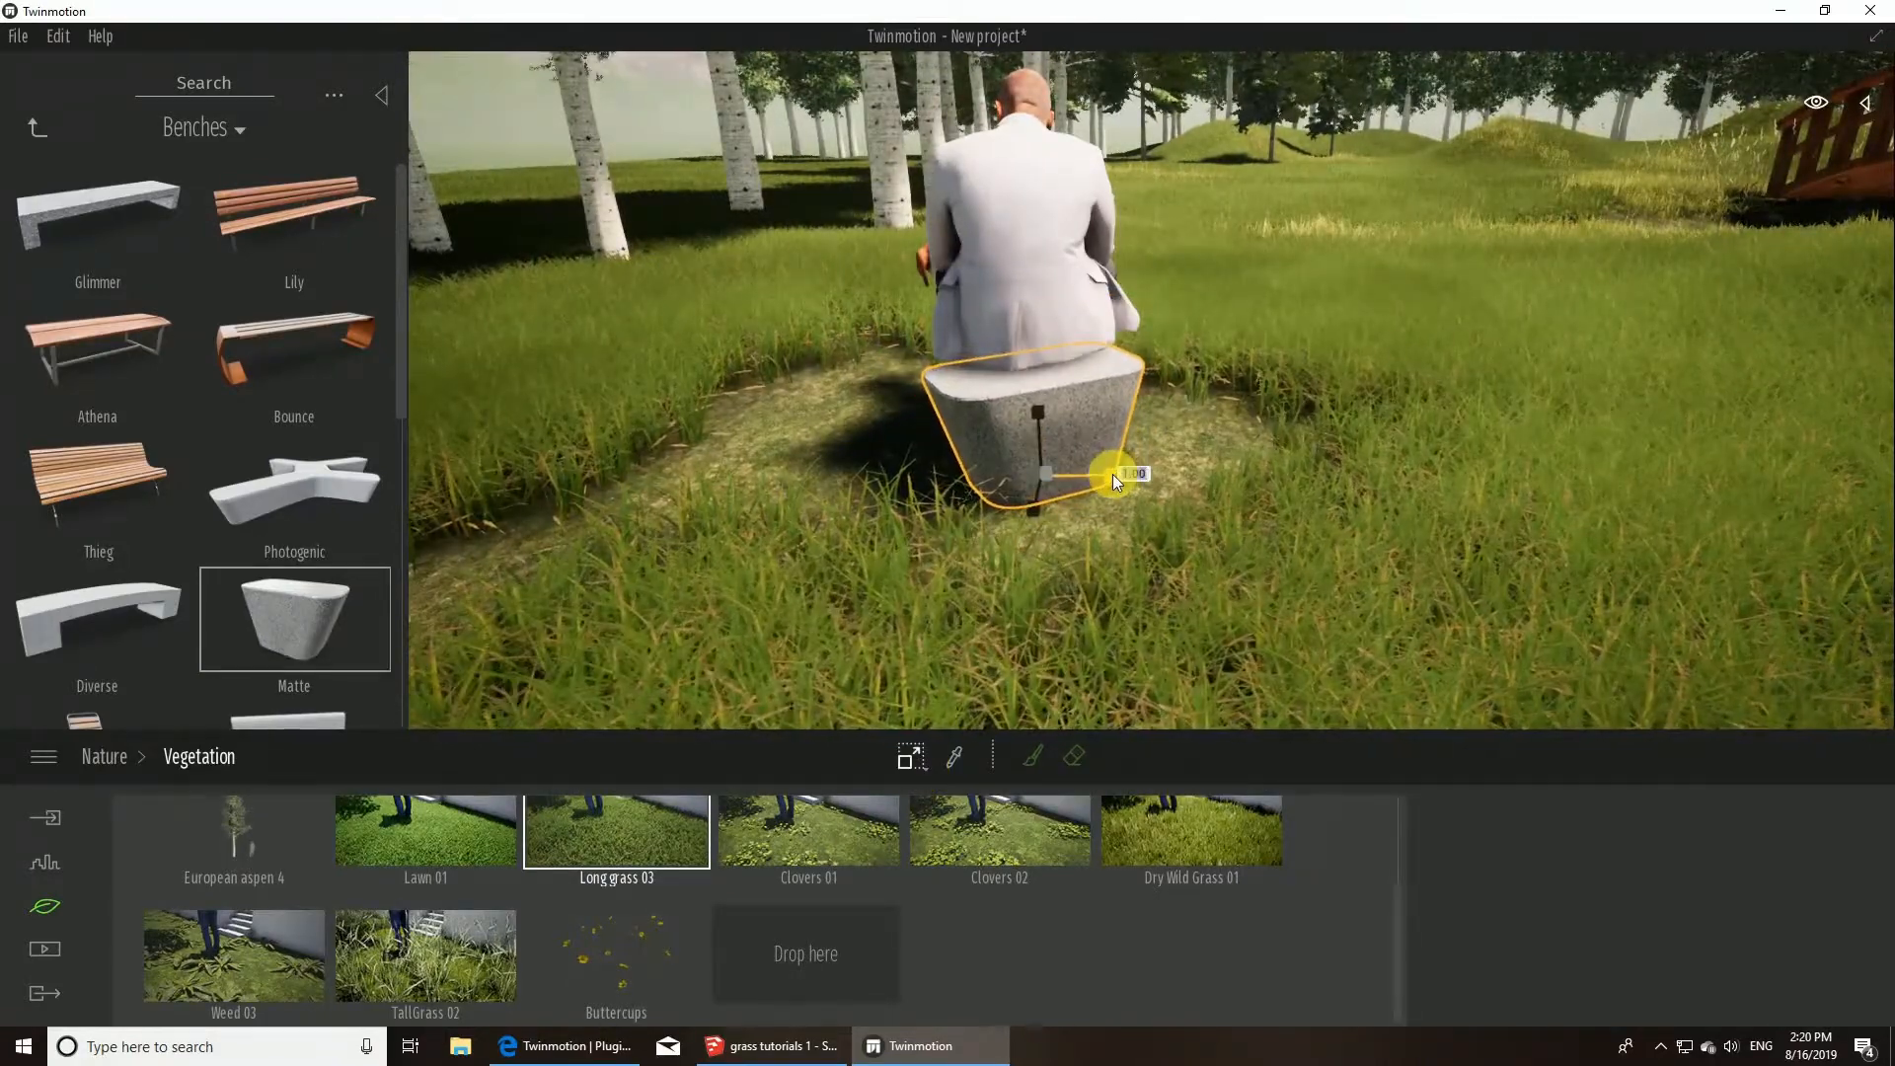
# - Paint Dry Wild Grass 01 over the bare path and meadow around the man with the dog
pyautogui.moveTo(1023, 544)
pyautogui.mouseDown(button='right')
pyautogui.moveTo(888, 503)
pyautogui.moveTo(1086, 508)
pyautogui.moveTo(1214, 557)
pyautogui.moveTo(1197, 592)
pyautogui.mouseUp(button='right')
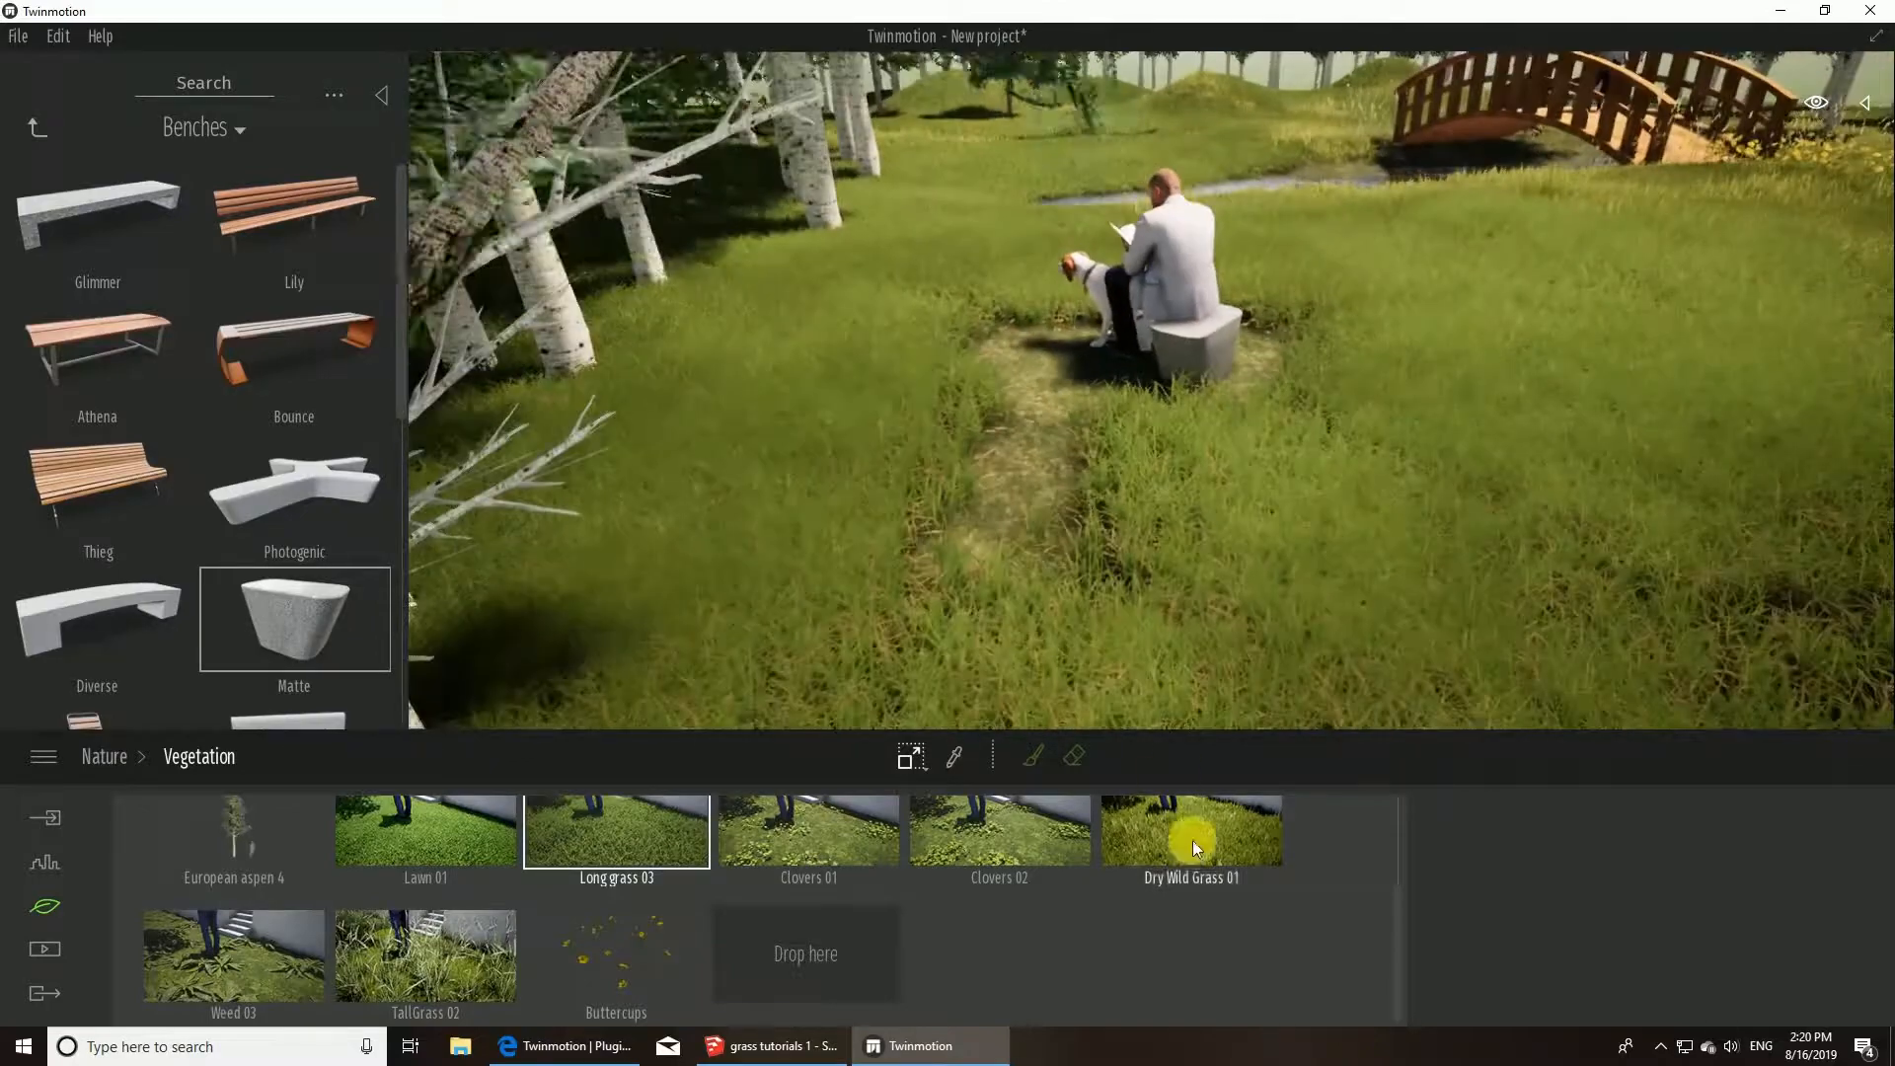
pyautogui.click(1194, 834)
pyautogui.moveTo(906, 397)
pyautogui.mouseDown()
pyautogui.moveTo(1165, 538)
pyautogui.moveTo(1507, 407)
pyautogui.moveTo(1426, 377)
pyautogui.moveTo(1545, 610)
pyautogui.mouseUp()
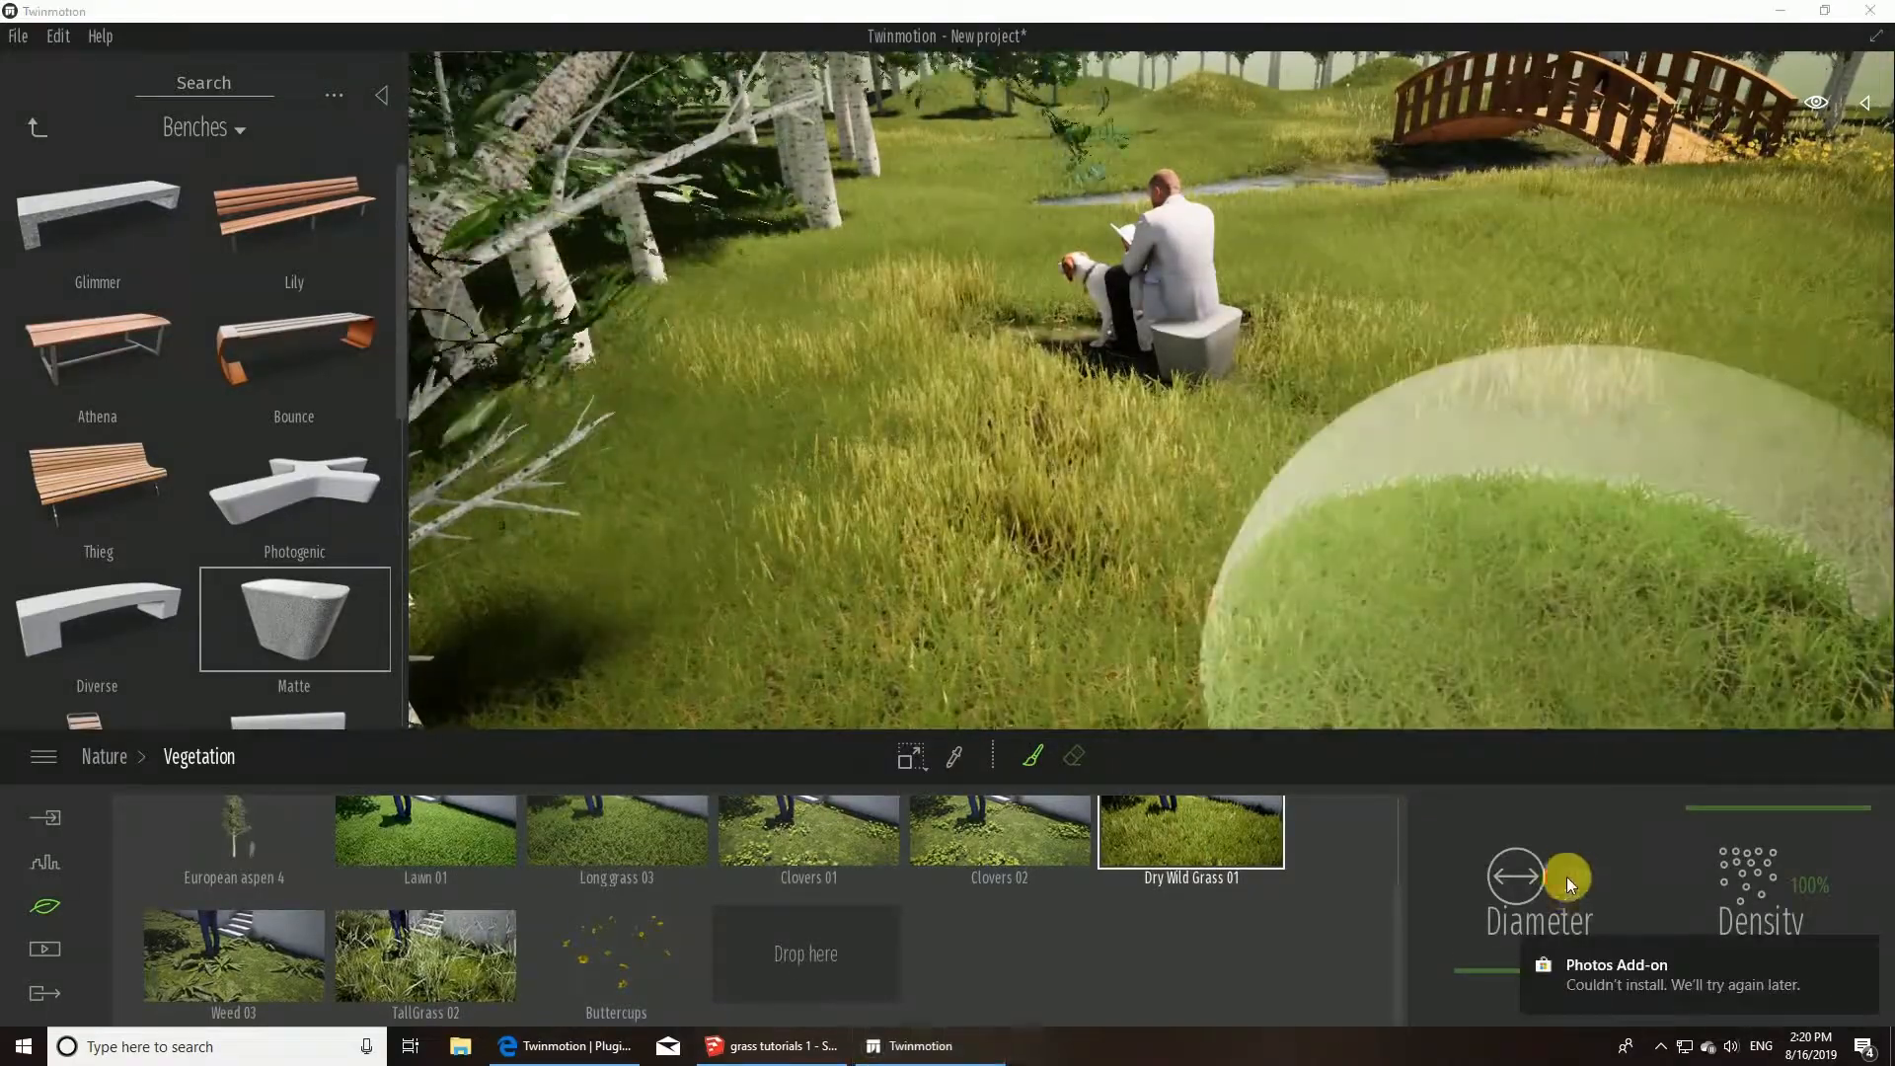
# - Set the brush diameter to 0.2 m and paint Lawn 01 on the bare ground at the dog's feet
pyautogui.click(1580, 893)
pyautogui.write('0.2')
pyautogui.press('Return')
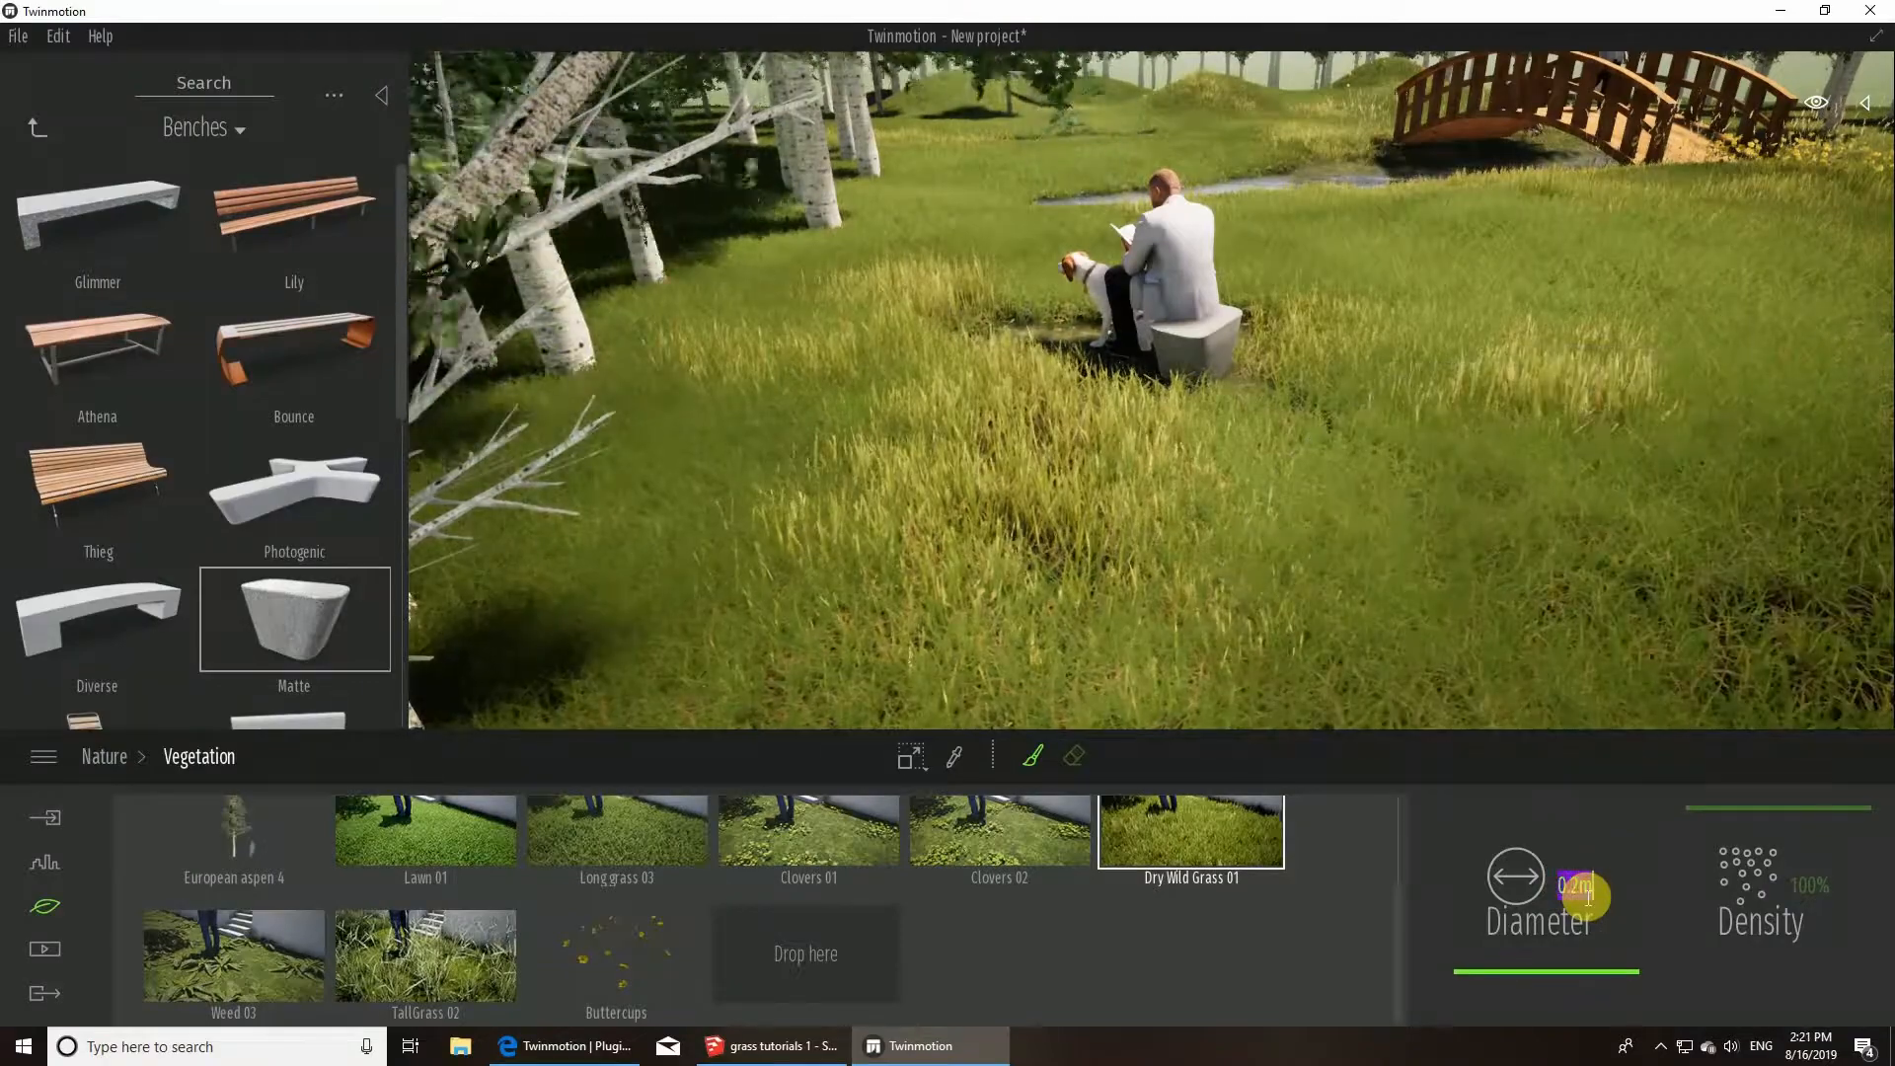
pyautogui.click(434, 834)
pyautogui.scroll(5, 1003, 316)
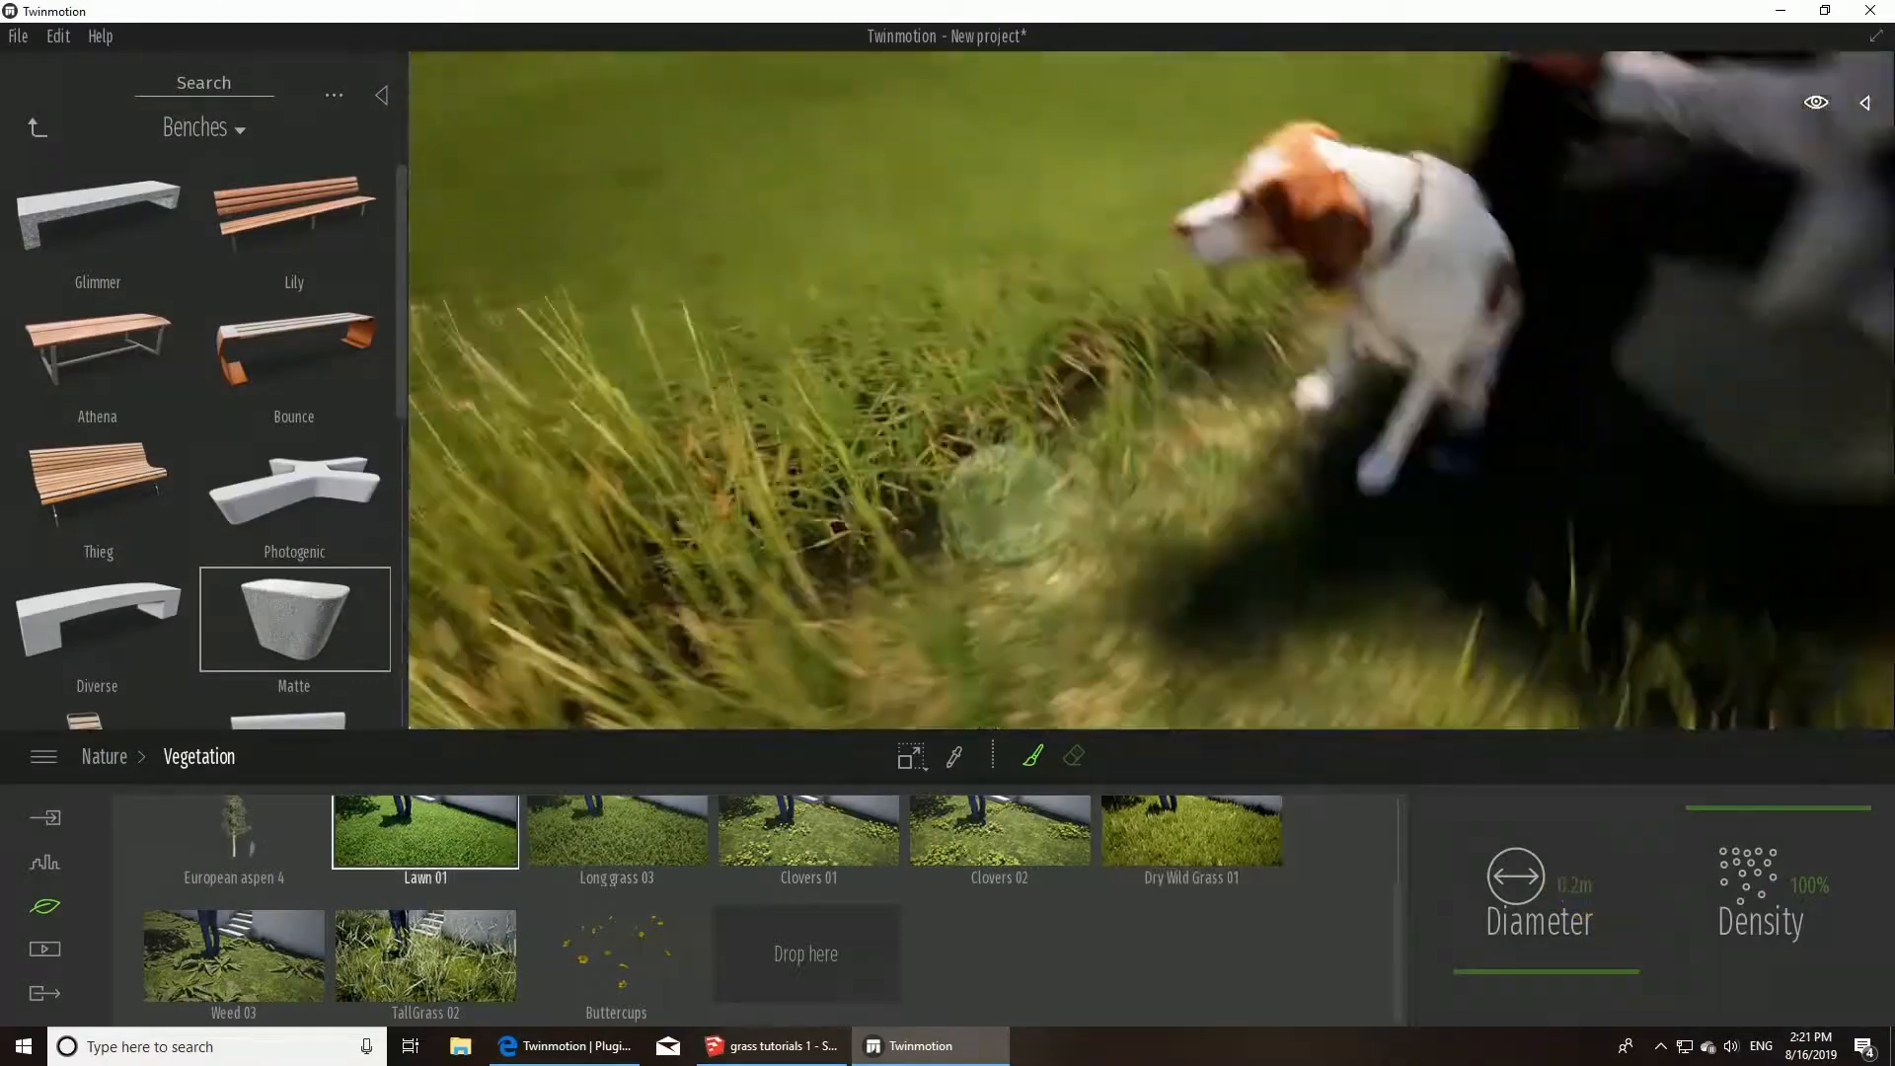
pyautogui.moveTo(1007, 508); pyautogui.dragTo(1032, 517, button='right')
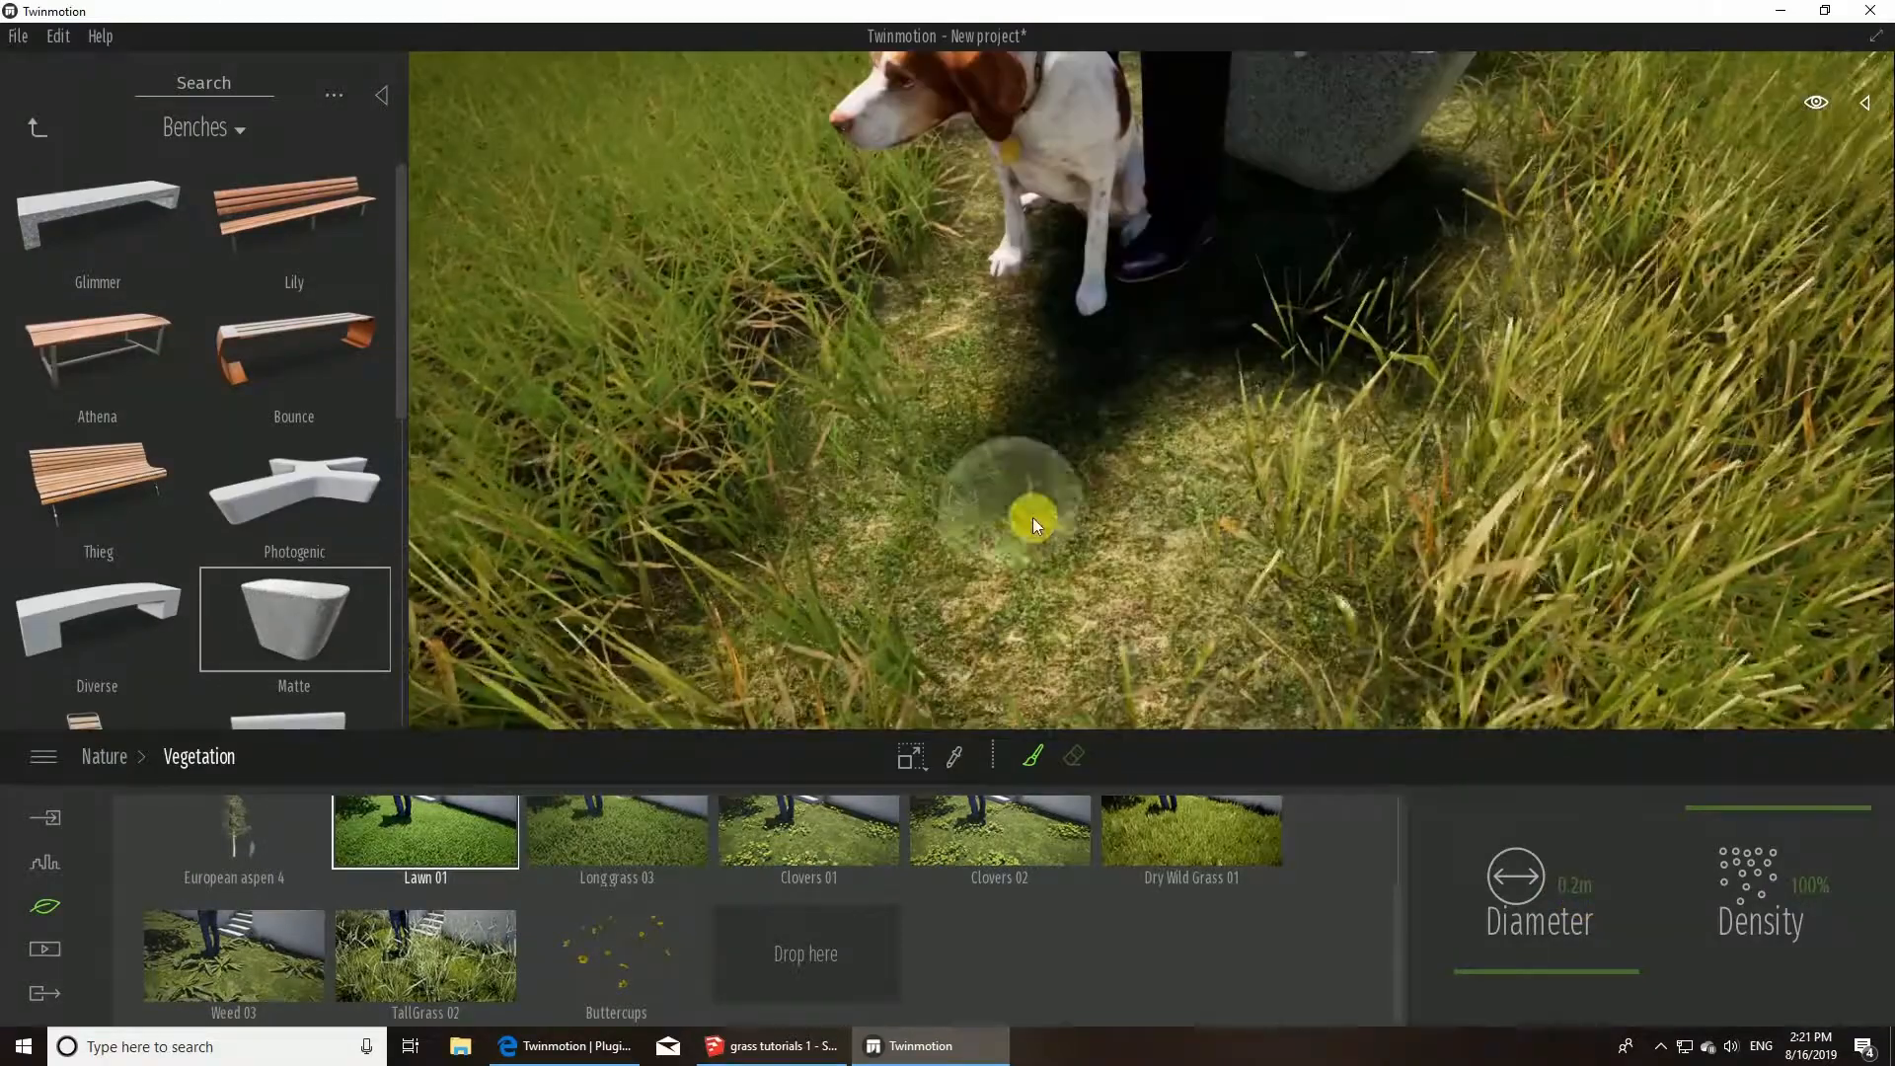
pyautogui.moveTo(1032, 517)
pyautogui.mouseDown()
pyautogui.moveTo(1405, 286)
pyautogui.moveTo(1443, 237)
pyautogui.moveTo(923, 543)
pyautogui.mouseUp()
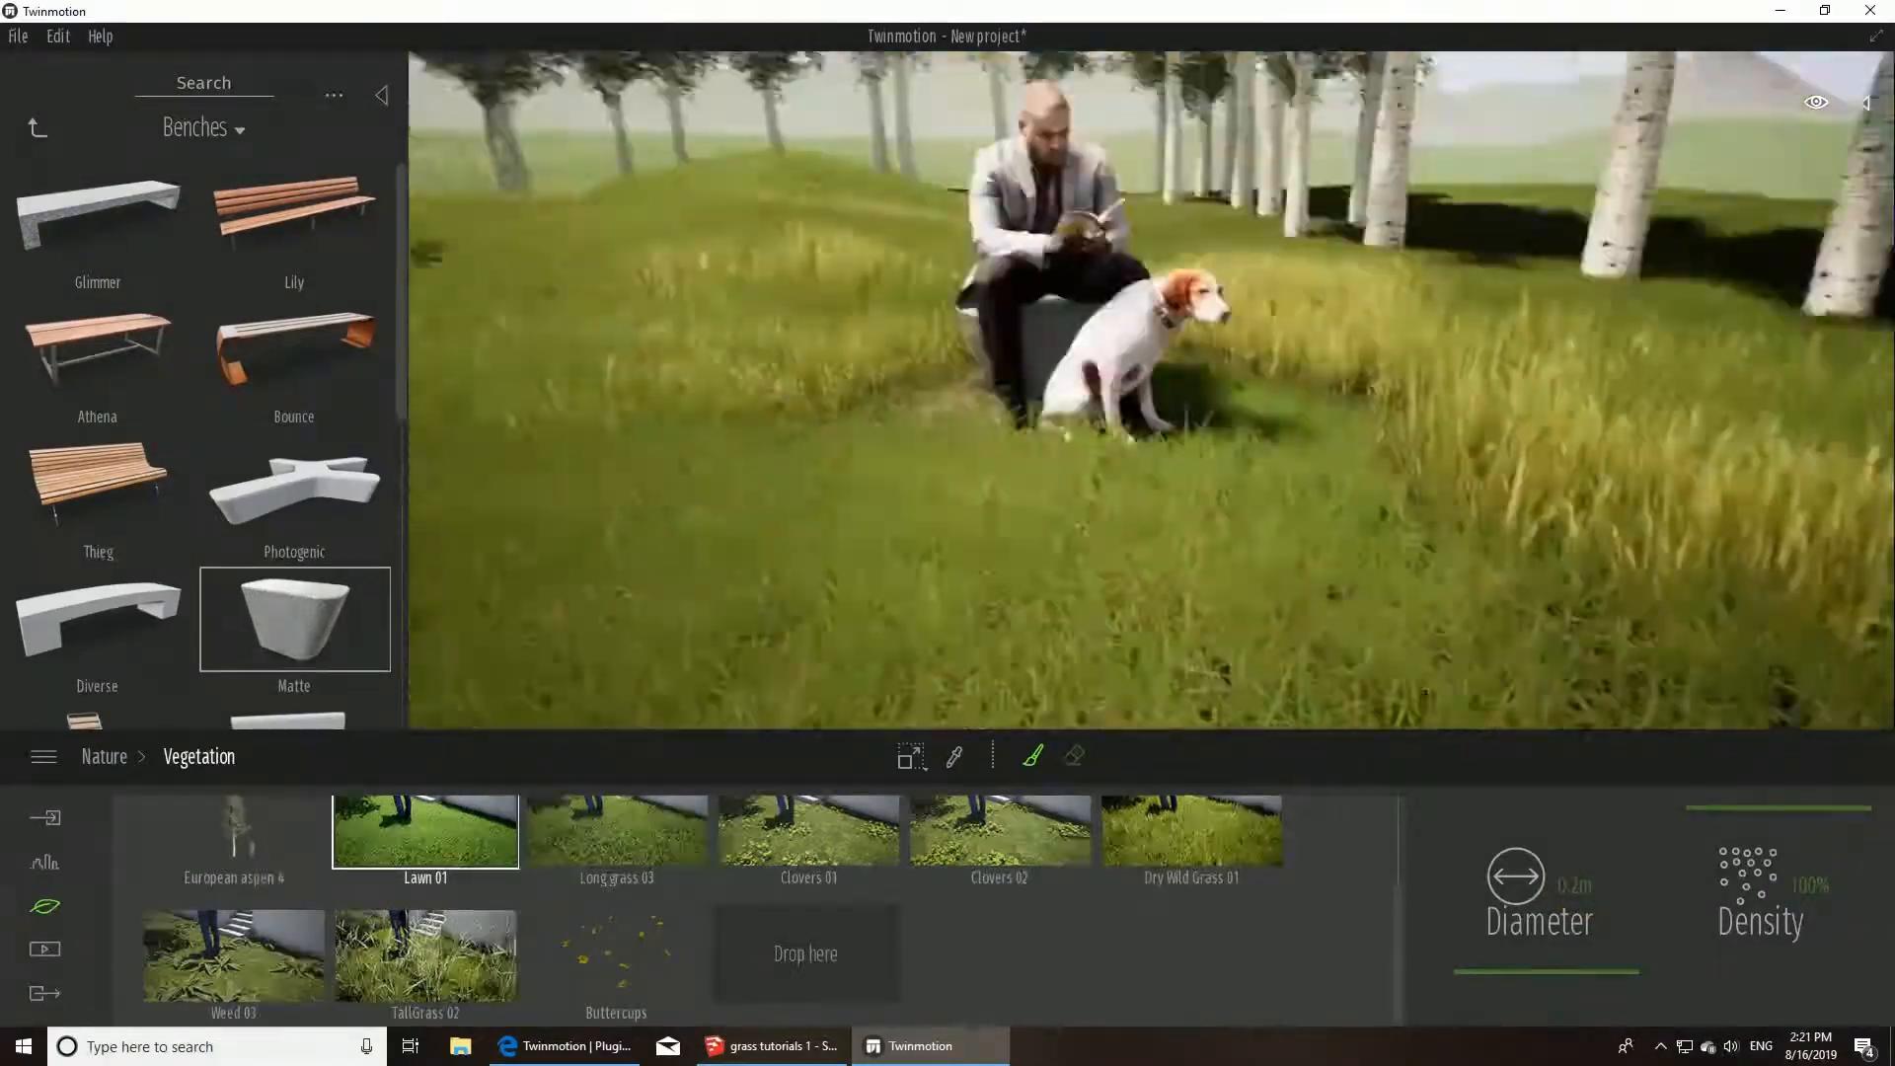
# - Paint Lawn 01 over the bare ground beside the couple's stone seat
pyautogui.scroll(3, 727, 647)
pyautogui.moveTo(866, 635); pyautogui.dragTo(967, 632, button='right')
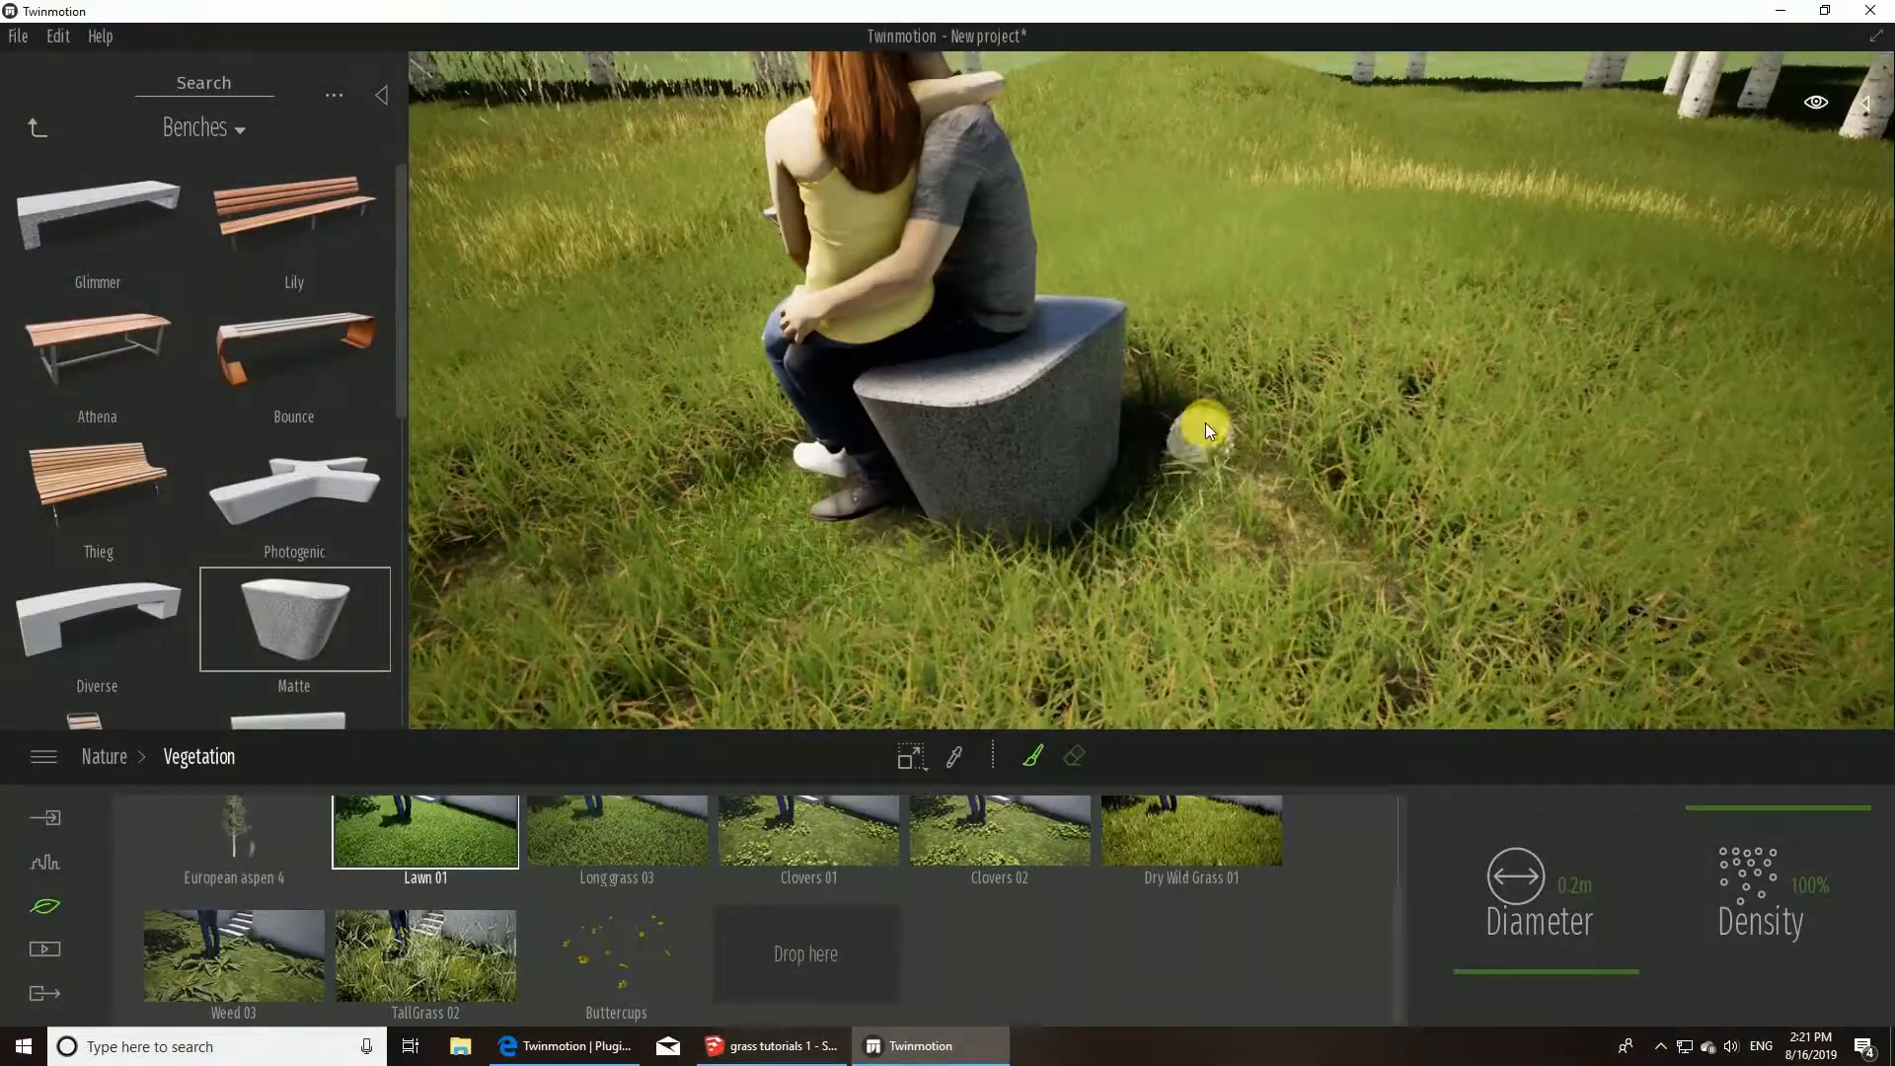
pyautogui.moveTo(1205, 423)
pyautogui.mouseDown()
pyautogui.moveTo(1342, 648)
pyautogui.moveTo(1192, 469)
pyautogui.mouseUp()
# - Apply the Ipe A wood material to the bridge and set its reflection to 77%
pyautogui.moveTo(1192, 470)
pyautogui.mouseDown(button='right')
pyautogui.moveTo(1115, 553)
pyautogui.moveTo(1046, 434)
pyautogui.moveTo(947, 435)
pyautogui.moveTo(1105, 375)
pyautogui.moveTo(1076, 434)
pyautogui.moveTo(967, 424)
pyautogui.moveTo(1095, 425)
pyautogui.moveTo(938, 420)
pyautogui.mouseUp(button='right')
pyautogui.click(33, 125)
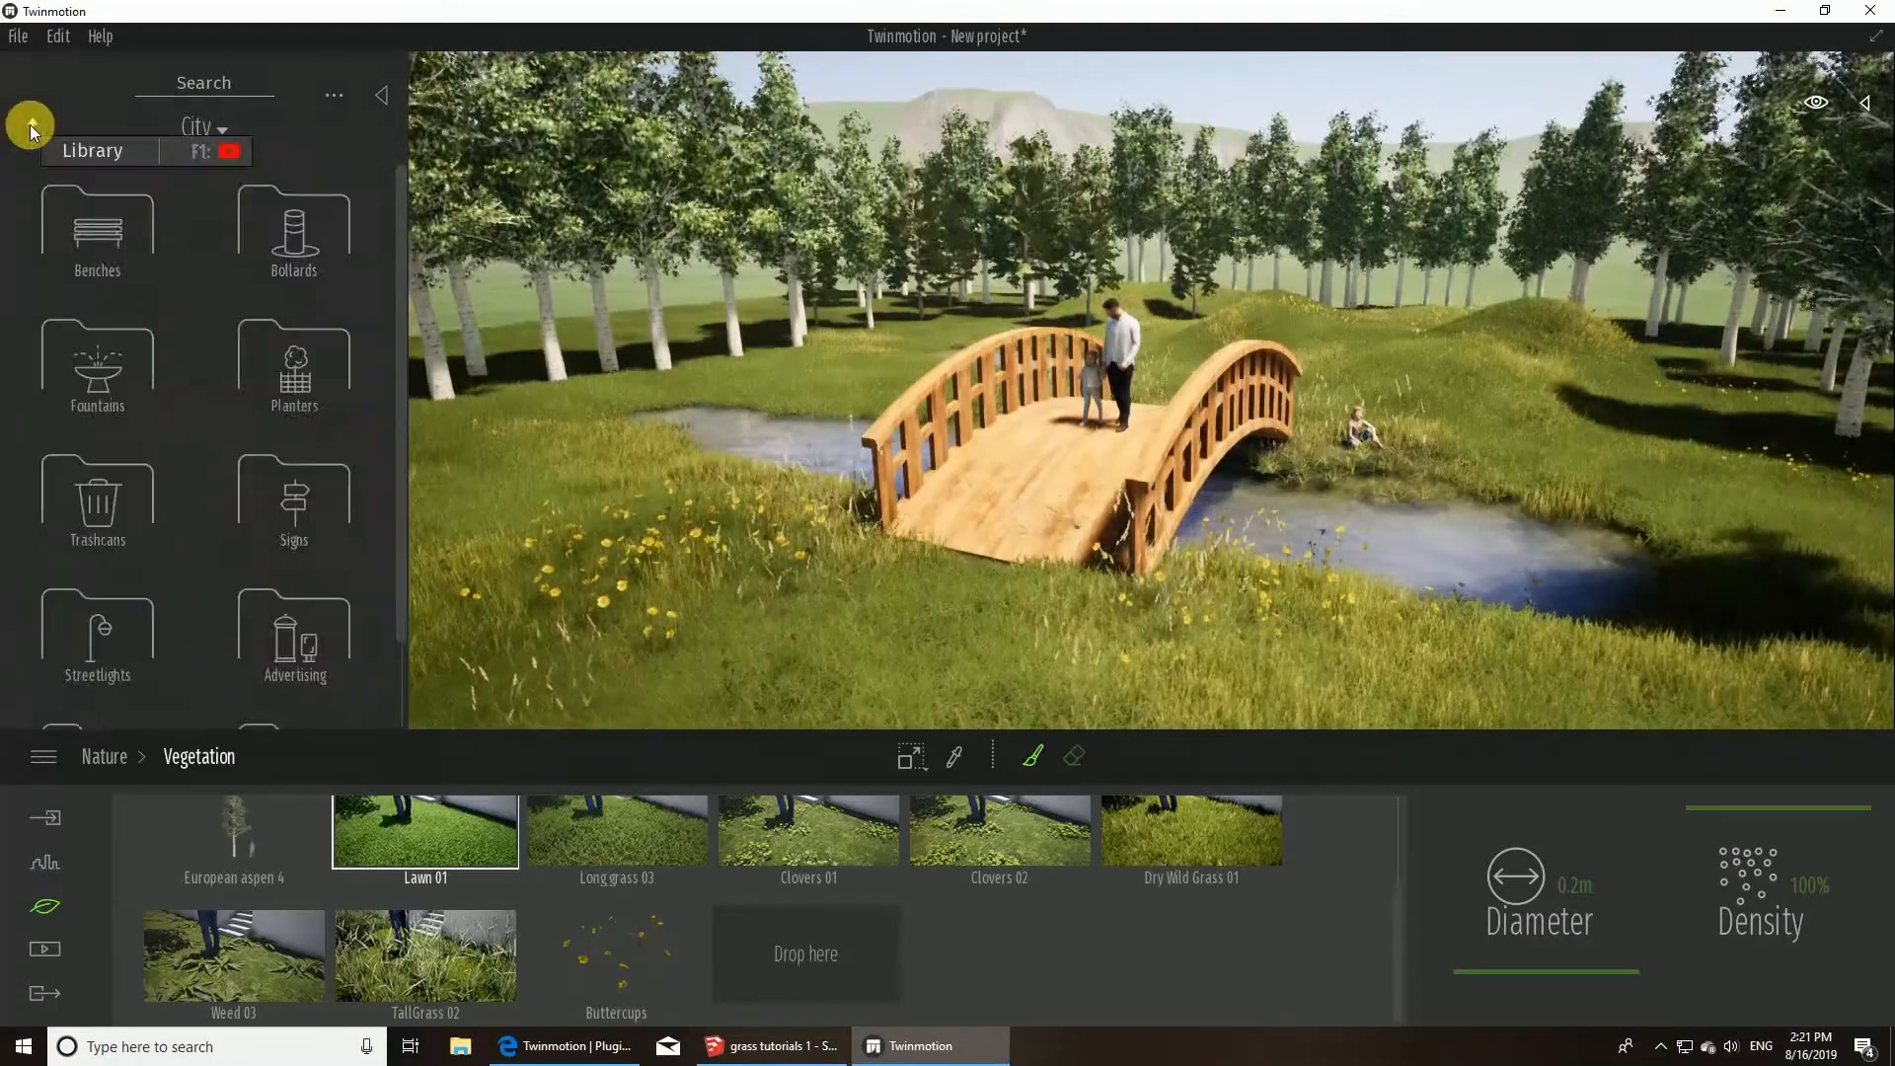
pyautogui.click(29, 124)
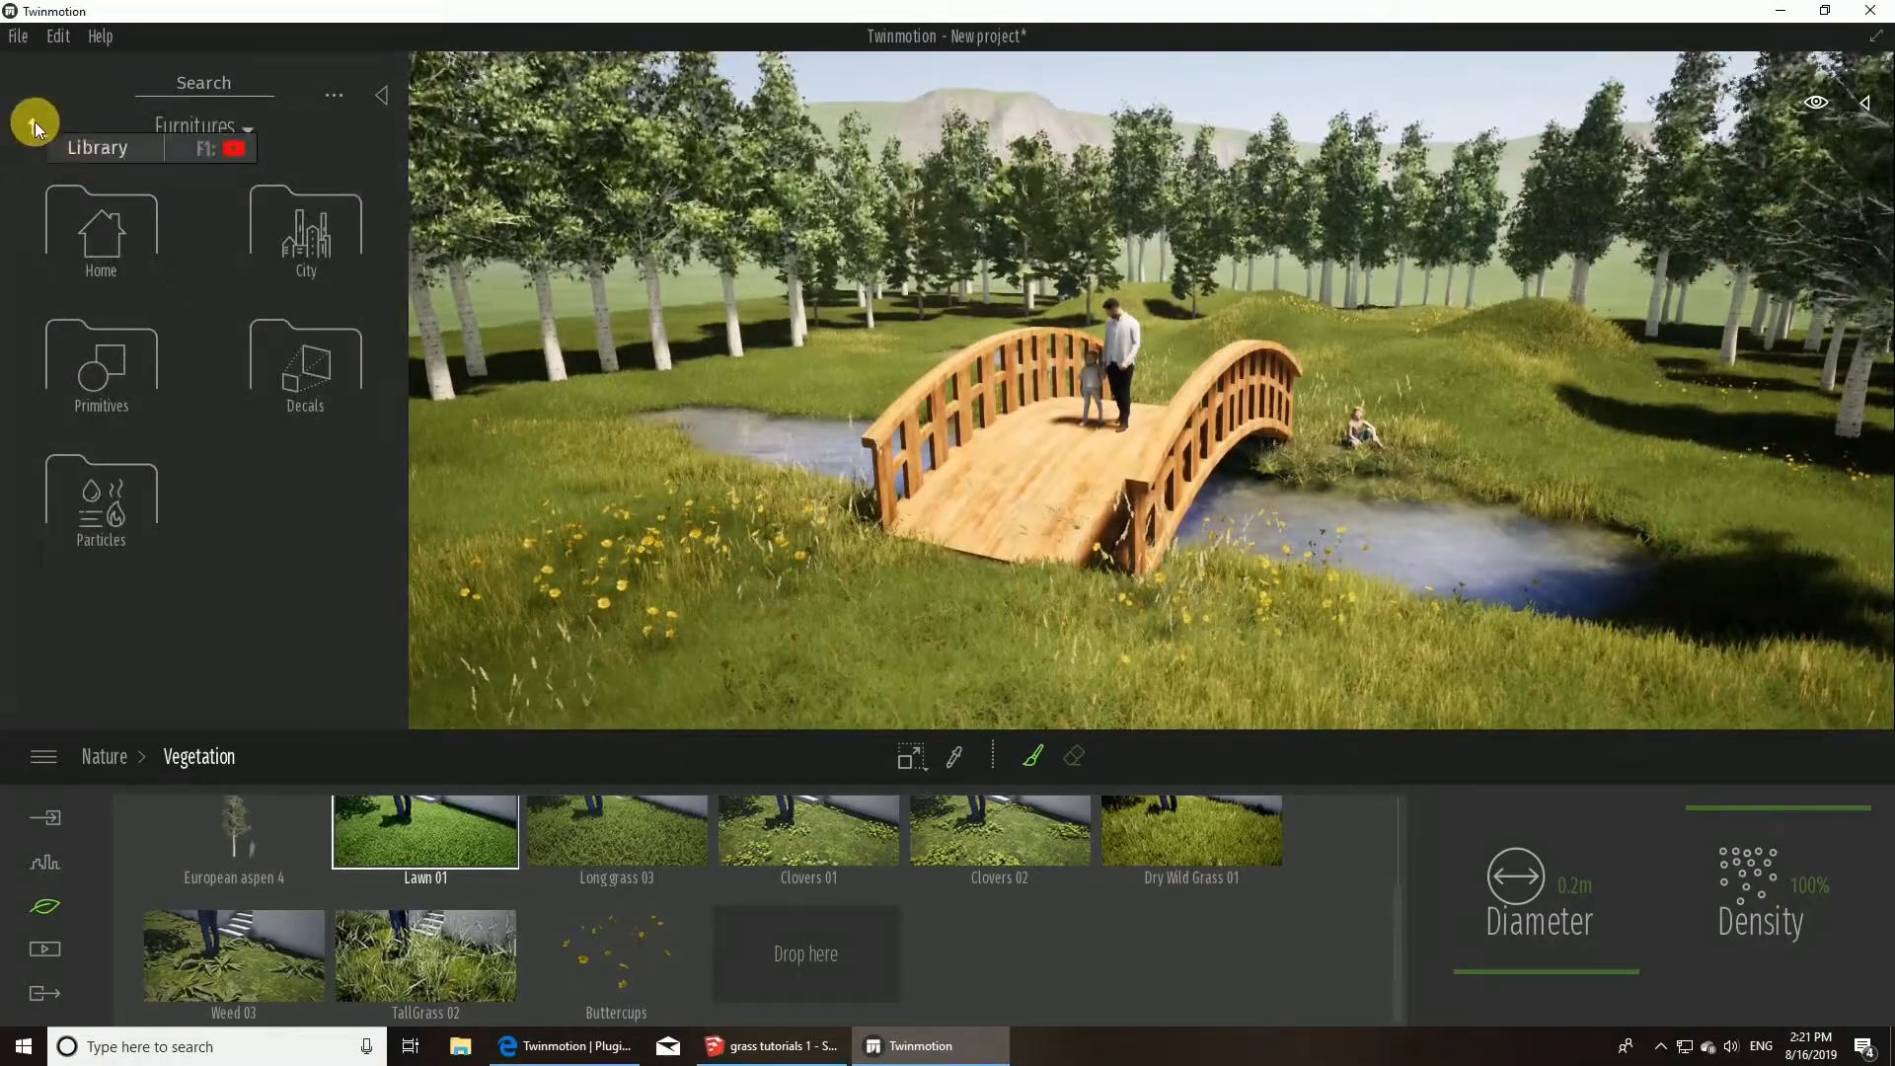
pyautogui.click(34, 122)
pyautogui.click(120, 247)
pyautogui.click(294, 367)
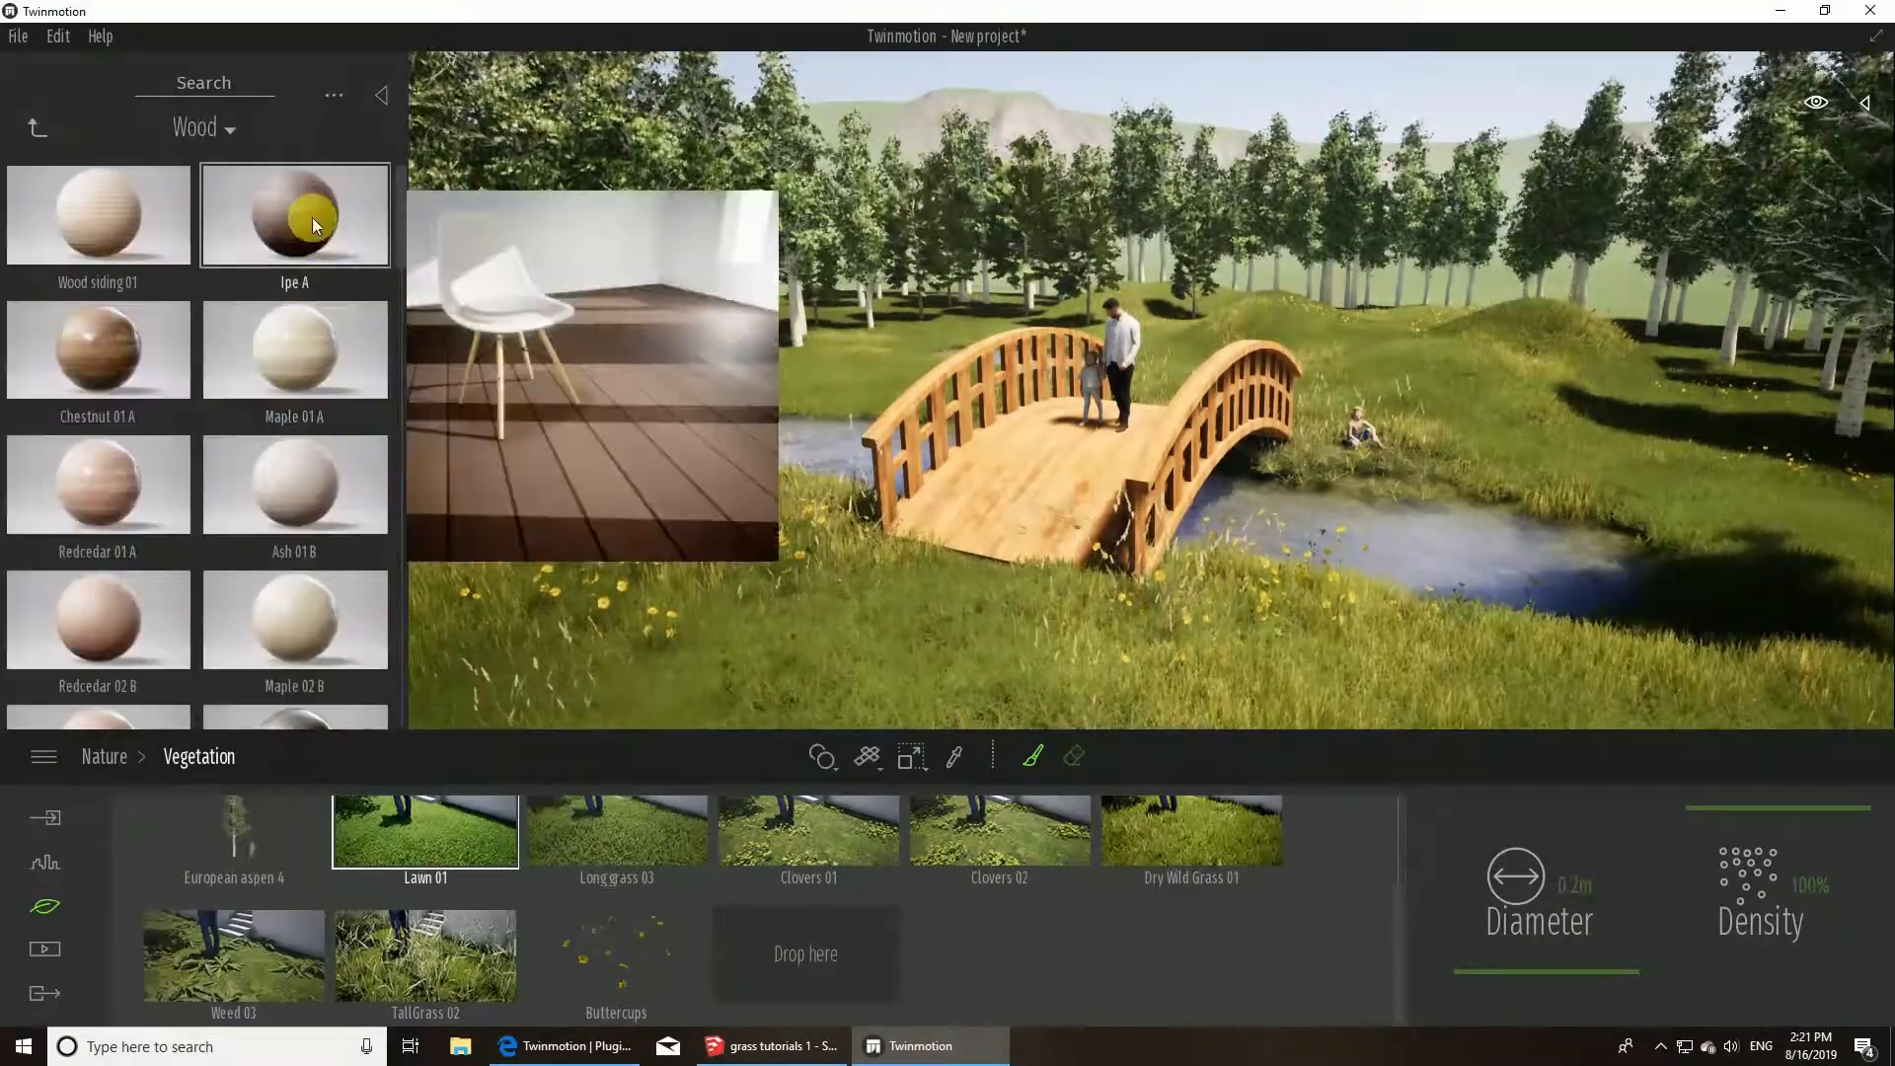
pyautogui.moveTo(294, 213); pyautogui.dragTo(1034, 492)
pyautogui.moveTo(547, 271); pyautogui.dragTo(1010, 371)
pyautogui.moveTo(1026, 900); pyautogui.dragTo(1032, 852)
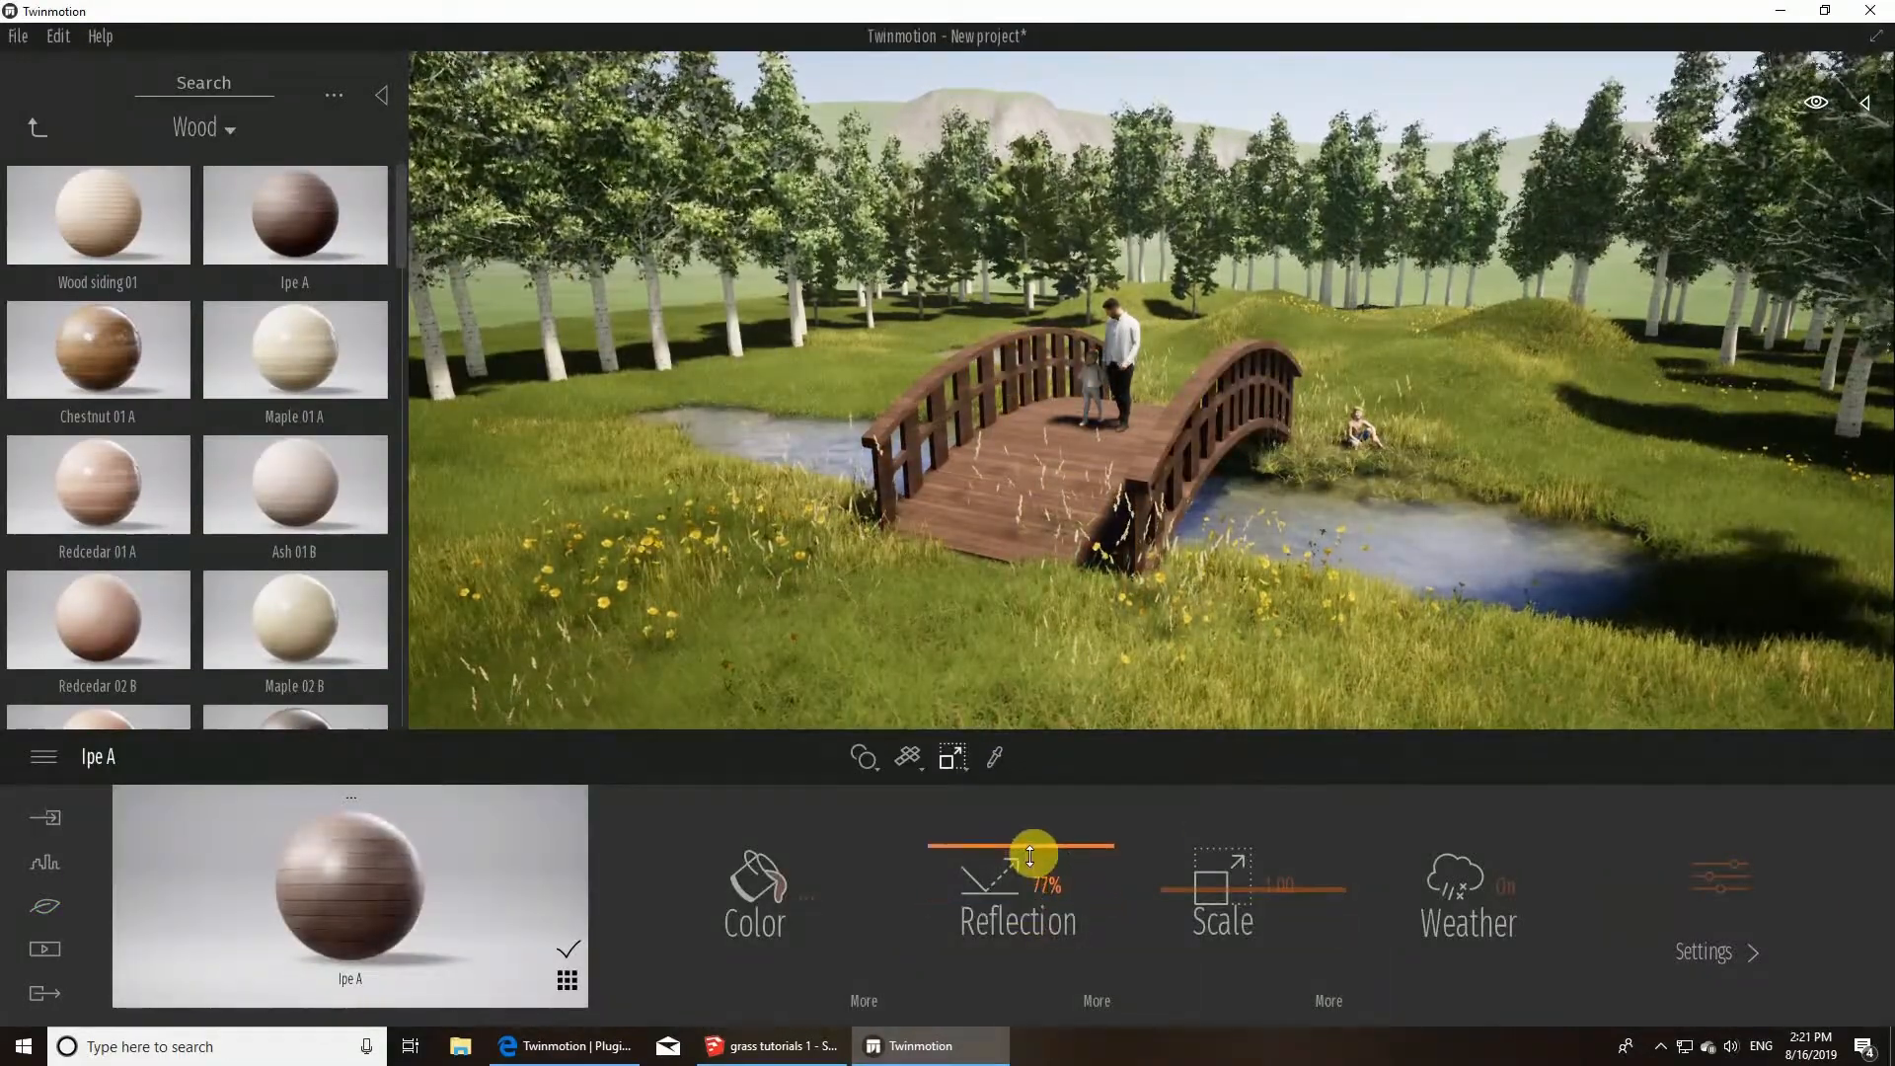
# - Look through the City furniture categories in the library for objects that suit the scene
pyautogui.click(37, 131)
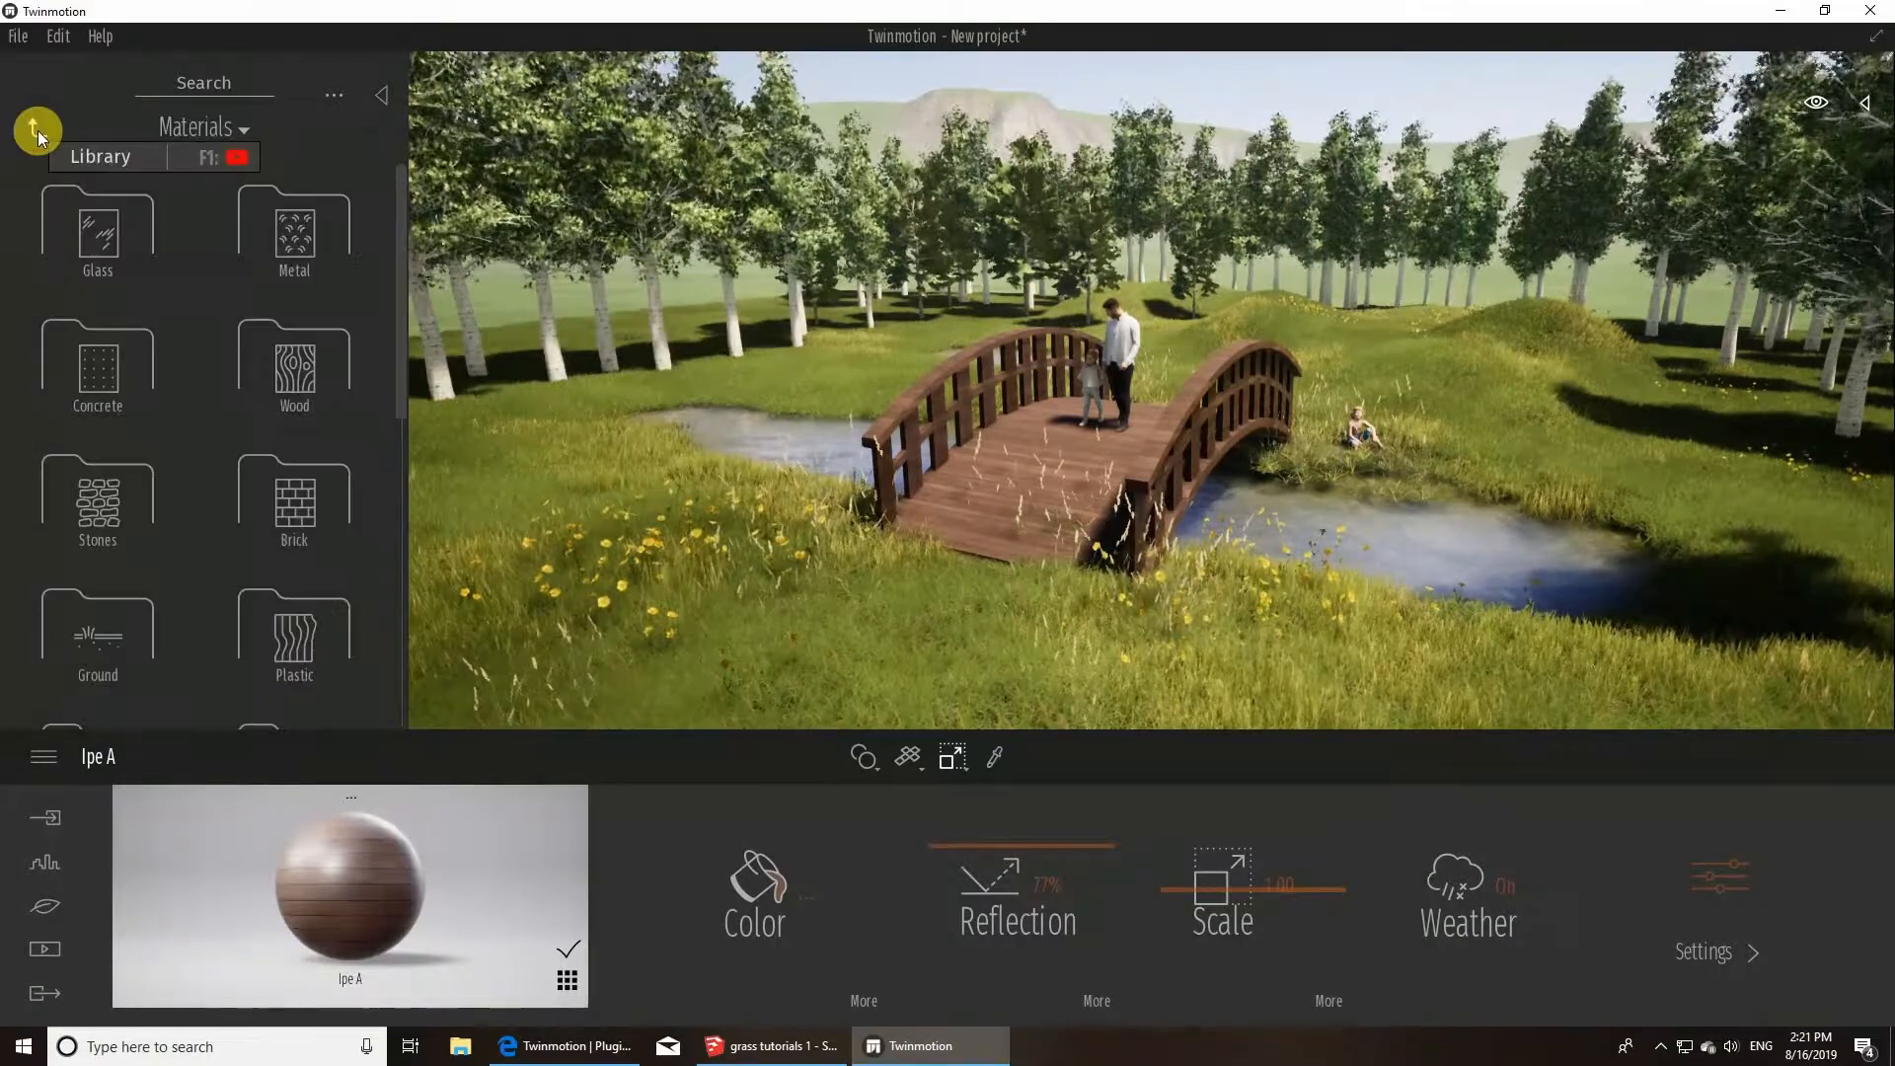
pyautogui.click(38, 130)
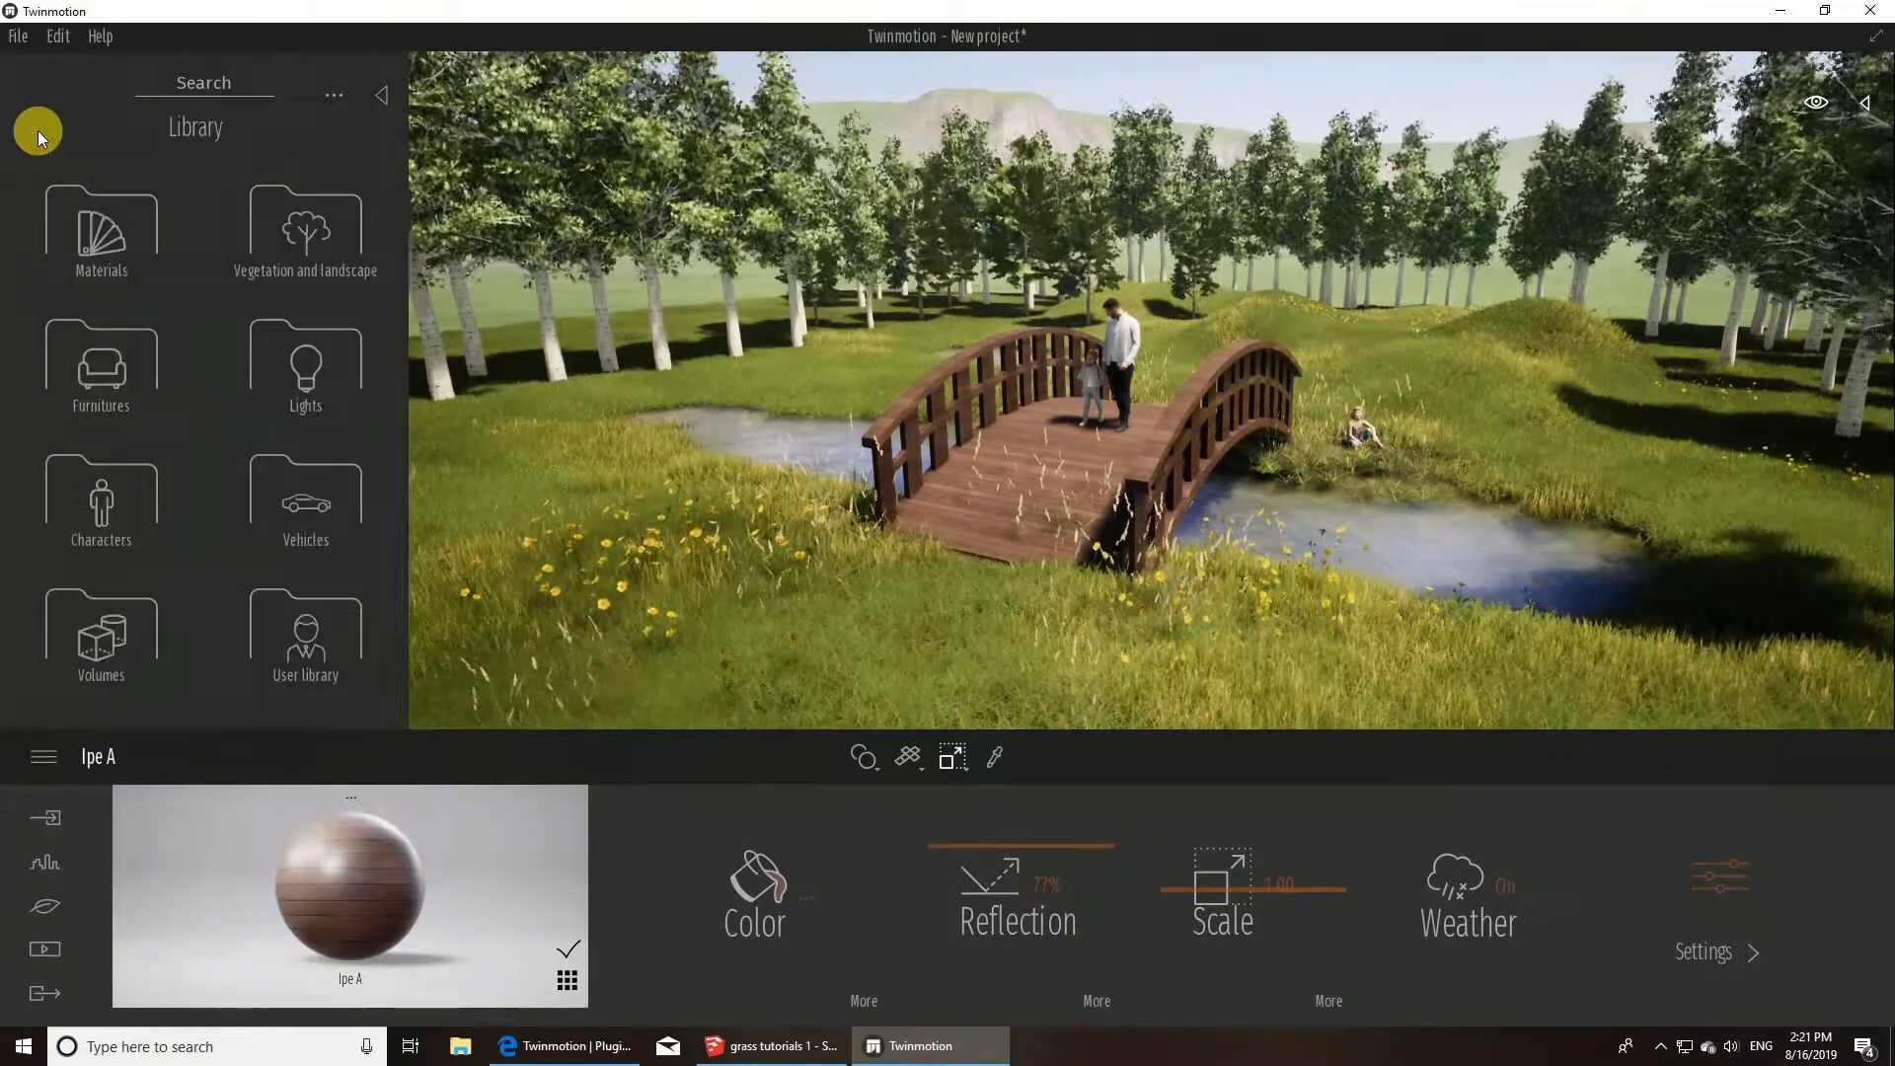
pyautogui.click(100, 360)
pyautogui.click(289, 239)
pyautogui.scroll(-2, 177, 316)
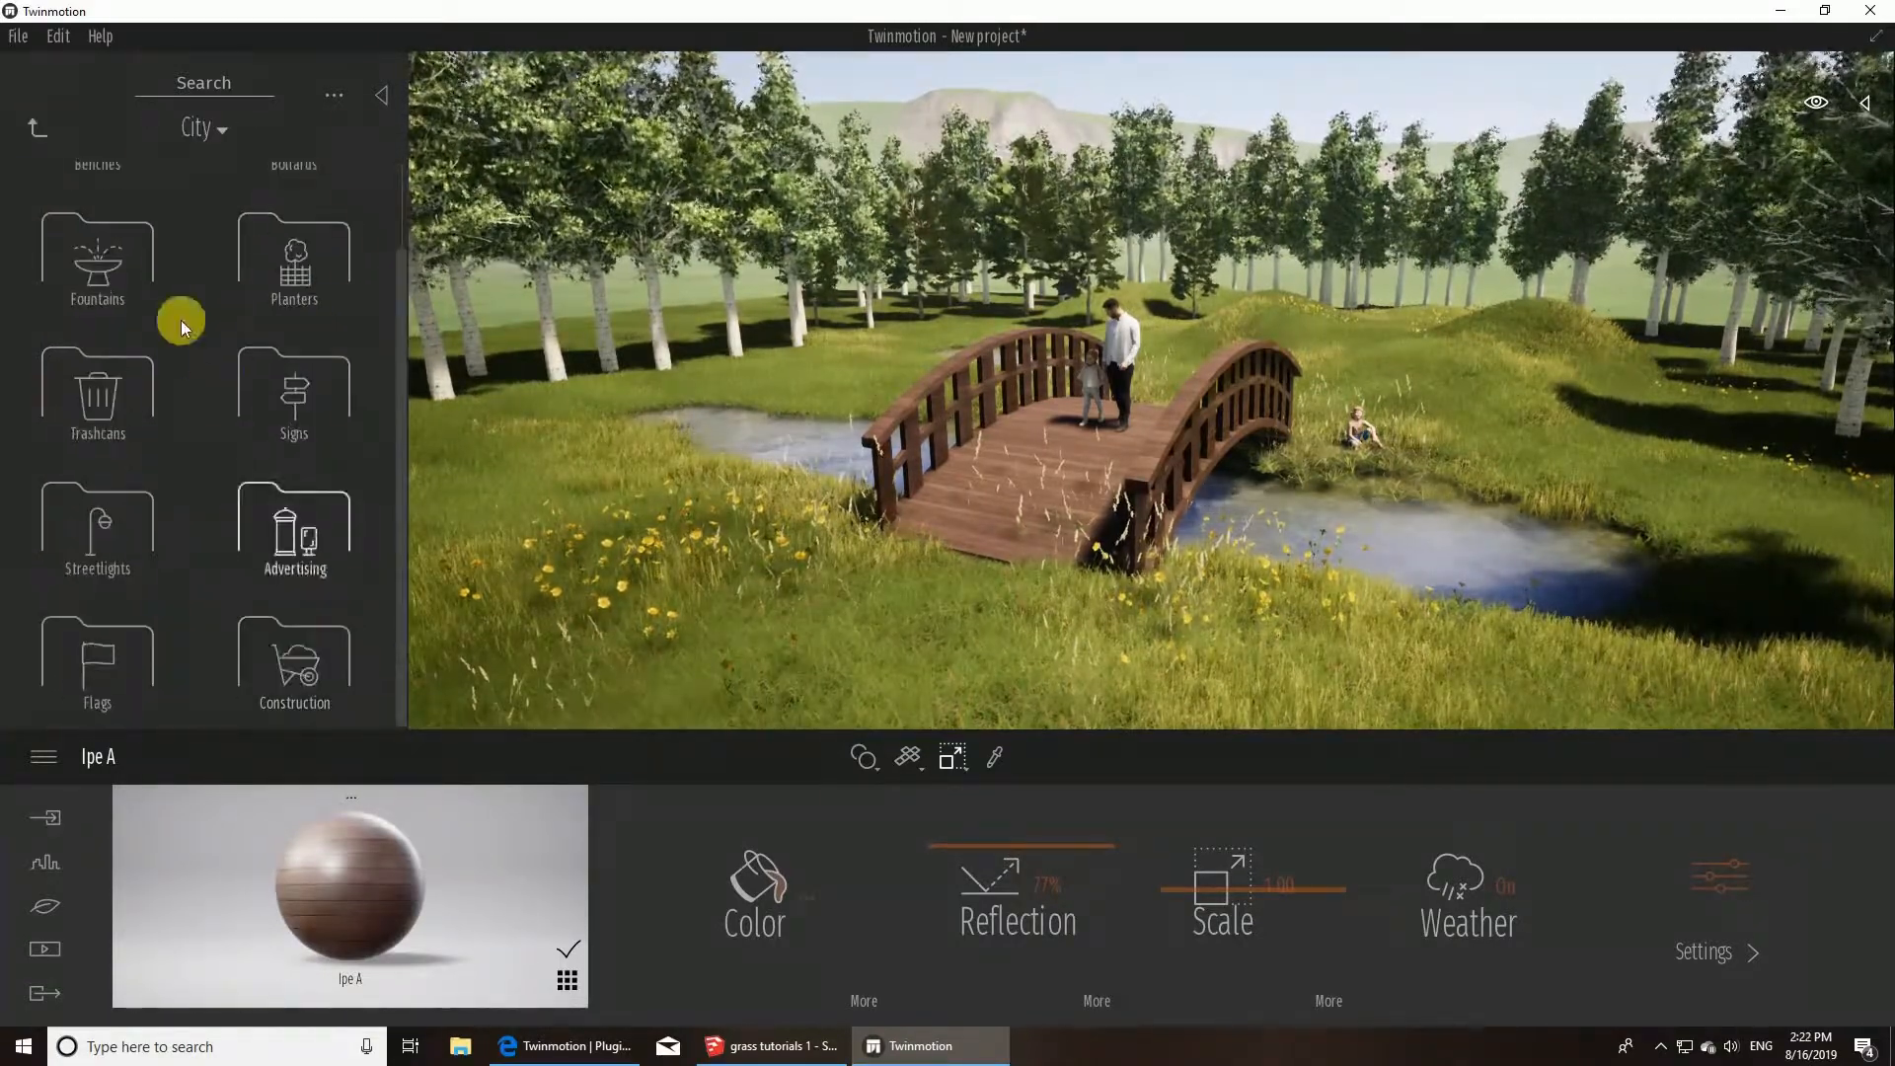
pyautogui.click(33, 127)
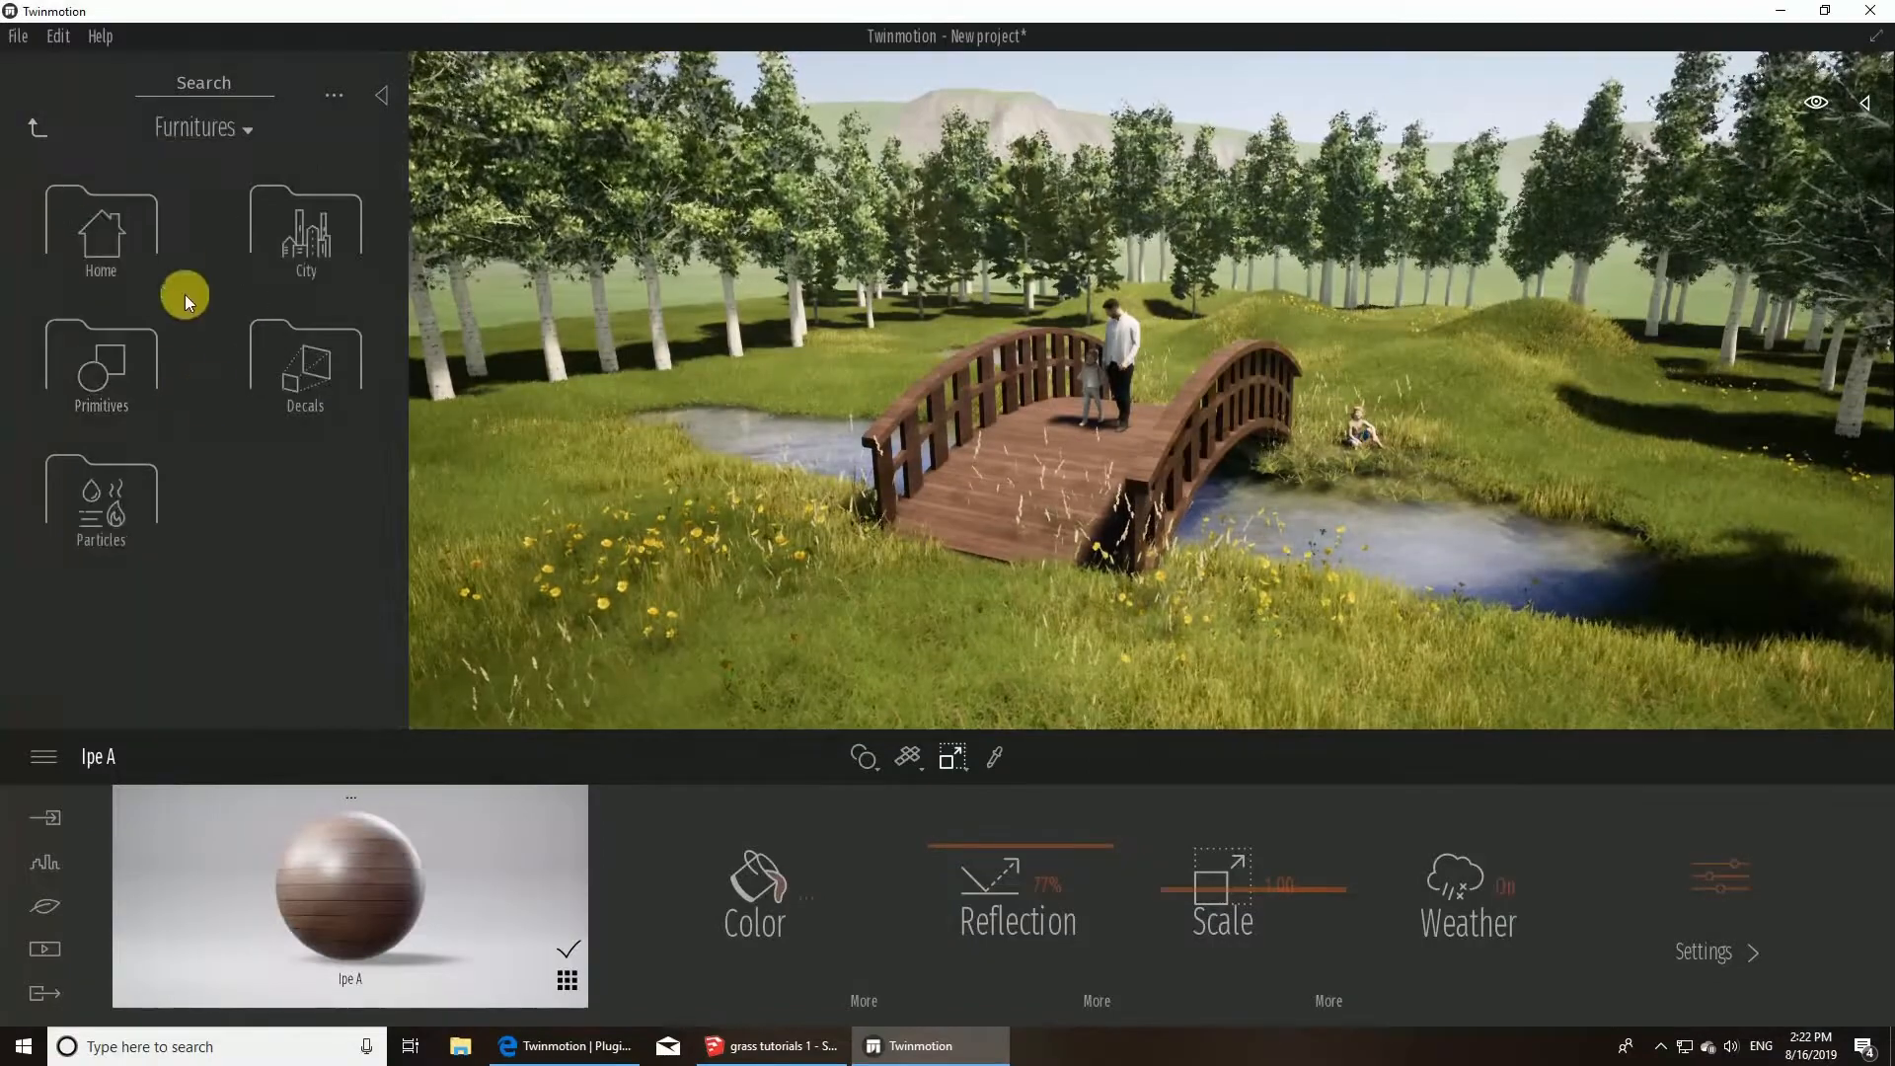
pyautogui.click(36, 129)
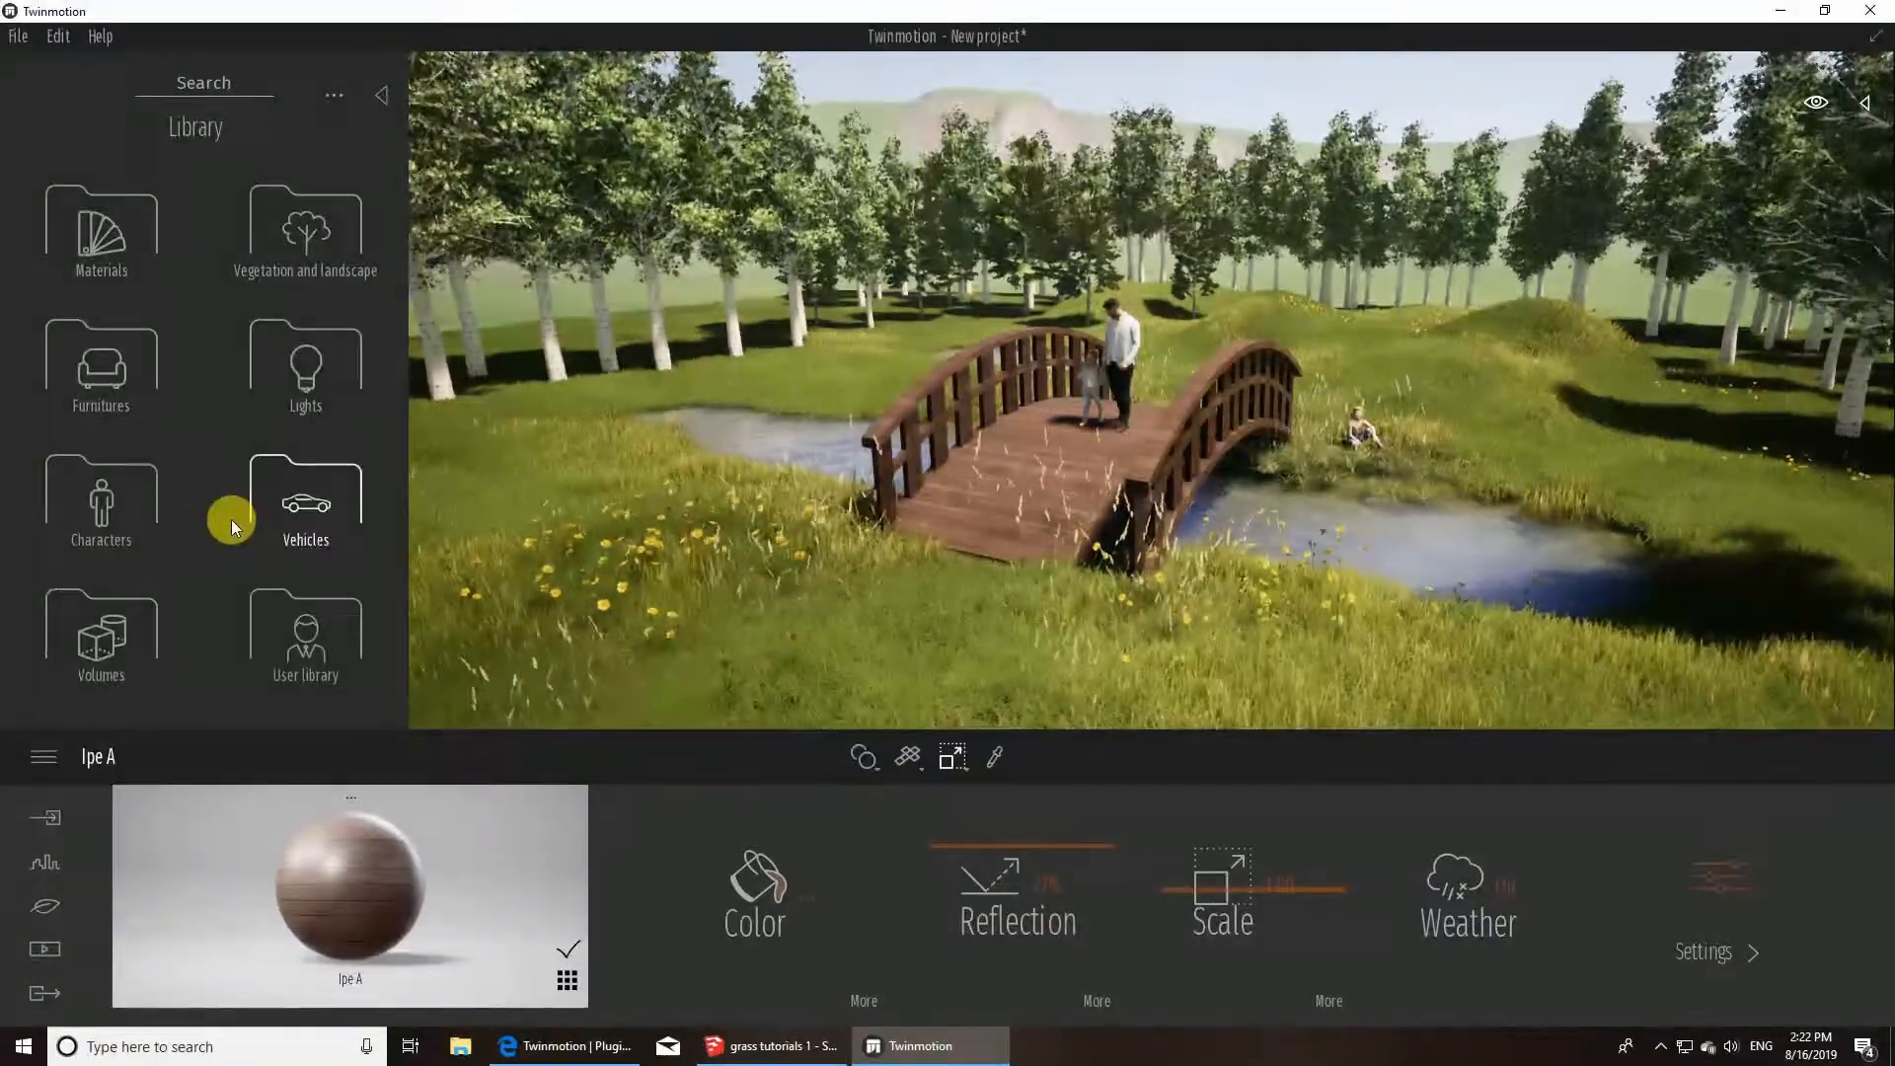
pyautogui.click(128, 359)
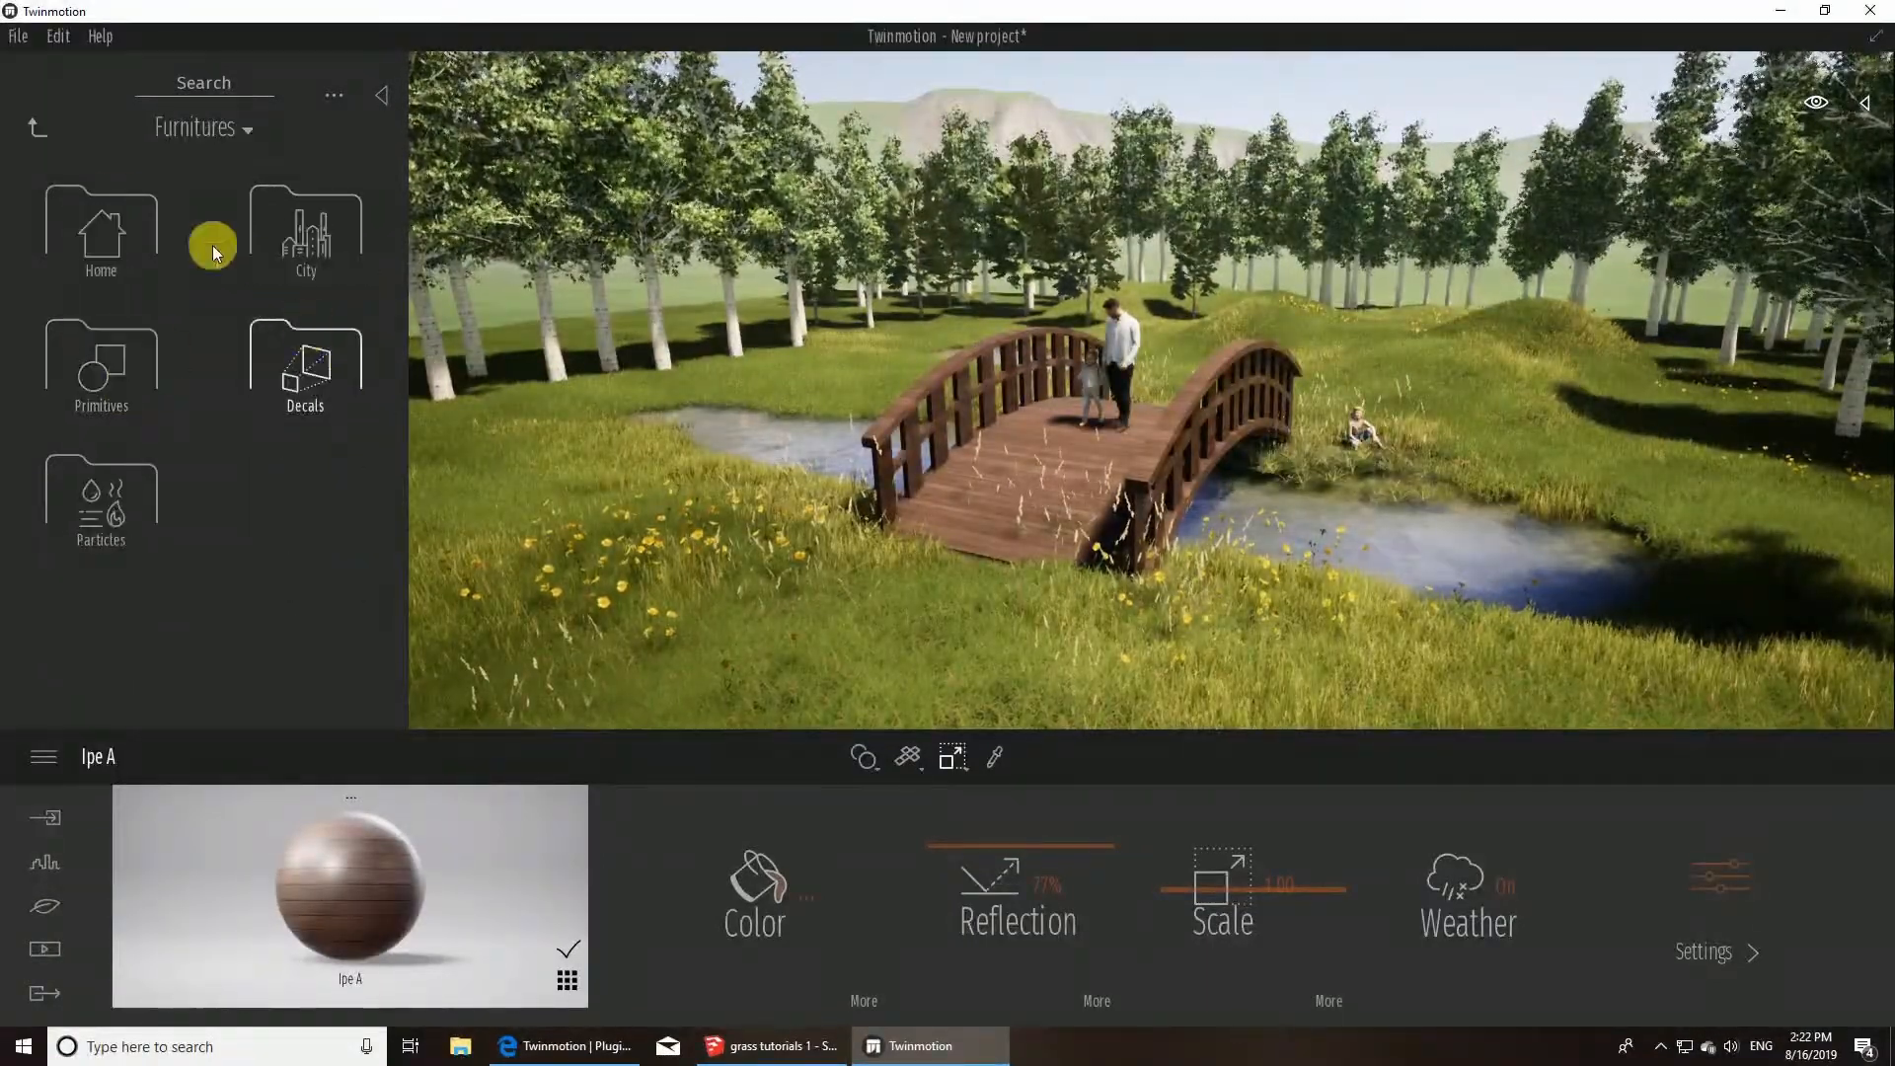
pyautogui.click(301, 237)
pyautogui.scroll(-2, 294, 454)
pyautogui.scroll(2, 293, 454)
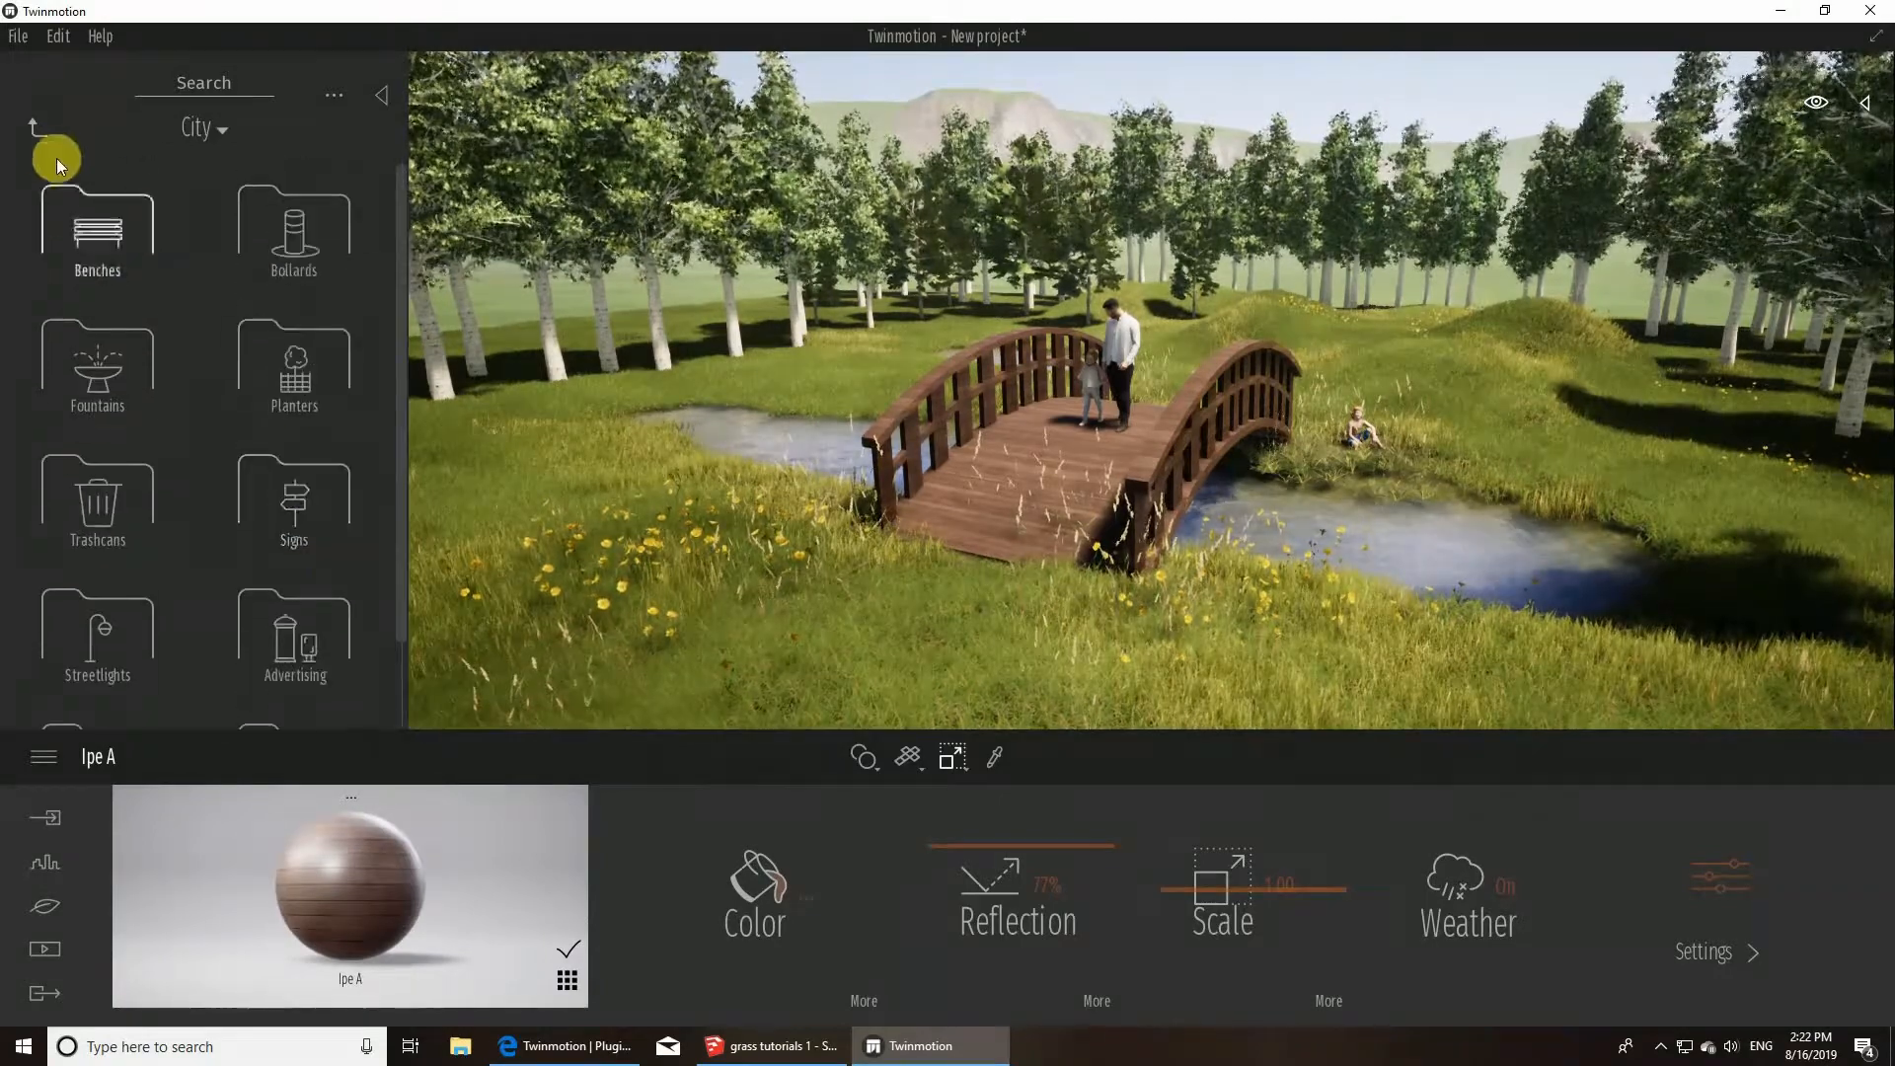
# - Place two Stains 1 decals on the bridge deck and lower their opacity to 62% and 59%
pyautogui.click(37, 131)
pyautogui.click(269, 354)
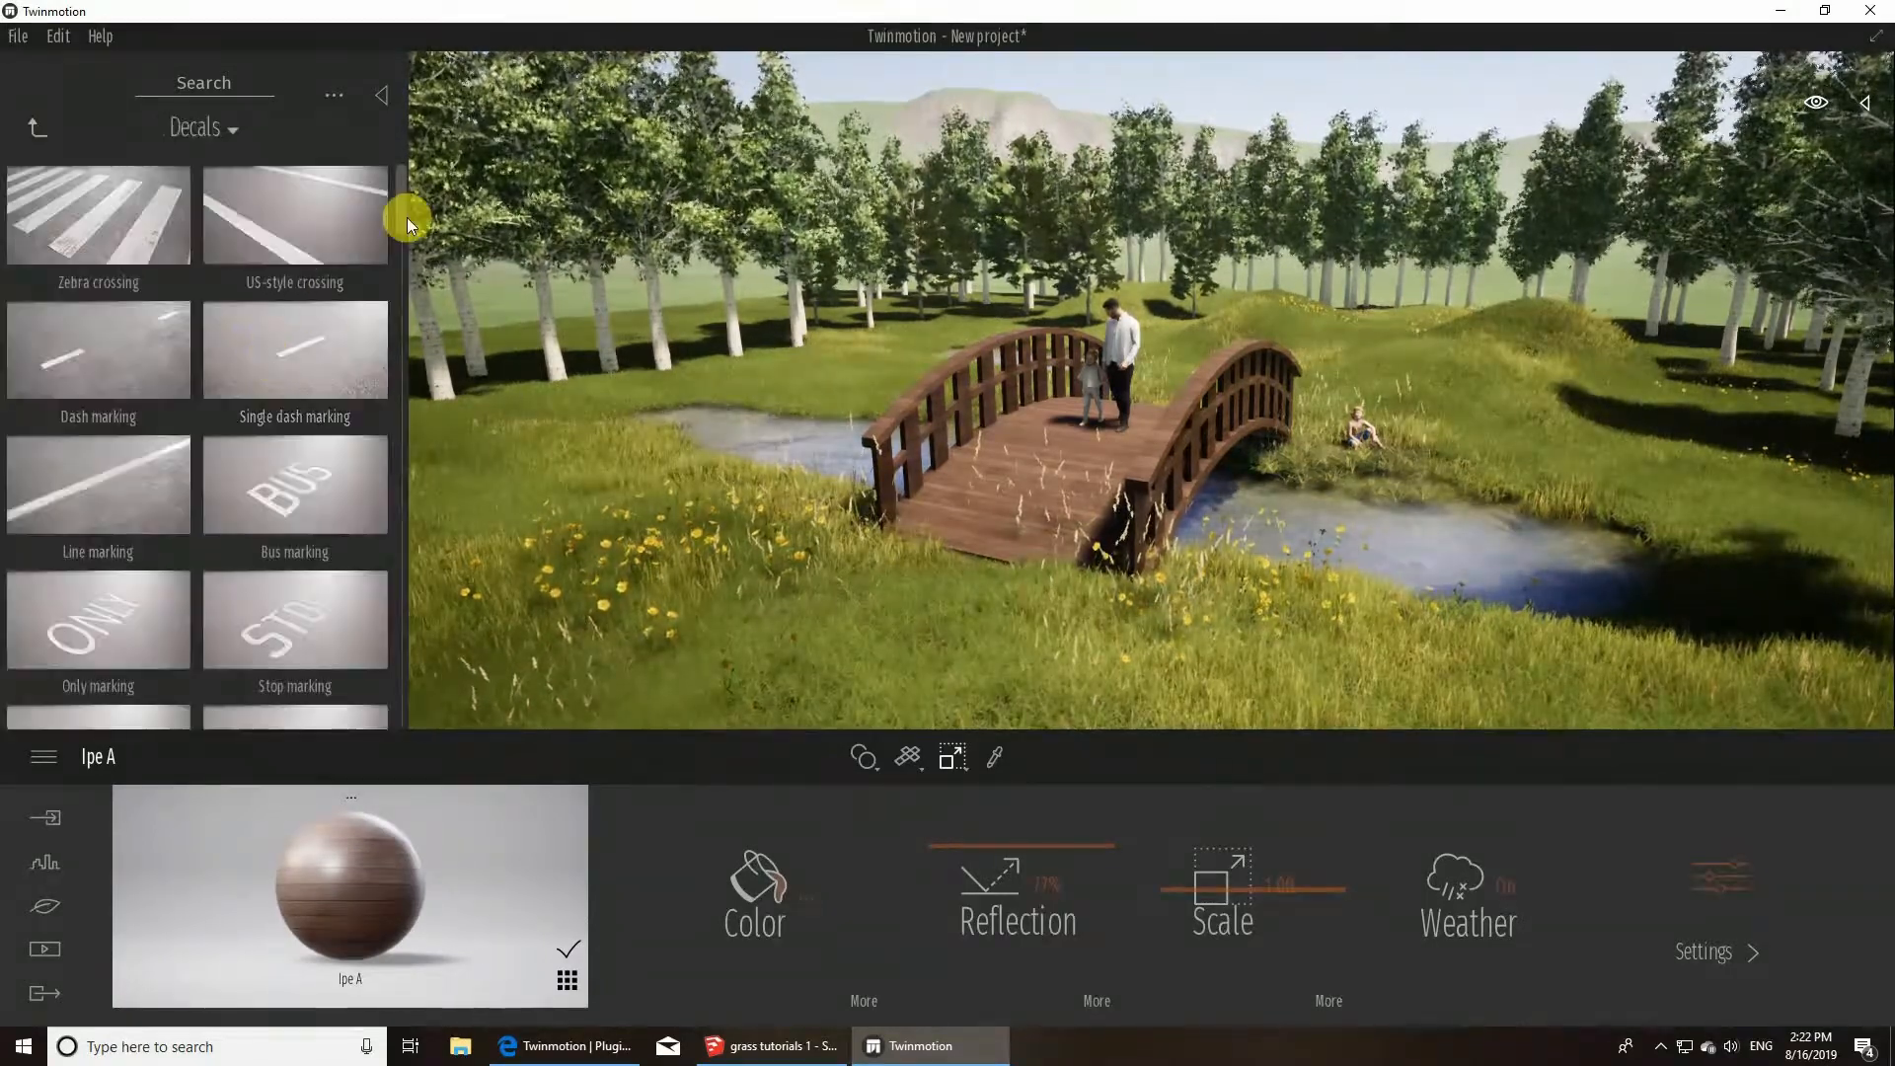
pyautogui.moveTo(402, 211); pyautogui.dragTo(1015, 556)
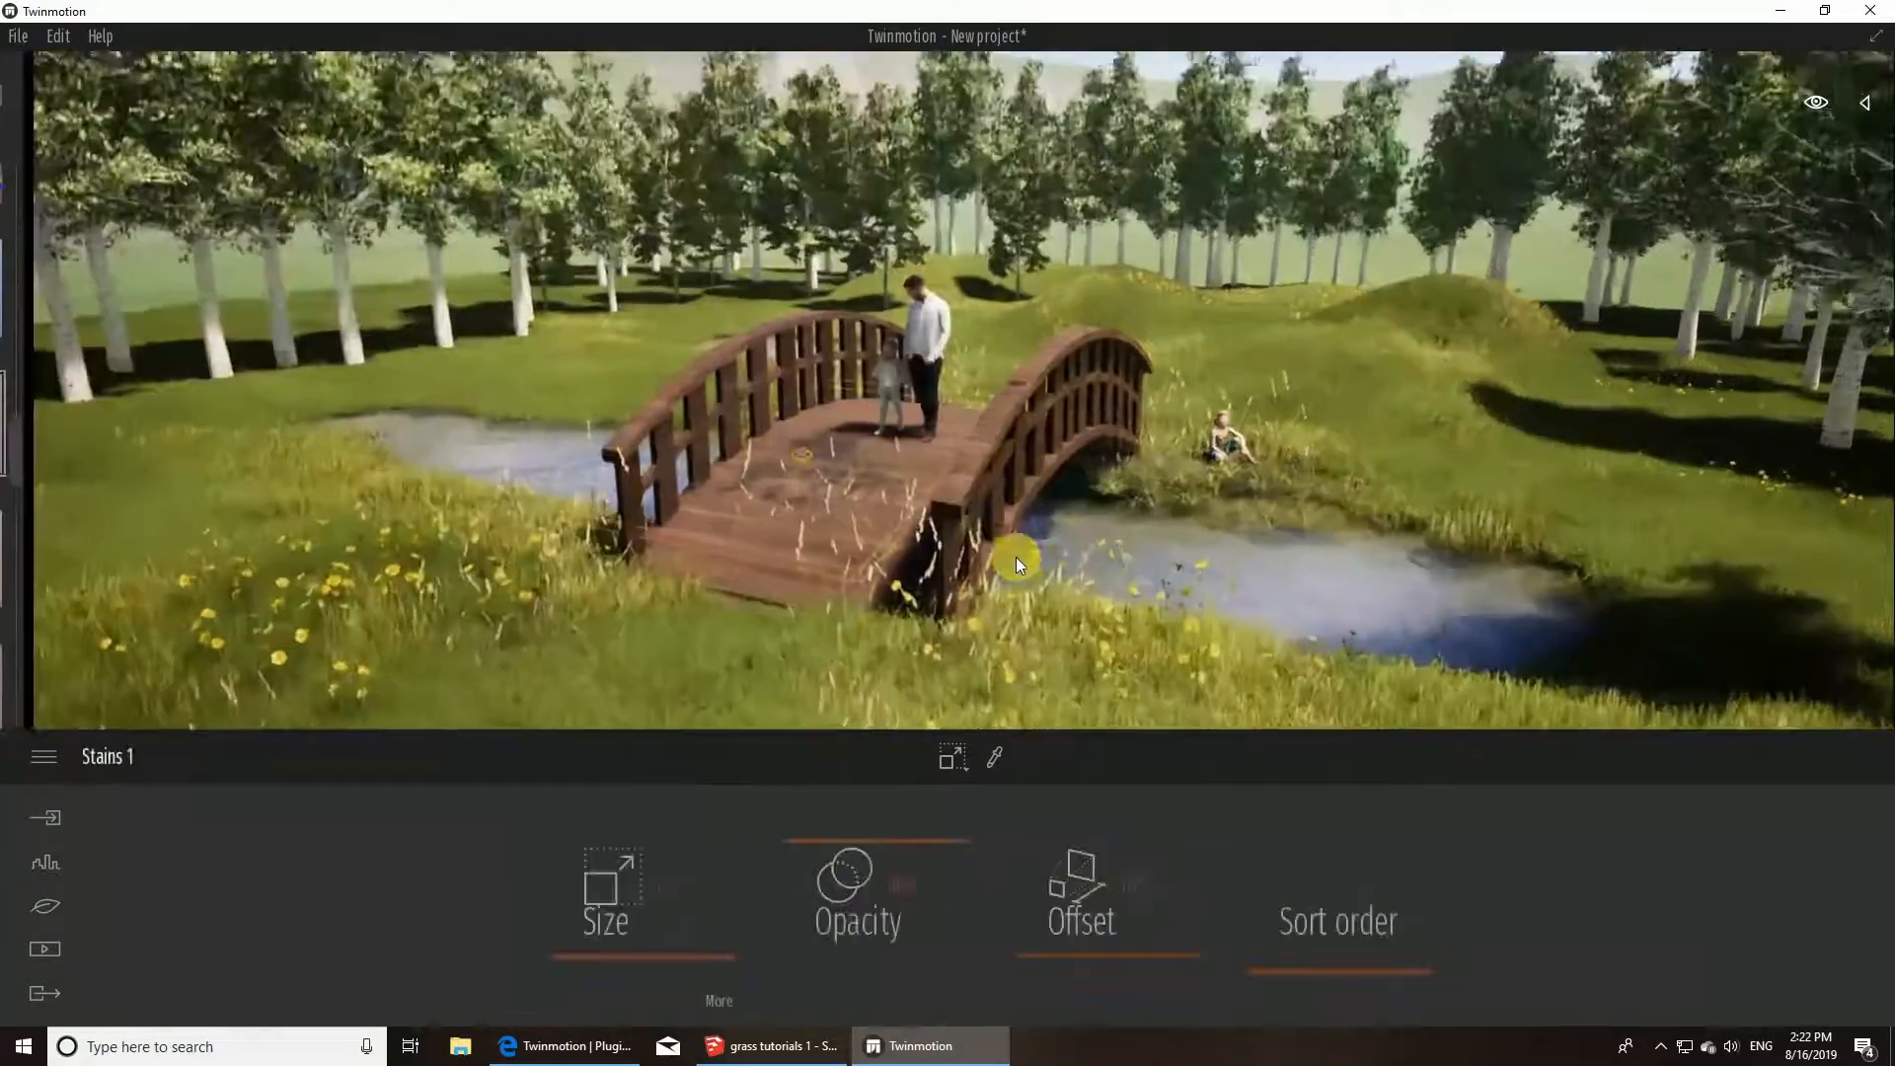
pyautogui.scroll(-6, 857, 640)
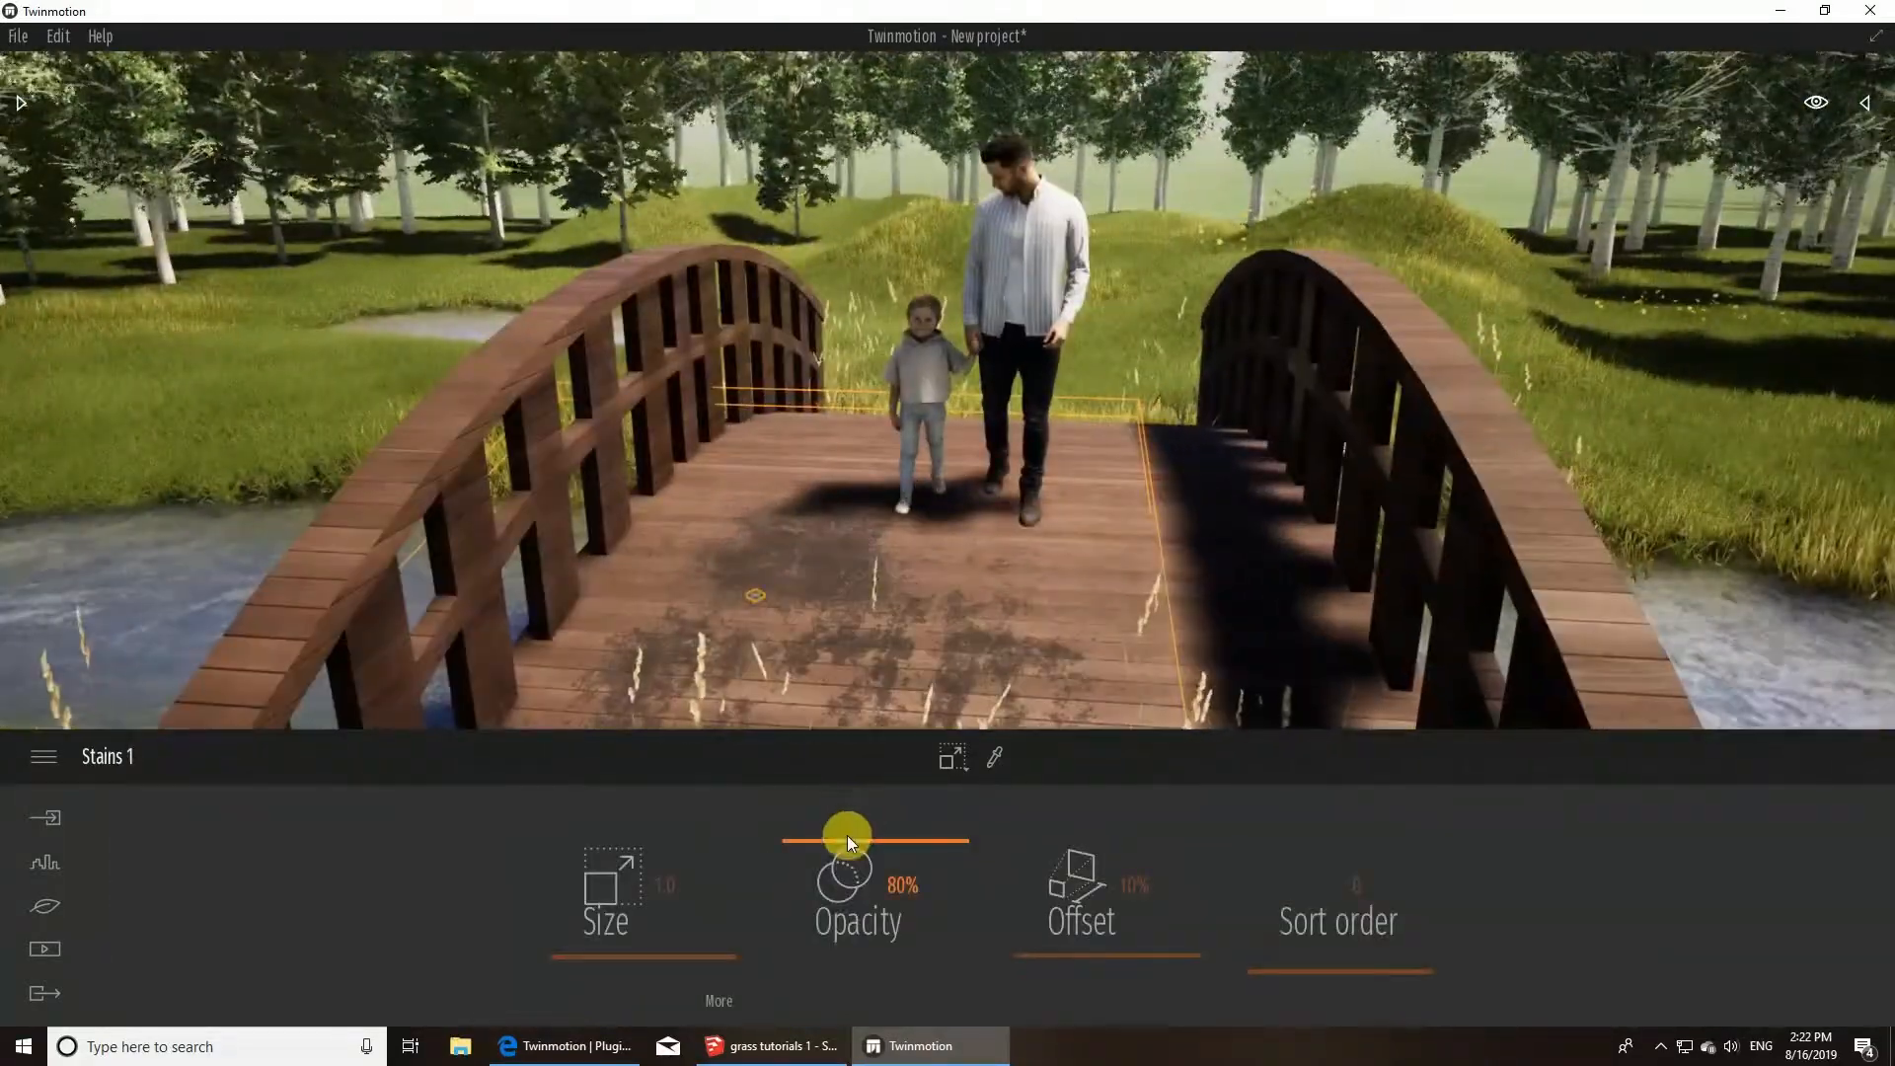
pyautogui.moveTo(847, 836); pyautogui.dragTo(846, 867)
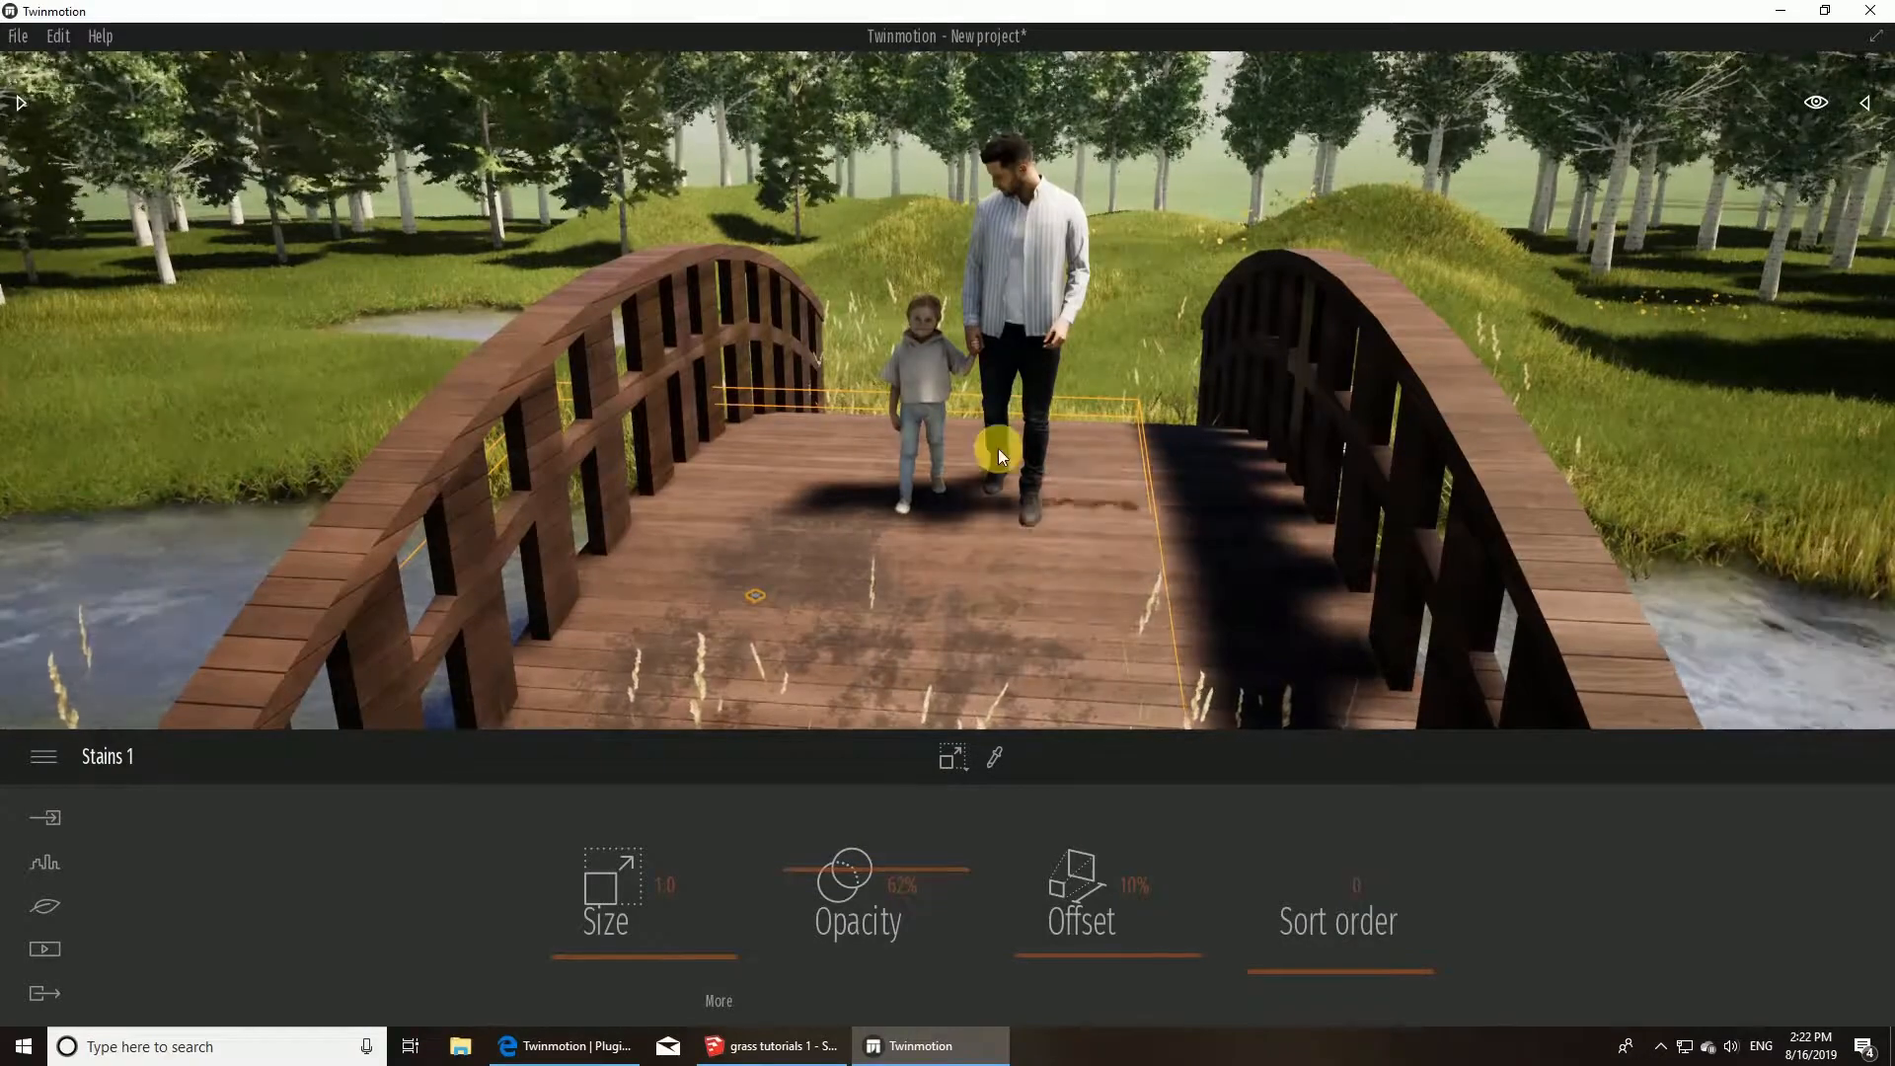
pyautogui.moveTo(850, 869)
pyautogui.mouseDown()
pyautogui.moveTo(863, 840)
pyautogui.moveTo(867, 879)
pyautogui.mouseUp()
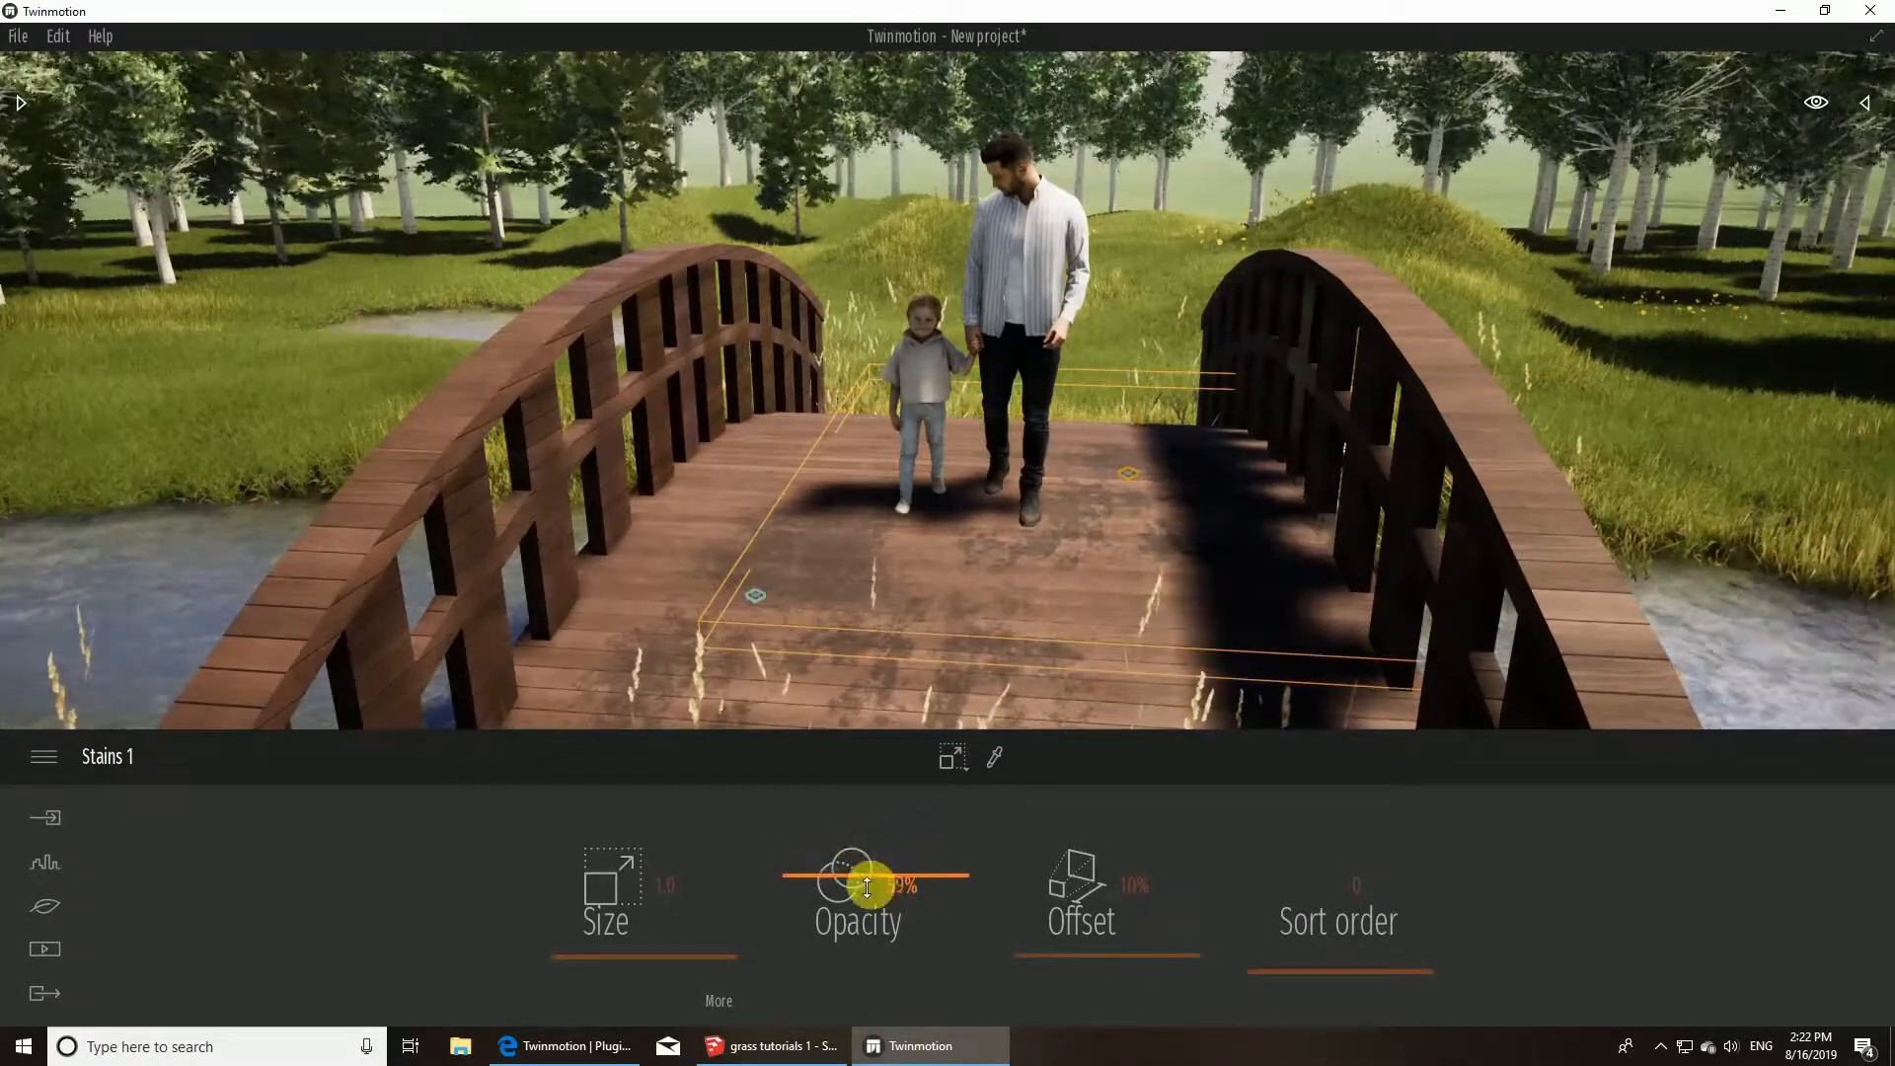
# - Place a Road damage 01 decal on the near end of the bridge deck
pyautogui.scroll(-5, 918, 555)
pyautogui.click(19, 103)
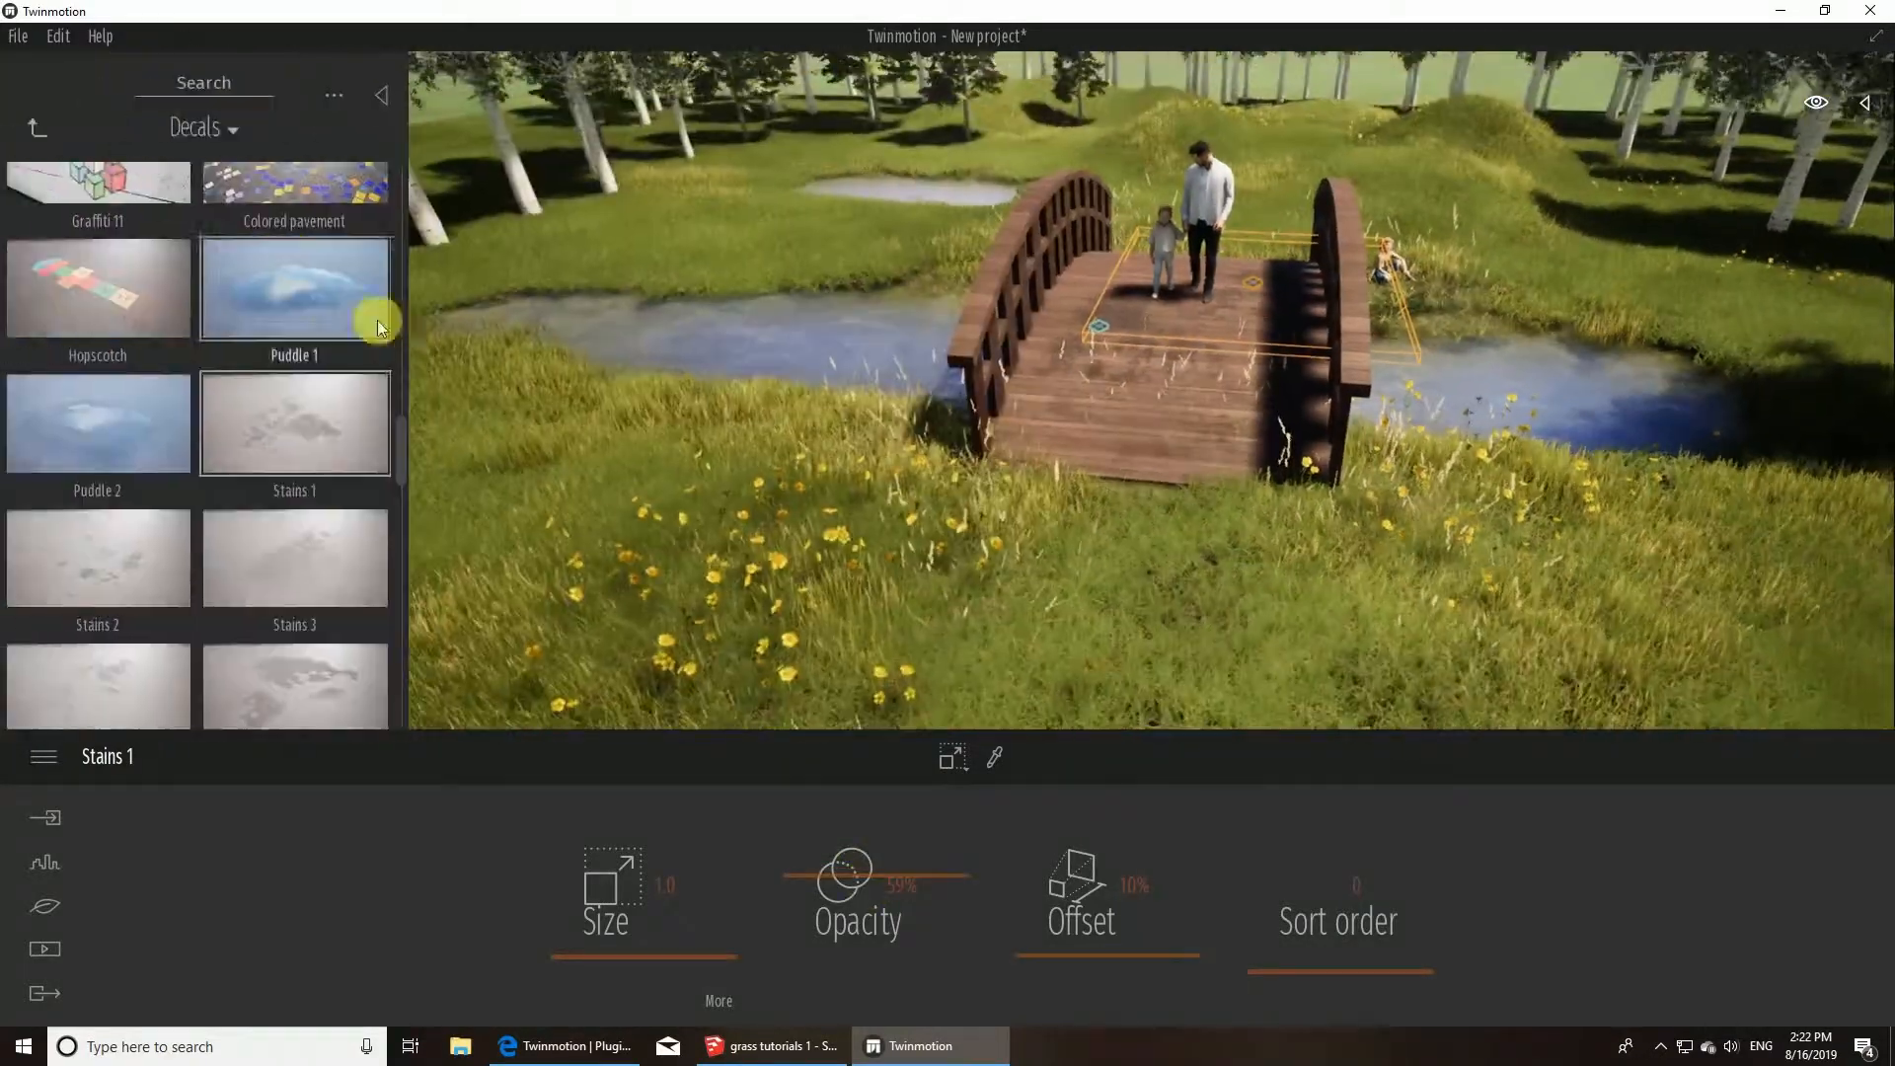
pyautogui.scroll(-5, 385, 414)
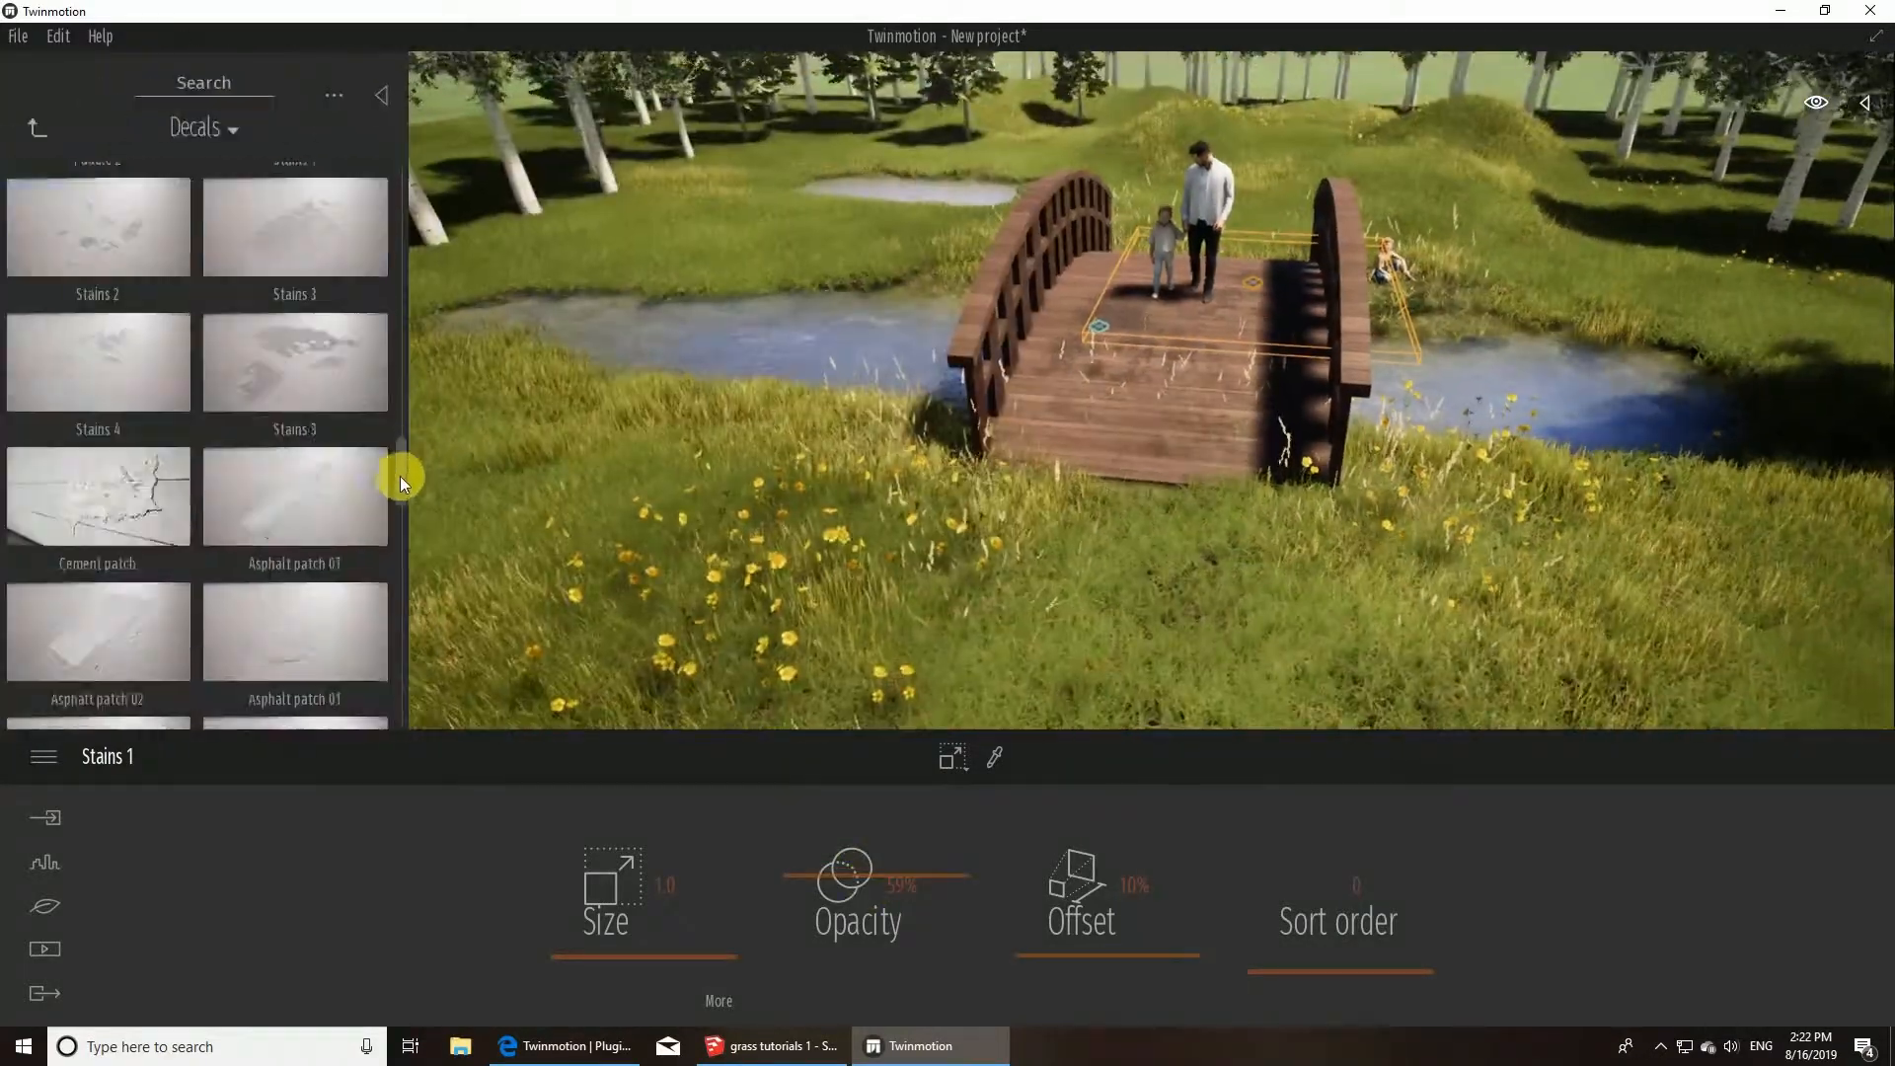
pyautogui.scroll(2, 1146, 398)
pyautogui.scroll(3, 1145, 398)
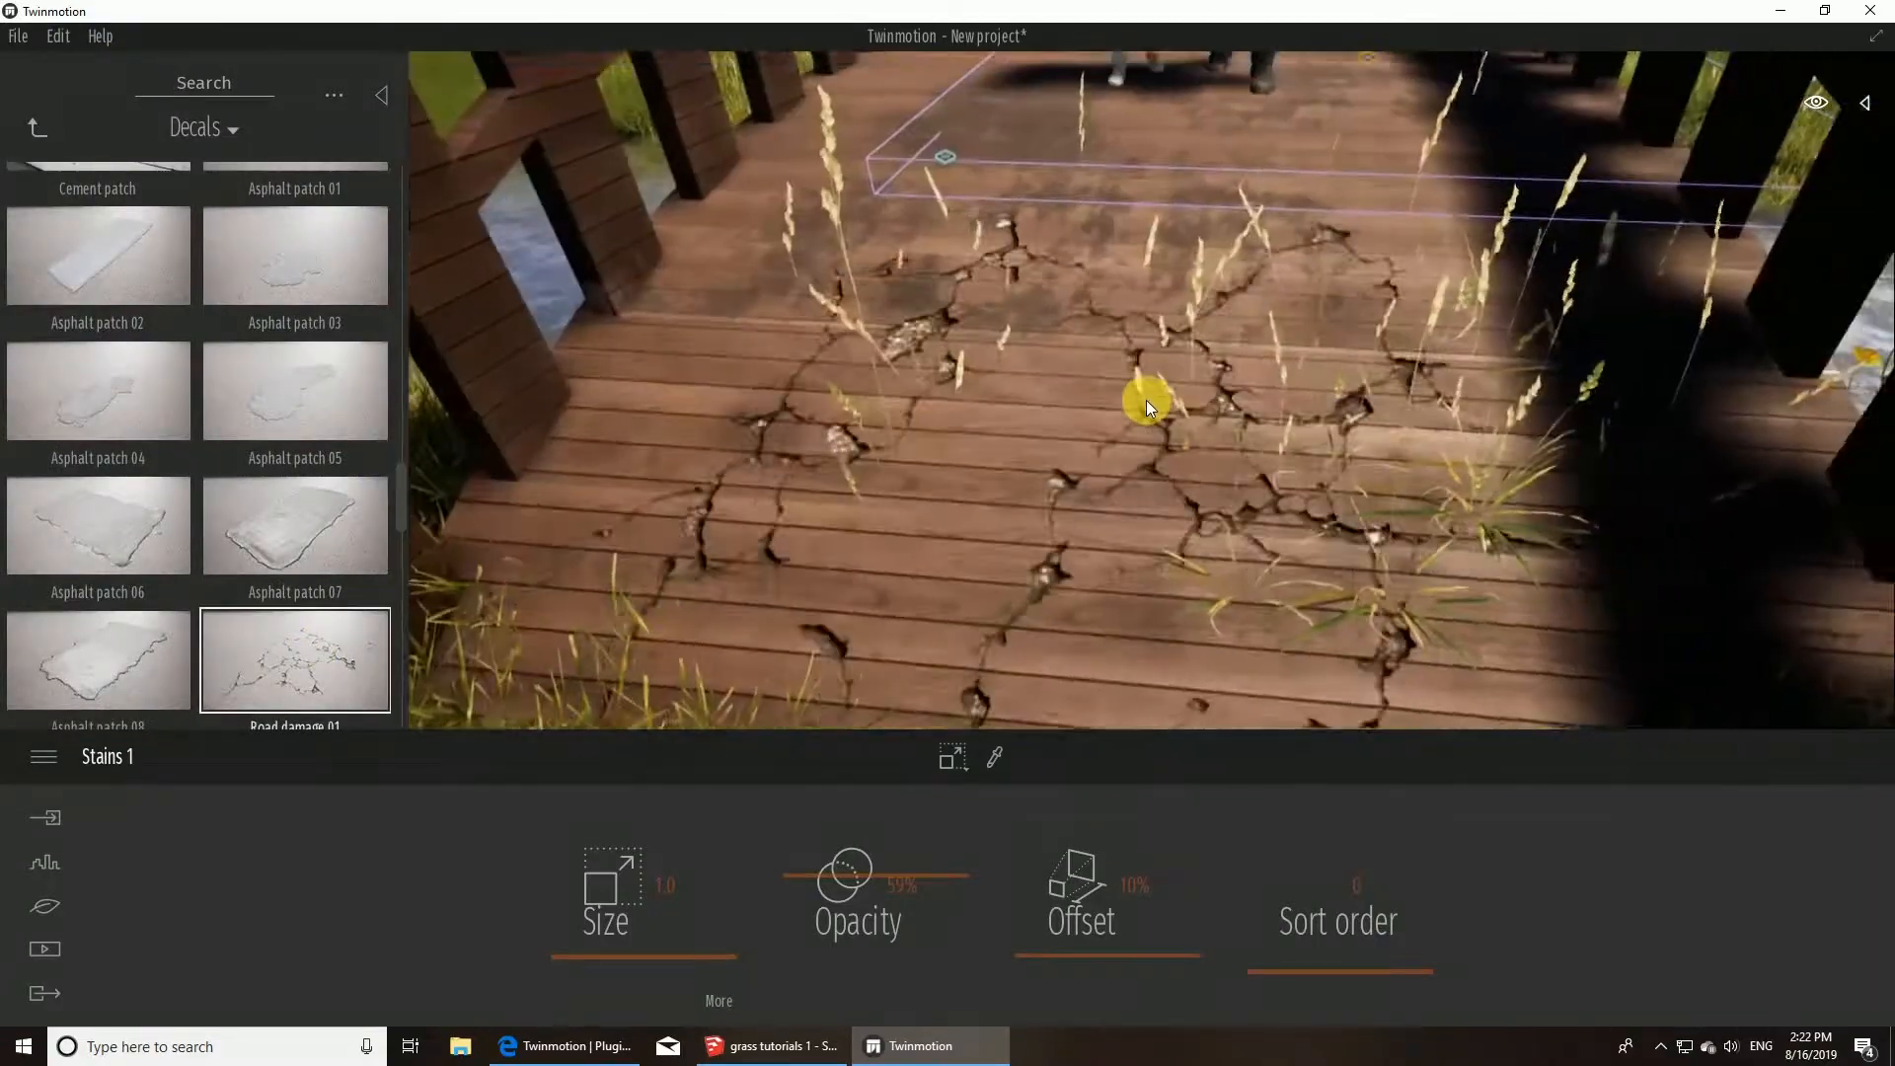
pyautogui.scroll(-2, 1145, 400)
pyautogui.scroll(1, 1146, 399)
pyautogui.click(1158, 367)
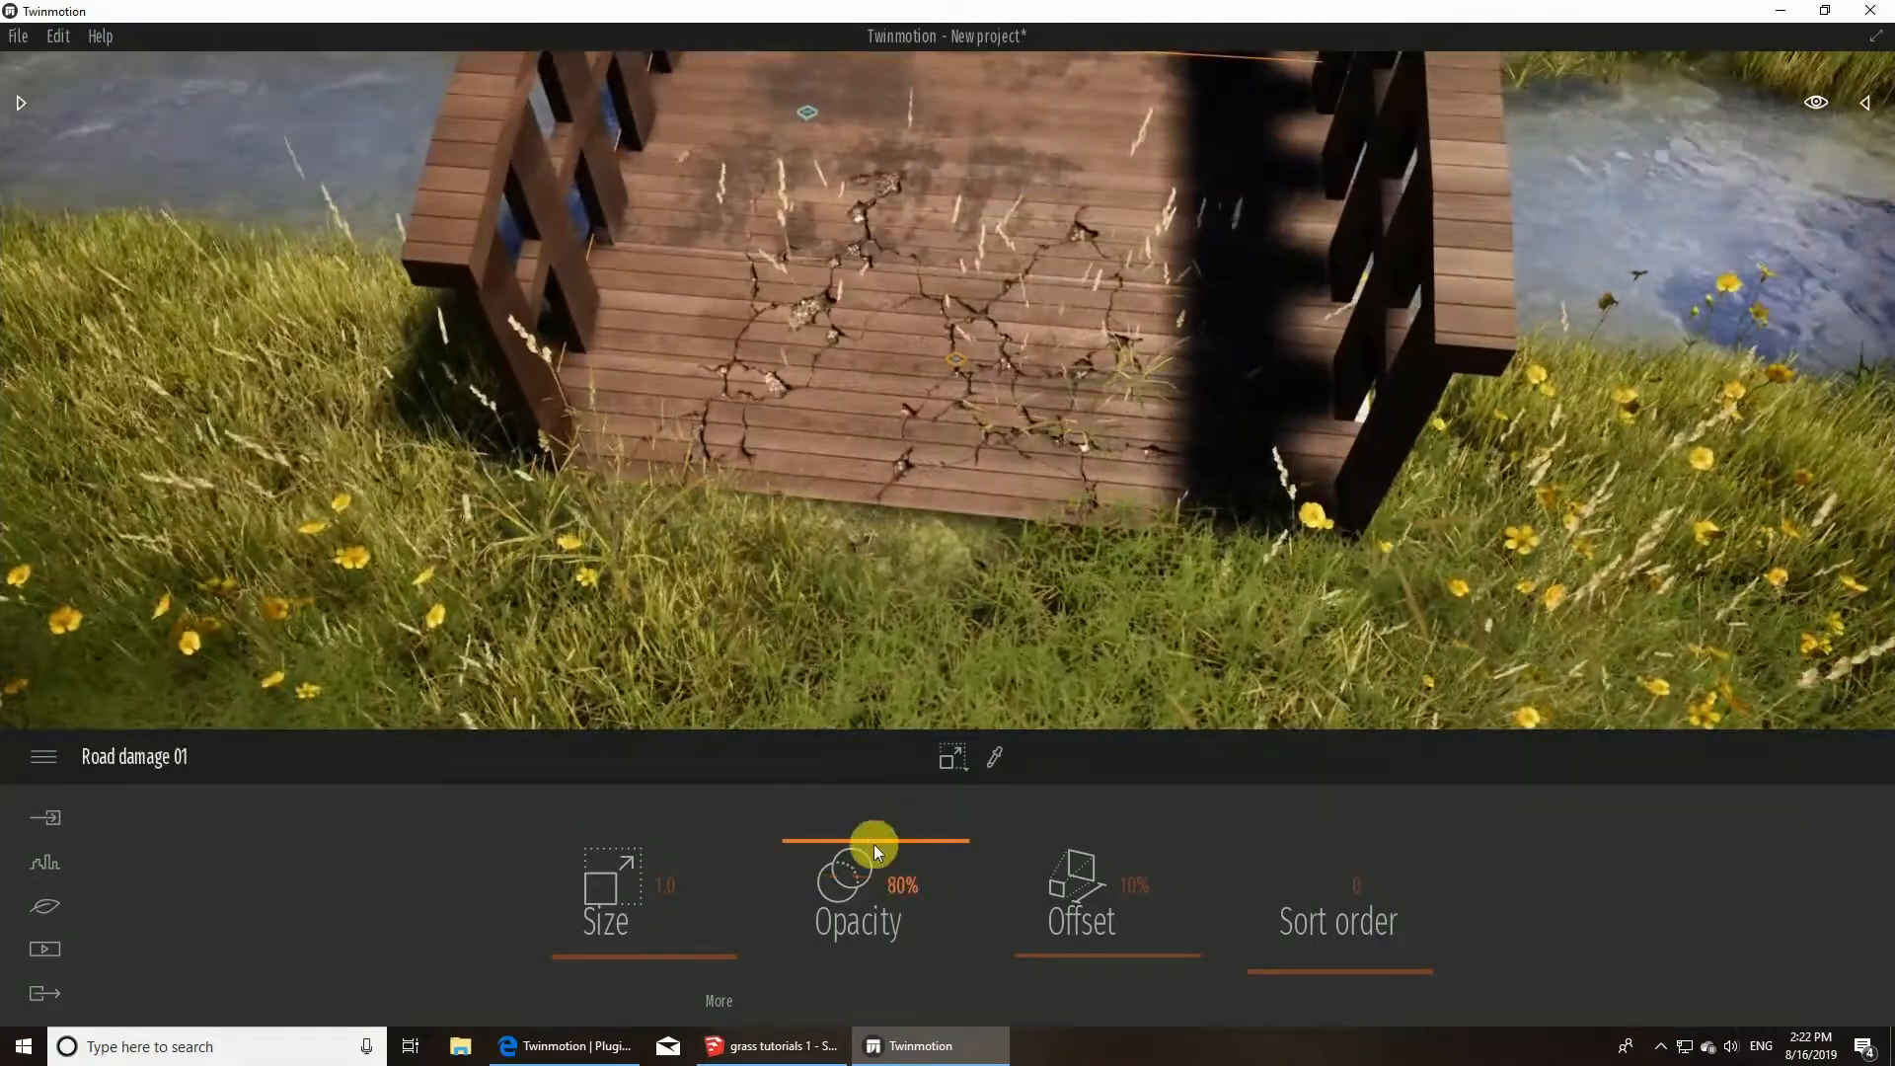
# - Lower the opacity of the Road damage 01 decal to 43%
pyautogui.moveTo(874, 843); pyautogui.dragTo(877, 906)
pyautogui.moveTo(845, 638)
pyautogui.mouseDown(button='right')
pyautogui.moveTo(882, 623)
pyautogui.moveTo(866, 618)
pyautogui.mouseUp(button='right')
pyautogui.moveTo(844, 841); pyautogui.dragTo(847, 906)
# - Place a Dead Tree 1 log from the Misc vegetation library on the grass in front of the pond
pyautogui.moveTo(827, 579); pyautogui.dragTo(833, 578, button='right')
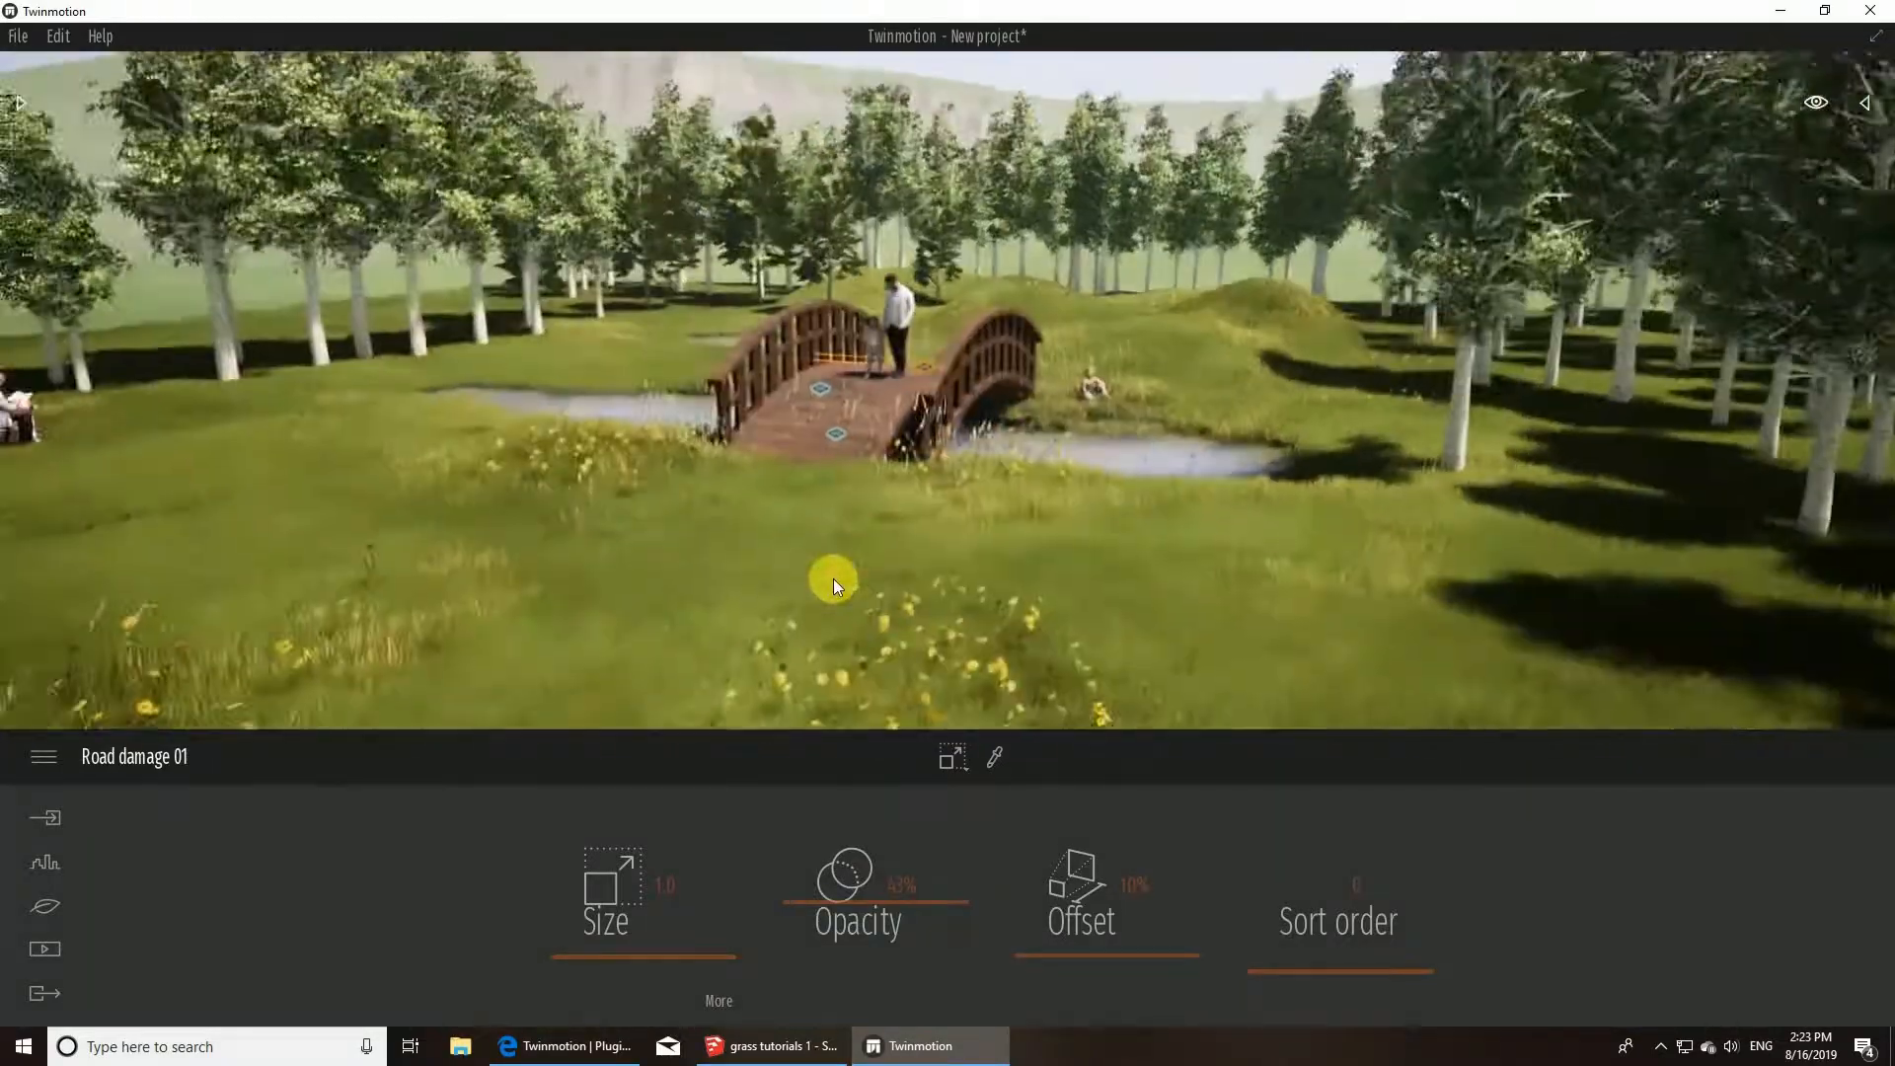
pyautogui.click(19, 102)
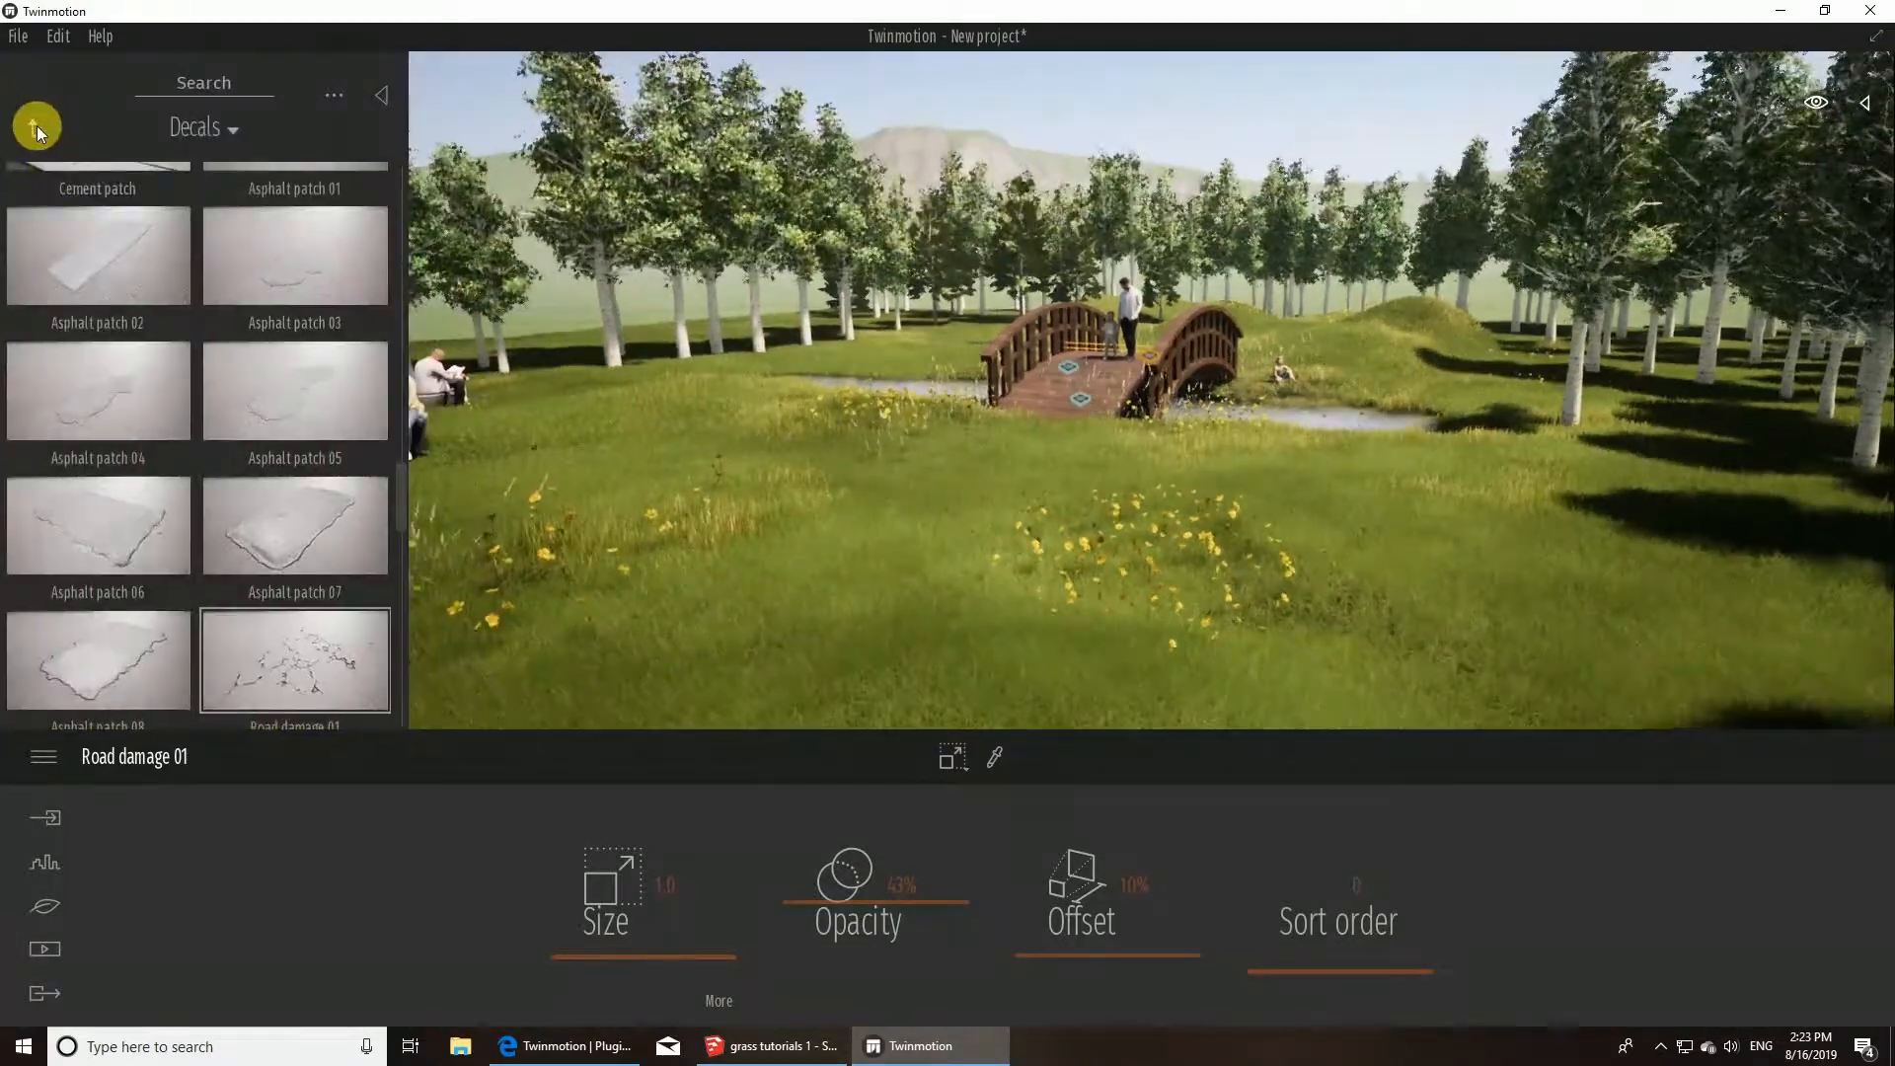
pyautogui.click(38, 126)
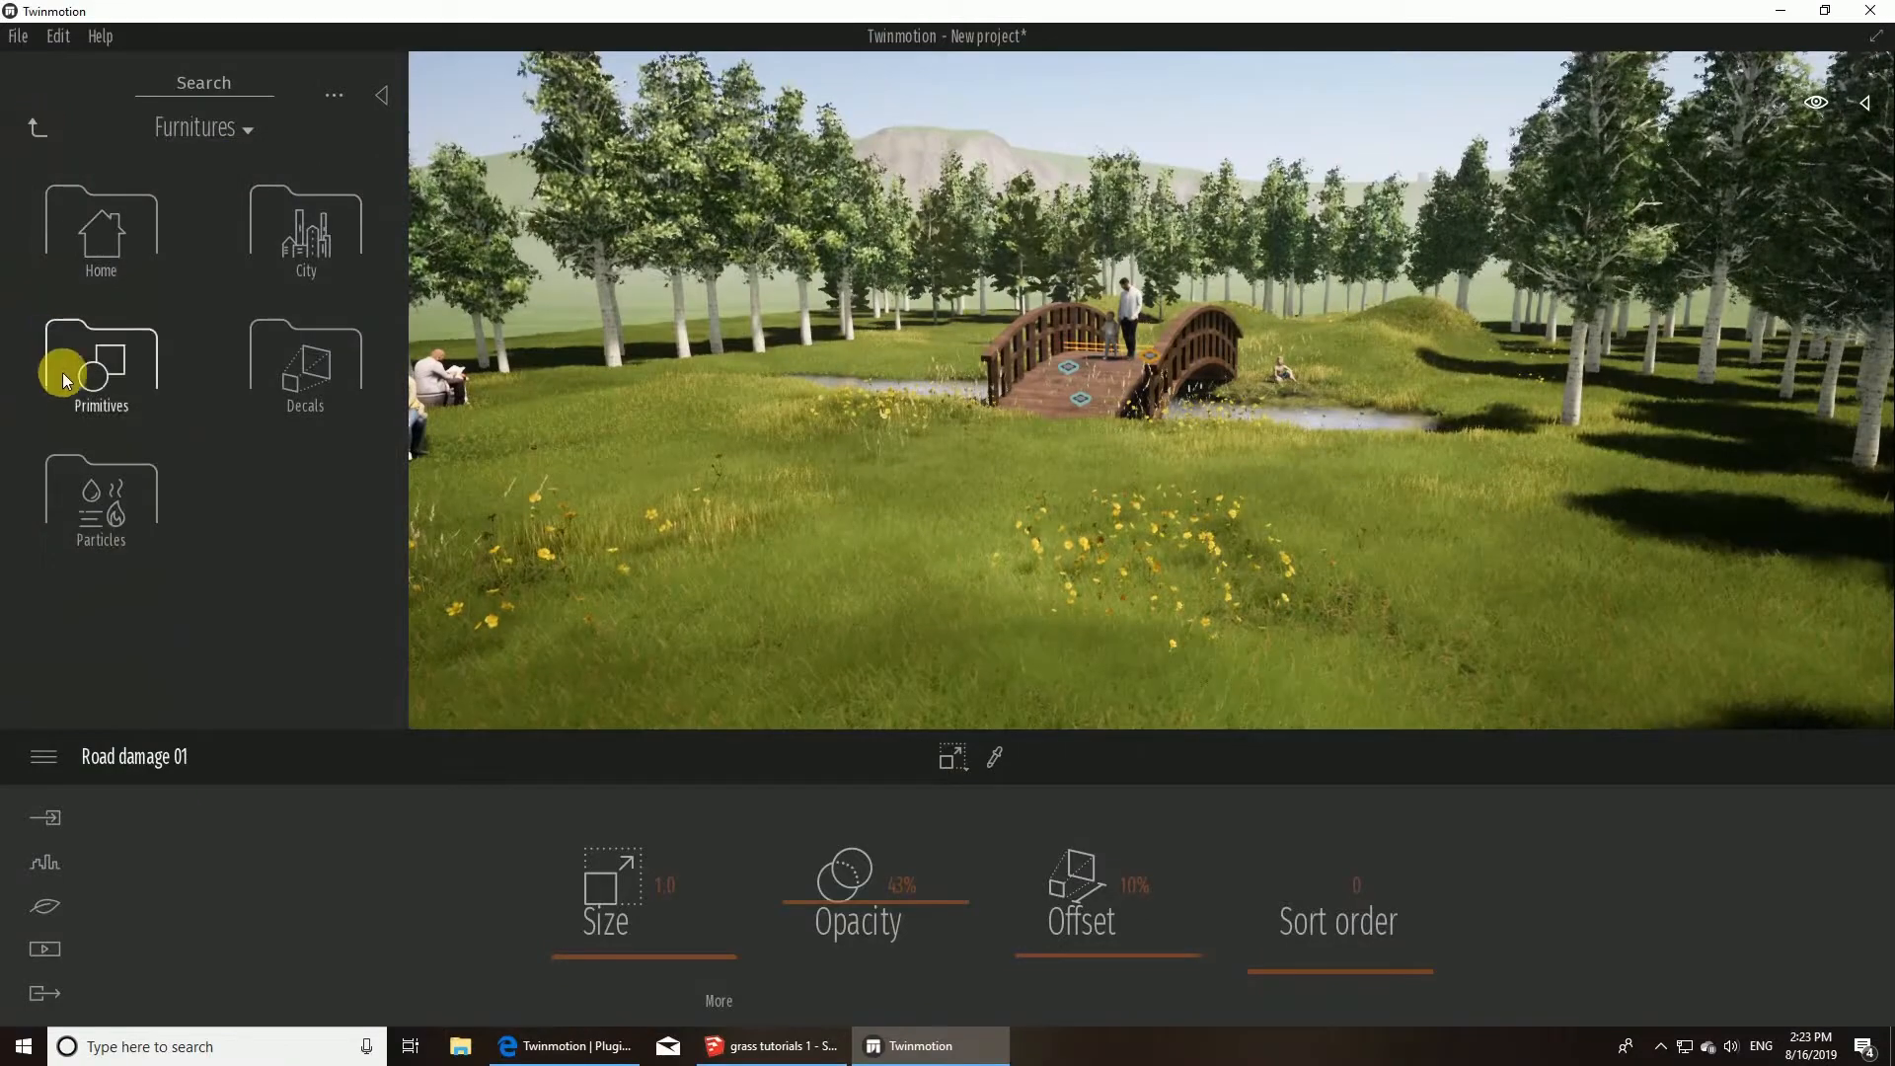
pyautogui.click(34, 126)
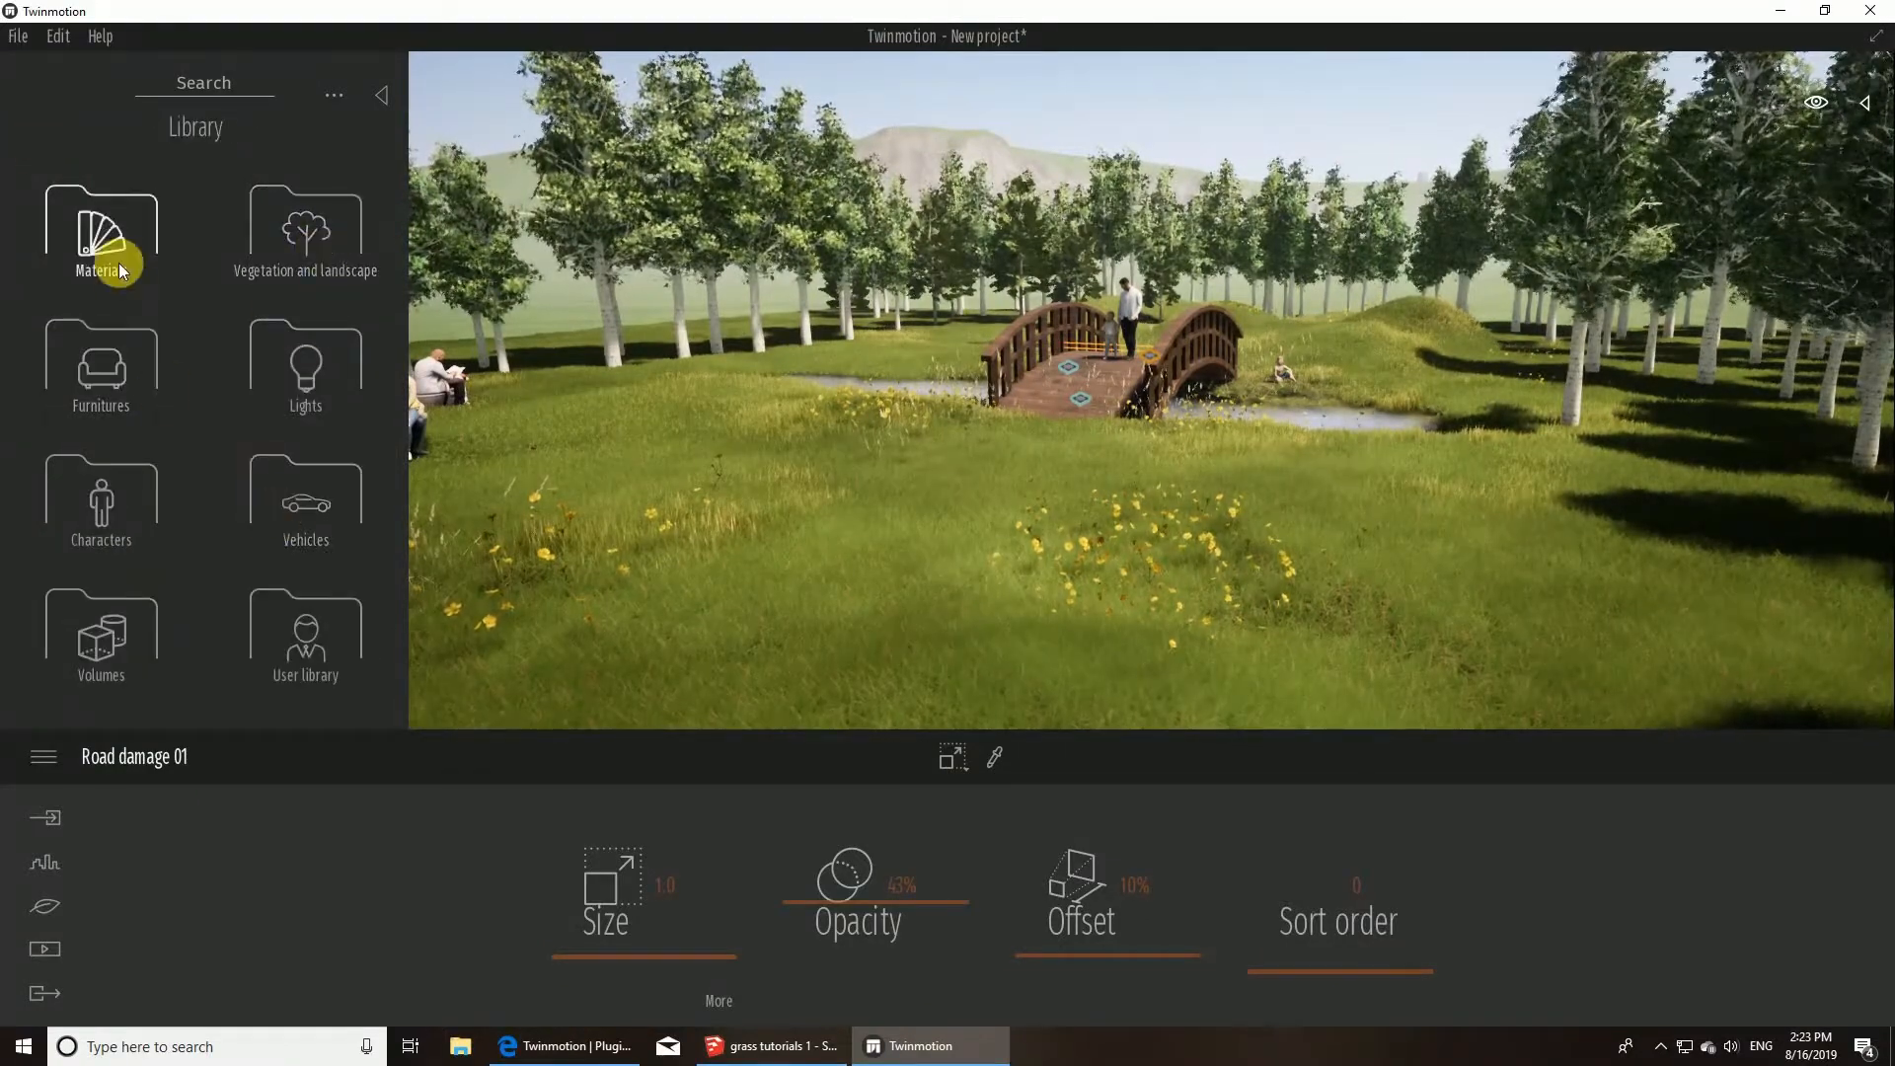
pyautogui.click(306, 246)
pyautogui.click(316, 519)
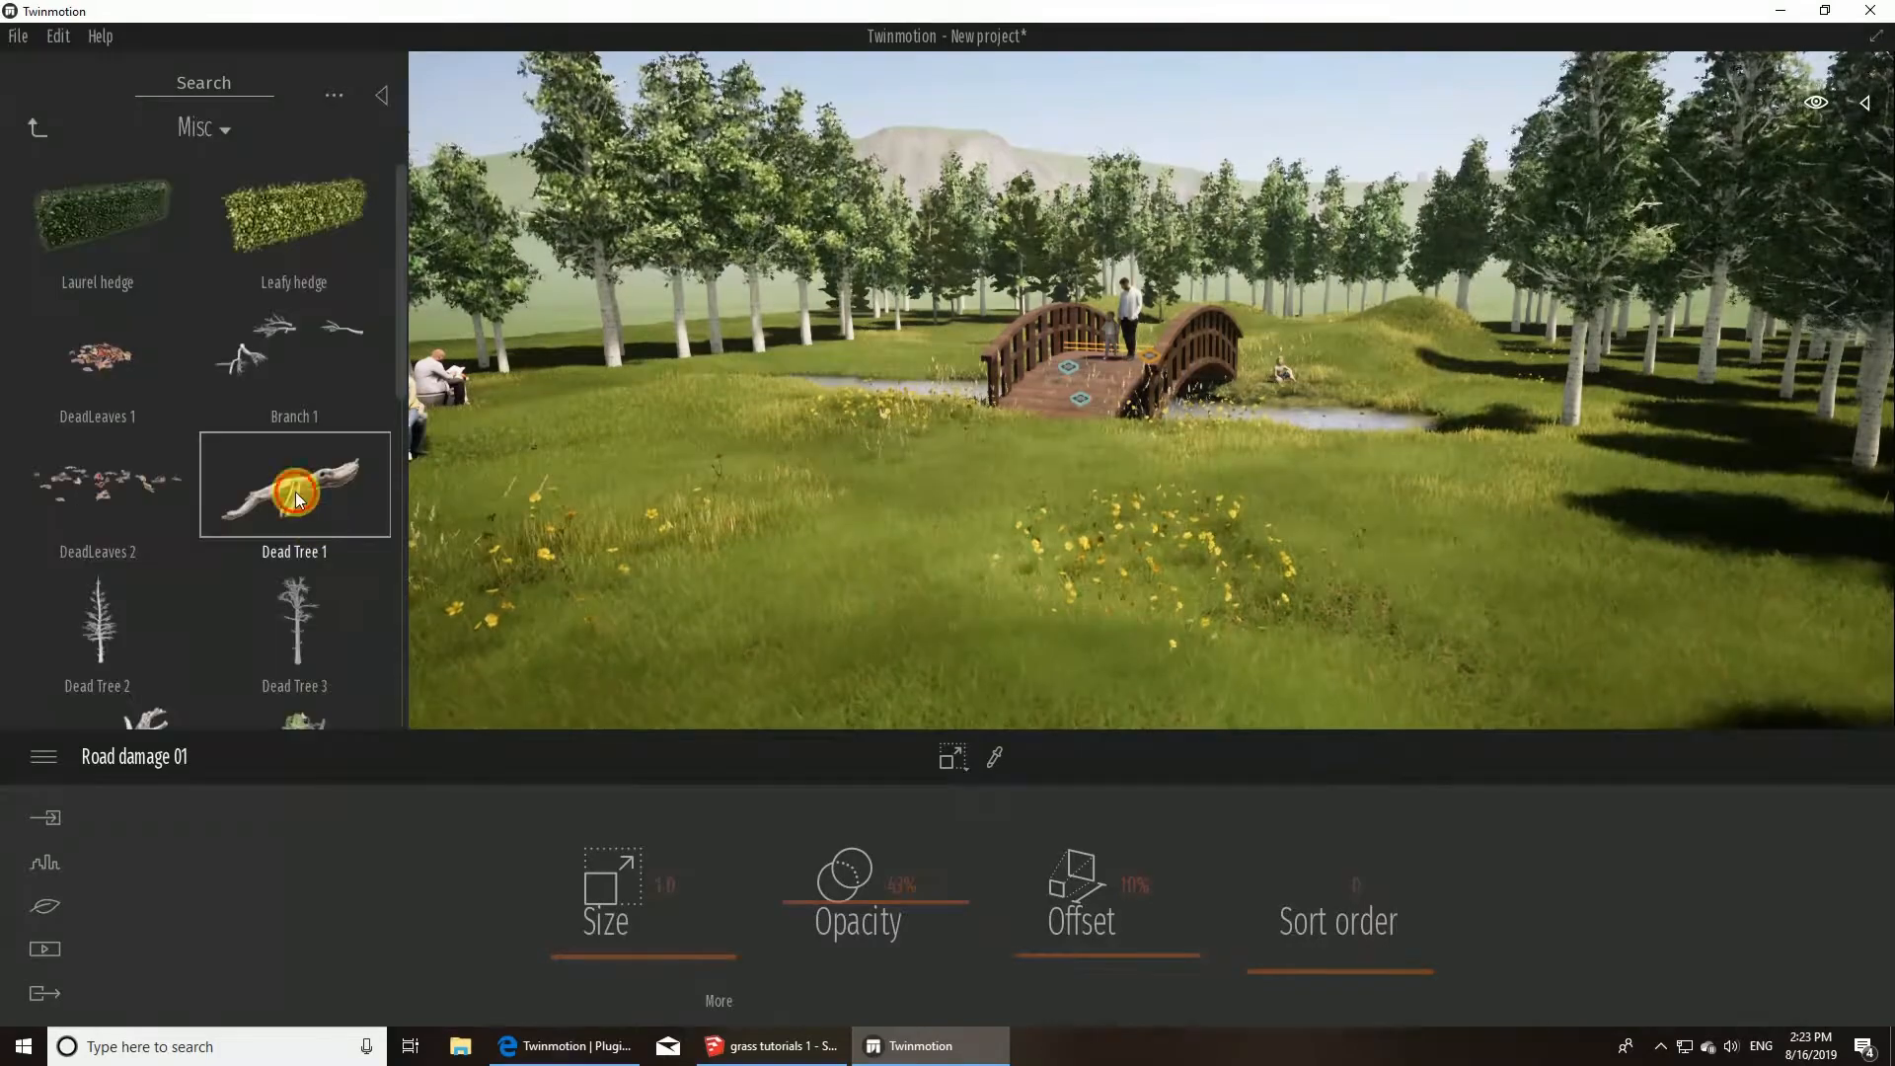
pyautogui.moveTo(294, 492); pyautogui.dragTo(840, 453)
# - Rotate the Dead Tree 1 log about its vertical axis so its thick end points toward the bridge
pyautogui.press('w')
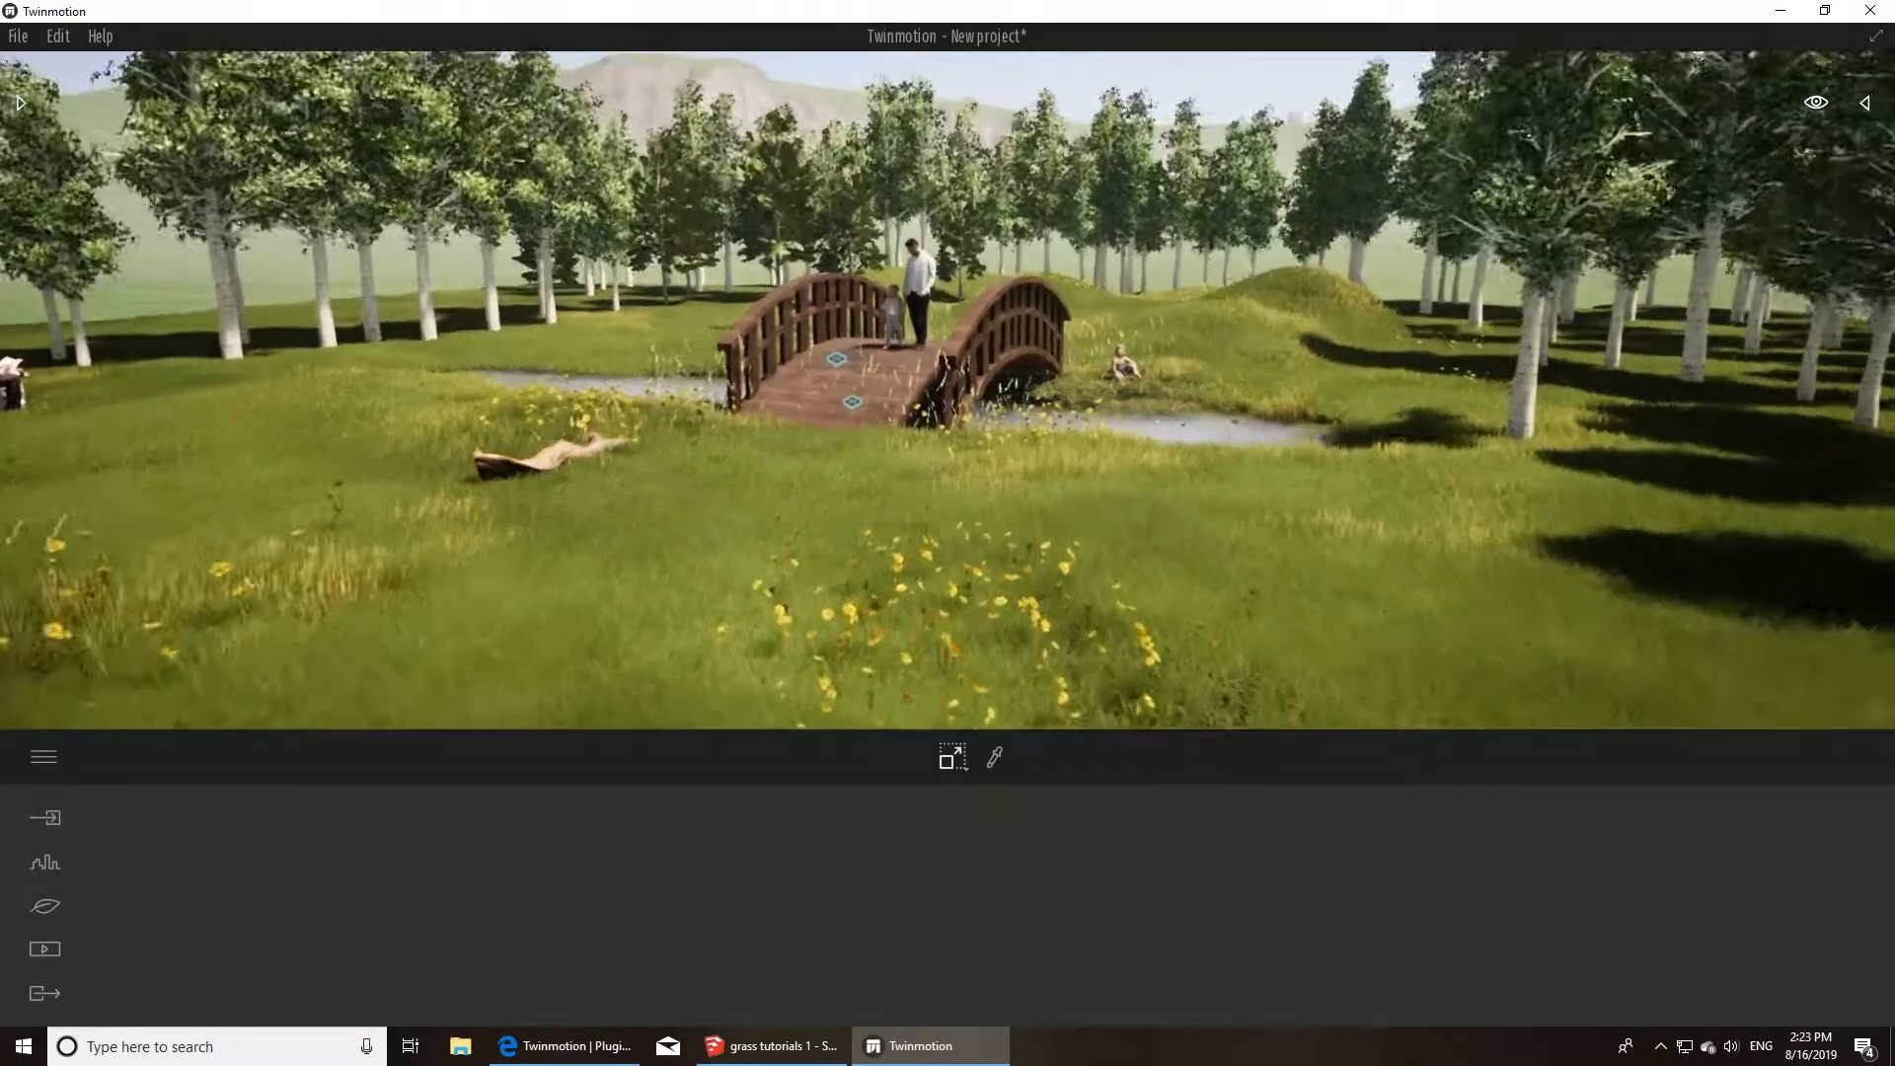
pyautogui.press('d')
pyautogui.click(265, 493)
pyautogui.click(250, 494)
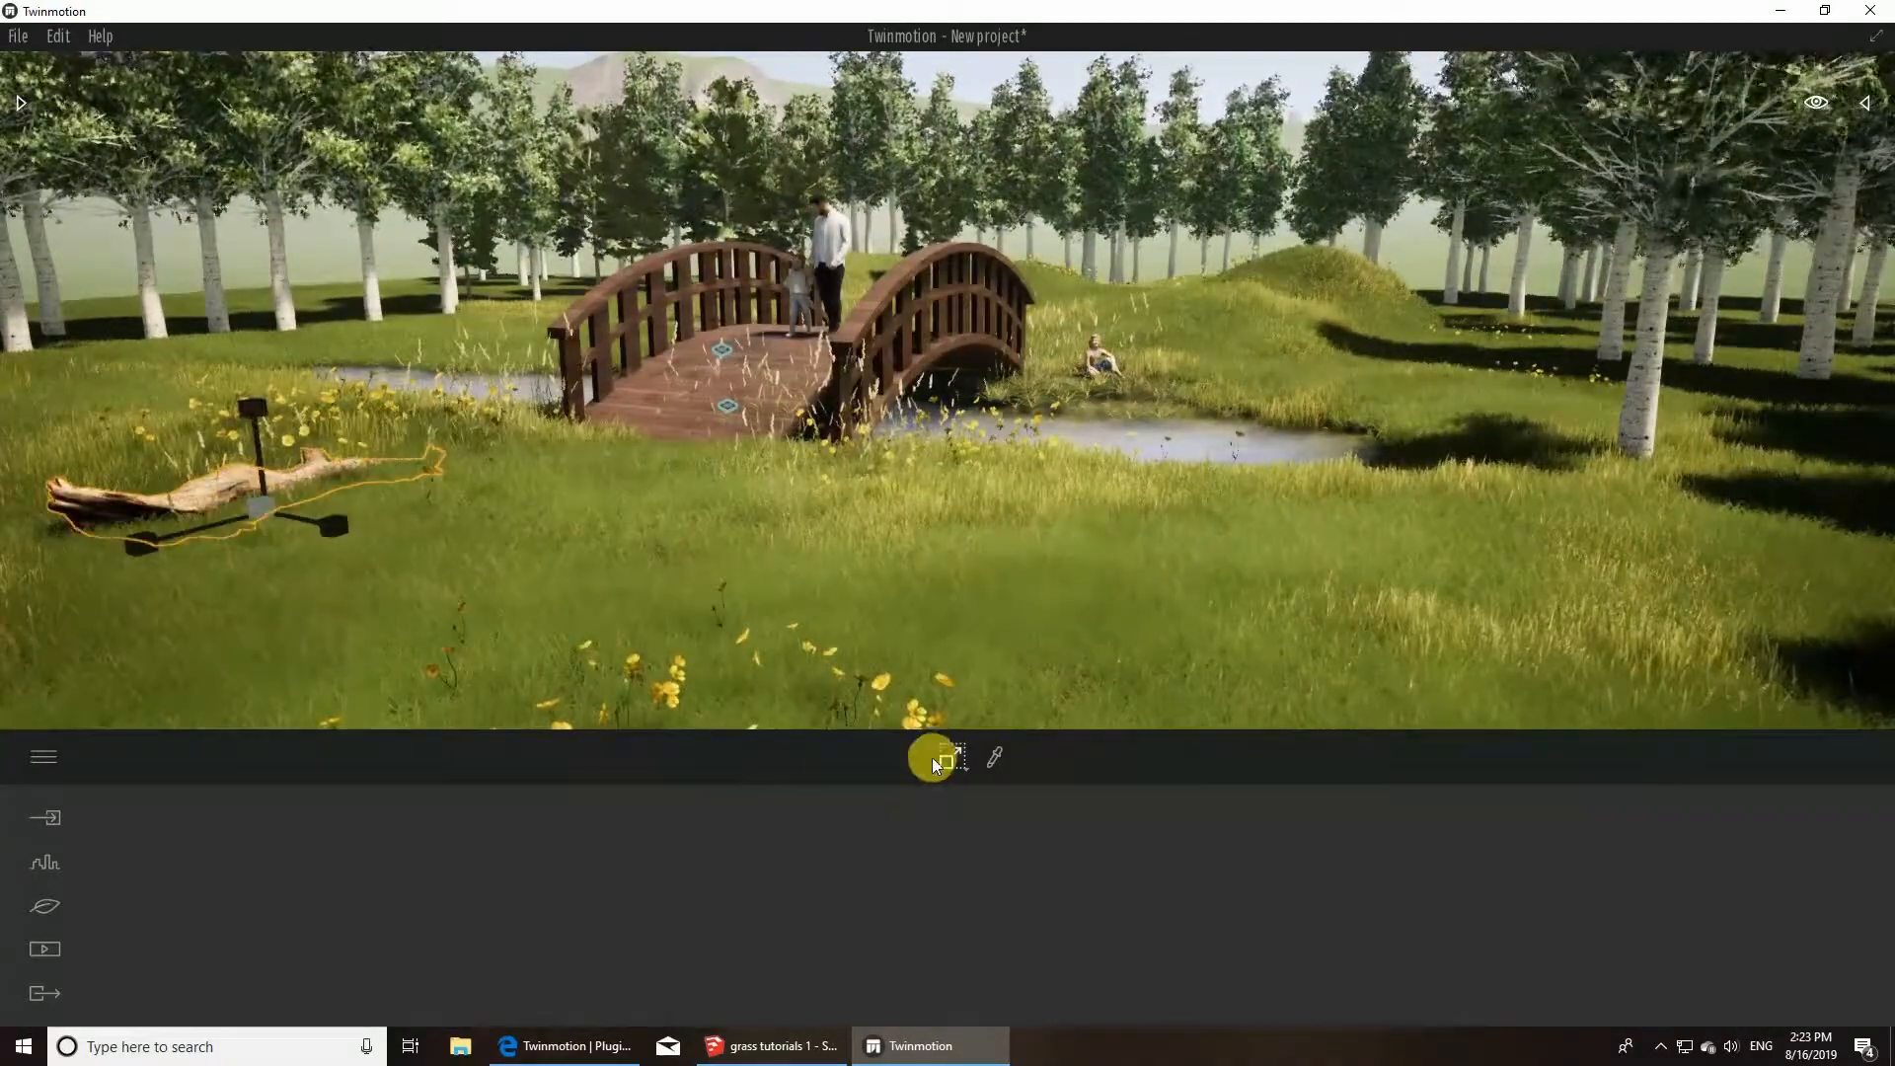
pyautogui.click(962, 758)
pyautogui.click(957, 666)
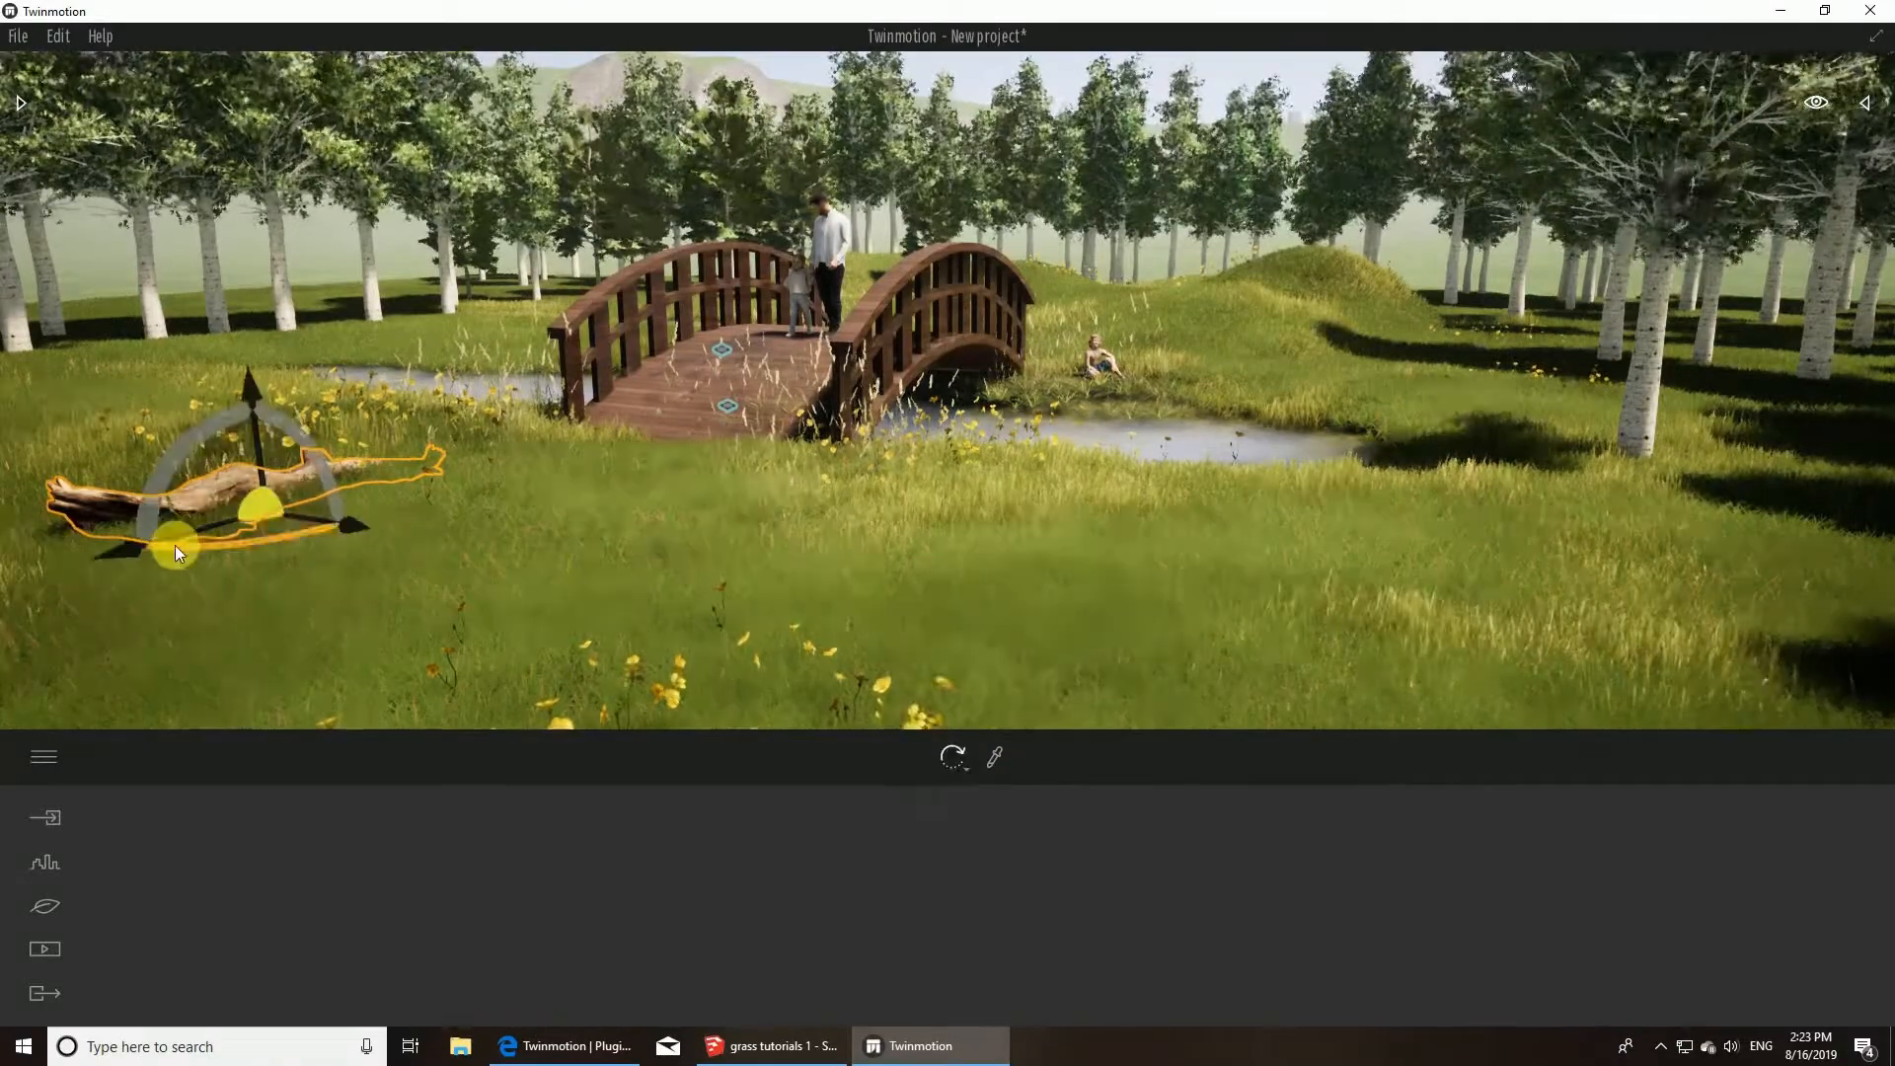
pyautogui.moveTo(175, 544); pyautogui.dragTo(326, 542)
pyautogui.press('Escape')
# - Scatter several Branch 1 pieces across the meadow in front of the bridge
pyautogui.click(18, 101)
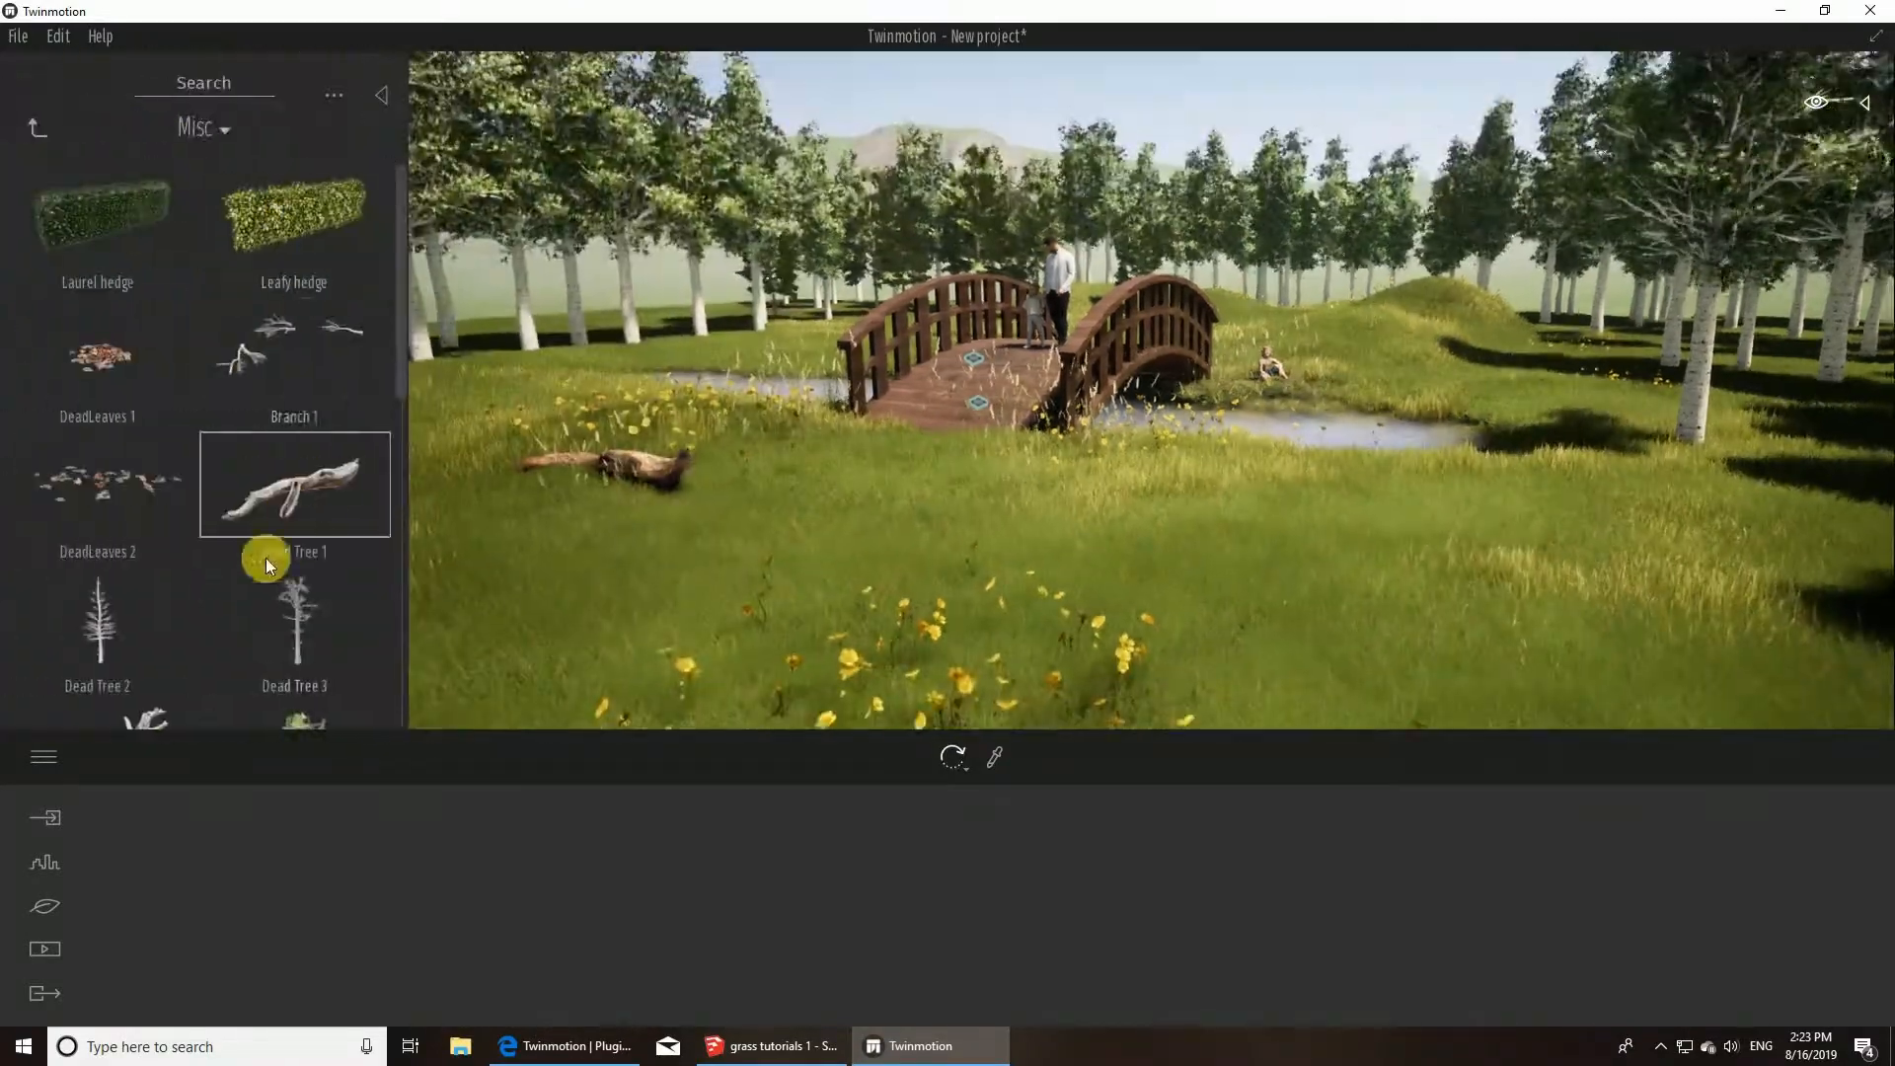
pyautogui.moveTo(294, 350); pyautogui.dragTo(880, 531)
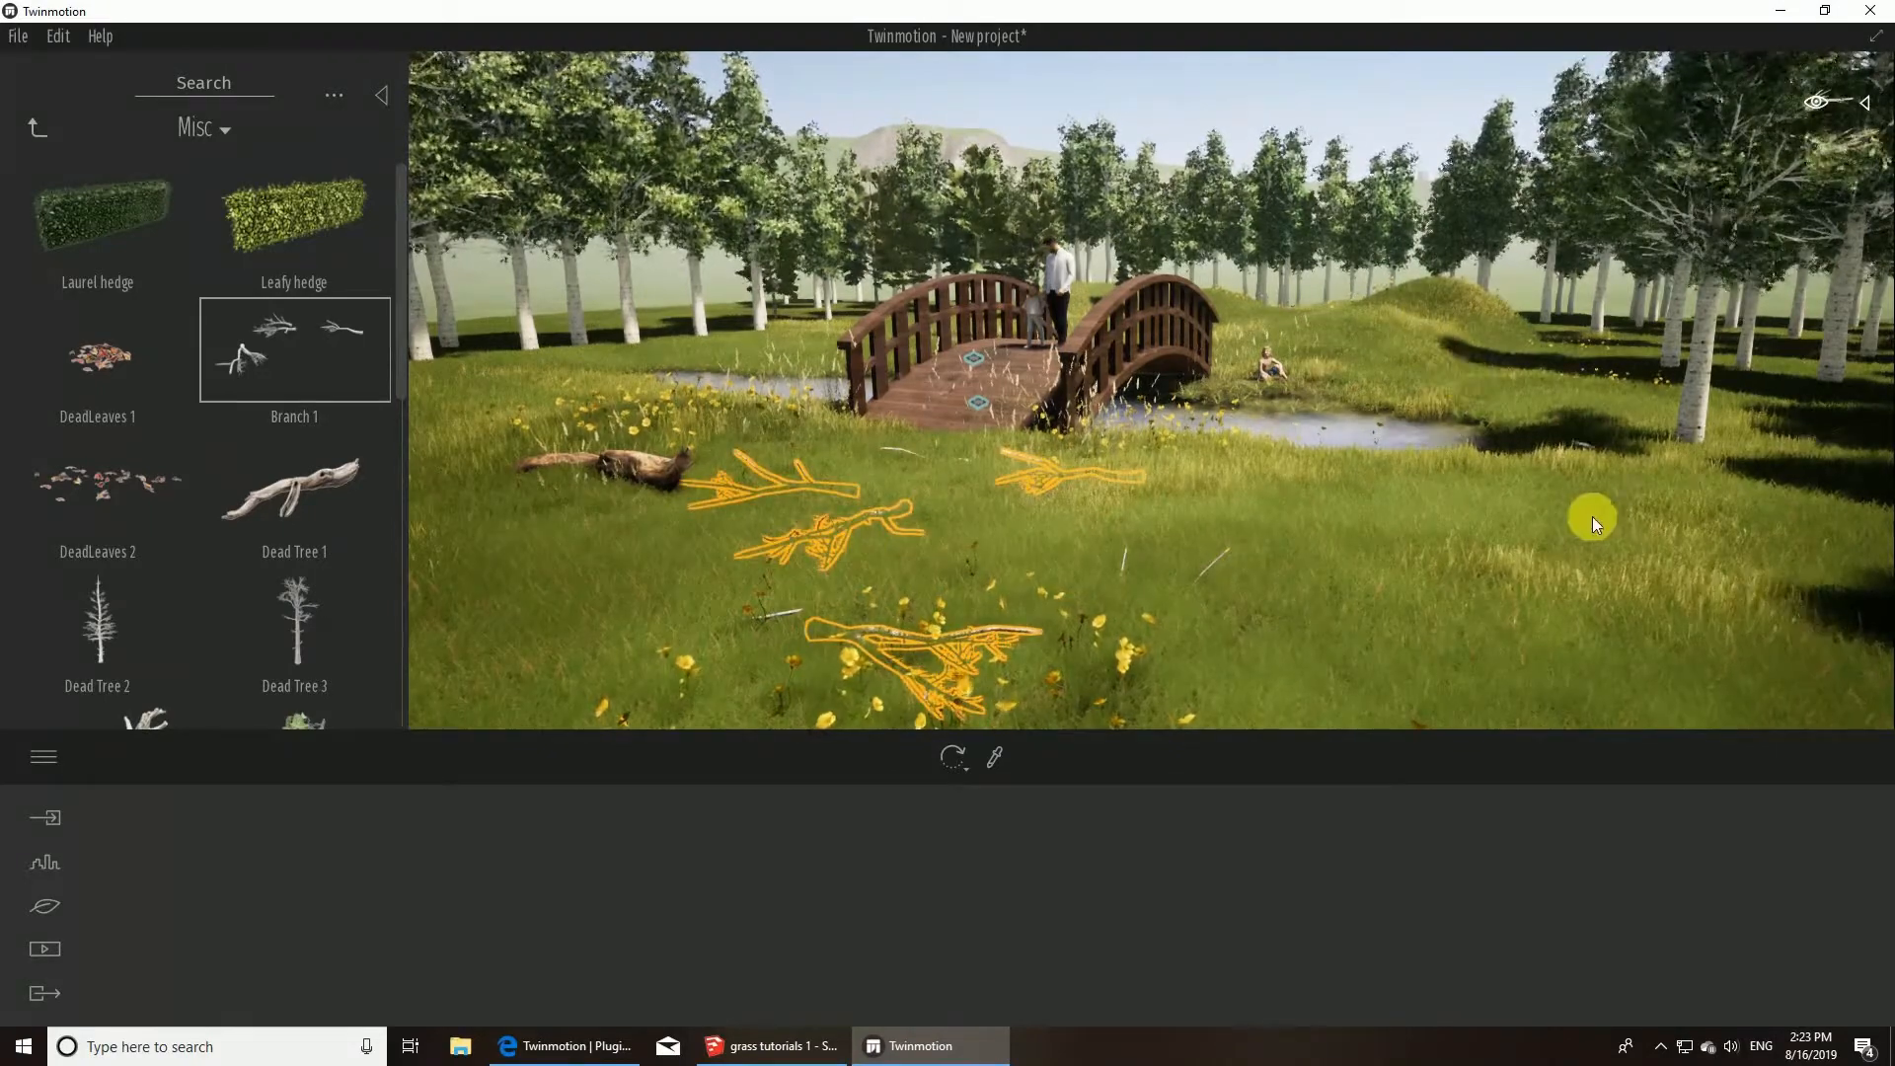
pyautogui.click(1600, 588)
pyautogui.press('Escape')
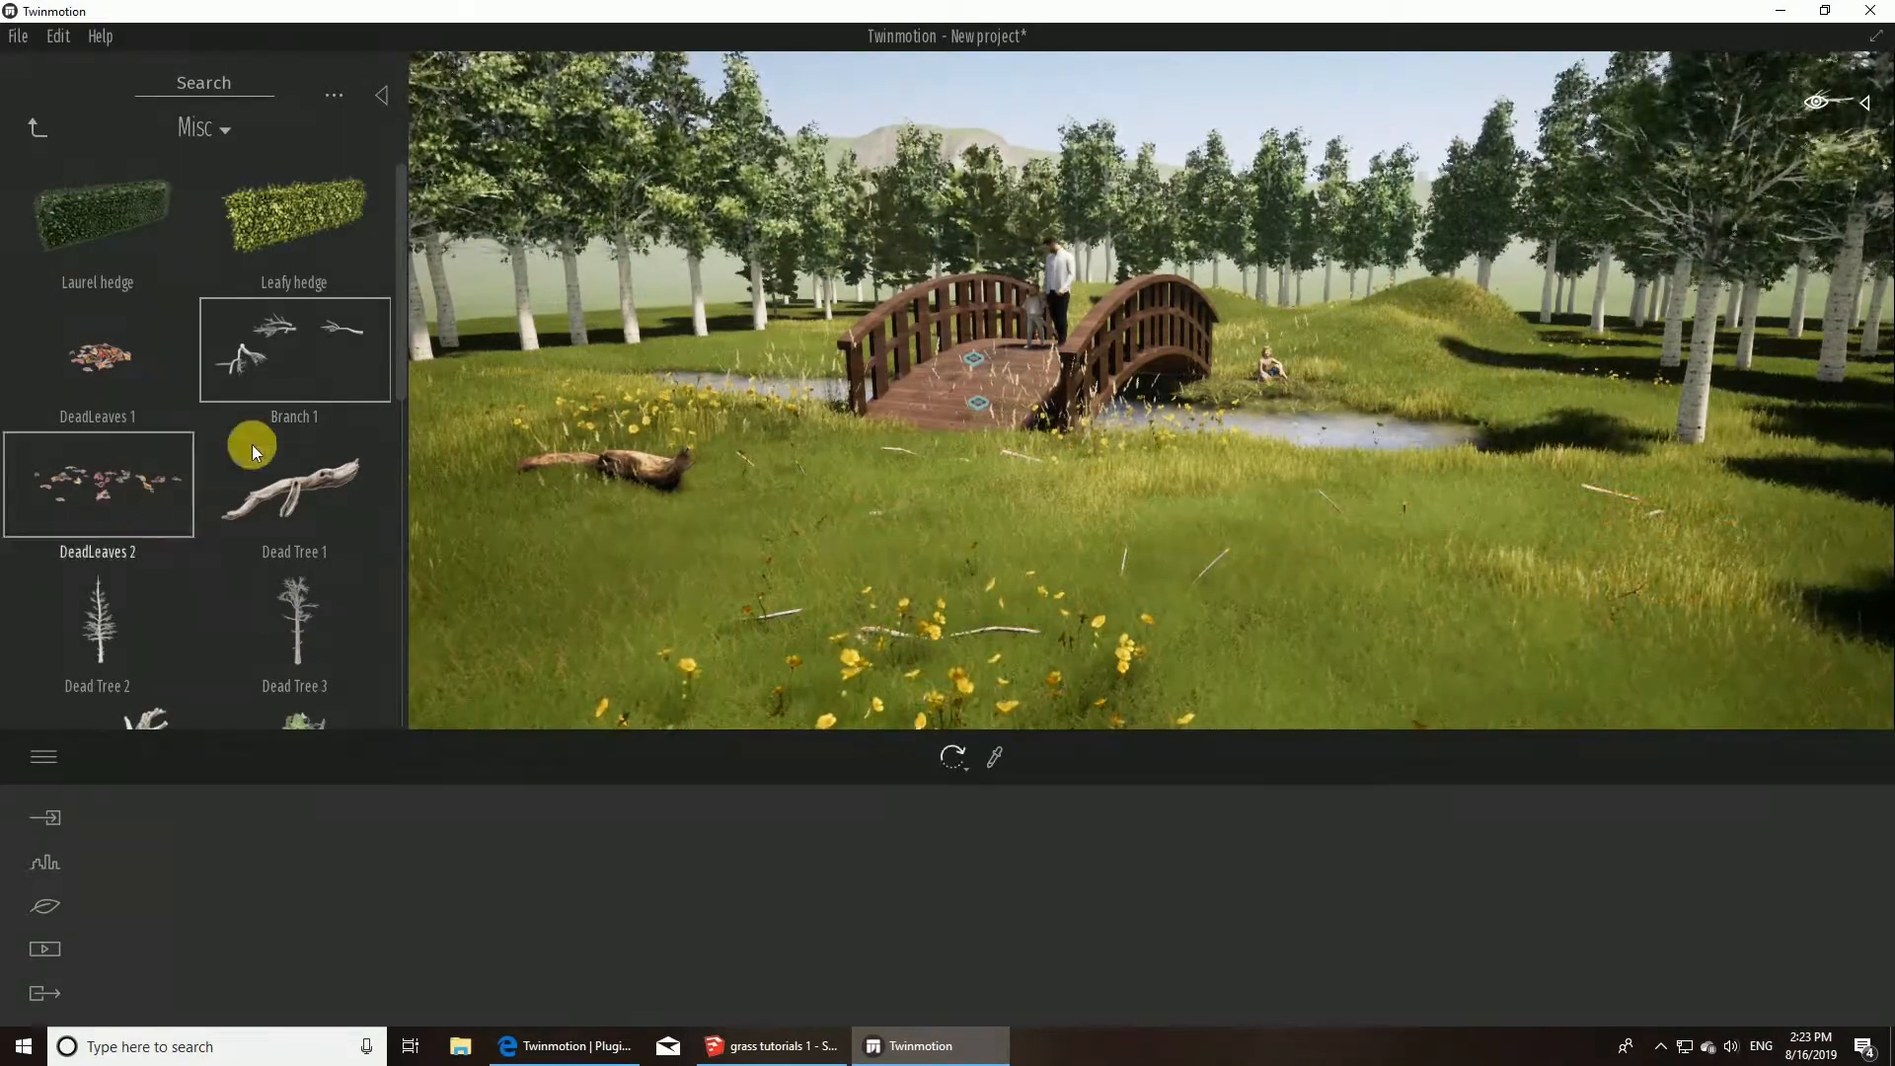
# - Place a Dead Tree 4 trunk on the far bank near the figure seated by the pond
pyautogui.moveTo(399, 357); pyautogui.dragTo(388, 430)
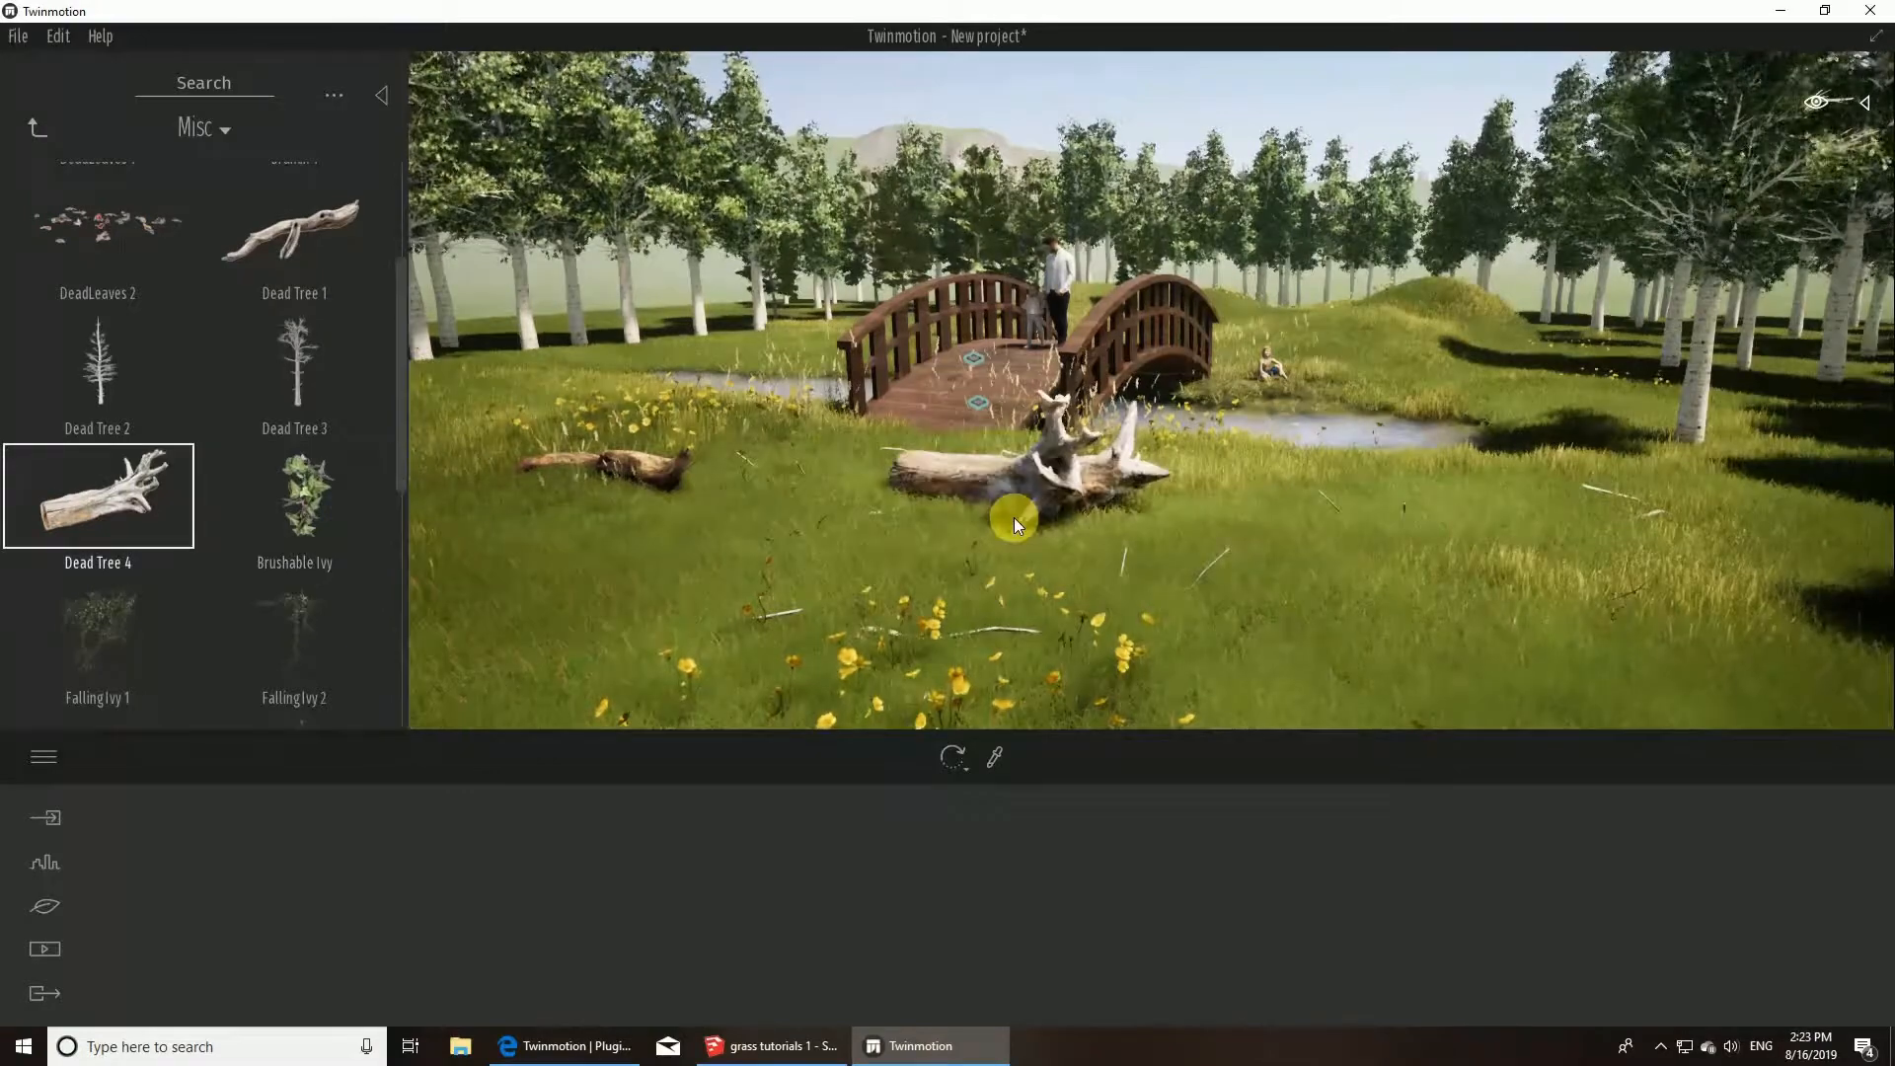
pyautogui.click(1471, 380)
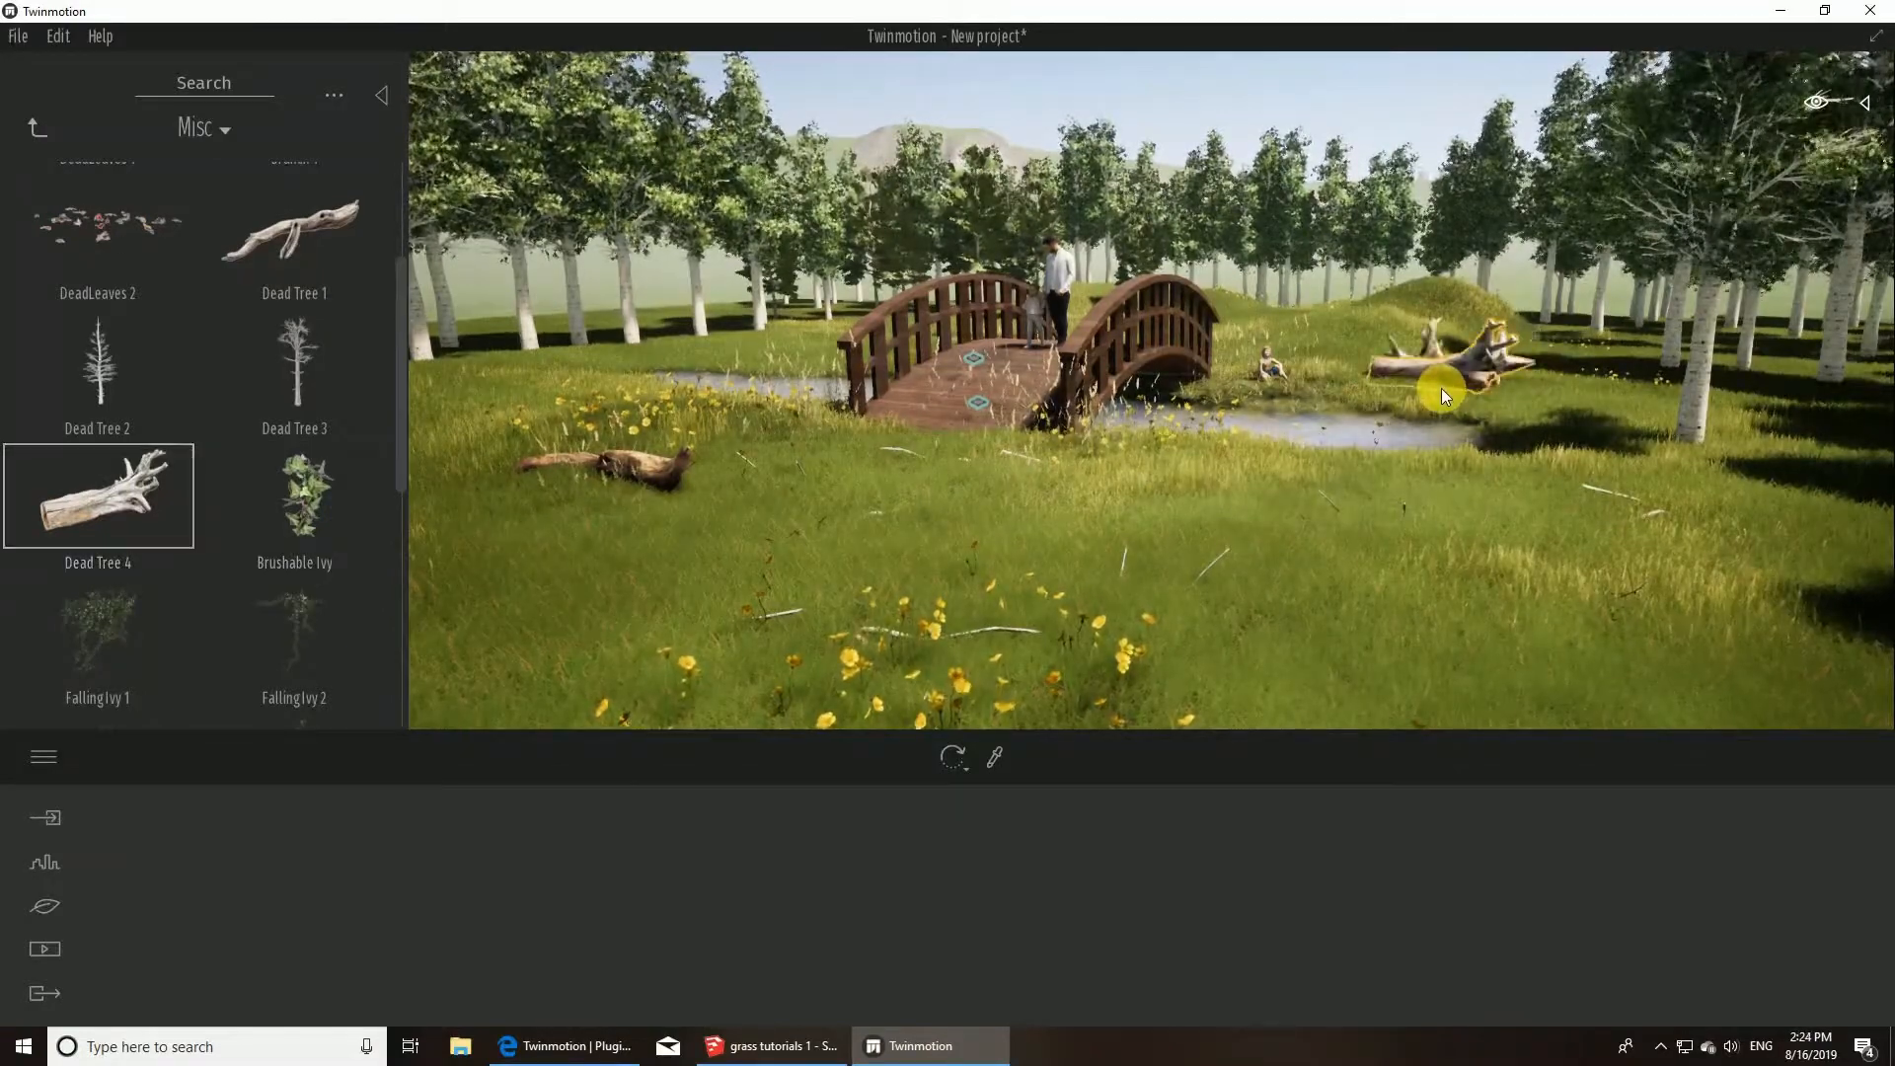
# - Place a Falling Ivy 1 plant on the inner side of the bridge railing away from the seated figure
pyautogui.click(144, 612)
pyautogui.moveTo(685, 541); pyautogui.dragTo(707, 546, button='right')
pyautogui.press('w')
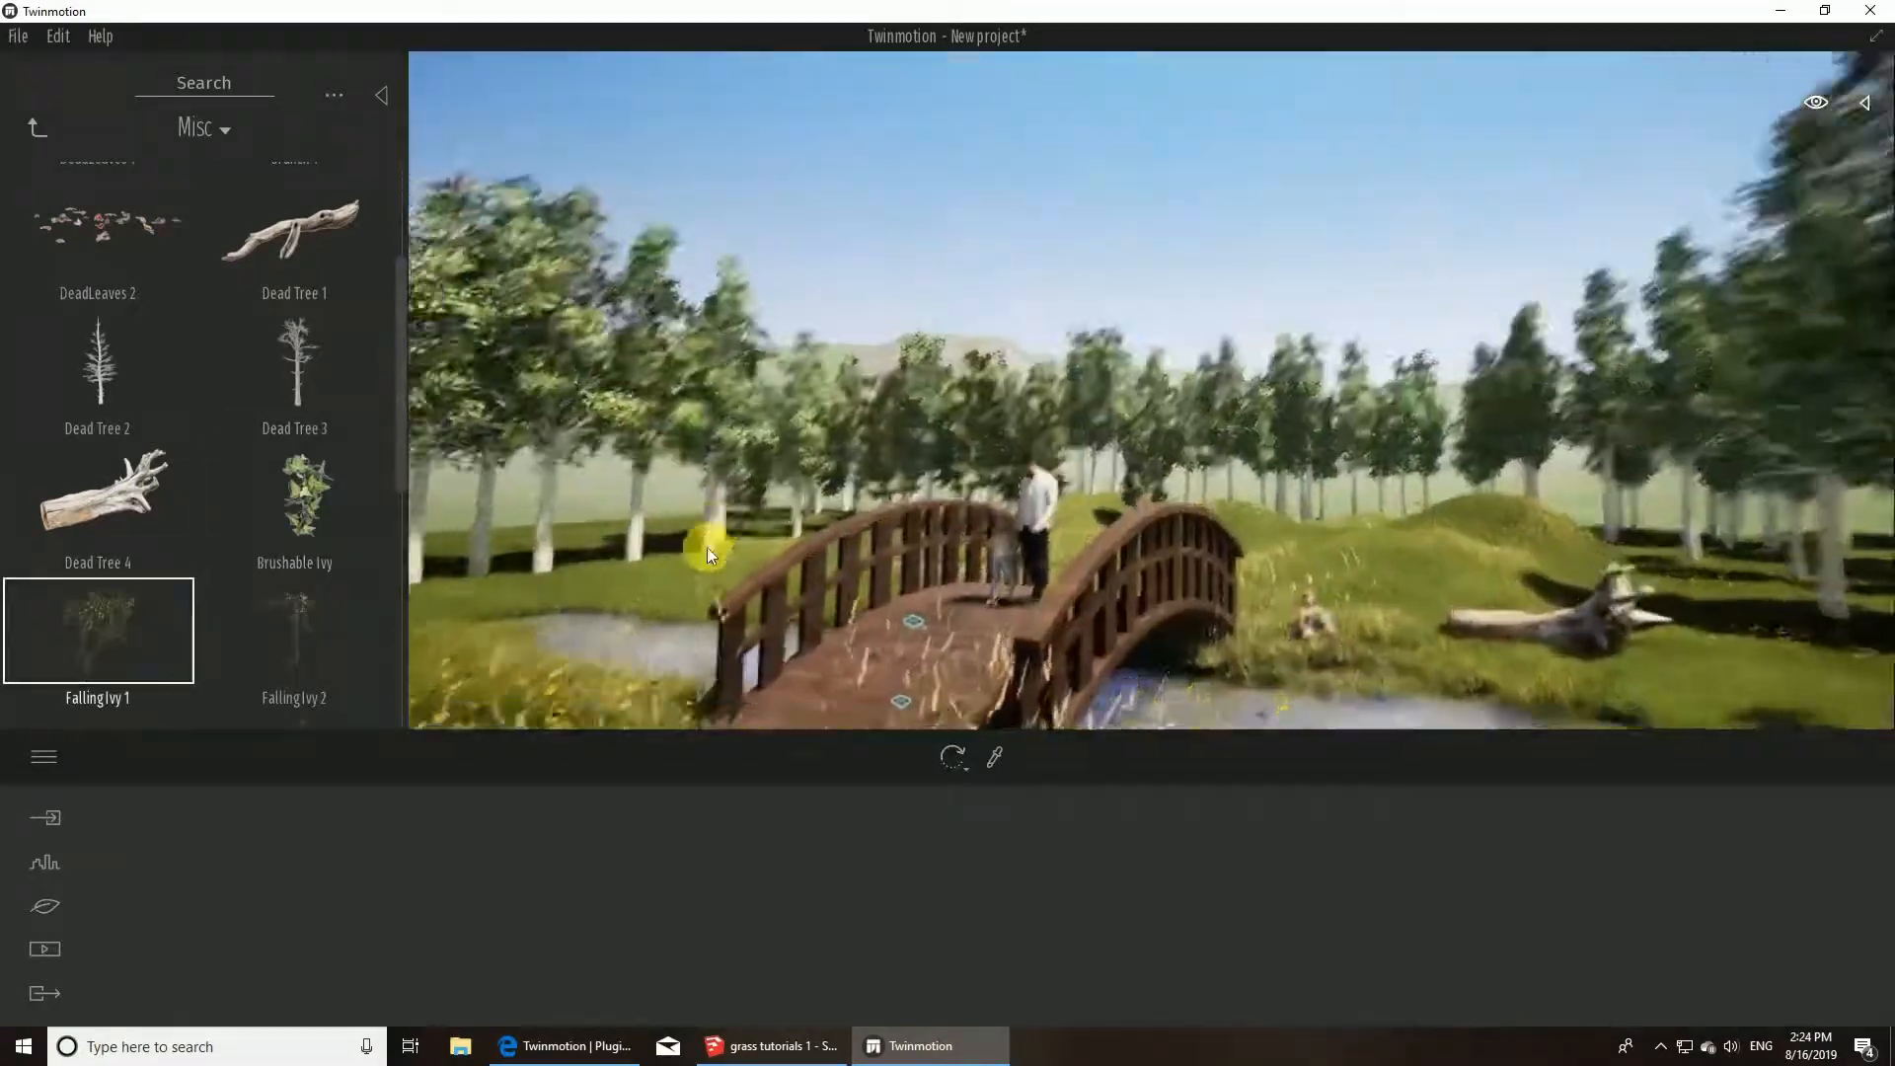
pyautogui.click(189, 626)
pyautogui.click(811, 665)
pyautogui.press('s')
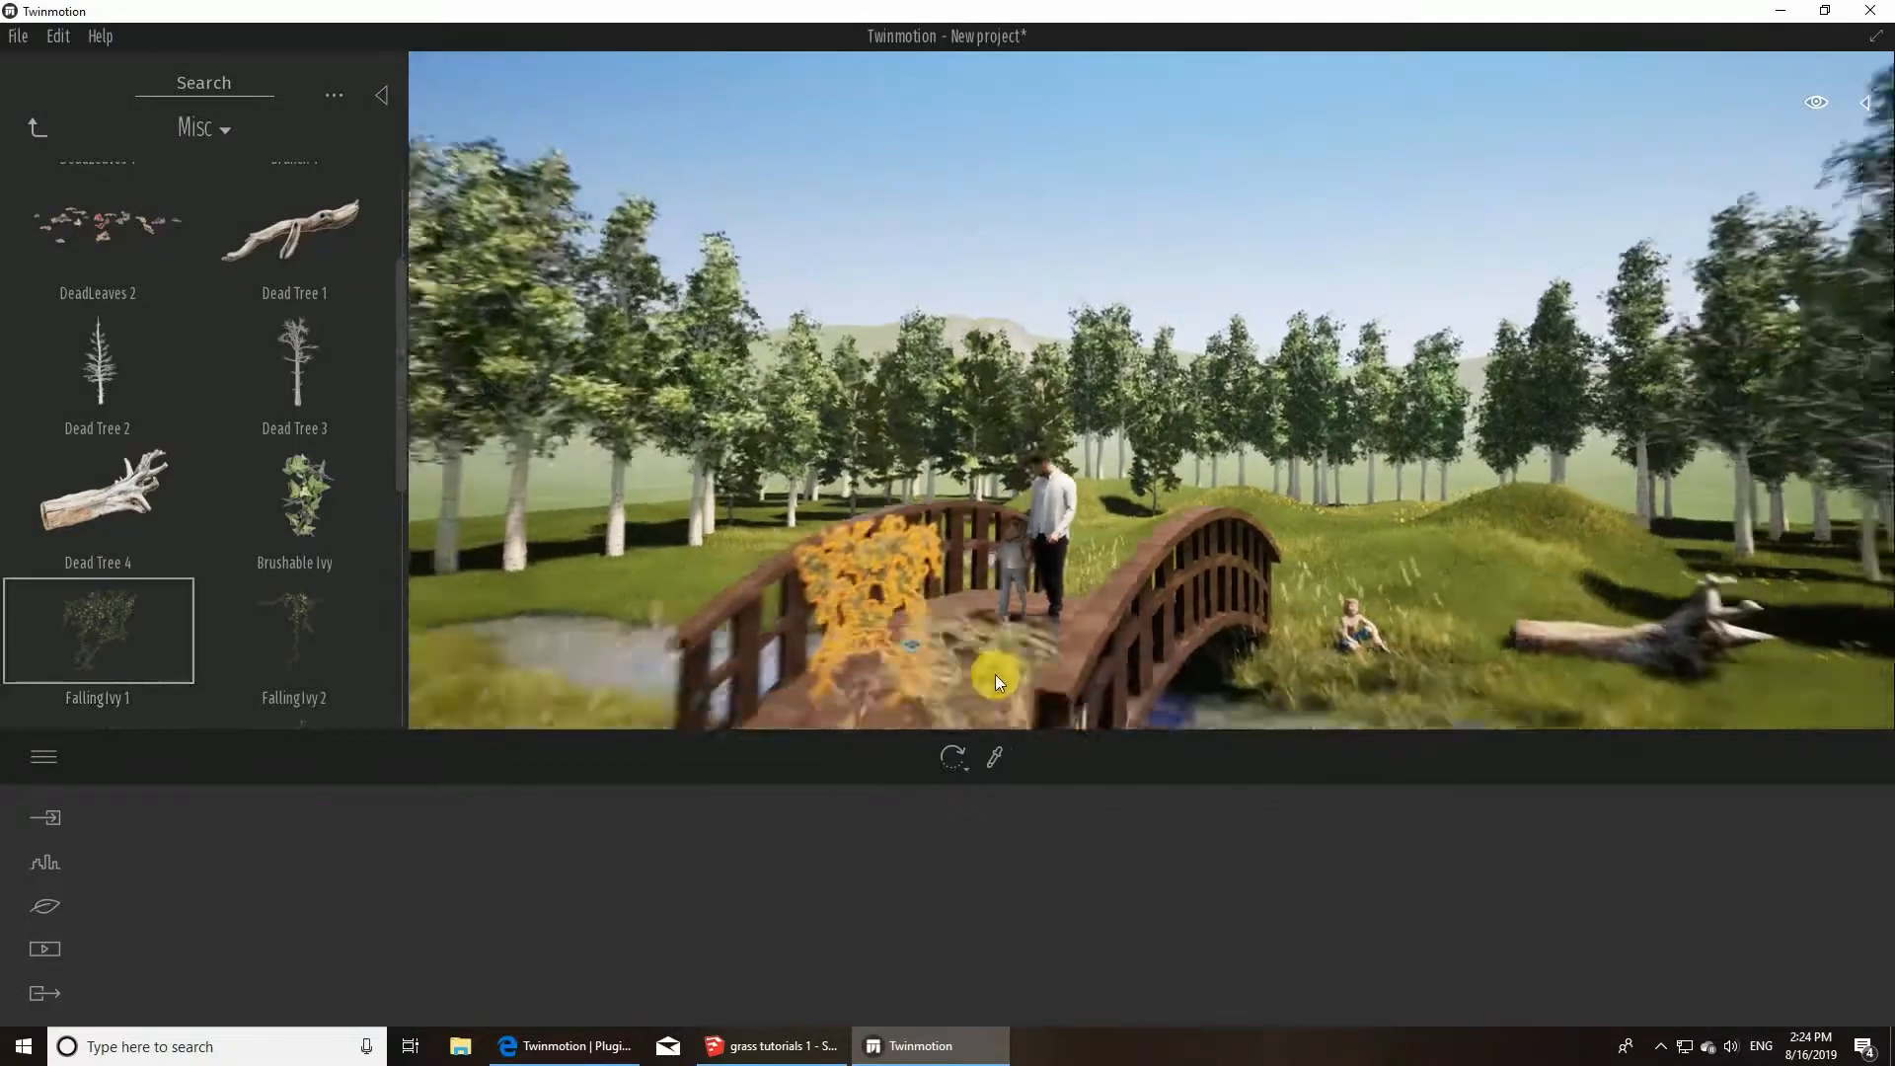
# - Hang a second Falling Ivy 1 on the outside of the opposite bridge railing and shift it against the railing
pyautogui.keyDown('shift'); pyautogui.moveTo(1162, 570); pyautogui.dragTo(1163, 571, button='middle'); pyautogui.keyUp('shift')
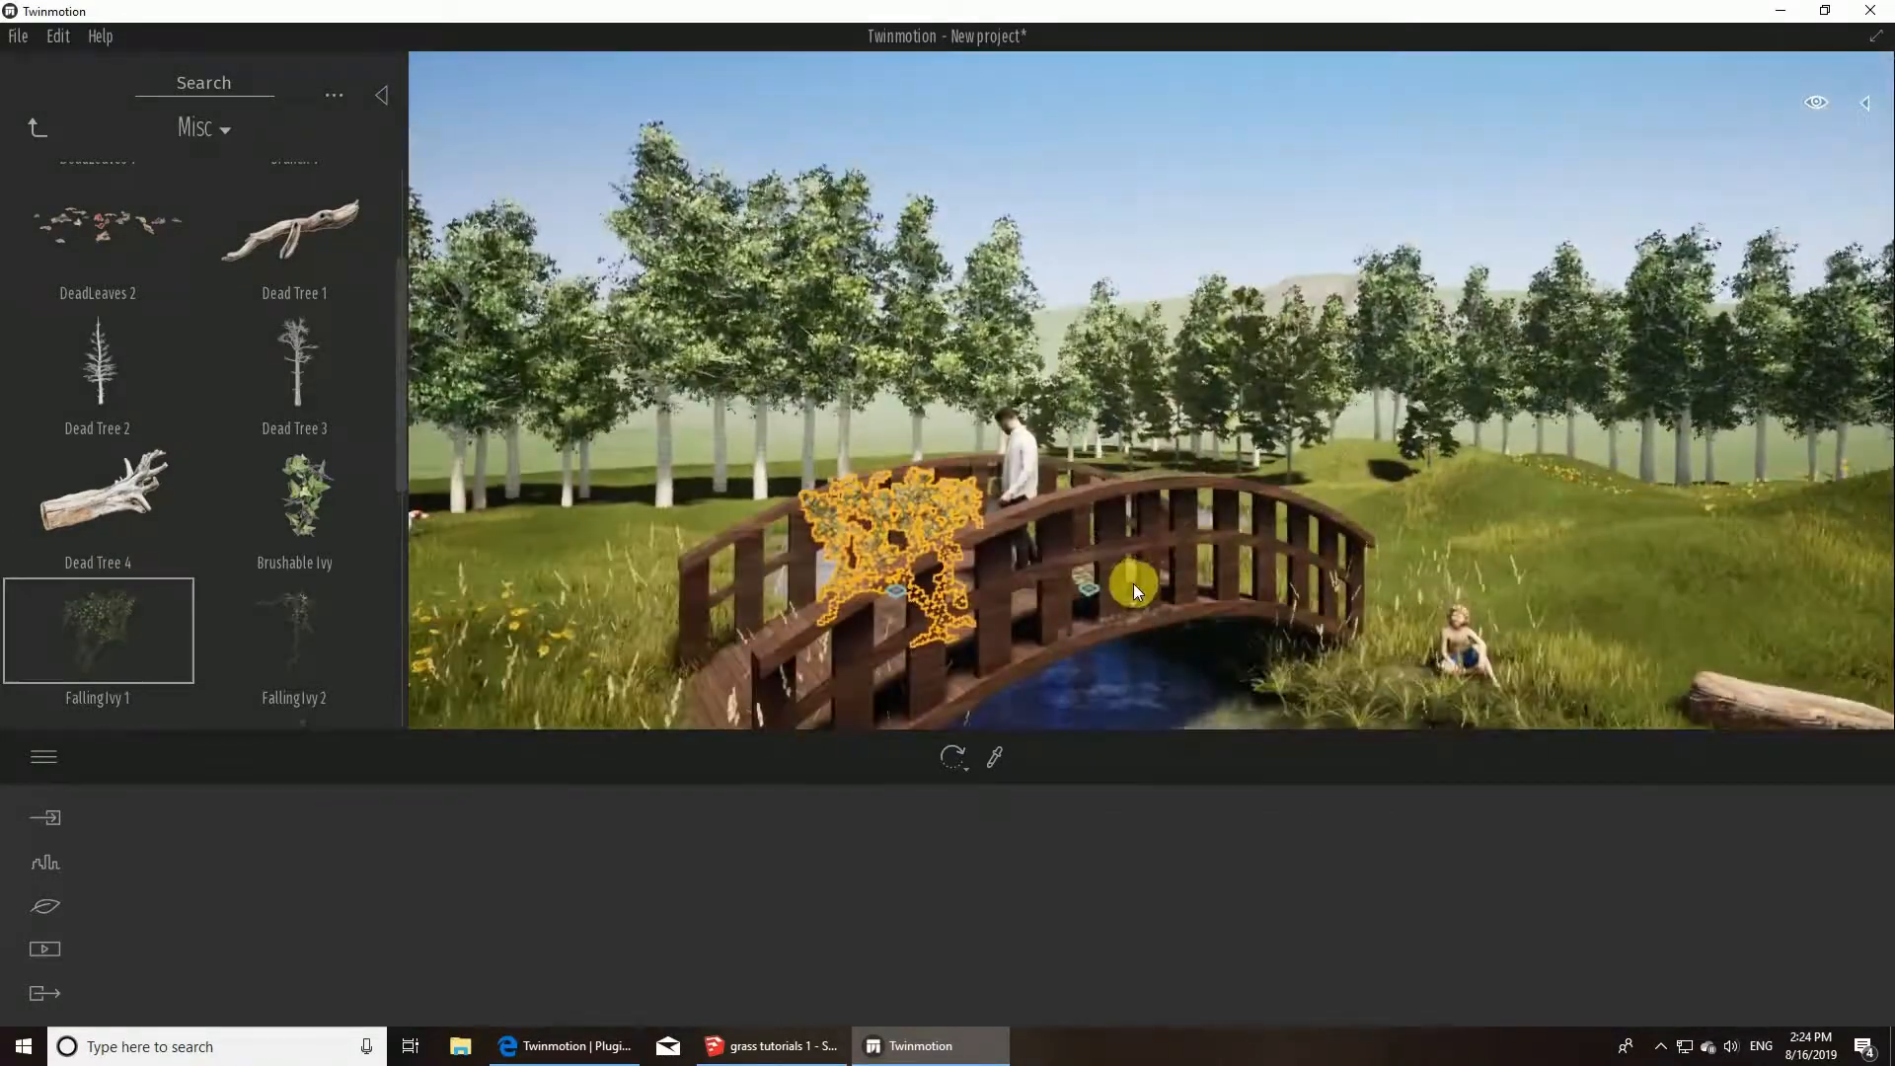
pyautogui.click(1117, 586)
pyautogui.click(1095, 582)
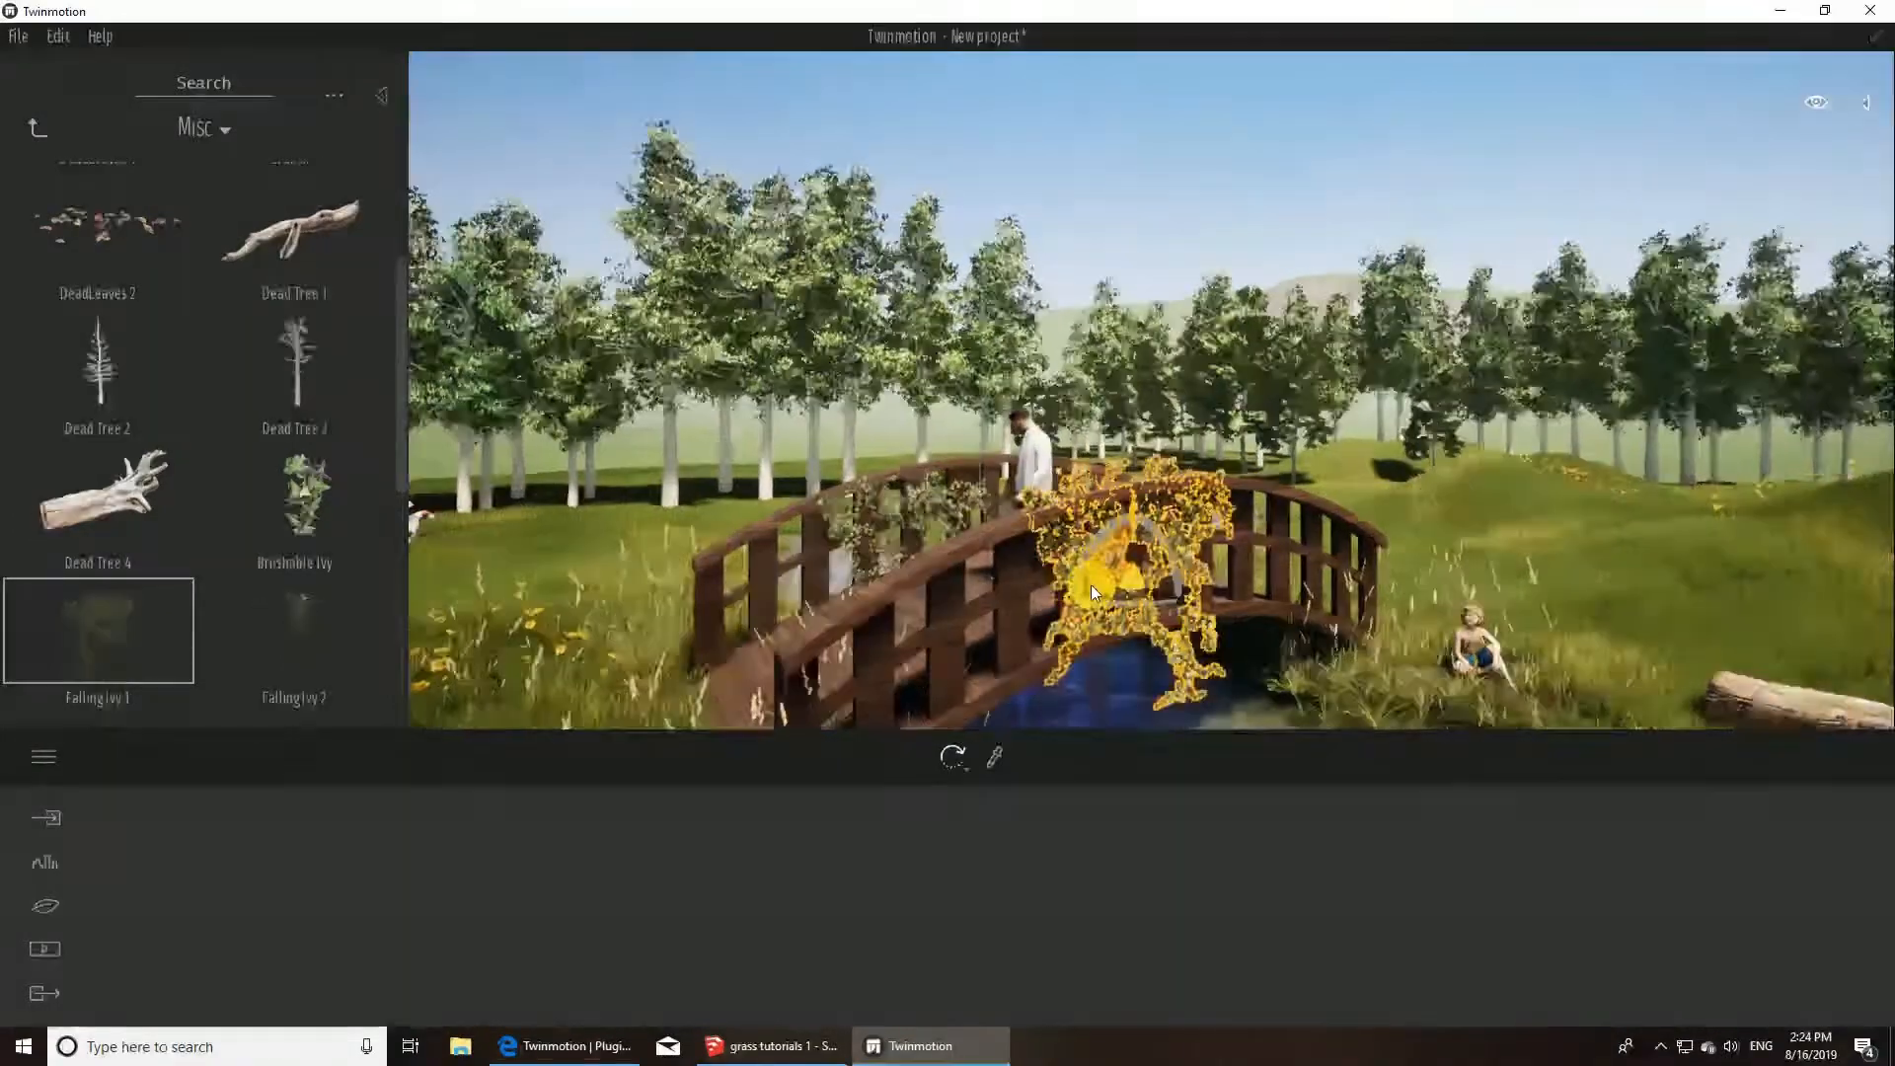
pyautogui.press('a')
pyautogui.moveTo(1091, 585); pyautogui.dragTo(998, 545, button='right')
pyautogui.moveTo(1019, 563); pyautogui.dragTo(984, 525)
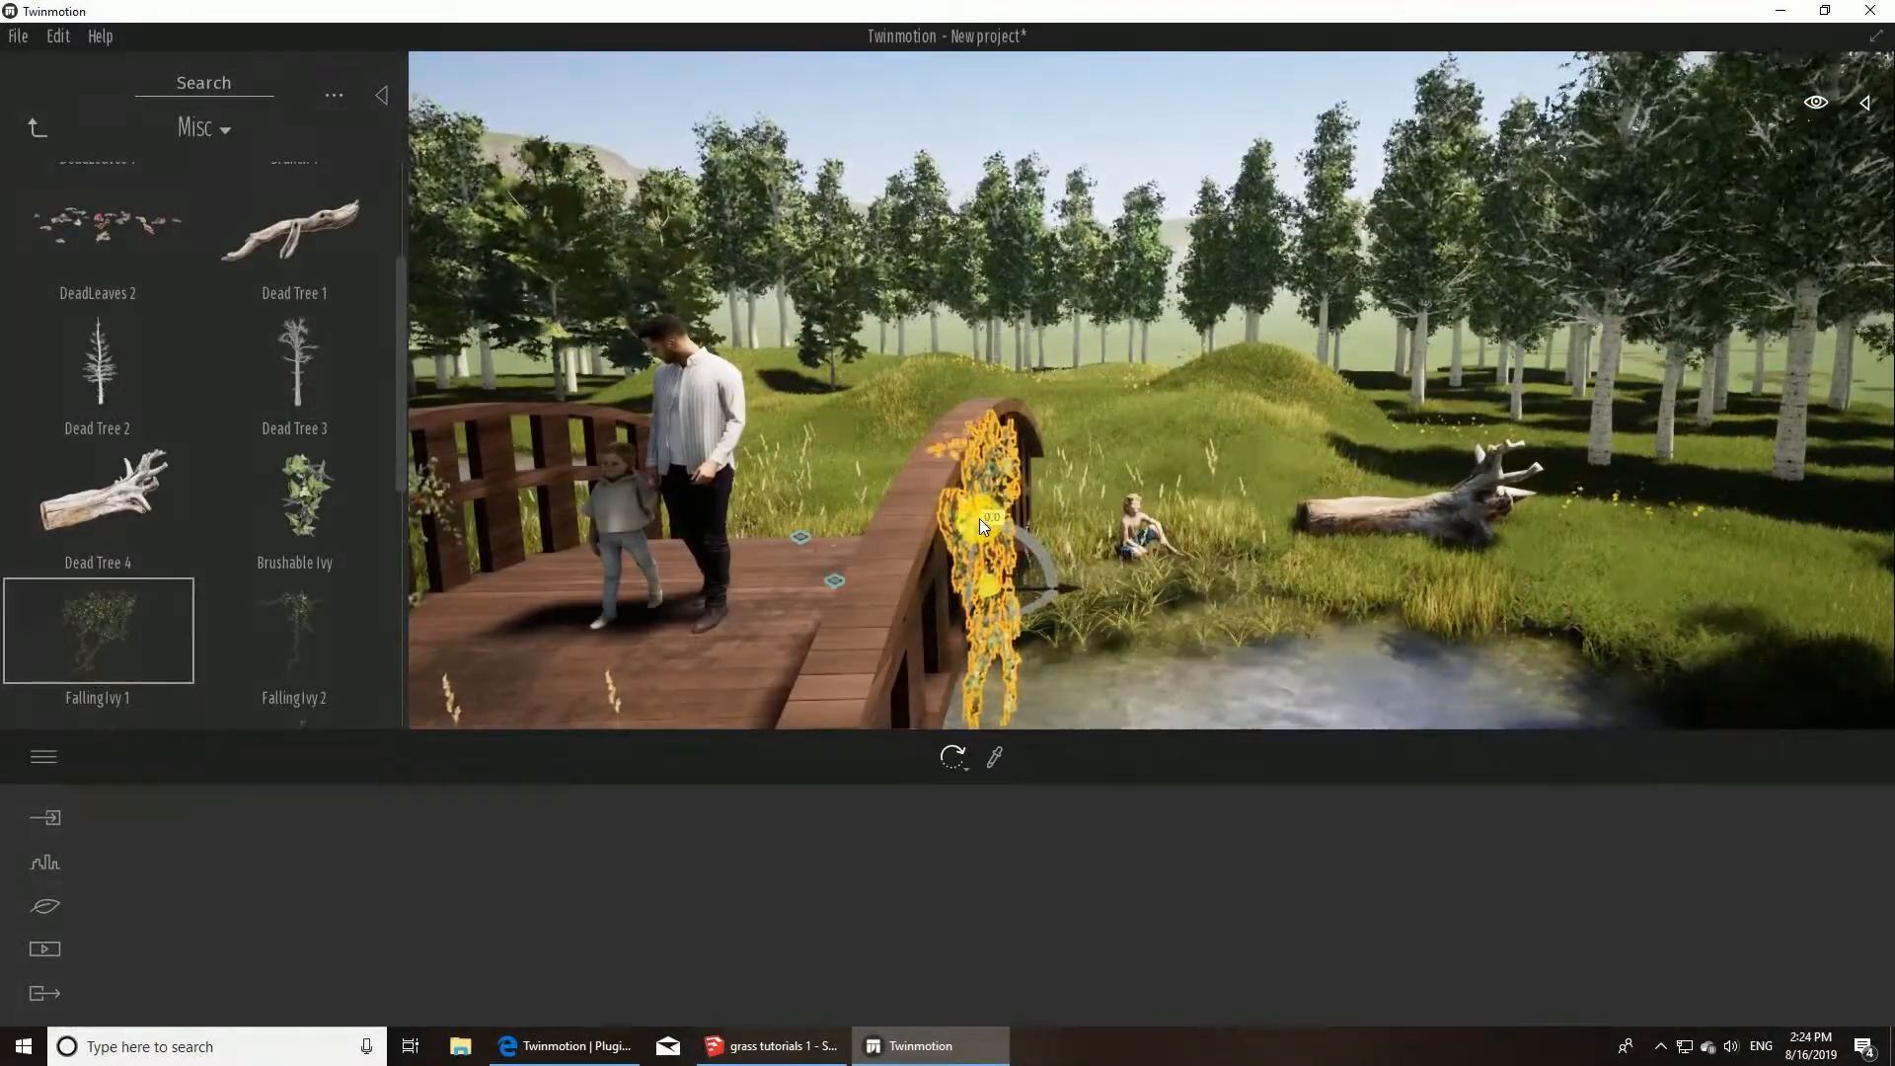
pyautogui.click(951, 138)
pyautogui.press('s')
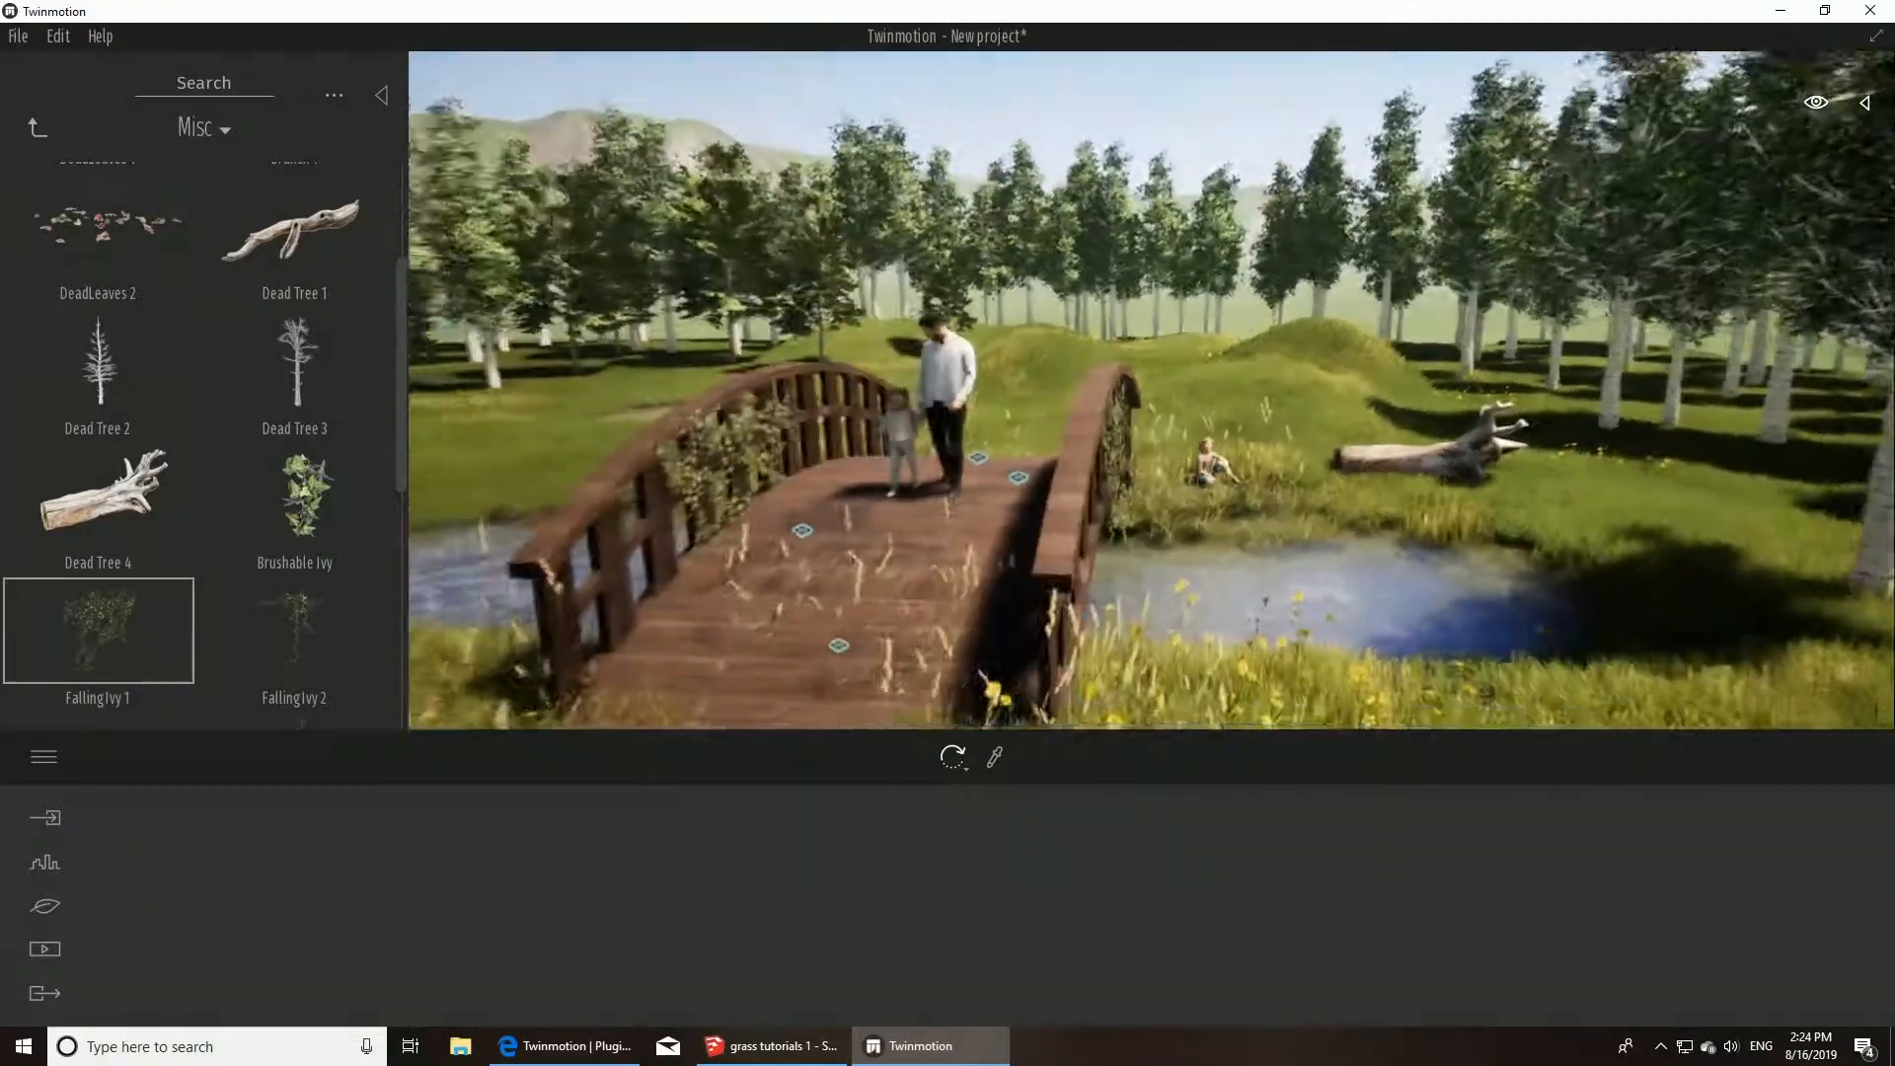
pyautogui.moveTo(320, 635); pyautogui.dragTo(614, 572)
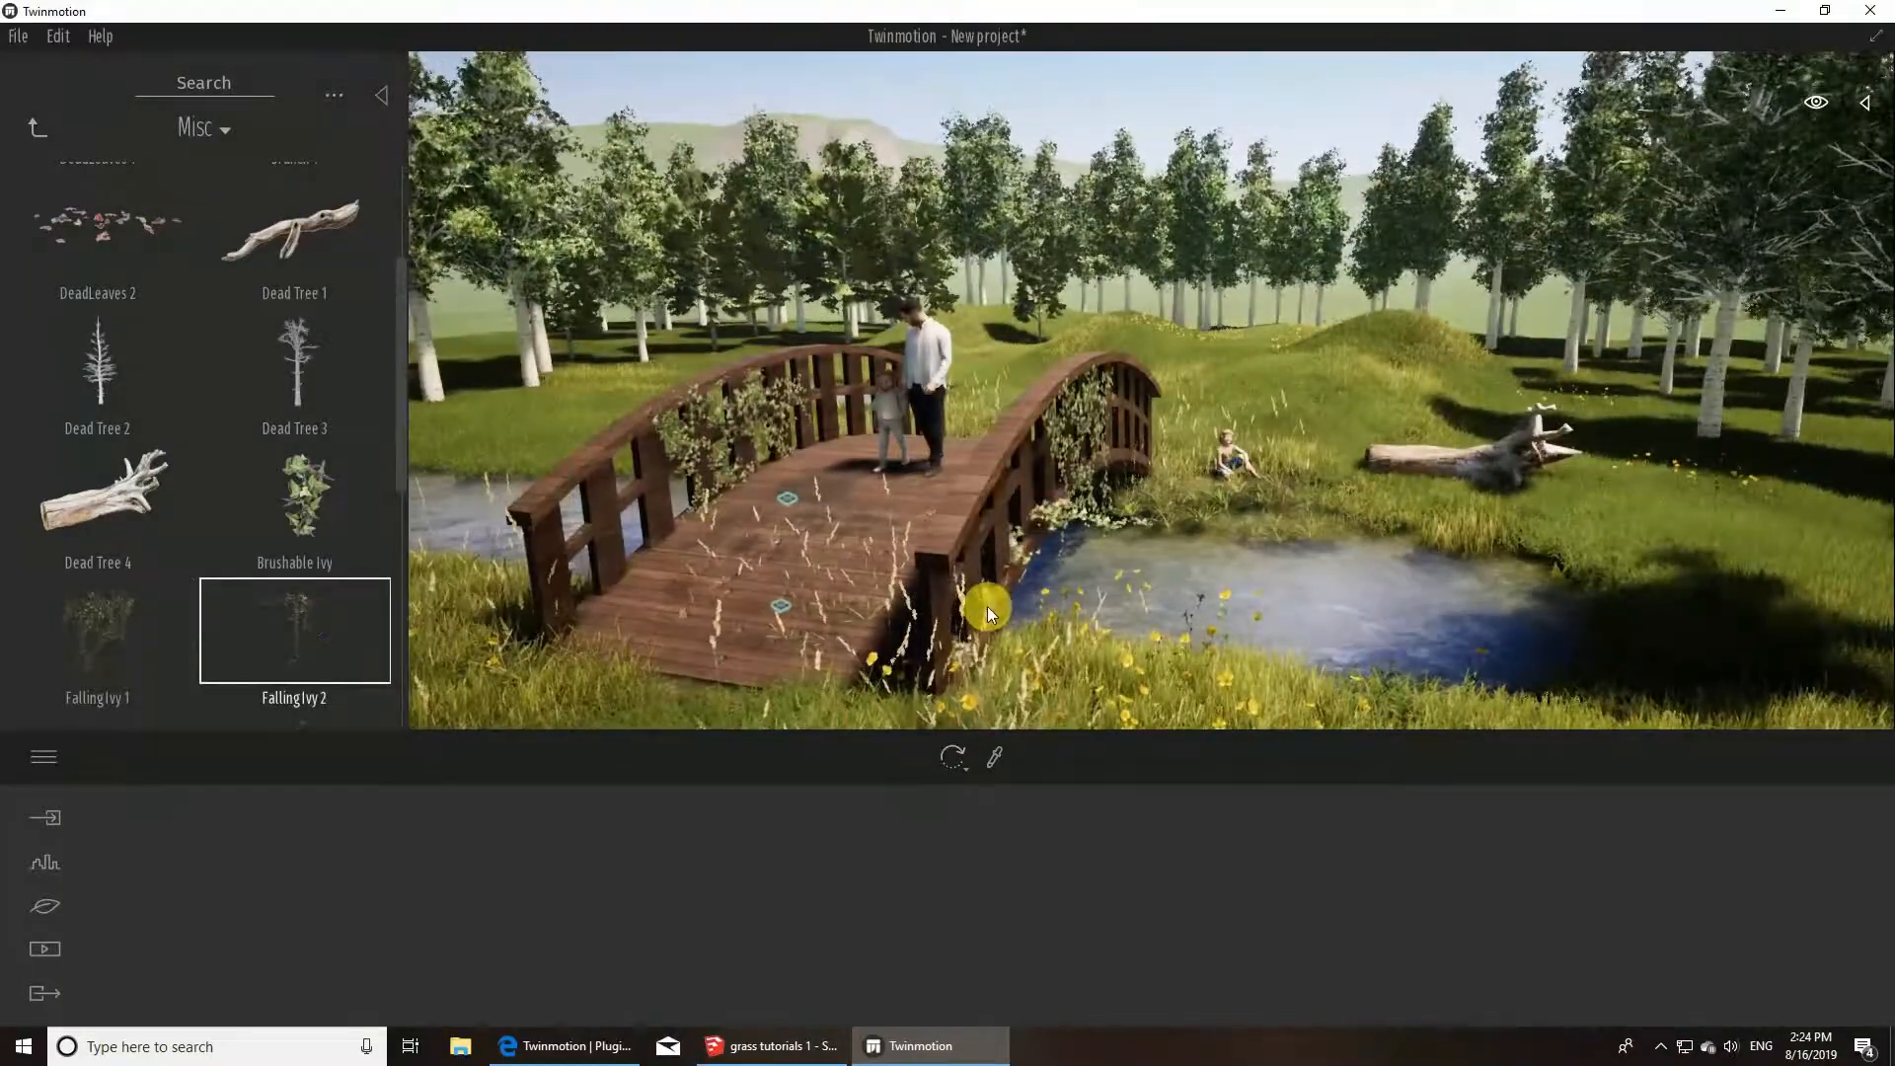
pyautogui.press('s')
pyautogui.click(365, 529)
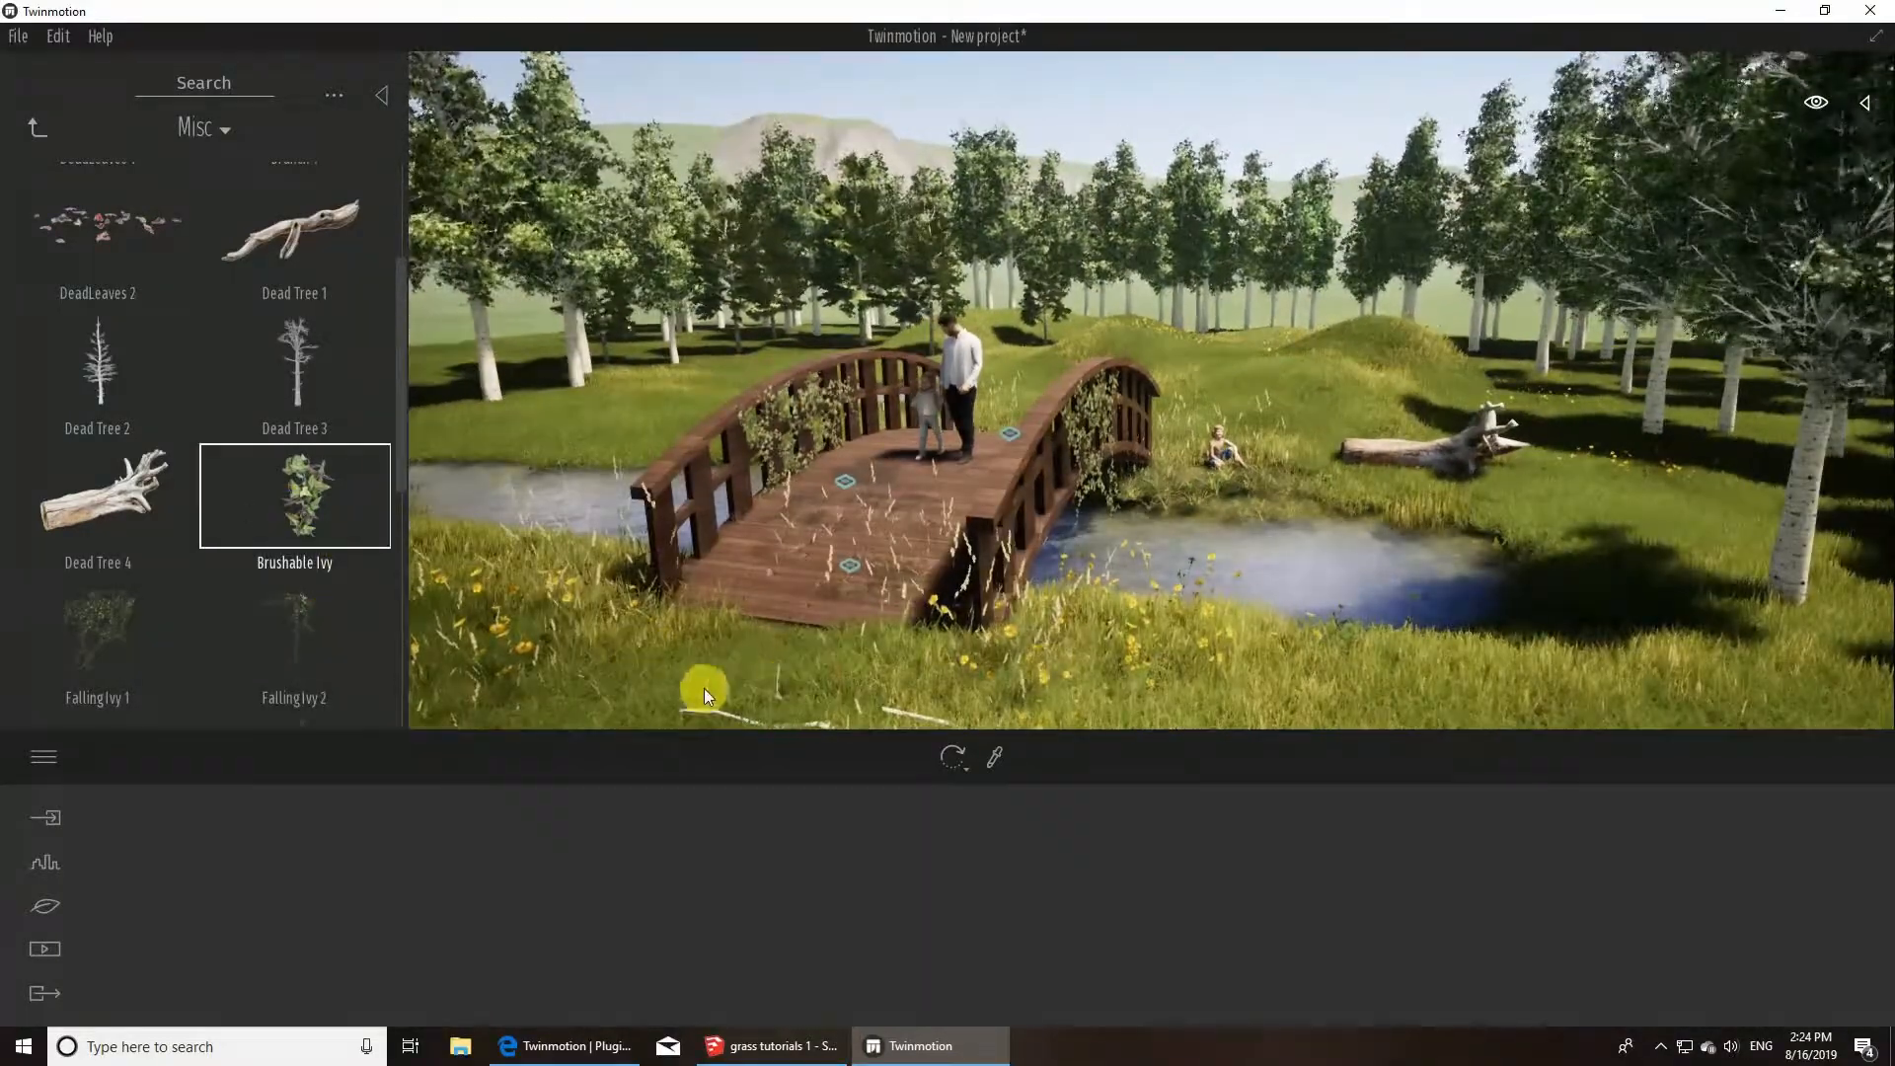
pyautogui.press('s')
# - Place a Bird of paradise 2 plant from the Bushes library on the near bank of the pond beside the bridge
pyautogui.moveTo(393, 470)
pyautogui.mouseDown()
pyautogui.moveTo(393, 705)
pyautogui.moveTo(381, 347)
pyautogui.mouseUp()
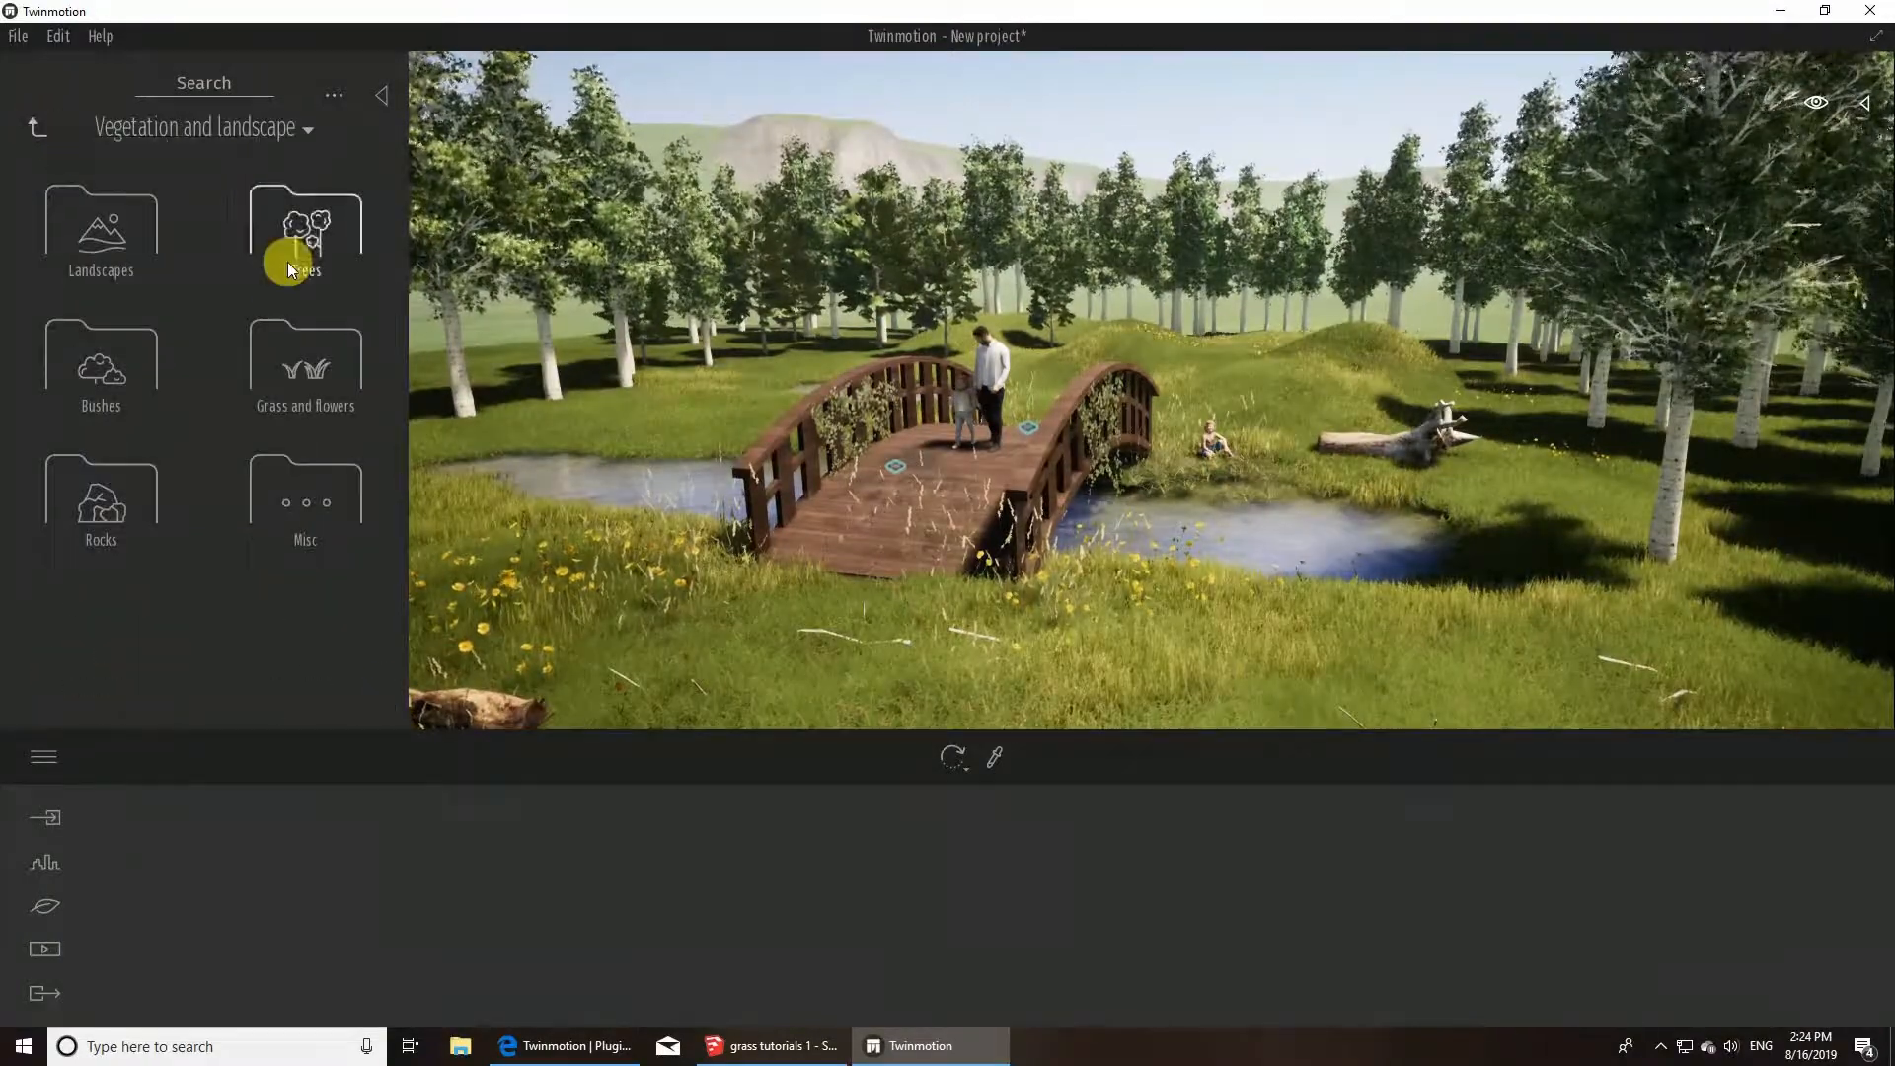
pyautogui.click(127, 393)
pyautogui.scroll(-2, 401, 262)
pyautogui.scroll(-3, 399, 274)
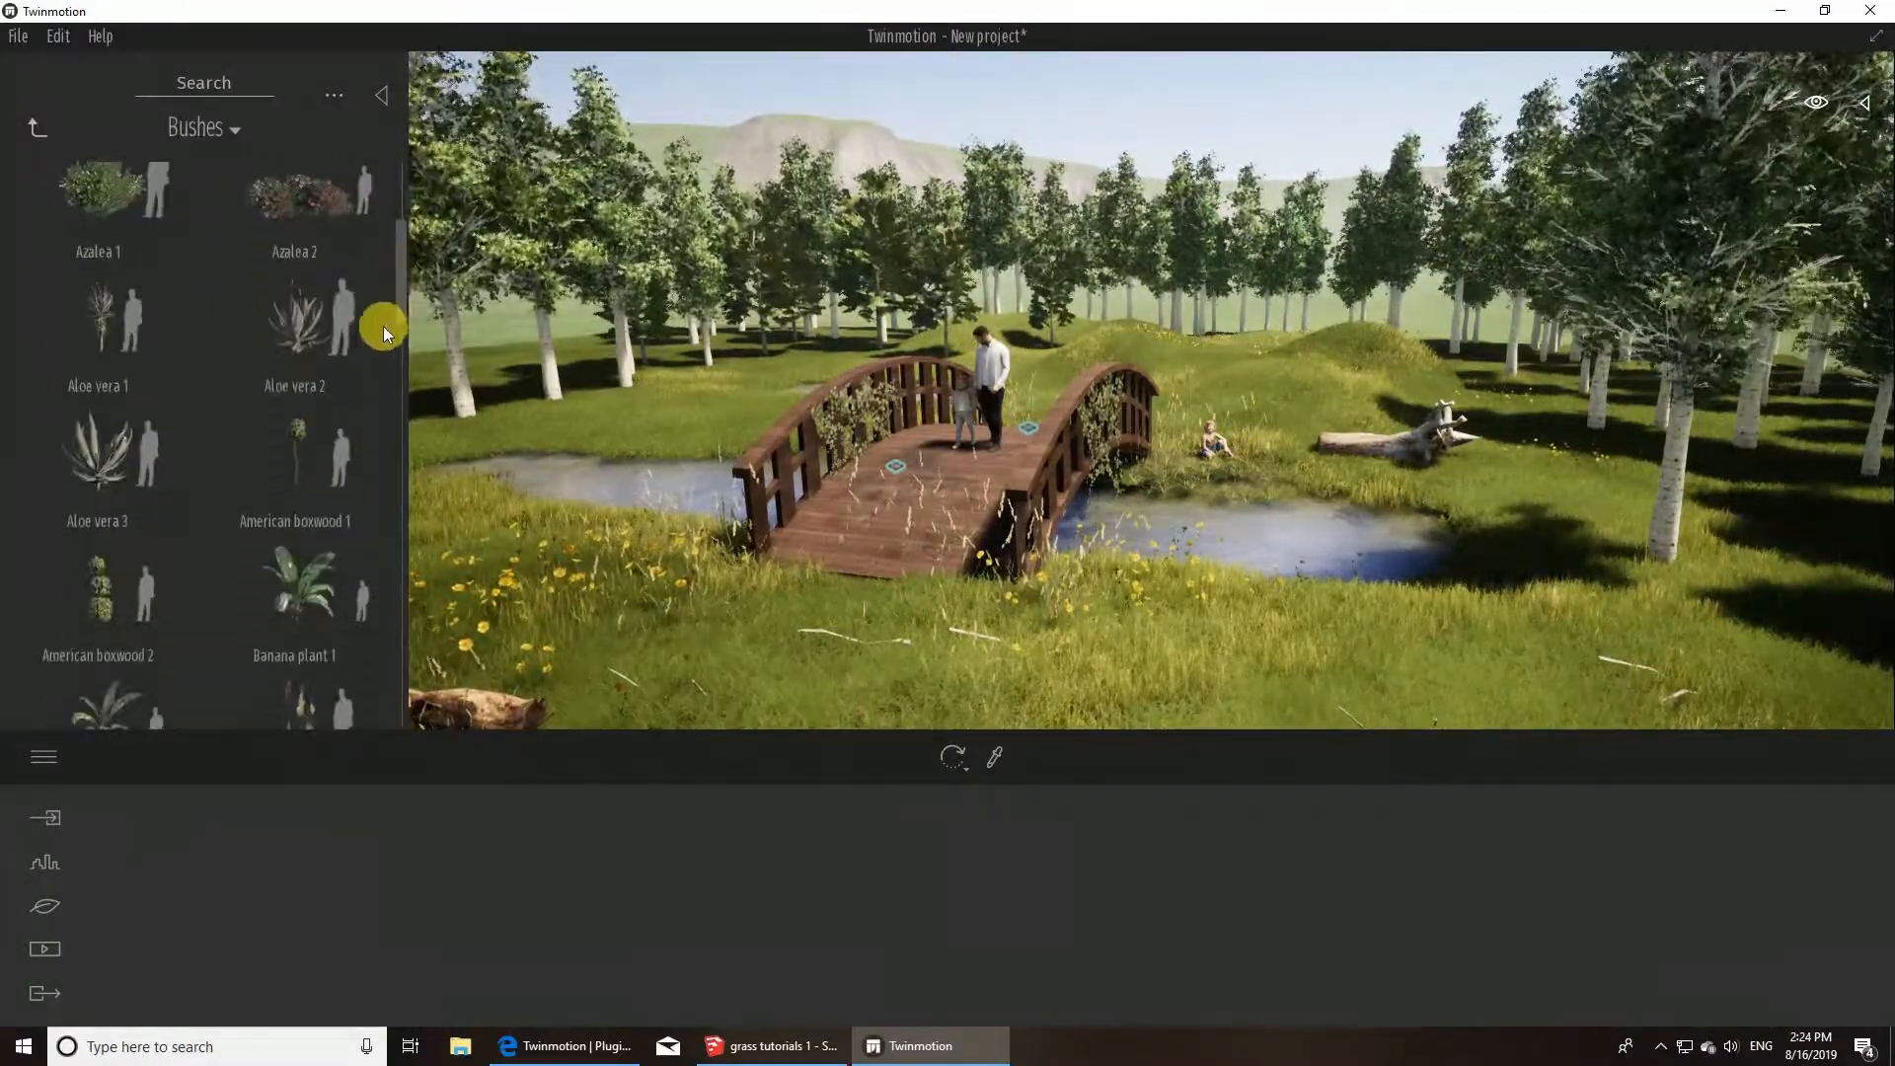
pyautogui.moveTo(283, 441); pyautogui.dragTo(612, 572)
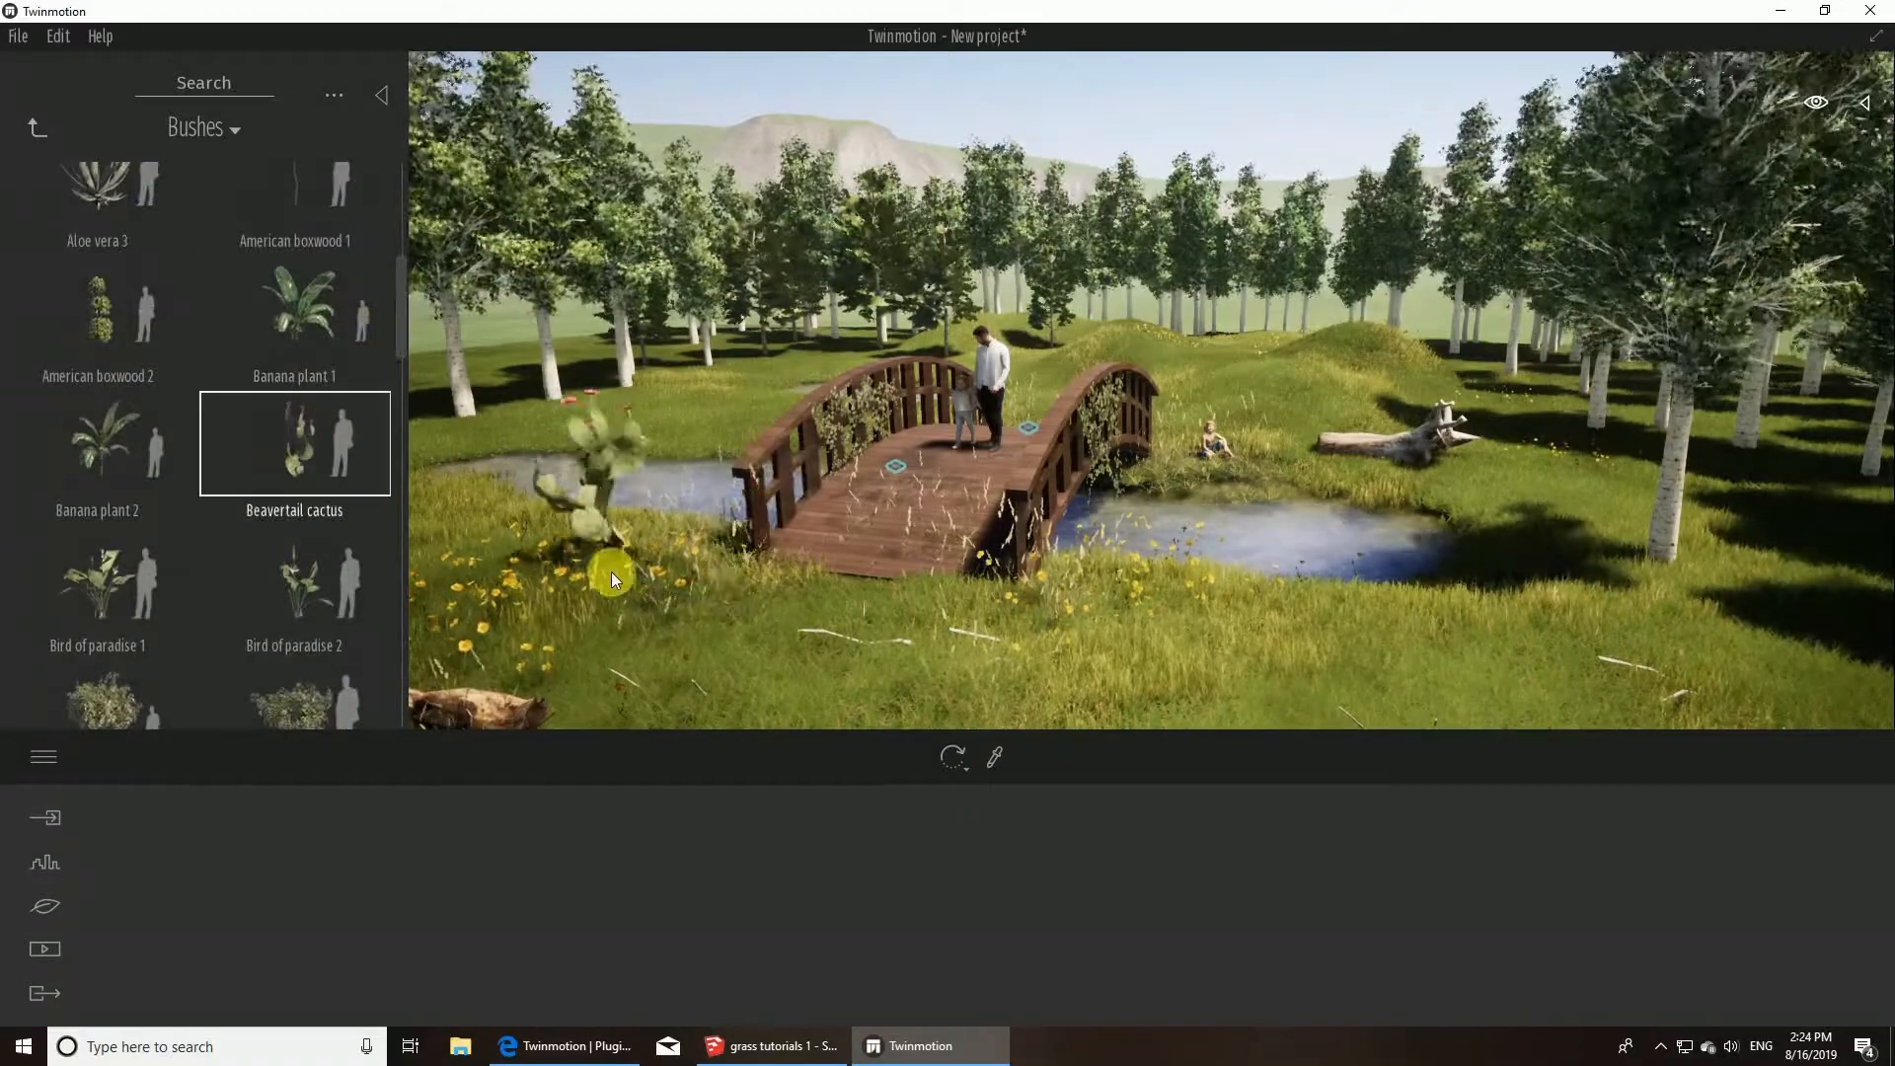
pyautogui.click(297, 590)
pyautogui.click(487, 549)
pyautogui.scroll(-2, 1026, 635)
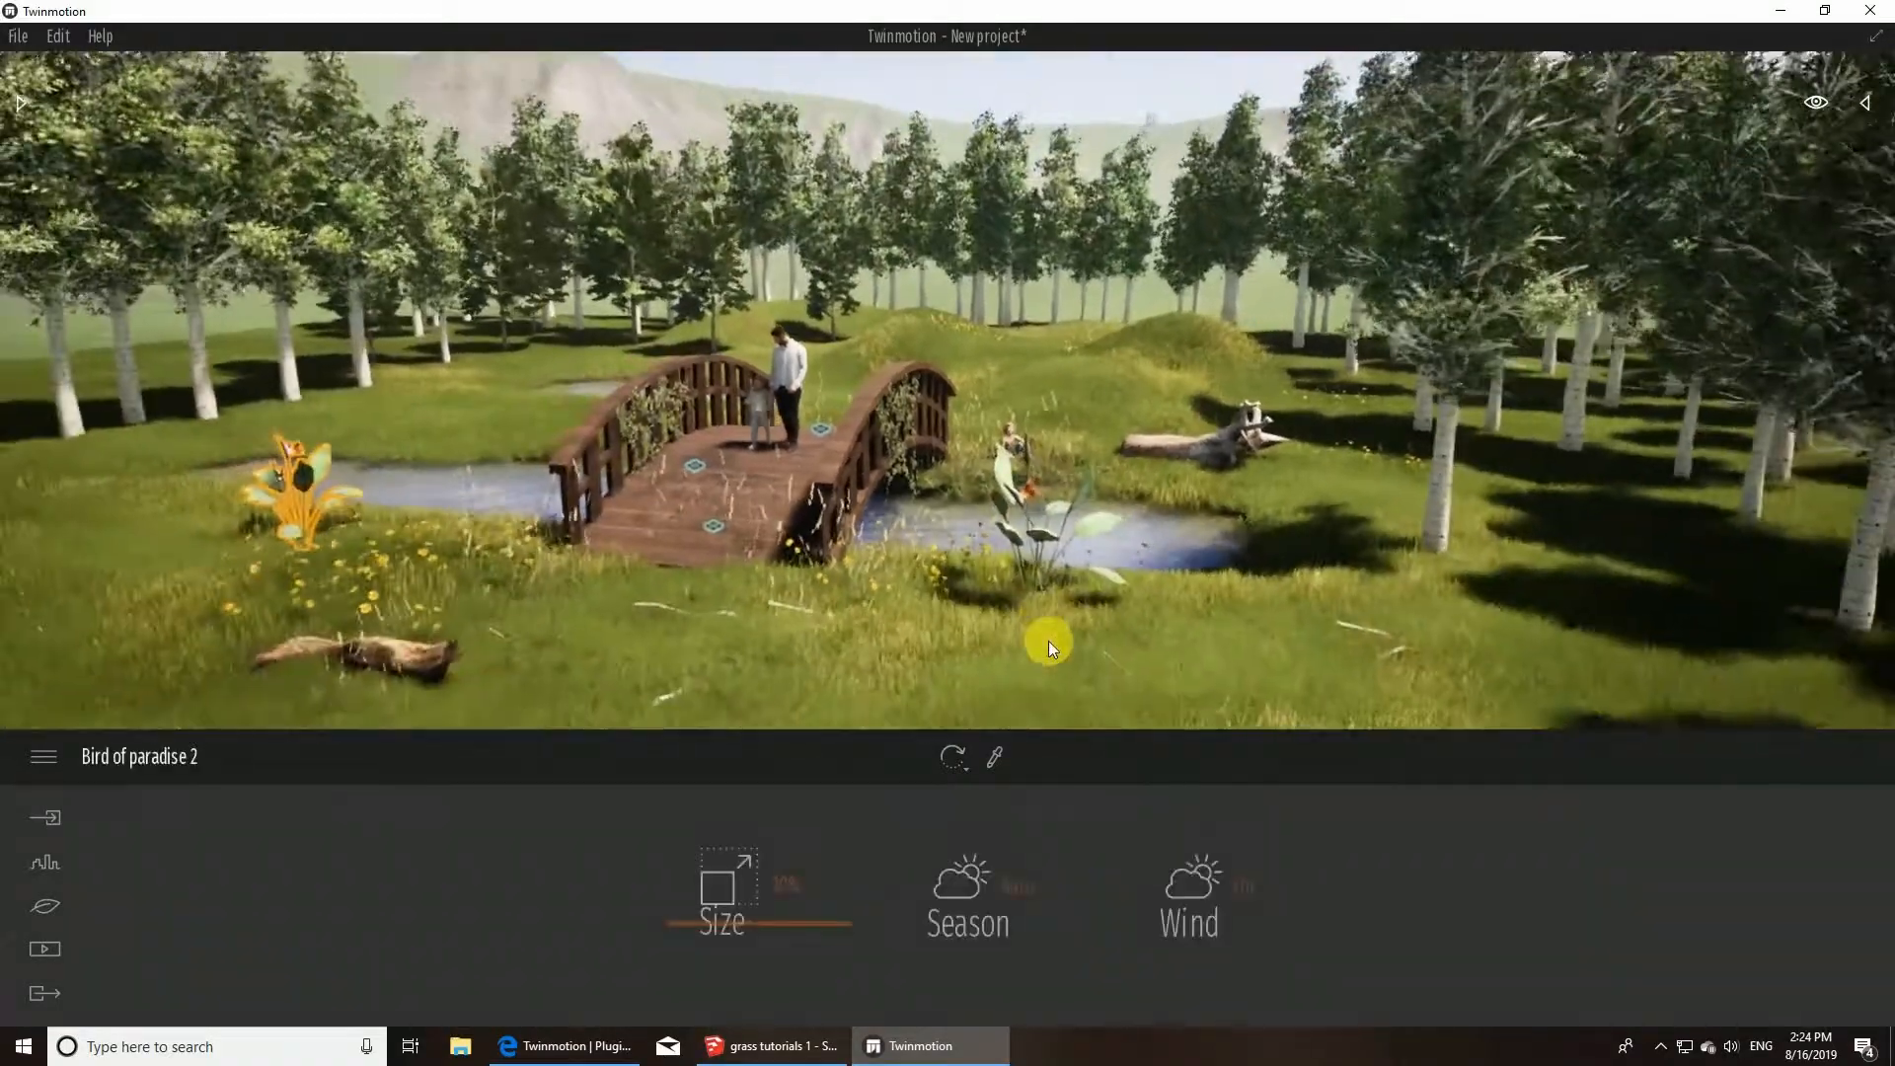
pyautogui.press('Escape')
# - Place several Dog rose 1 bushes across the far bank, on the mounds and beside the bridge ends
pyautogui.moveTo(21, 100)
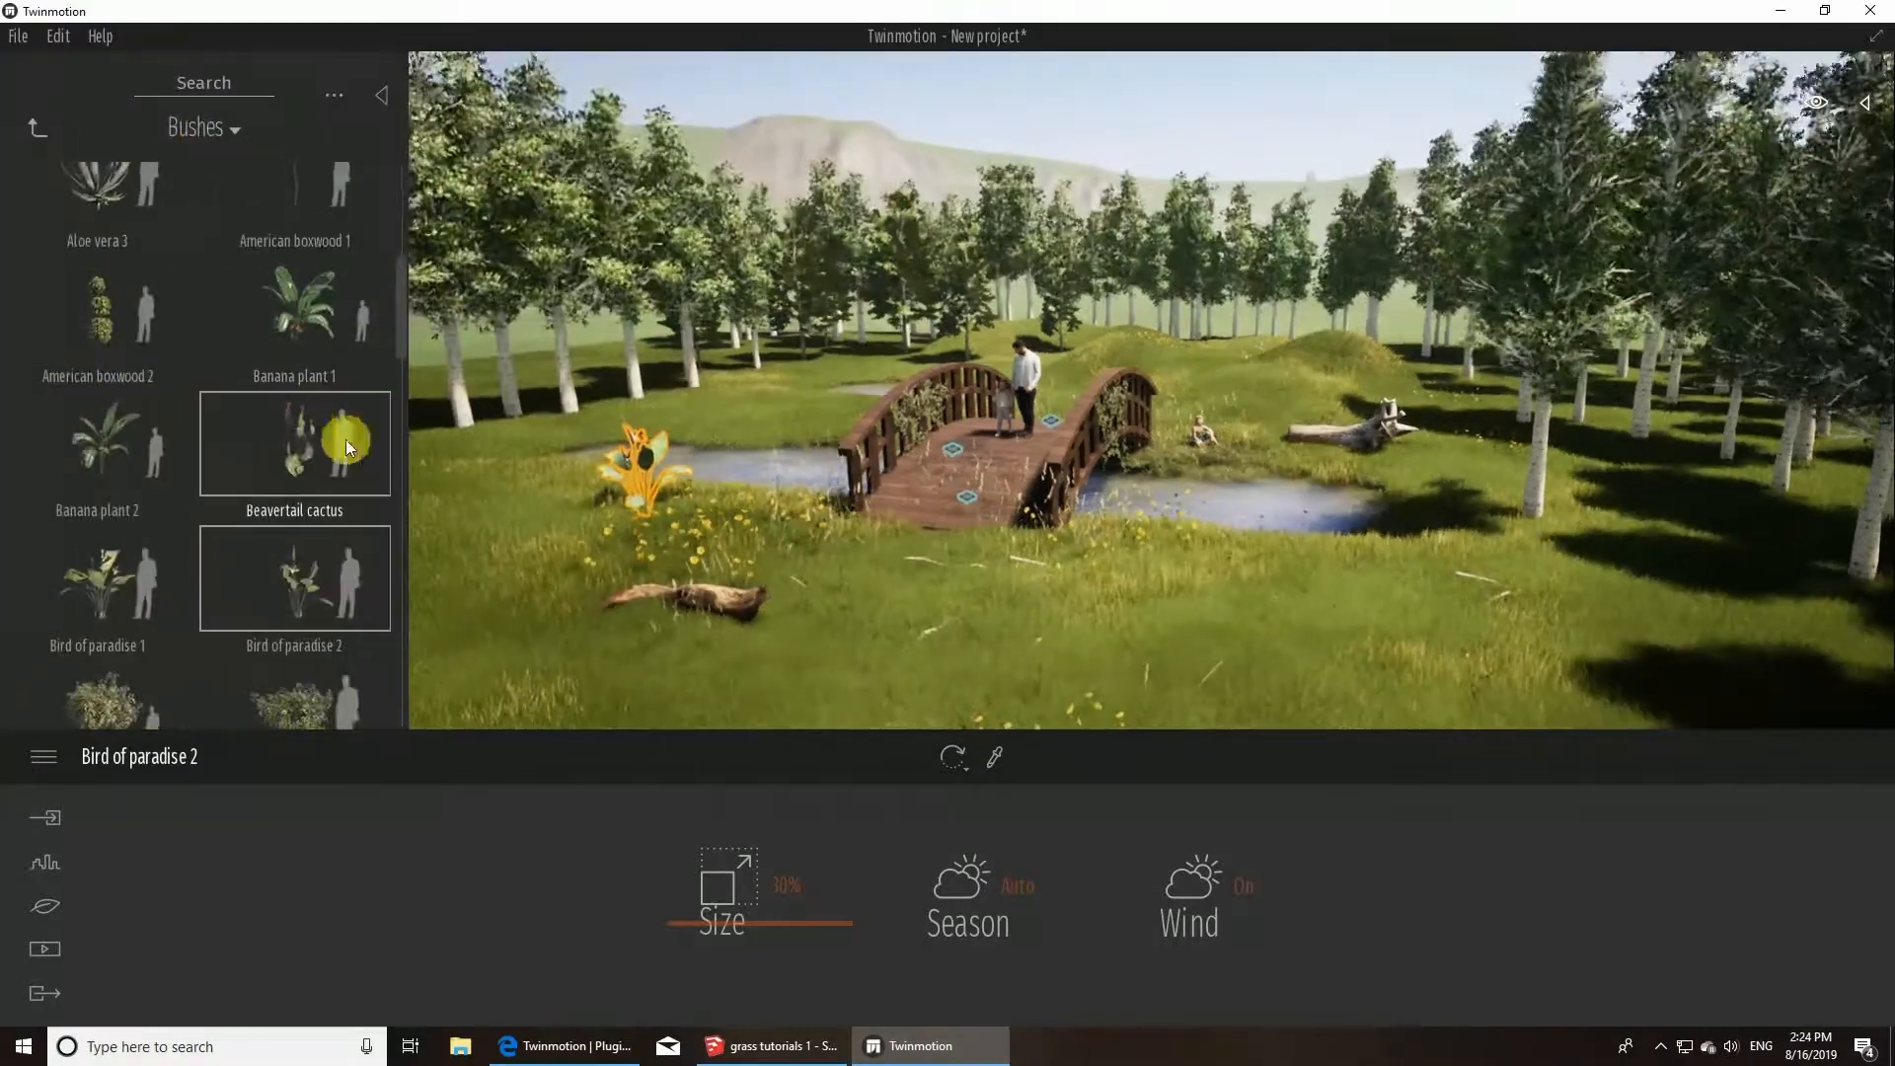
pyautogui.click(99, 583)
pyautogui.moveTo(401, 277); pyautogui.dragTo(395, 421)
pyautogui.click(296, 449)
pyautogui.click(296, 335)
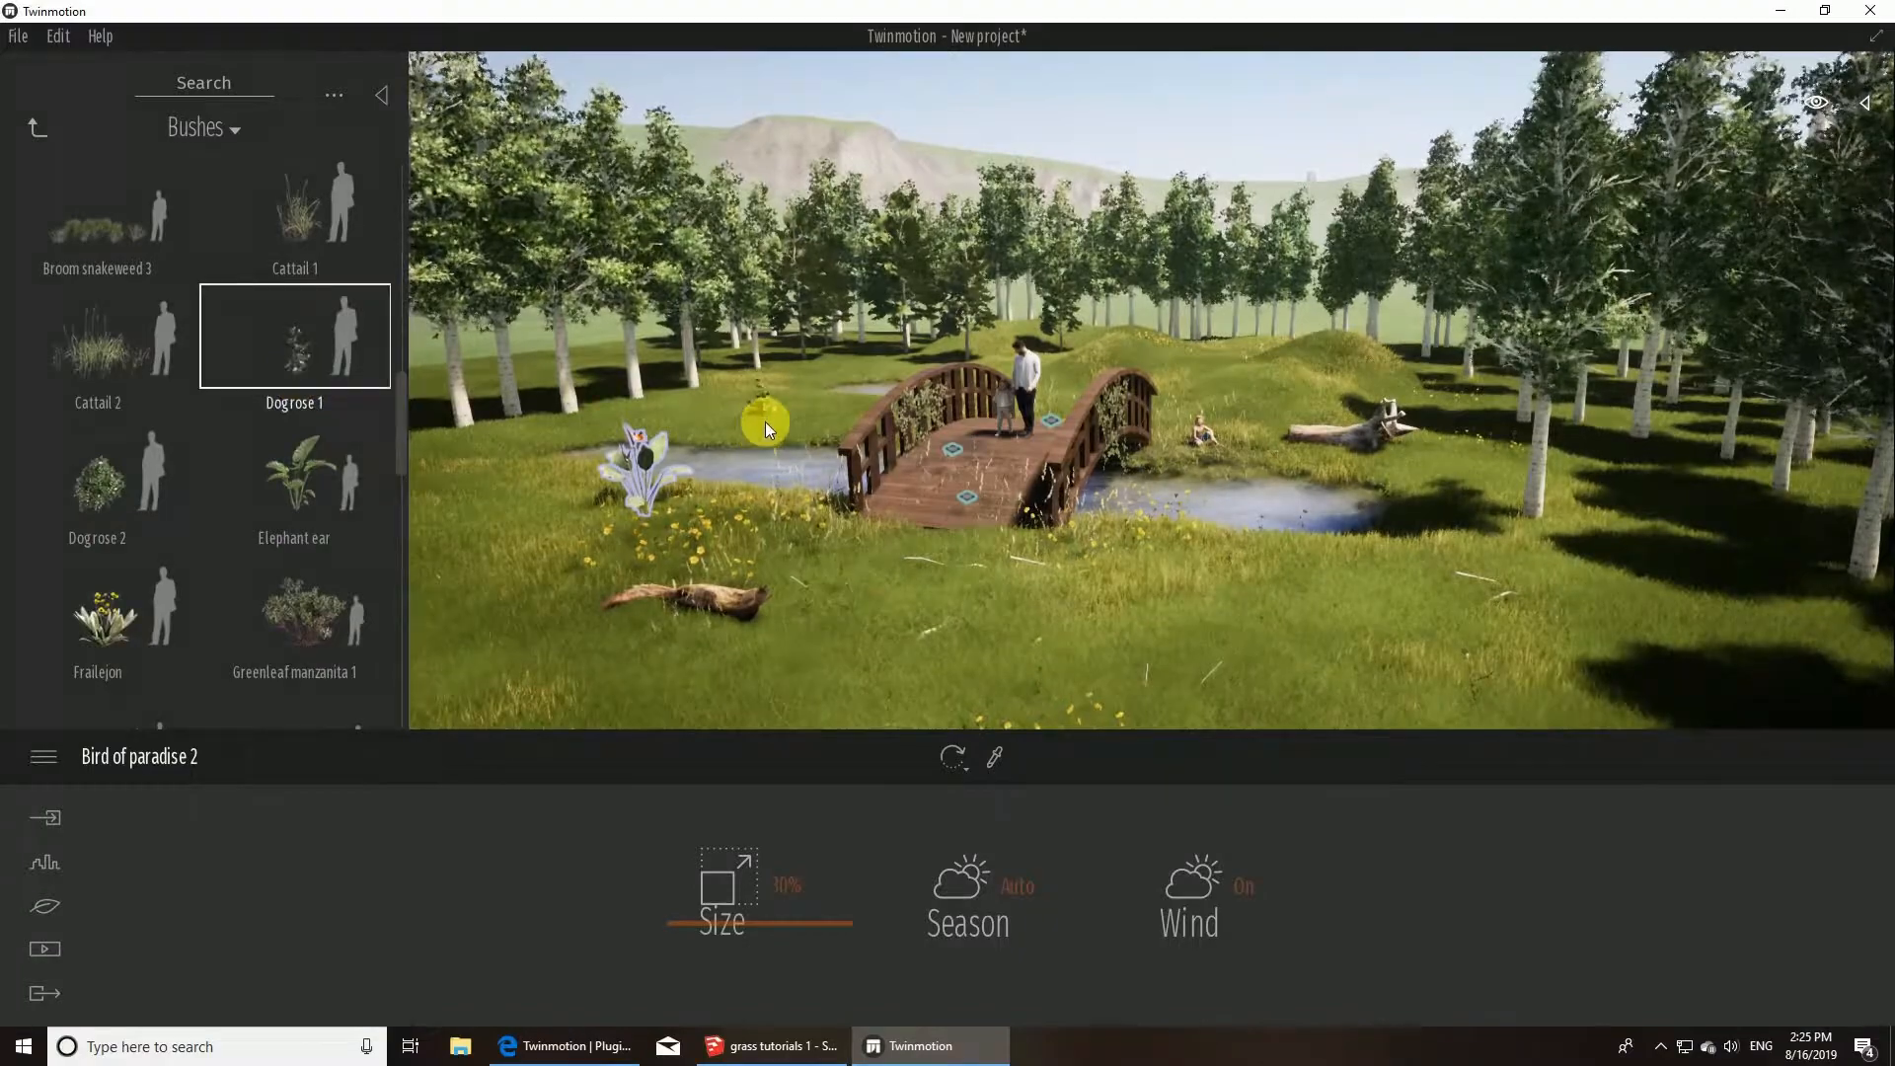
pyautogui.click(765, 422)
pyautogui.click(1103, 388)
pyautogui.click(904, 339)
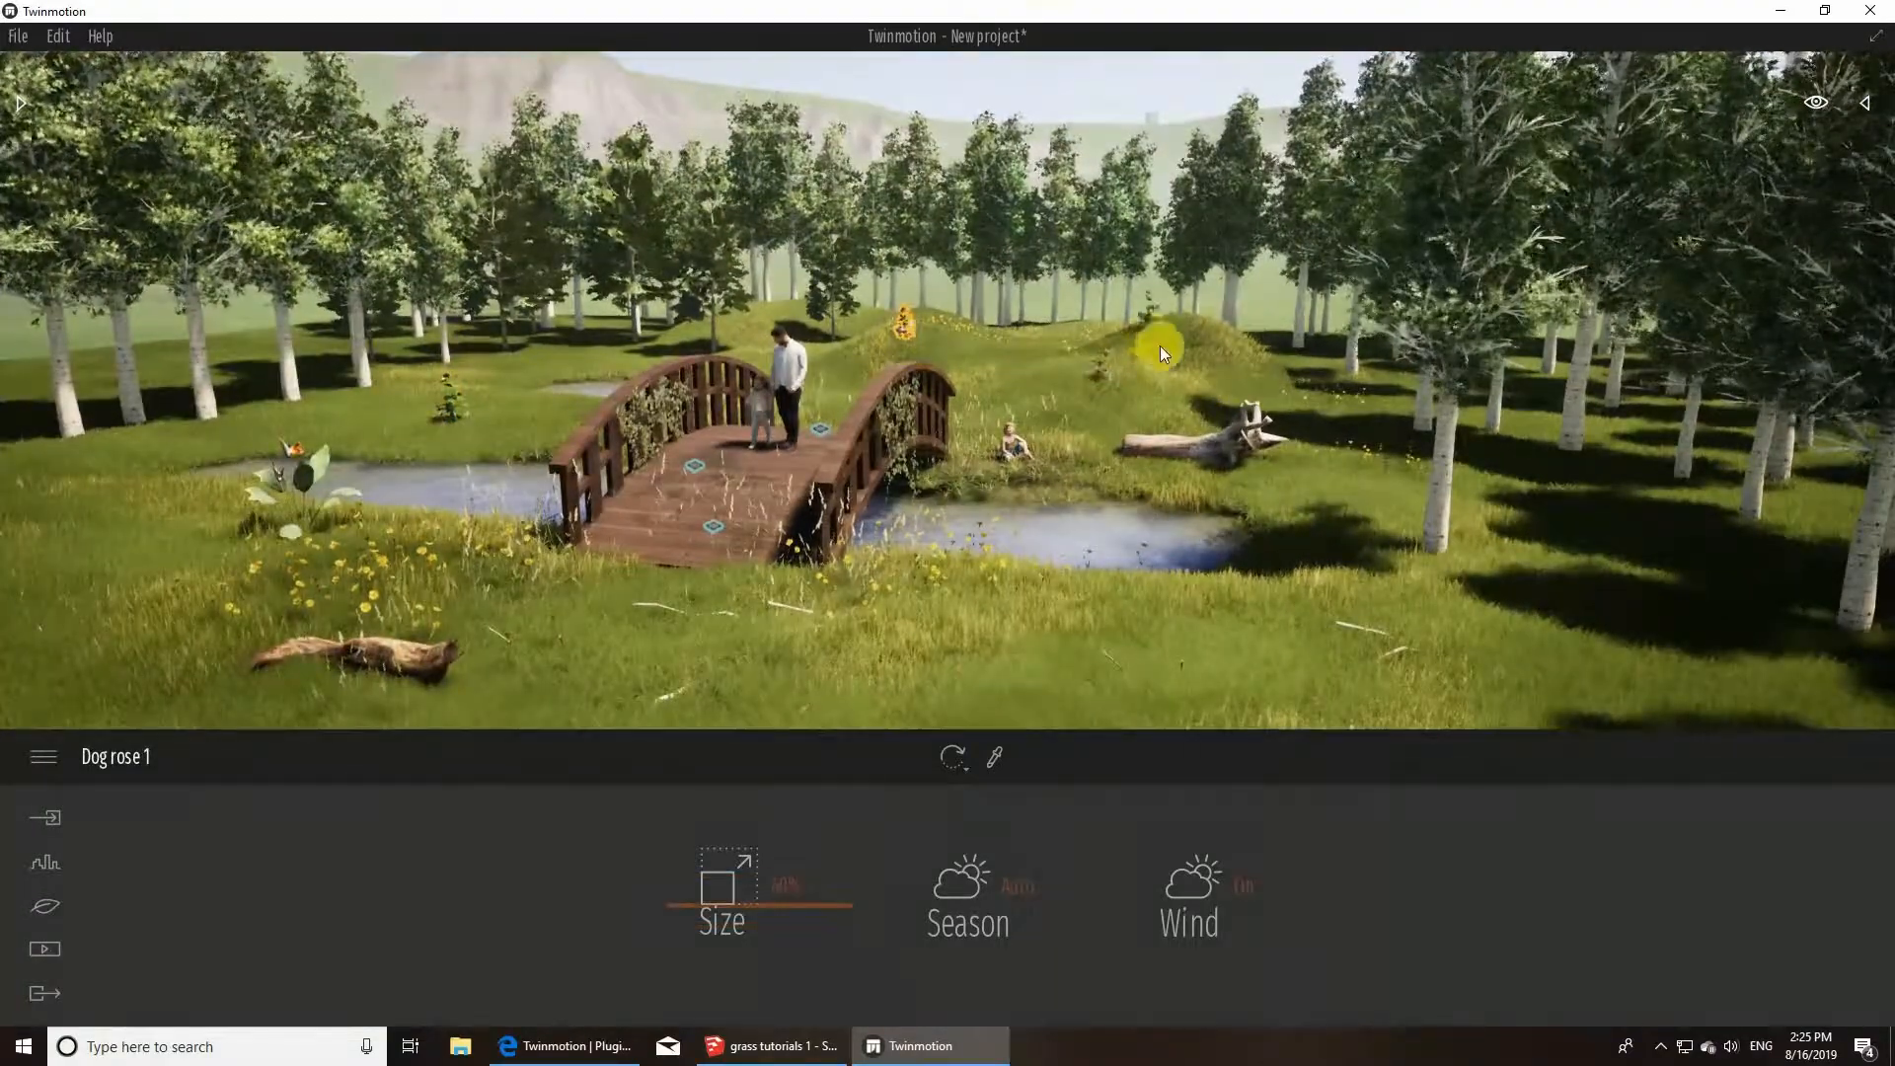
pyautogui.click(841, 598)
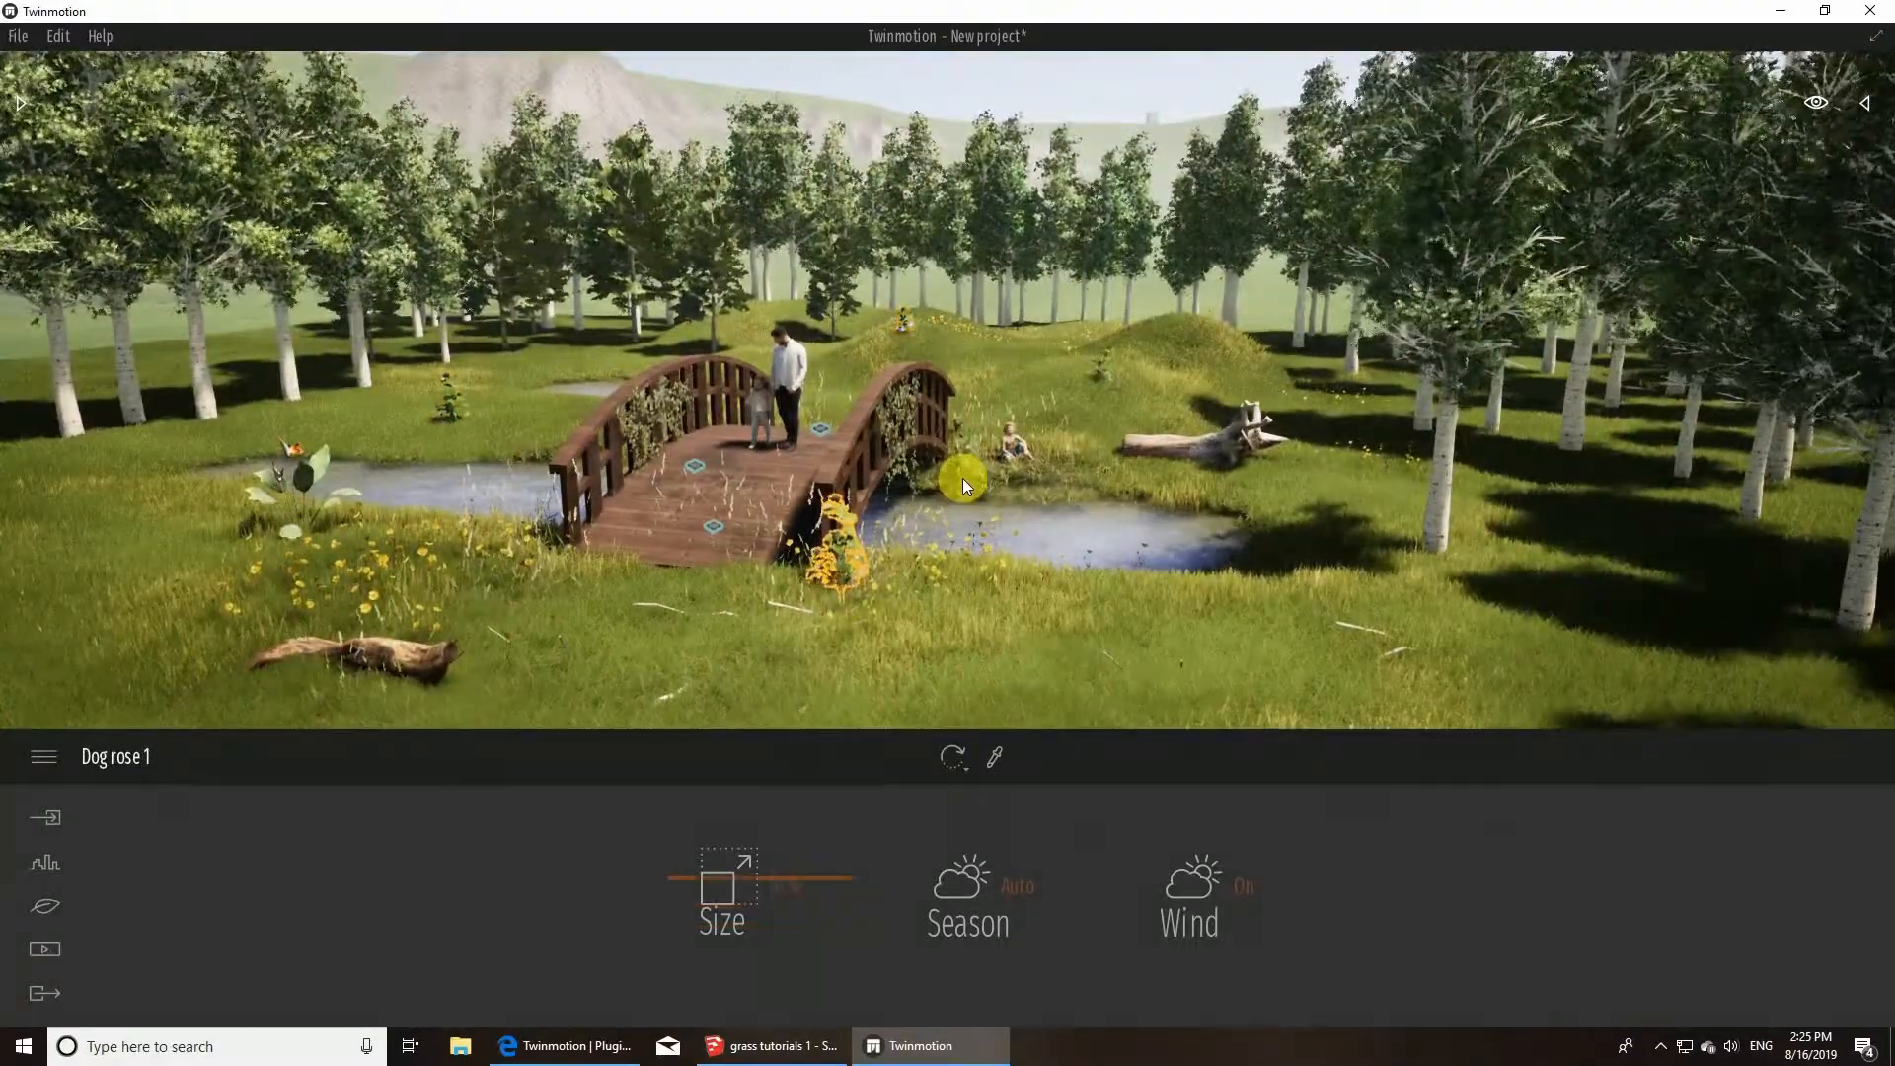
# - Place a Lotus 2 plant in the pond between the Bird of paradise and the bridge
pyautogui.click(21, 102)
pyautogui.scroll(-3, 404, 411)
pyautogui.scroll(-4, 404, 434)
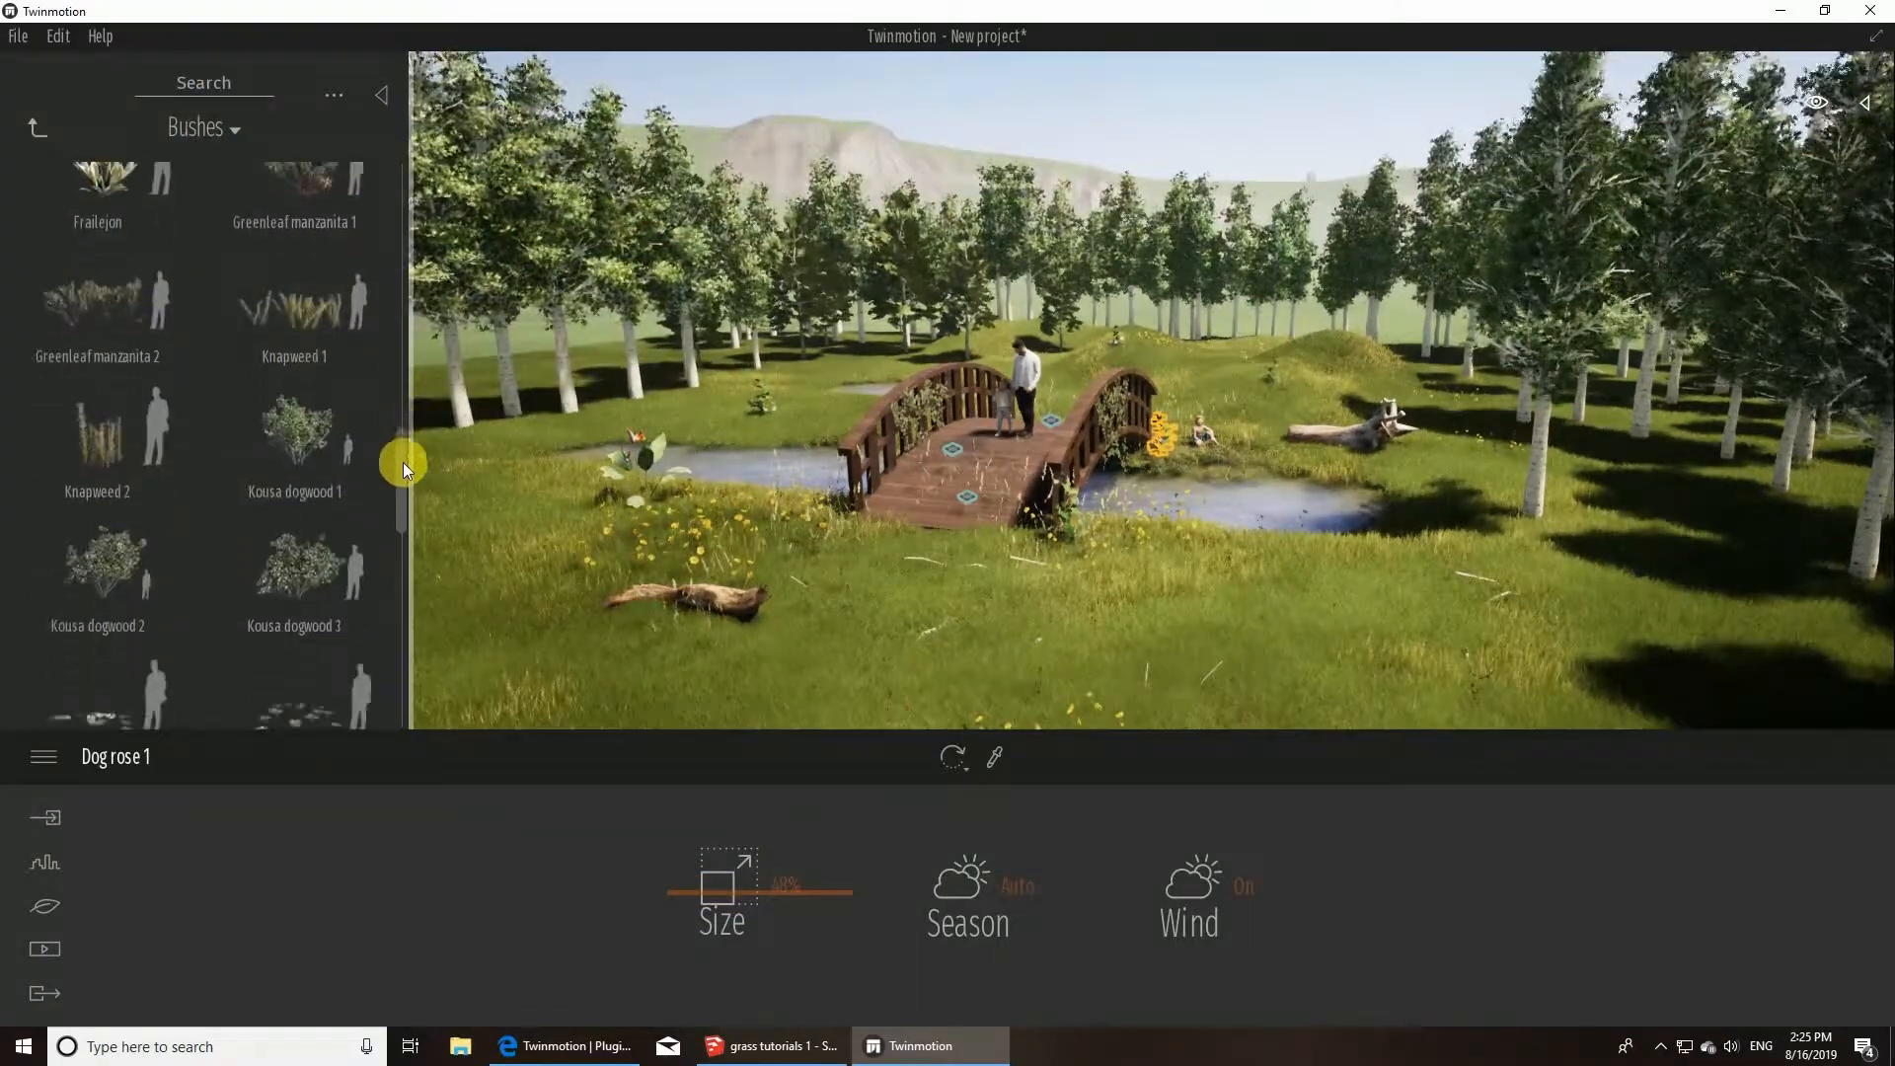
pyautogui.click(296, 498)
pyautogui.scroll(2, 774, 497)
pyautogui.moveTo(774, 498); pyautogui.dragTo(881, 553, button='middle')
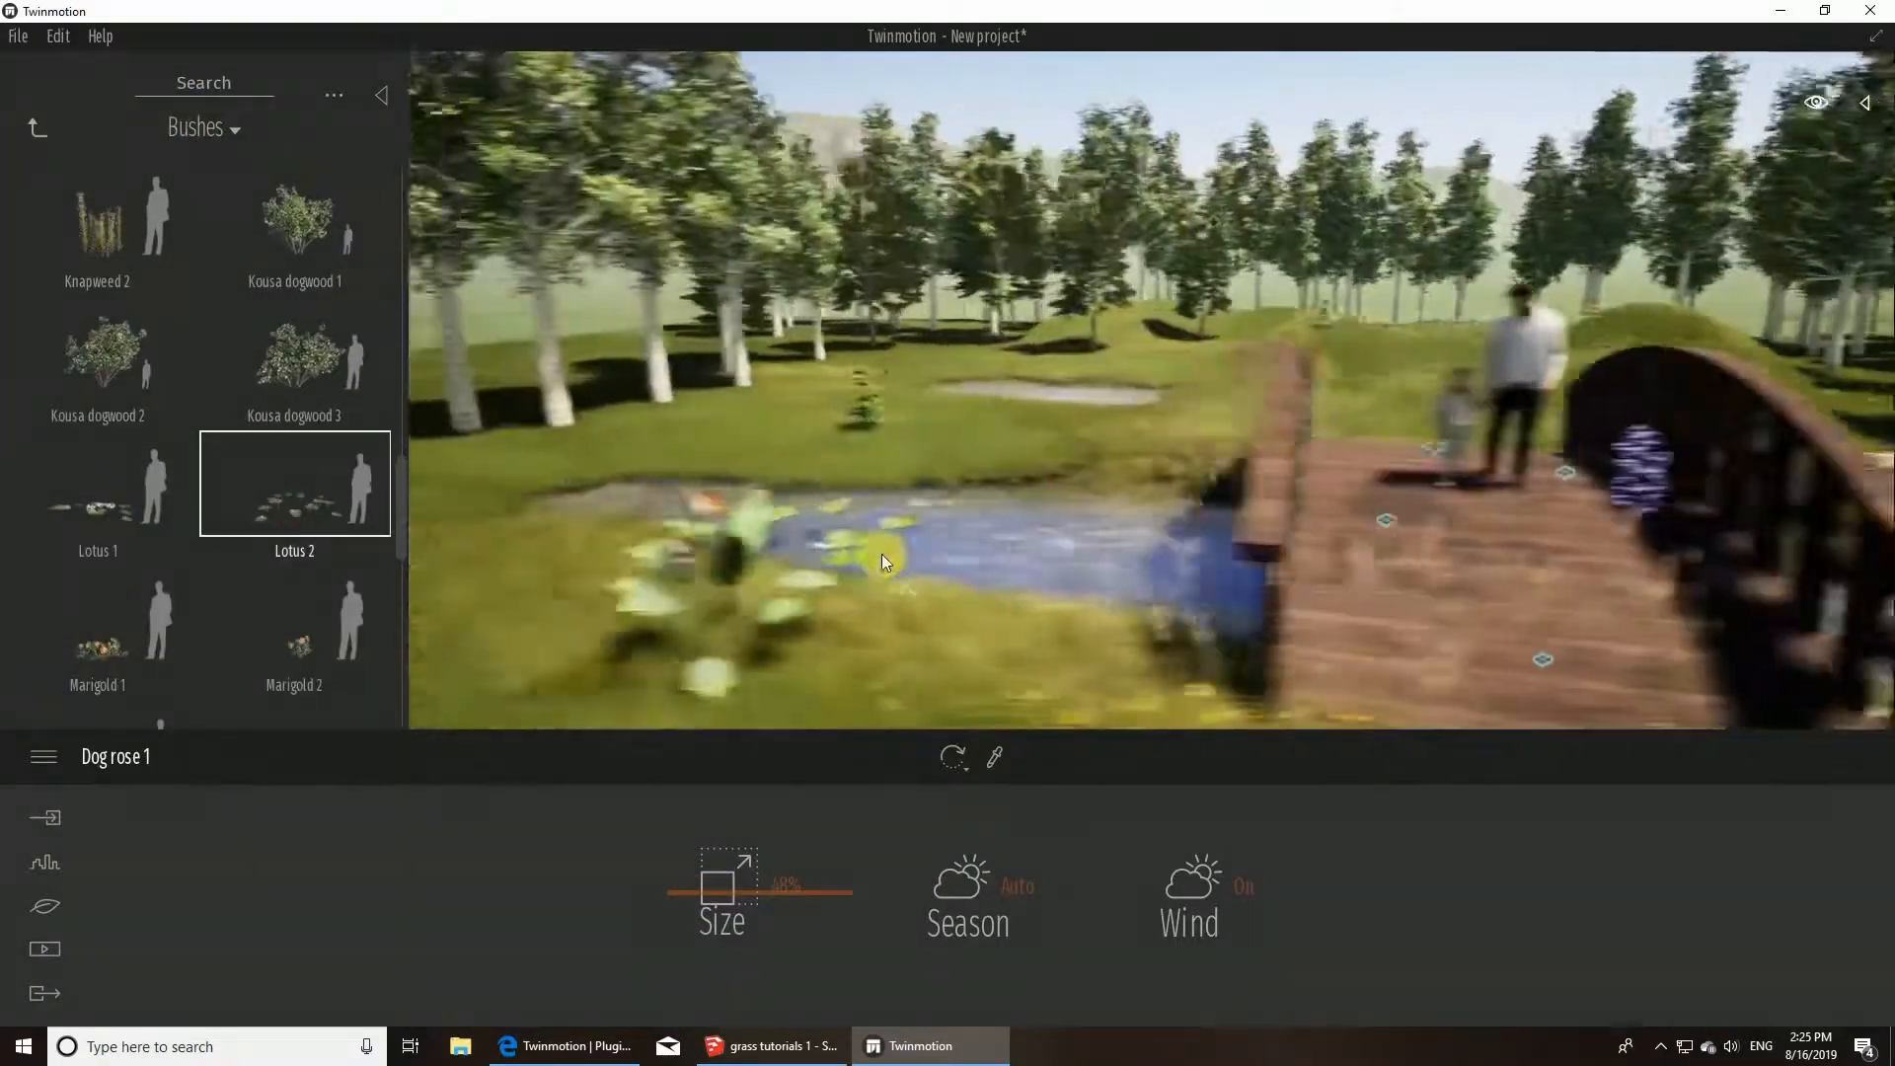
pyautogui.click(1082, 539)
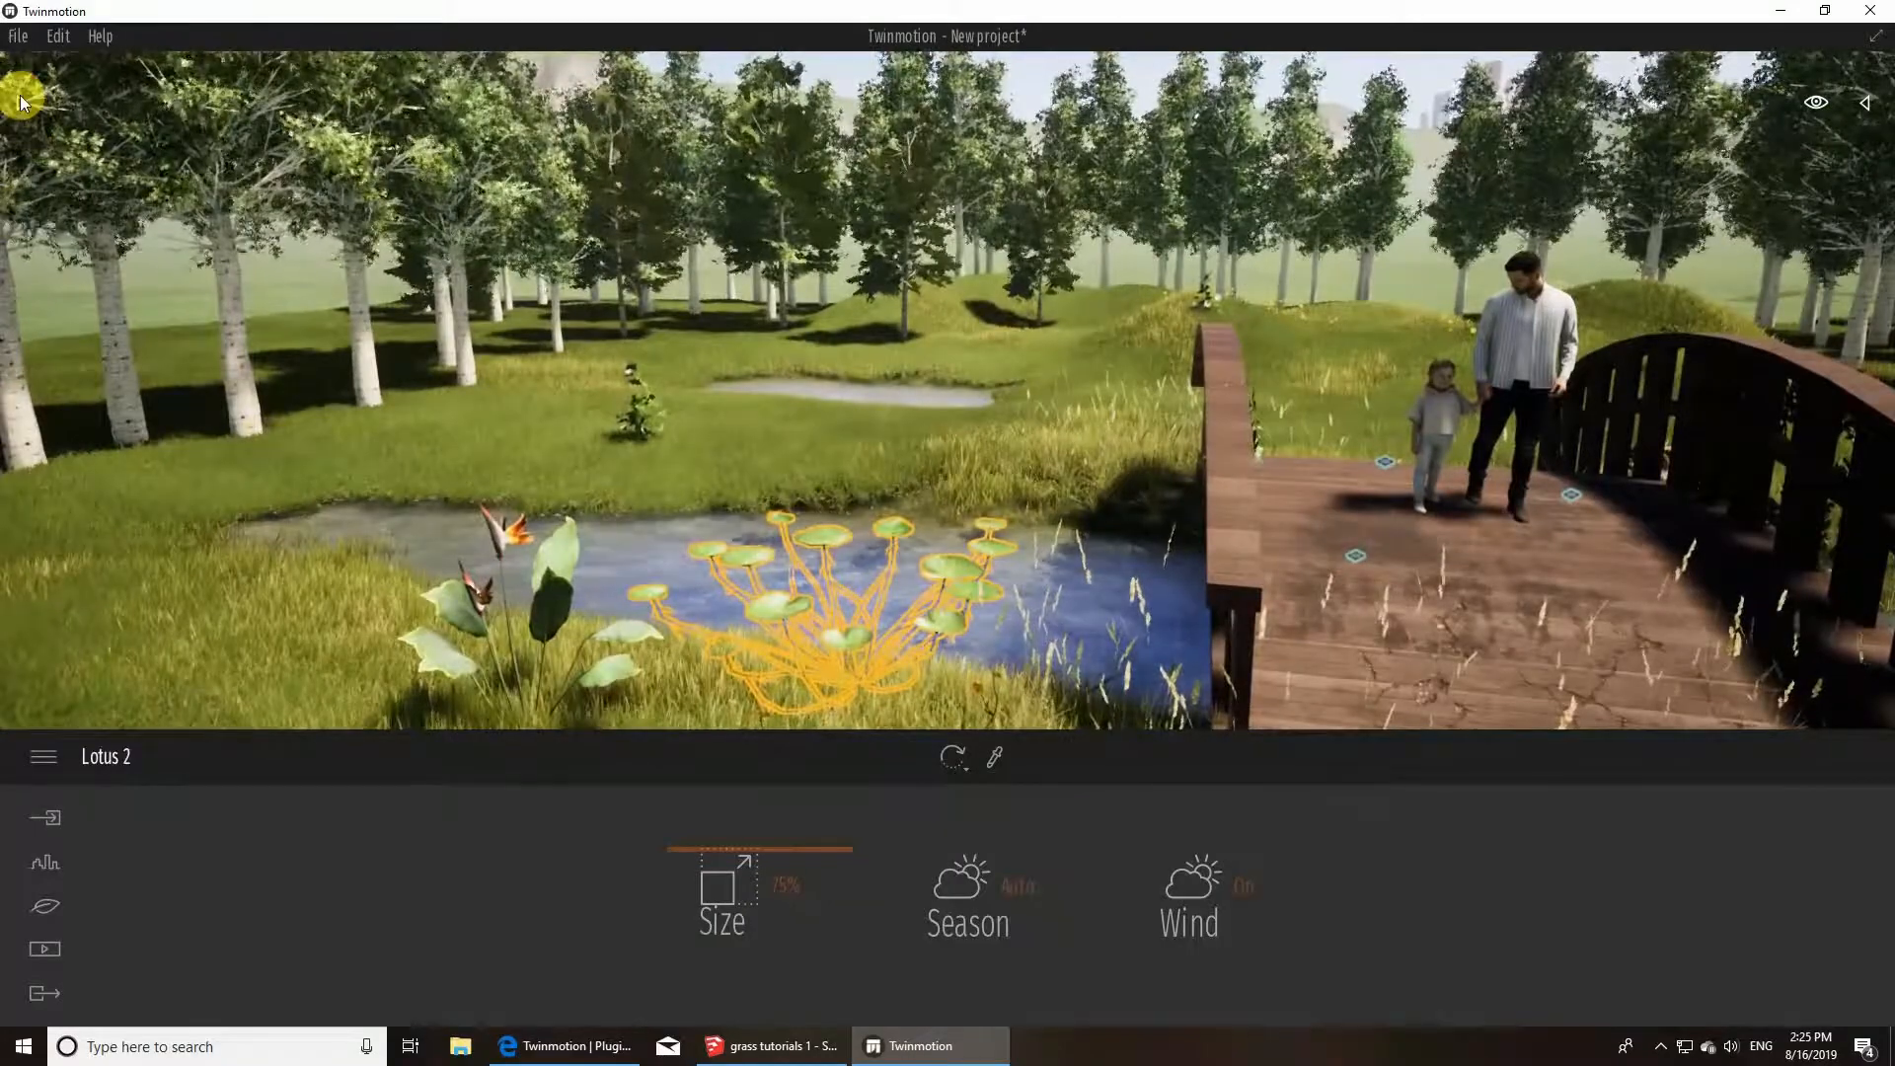
pyautogui.click(20, 103)
pyautogui.click(945, 640)
pyautogui.moveTo(945, 639)
pyautogui.mouseDown(button='right')
pyautogui.moveTo(1223, 720)
pyautogui.moveTo(1273, 691)
pyautogui.moveTo(1164, 721)
pyautogui.moveTo(948, 553)
pyautogui.moveTo(922, 626)
pyautogui.mouseUp(button='right')
# - Place a Marigold 2 clump on the grass near the Bird of paradise plant
pyautogui.click(19, 104)
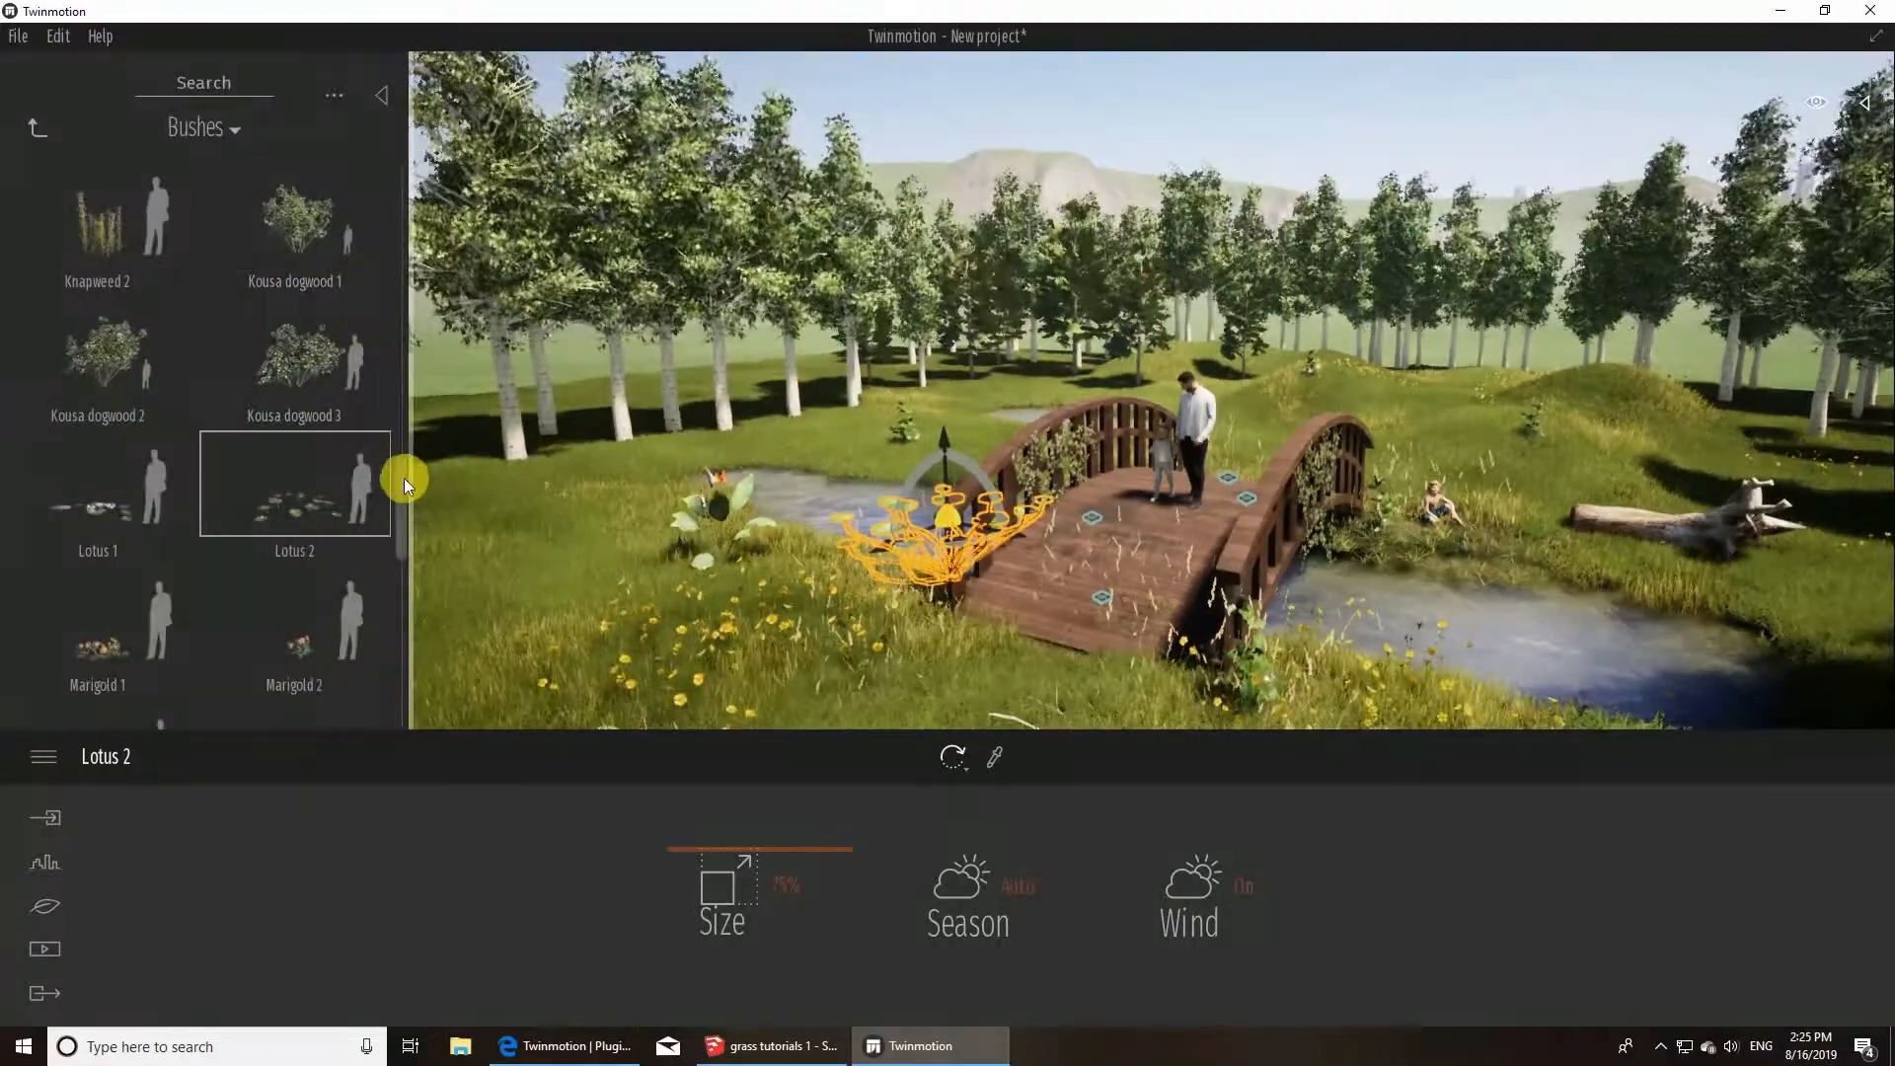
pyautogui.moveTo(402, 477); pyautogui.dragTo(403, 535)
pyautogui.click(300, 227)
pyautogui.click(537, 582)
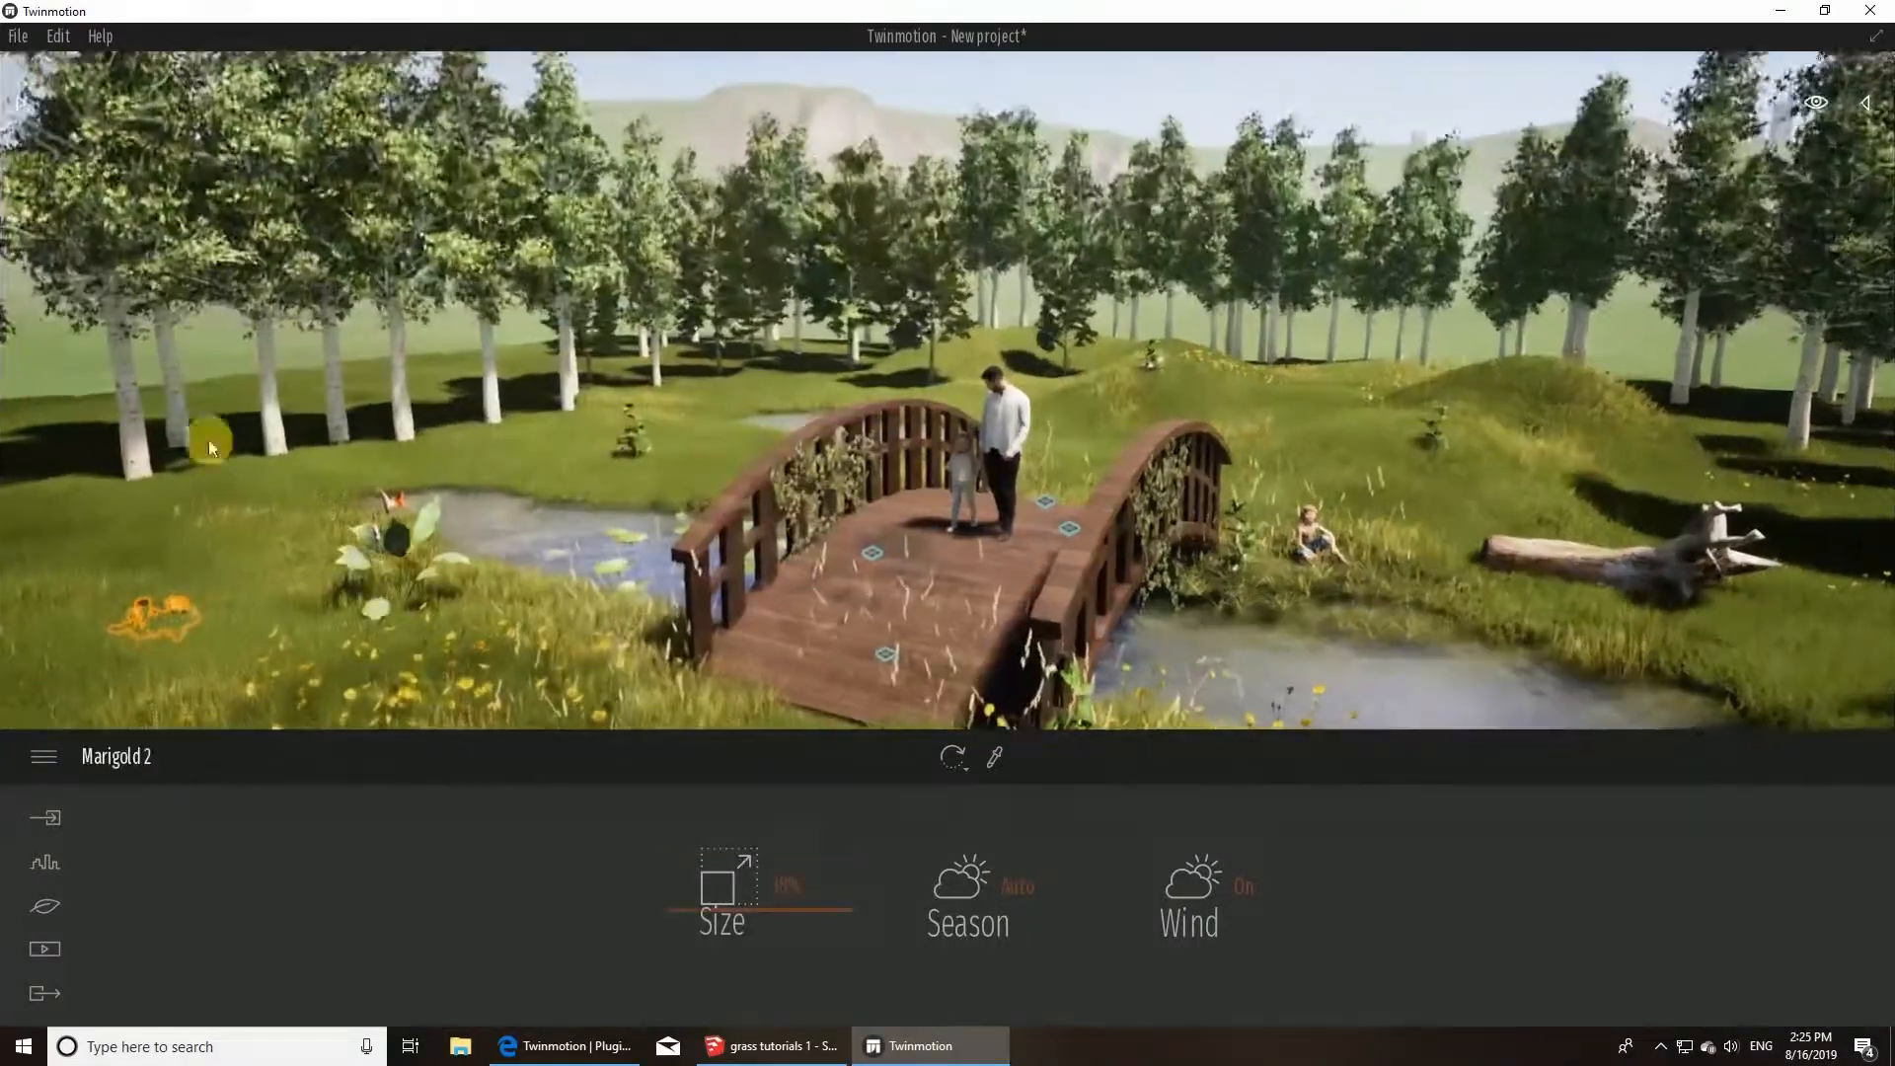
# - Place a Tropical snow 1 plant near the trees behind the far pond
pyautogui.click(19, 104)
pyautogui.moveTo(409, 541); pyautogui.dragTo(409, 653)
pyautogui.click(311, 441)
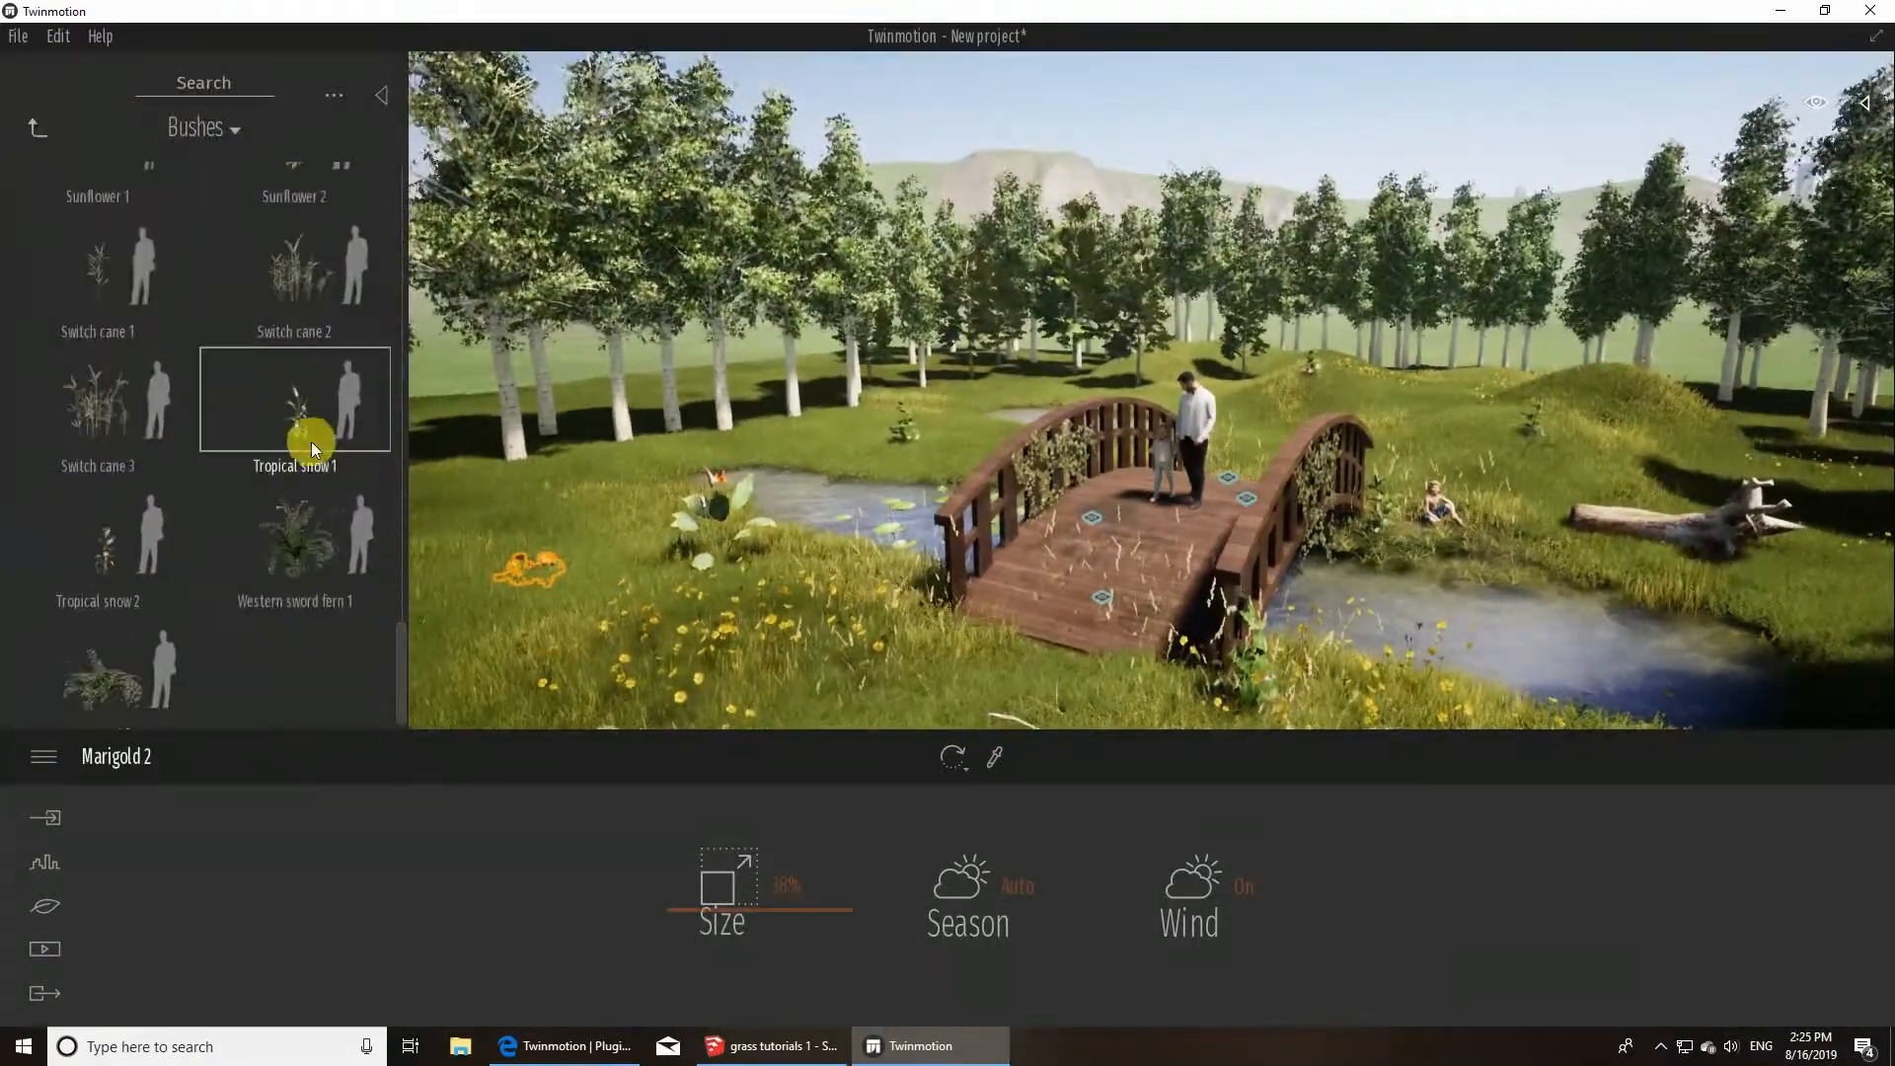
pyautogui.scroll(-4, 893, 648)
pyautogui.scroll(5, 691, 628)
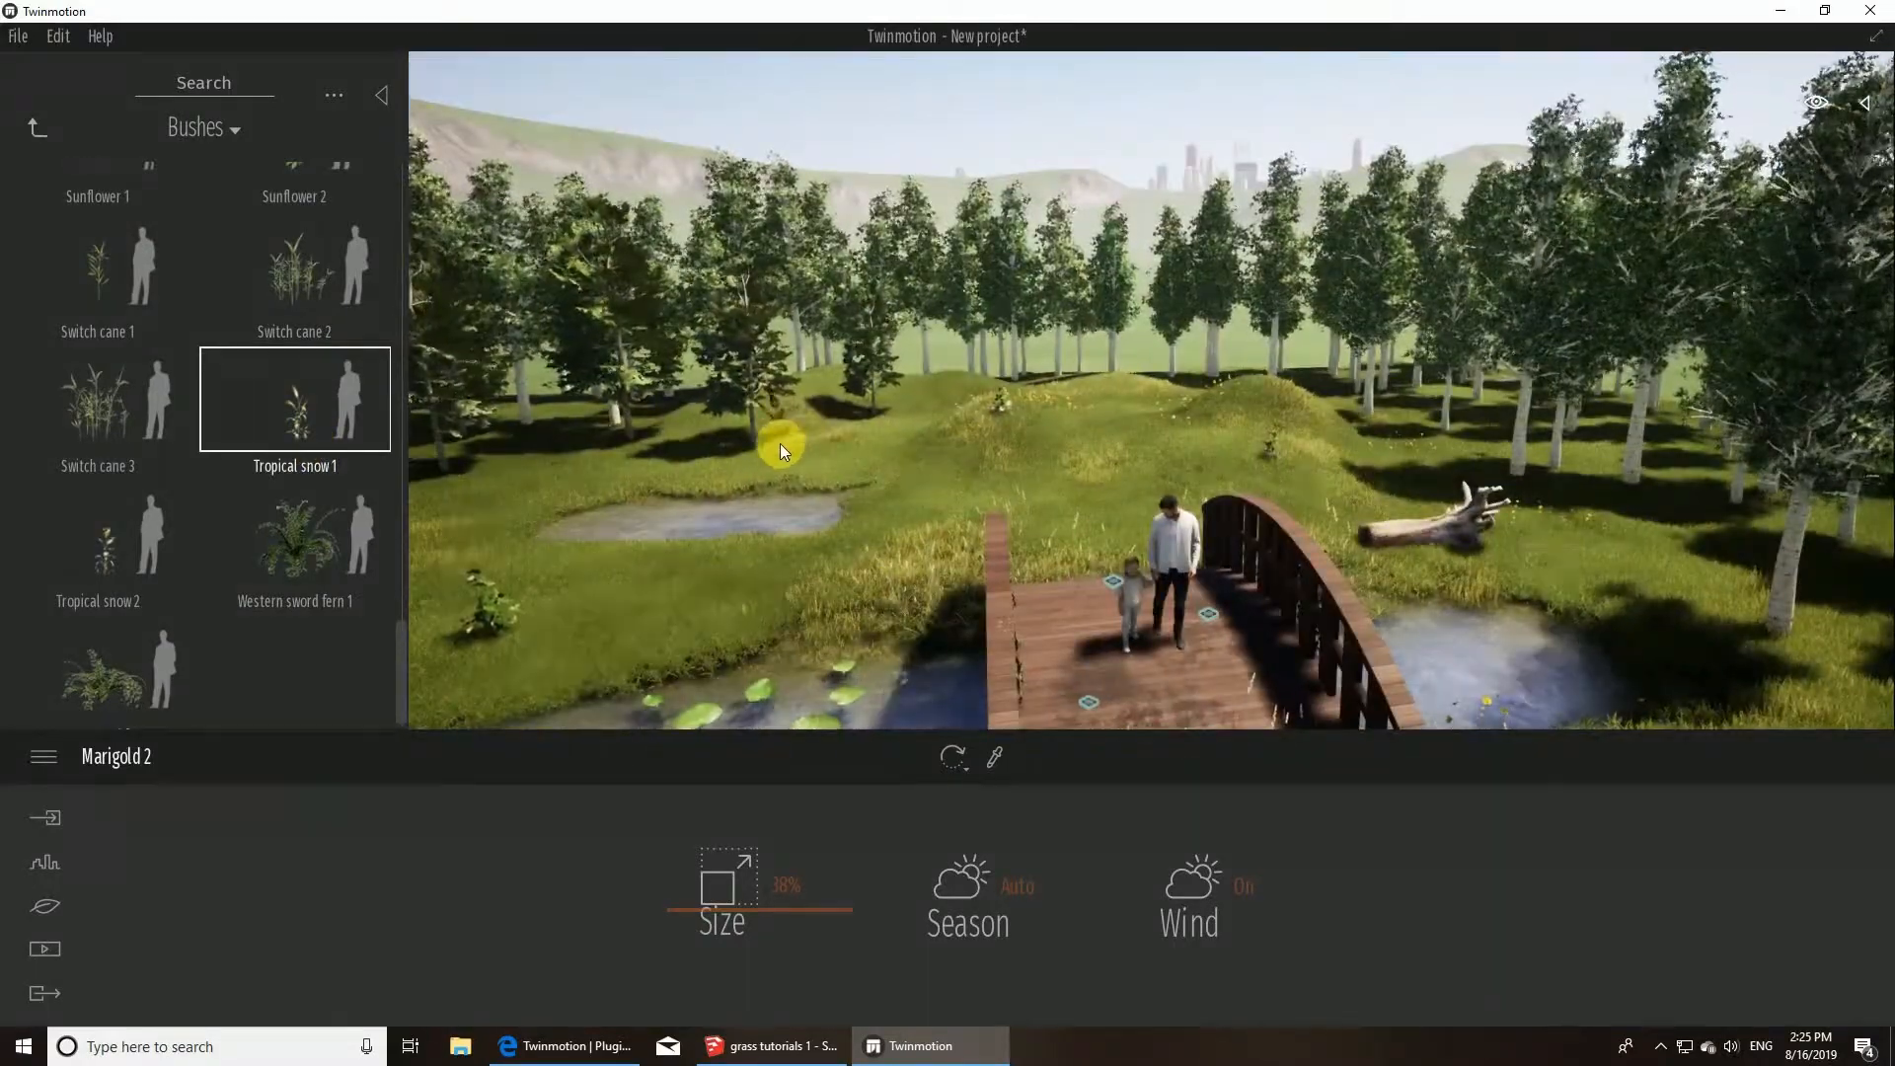
pyautogui.click(780, 442)
pyautogui.click(578, 438)
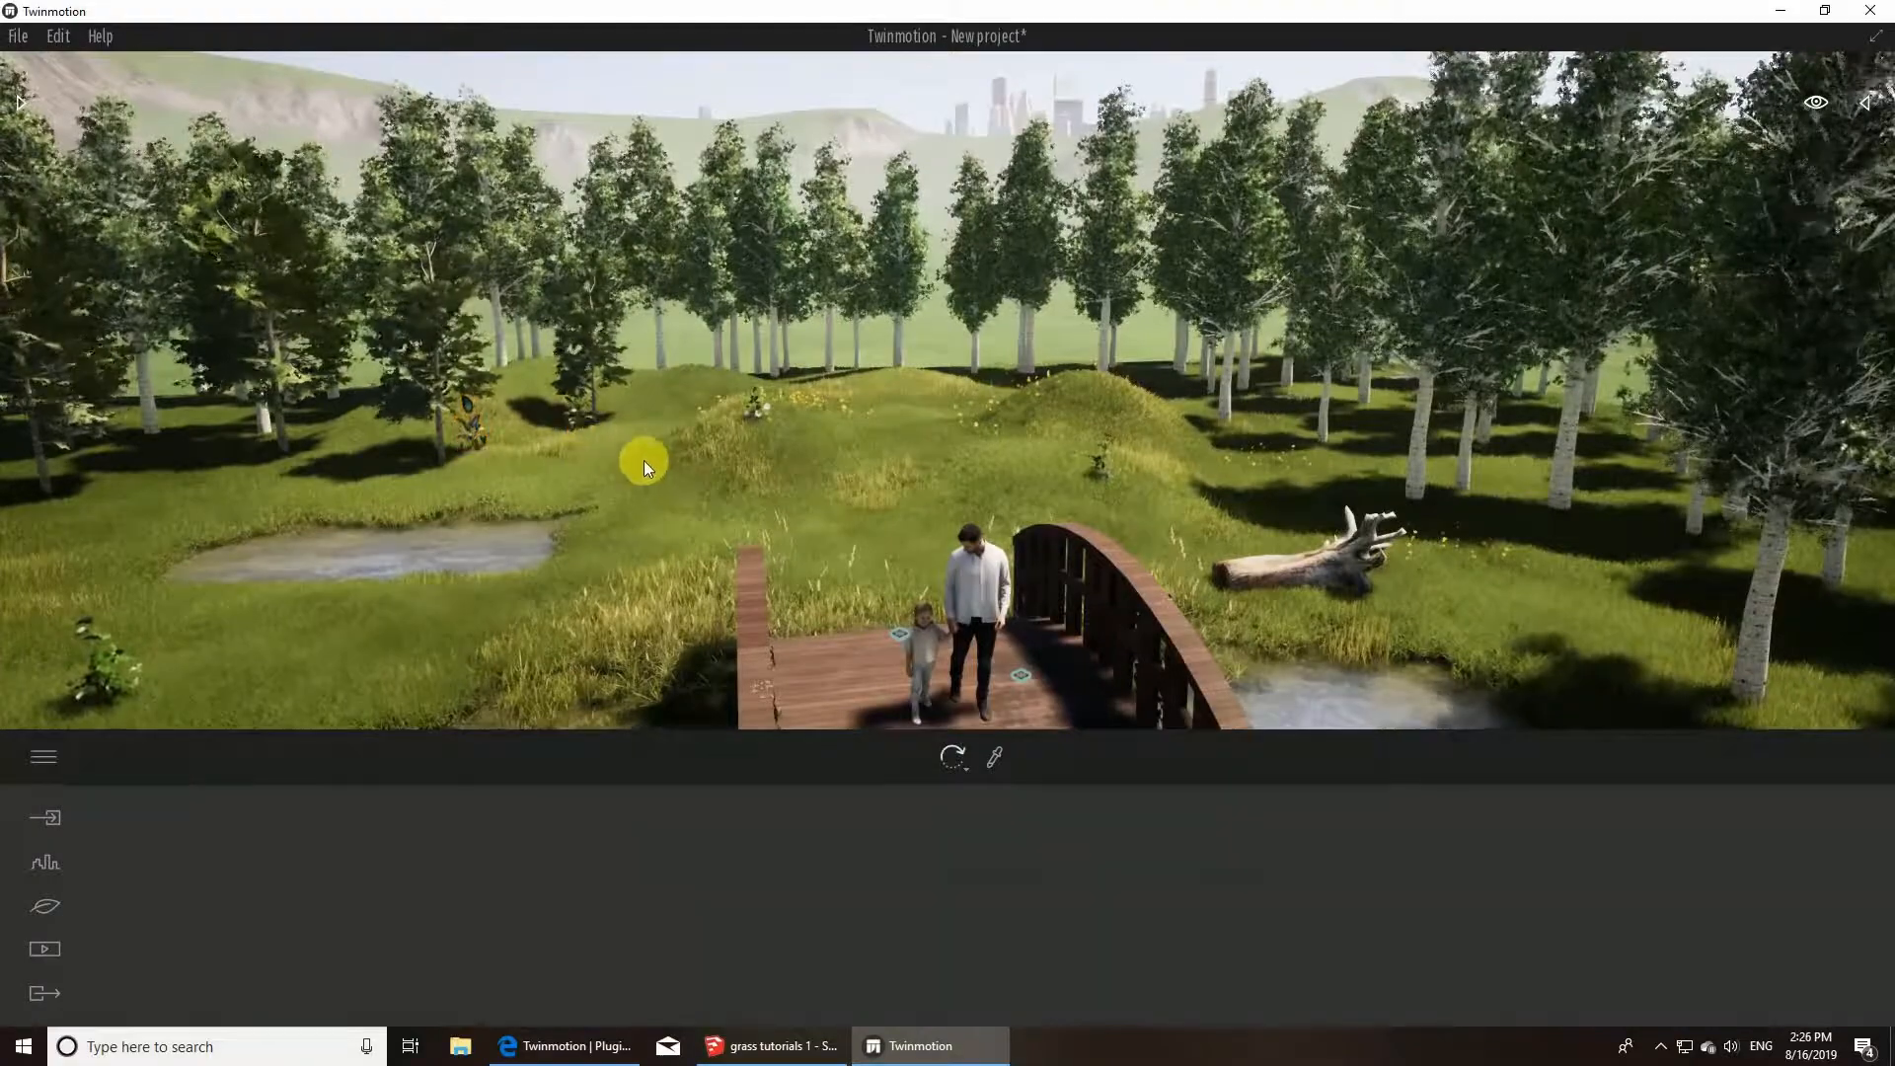
# - Set the weather to just past the sun-behind-clouds stage and shift the season partway from summer toward autumn
pyautogui.press('s')
pyautogui.moveTo(643, 460); pyautogui.dragTo(632, 553, button='right')
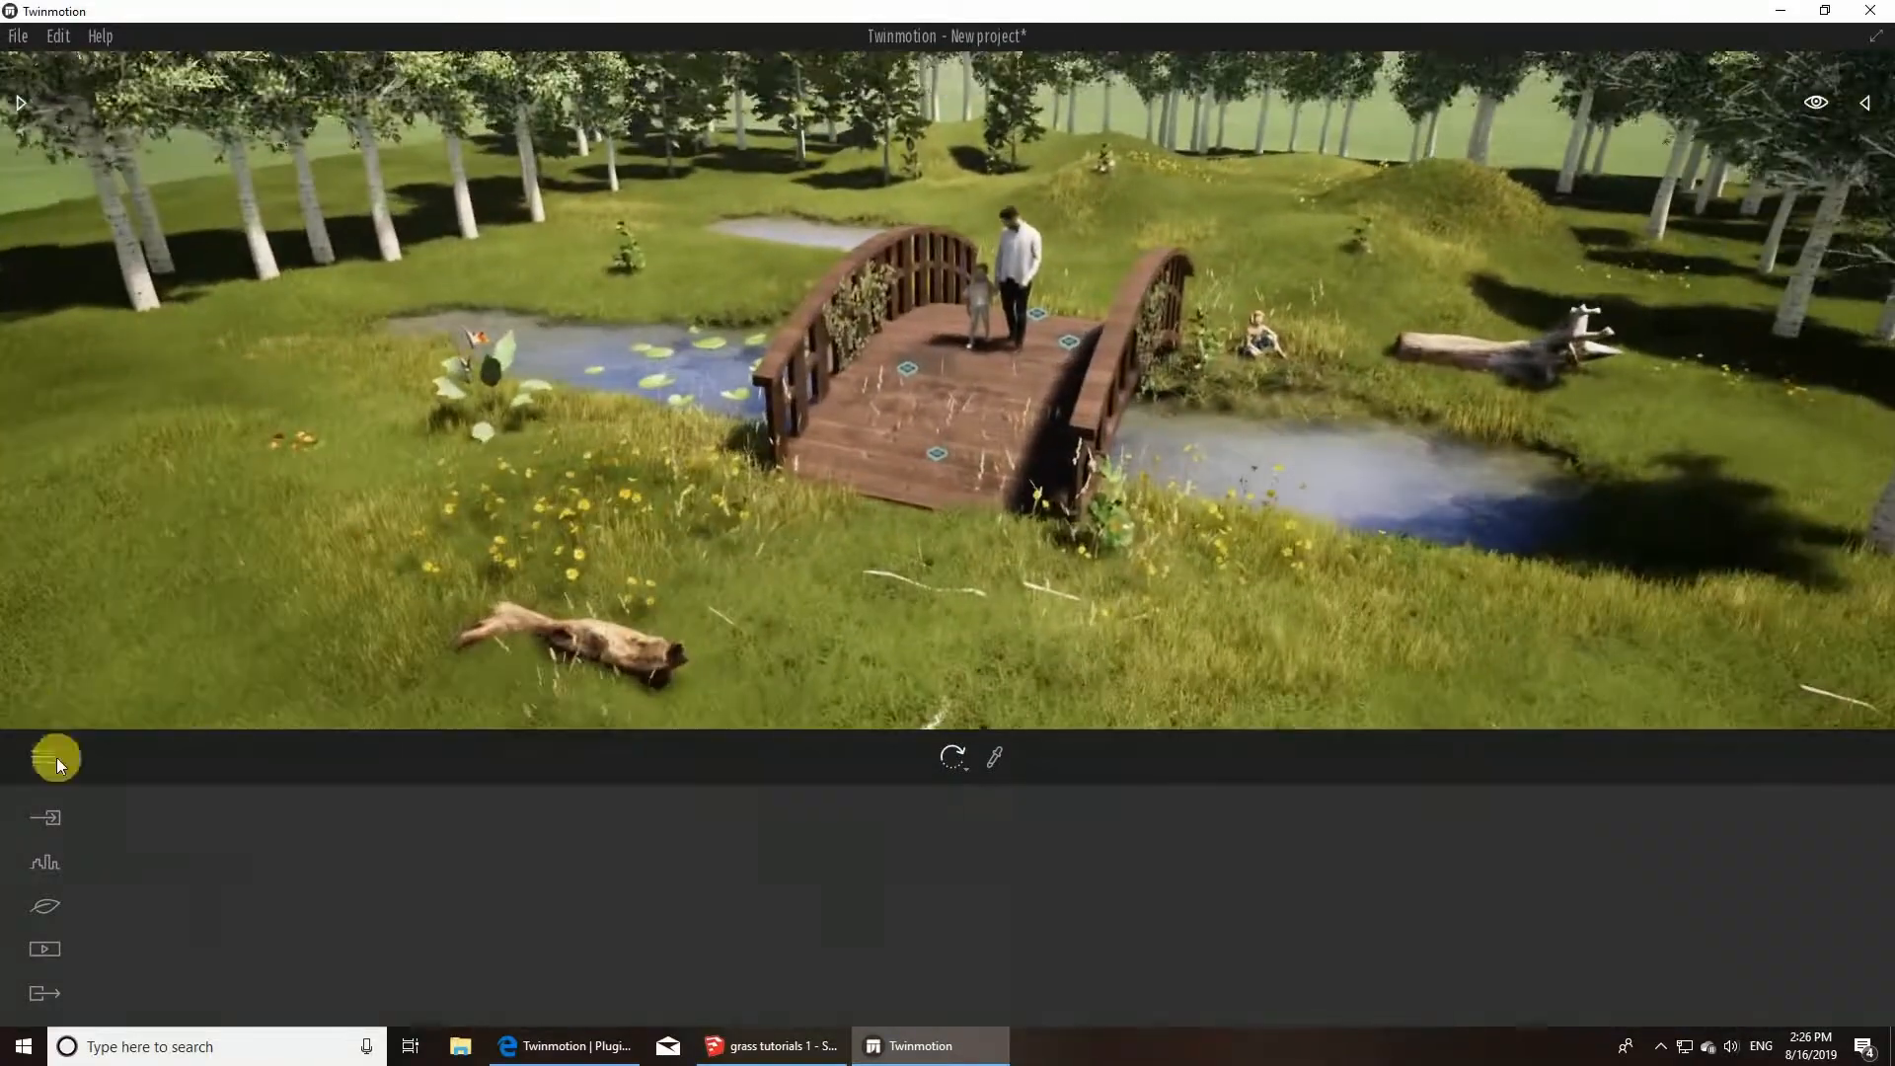
pyautogui.click(45, 756)
pyautogui.click(758, 881)
pyautogui.press('s')
pyautogui.moveTo(849, 553); pyautogui.dragTo(838, 444, button='right')
pyautogui.press('w')
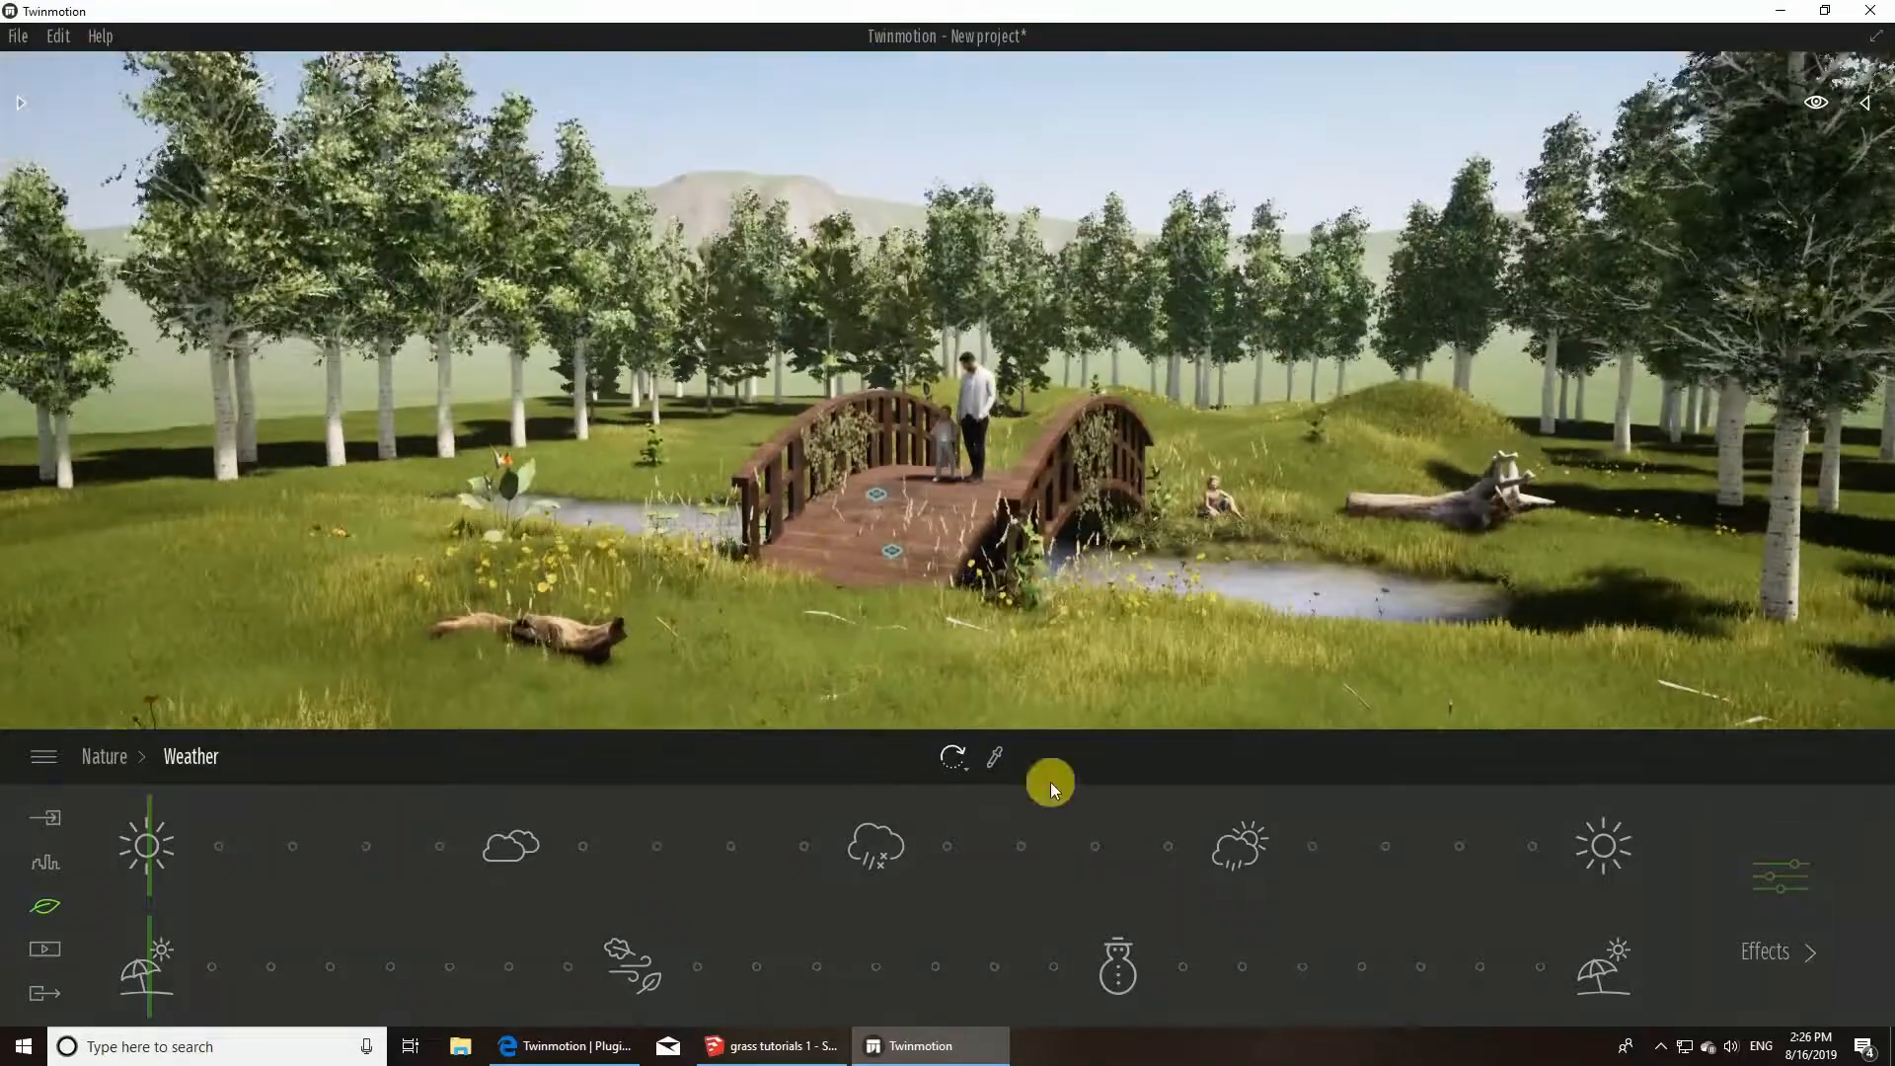
pyautogui.moveTo(868, 592); pyautogui.dragTo(932, 592, button='right')
pyautogui.moveTo(148, 844)
pyautogui.mouseDown()
pyautogui.moveTo(677, 838)
pyautogui.moveTo(1286, 901)
pyautogui.mouseUp()
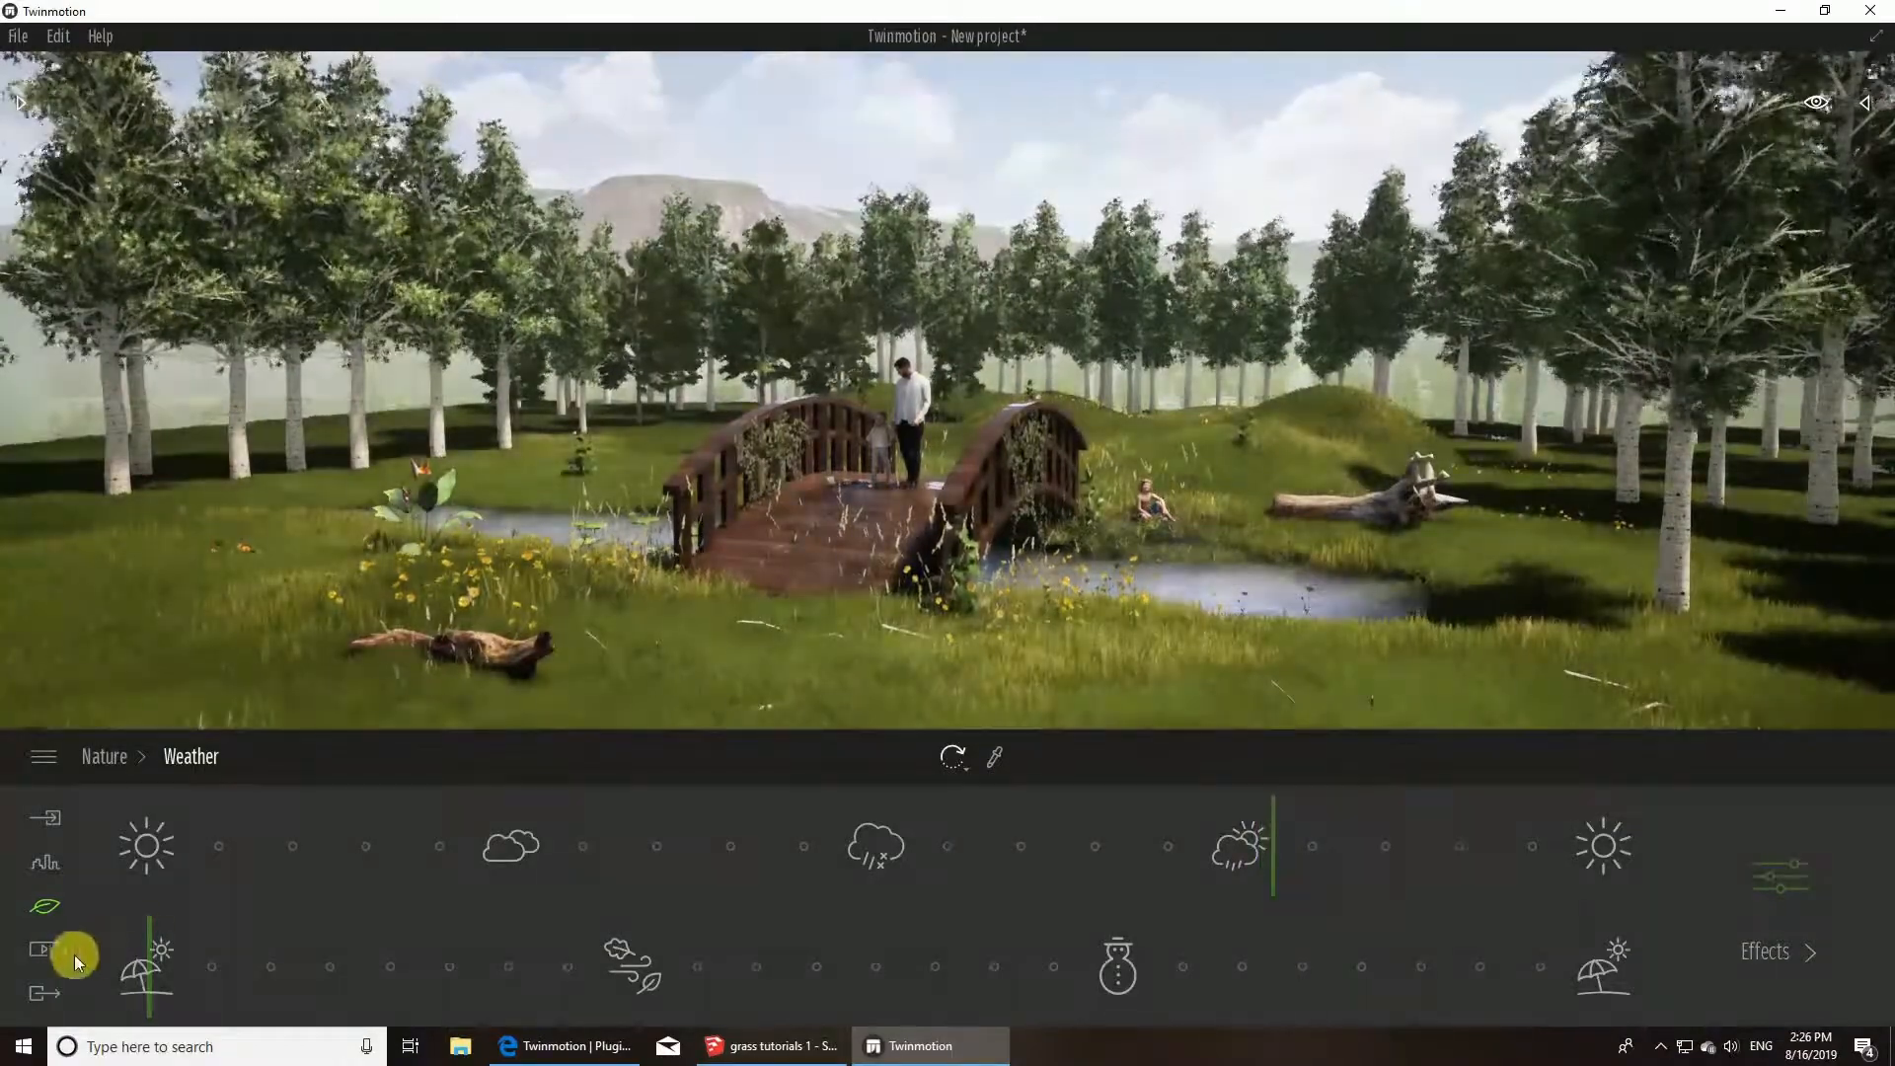
pyautogui.moveTo(154, 920); pyautogui.dragTo(525, 947)
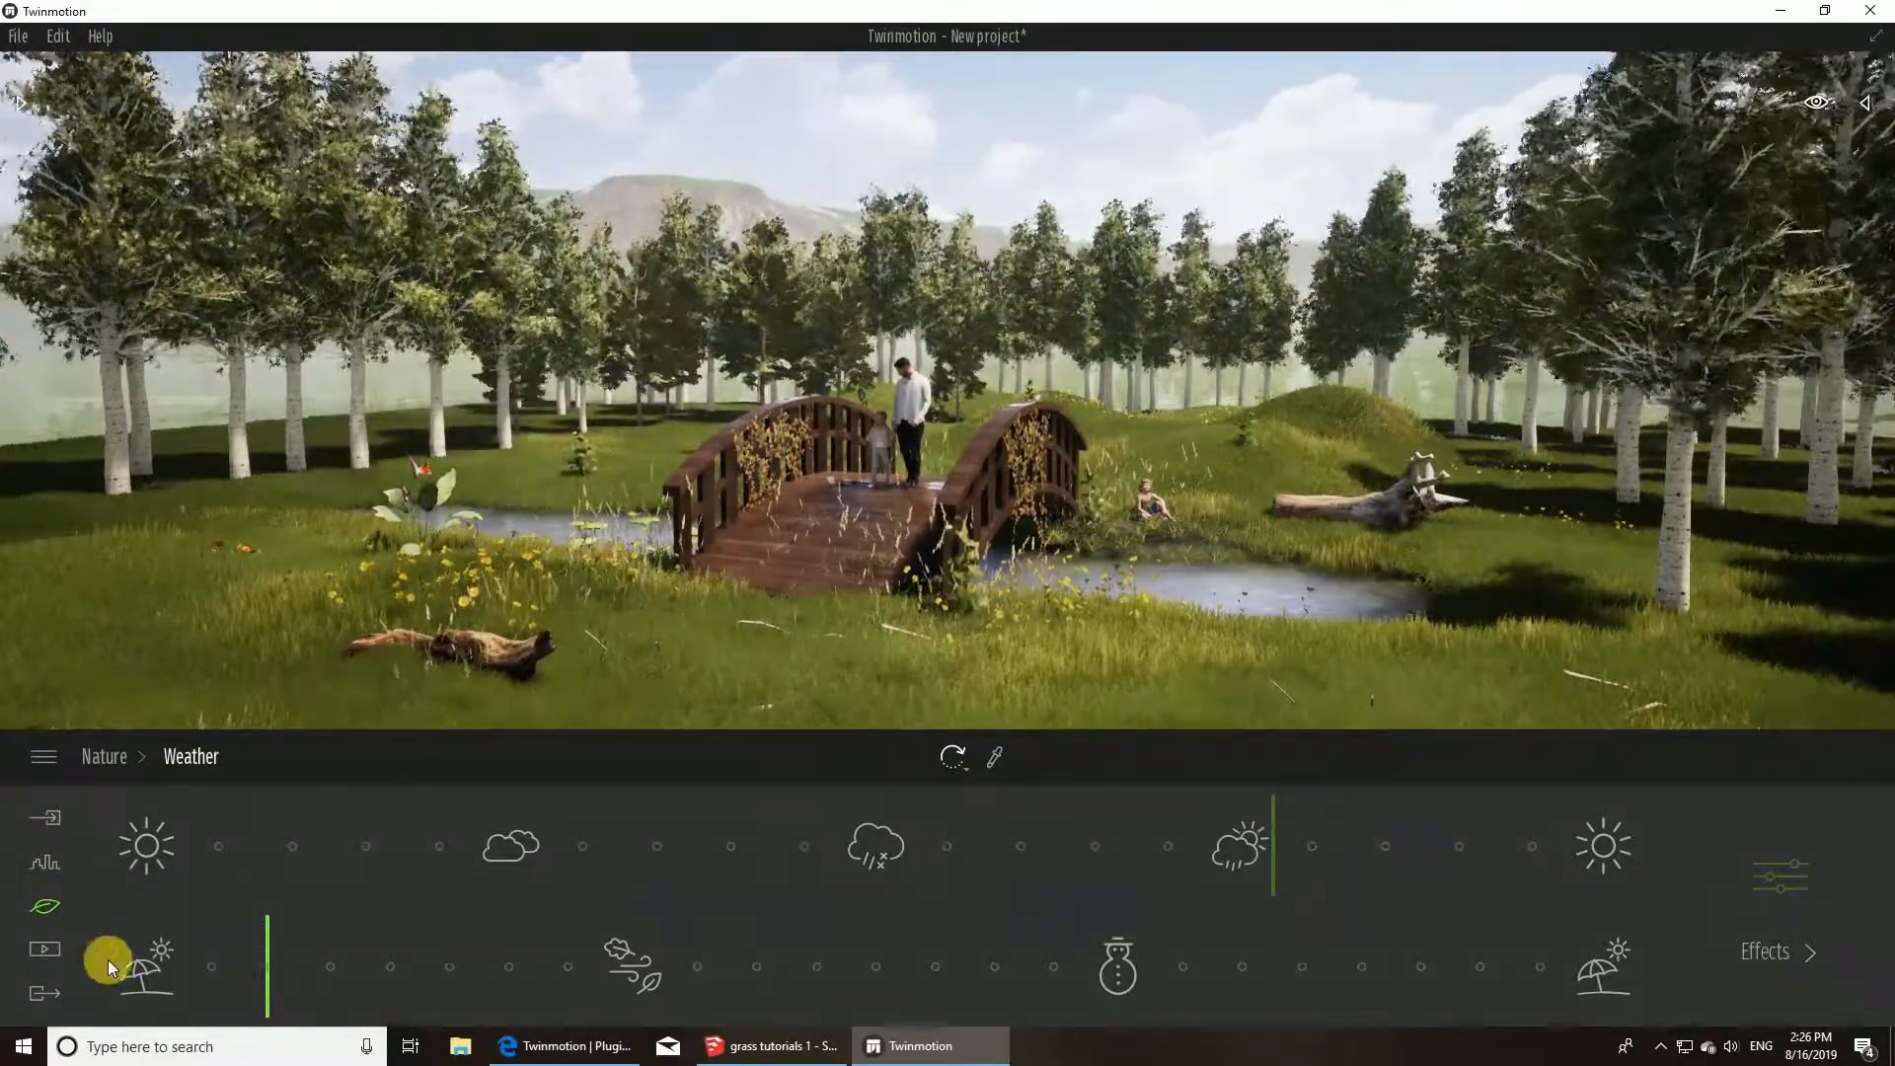
# - Create a media image from the current front view of the bridge
pyautogui.click(50, 953)
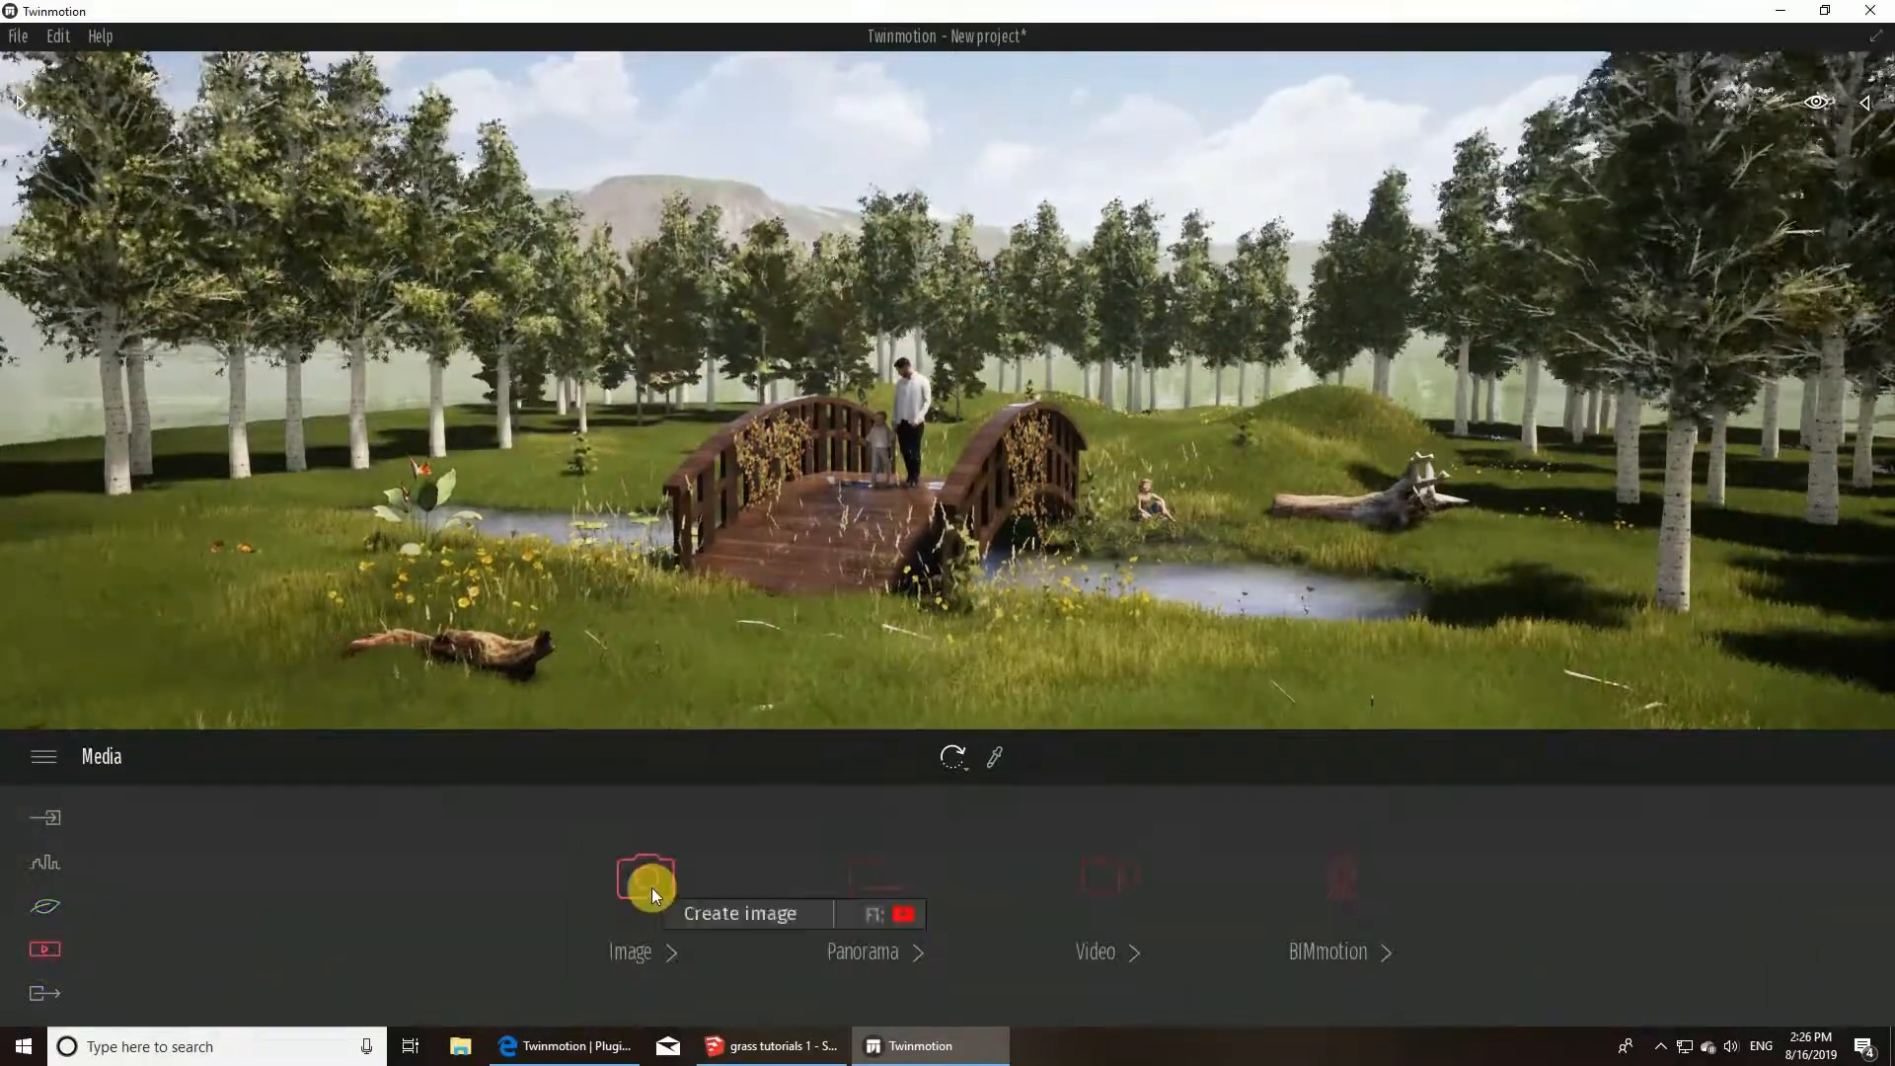
pyautogui.click(631, 896)
pyautogui.click(219, 893)
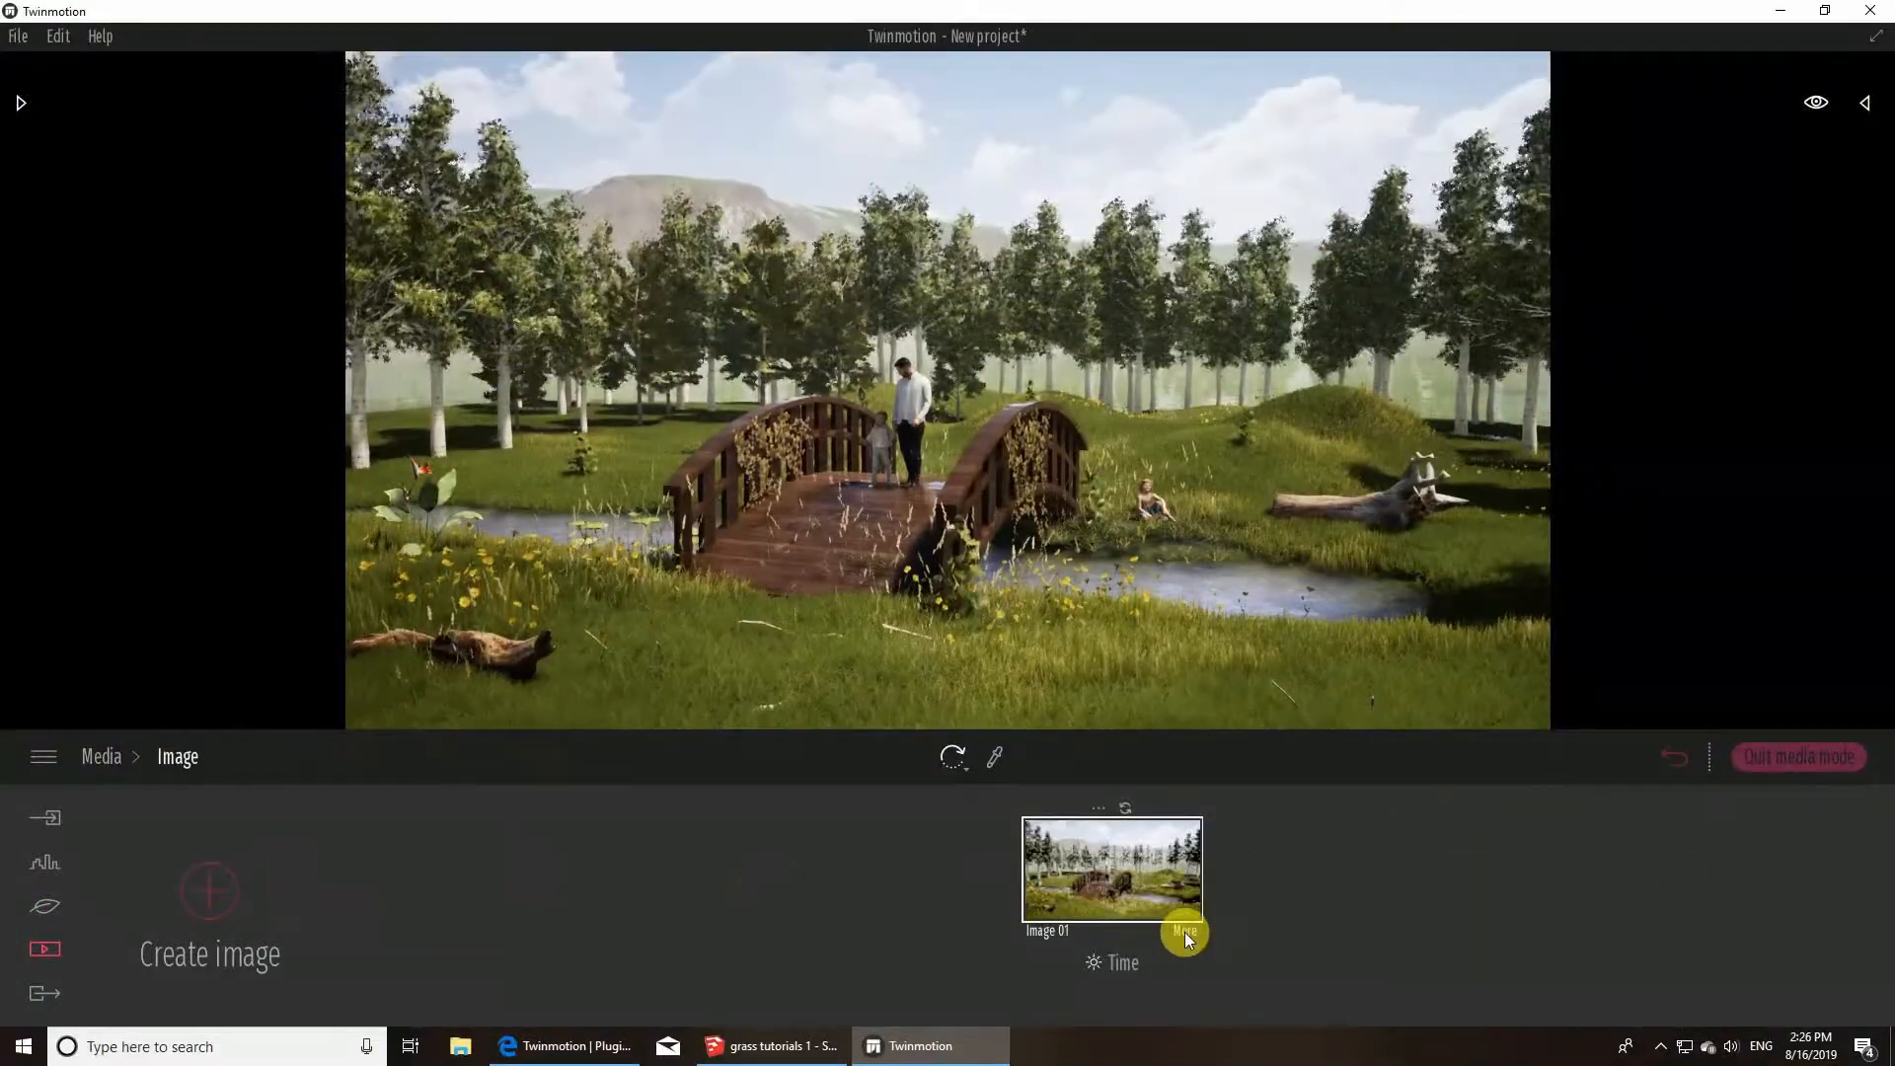
# - Adjust the depth of field of Image 01 with an 11.2 m radius and a far blur of 15%
pyautogui.click(1184, 928)
pyautogui.click(1219, 878)
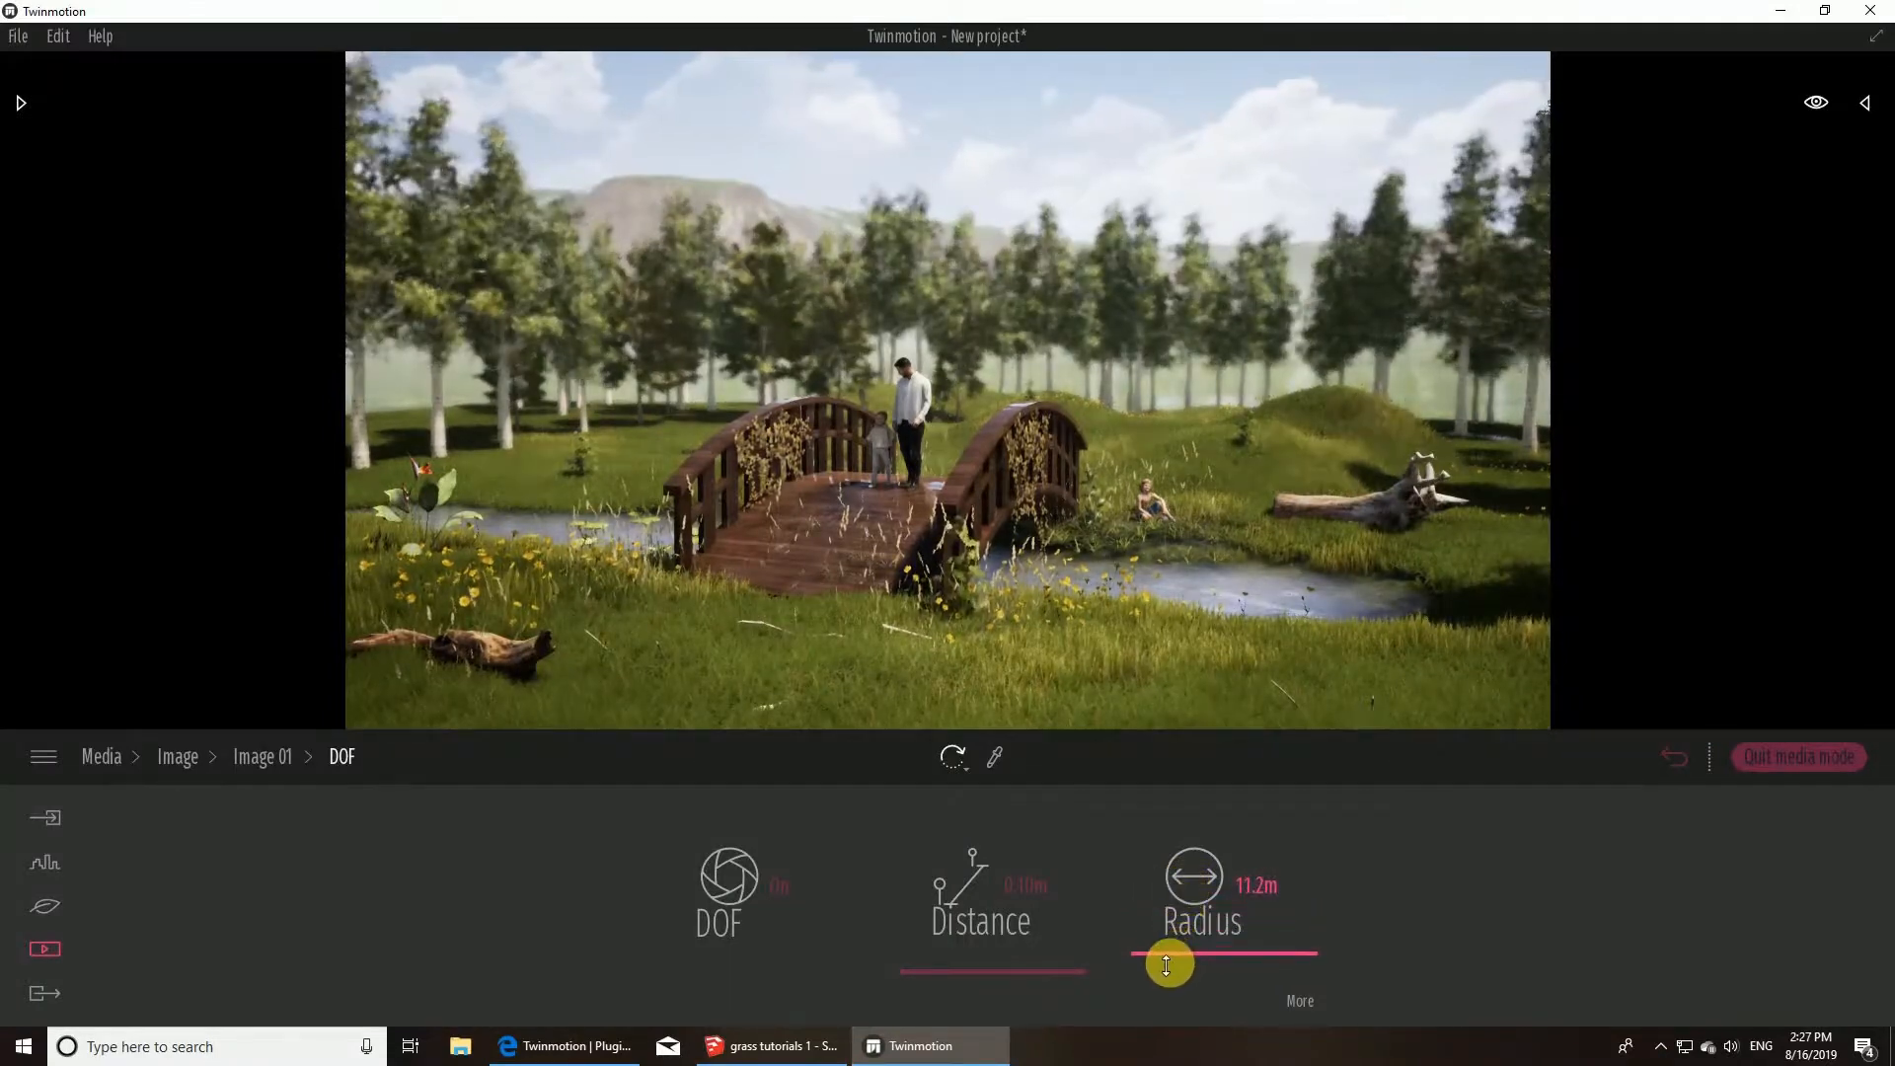
pyautogui.click(1289, 998)
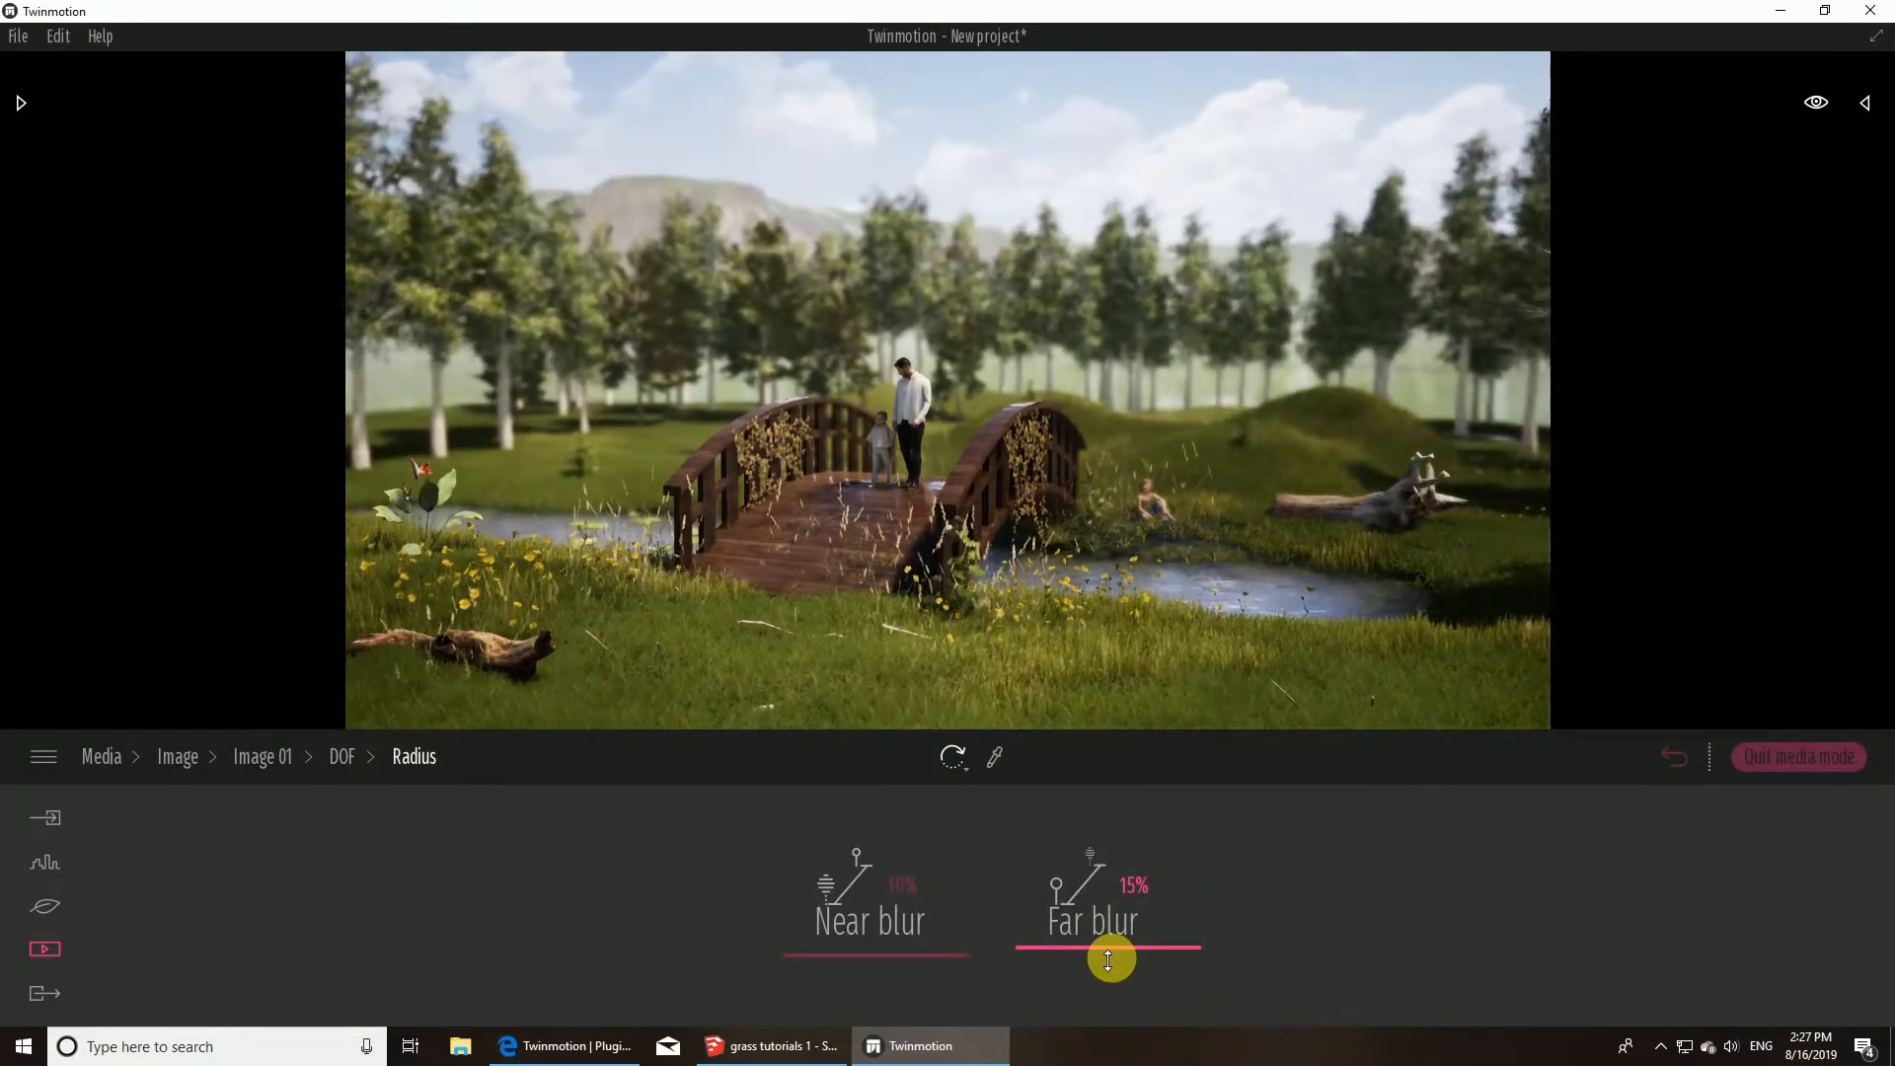
pyautogui.rightClick(1168, 928)
pyautogui.click(1171, 926)
pyautogui.click(1214, 884)
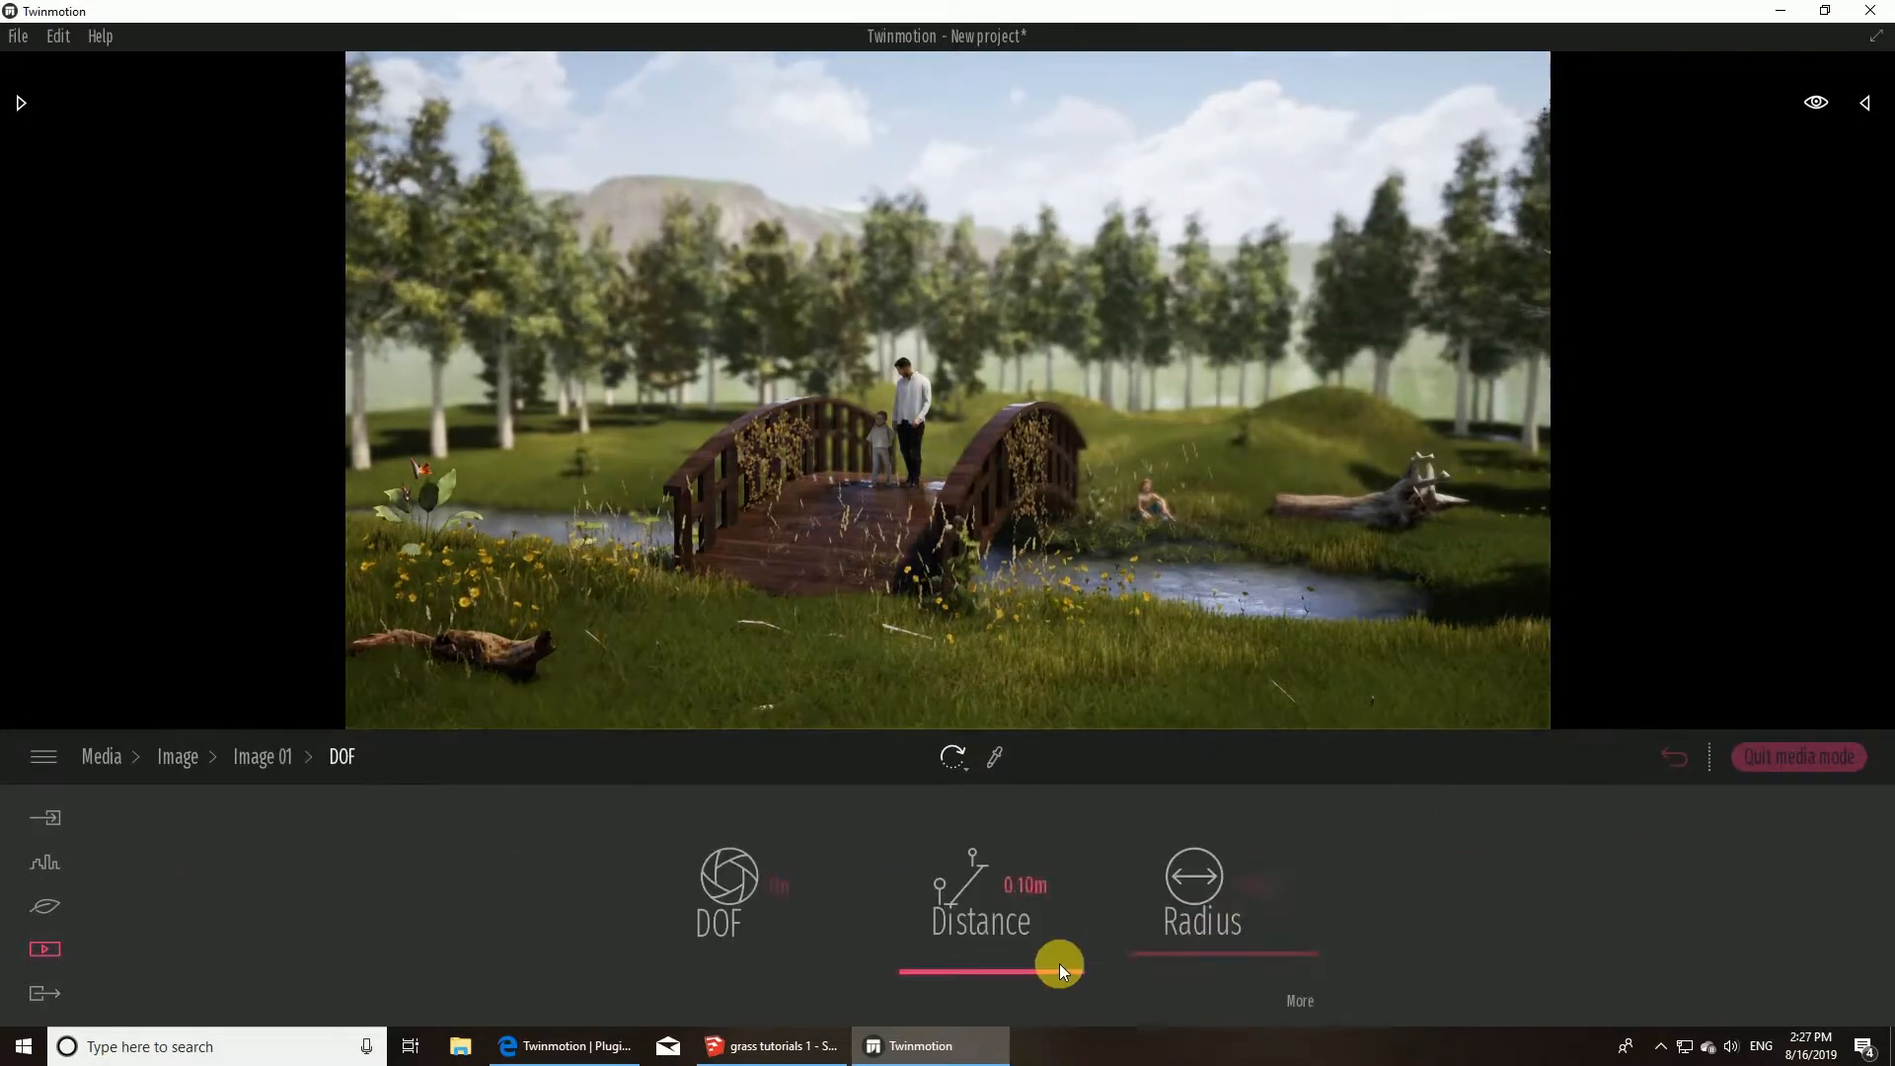
pyautogui.click(1654, 770)
# - In the lighting settings of Image 01, cool the white balance to about 7070K and raise the ambient light to about 1.66
pyautogui.click(1184, 931)
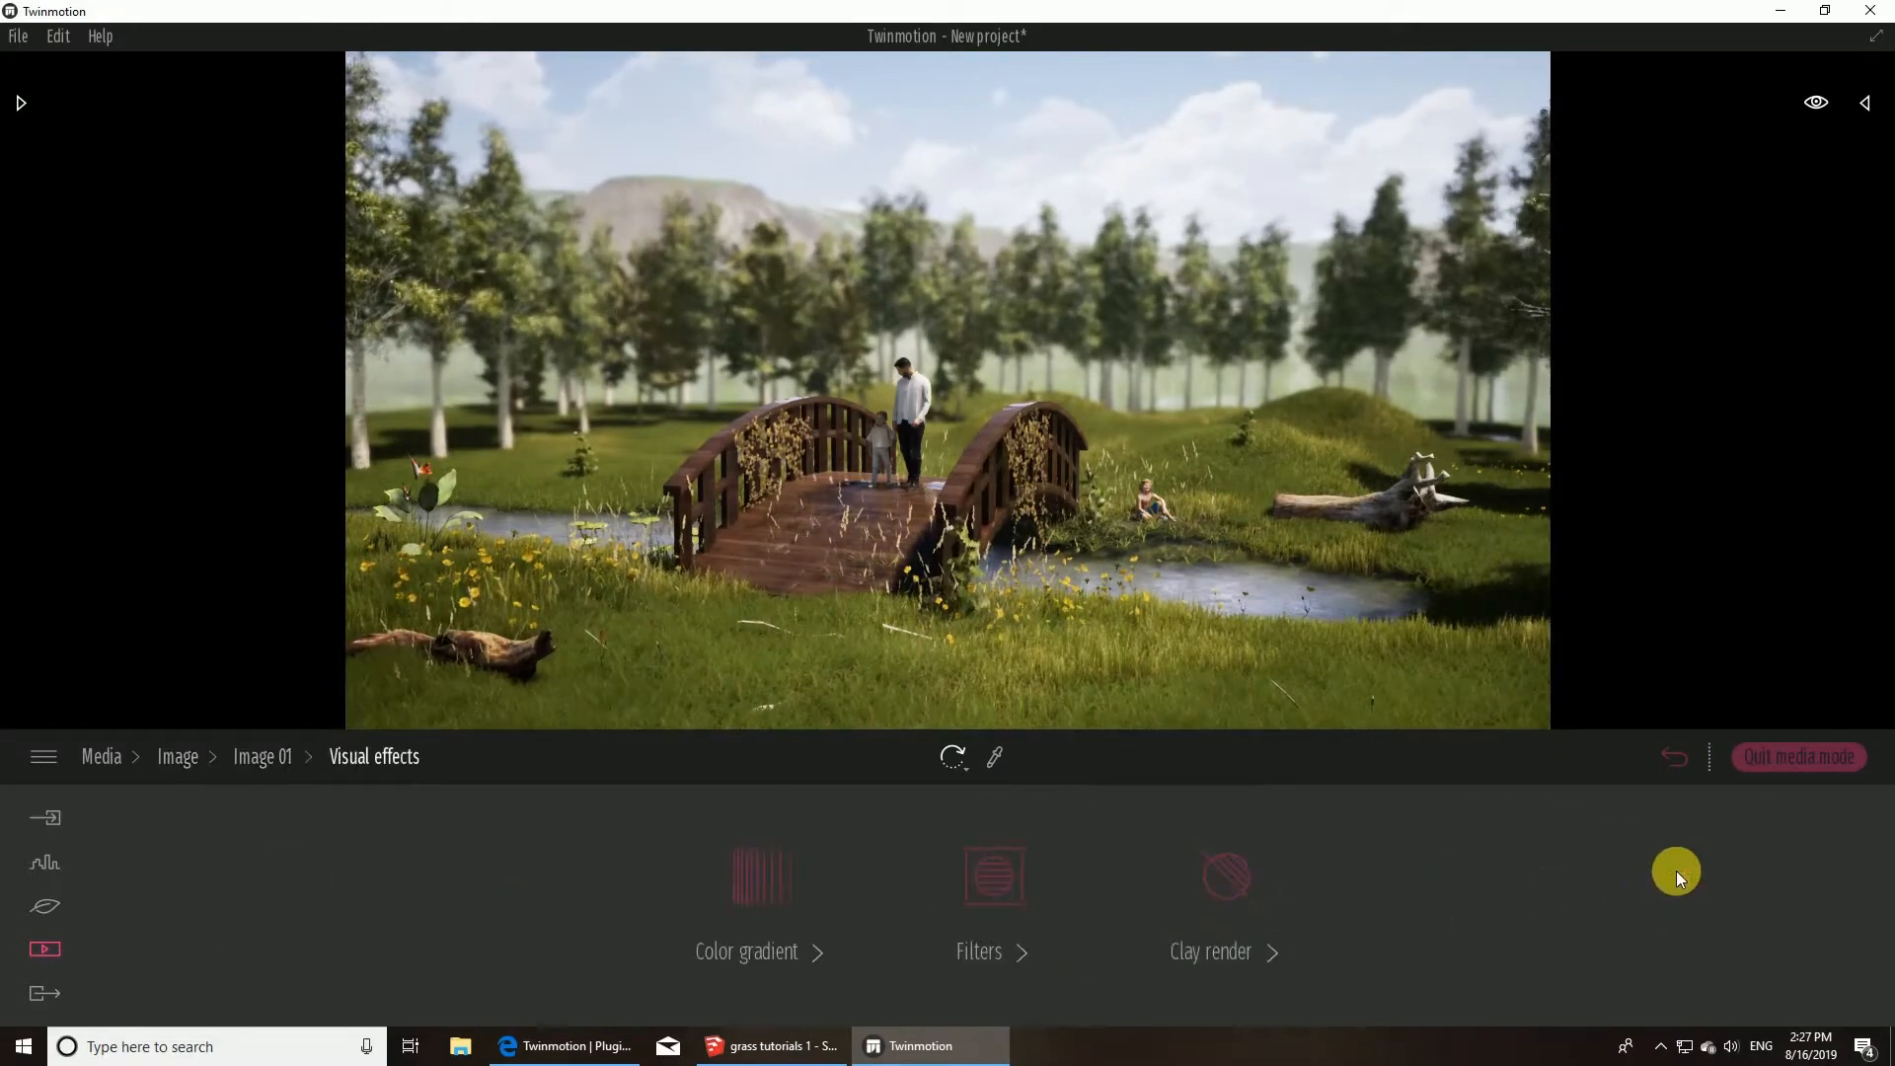
pyautogui.click(1672, 760)
pyautogui.click(1184, 934)
pyautogui.click(998, 915)
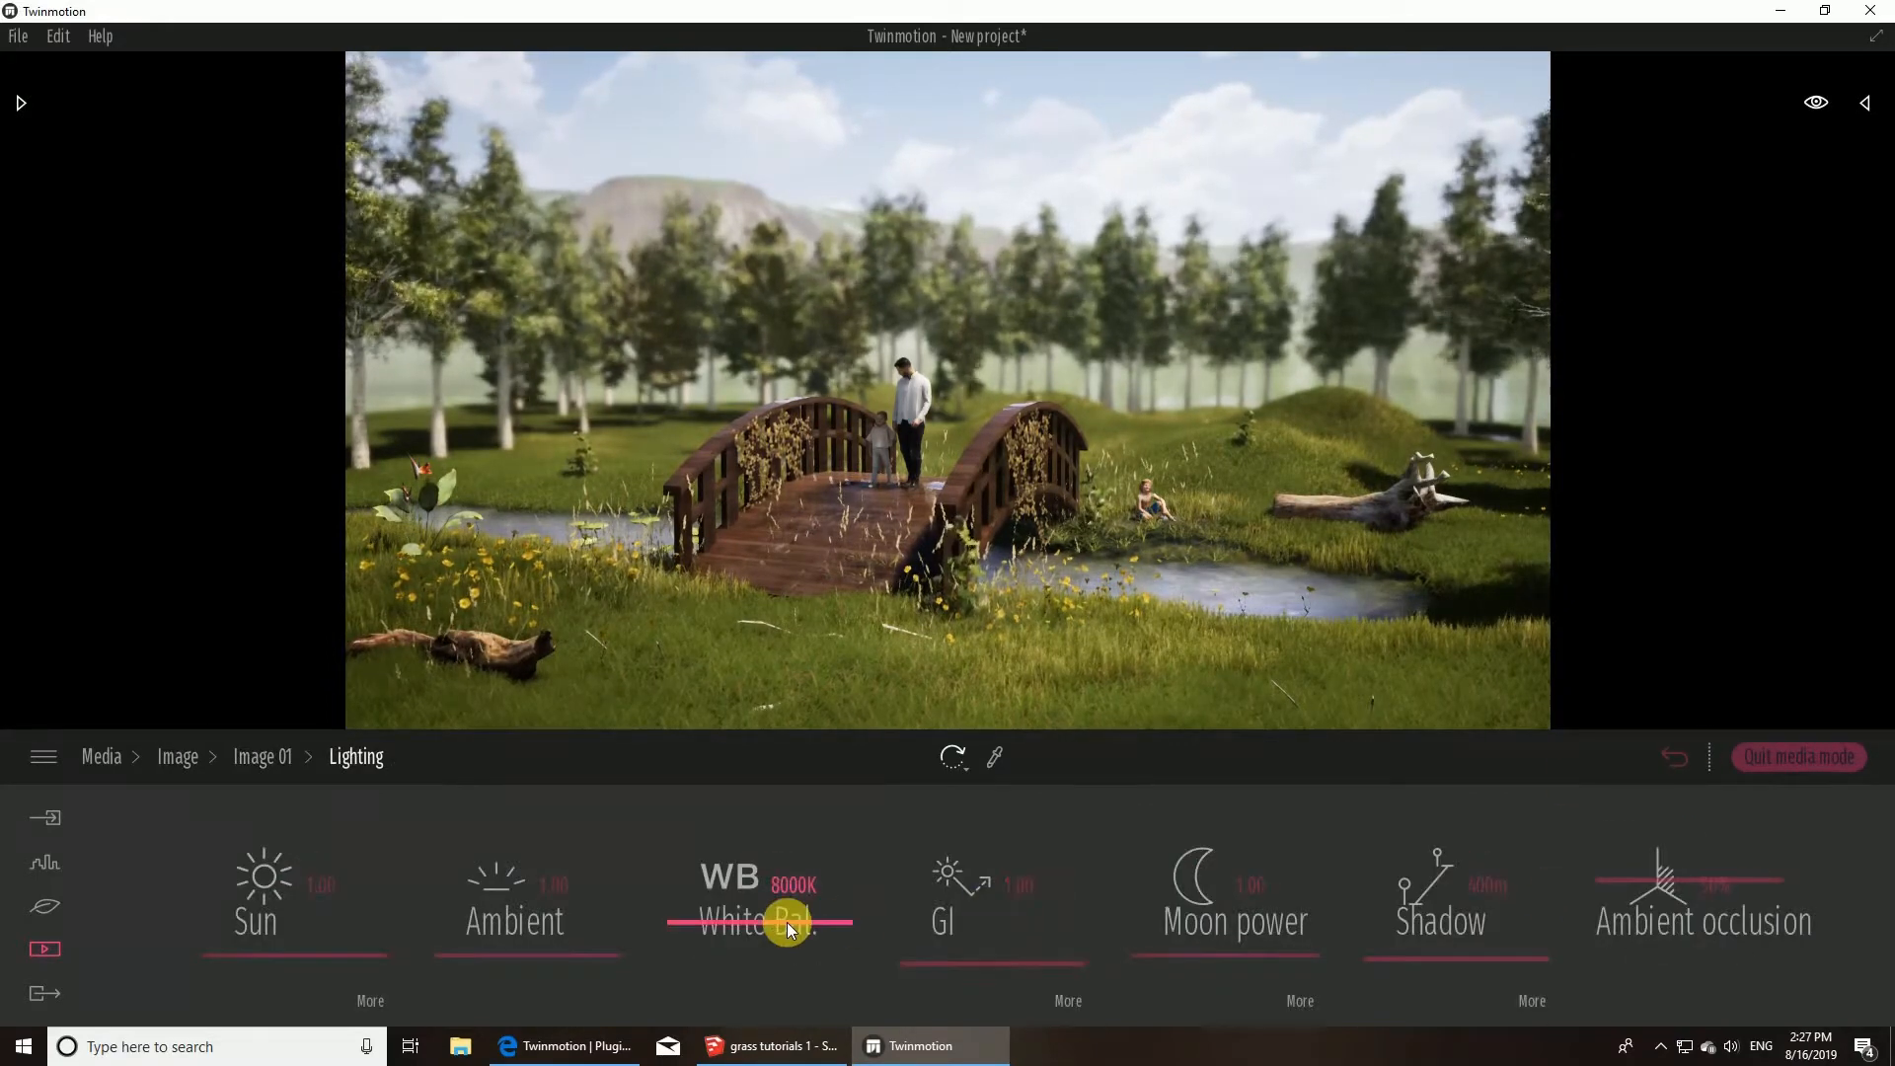
pyautogui.moveTo(787, 922); pyautogui.dragTo(791, 932)
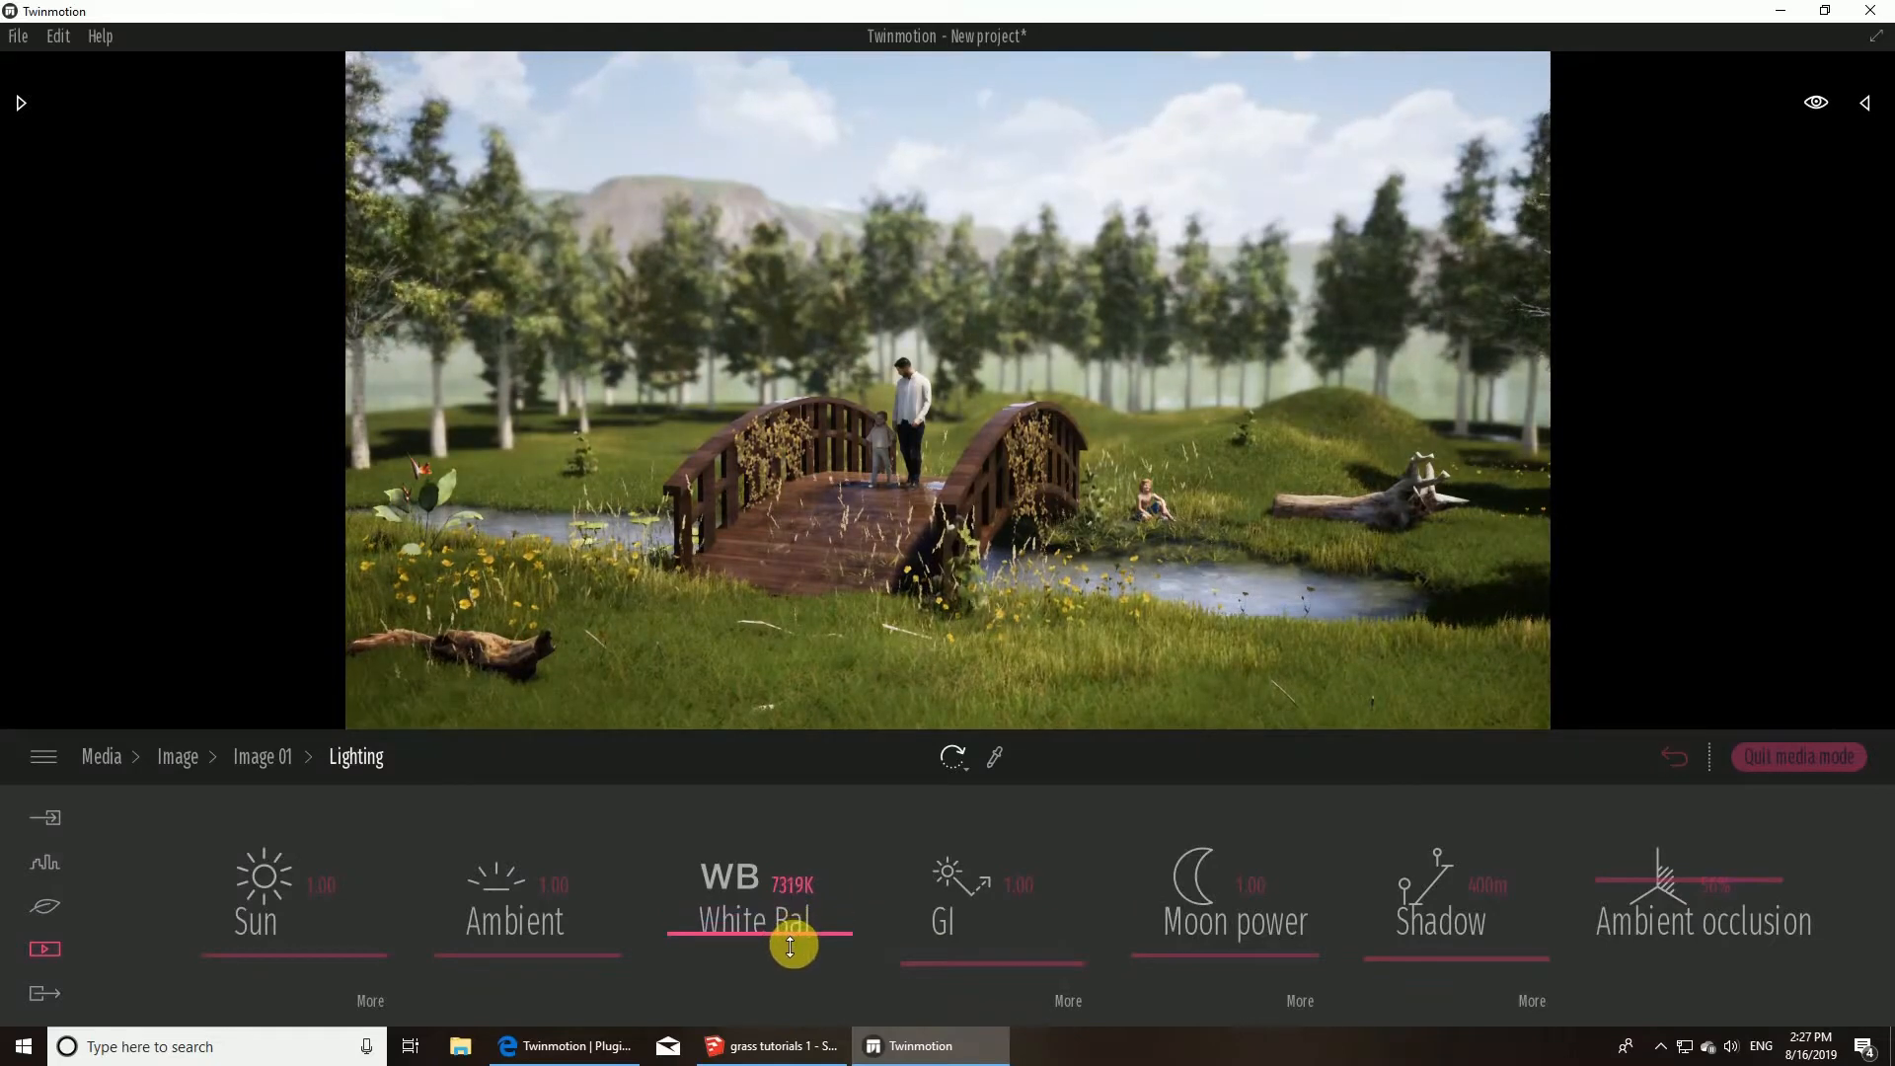
pyautogui.moveTo(536, 955); pyautogui.dragTo(537, 960)
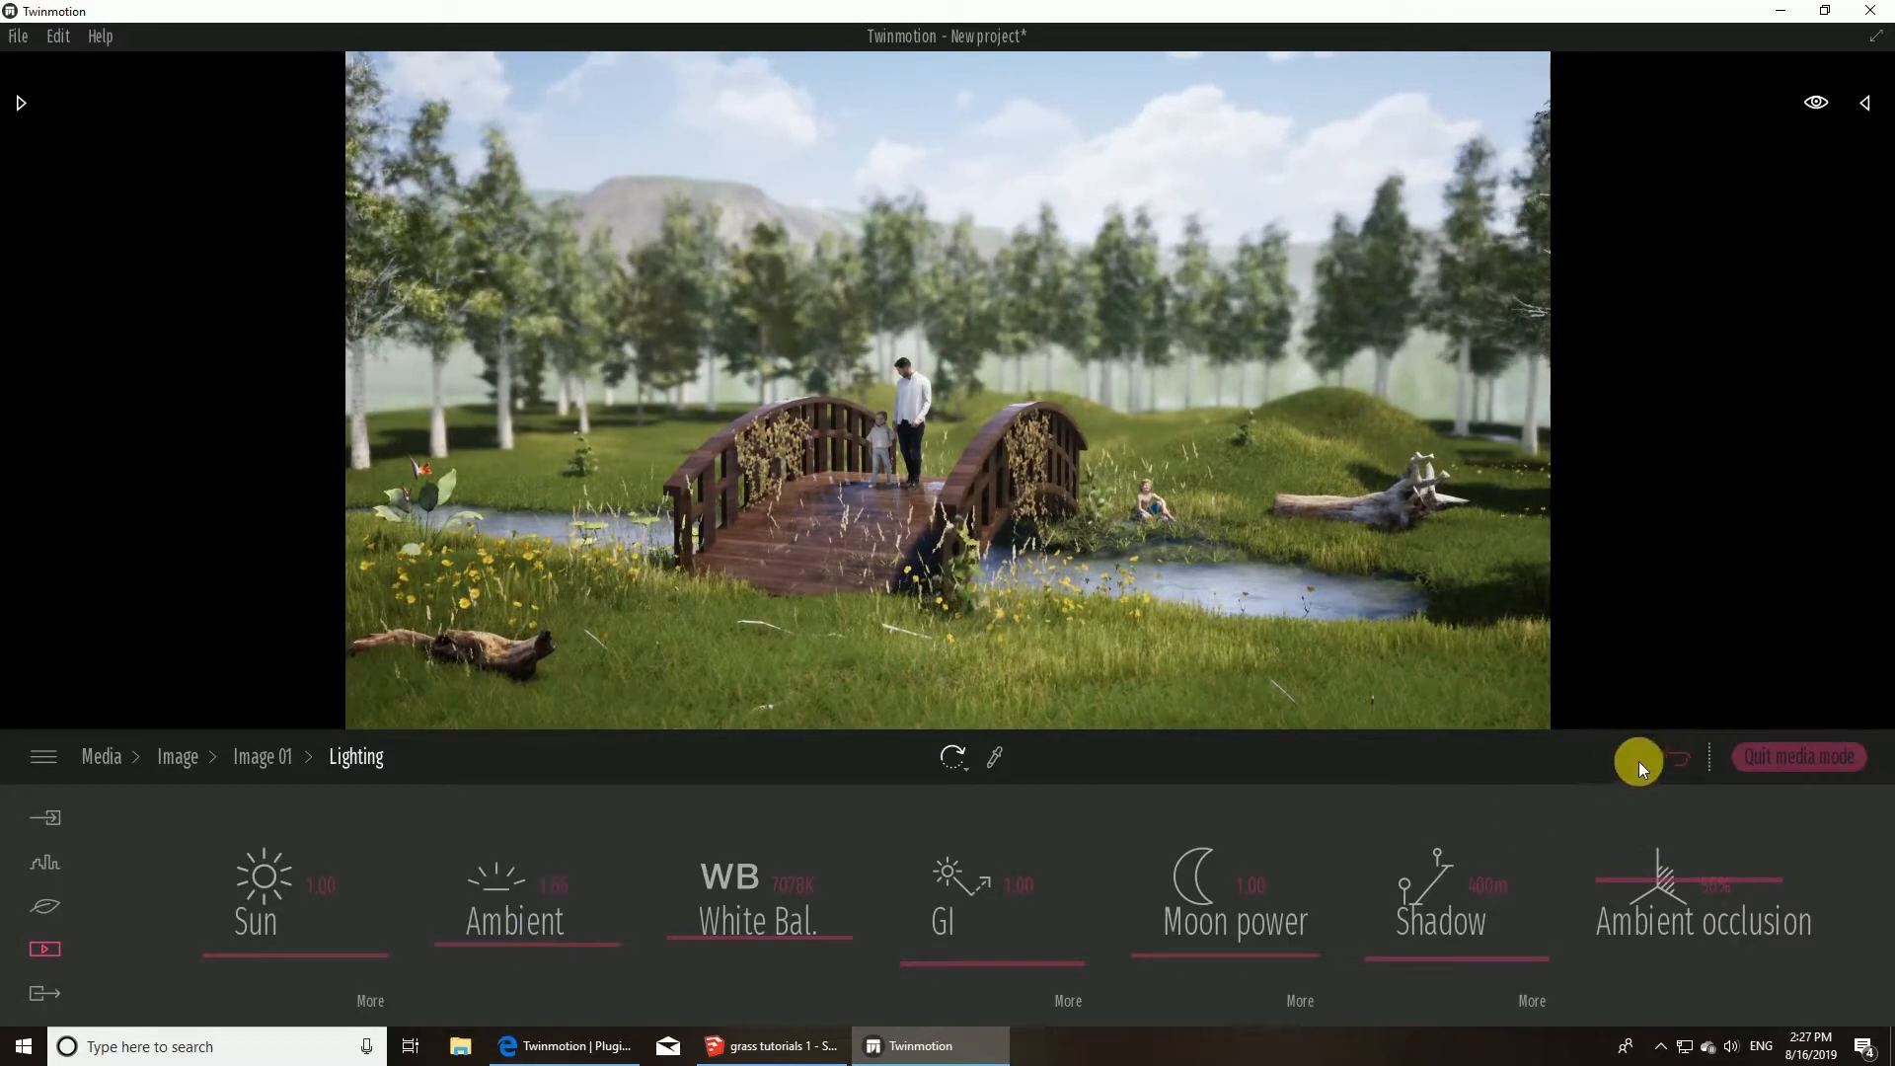
pyautogui.click(1670, 753)
# - Choose Line Light as the filter type in the visual effects of Image 01
pyautogui.click(1178, 932)
pyautogui.click(1688, 875)
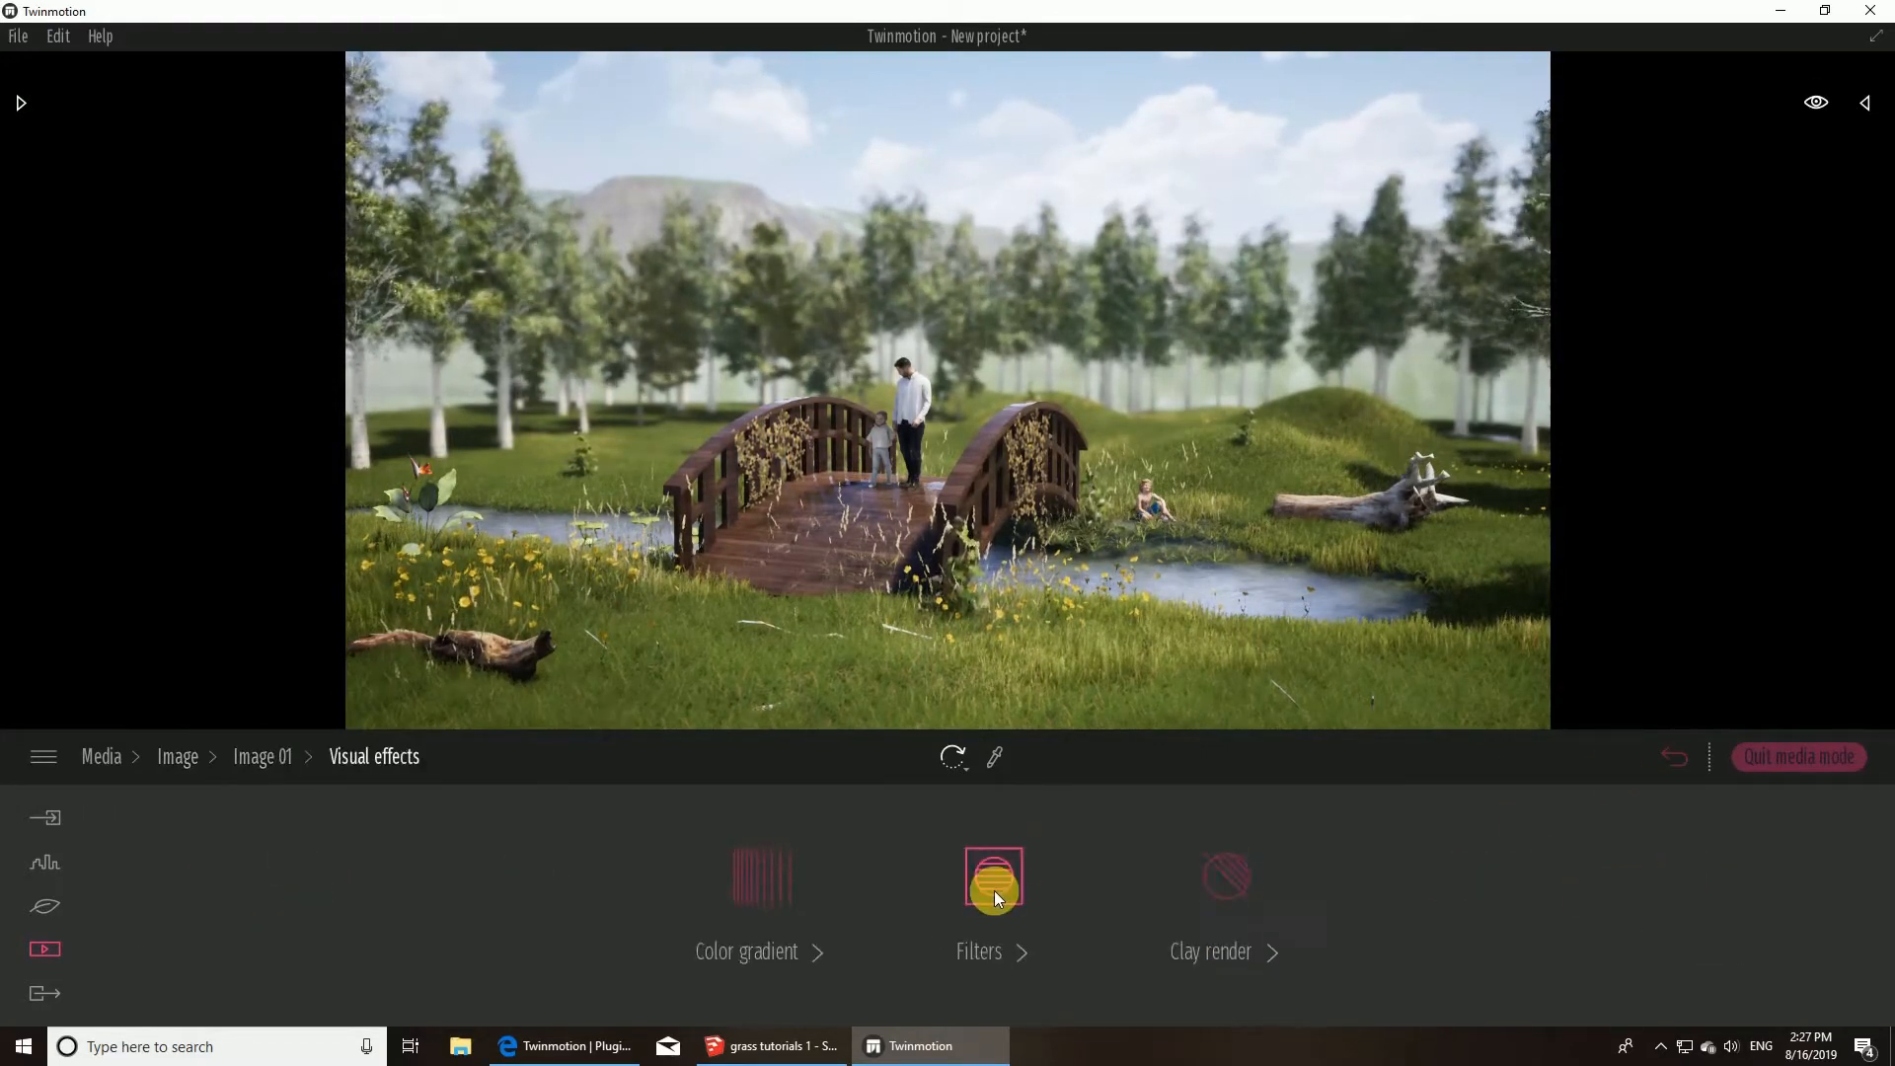
pyautogui.click(994, 895)
pyautogui.click(1013, 890)
pyautogui.scroll(-3, 1267, 697)
pyautogui.click(1015, 681)
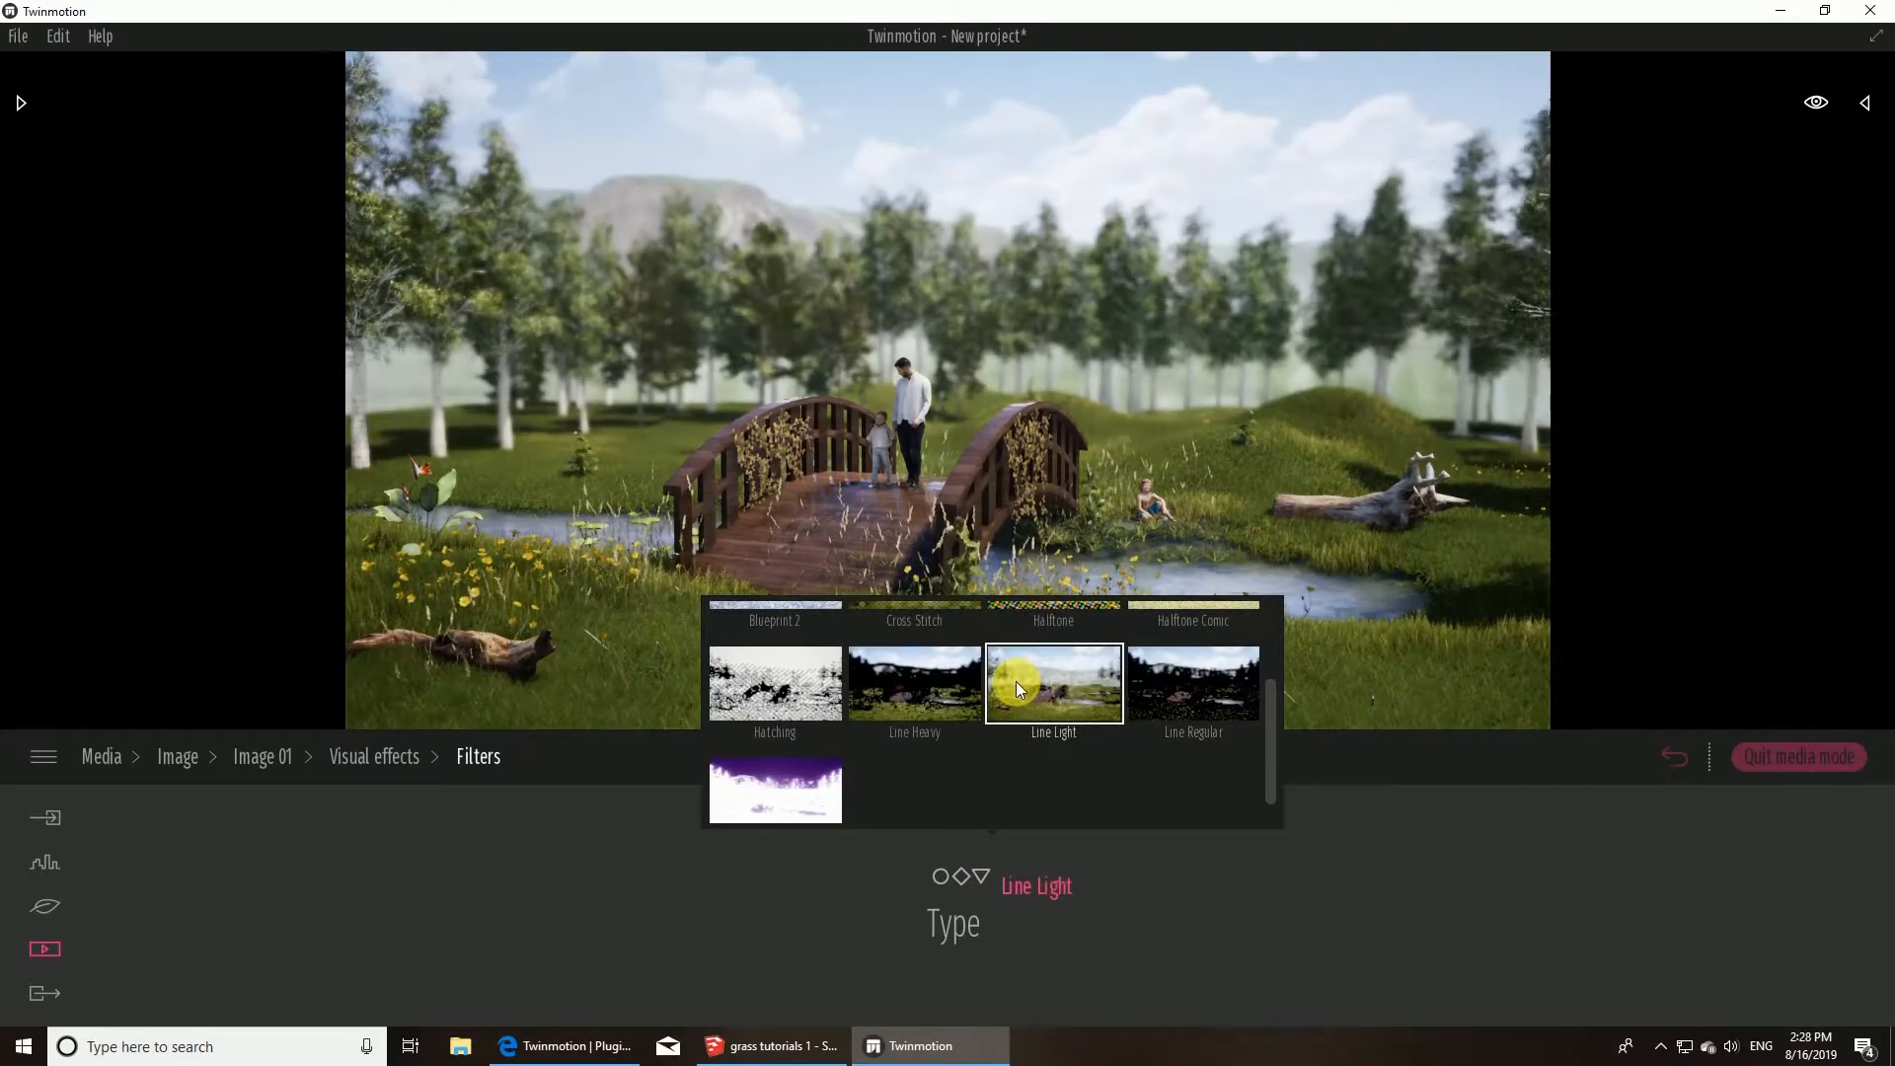
pyautogui.click(1678, 766)
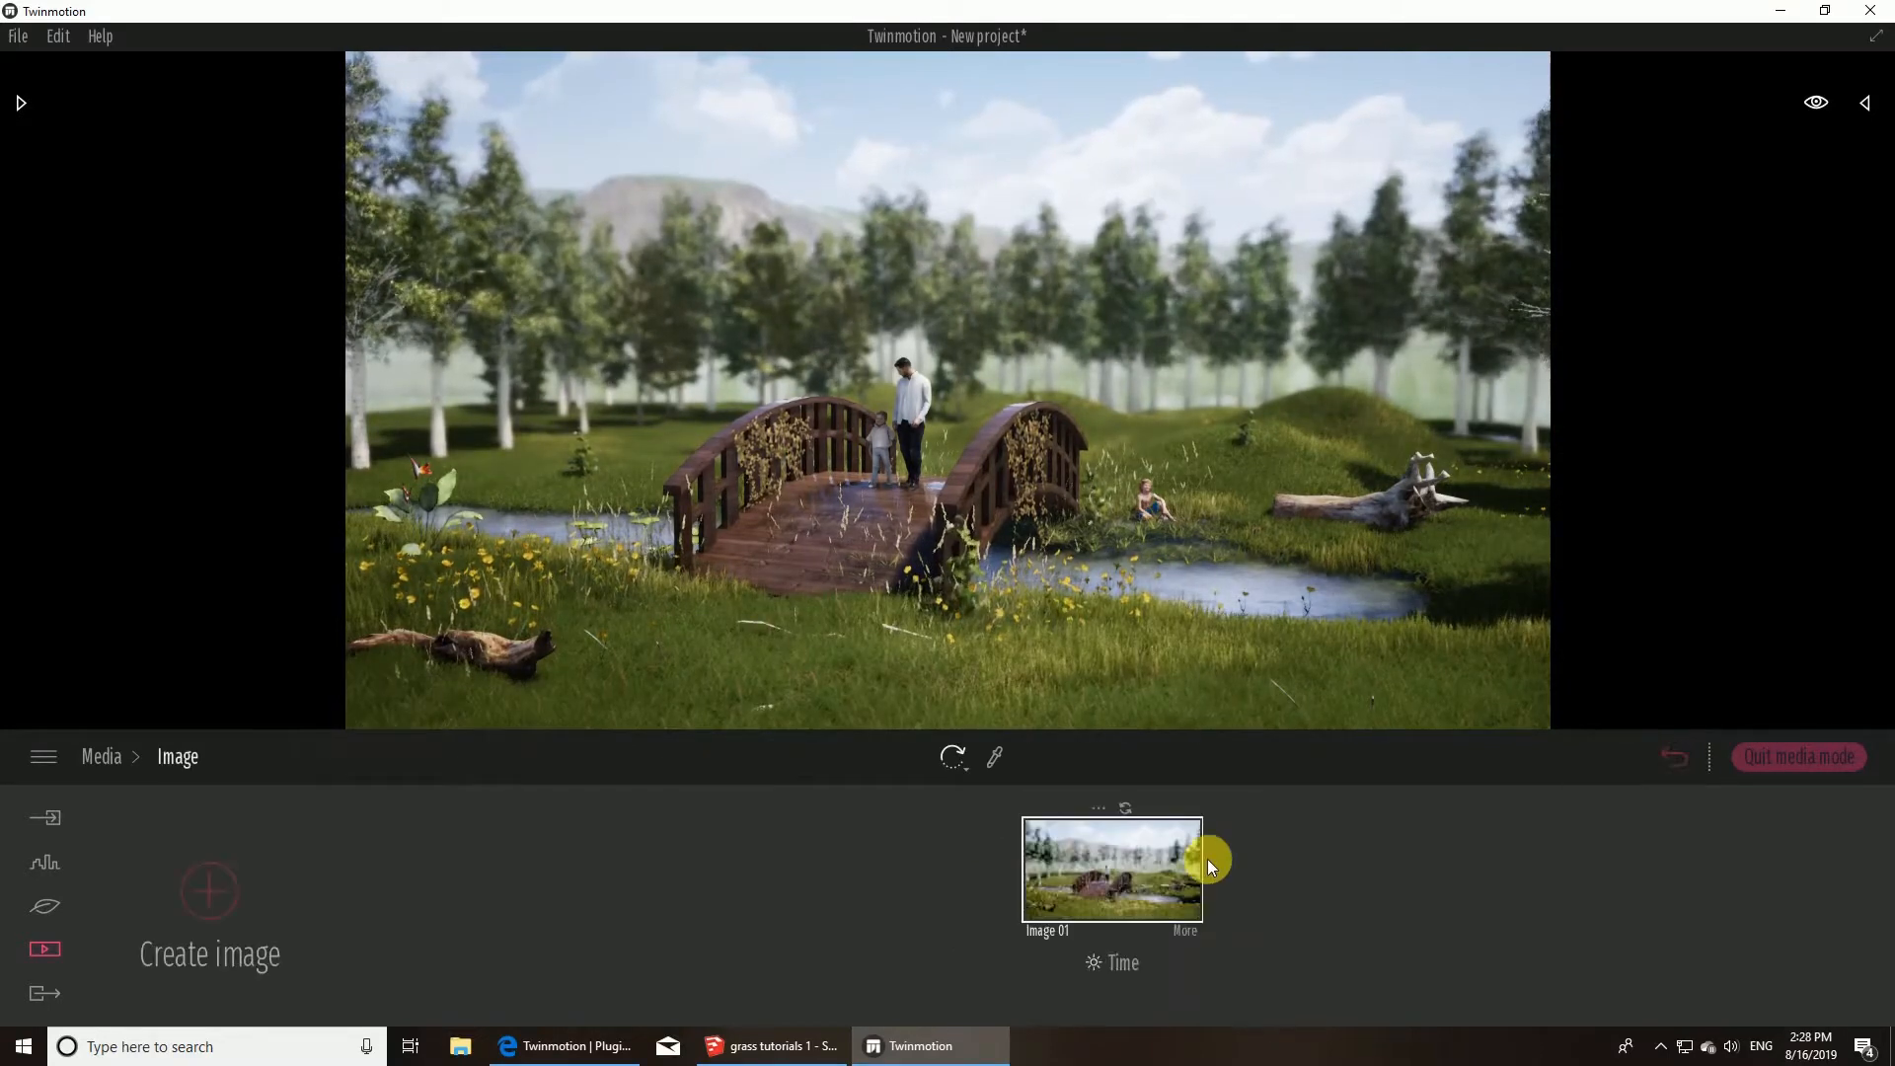
# - Lower the white balance of Image 01 further to about 6360K
pyautogui.click(1189, 903)
pyautogui.click(1684, 880)
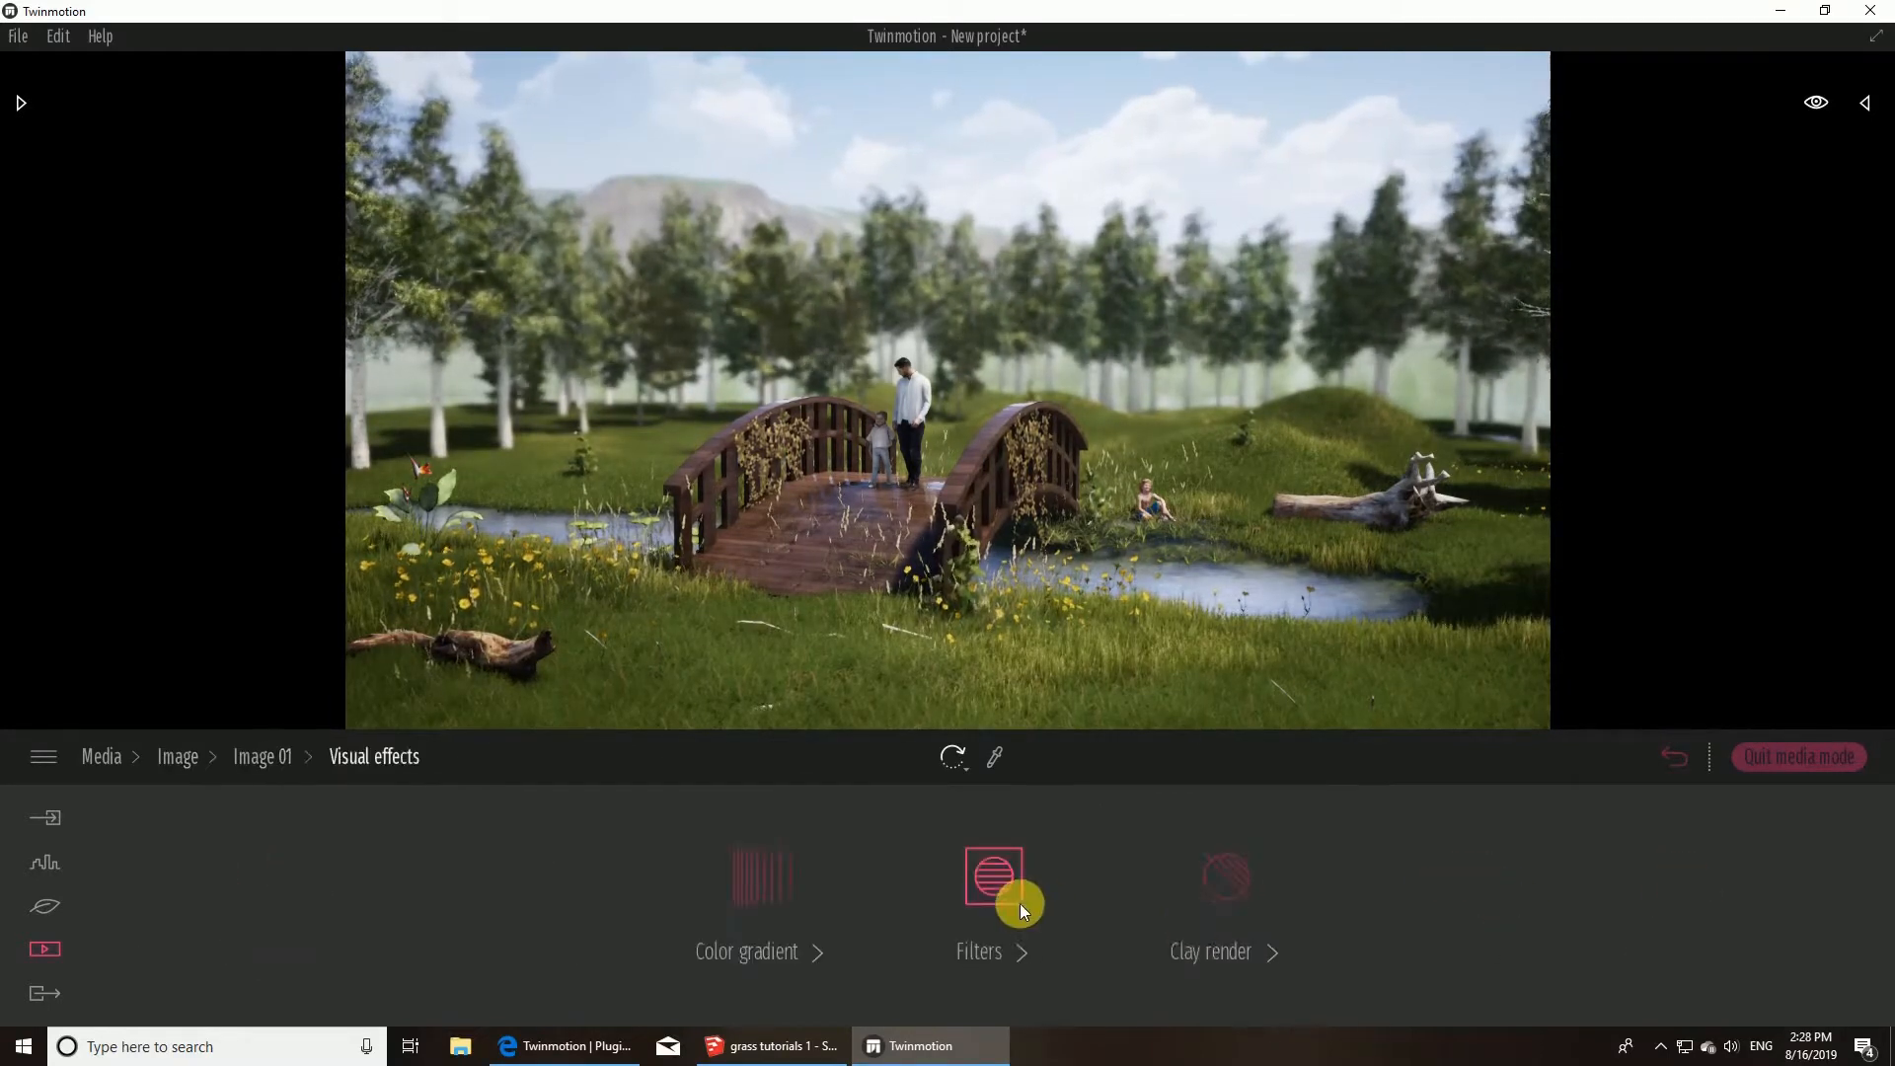
pyautogui.click(1674, 756)
pyautogui.click(1189, 918)
pyautogui.click(969, 897)
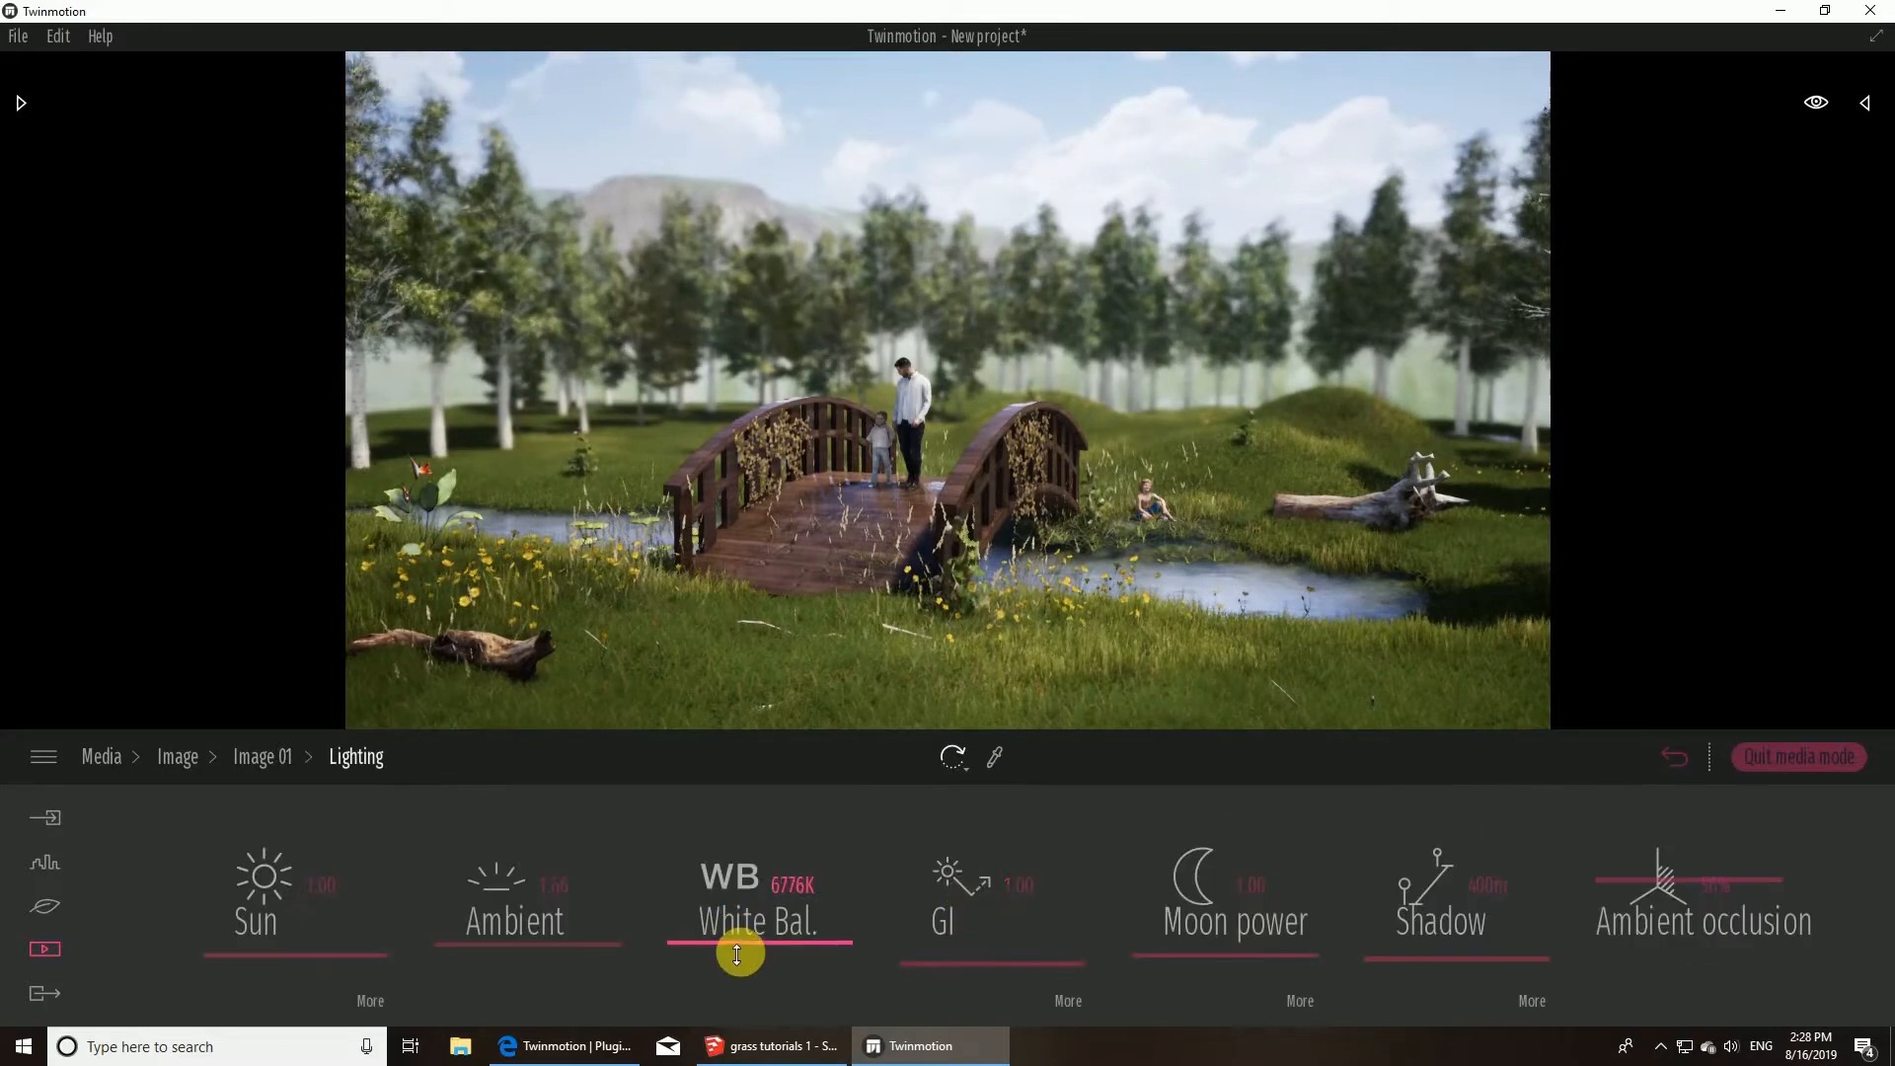
pyautogui.moveTo(736, 954); pyautogui.dragTo(736, 961)
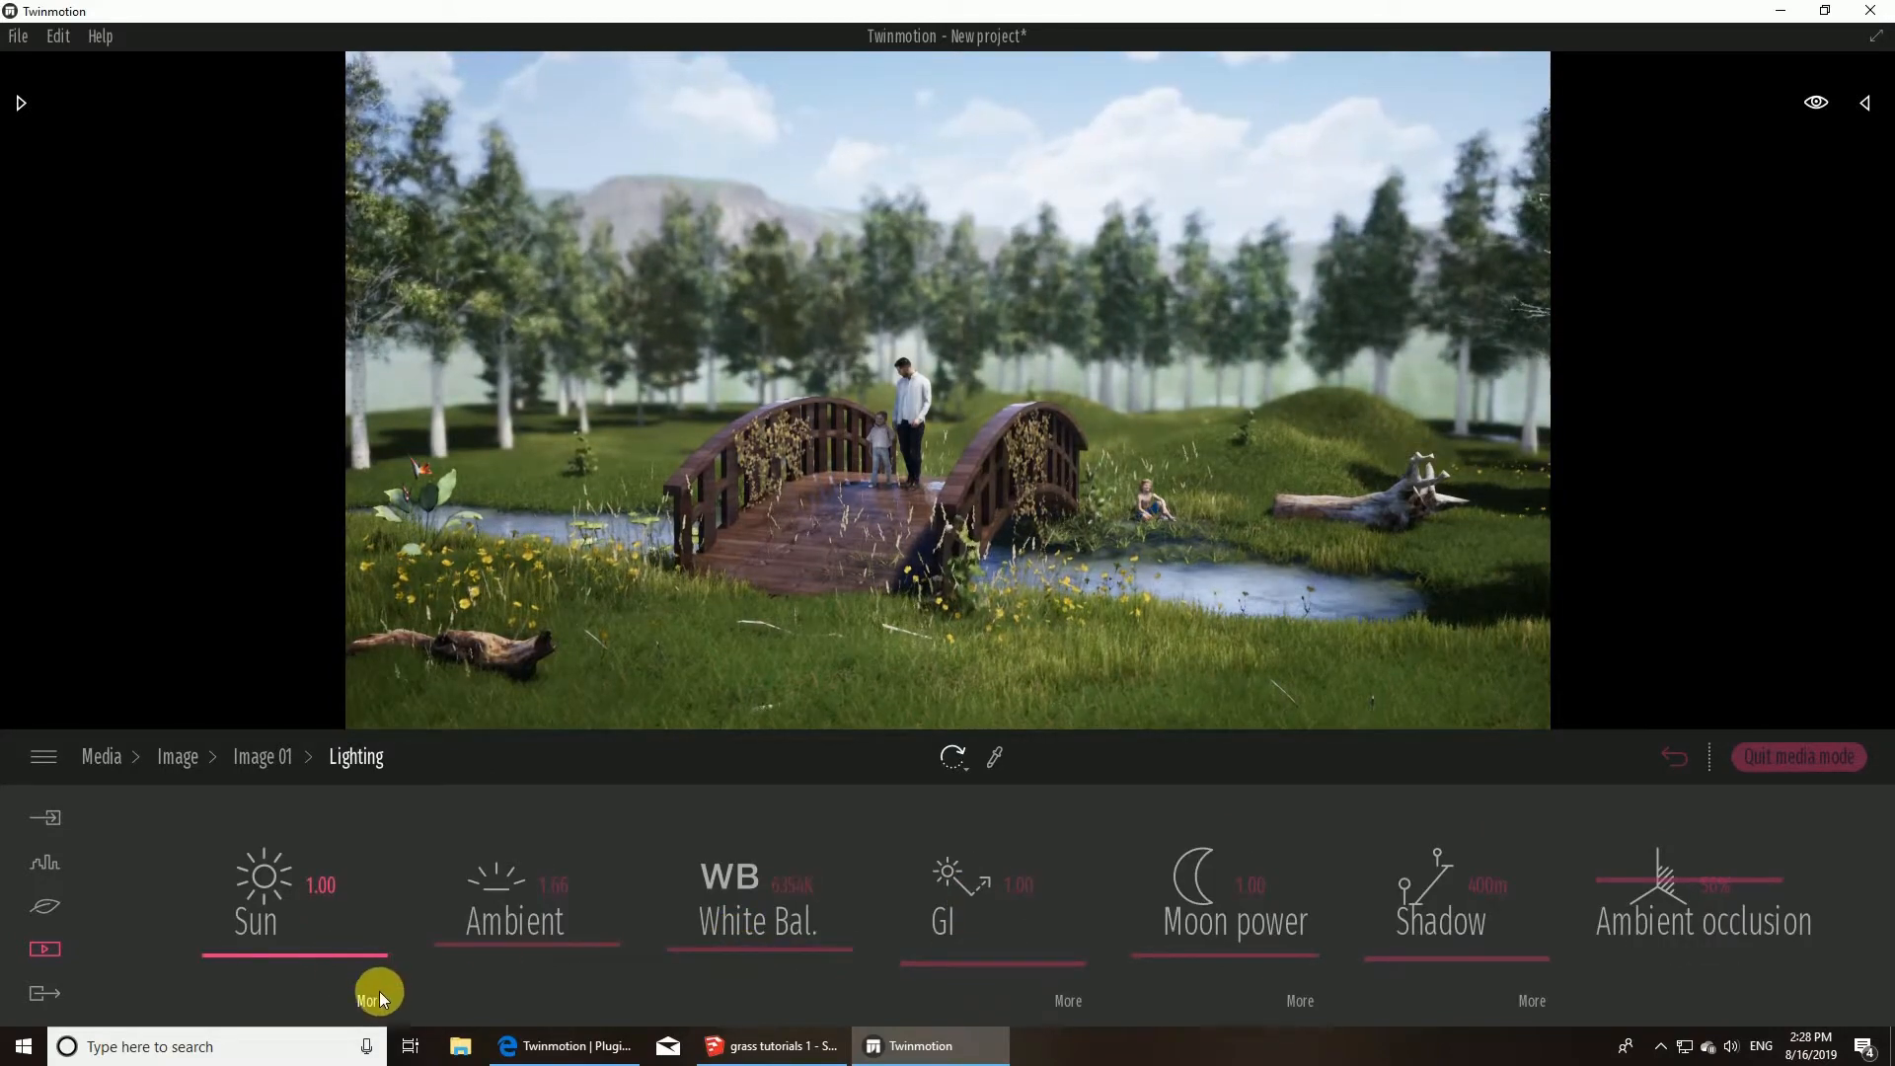
pyautogui.click(1682, 762)
# - Scatter several Rock 9 stones along the pond banks and near the driftwood log, and place one Rock 7 behind the far bank
pyautogui.click(23, 103)
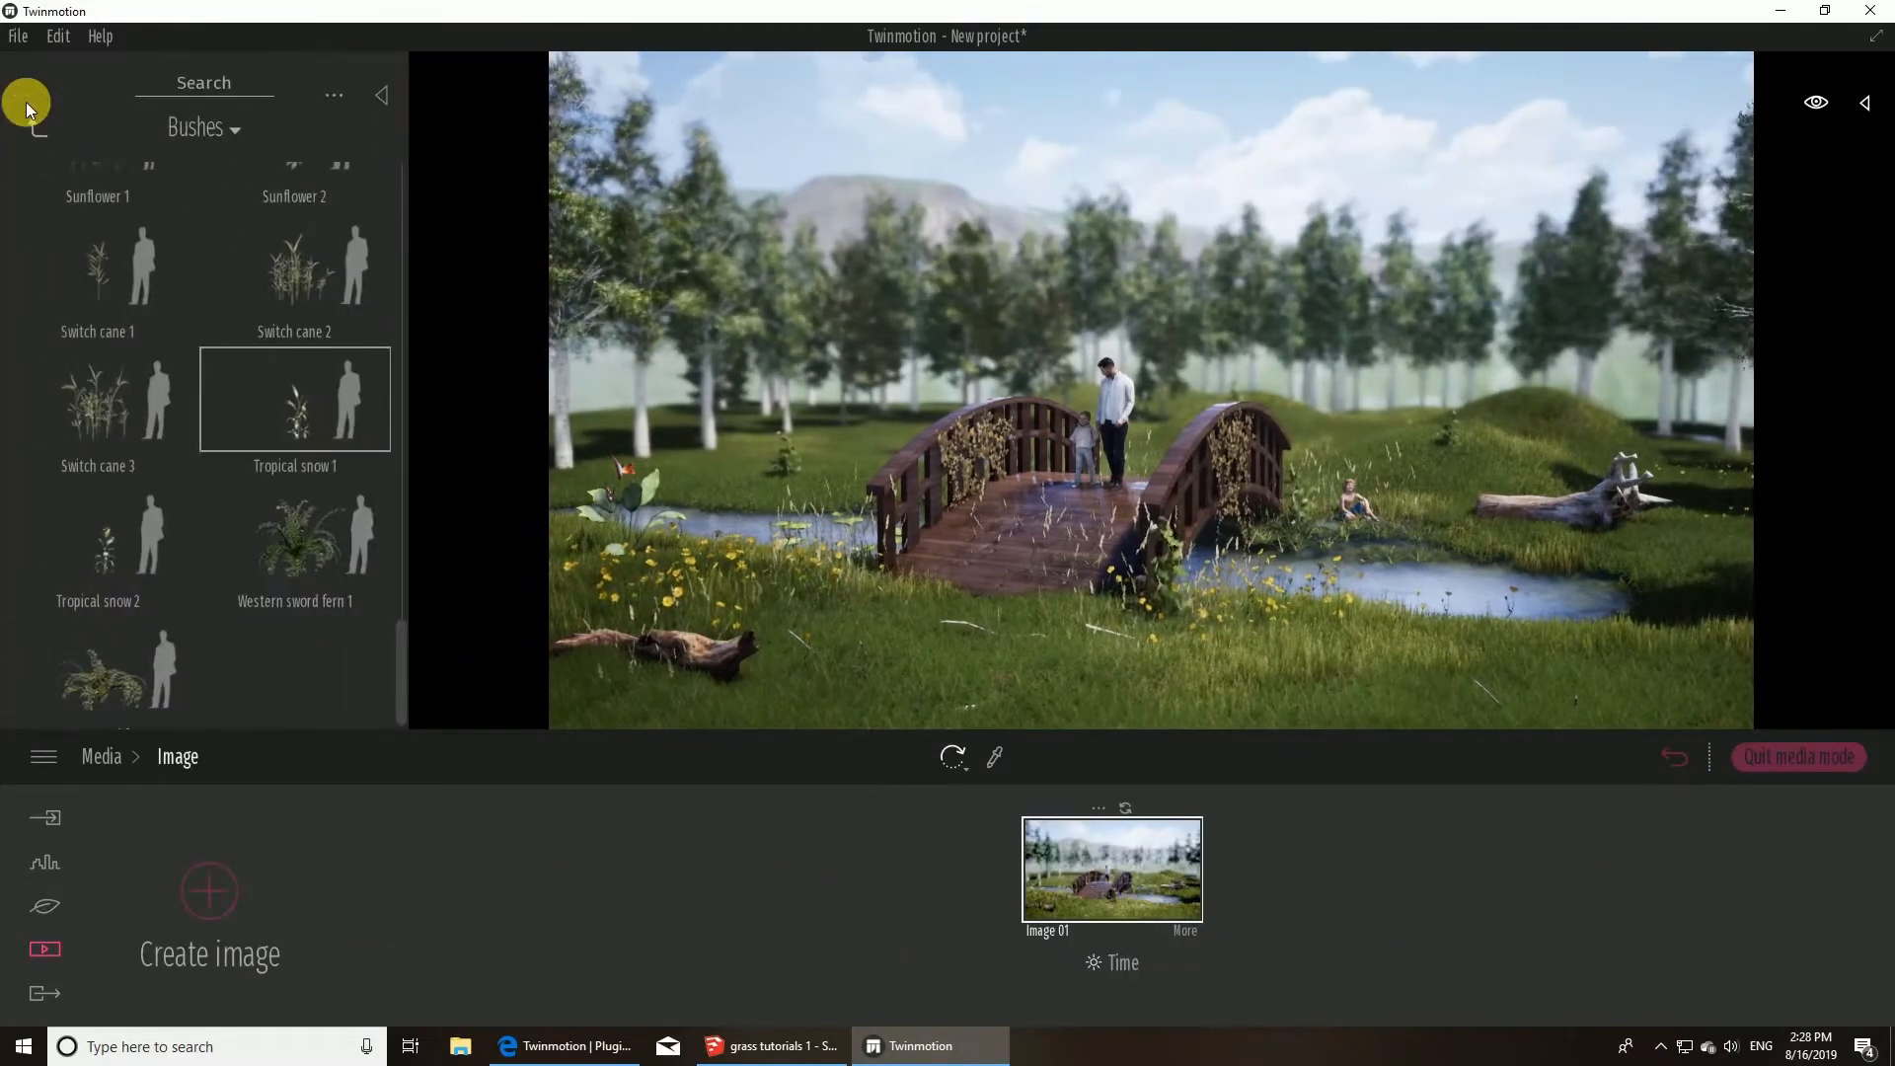
pyautogui.click(36, 125)
pyautogui.click(79, 482)
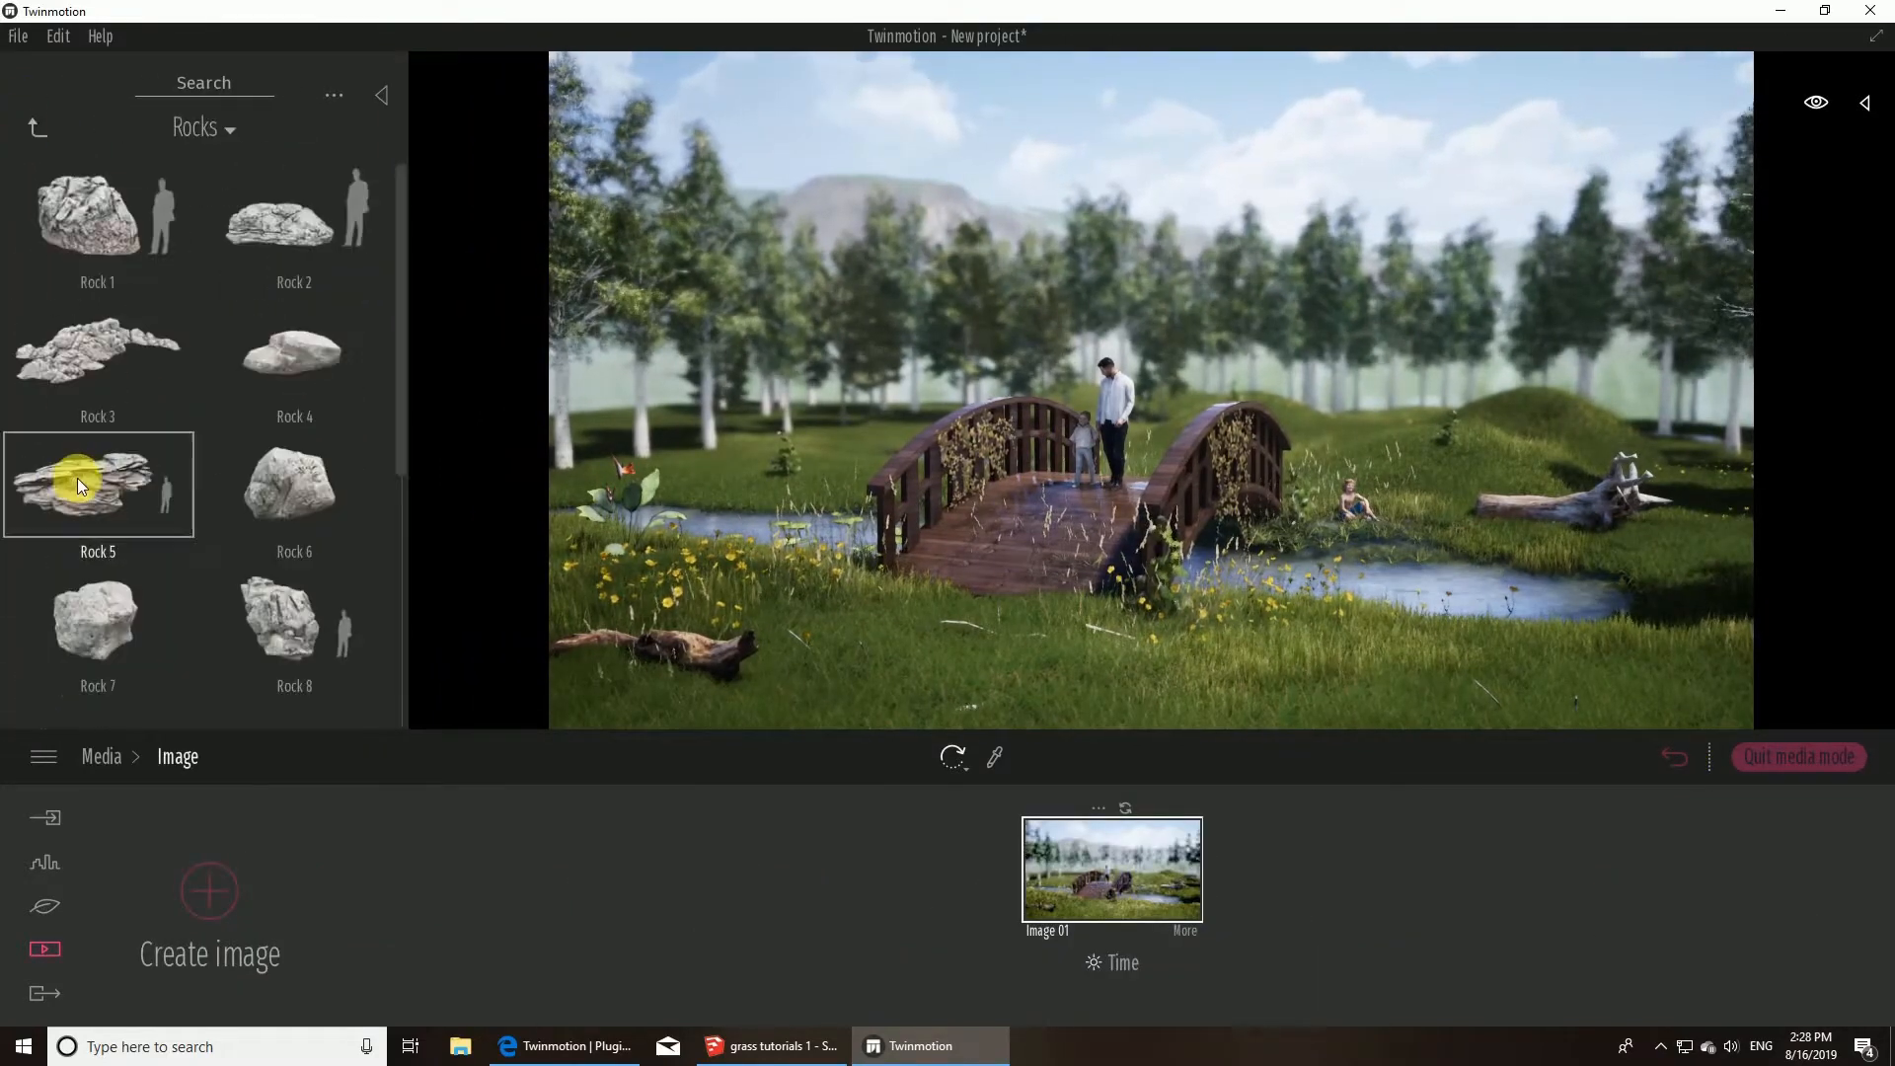
pyautogui.moveTo(406, 367); pyautogui.dragTo(389, 517)
pyautogui.moveTo(98, 439); pyautogui.dragTo(761, 594)
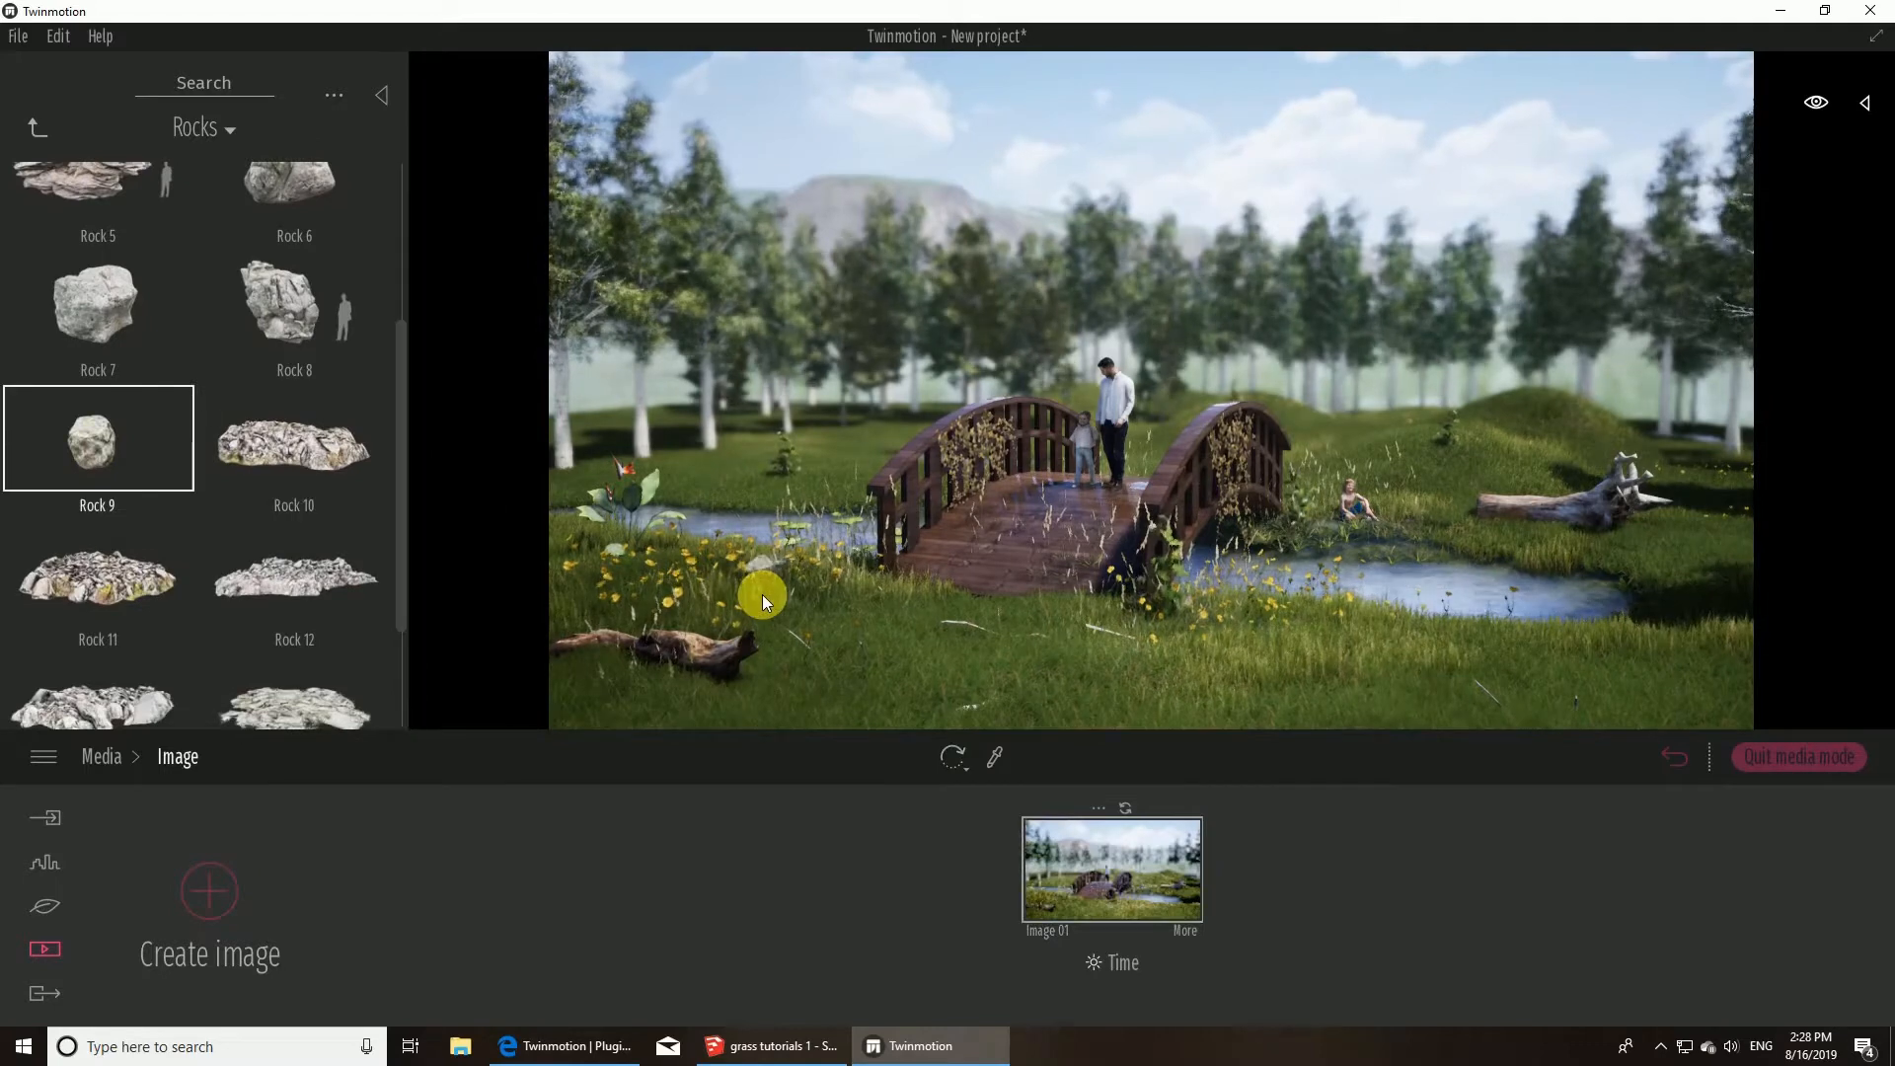
pyautogui.click(730, 486)
pyautogui.click(746, 486)
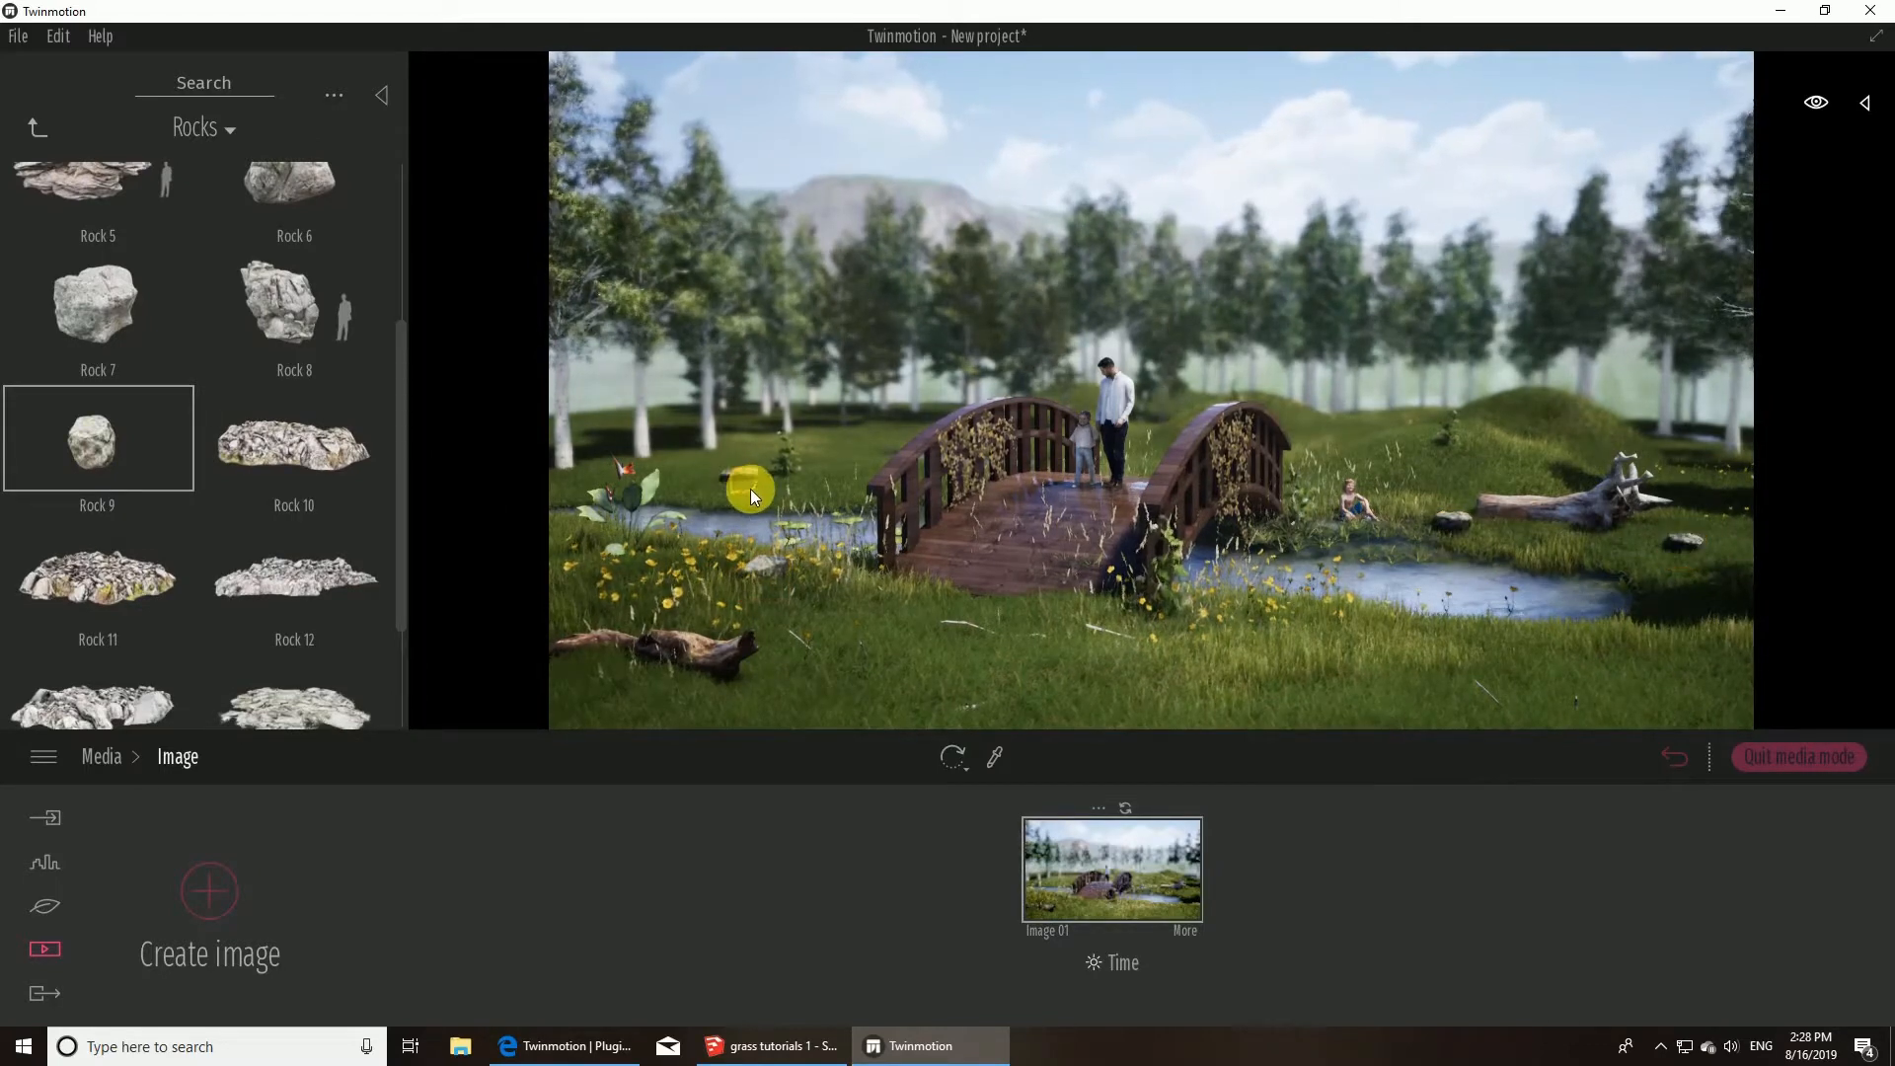
pyautogui.click(740, 499)
pyautogui.click(695, 488)
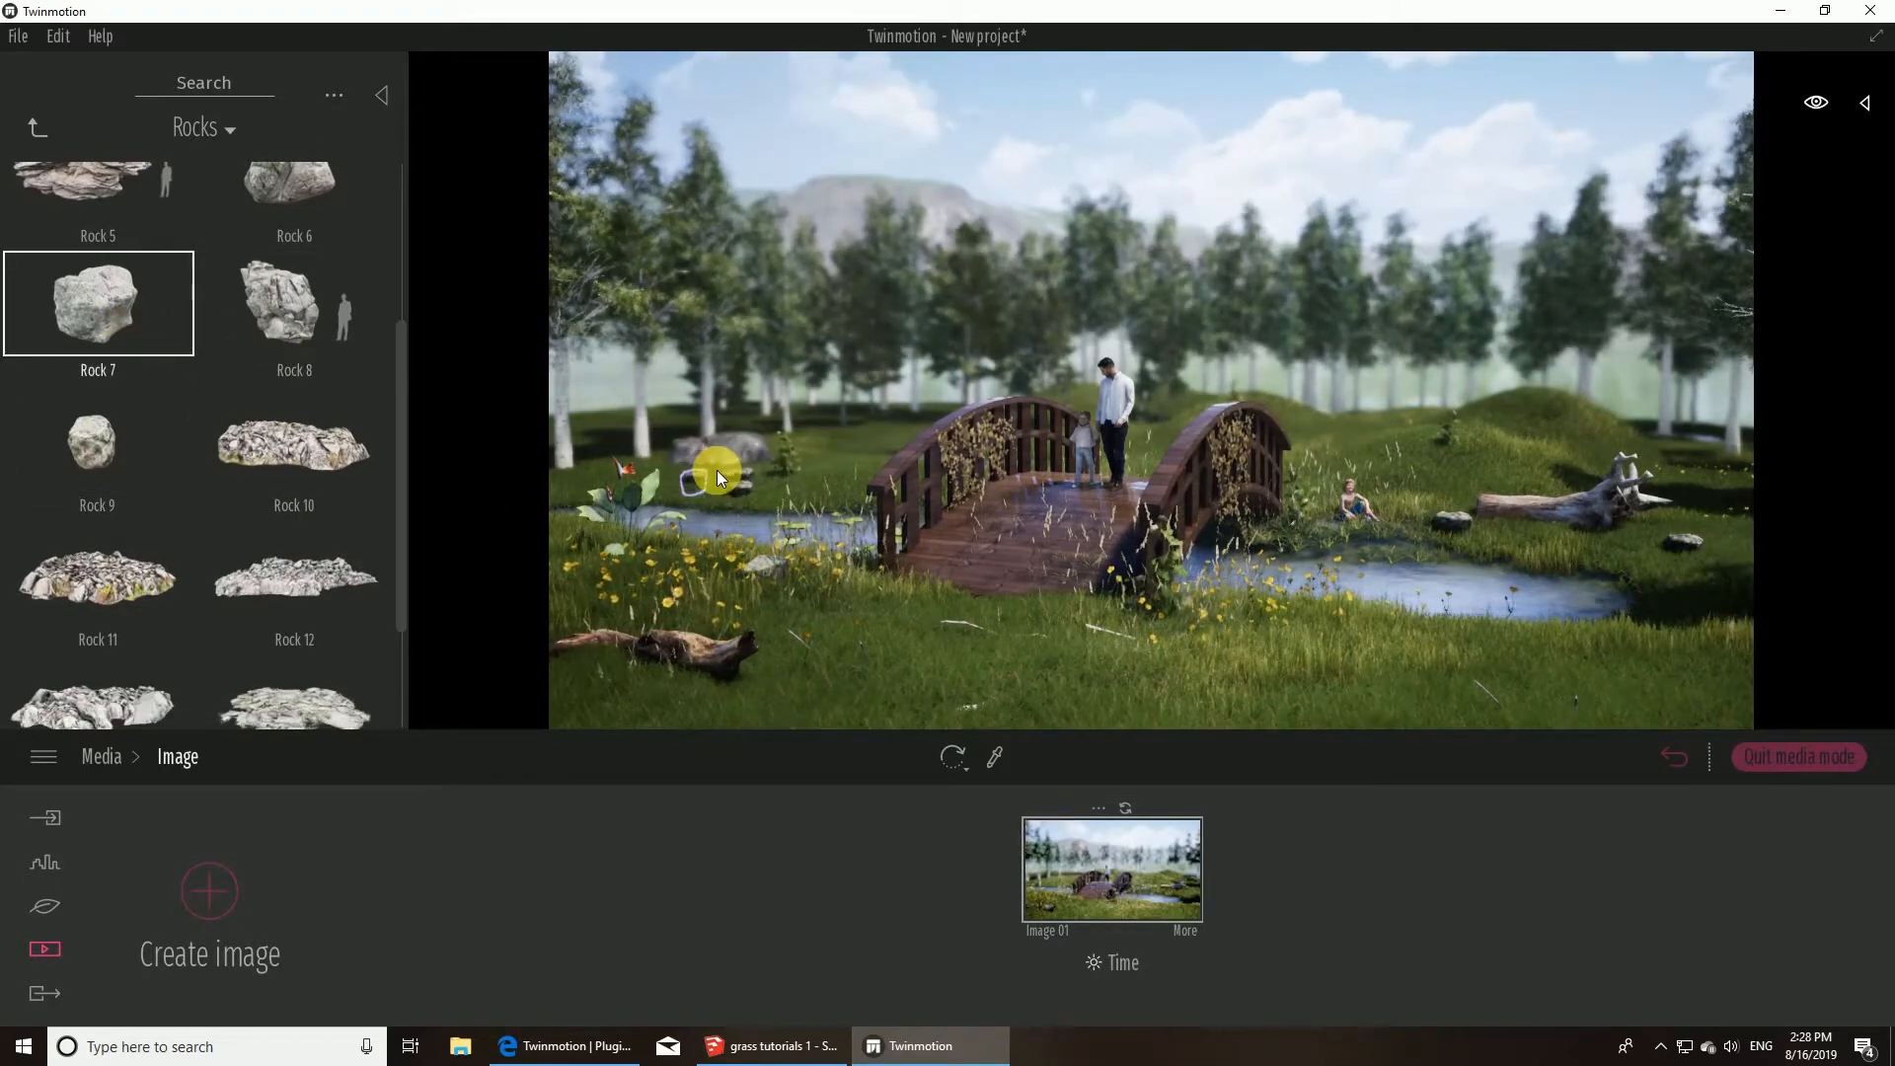
pyautogui.click(688, 457)
pyautogui.press('Escape')
pyautogui.click(33, 130)
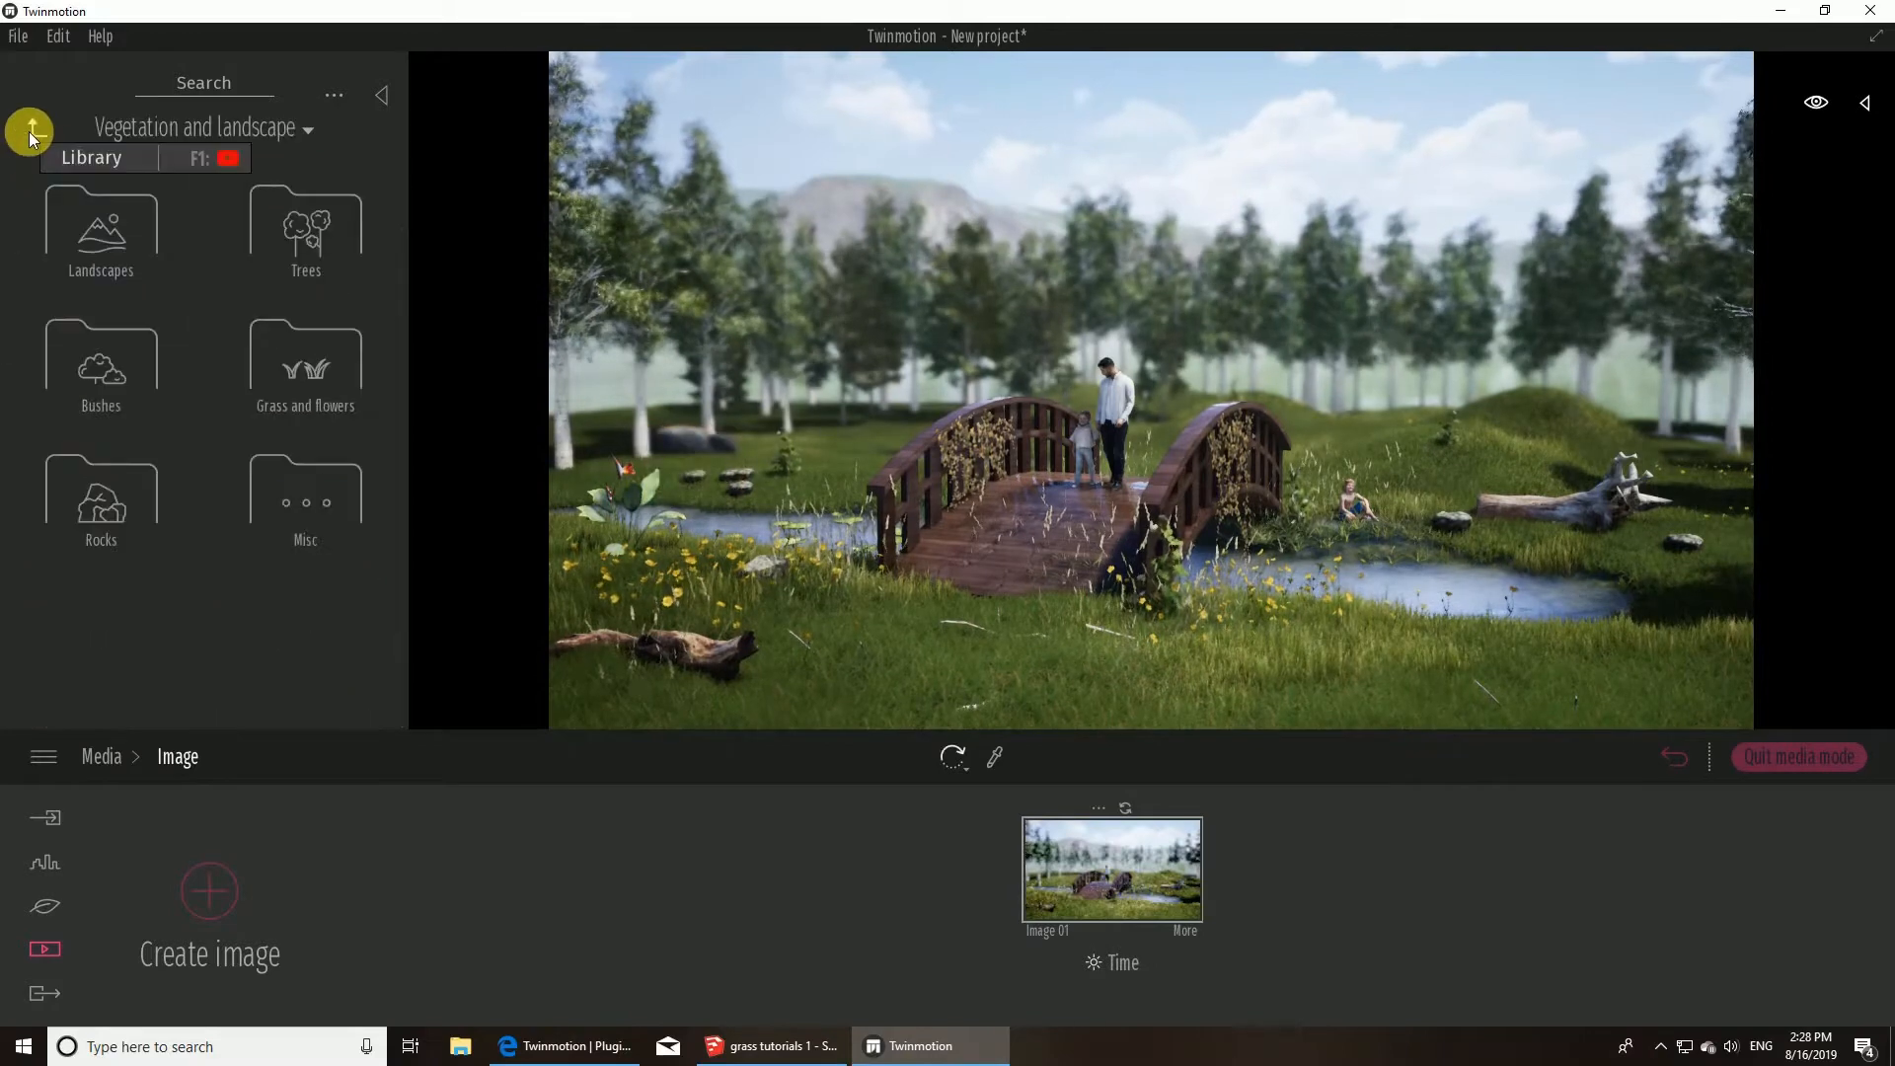
pyautogui.click(38, 131)
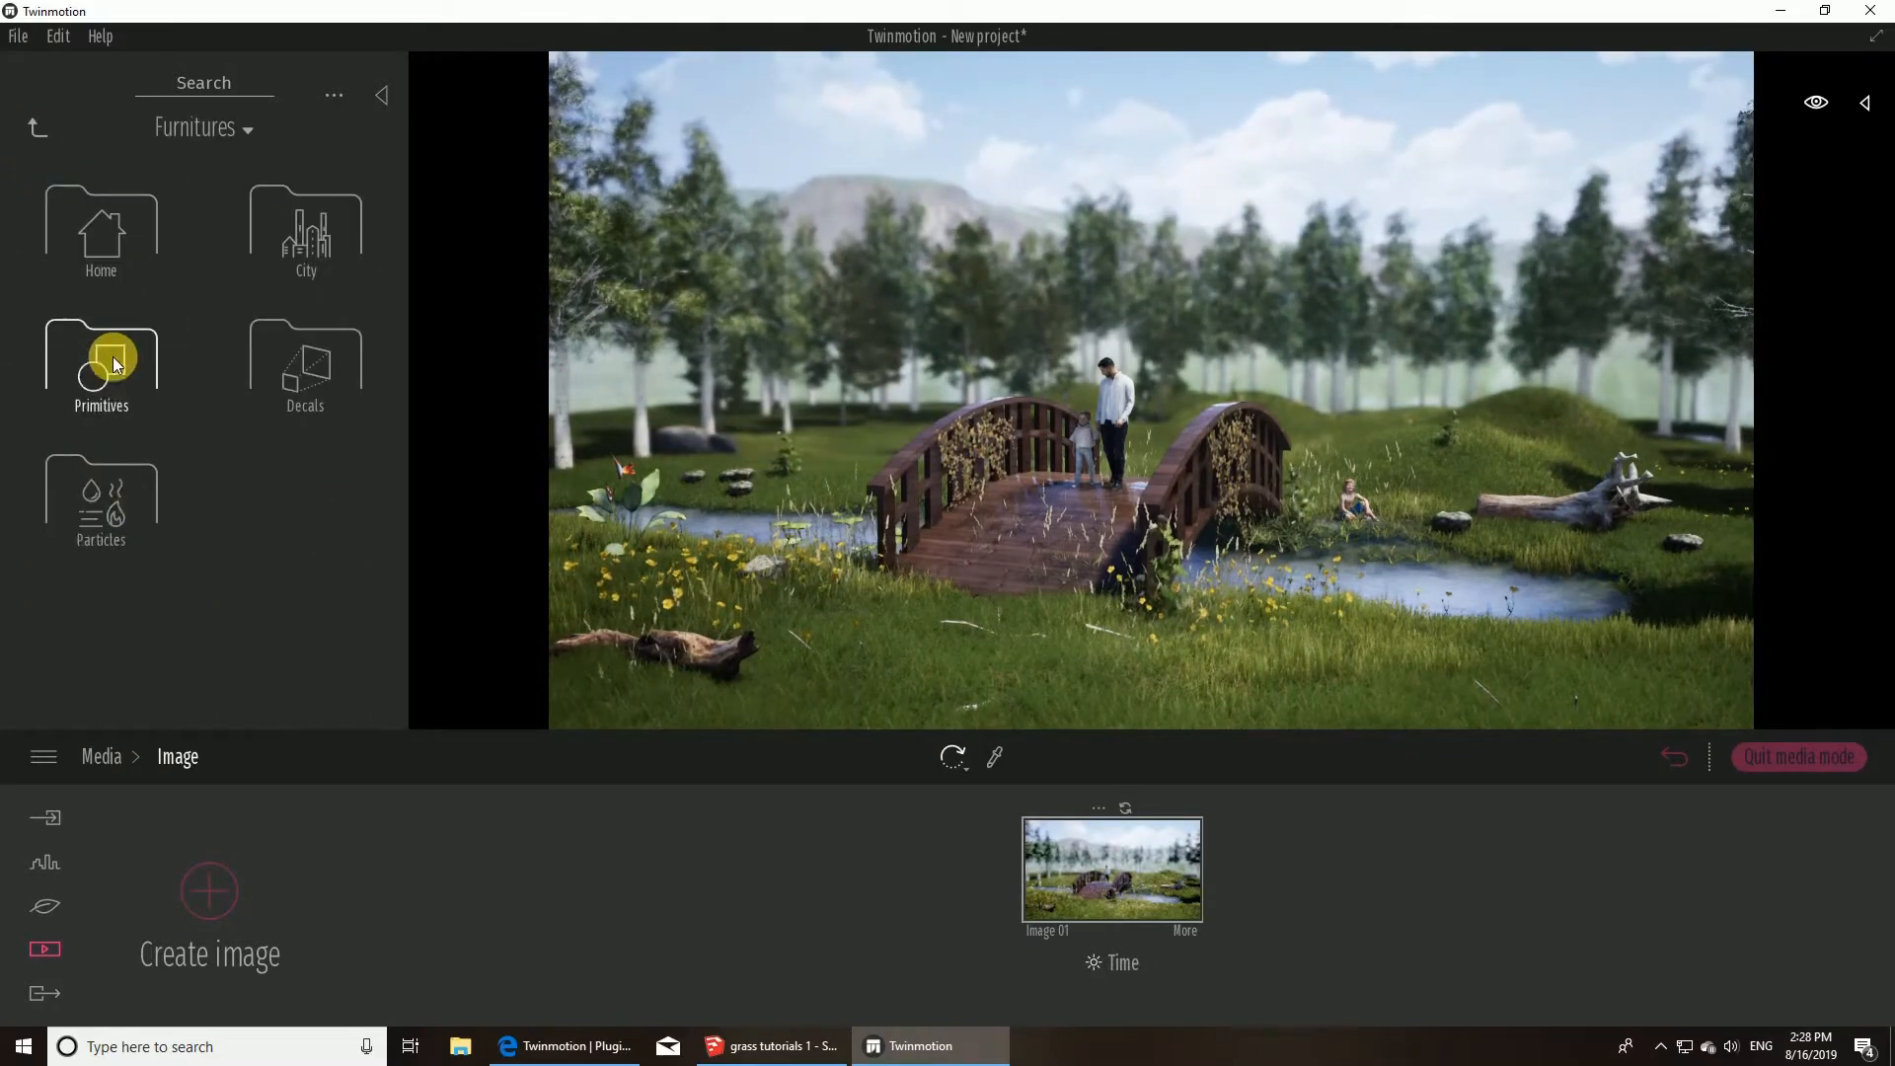
pyautogui.click(115, 359)
pyautogui.moveTo(403, 353); pyautogui.dragTo(401, 643)
pyautogui.click(45, 128)
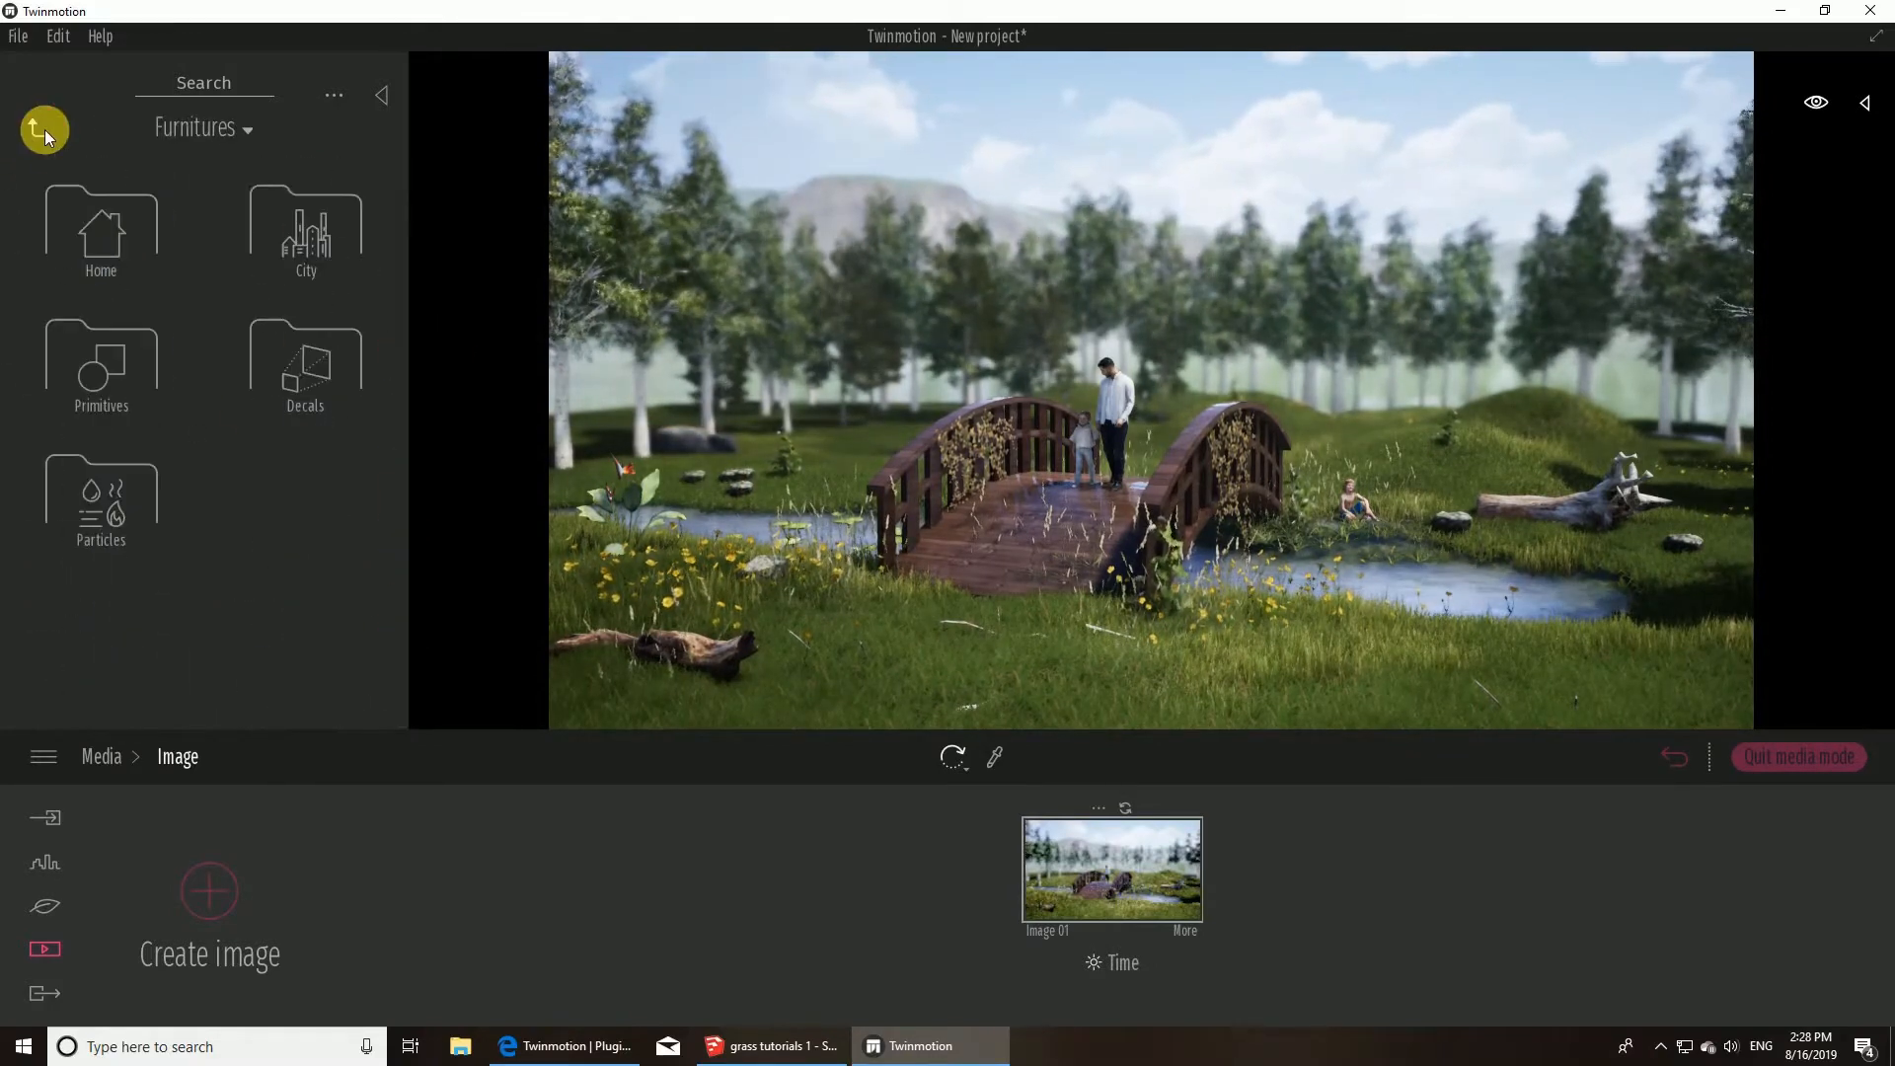
# - Place the flying butterflies from the animal characters beside the bridge
pyautogui.click(148, 498)
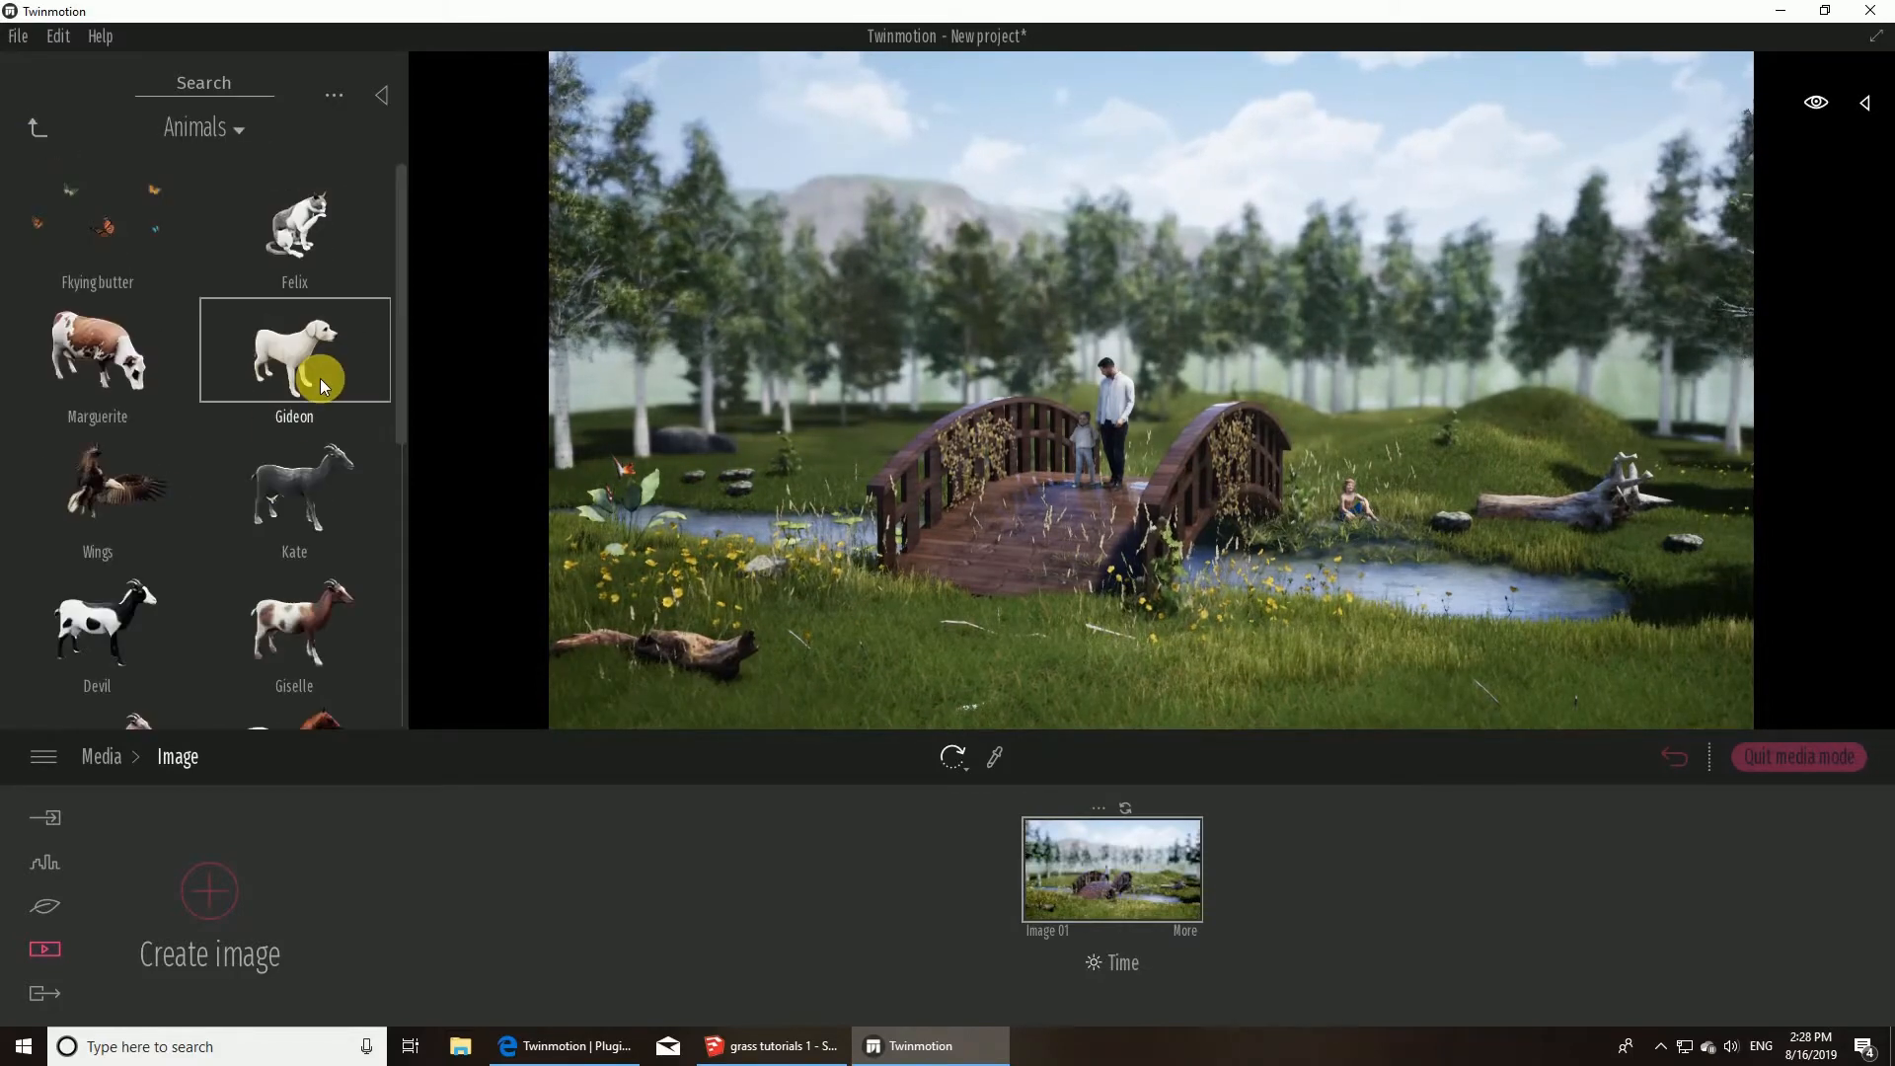
pyautogui.moveTo(127, 250); pyautogui.dragTo(754, 579)
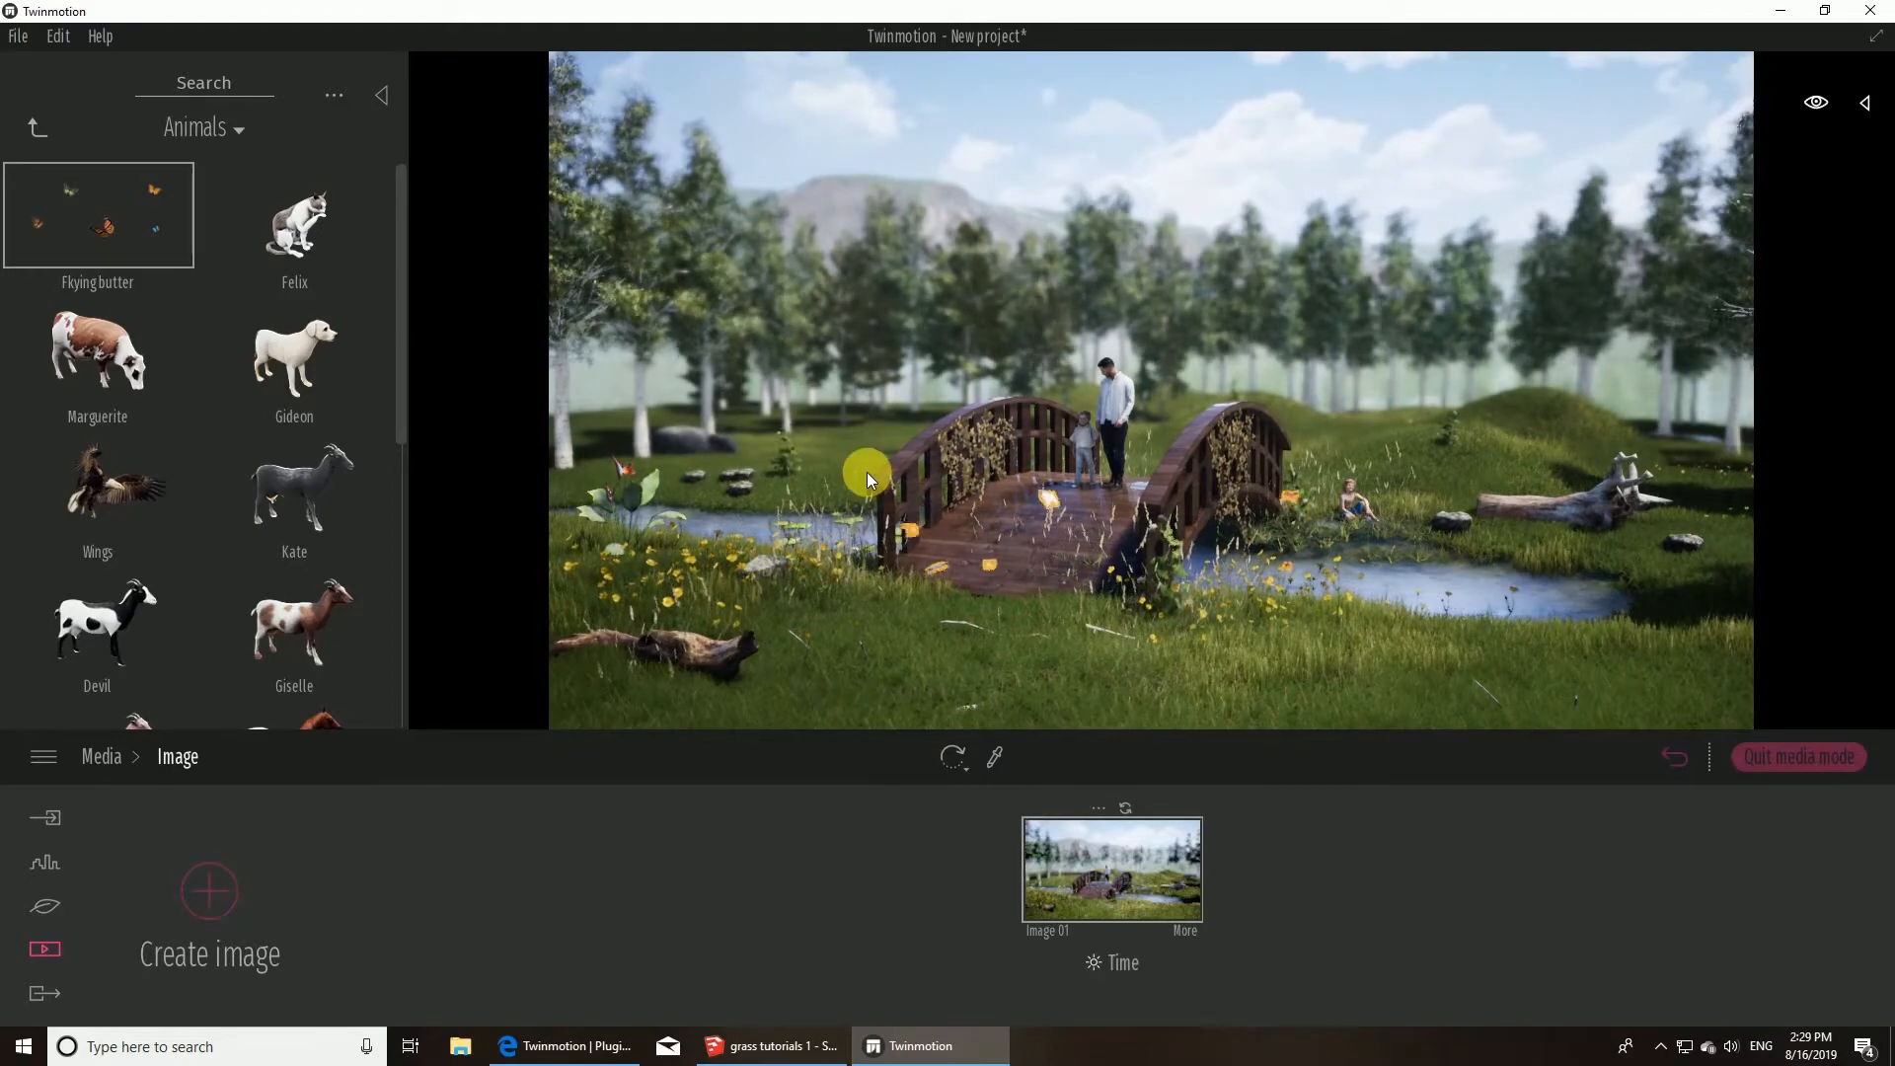
pyautogui.click(37, 128)
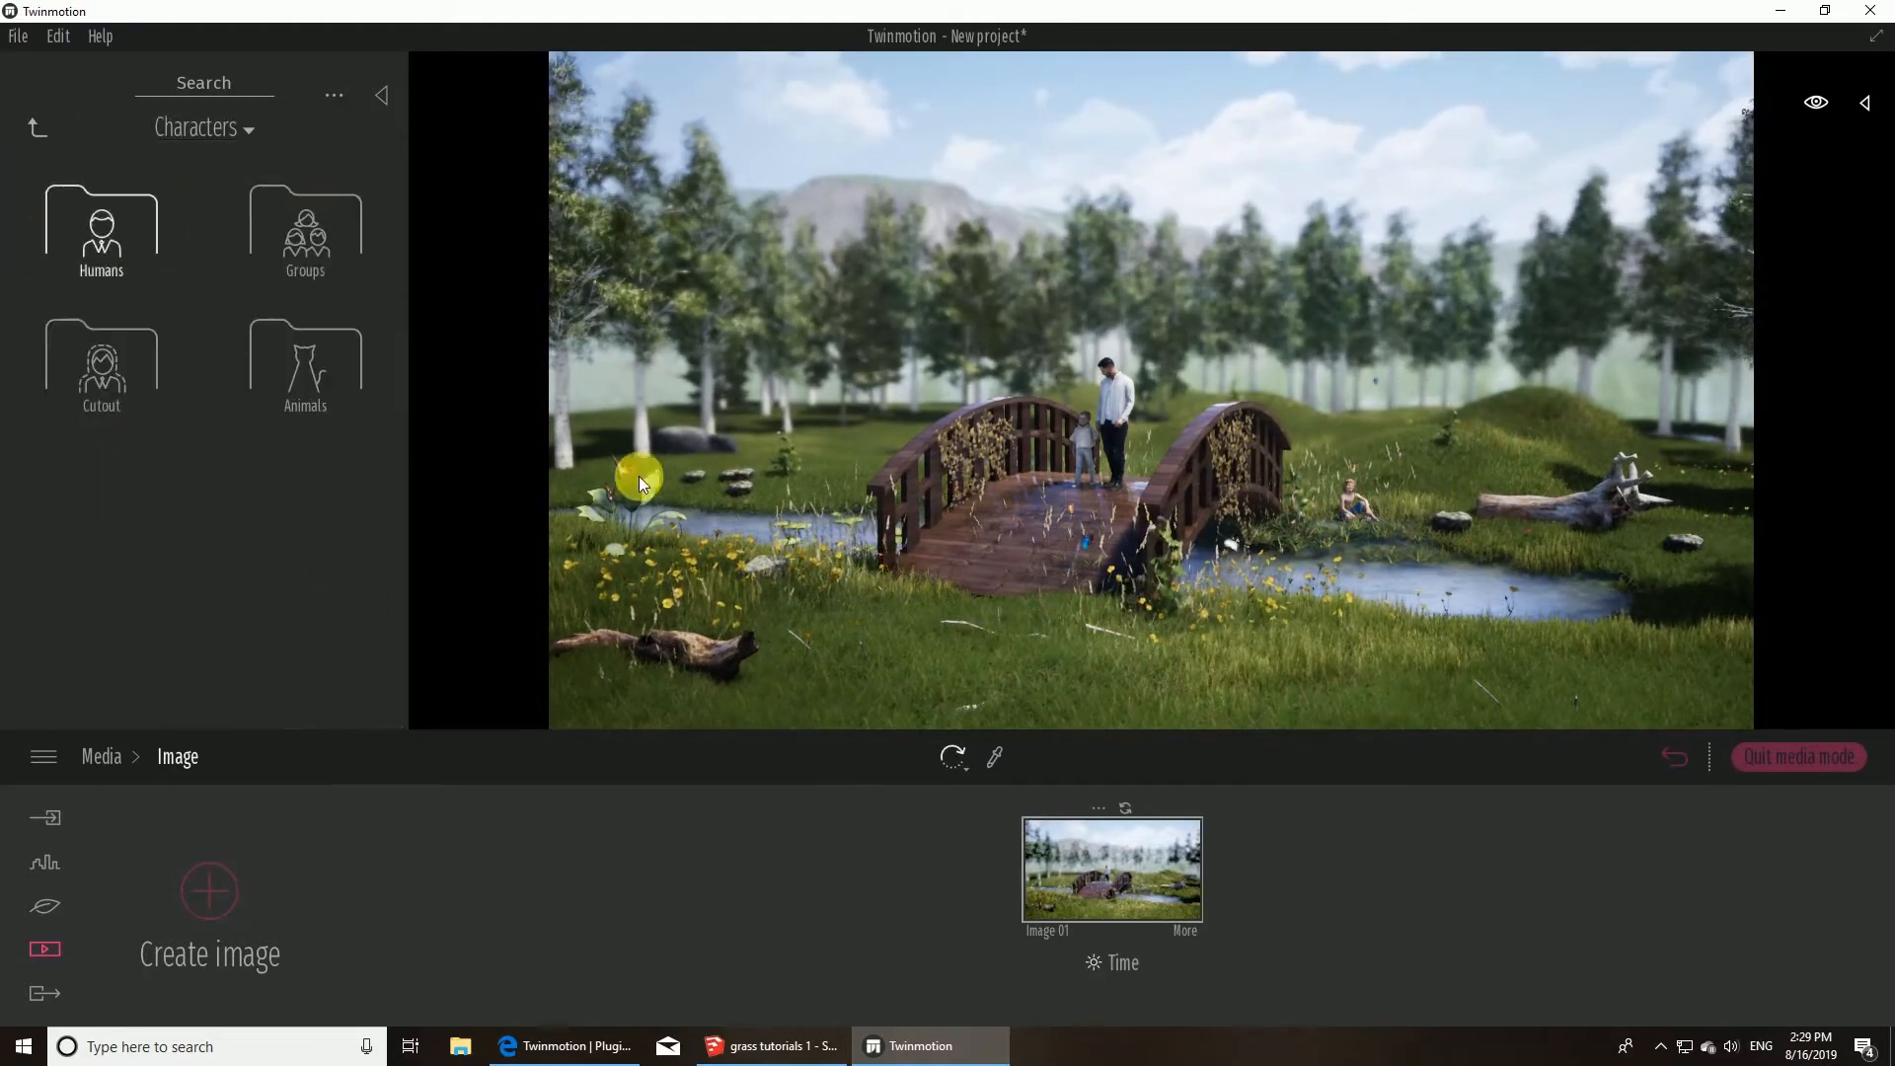
# - Check the output width and height in the camera settings of Image 01
pyautogui.click(1184, 930)
pyautogui.click(383, 881)
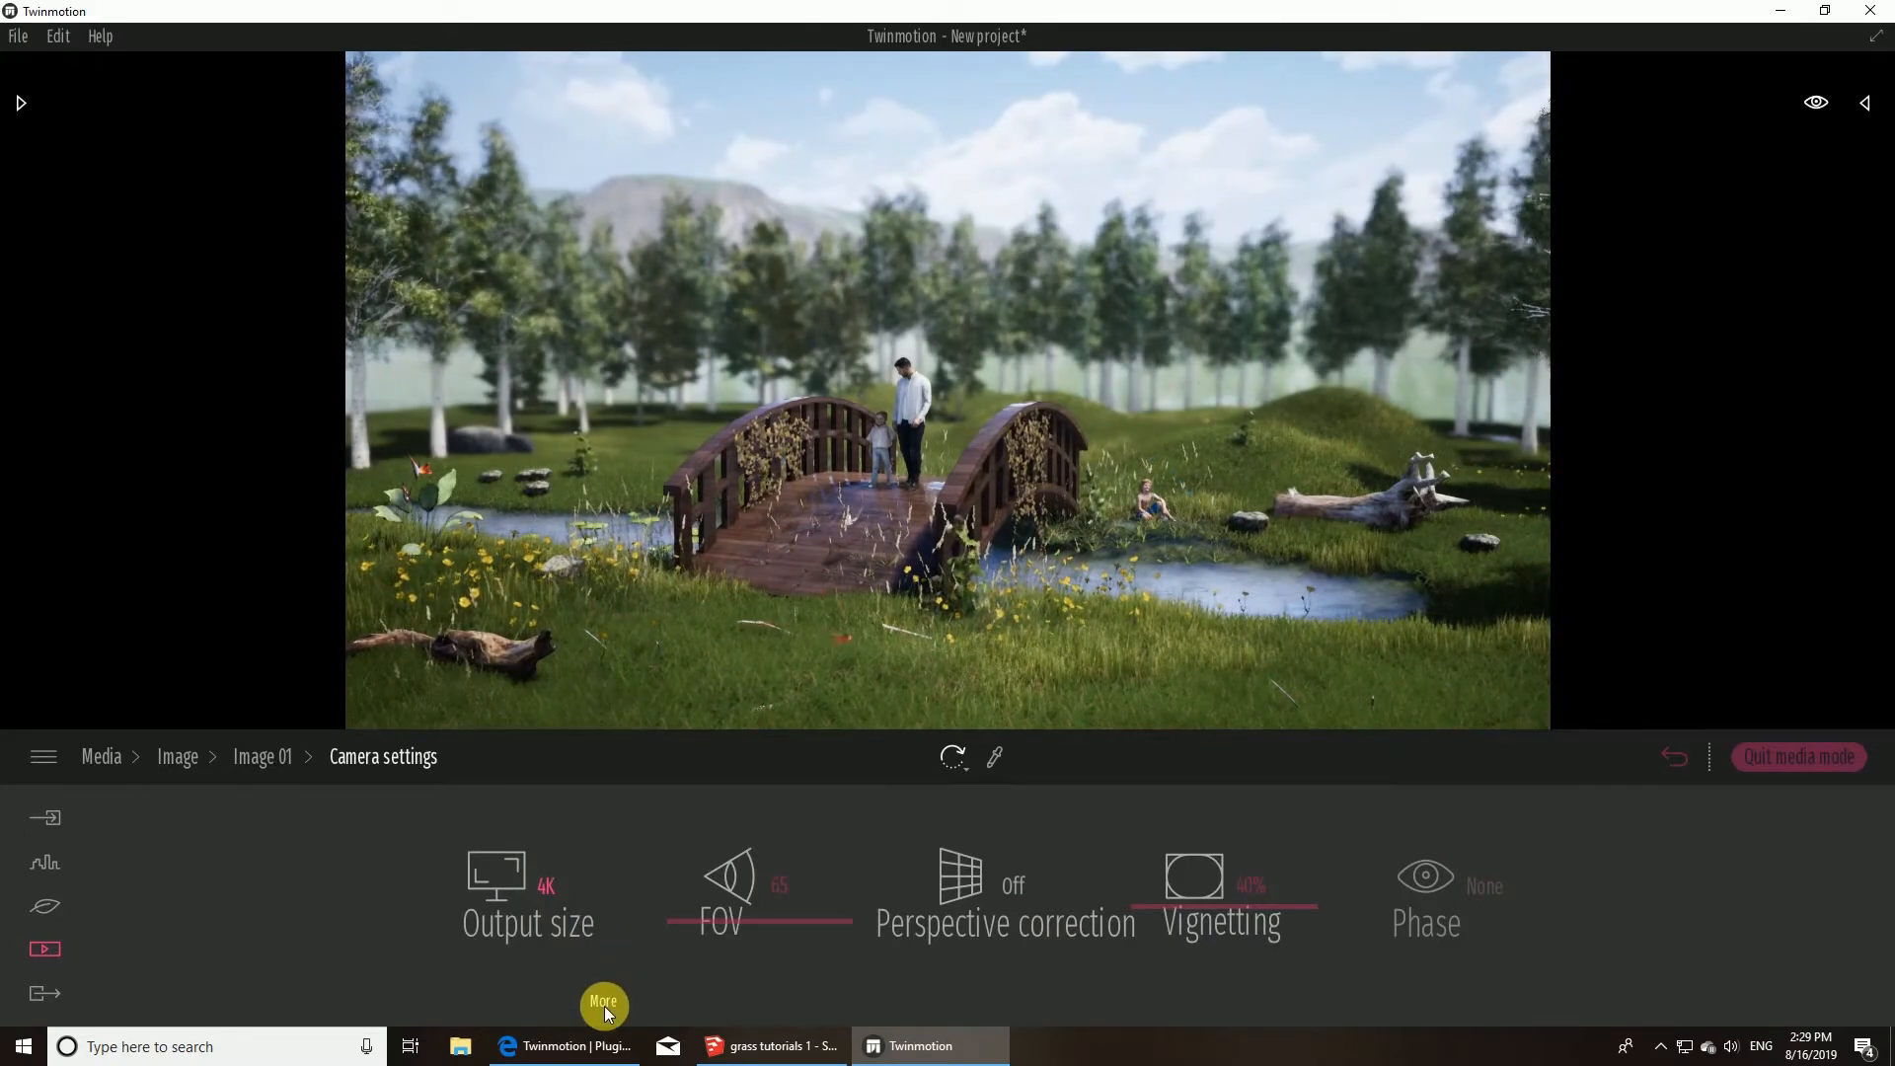
pyautogui.click(497, 892)
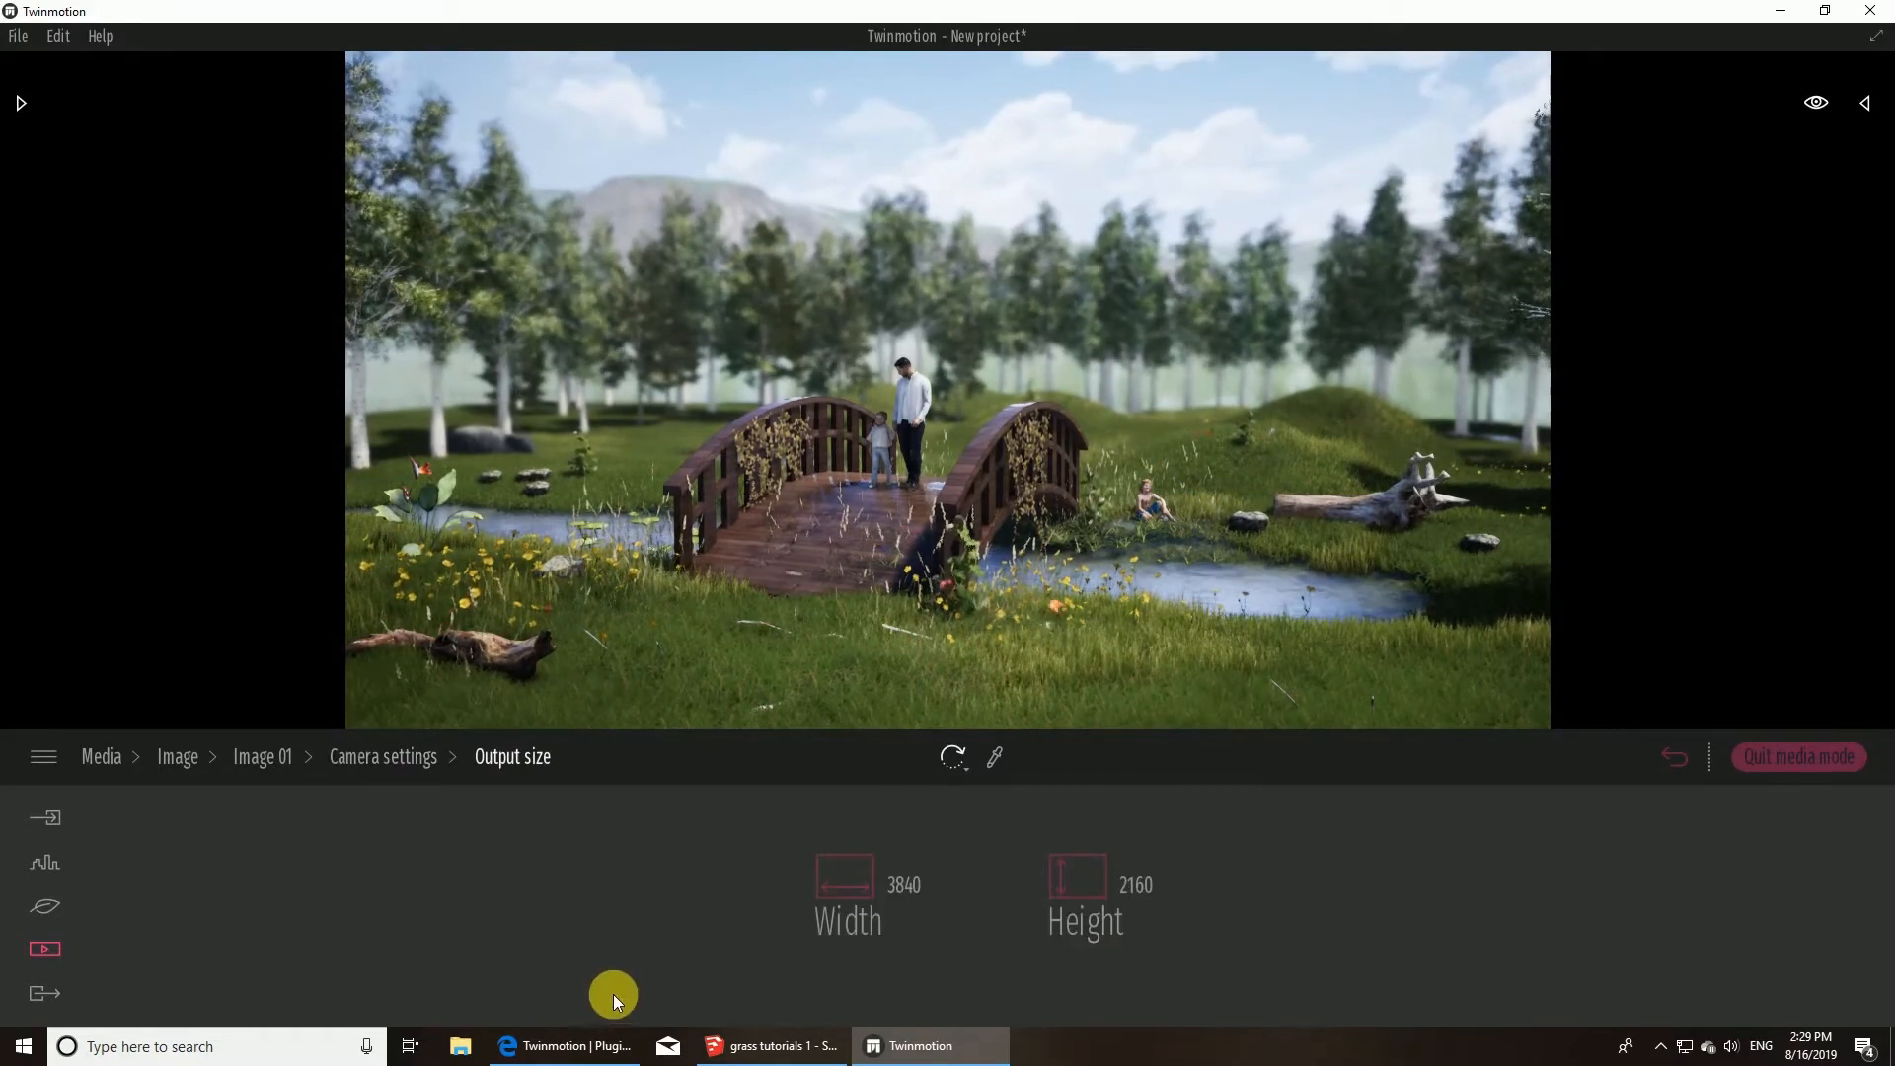
pyautogui.click(367, 754)
pyautogui.click(1673, 757)
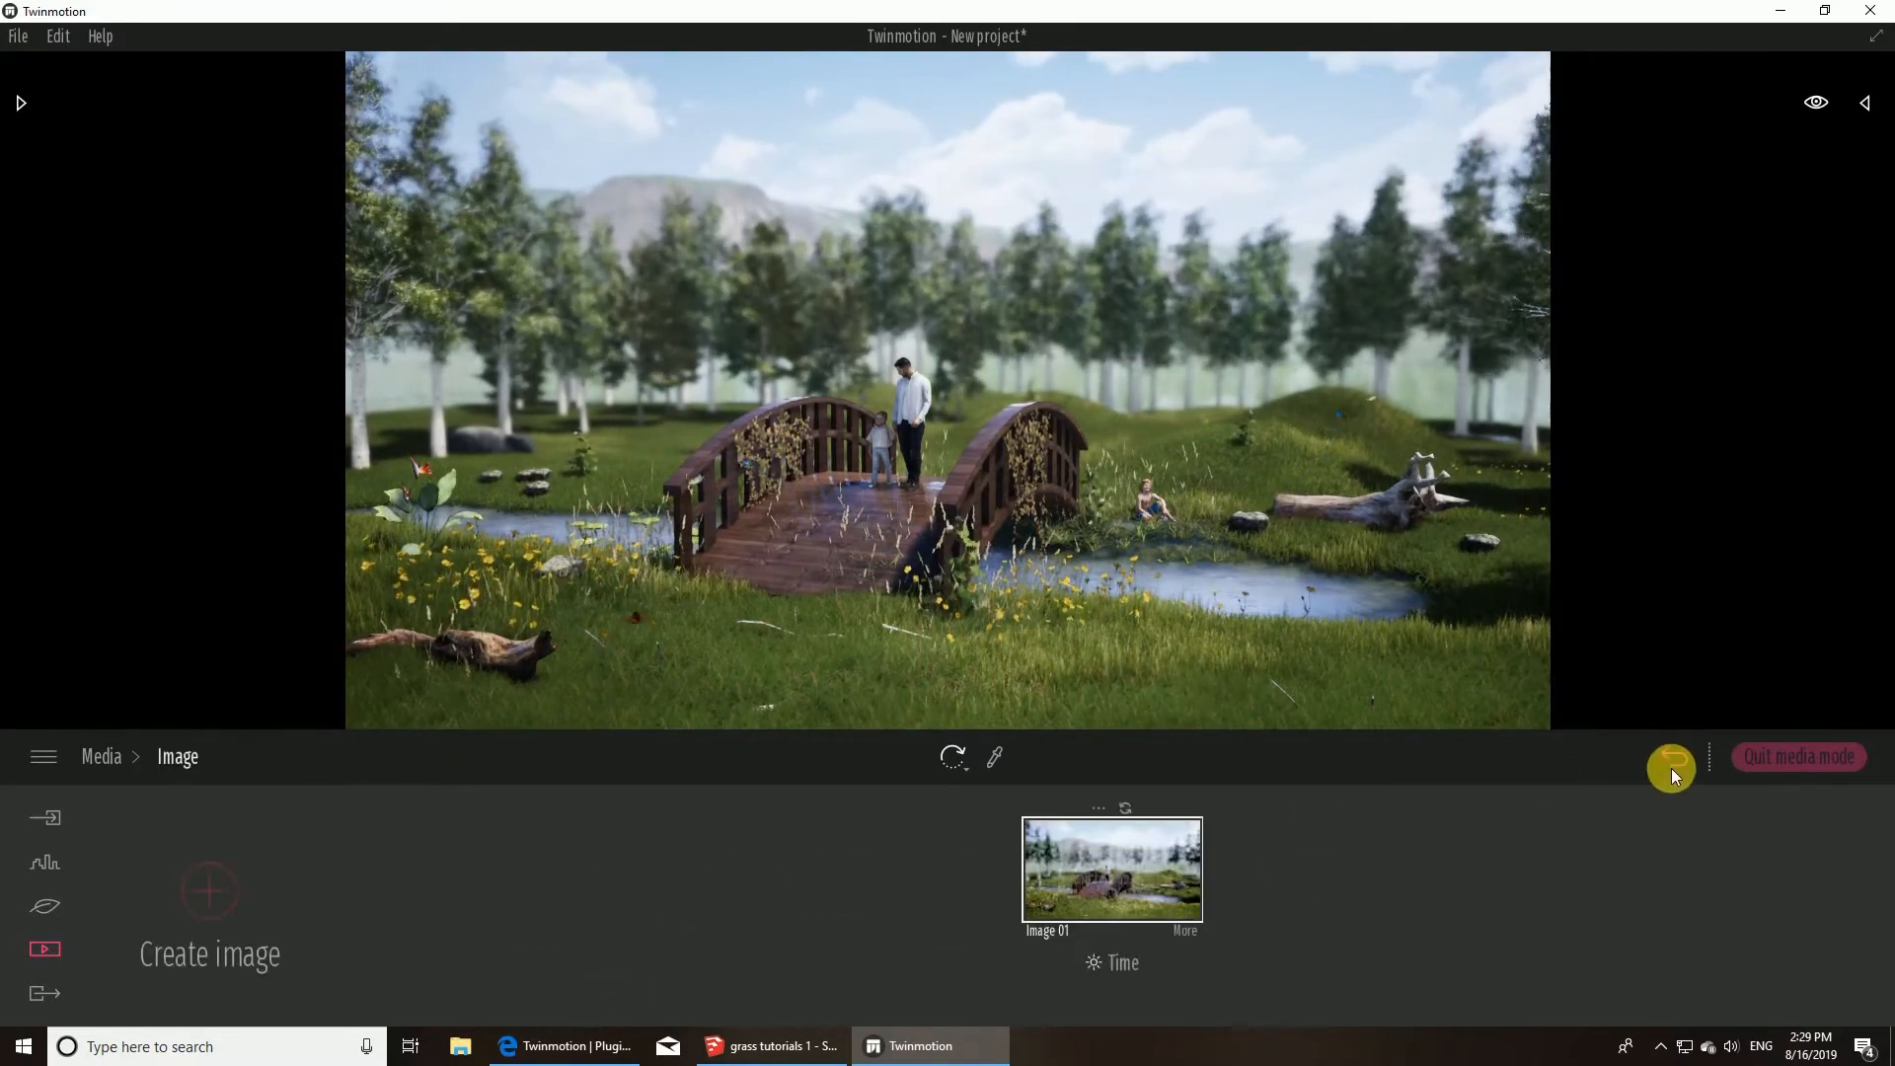